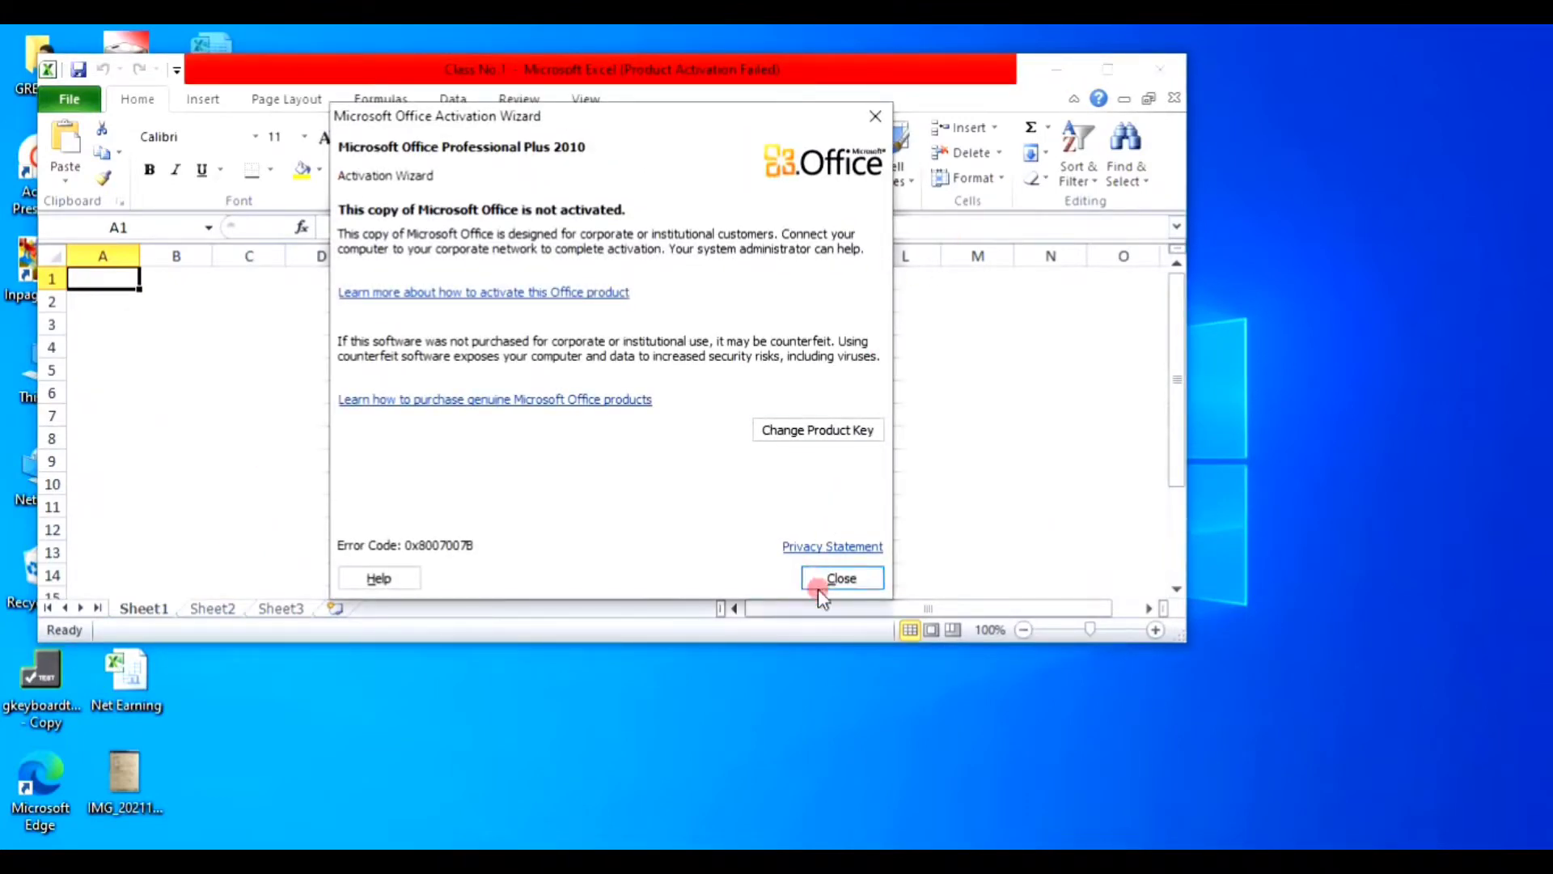
# Step: Close the activation notice and maximize the Excel window
pyautogui.click(819, 578)
pyautogui.click(1110, 69)
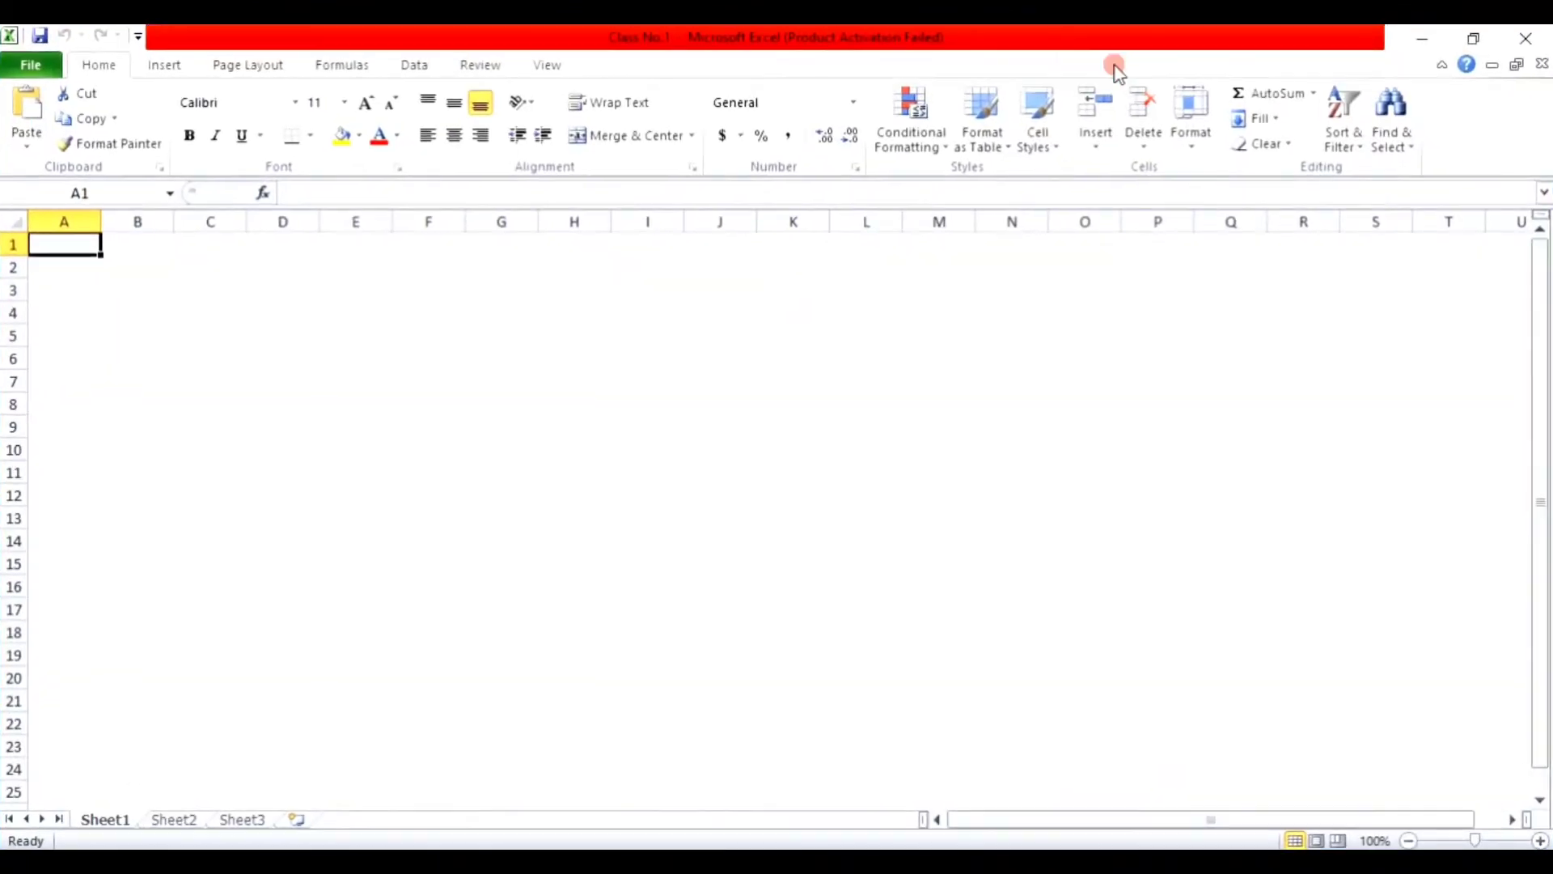
pyautogui.click(229, 289)
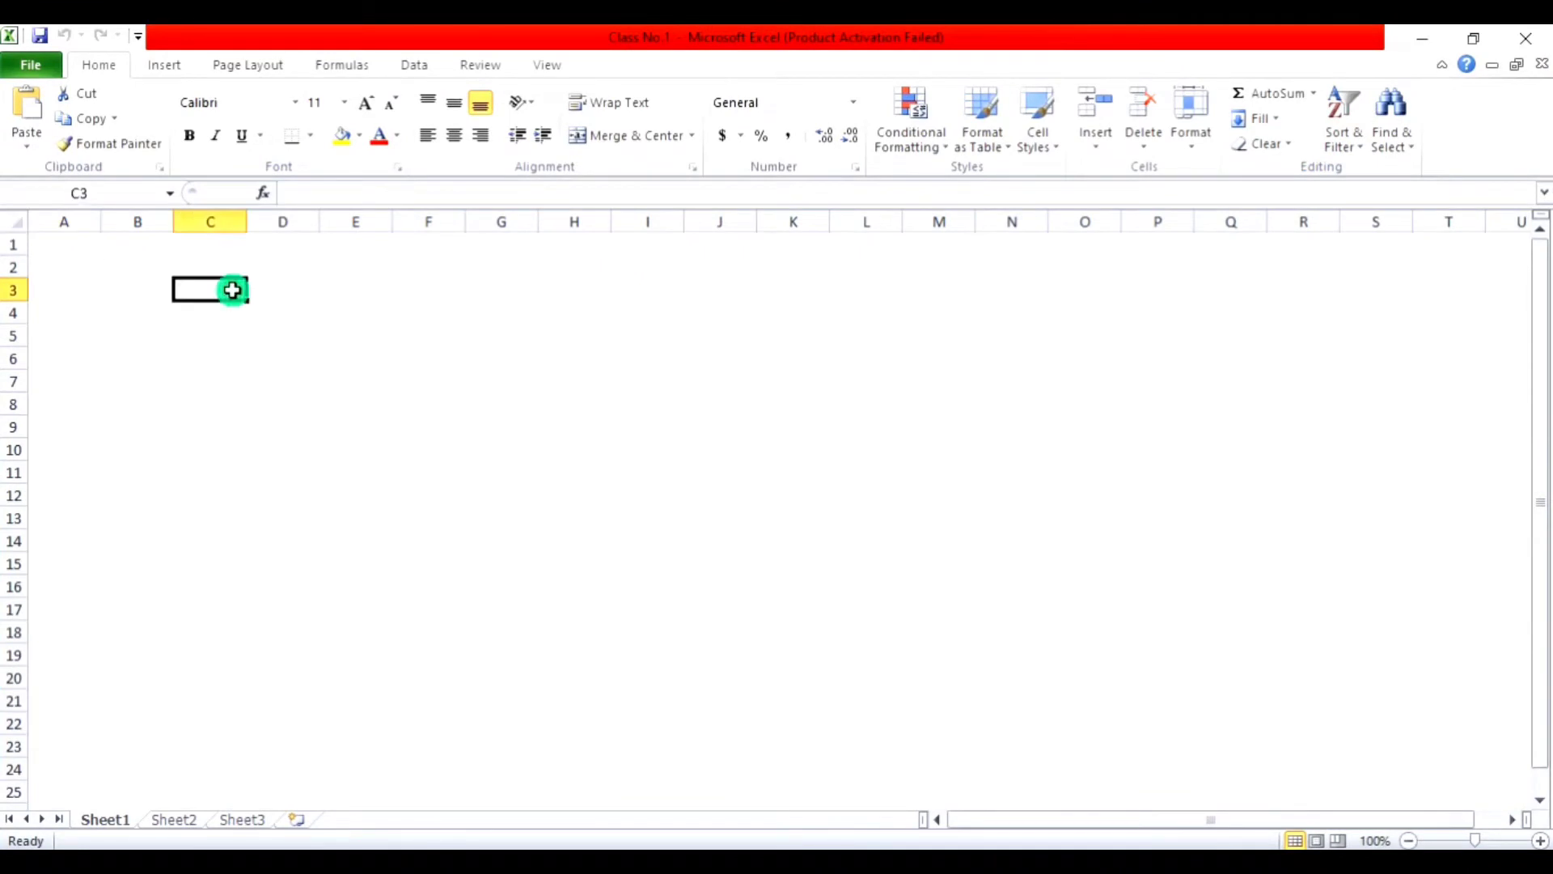
# Step: Practise selecting whole columns A through F one at a time
pyautogui.click(77, 221)
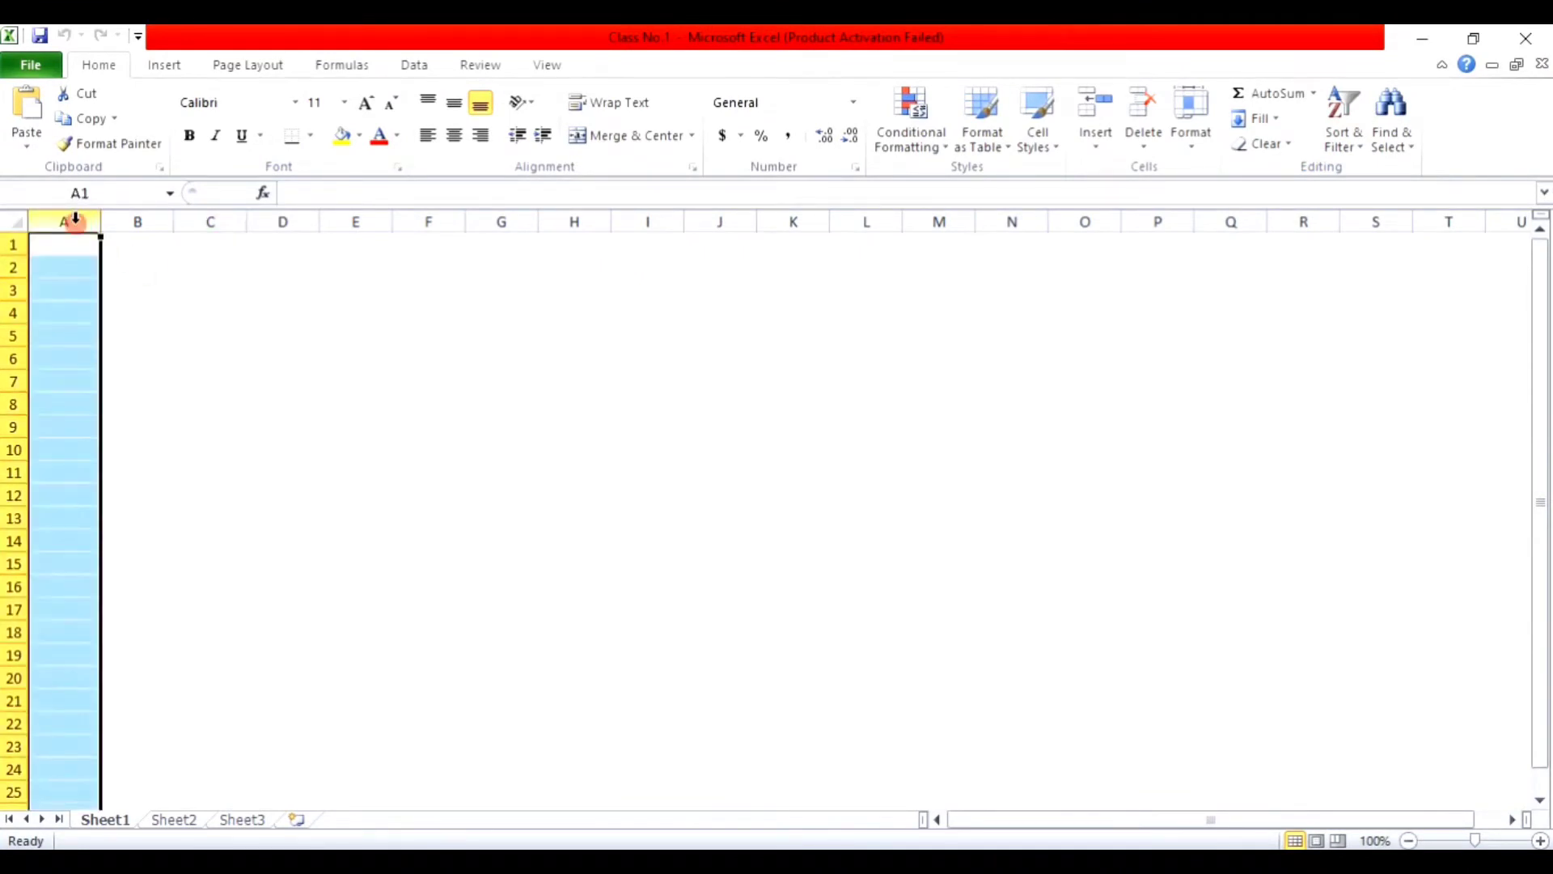
pyautogui.click(127, 220)
pyautogui.click(229, 221)
pyautogui.click(282, 221)
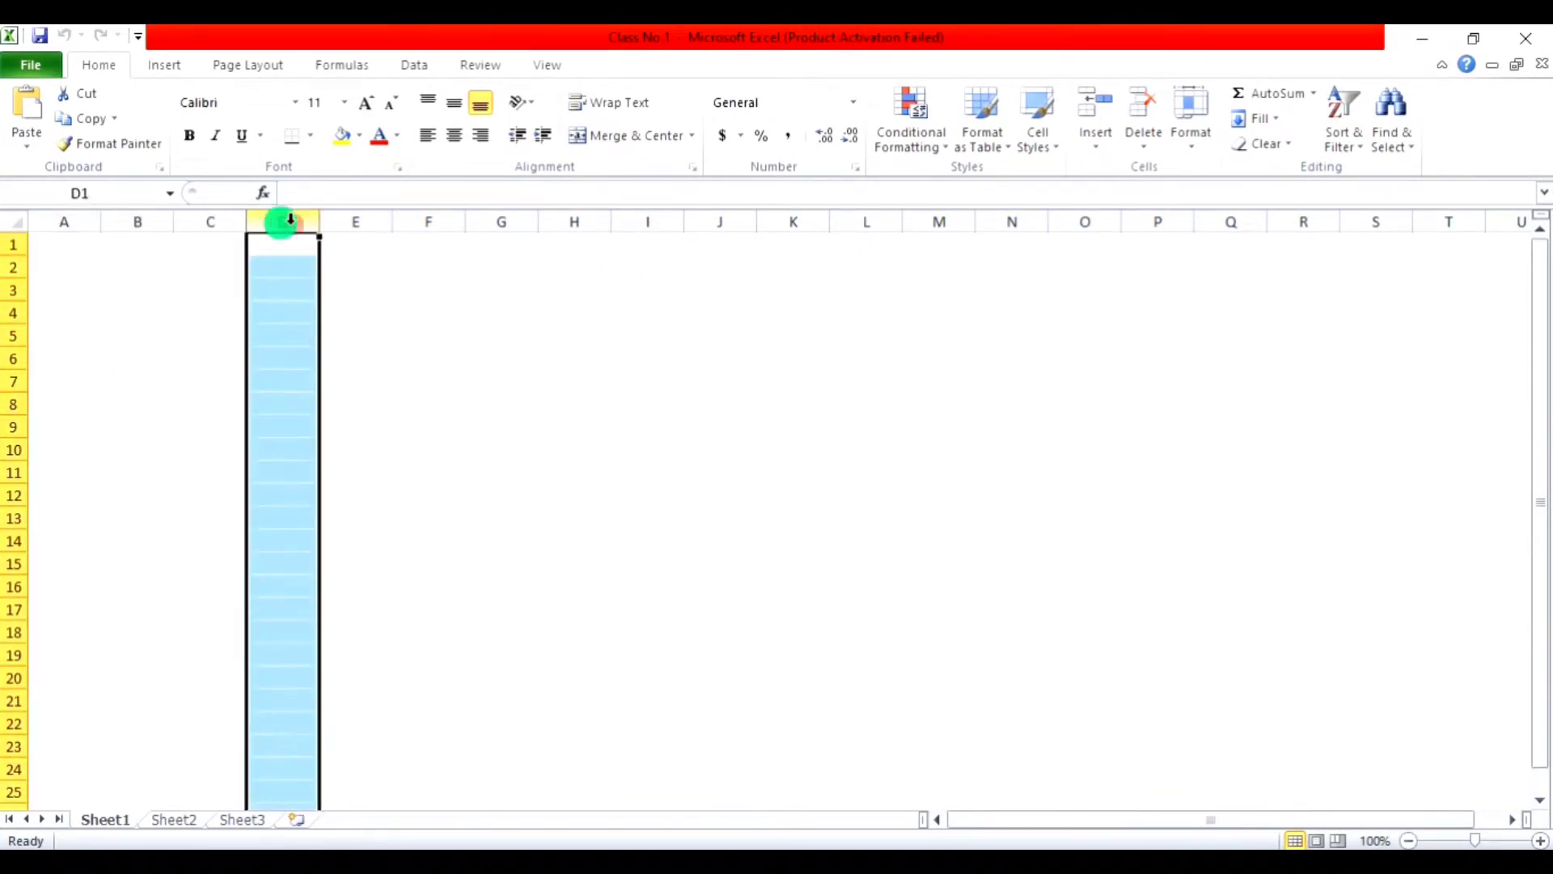
pyautogui.click(358, 220)
pyautogui.click(430, 219)
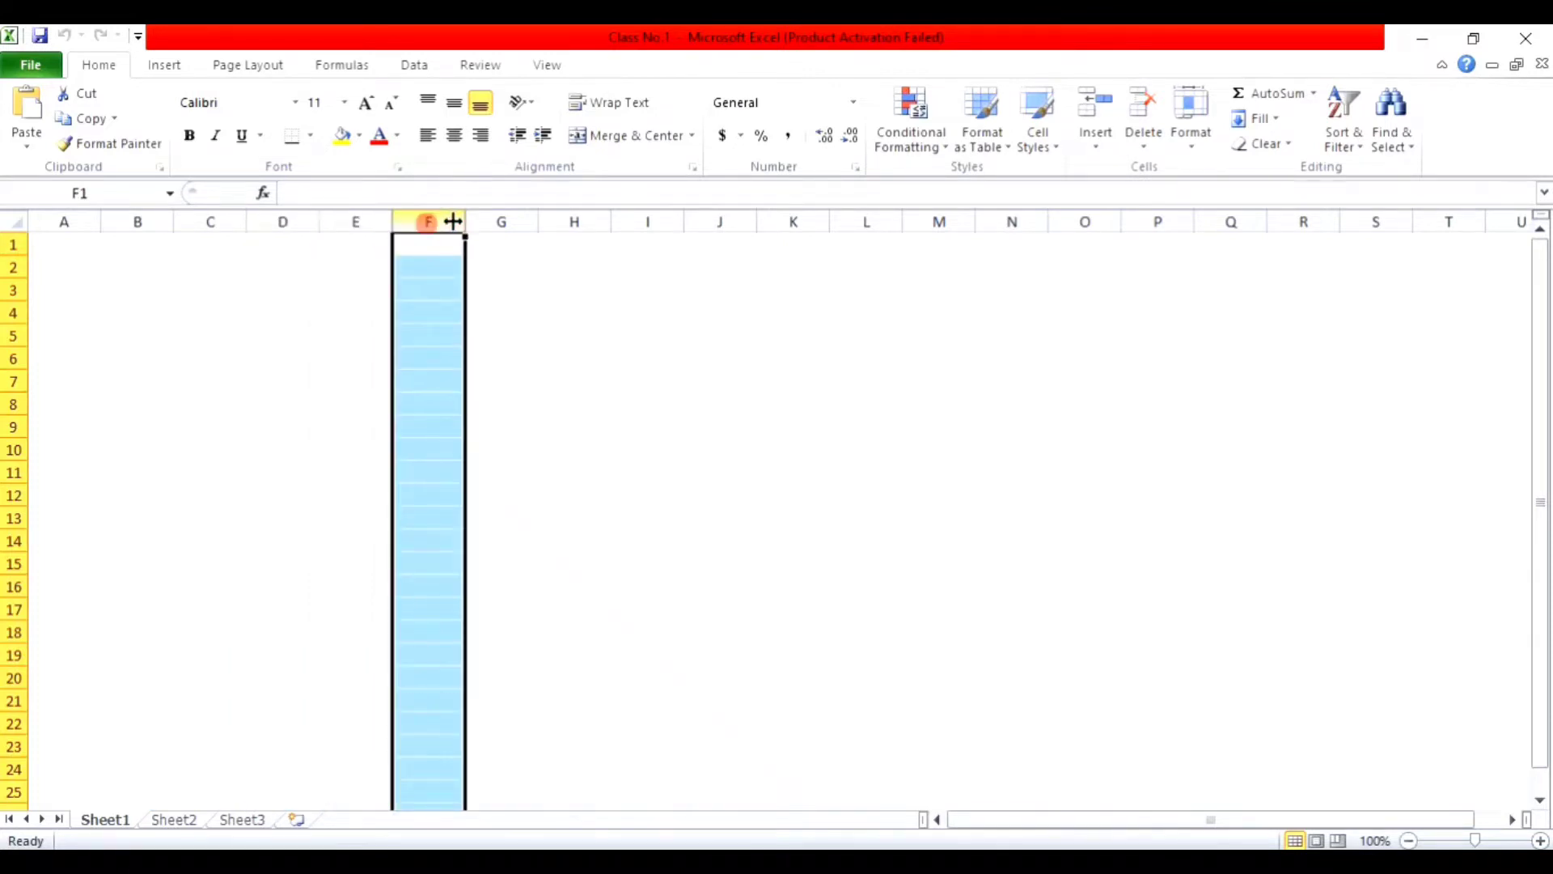
# Step: Practise selecting rows 1 to 5, then cell E3, ending back on A1
pyautogui.click(8, 245)
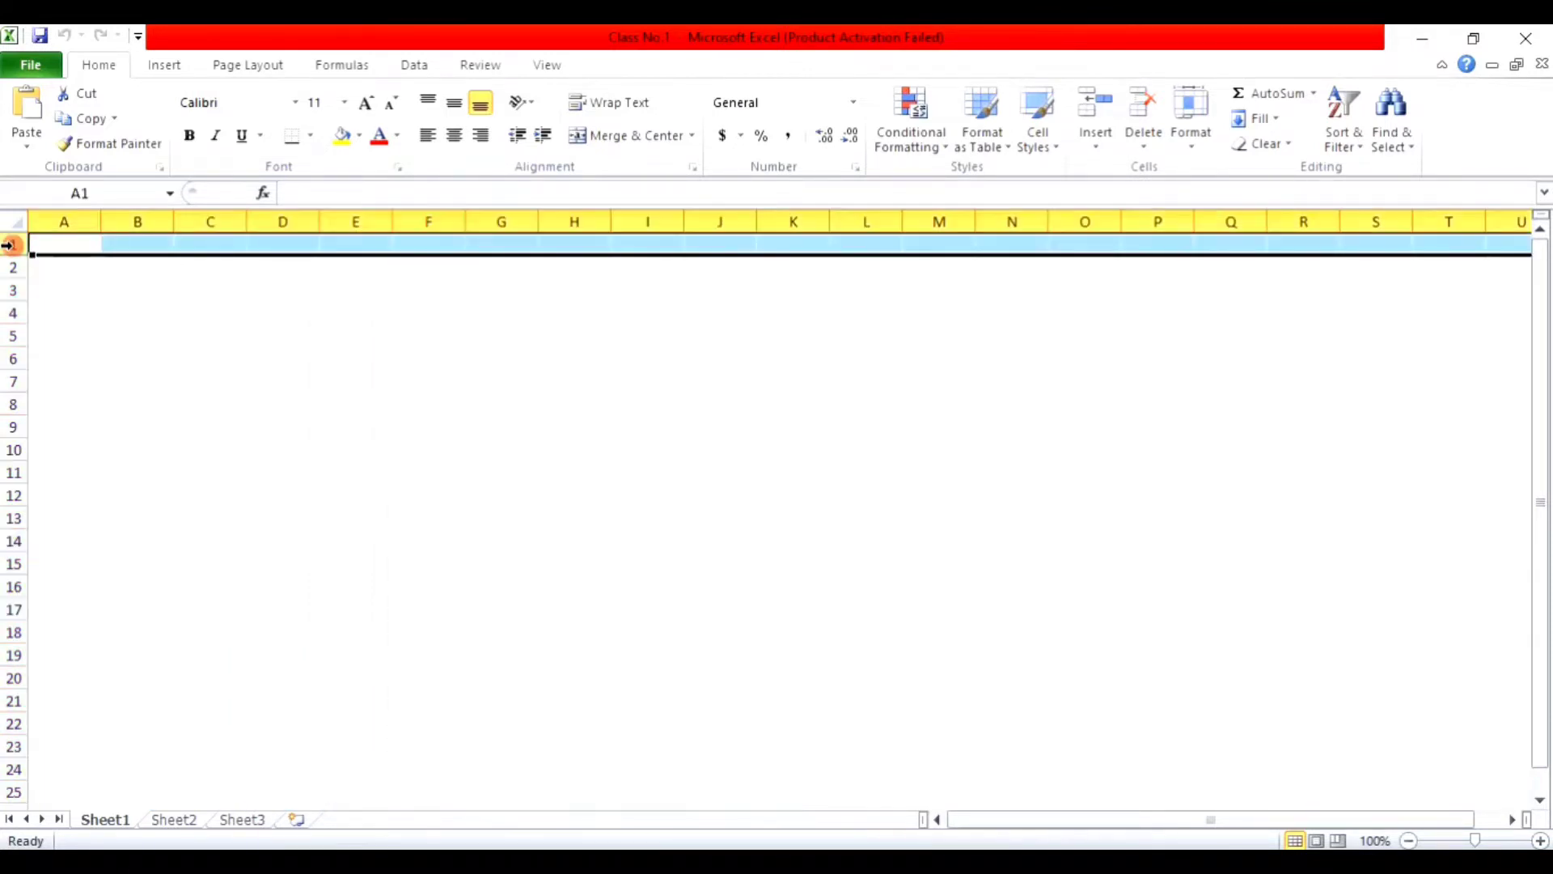
pyautogui.click(13, 267)
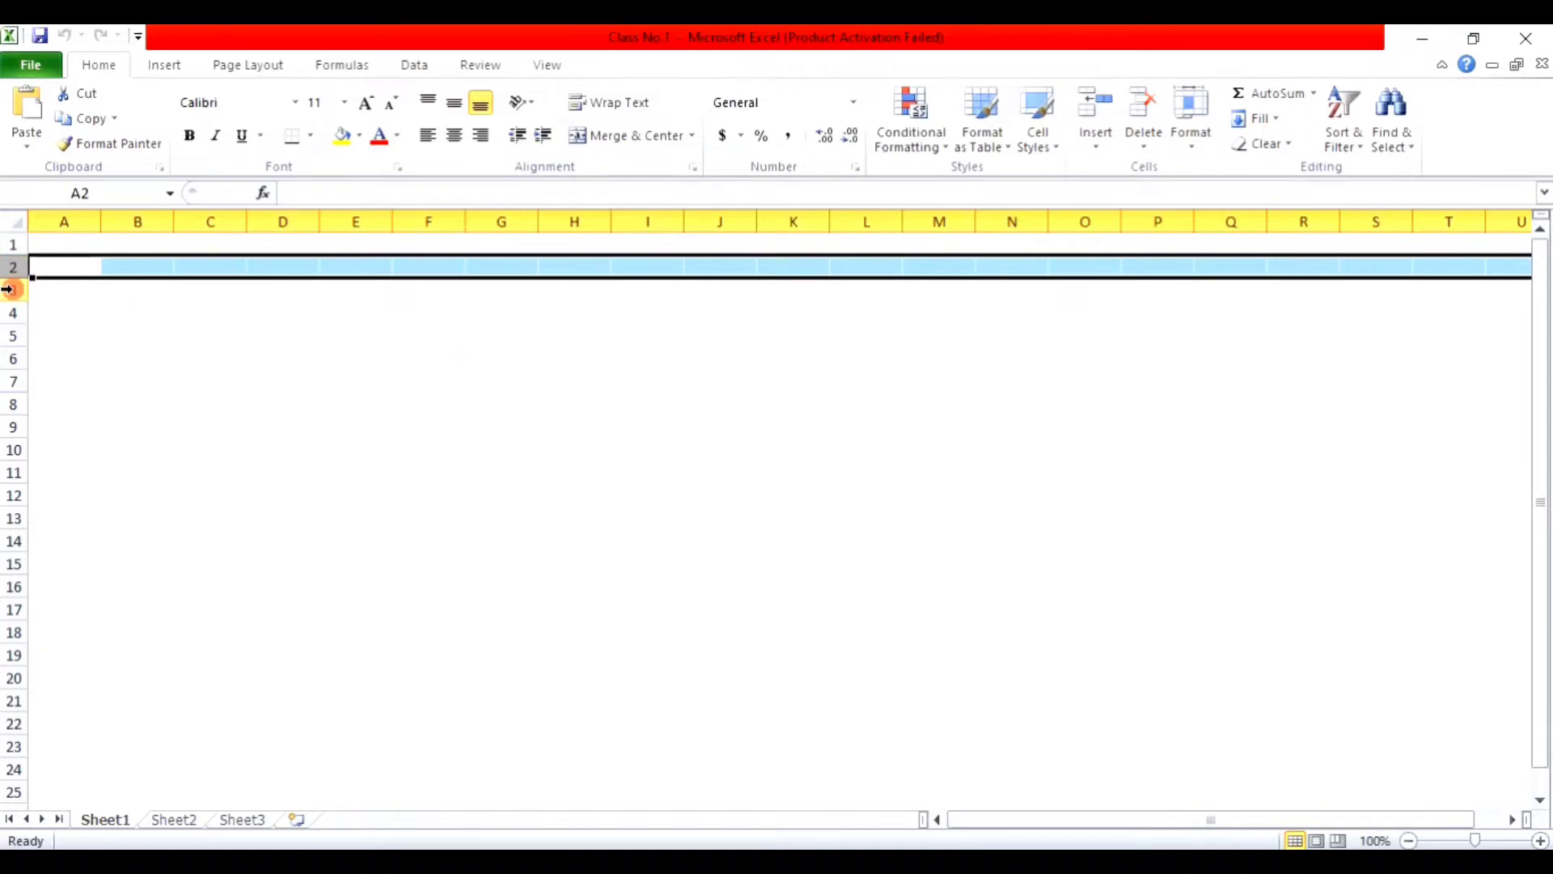
pyautogui.click(13, 291)
pyautogui.click(9, 311)
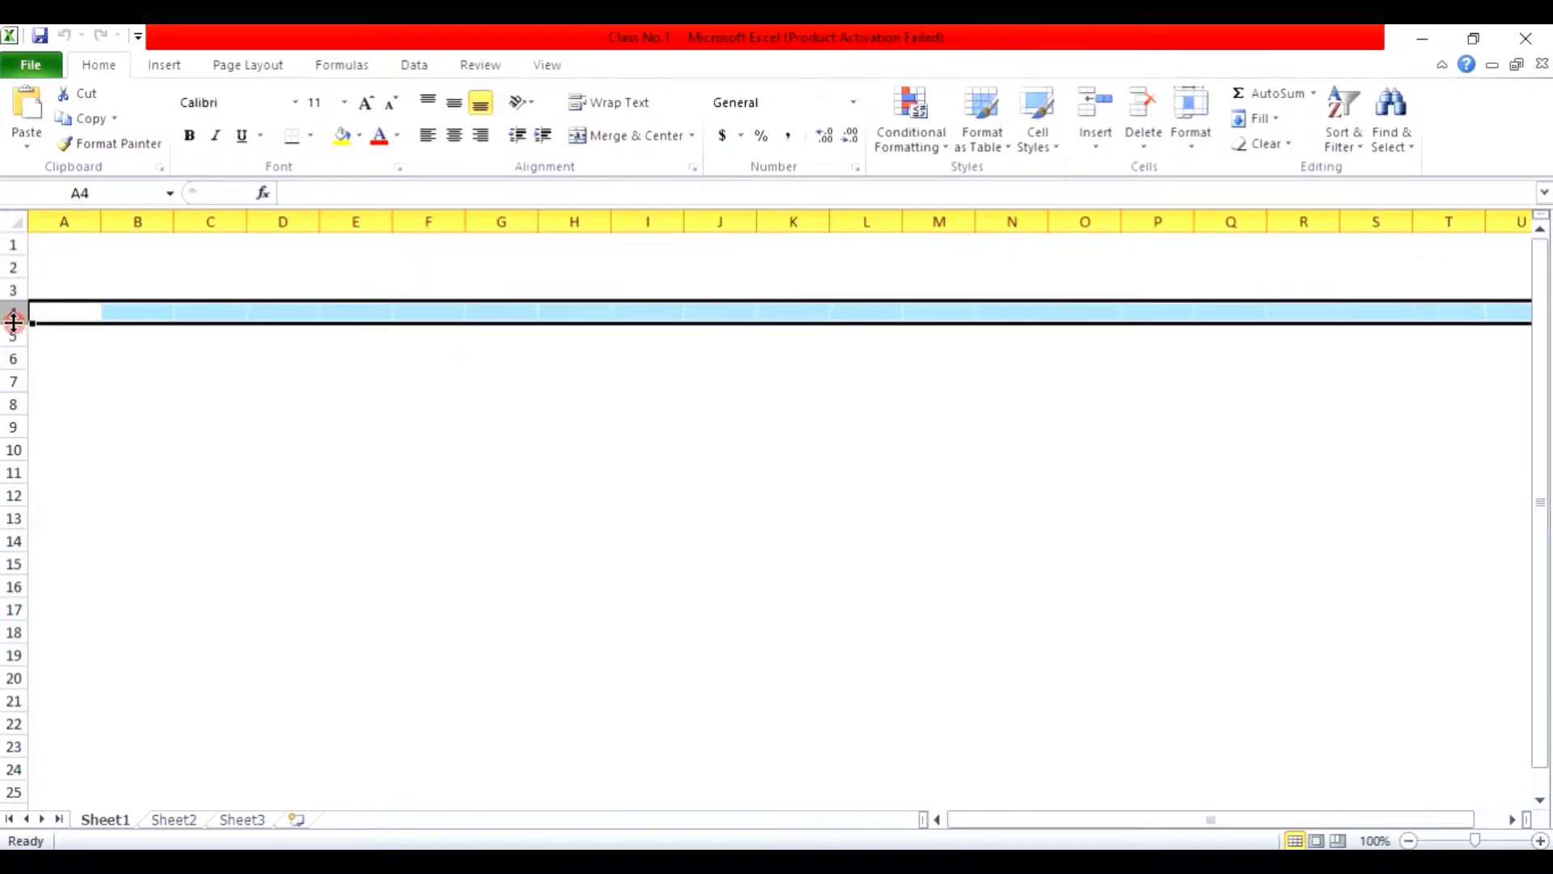
pyautogui.click(13, 335)
pyautogui.click(347, 282)
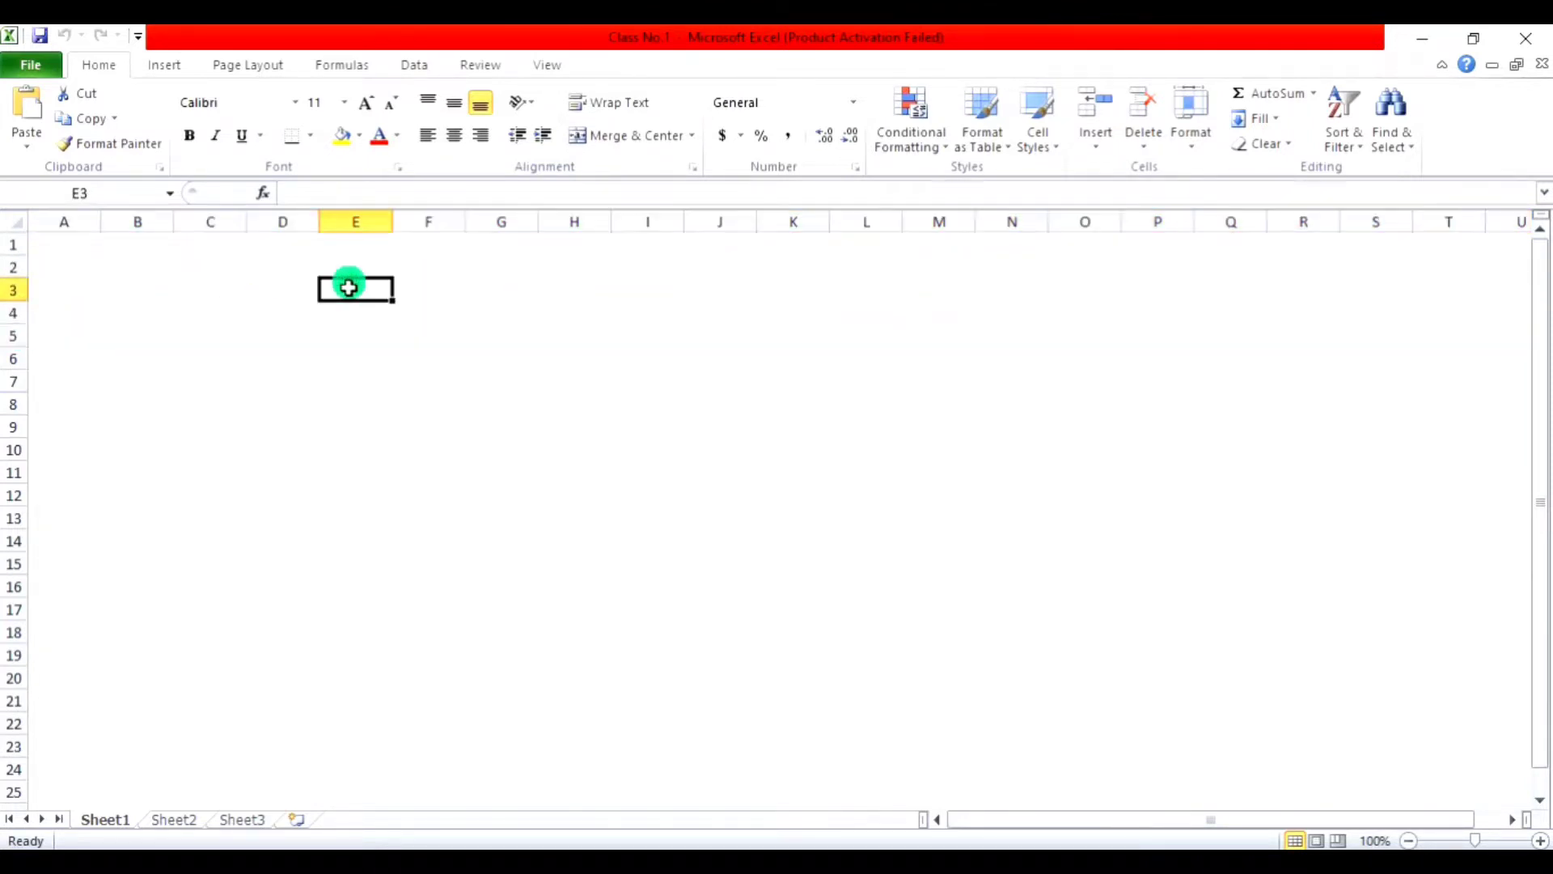
pyautogui.click(67, 241)
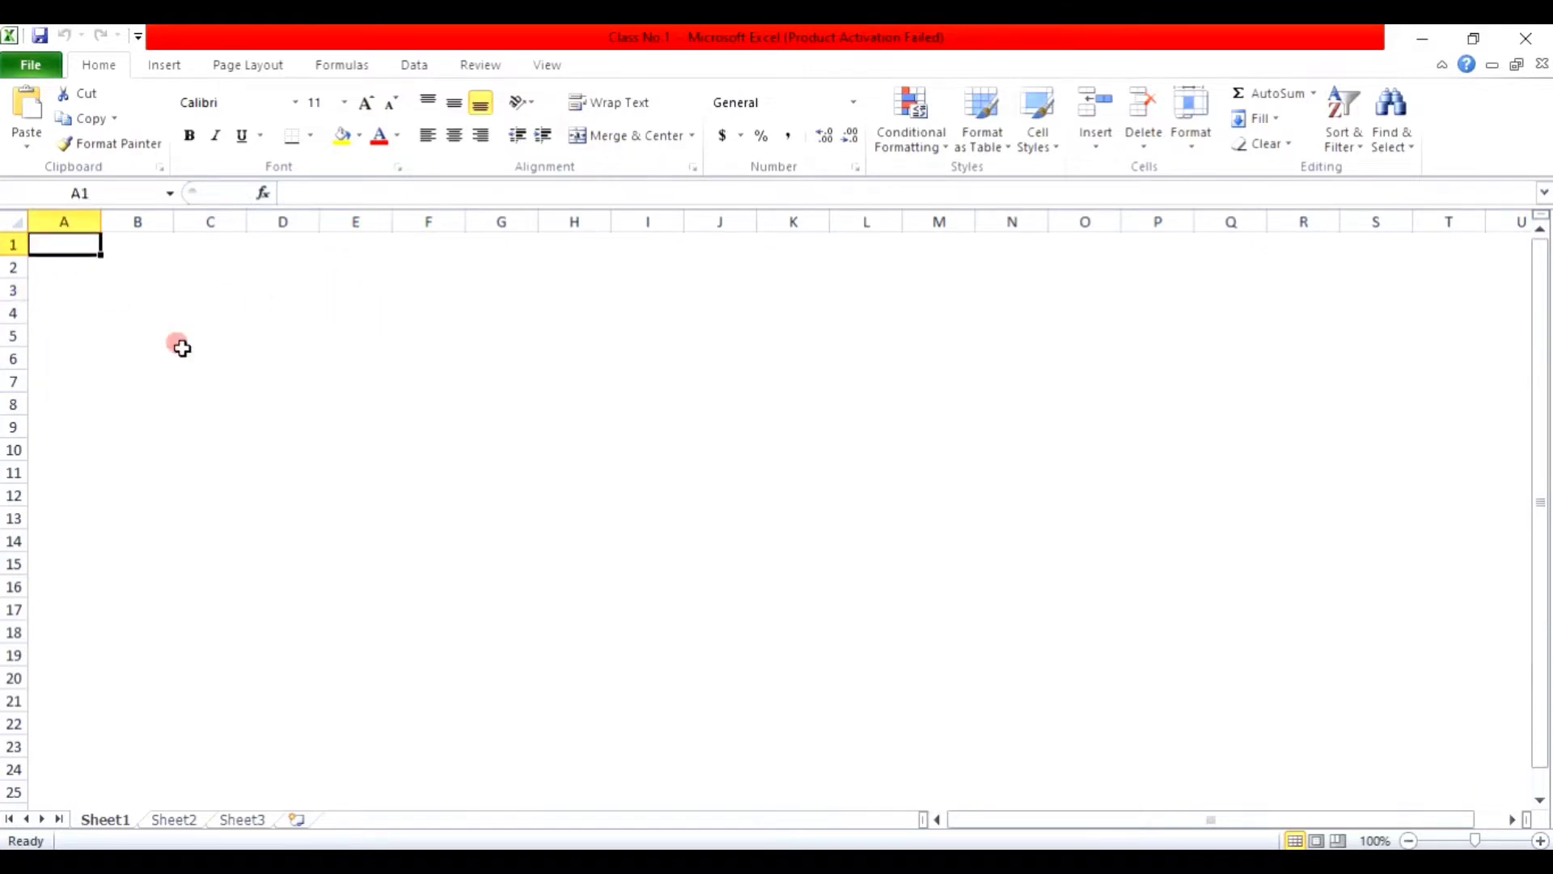
pyautogui.click(1072, 632)
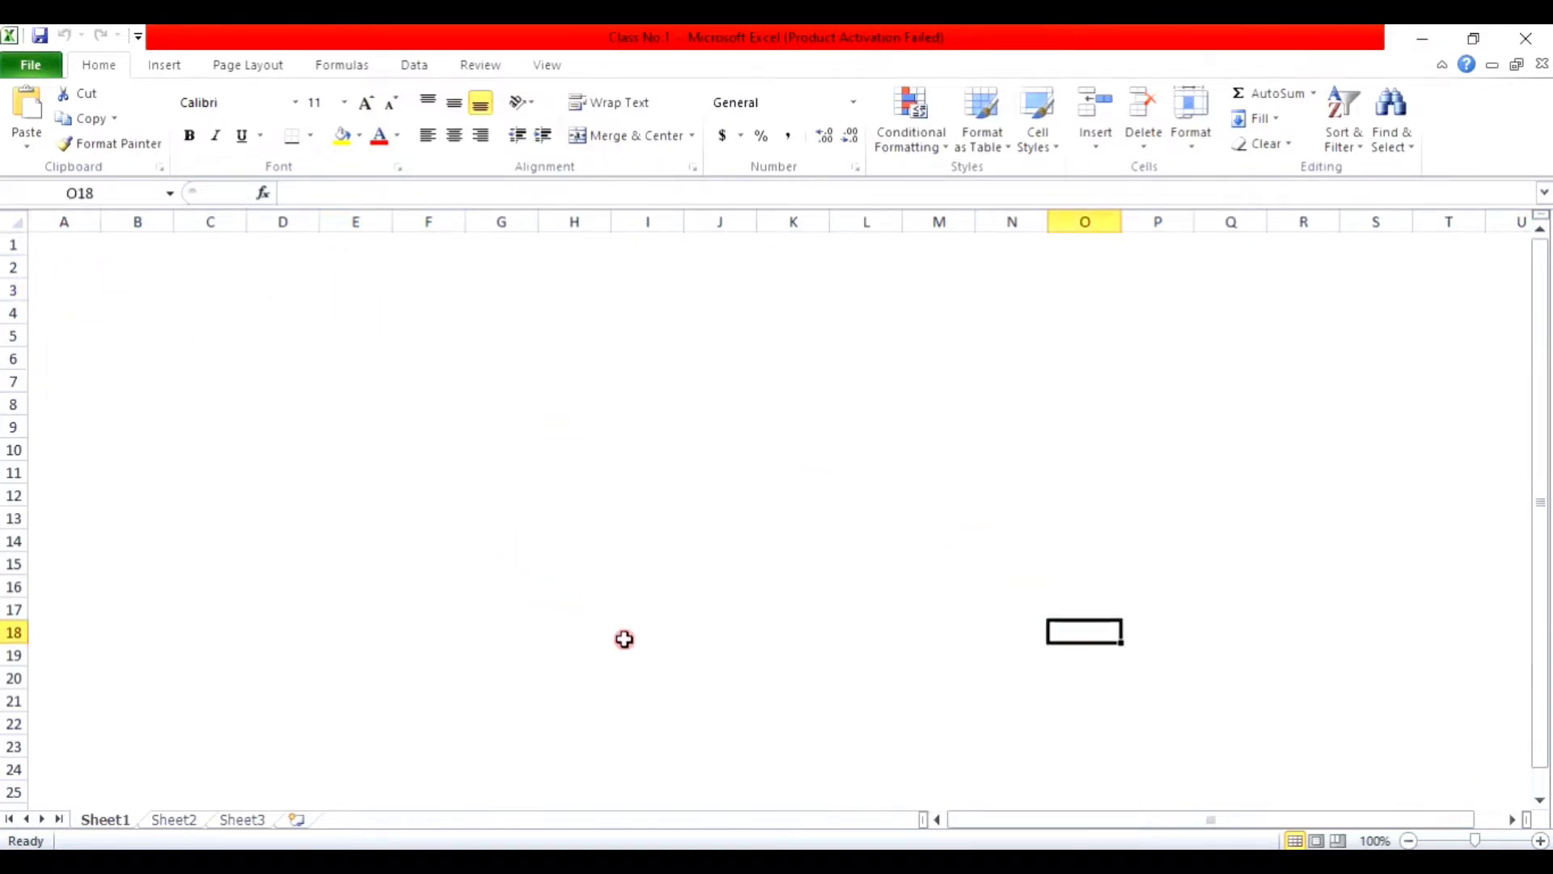
pyautogui.click(1105, 633)
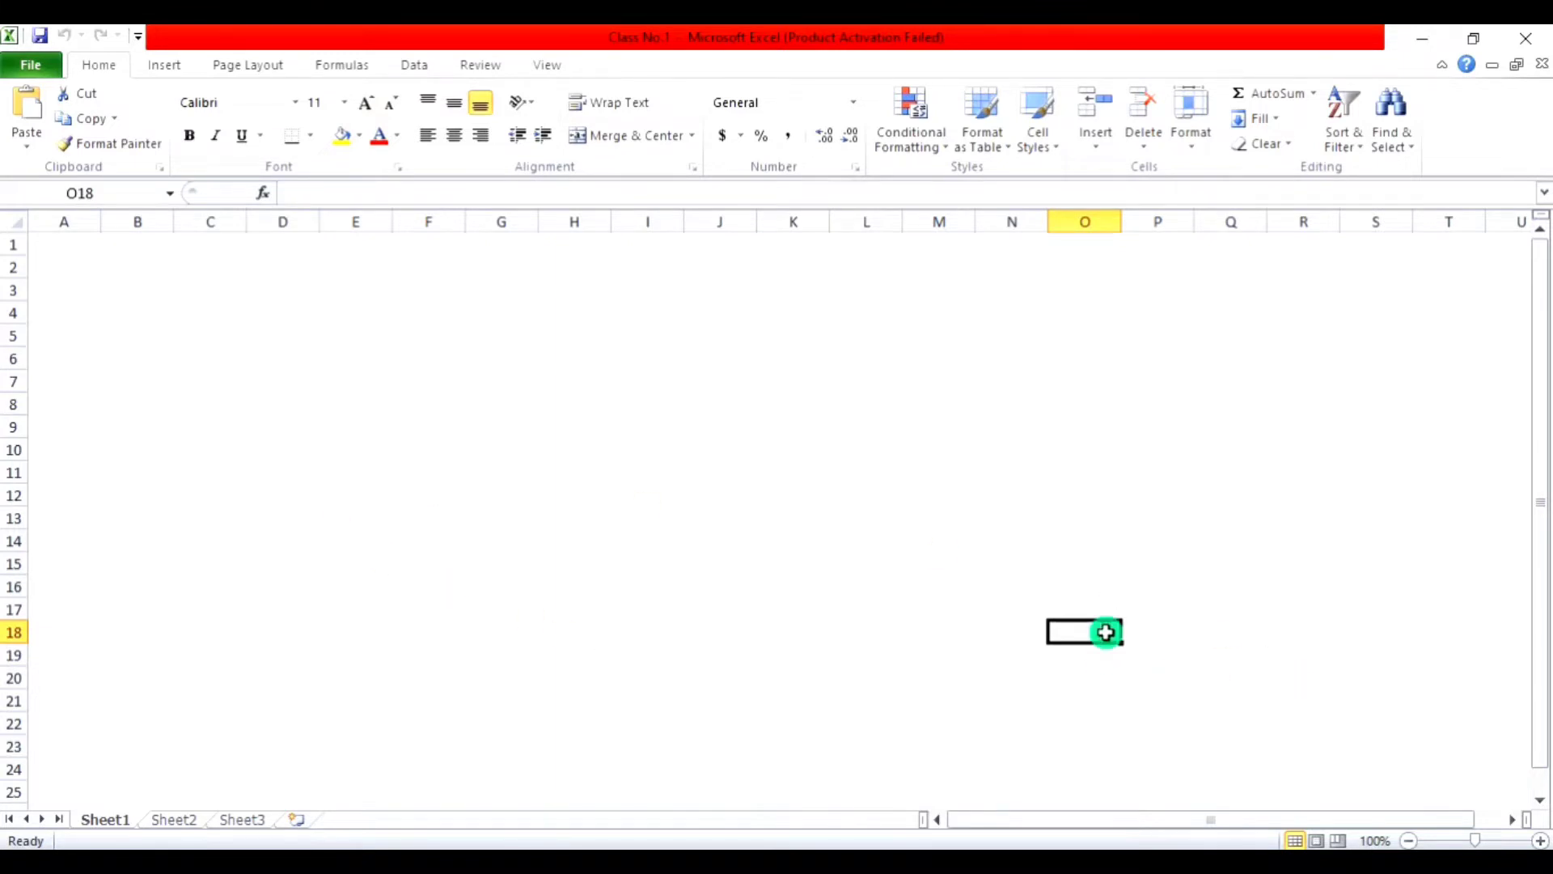
pyautogui.click(76, 191)
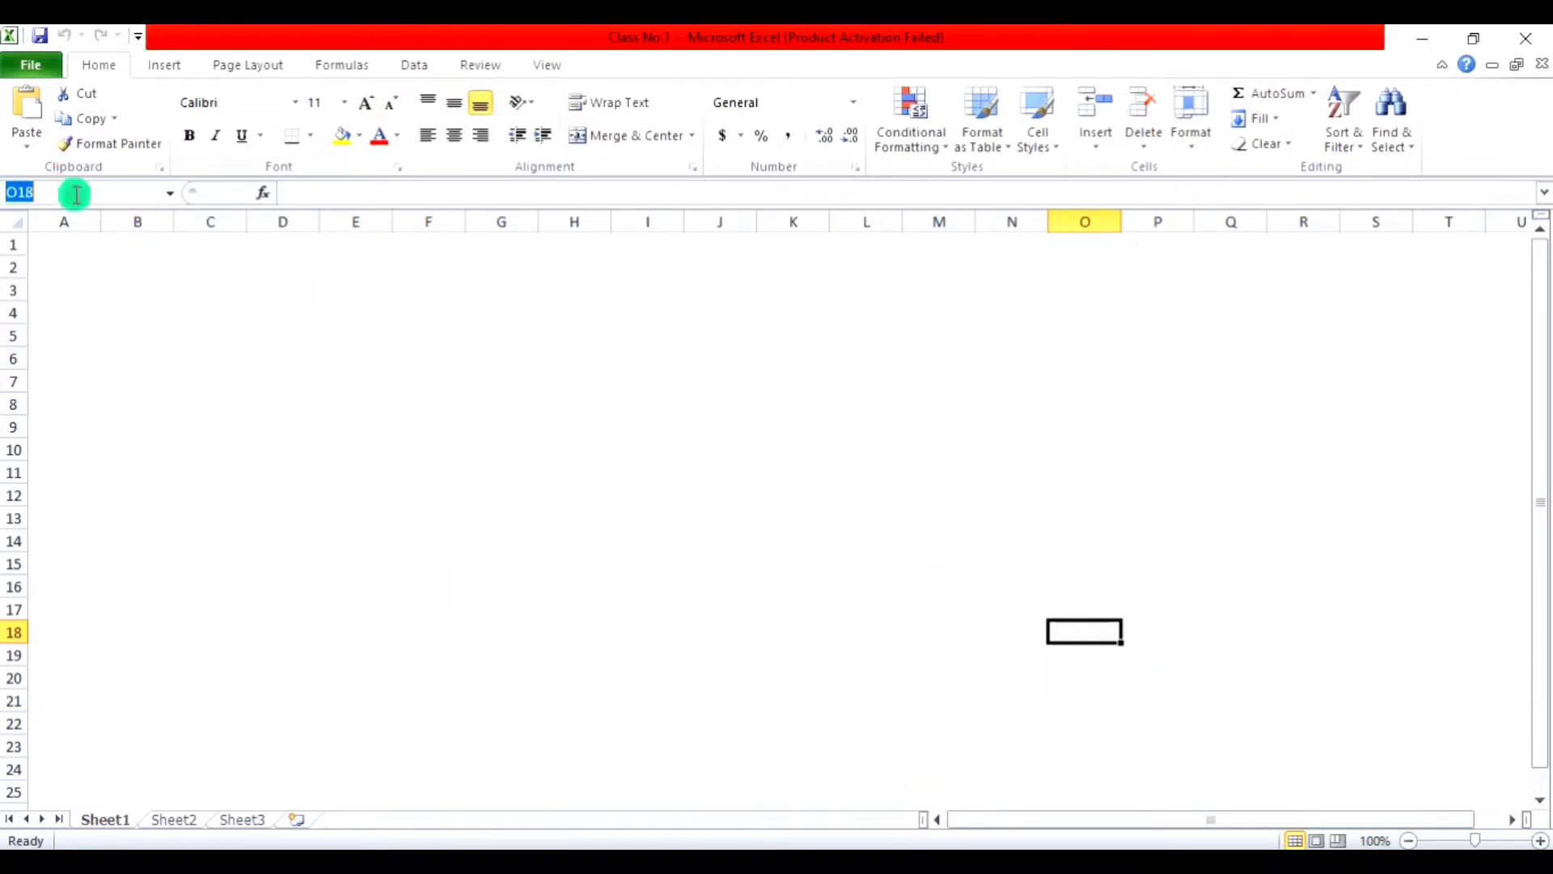
pyautogui.moveTo(104, 191); pyautogui.dragTo(4, 191)
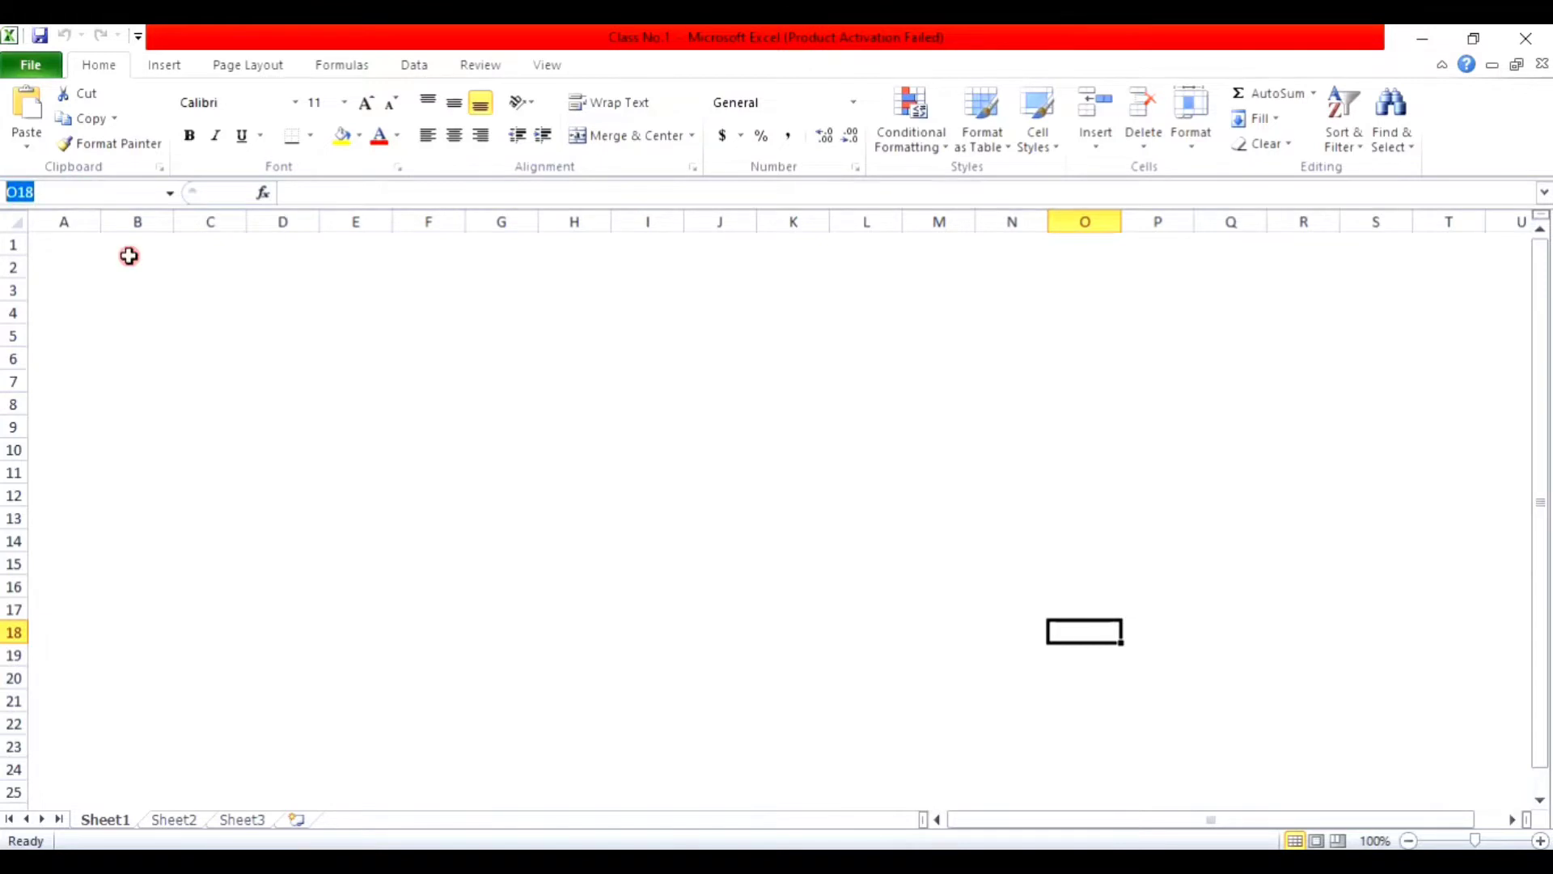
pyautogui.click(395, 192)
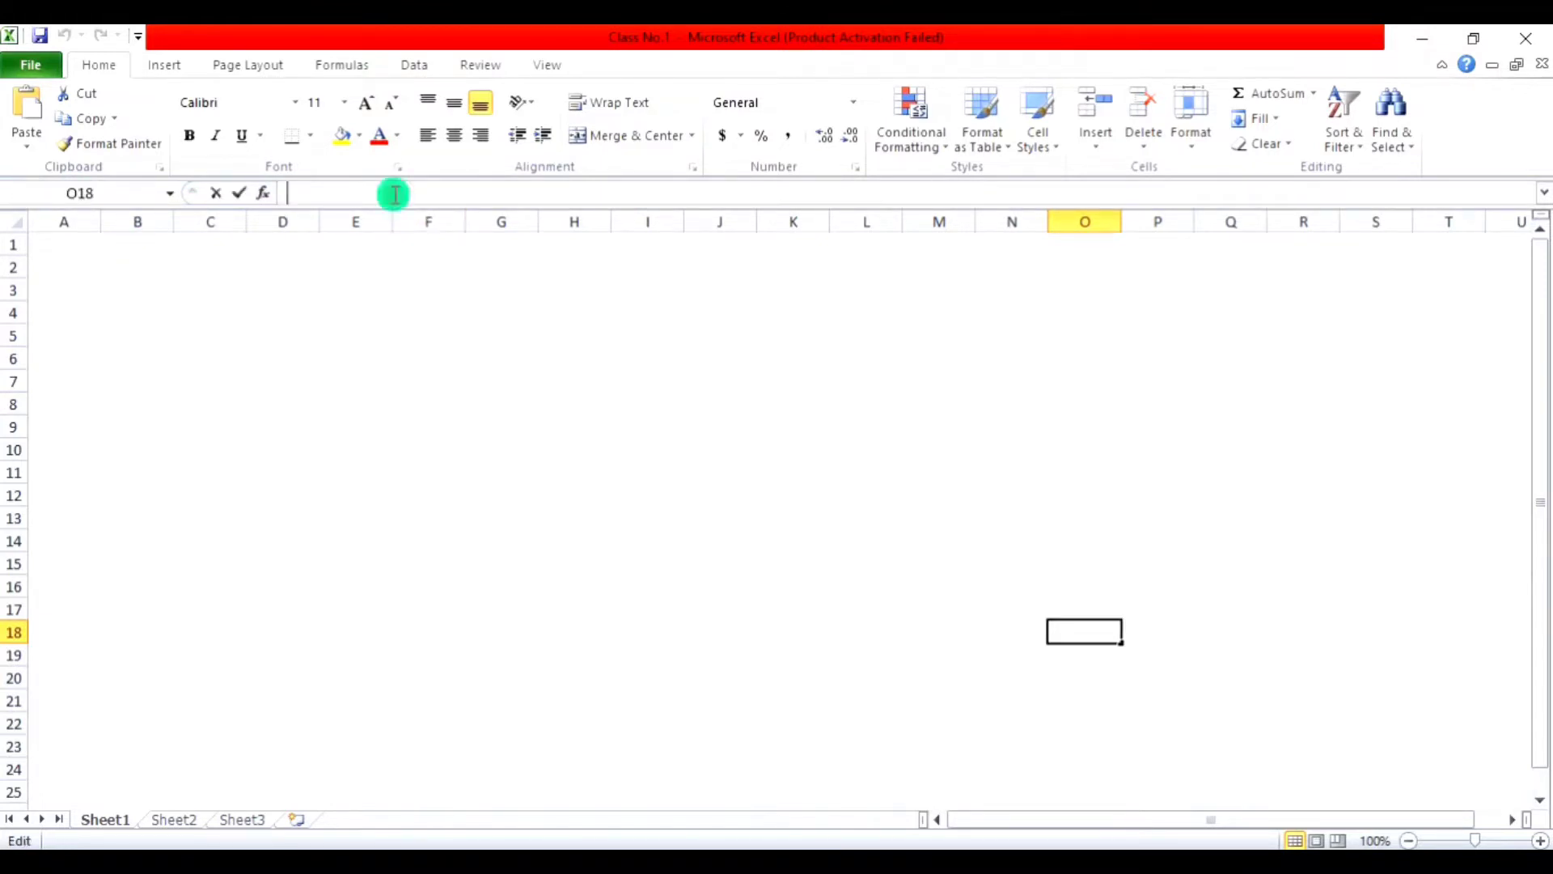
pyautogui.click(372, 192)
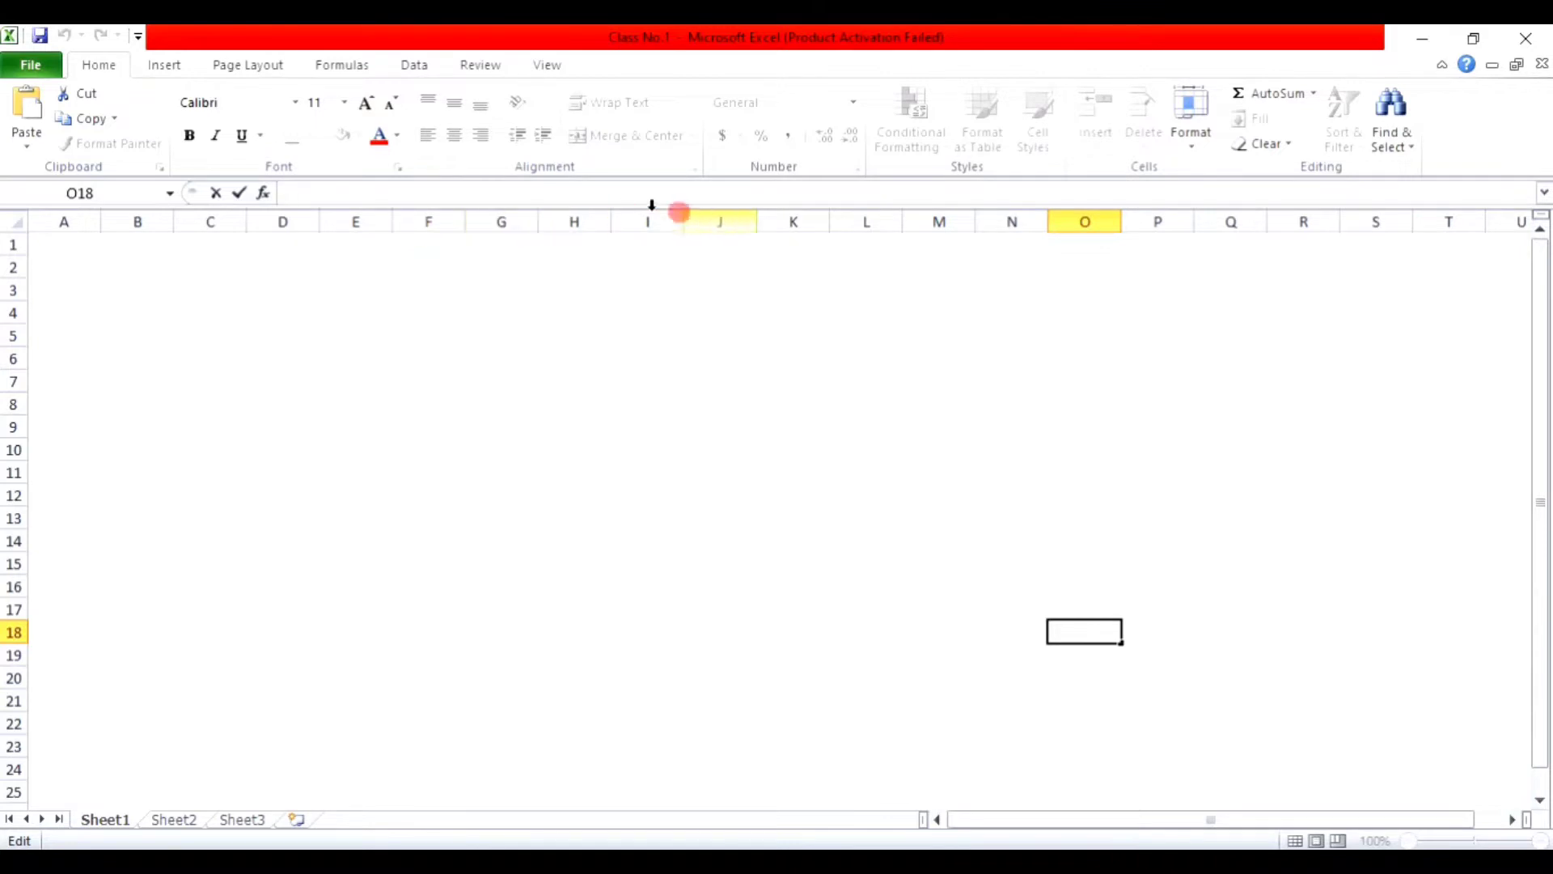
pyautogui.moveTo(641, 207); pyautogui.dragTo(642, 288)
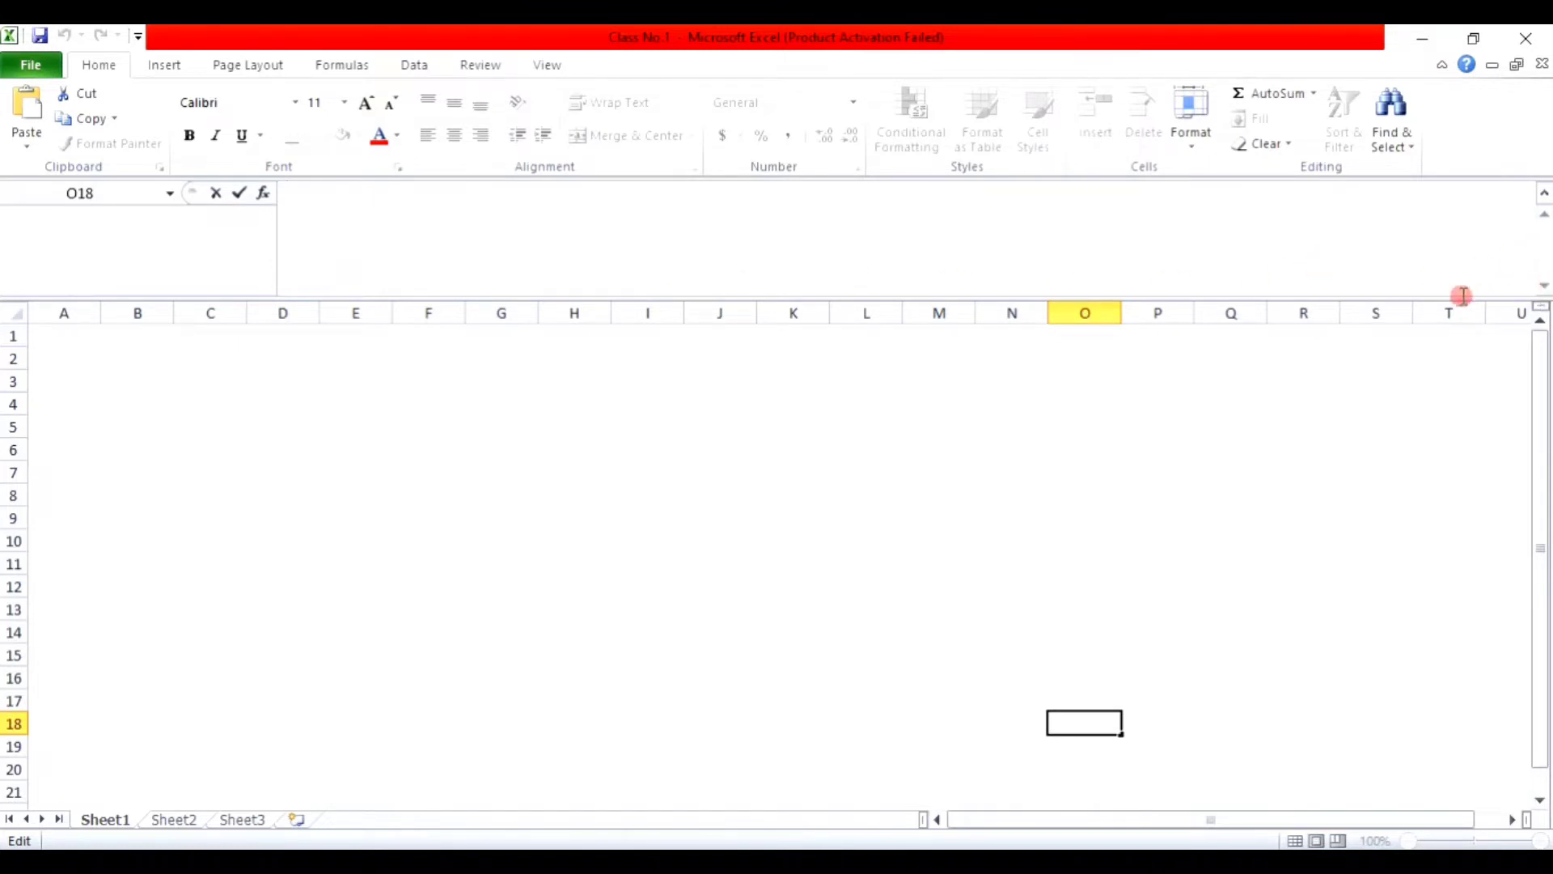
pyautogui.click(1542, 194)
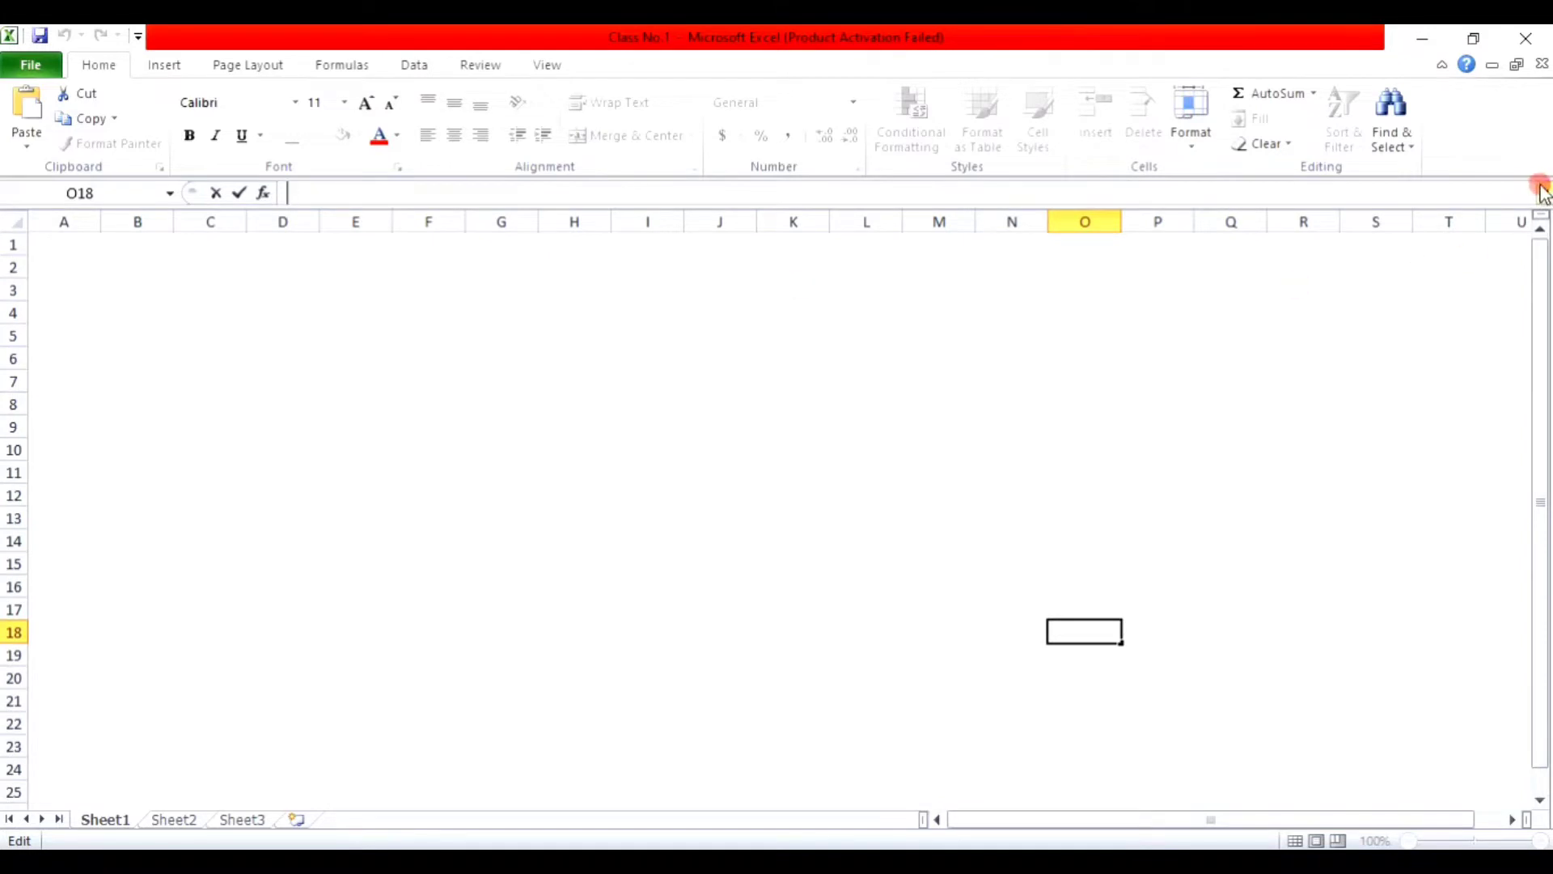
pyautogui.click(1543, 192)
pyautogui.click(1543, 196)
# Step: Enter the title 'Learning and Development' in A1
pyautogui.click(49, 241)
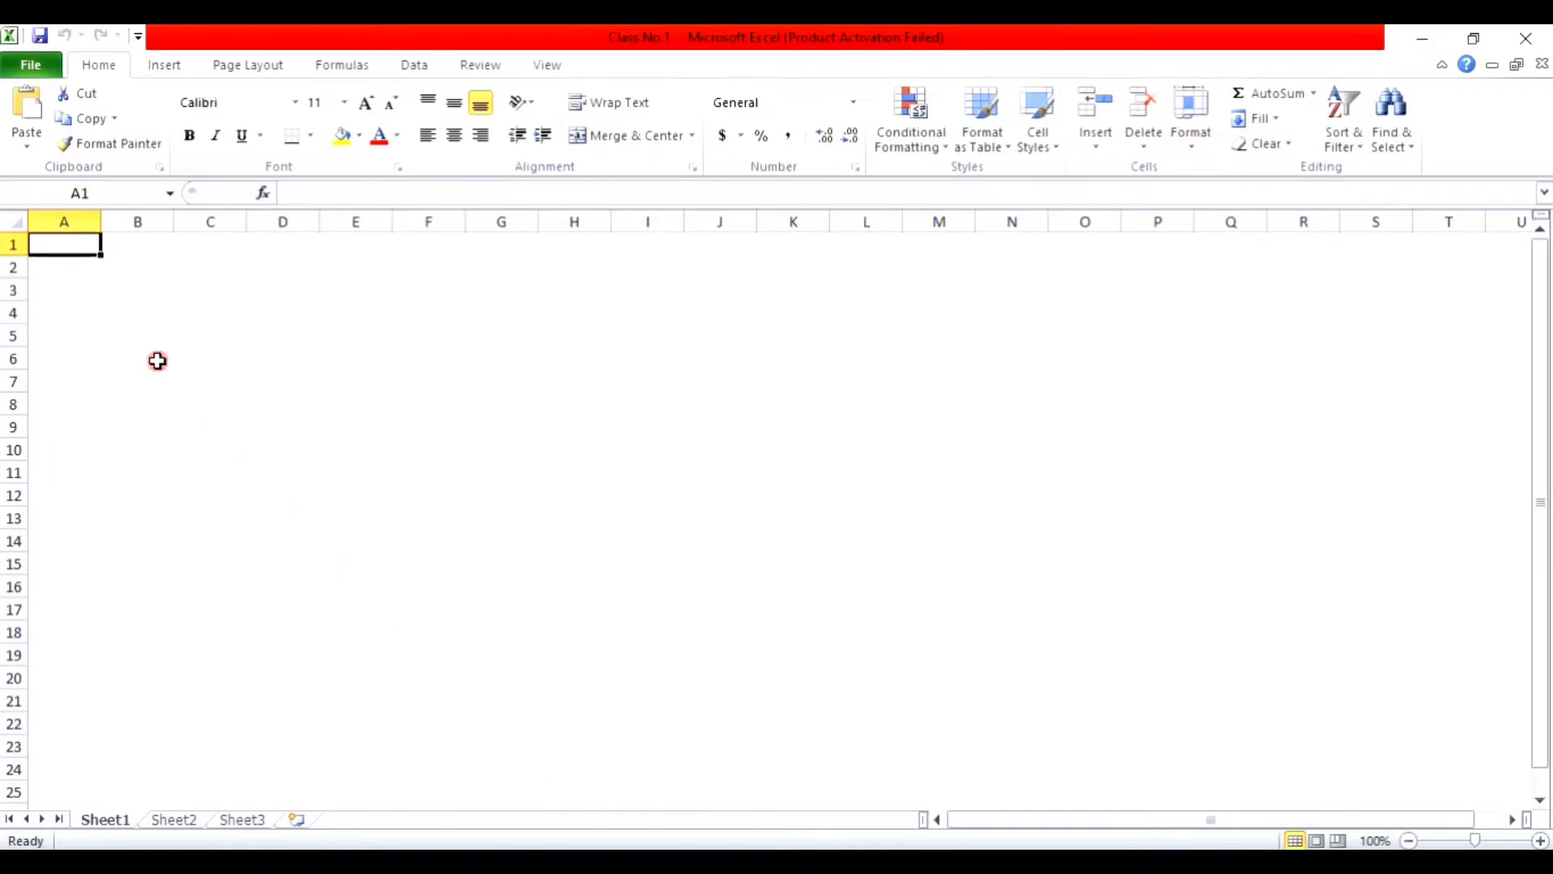
pyautogui.write('a')
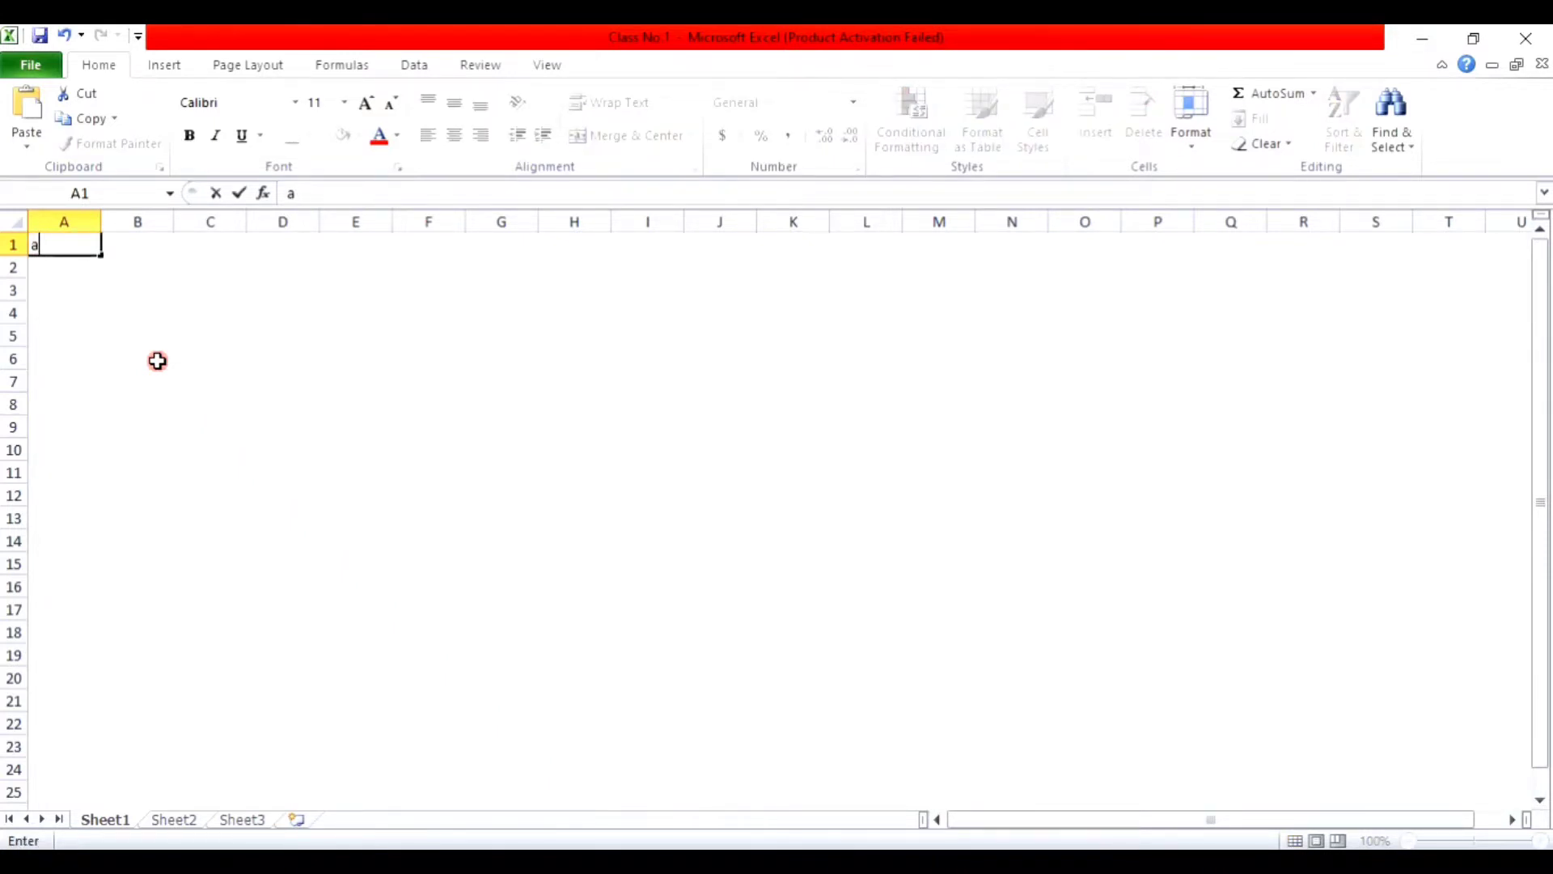
pyautogui.press('BackSpace')
pyautogui.write('Learning and D')
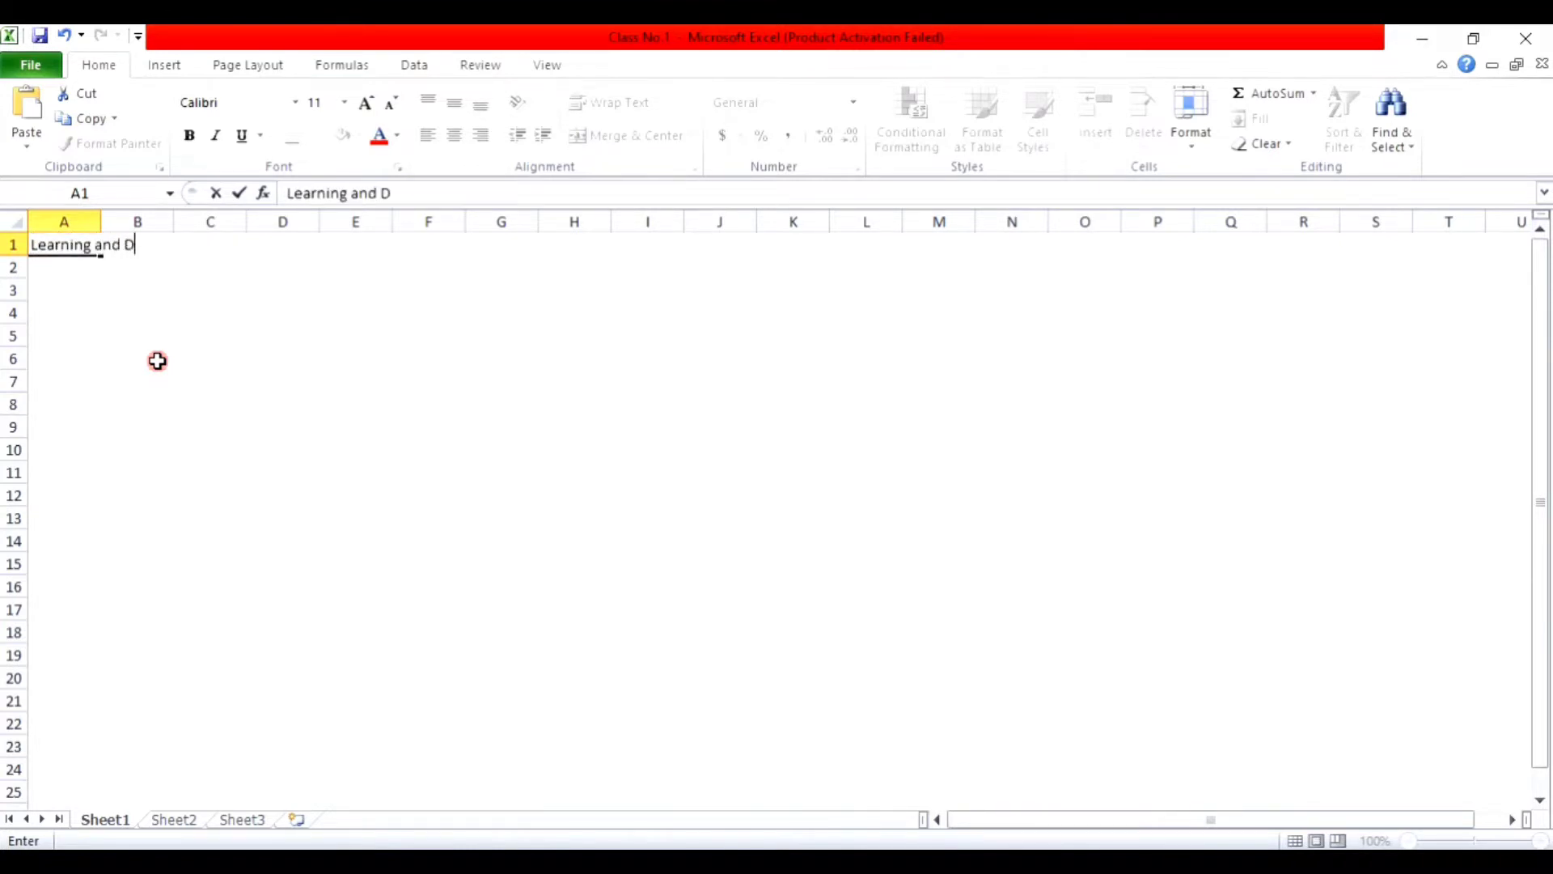
pyautogui.write('evelopment')
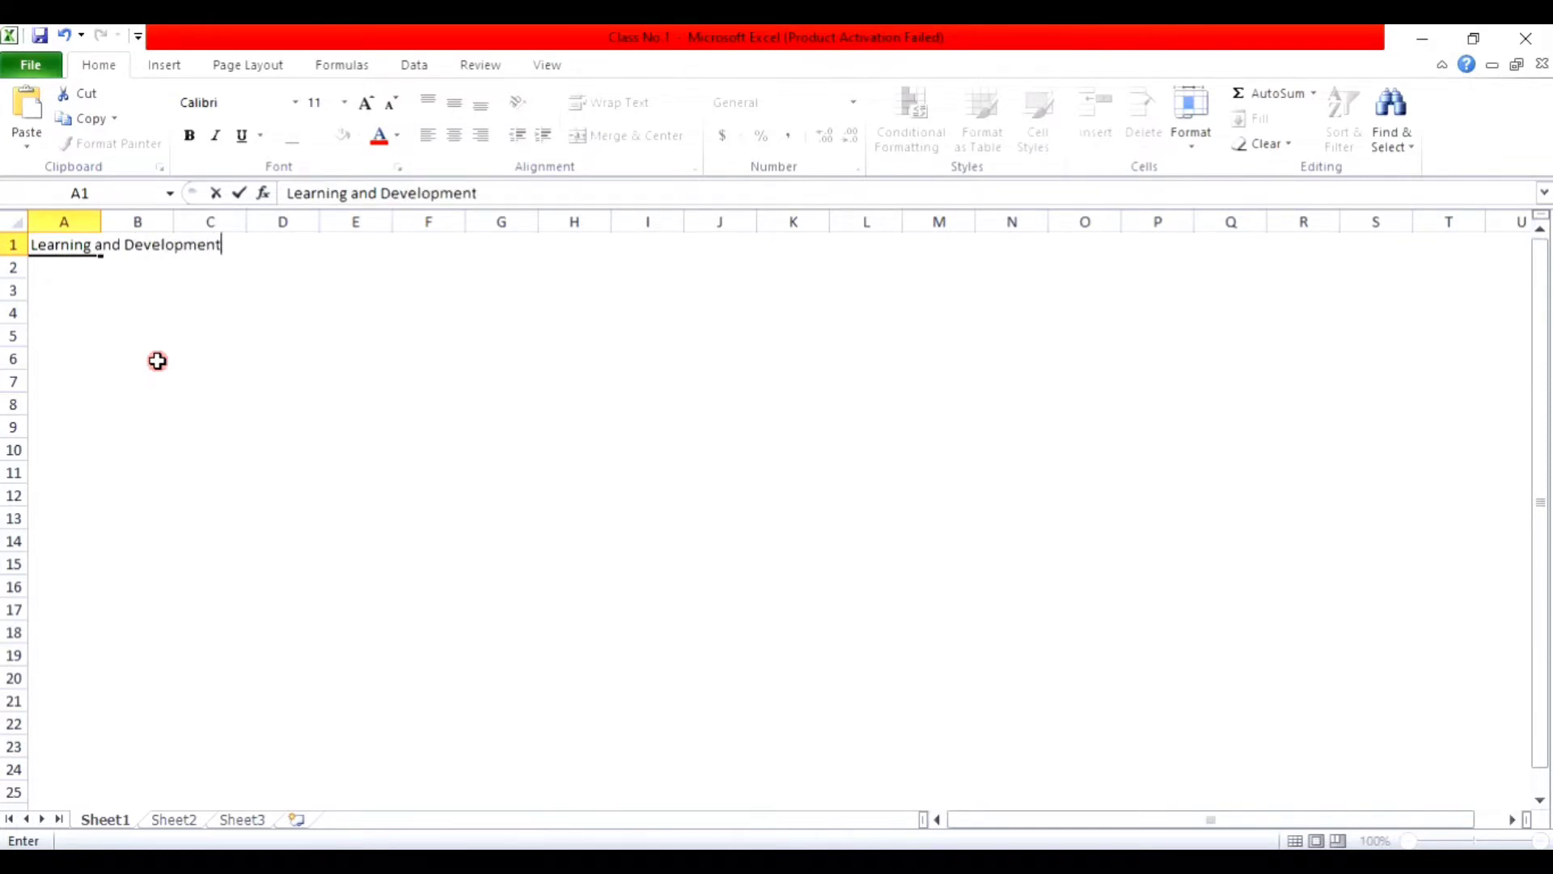
pyautogui.press('Return')
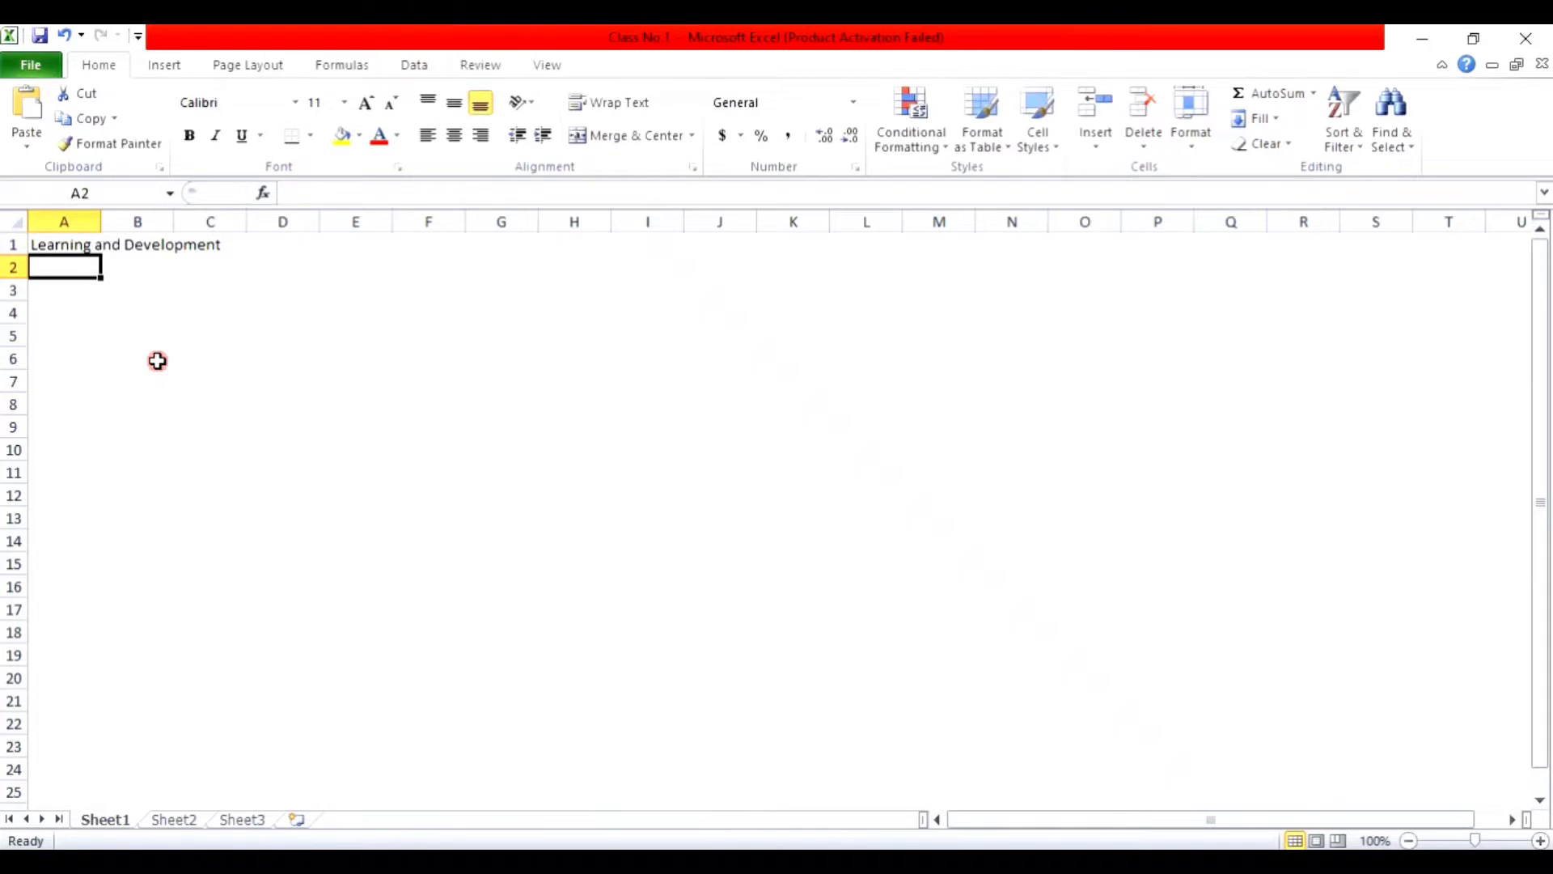
# Step: Enter Class in A2 and class numbers 01, 02, 03 in B2:D2
pyautogui.write('Class')
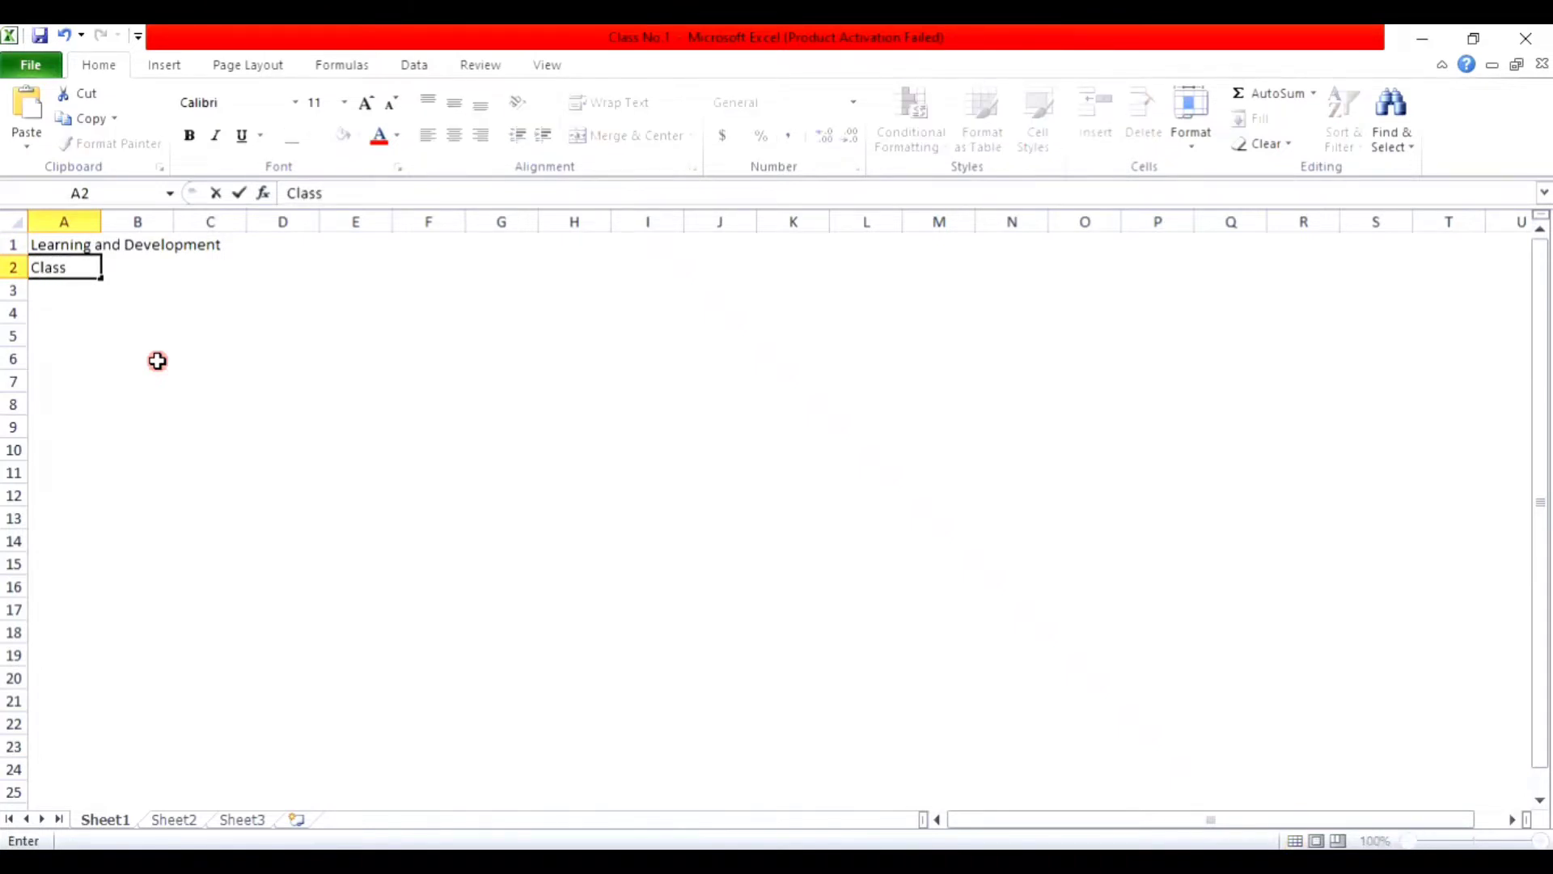
pyautogui.press('Tab')
pyautogui.write('01')
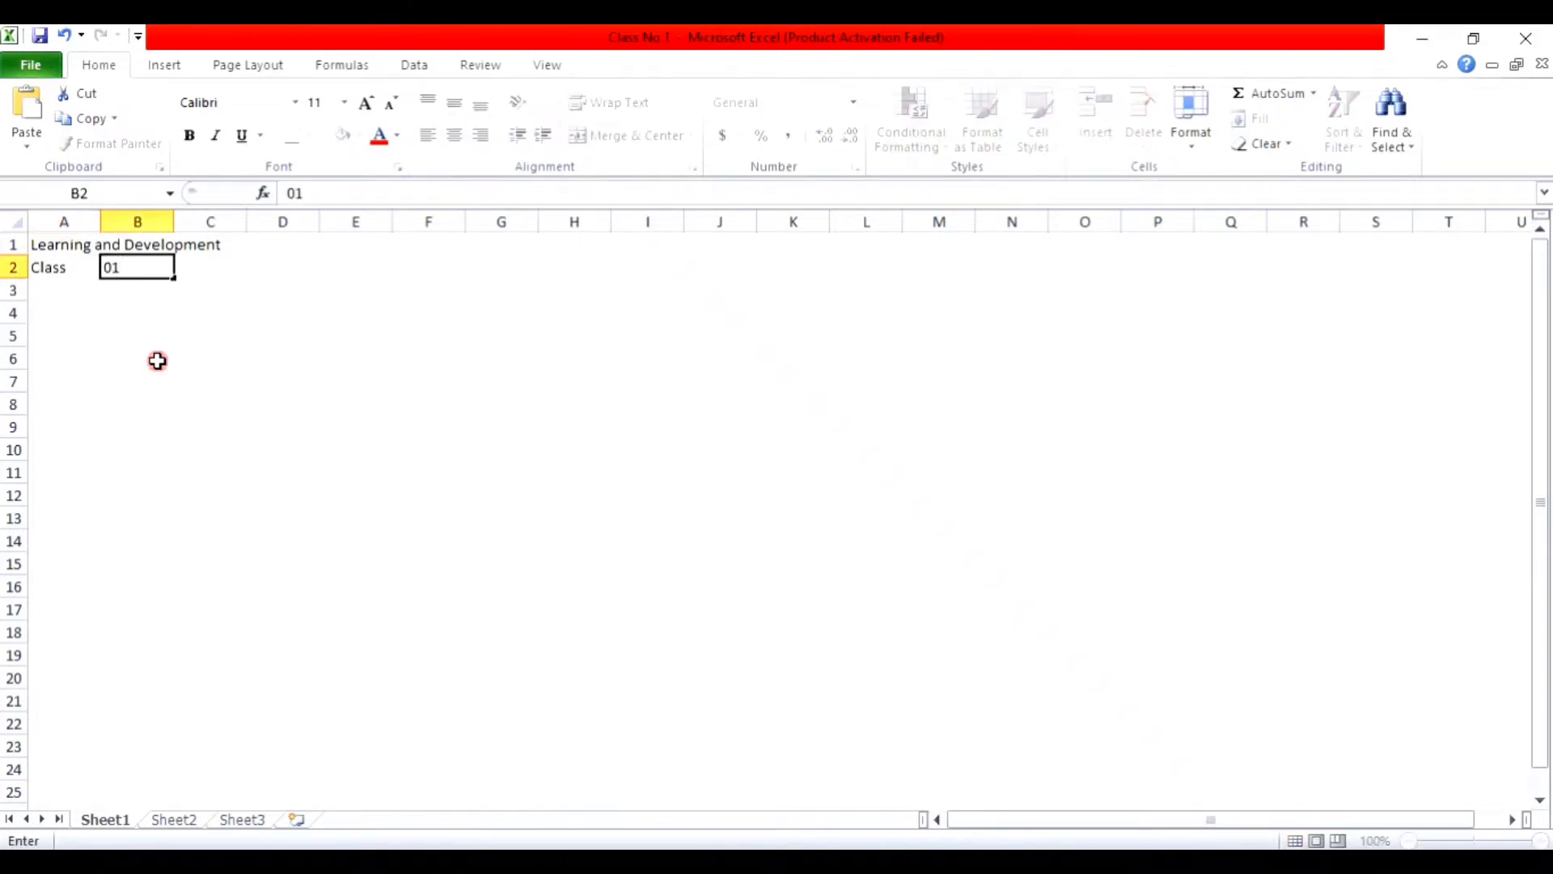
pyautogui.press('Tab')
pyautogui.write('02')
pyautogui.press('Tab')
pyautogui.write('03')
pyautogui.press('Tab')
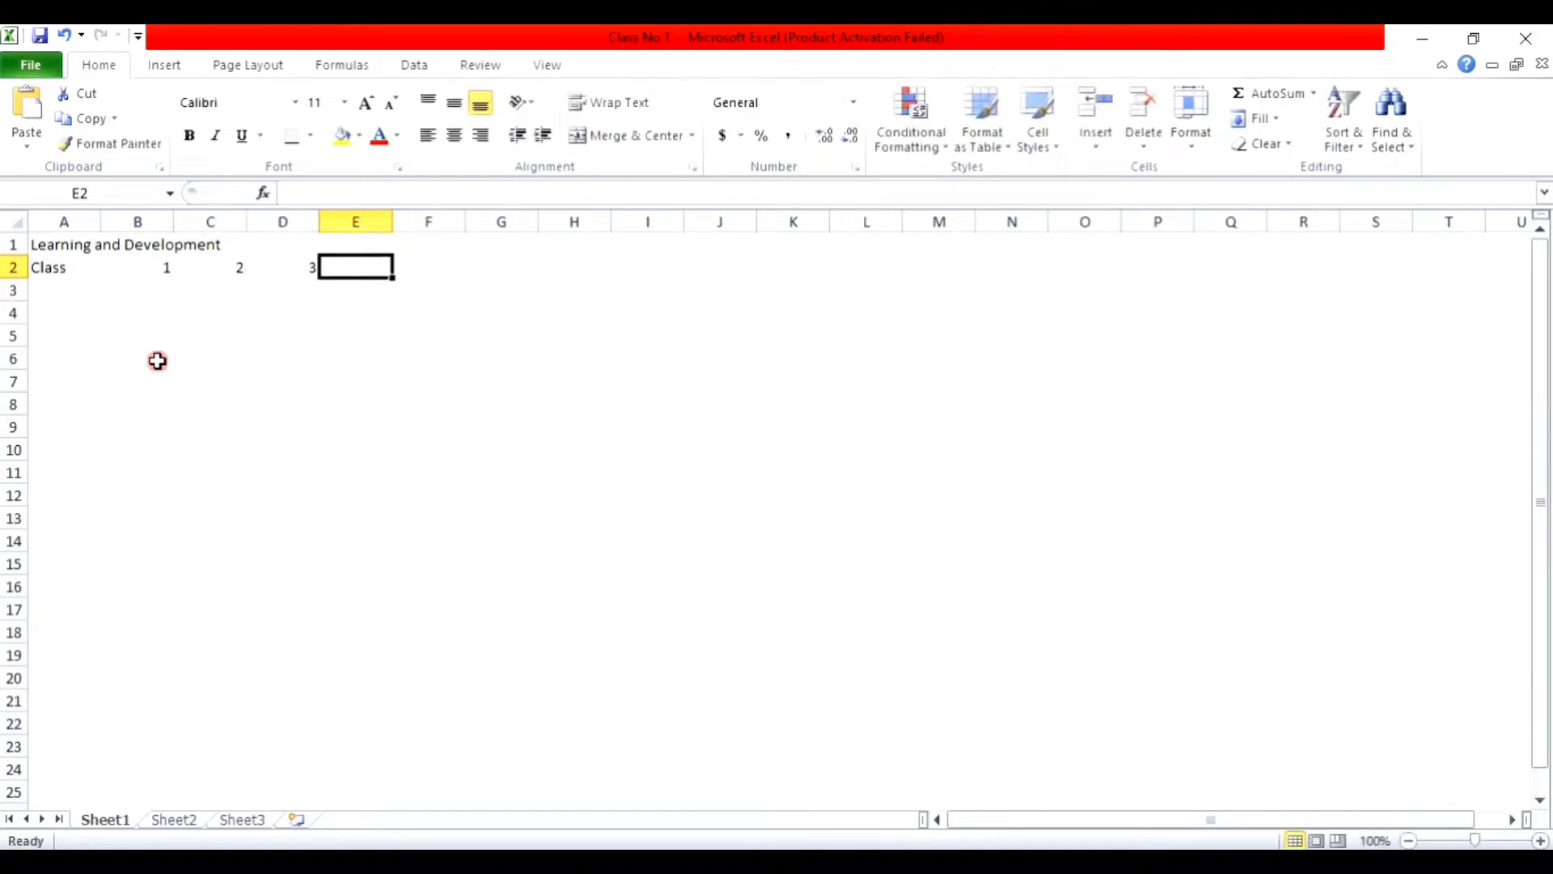
# Step: Put 4 in E2 to complete the Class row
pyautogui.write('0')
pyautogui.press('Return')
pyautogui.press('Up')
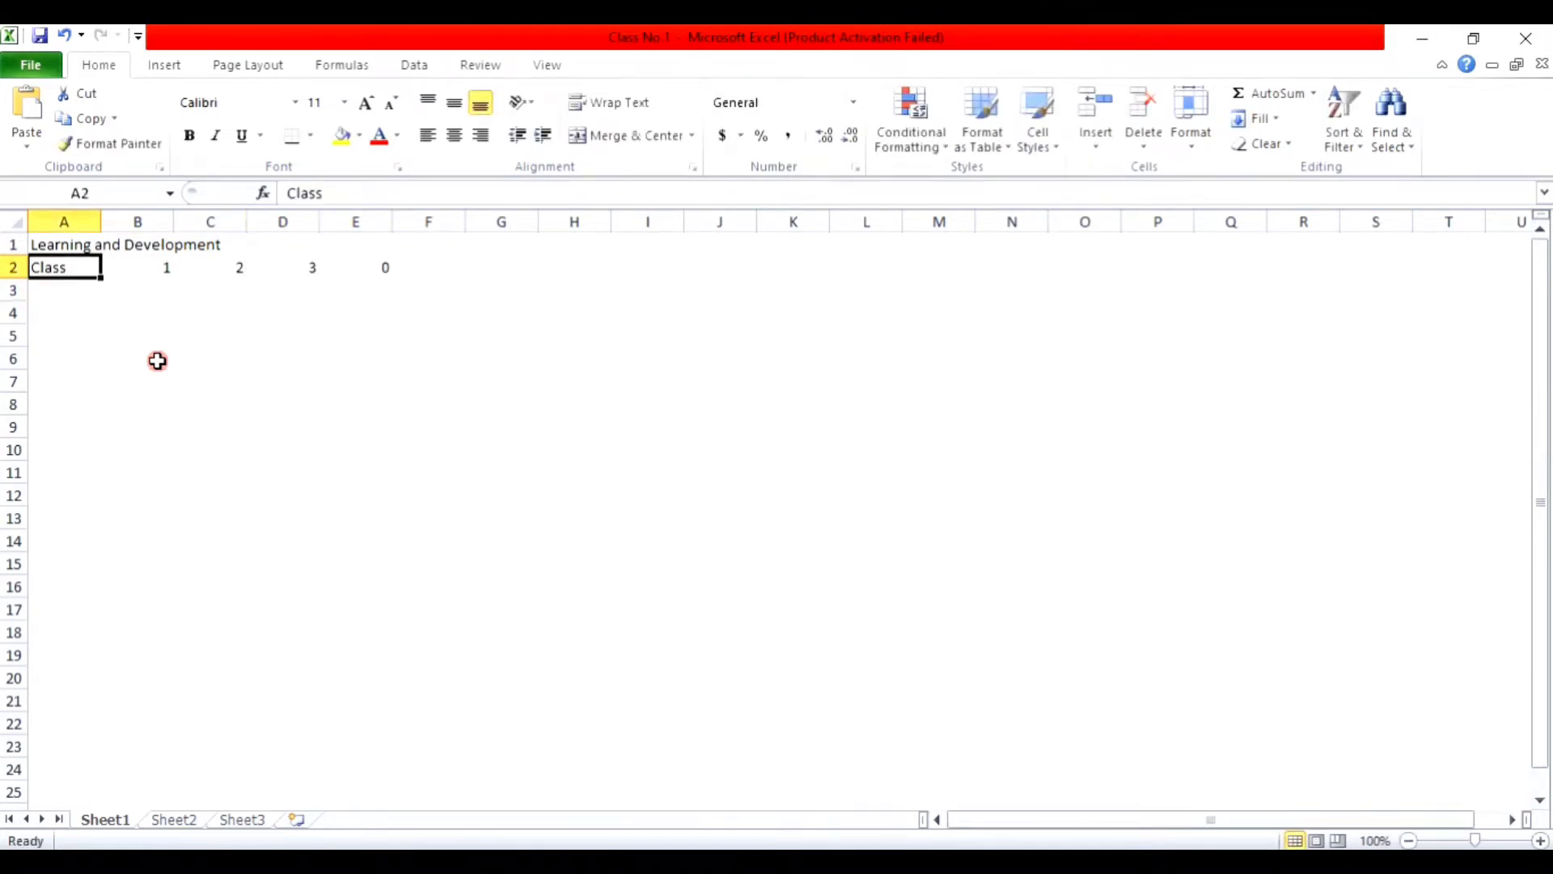
pyautogui.press('Right')
pyautogui.press('Right')
pyautogui.press('Right')
pyautogui.press('Right')
pyautogui.press('F2')
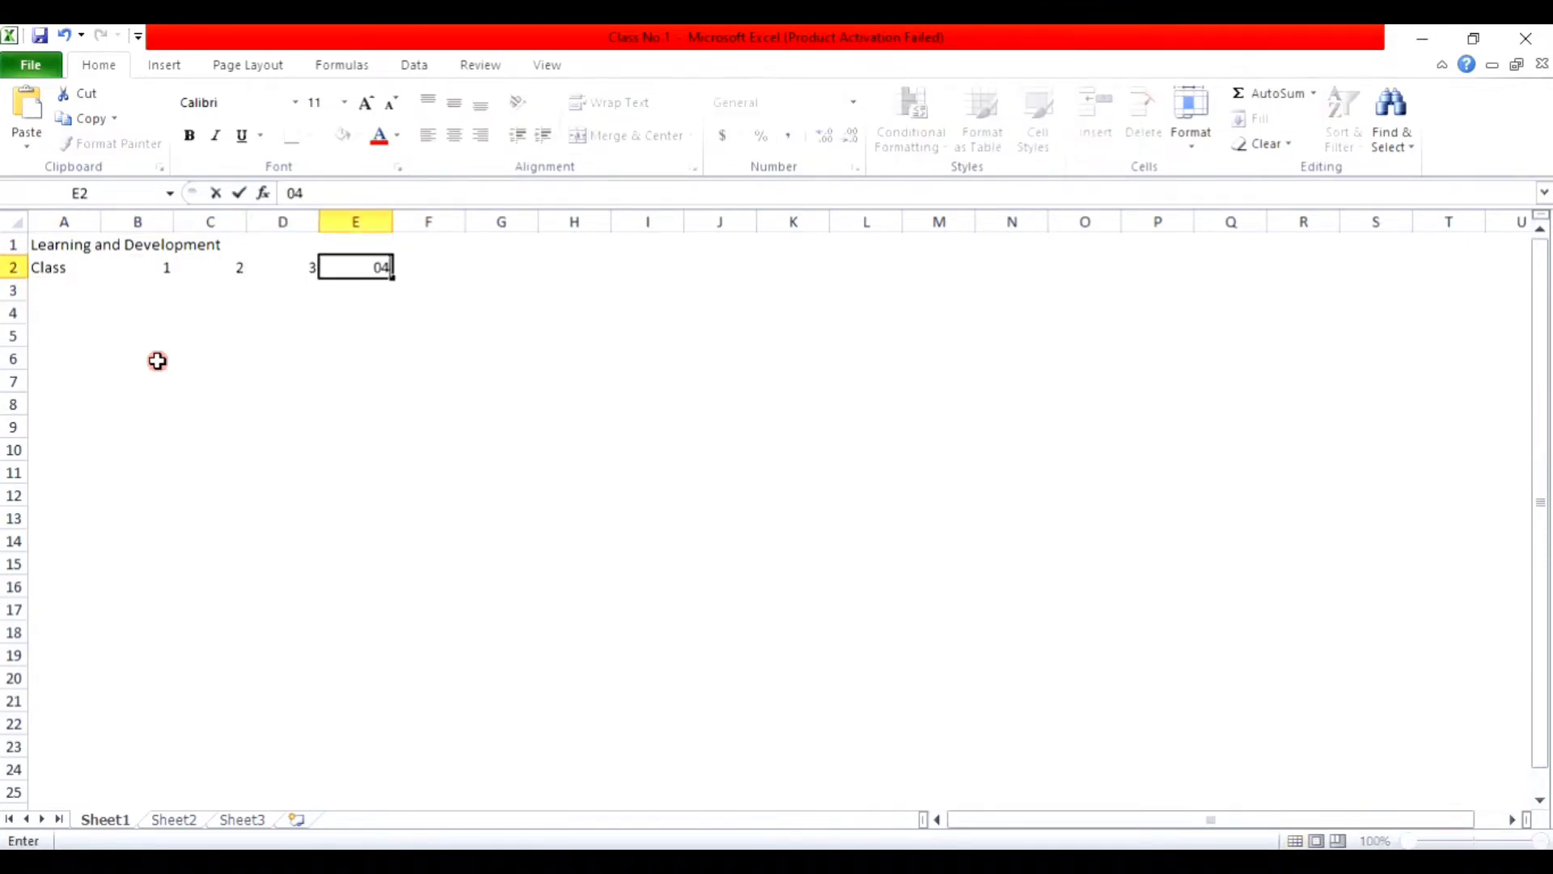
pyautogui.press('Return')
pyautogui.press('Left')
pyautogui.press('Left')
pyautogui.press('Left')
pyautogui.press('Left')
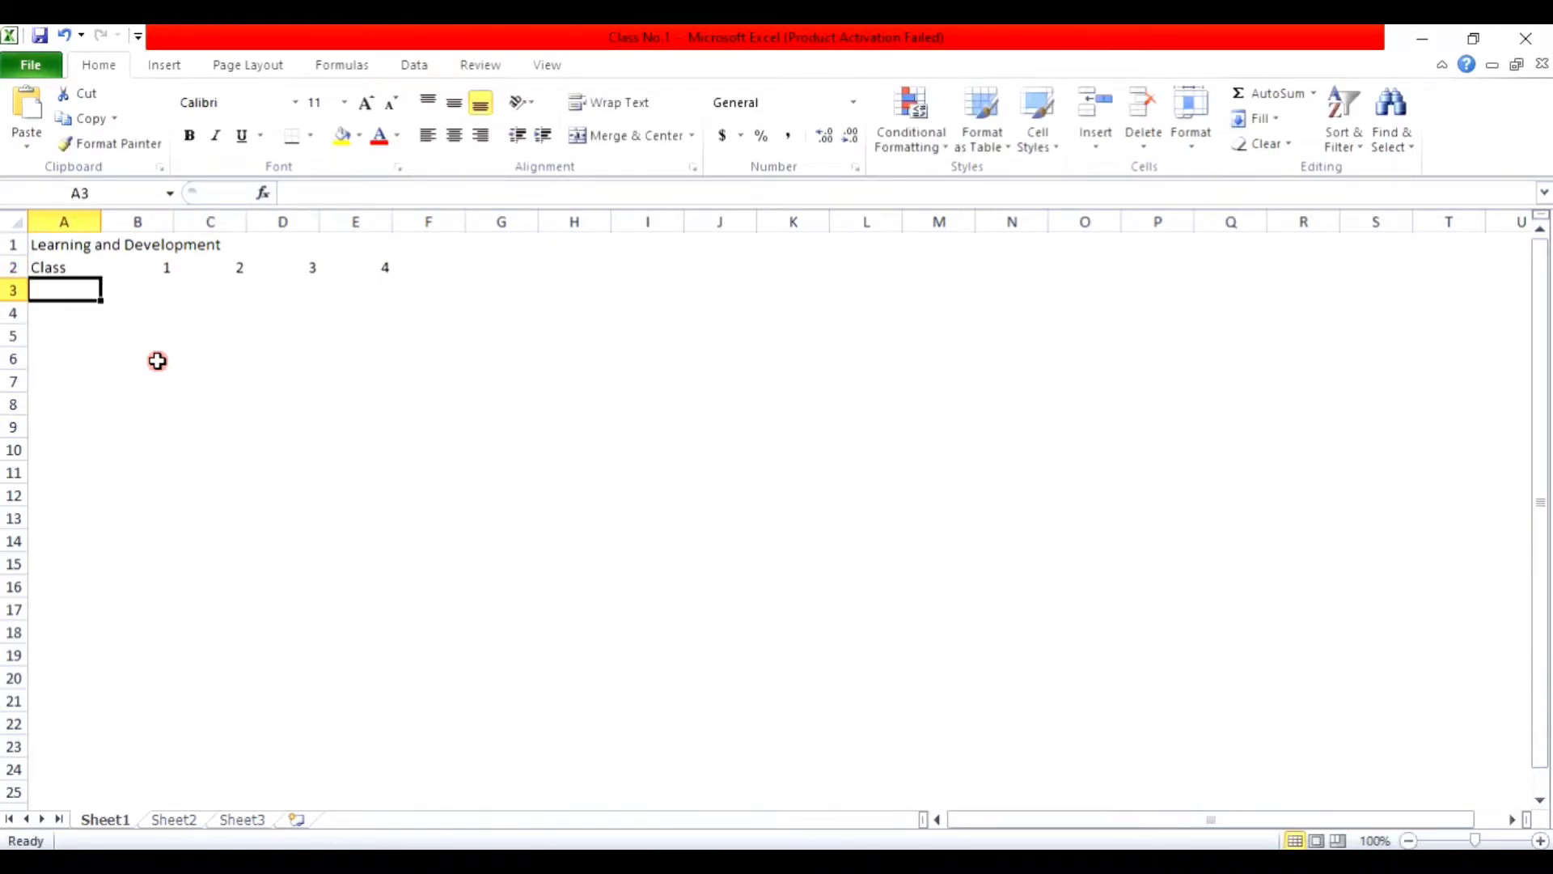
# Step: Select A1:E2 and delete the title and Class row contents
pyautogui.click(56, 240)
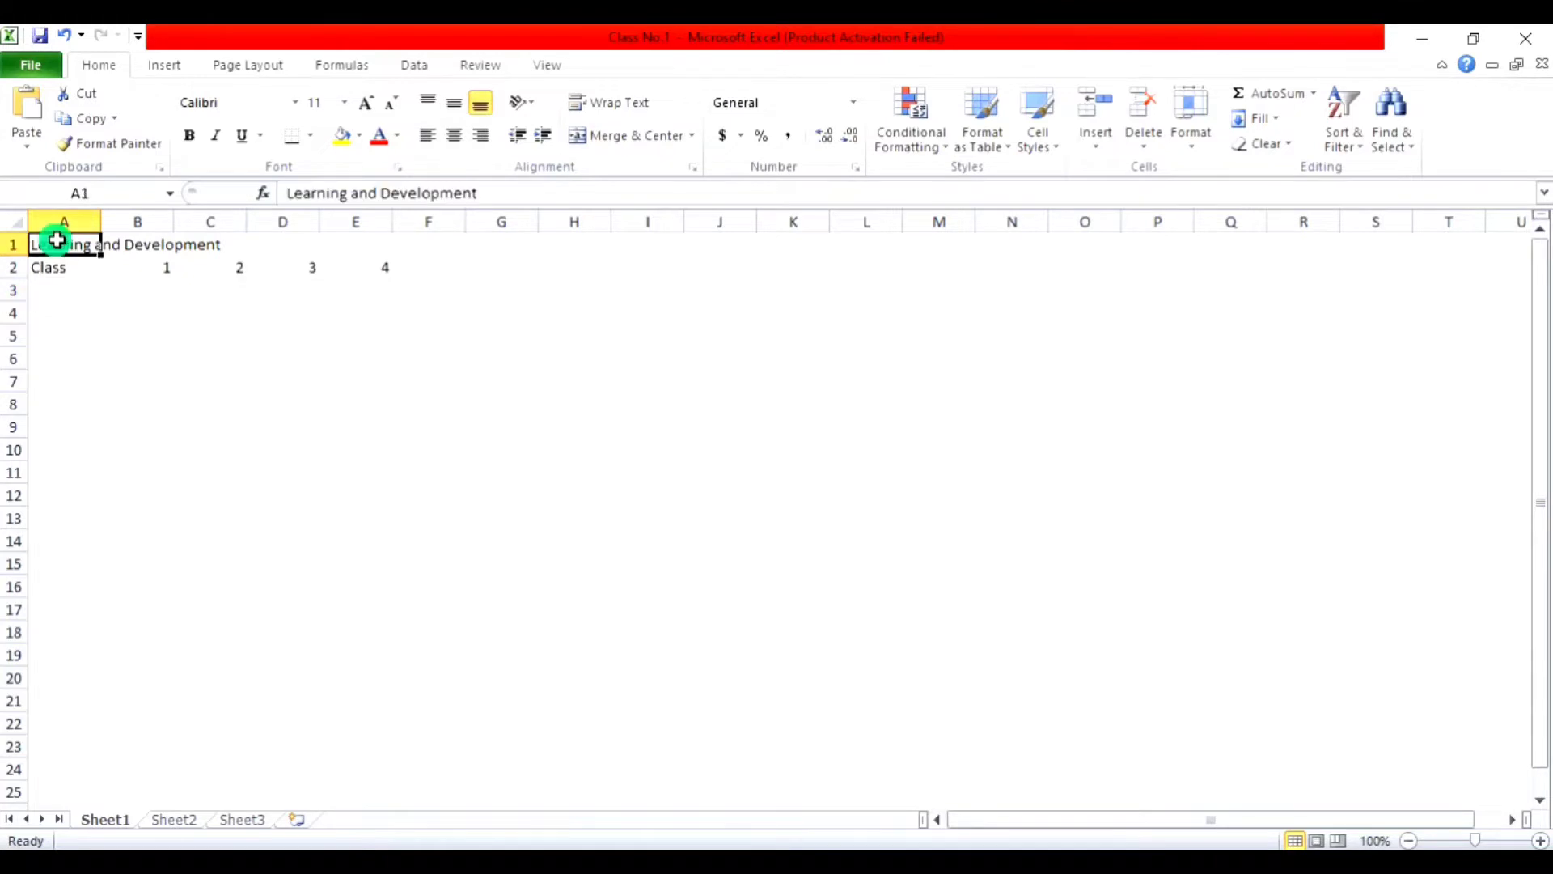
pyautogui.moveTo(56, 240); pyautogui.dragTo(336, 267)
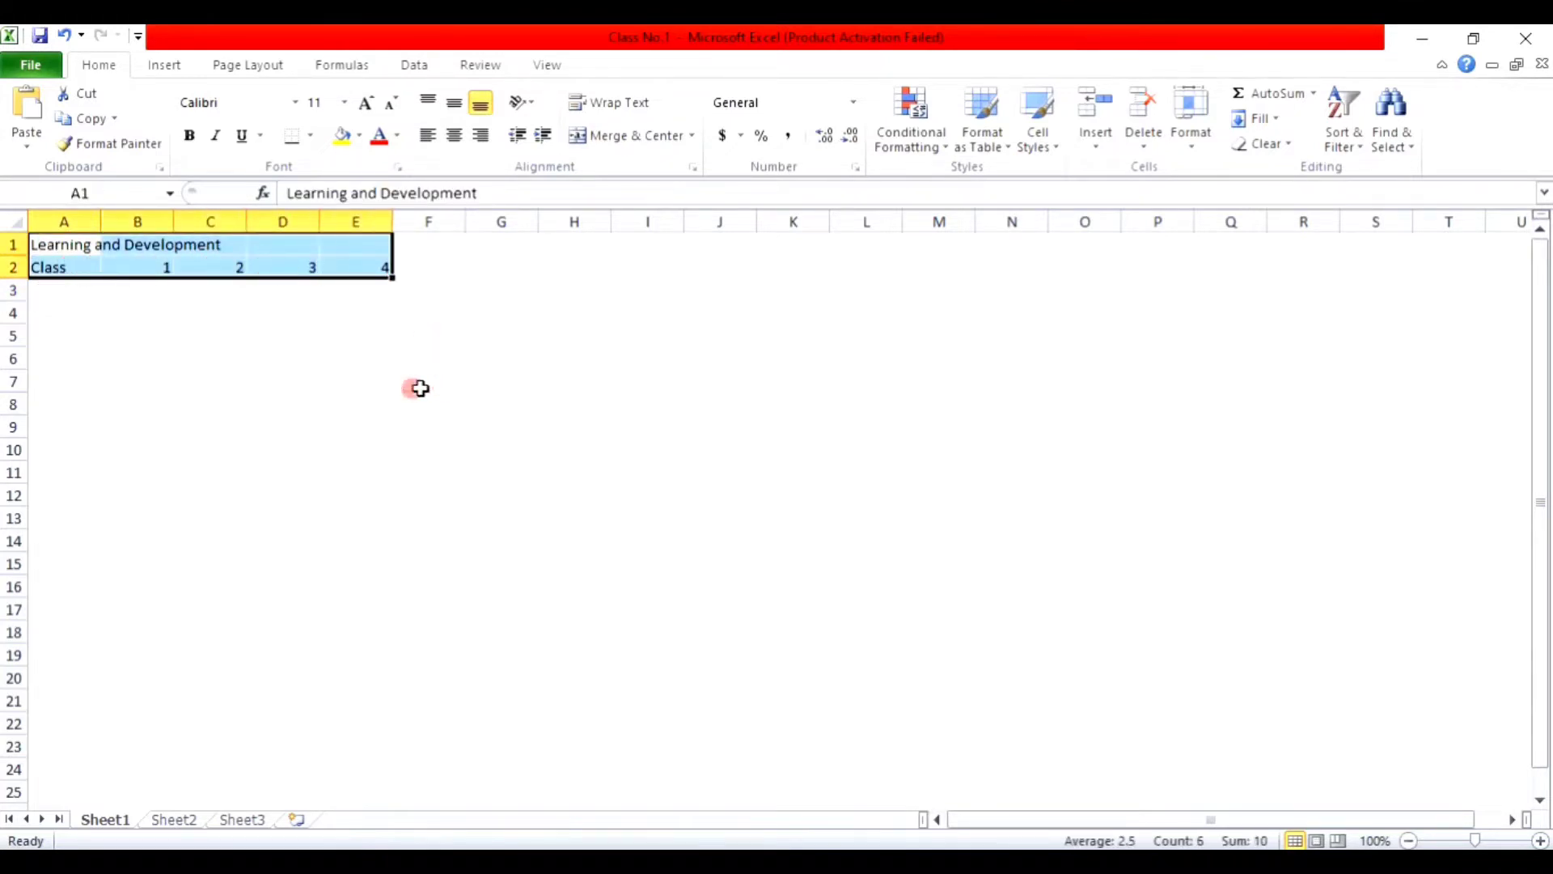
pyautogui.click(71, 244)
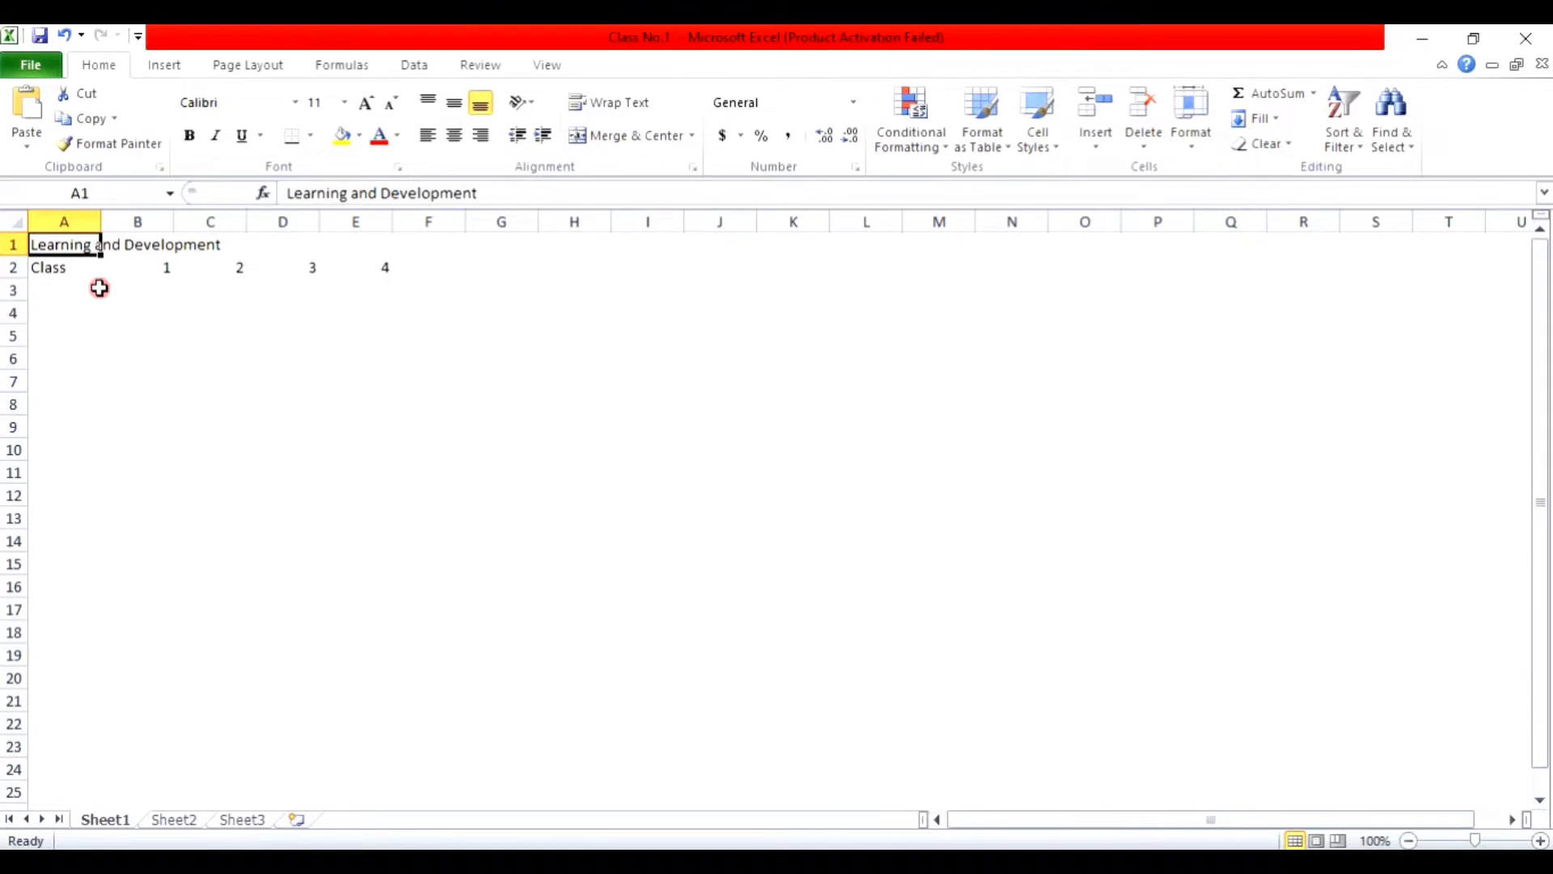
pyautogui.hotkey('shift', 'Down')
pyautogui.hotkey('shift', 'space')
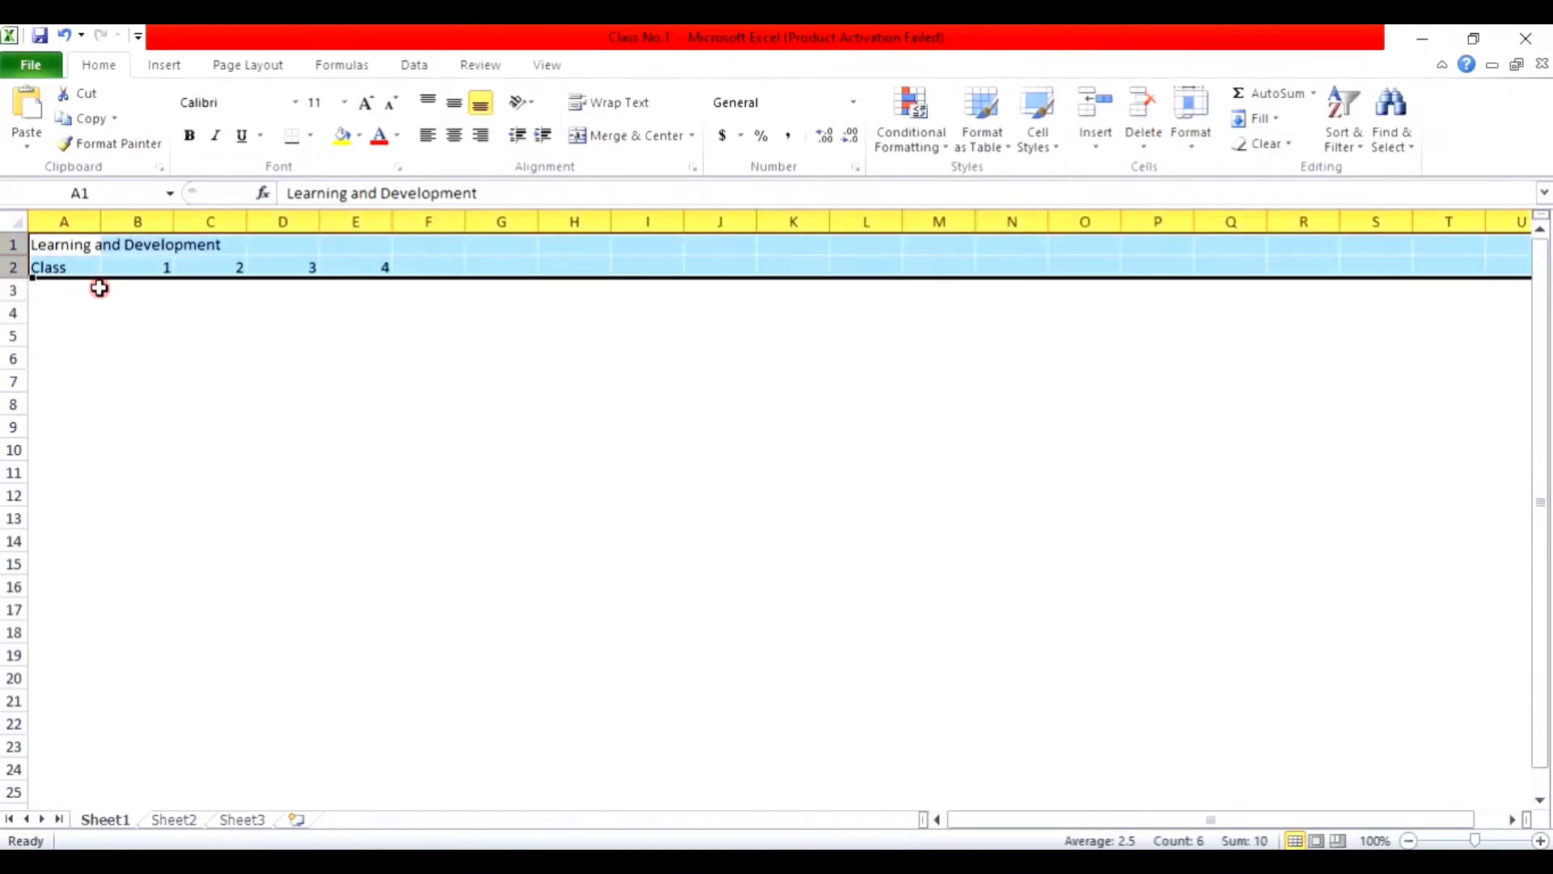
pyautogui.hotkey('ctrl', 'shift', 'Left')
pyautogui.hotkey('shift', 'Right')
pyautogui.hotkey('shift', 'Right')
pyautogui.hotkey('shift', 'Right')
pyautogui.hotkey('shift', 'Right')
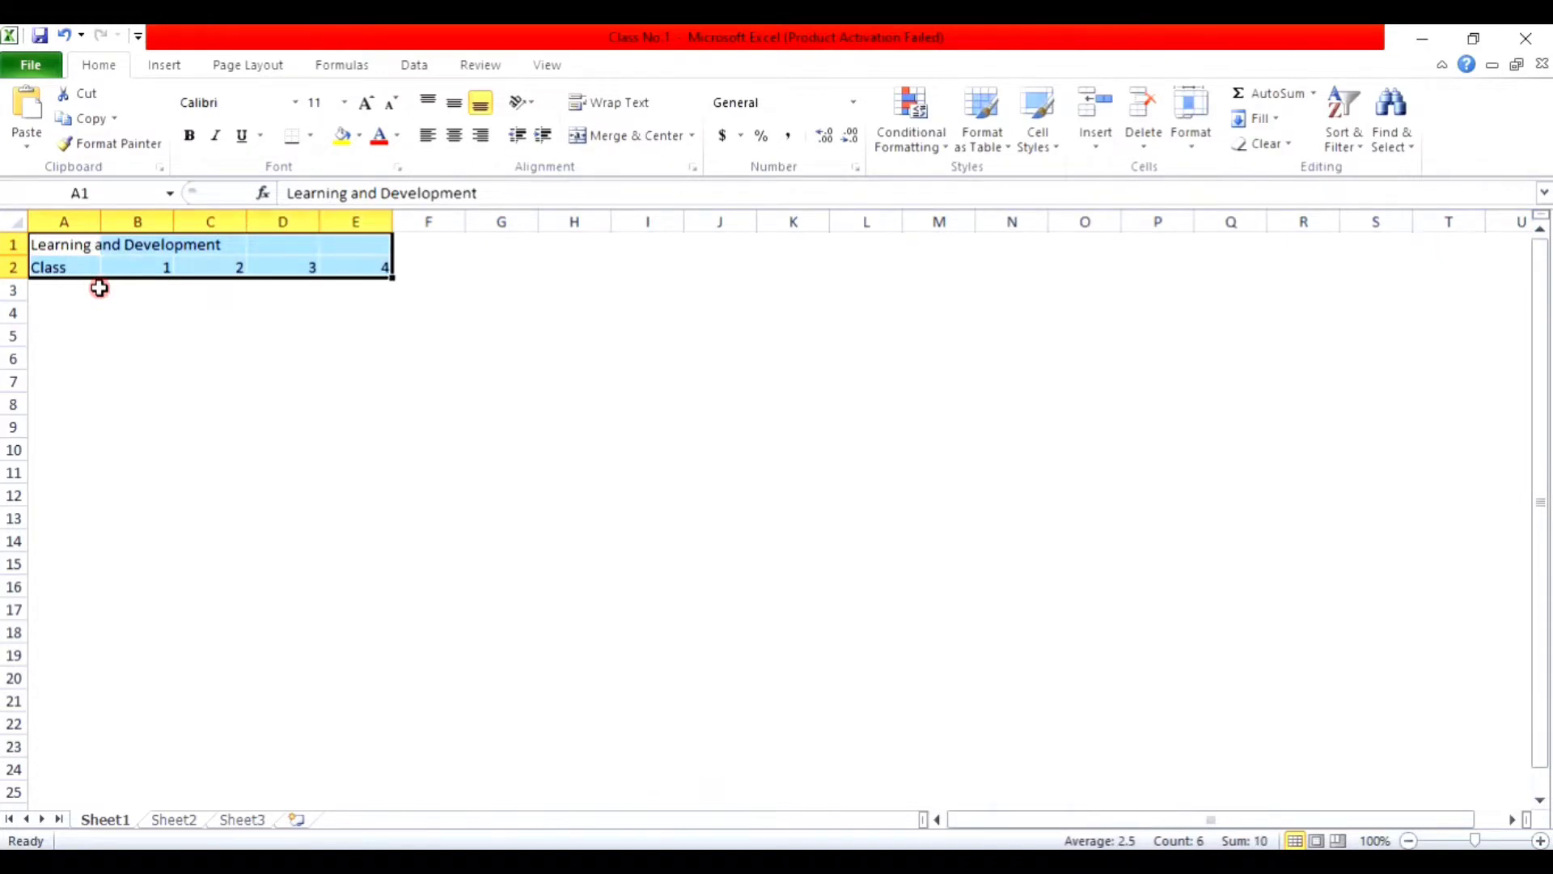
pyautogui.press('Delete')
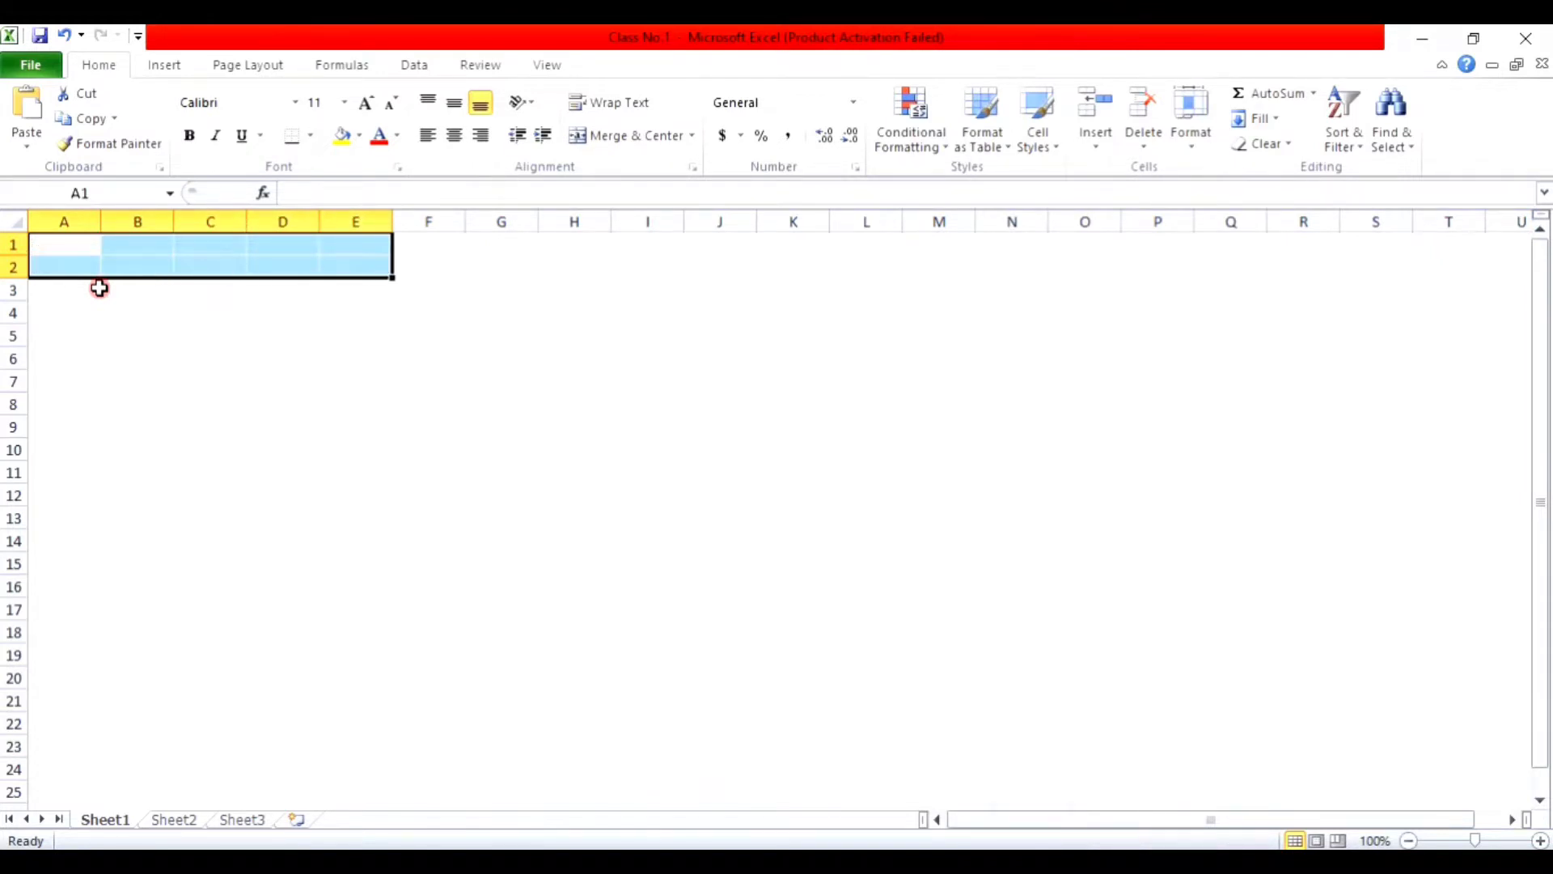
pyautogui.click(177, 375)
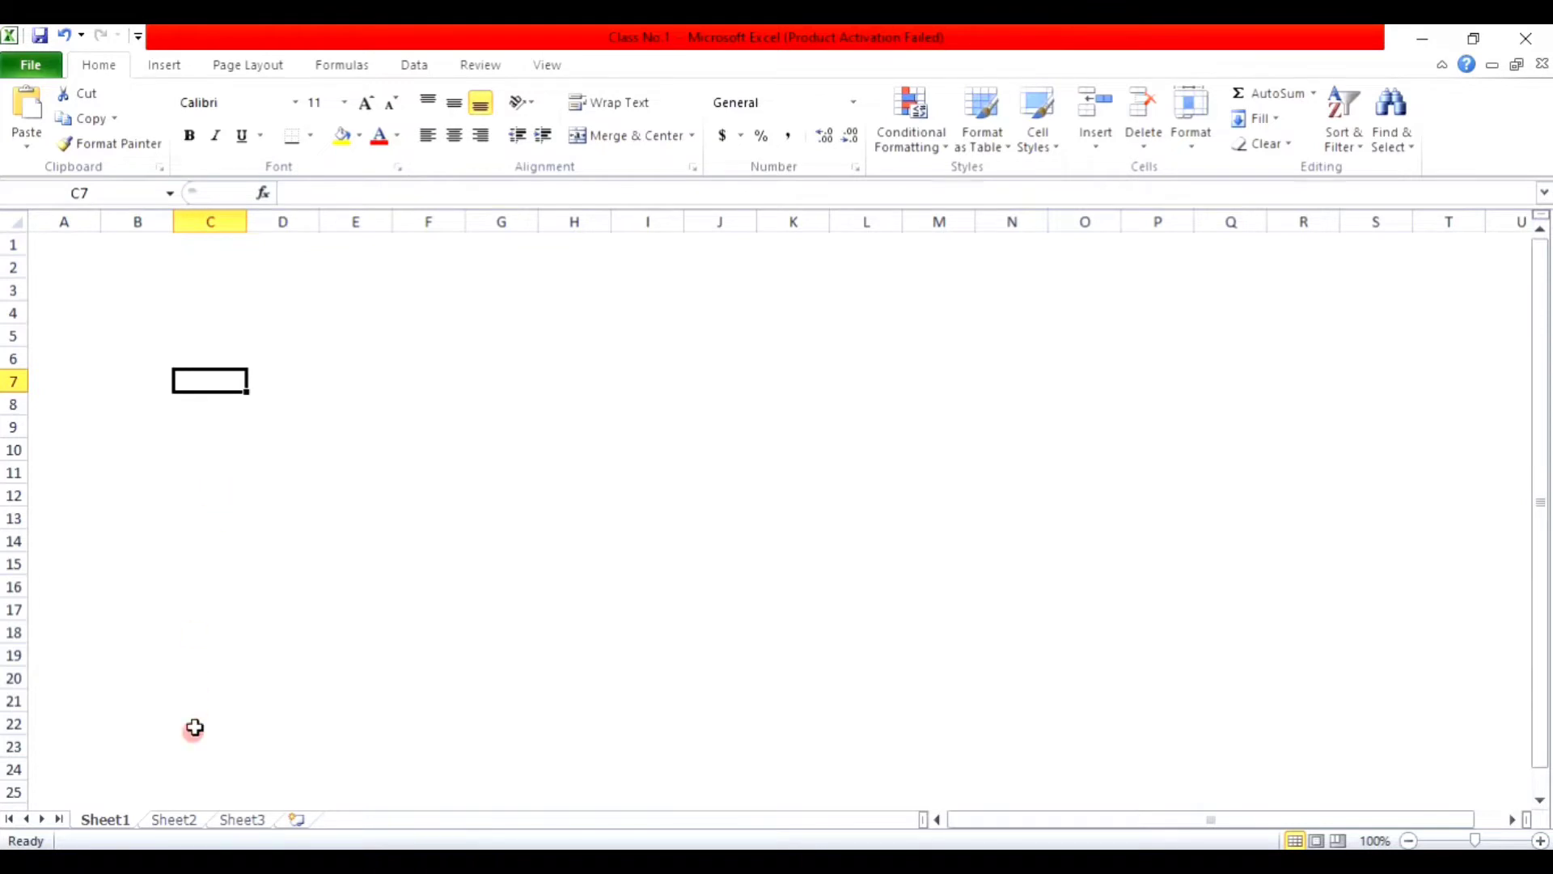
# Step: Rename the Sheet1 tab to 'Class 01' and return to cell A1
pyautogui.doubleClick(105, 819)
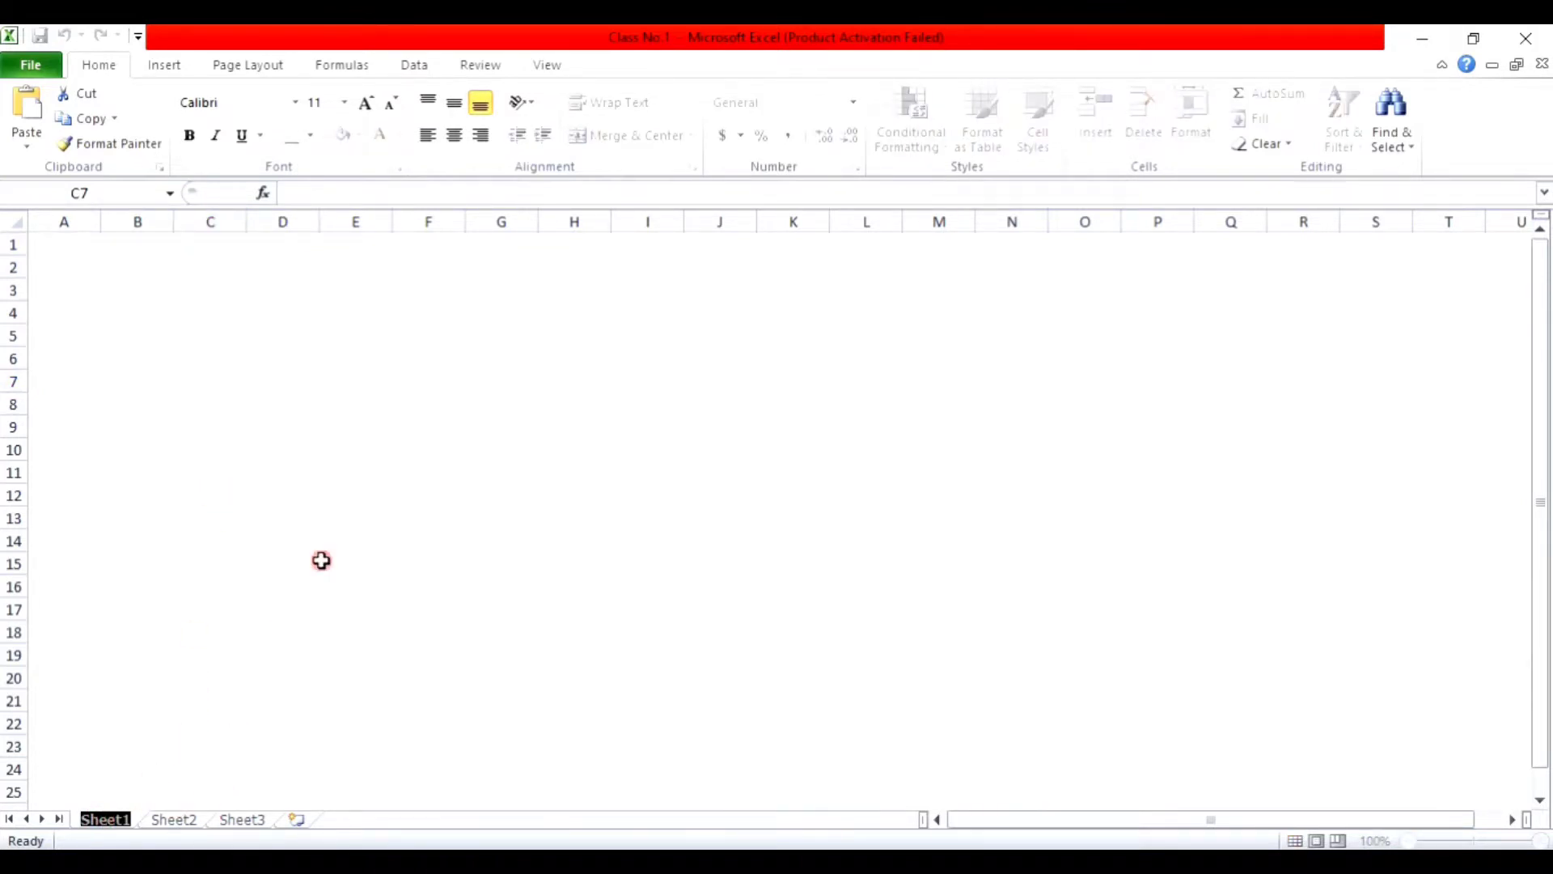
pyautogui.write('Class')
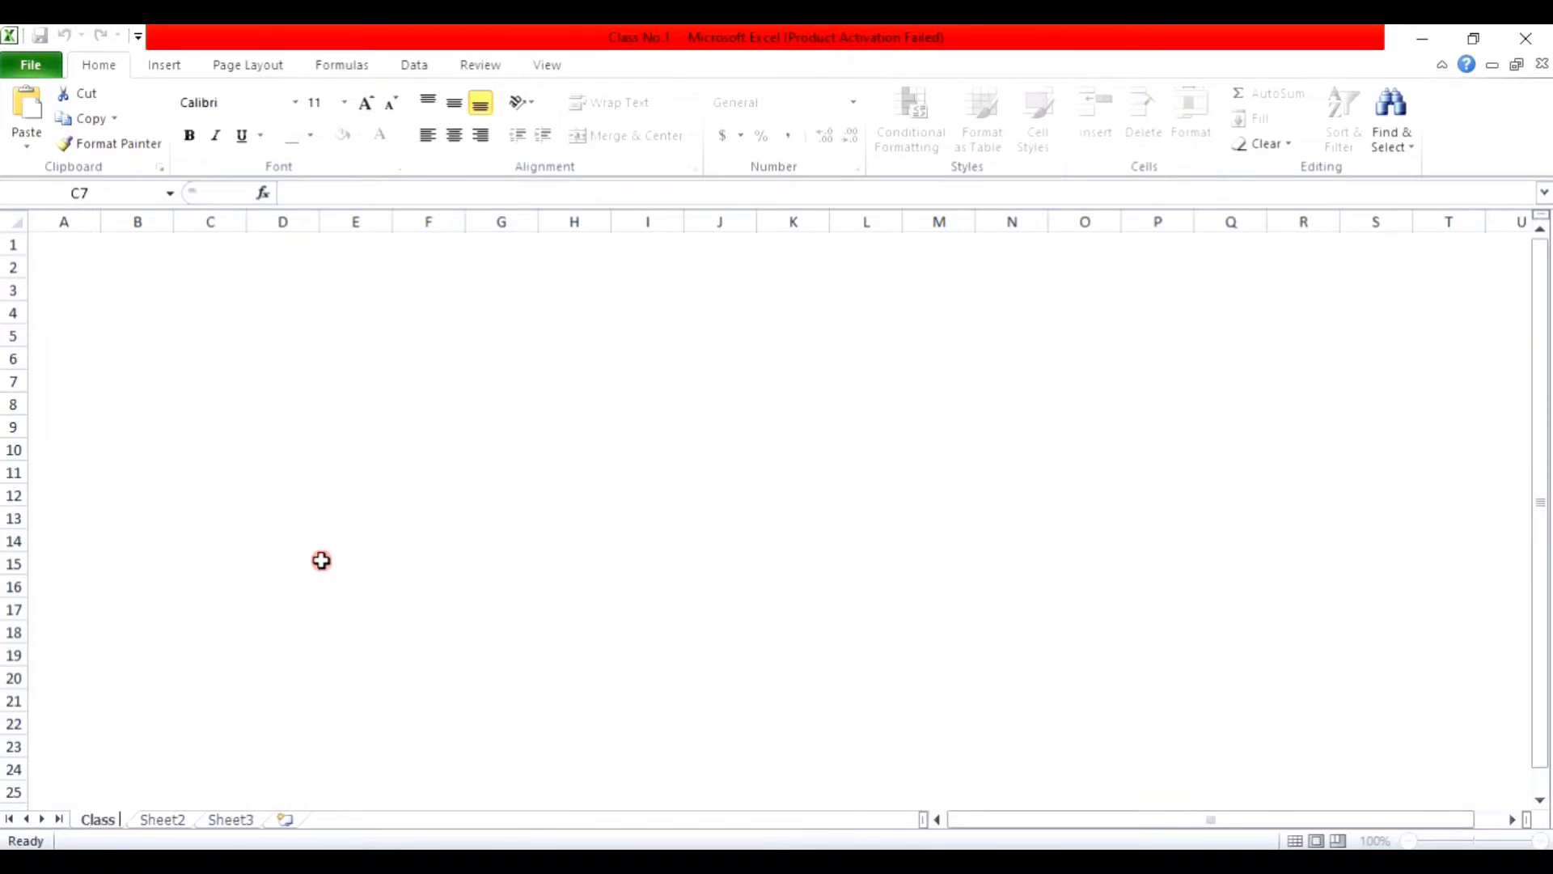
pyautogui.write(' 01')
pyautogui.press('Return')
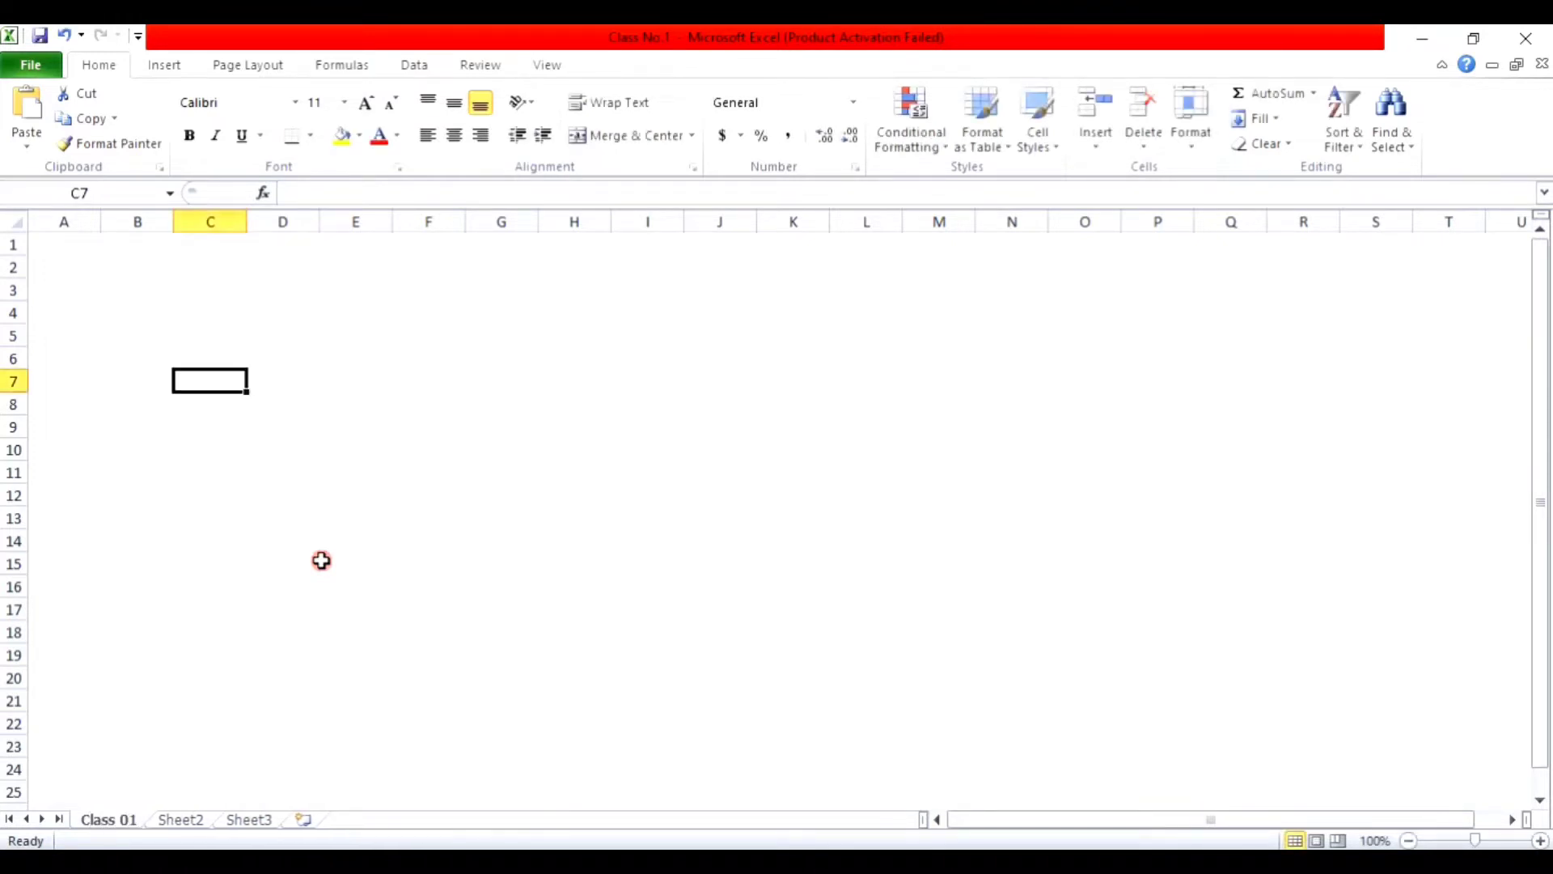
pyautogui.click(103, 288)
pyautogui.click(76, 245)
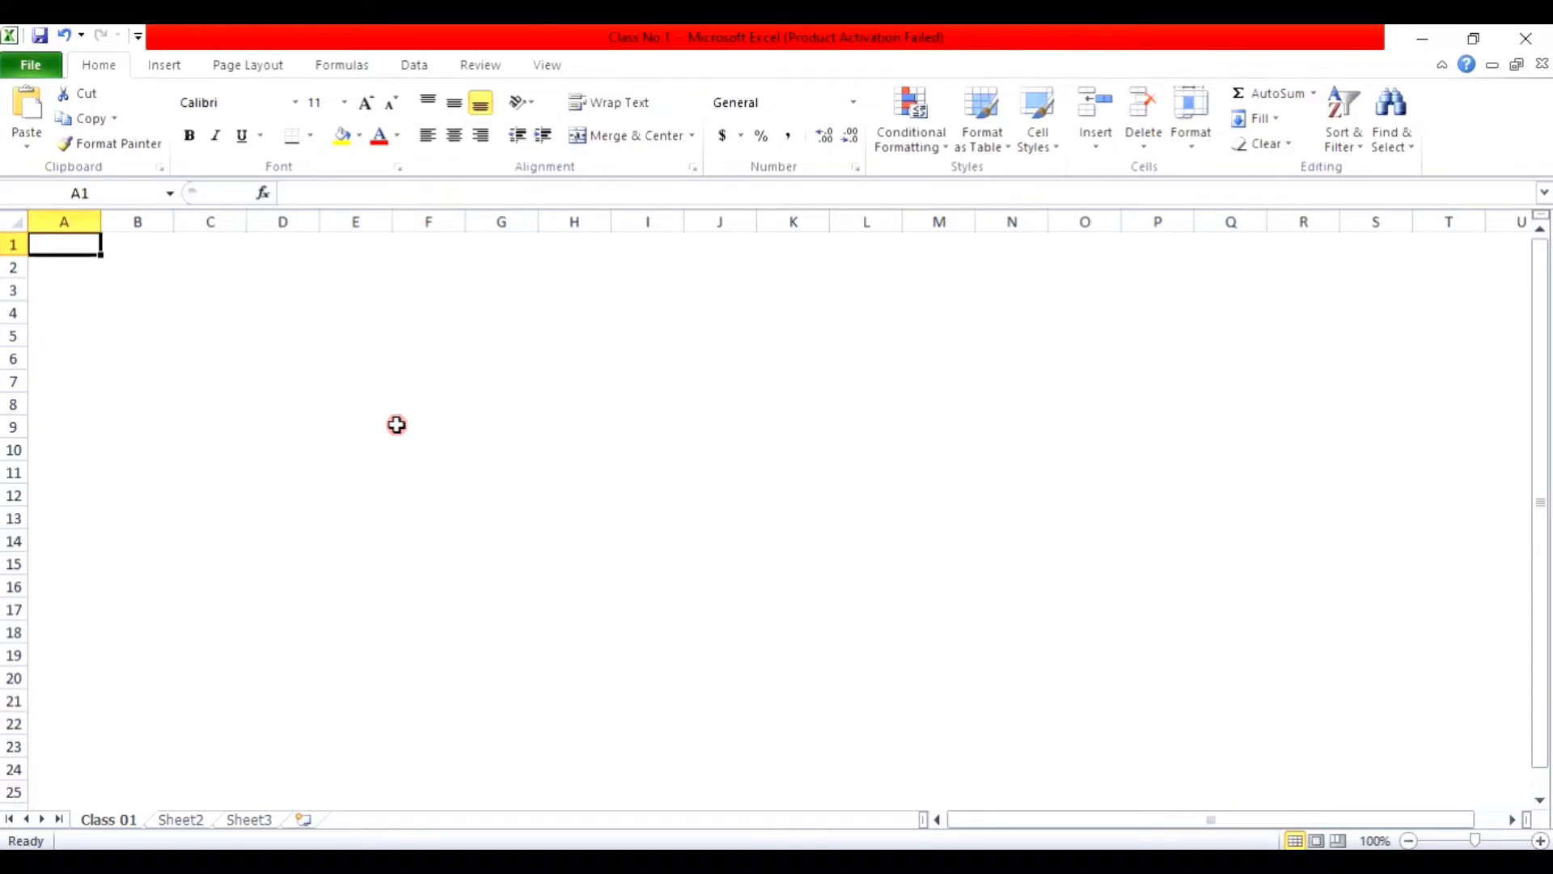
# Step: Enter Calculator in A1 and Denomination in A2, autofitting column A to fit
pyautogui.write('Cal')
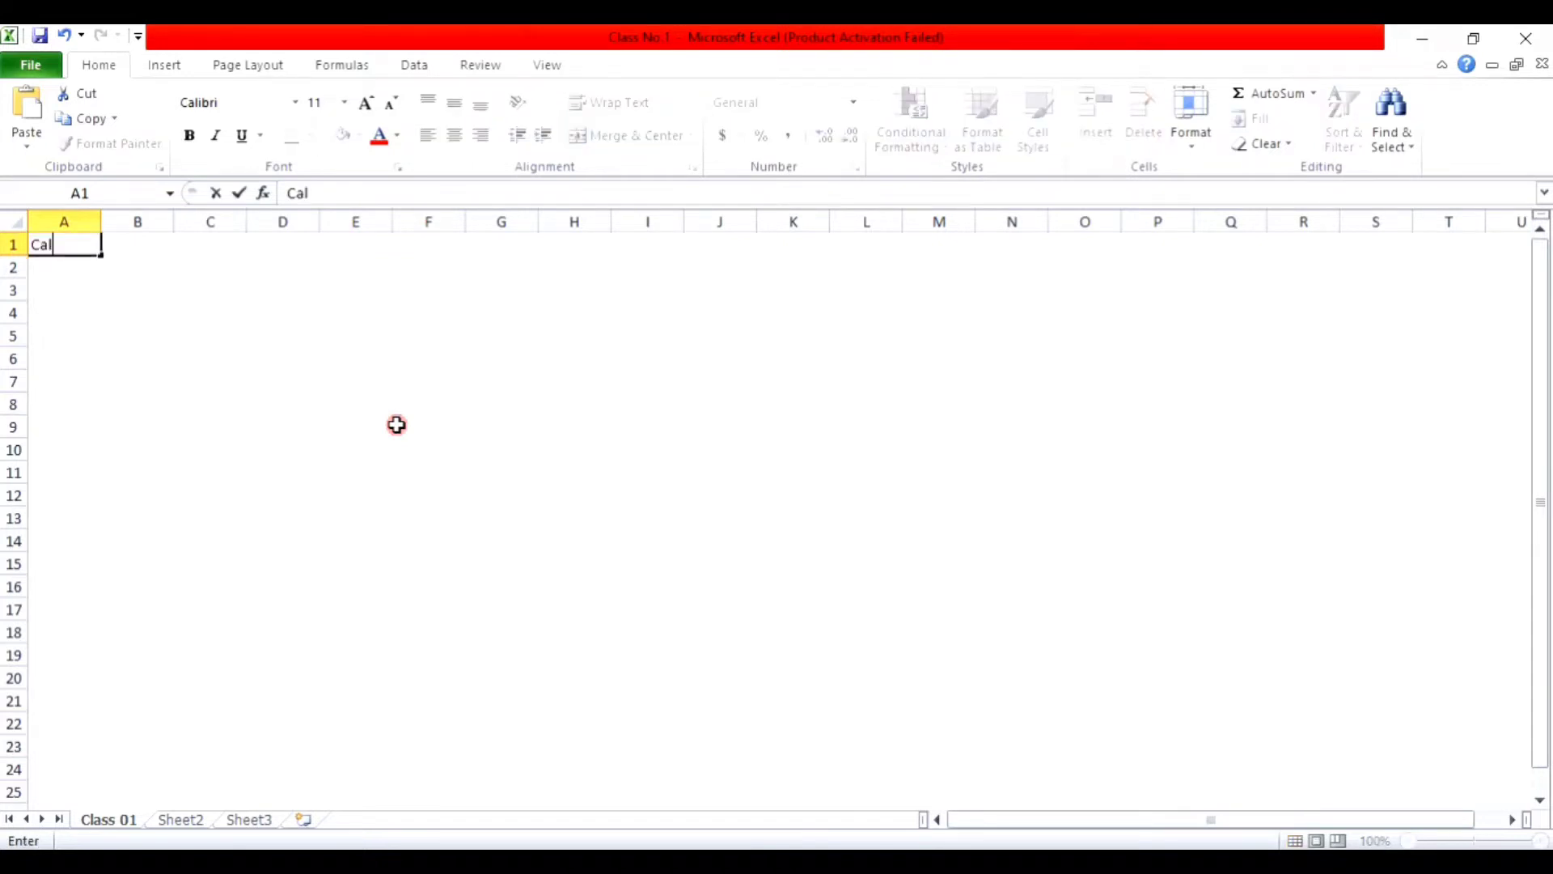
pyautogui.write('culator')
pyautogui.press('Return')
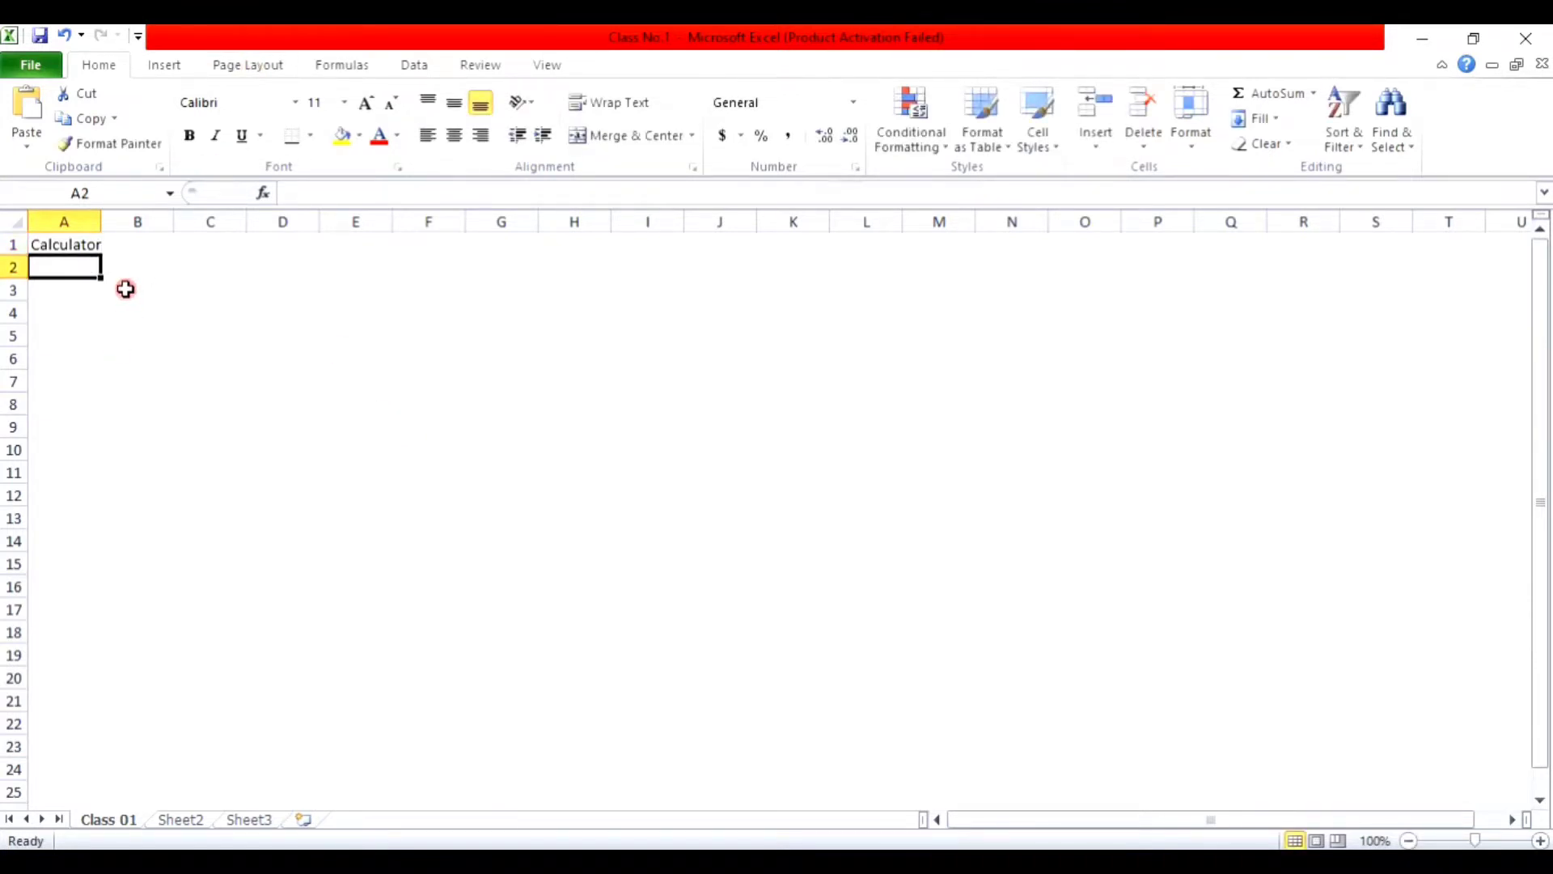
pyautogui.write('Den')
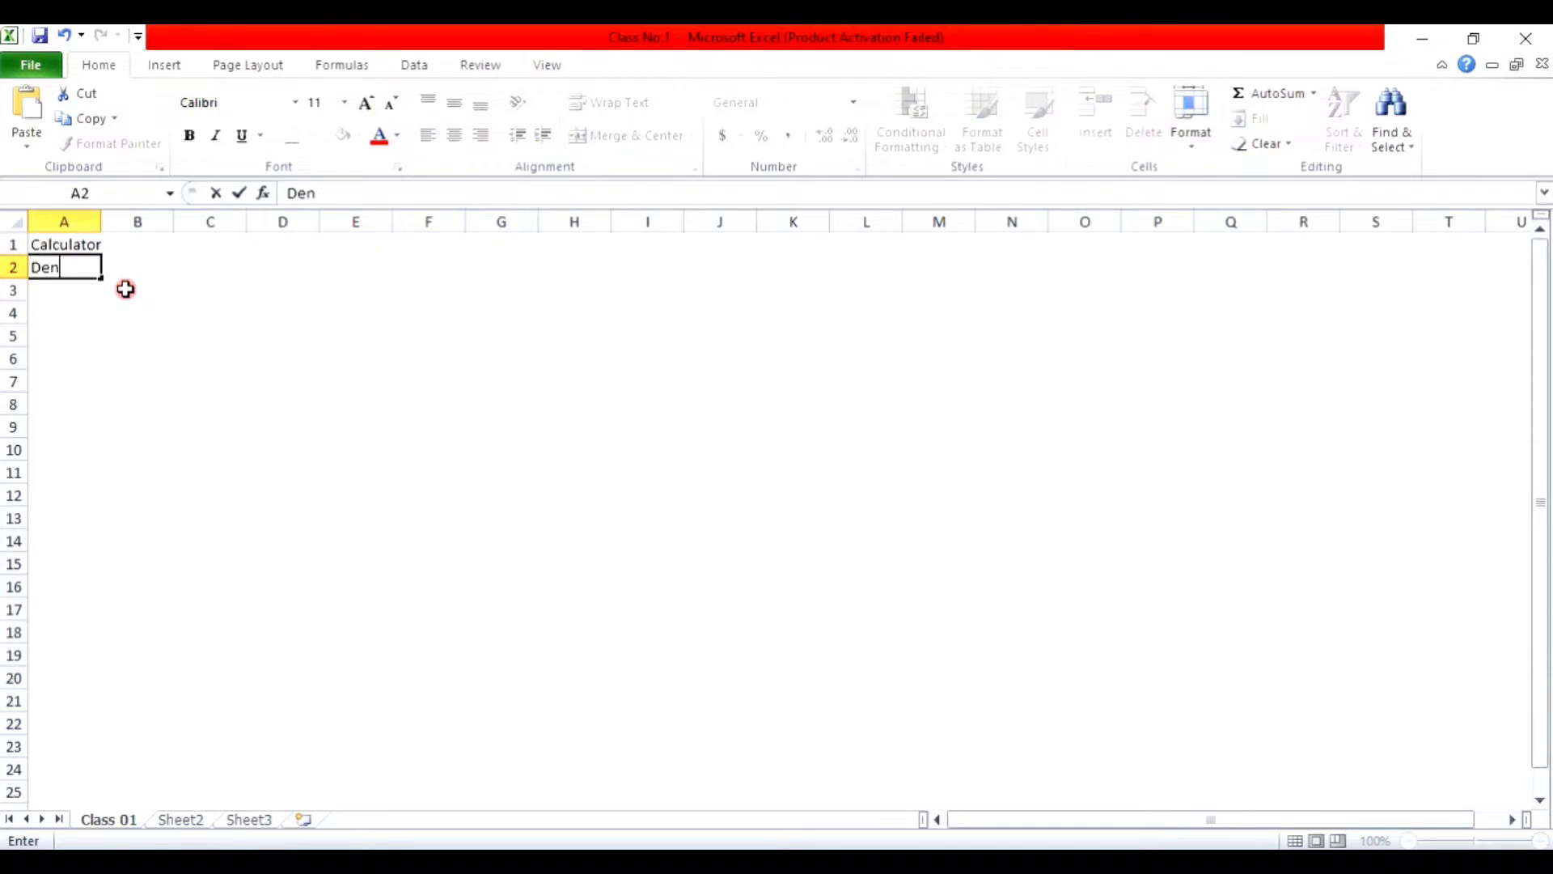
pyautogui.write('ominatio')
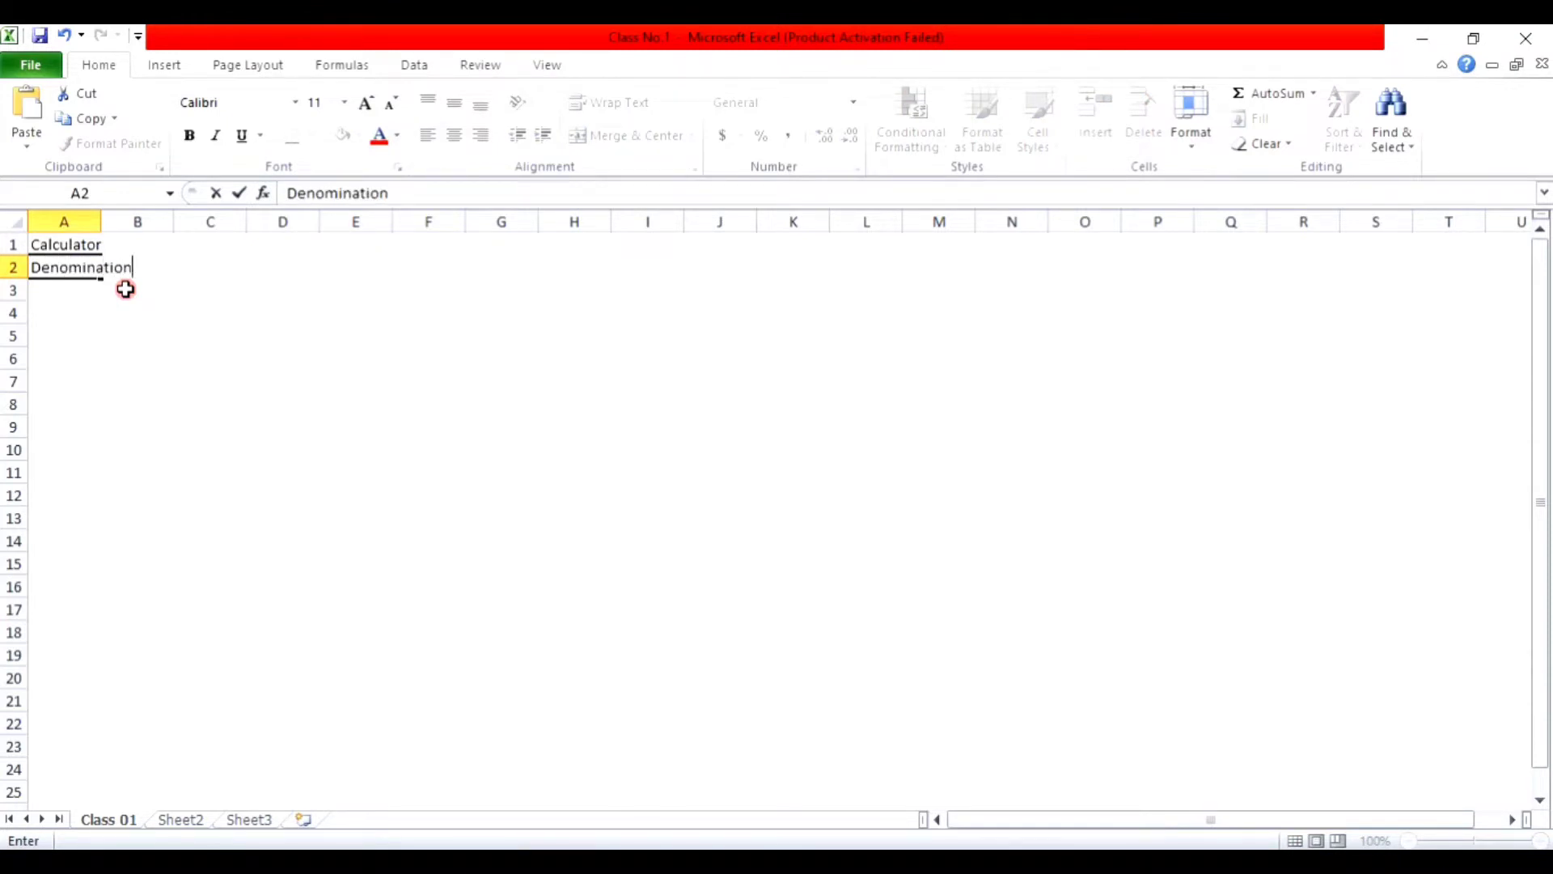
pyautogui.write('n')
pyautogui.press('Return')
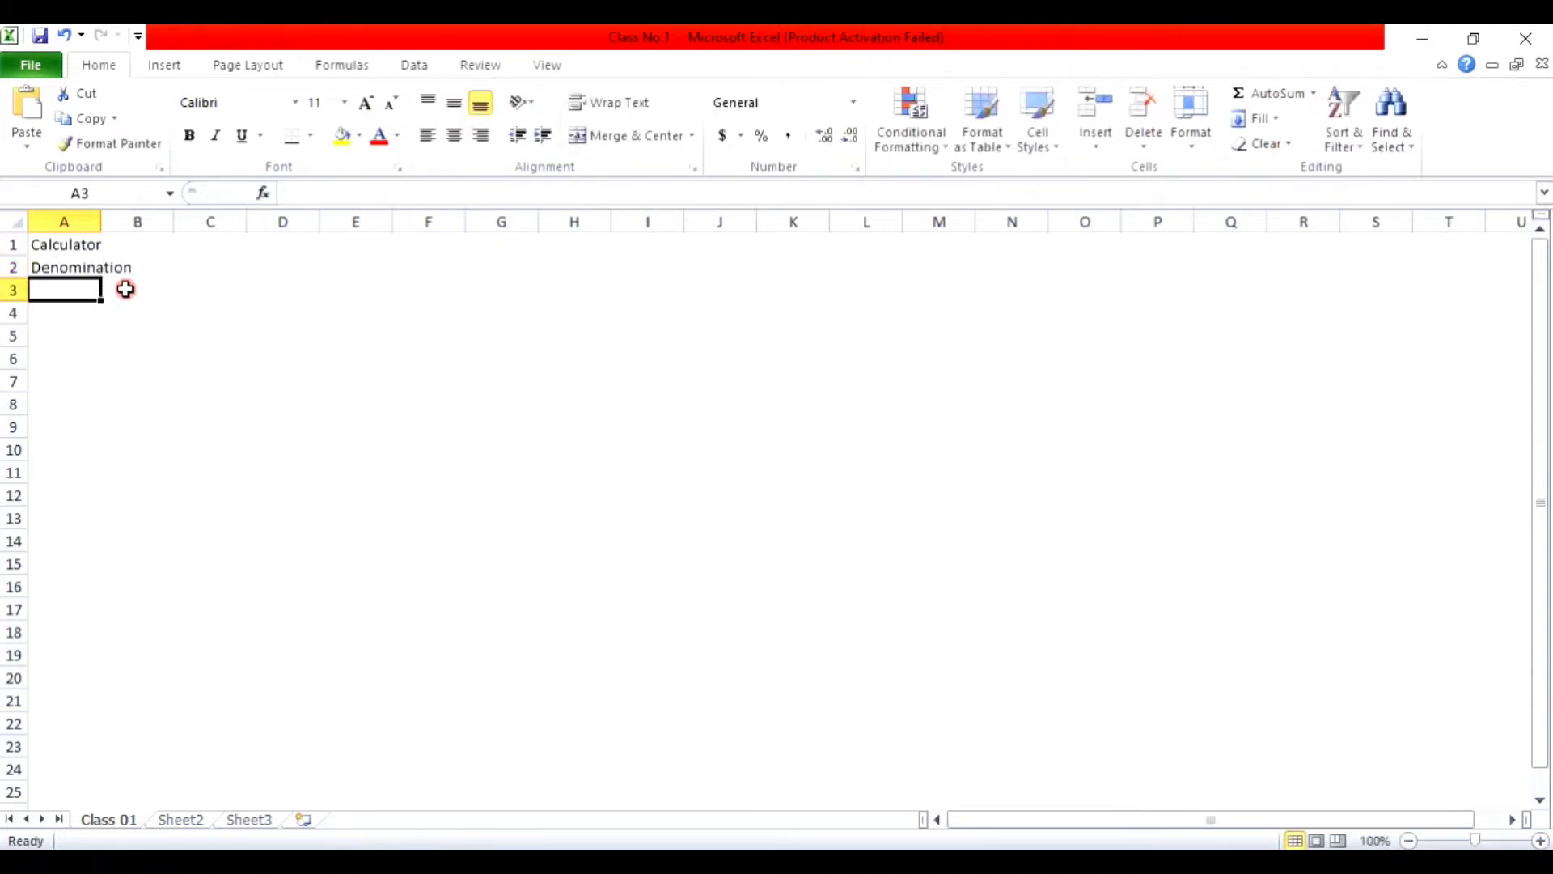
pyautogui.click(79, 269)
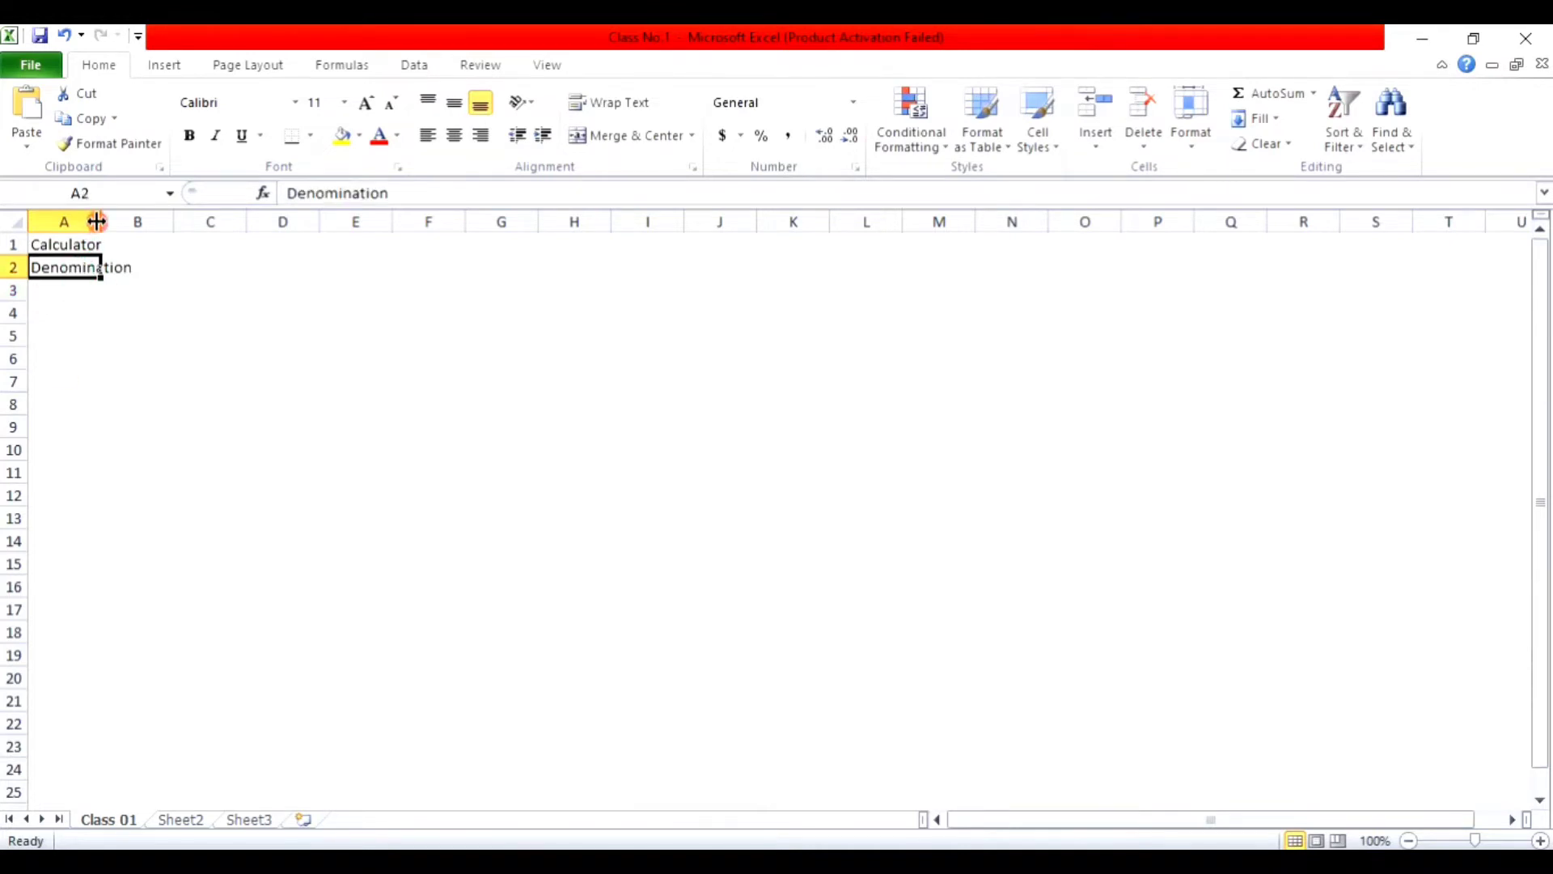
pyautogui.moveTo(97, 222)
pyautogui.mouseDown()
pyautogui.moveTo(163, 222)
pyautogui.moveTo(95, 221)
pyautogui.mouseUp()
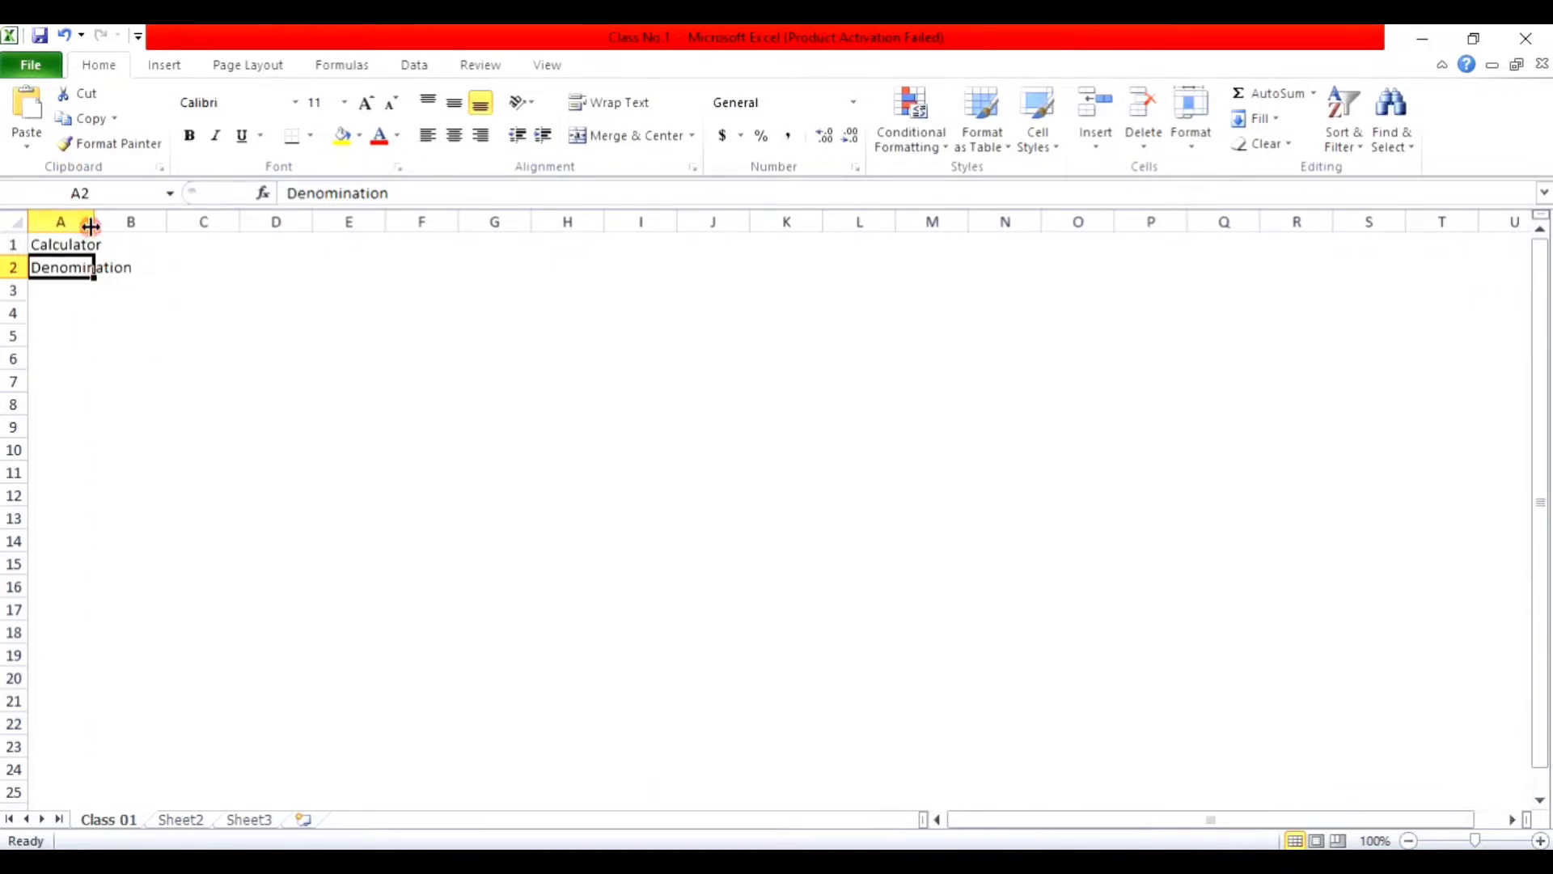
pyautogui.doubleClick(92, 222)
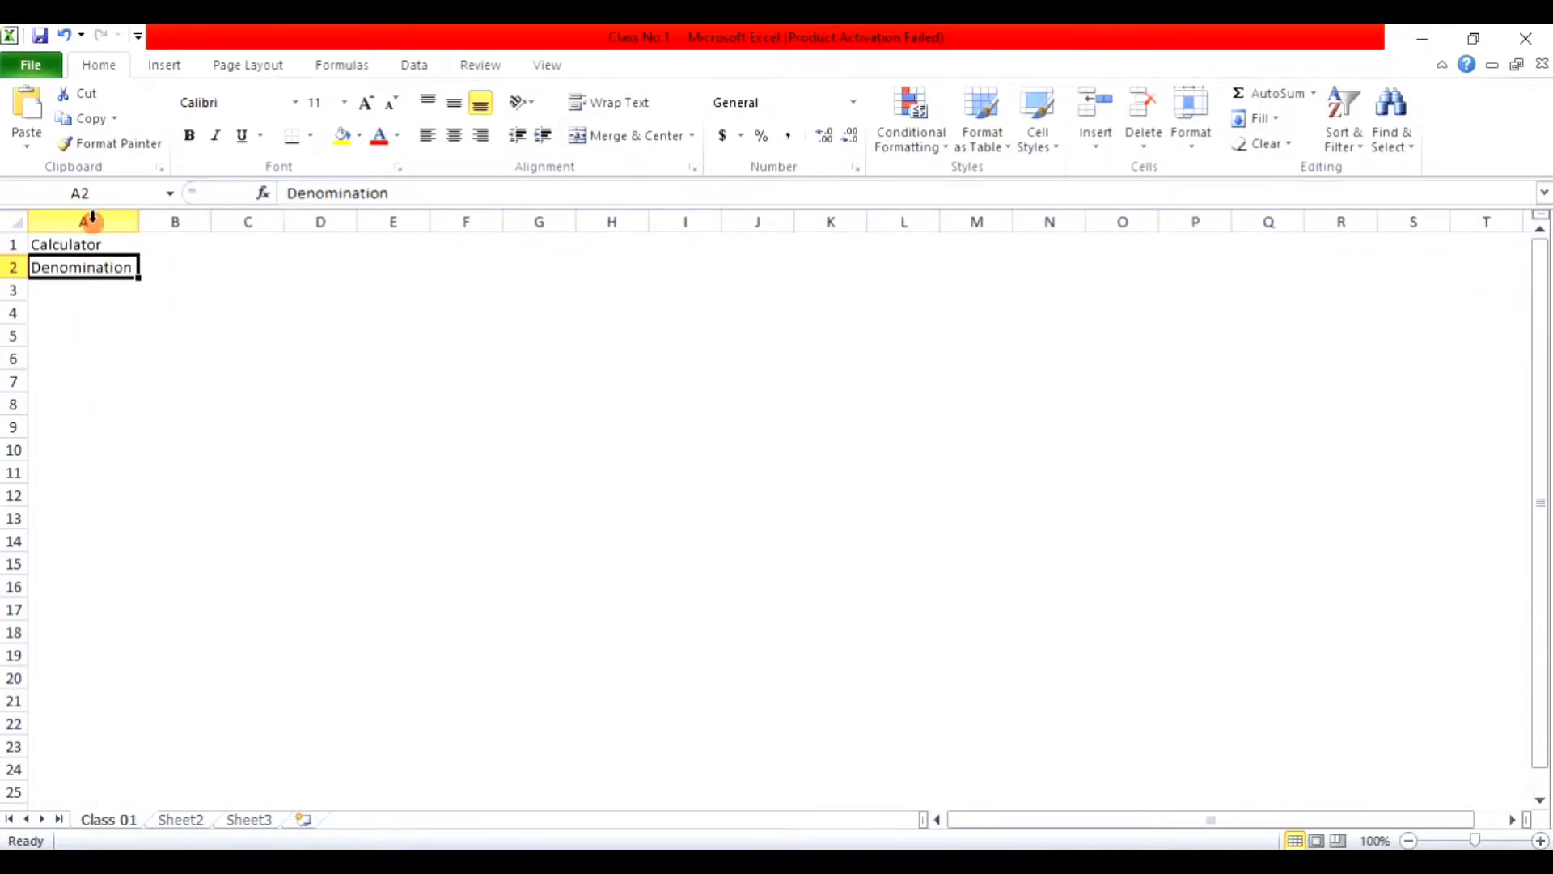
# Step: Add the headings 'No. of Notes' in B2 and 'Sum / Total' in C2
pyautogui.click(187, 267)
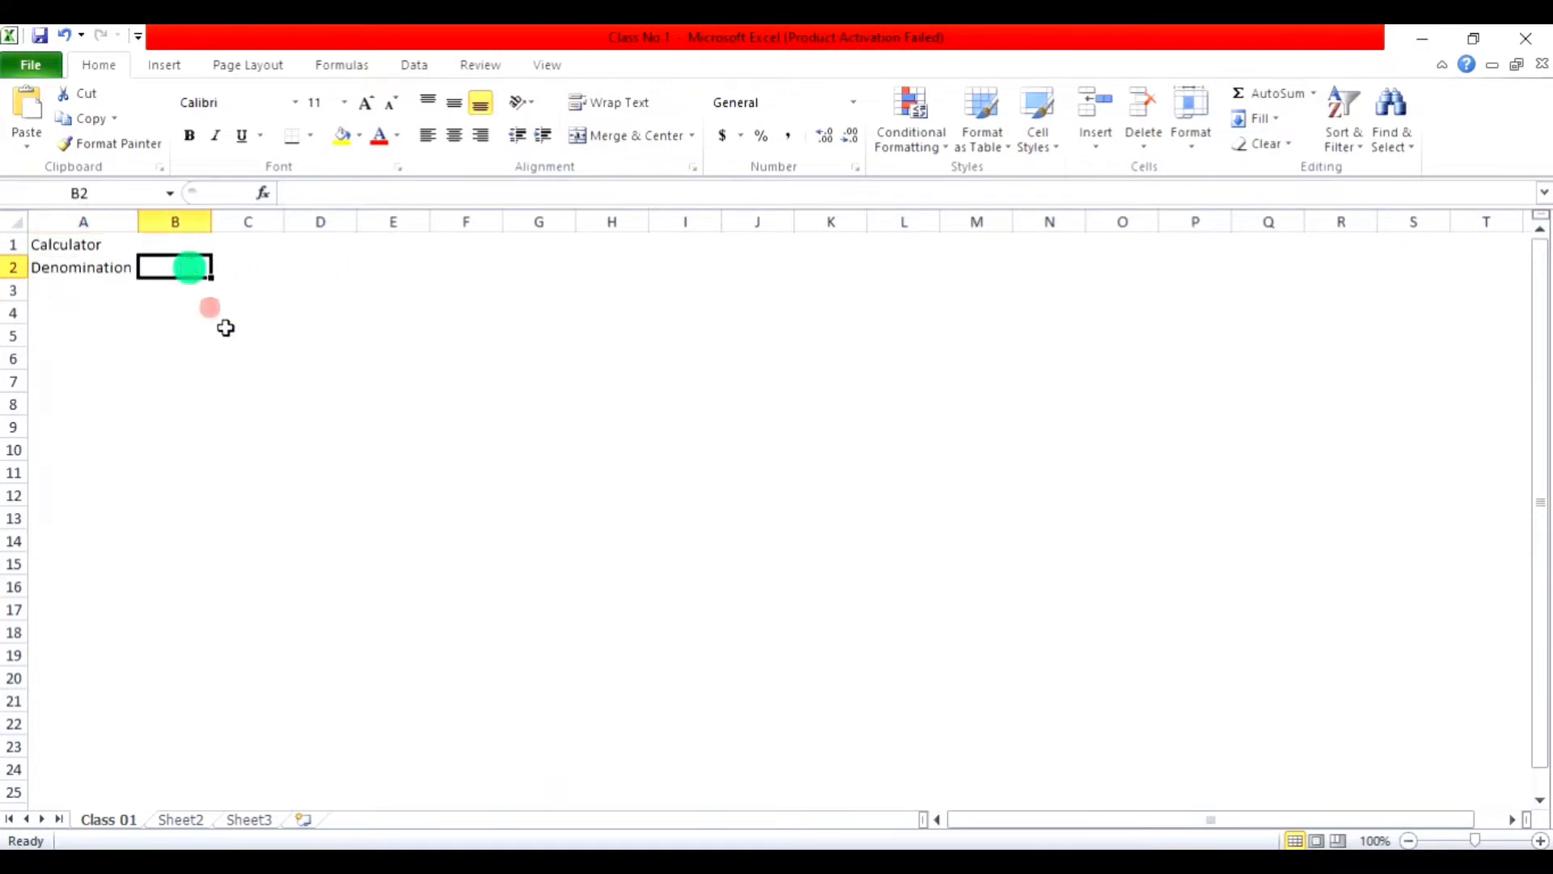
pyautogui.write('w')
pyautogui.press('BackSpace')
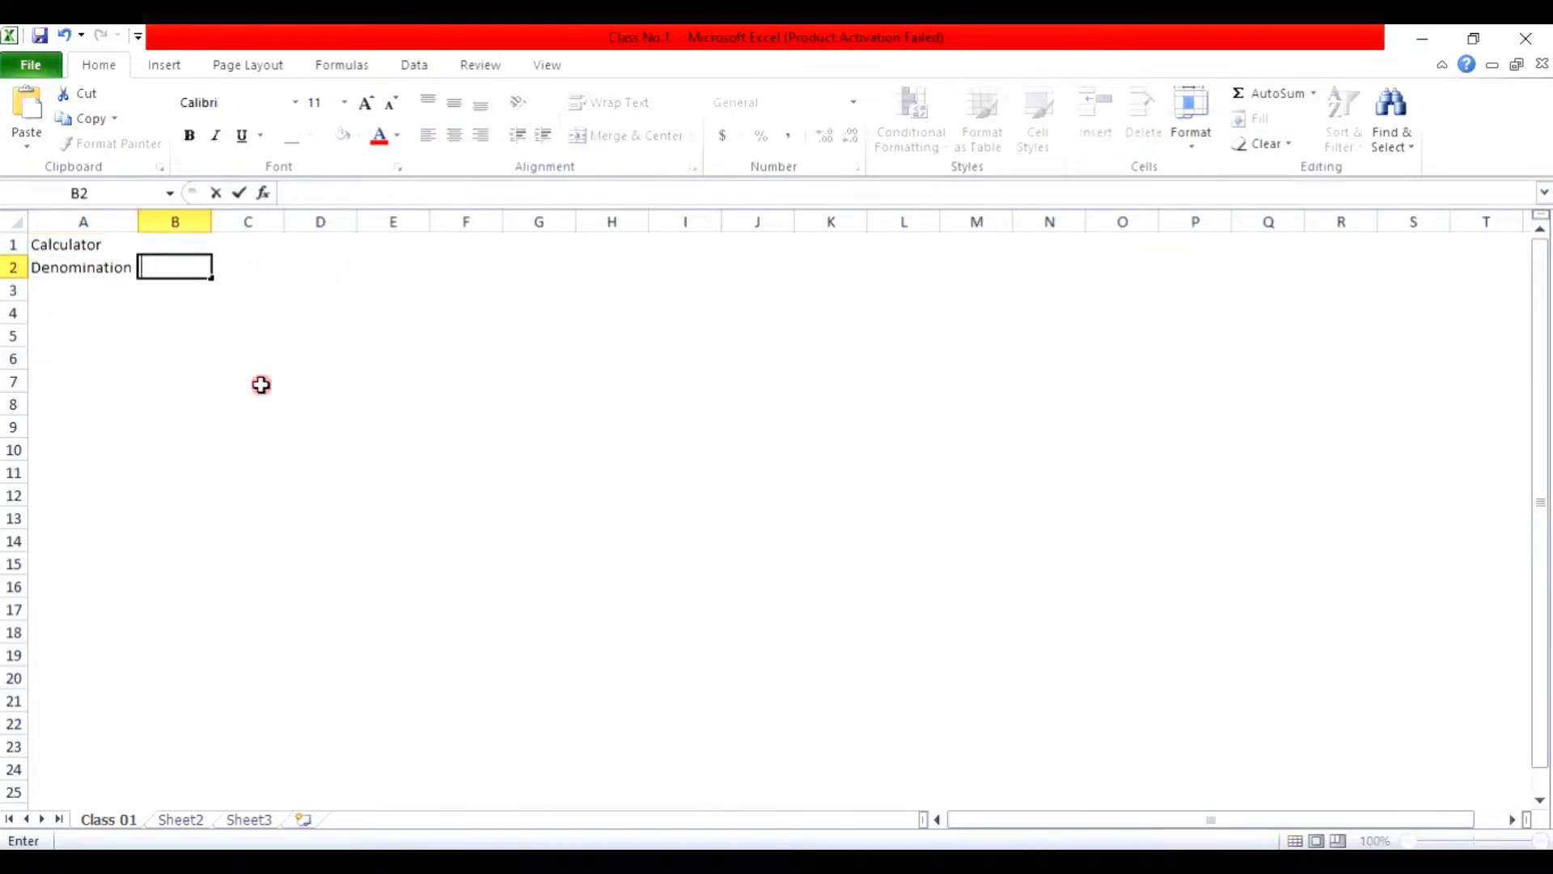
pyautogui.write('Note')
pyautogui.press('BackSpace')
pyautogui.press('BackSpace')
pyautogui.press('BackSpace')
pyautogui.press('BackSpace')
pyautogui.press('BackSpace')
pyautogui.write('NO')
pyautogui.press('BackSpace')
pyautogui.write('o. f')
pyautogui.press('BackSpace')
pyautogui.write('of Notes')
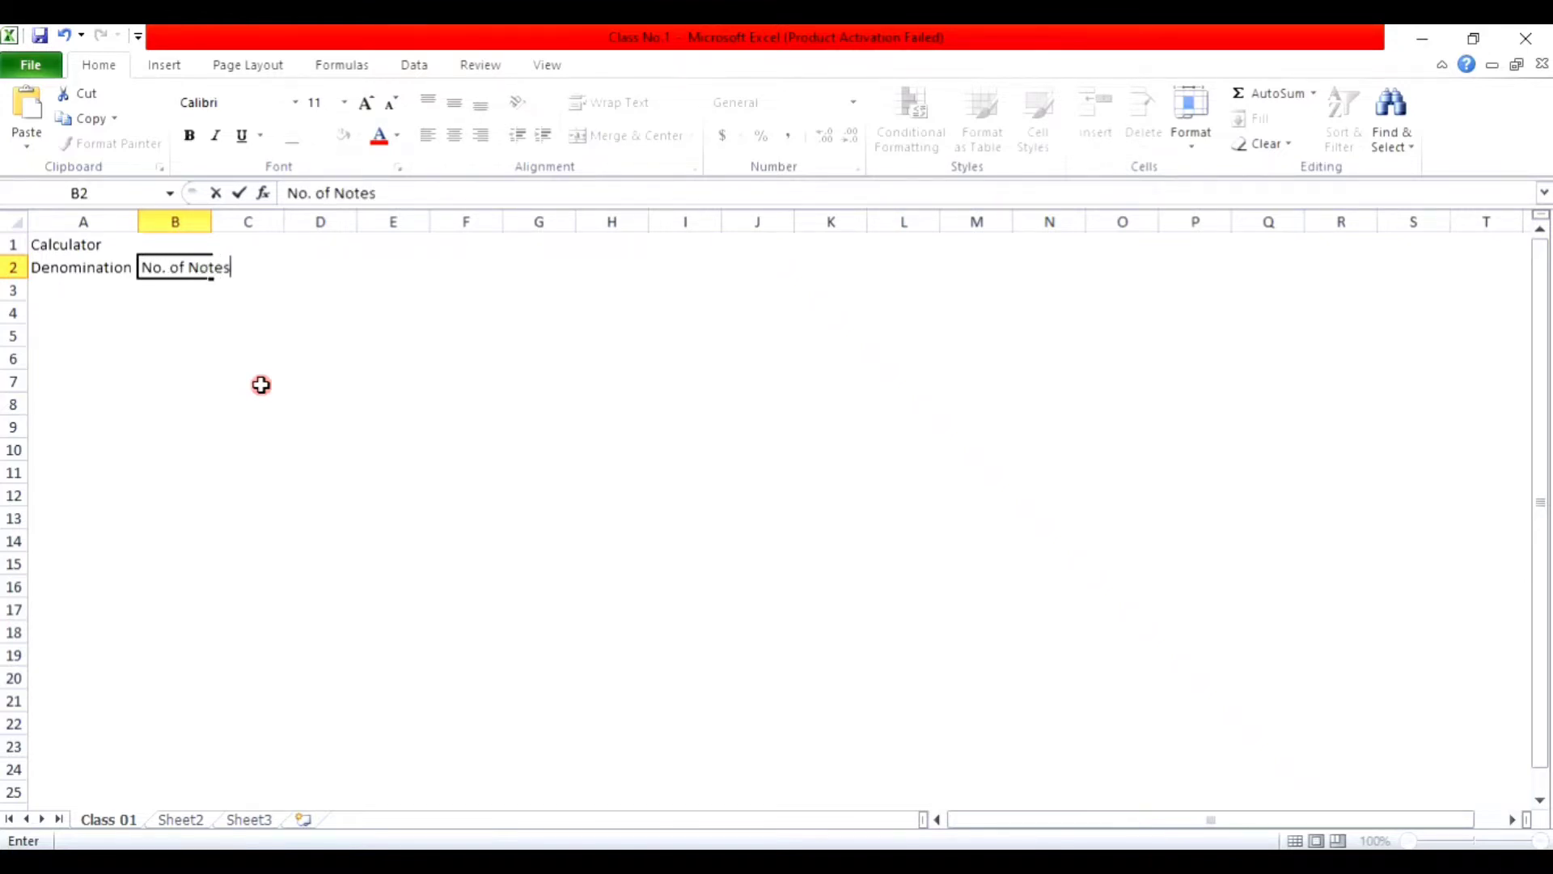
pyautogui.press('Tab')
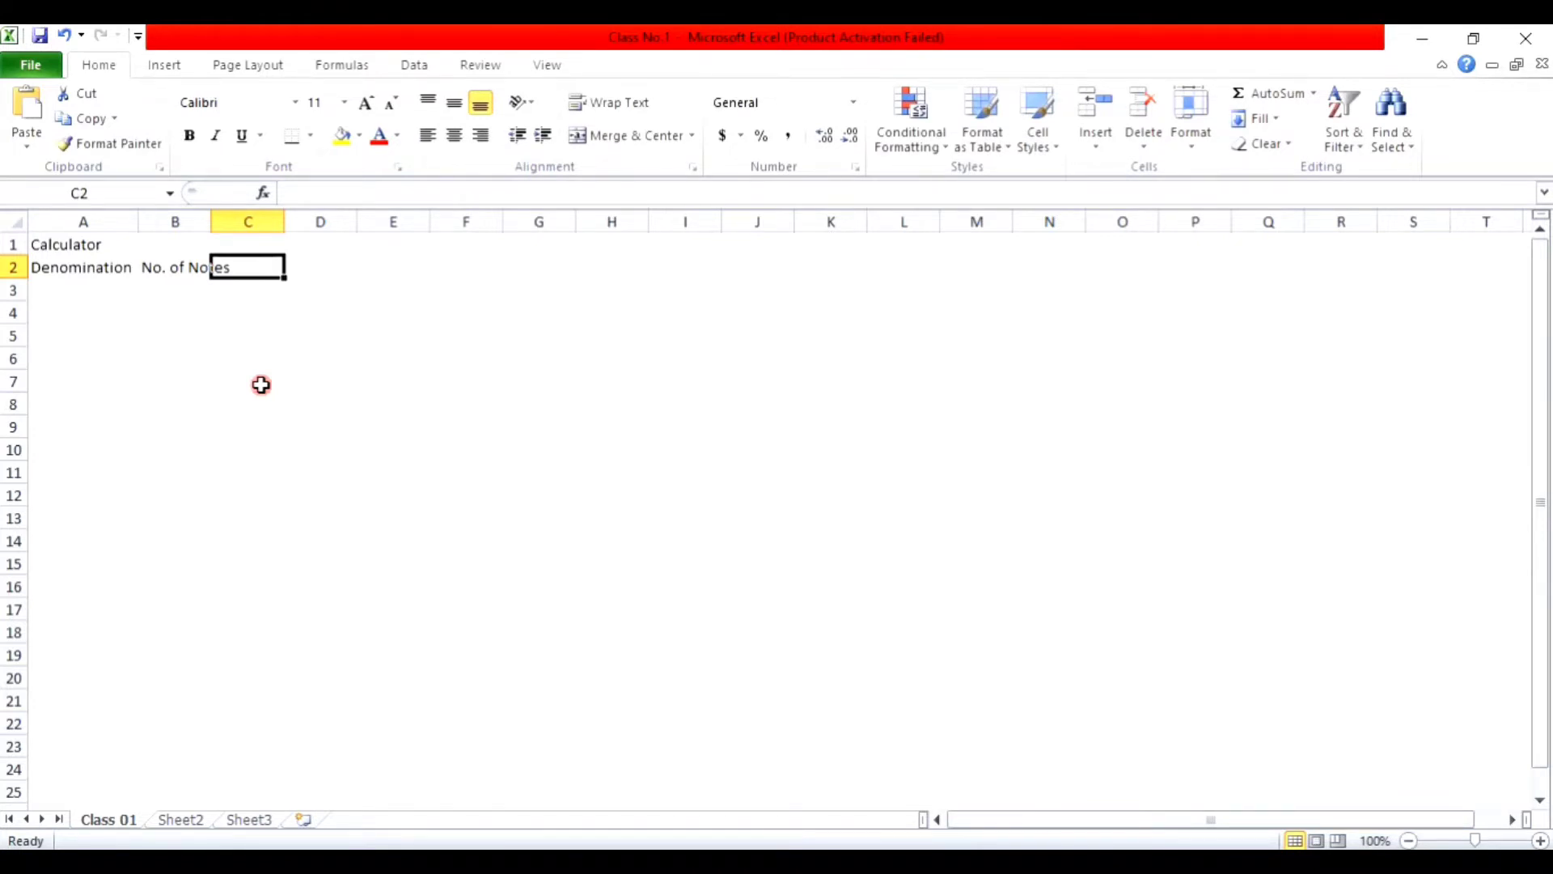
pyautogui.write('Sum')
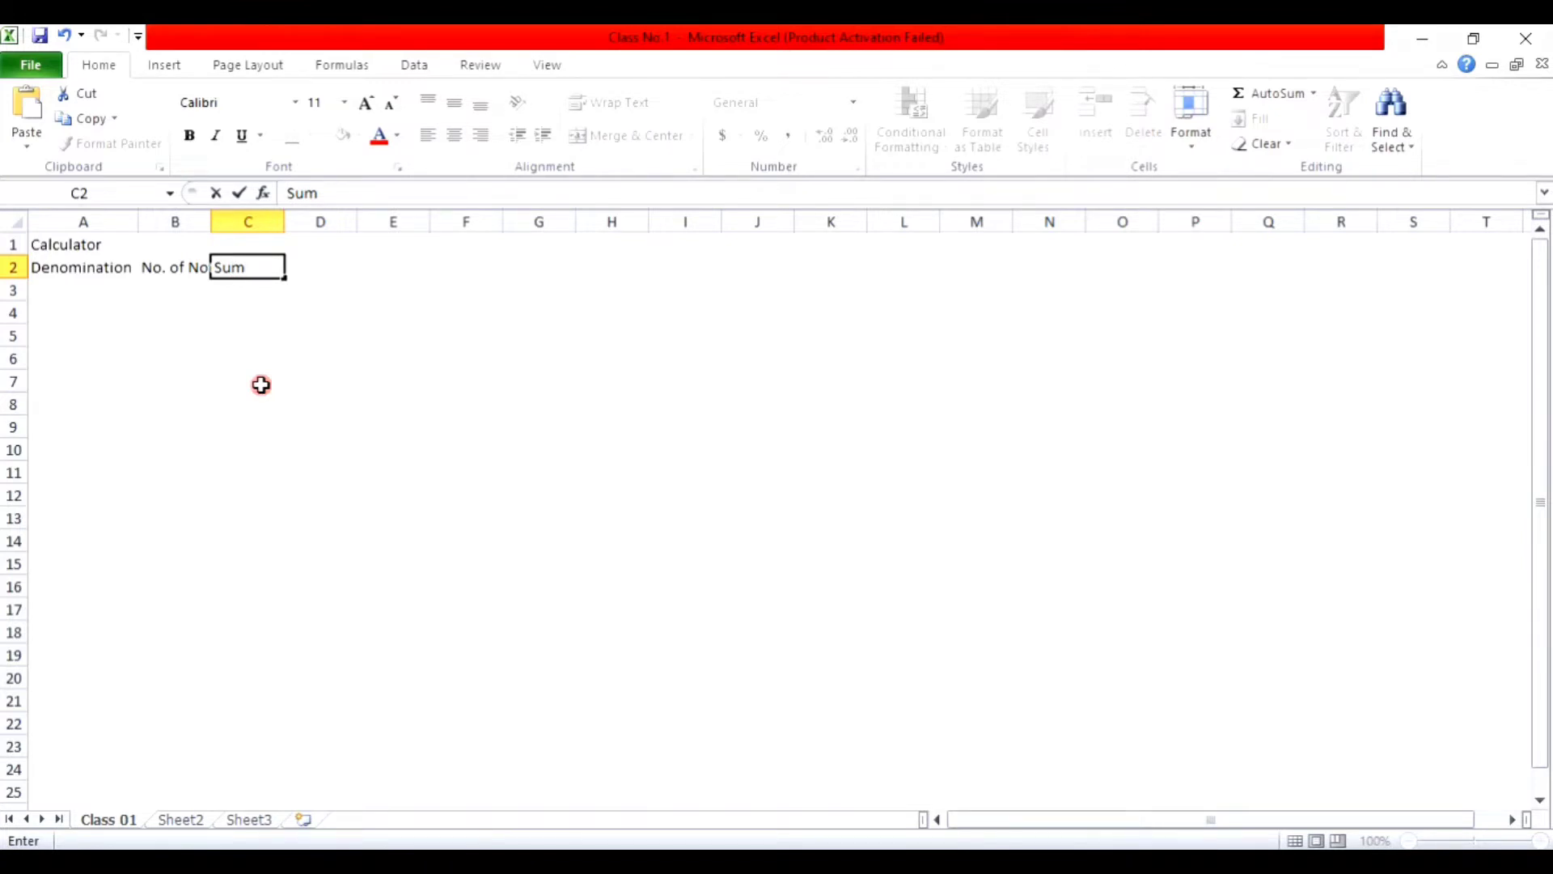
pyautogui.write('/ Total')
pyautogui.press('Return')
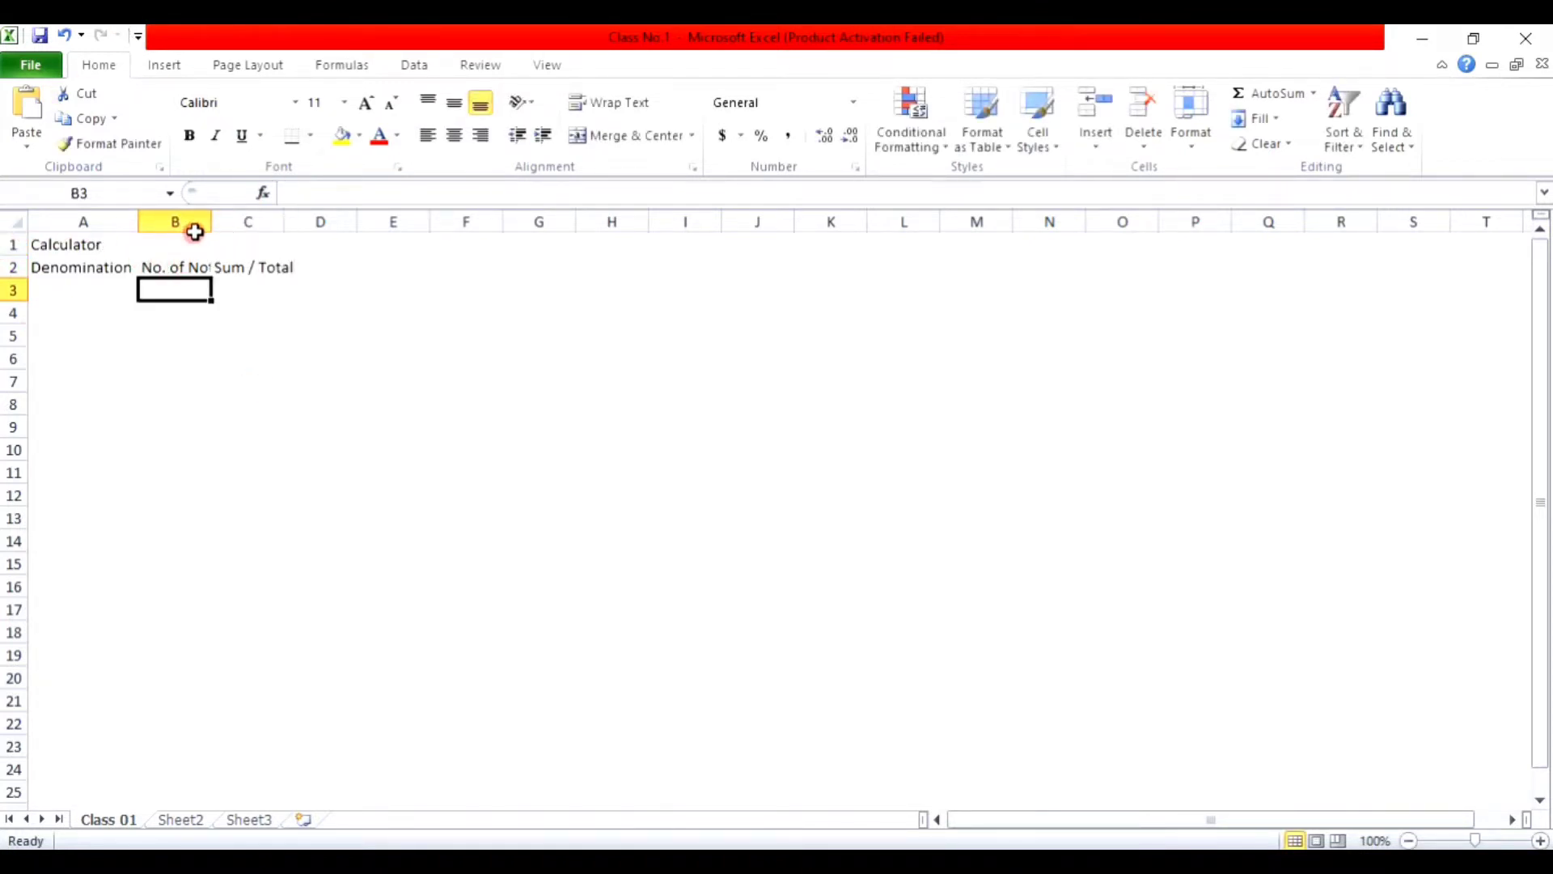
# Step: Resize column B, then select the whole sheet and autofit the columns
pyautogui.moveTo(211, 228)
pyautogui.mouseDown()
pyautogui.moveTo(267, 233)
pyautogui.moveTo(225, 225)
pyautogui.mouseUp()
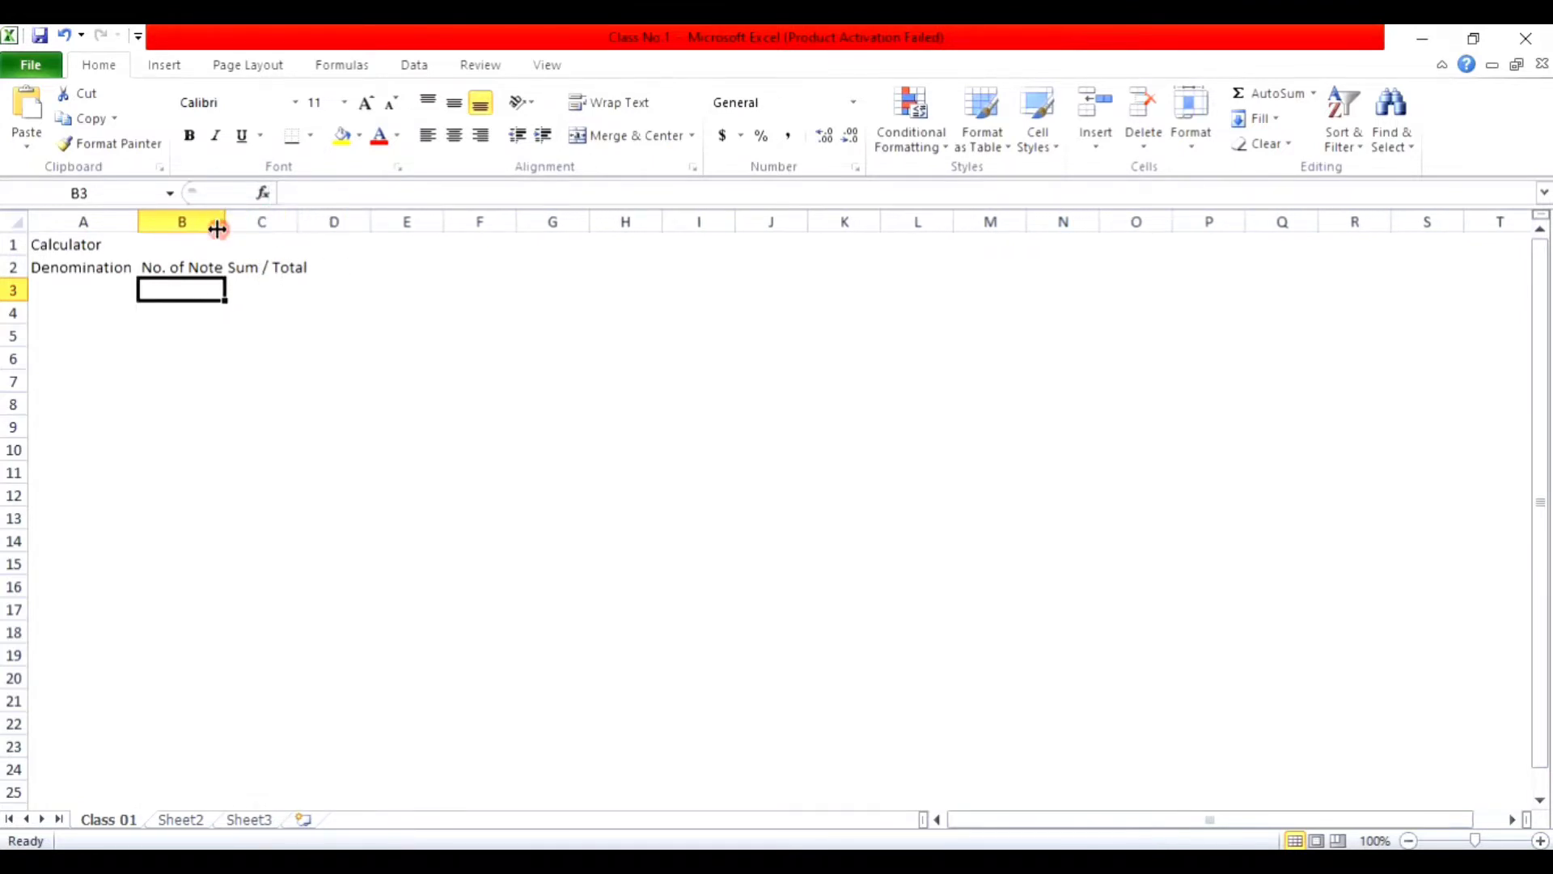
pyautogui.click(16, 222)
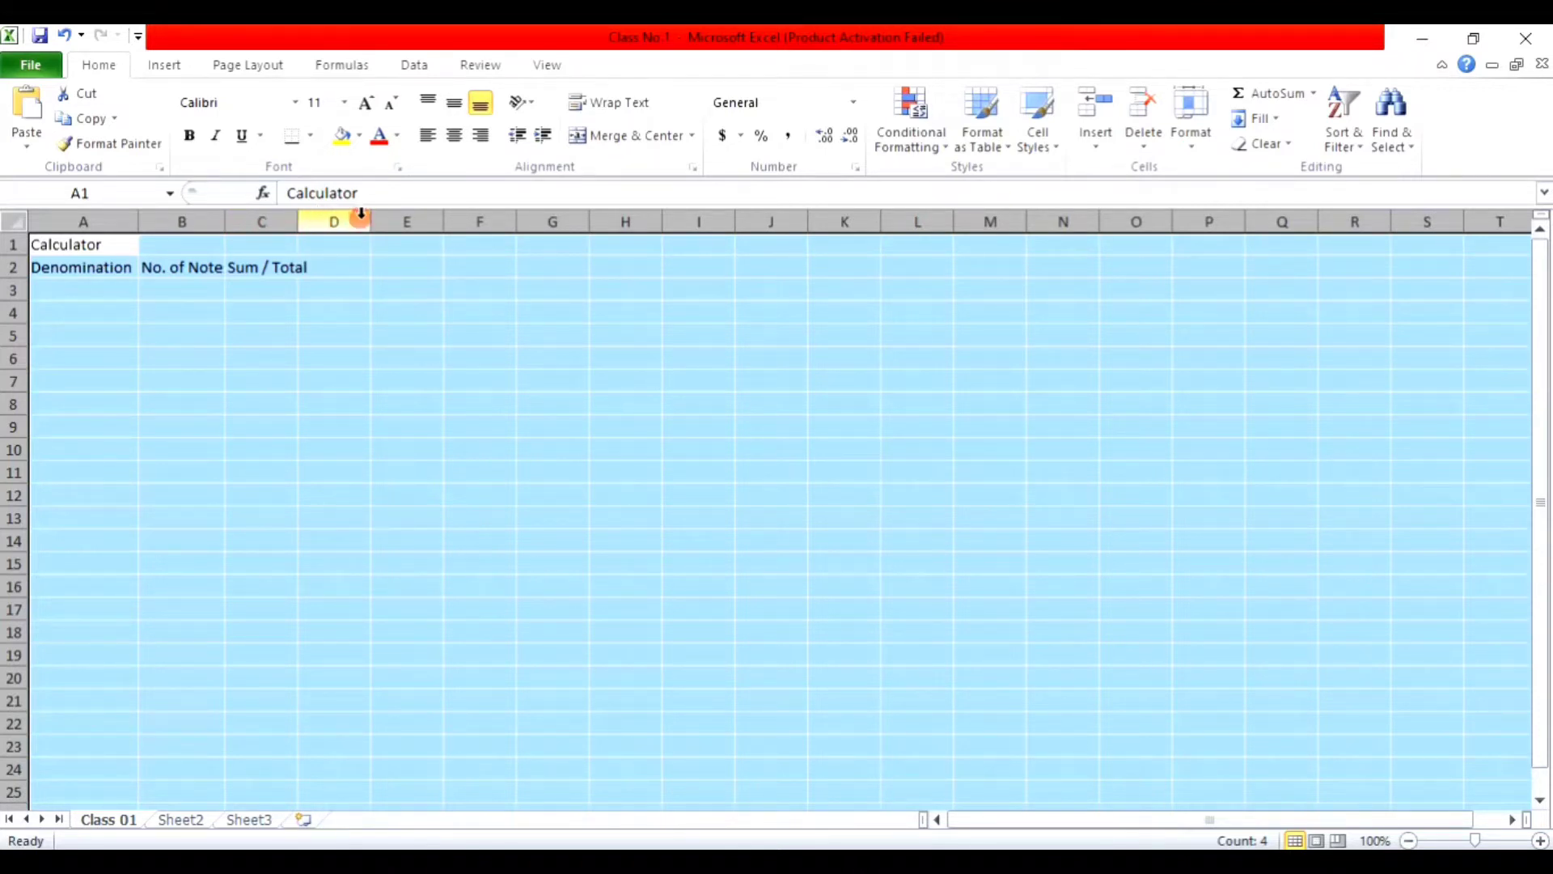
pyautogui.doubleClick(517, 227)
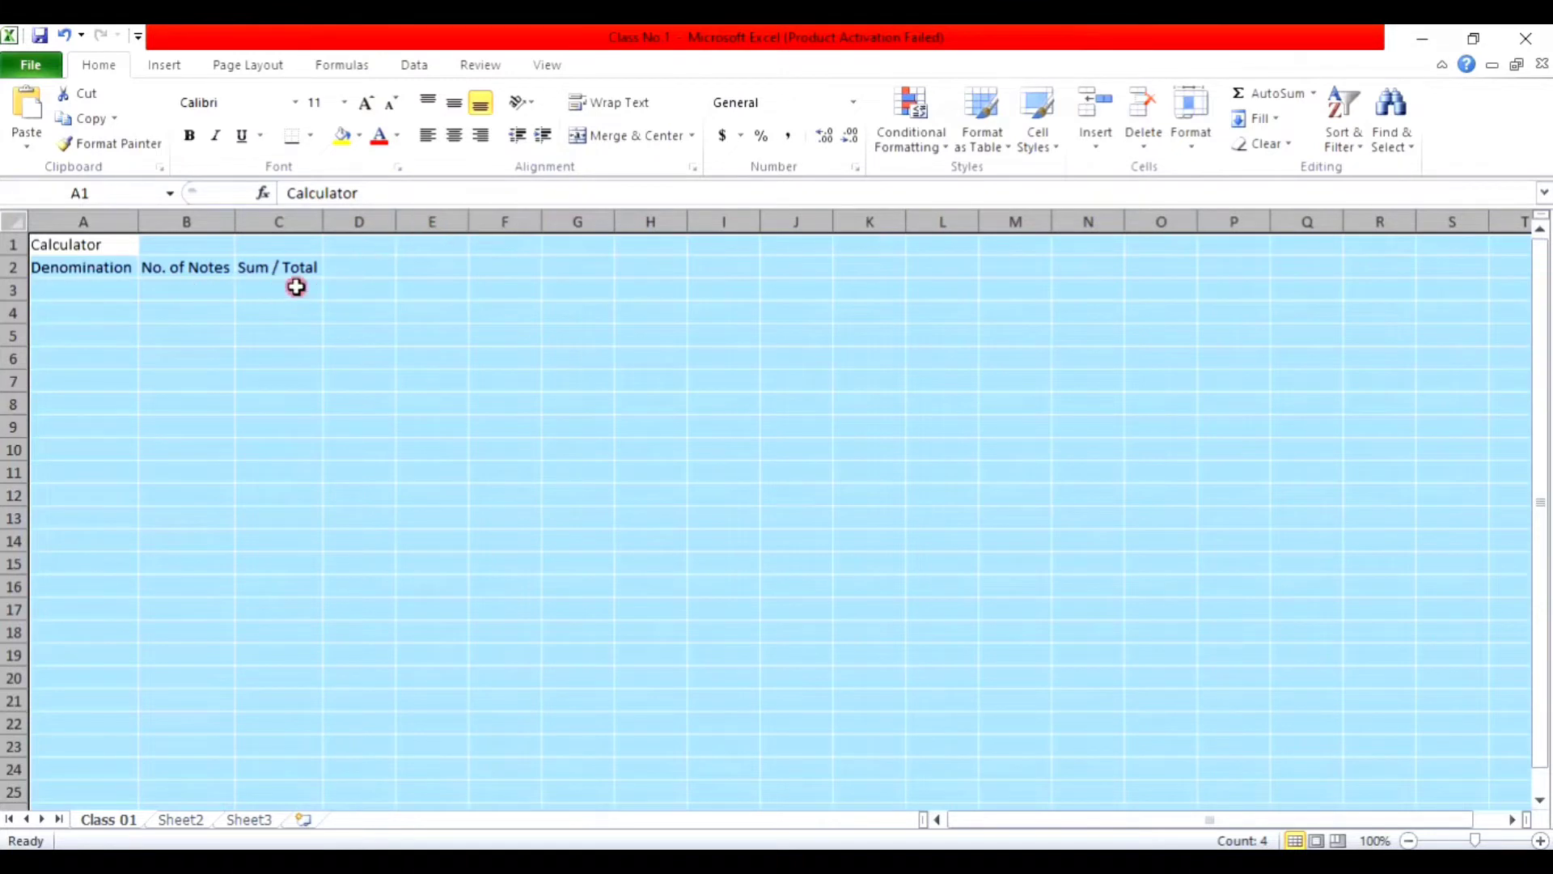
pyautogui.click(120, 294)
pyautogui.write('5')
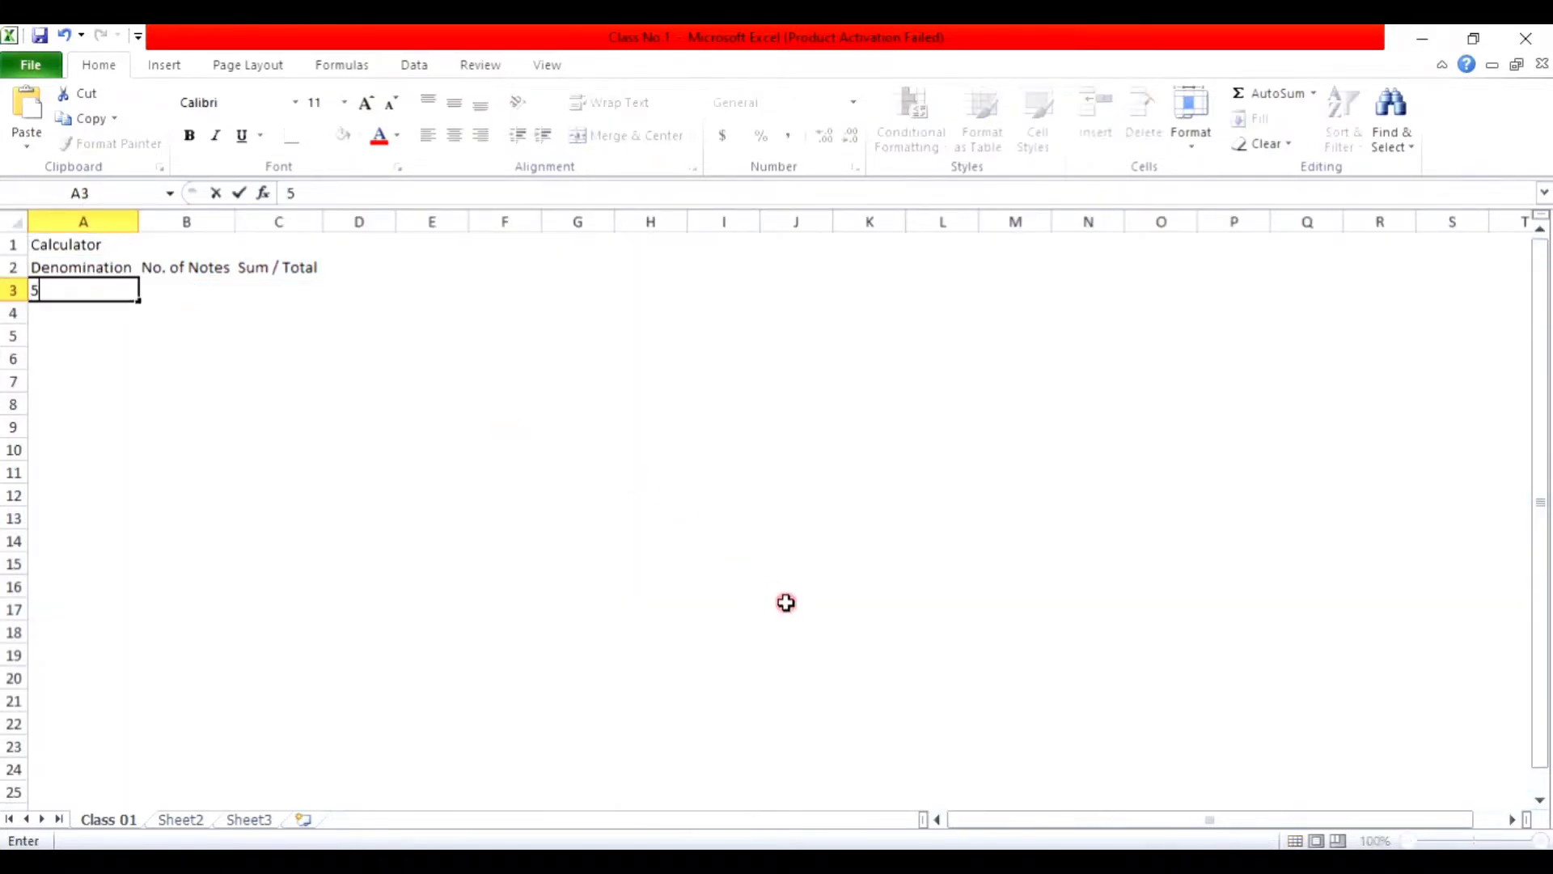
pyautogui.write('000')
pyautogui.press('Return')
pyautogui.write('1000')
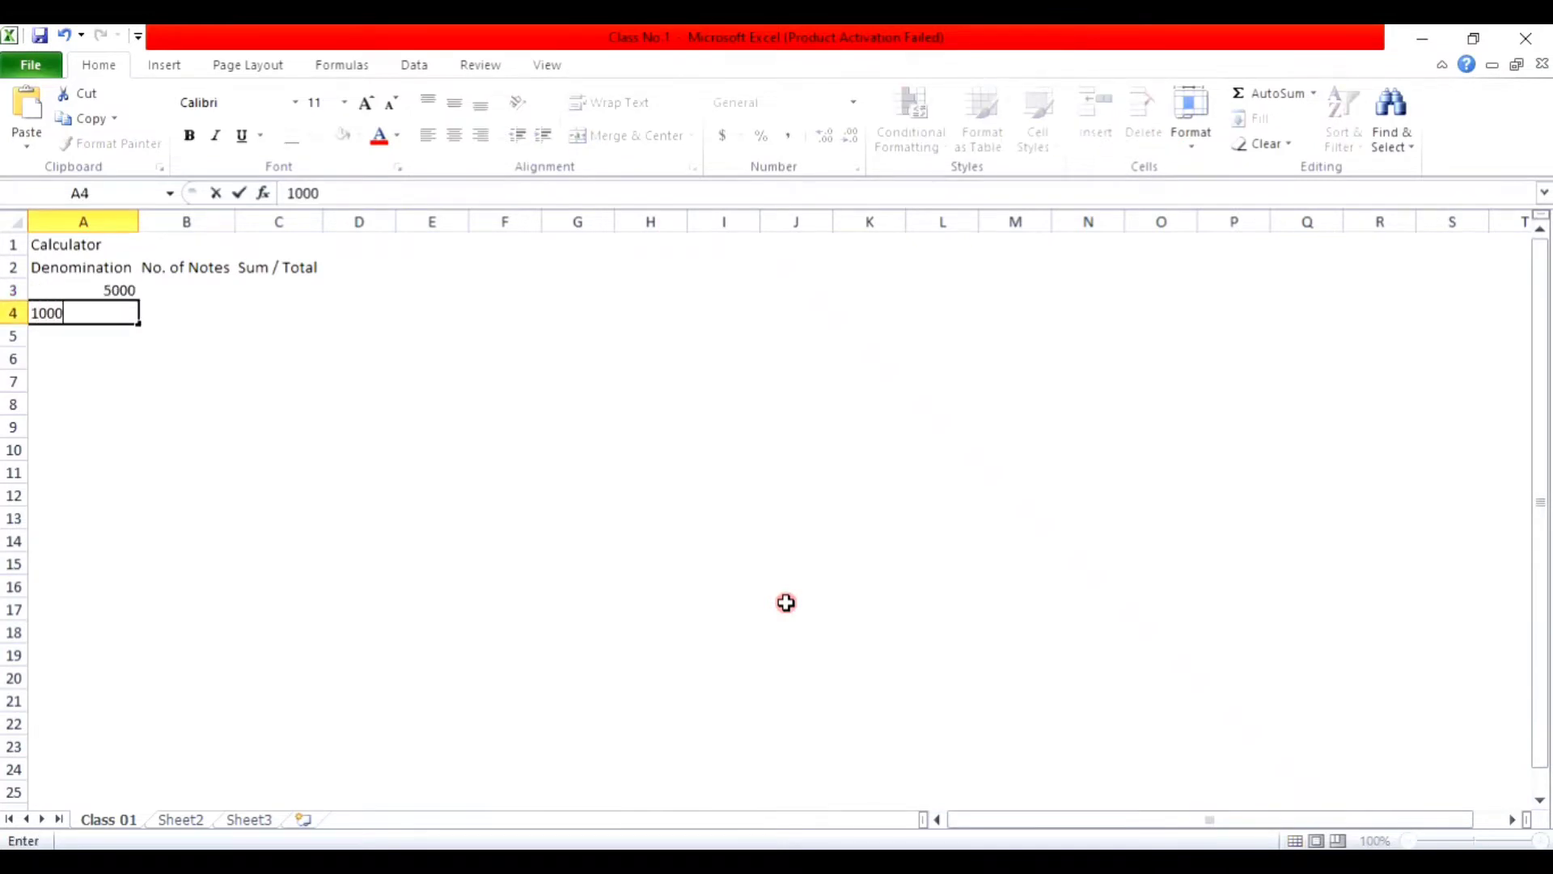
pyautogui.press('Return')
pyautogui.write('500')
pyautogui.press('Return')
pyautogui.write('100')
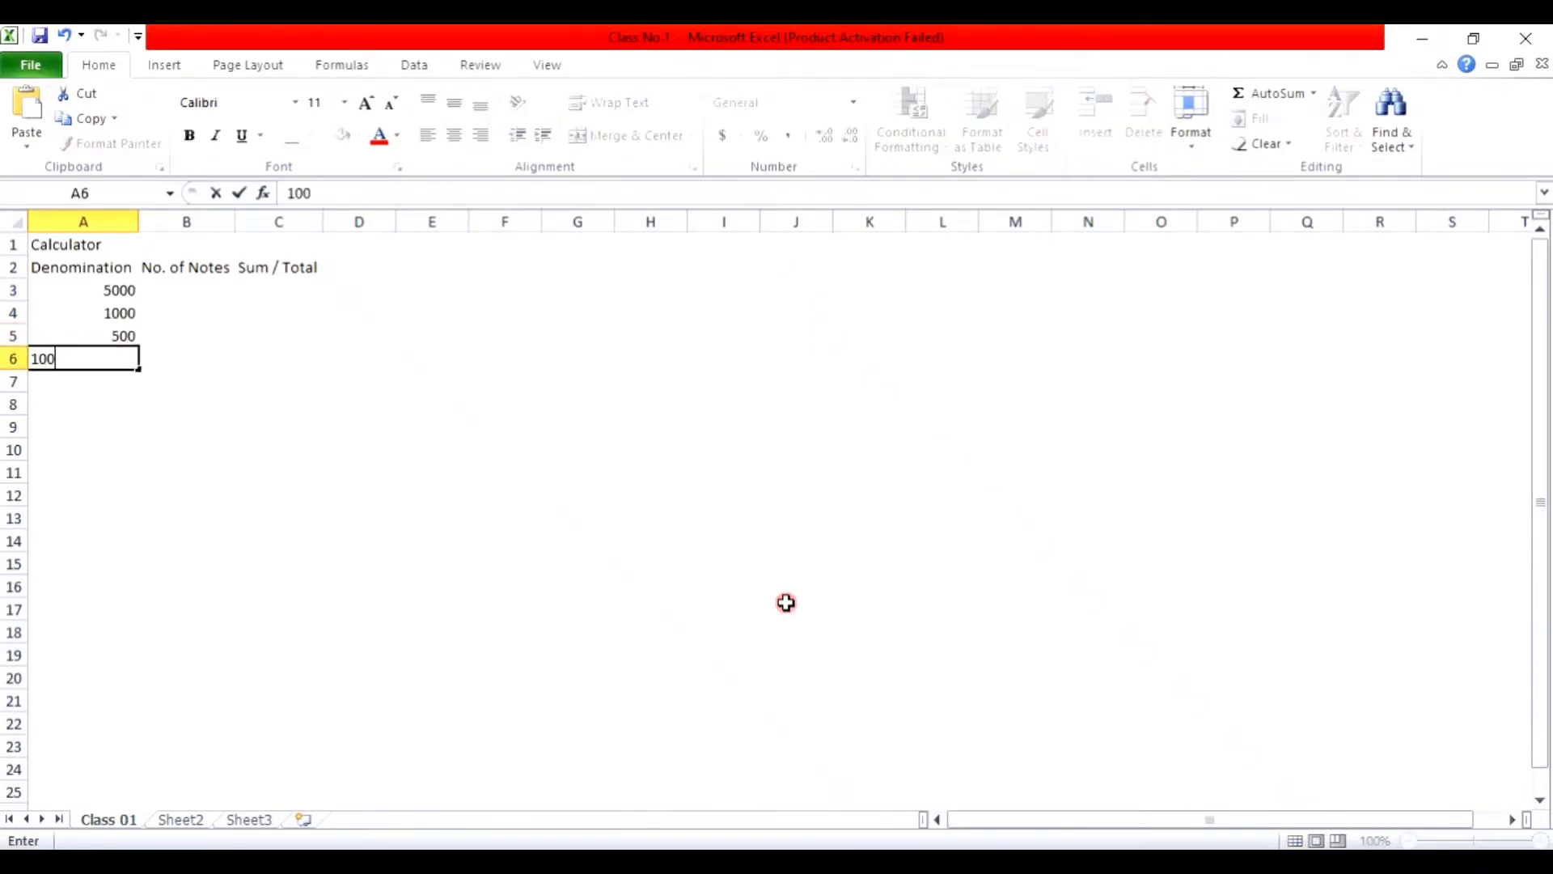
pyautogui.press('Return')
pyautogui.write('50')
pyautogui.press('Return')
pyautogui.write('20')
pyautogui.press('Return')
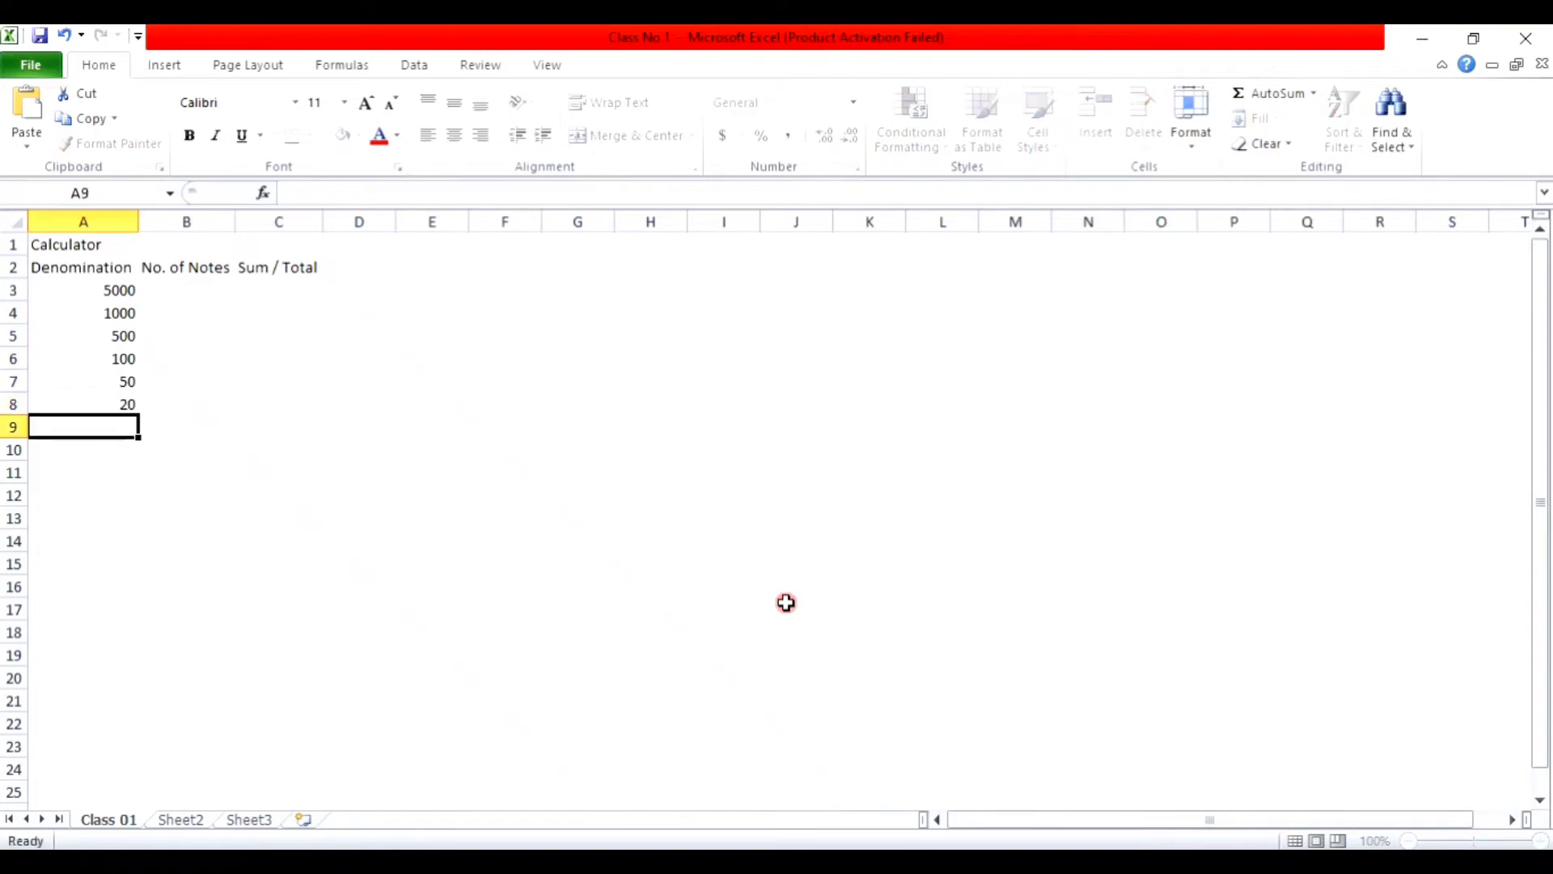
pyautogui.write('10')
pyautogui.press('Return')
pyautogui.write('5')
pyautogui.press('Return')
pyautogui.write('2')
pyautogui.press('Return')
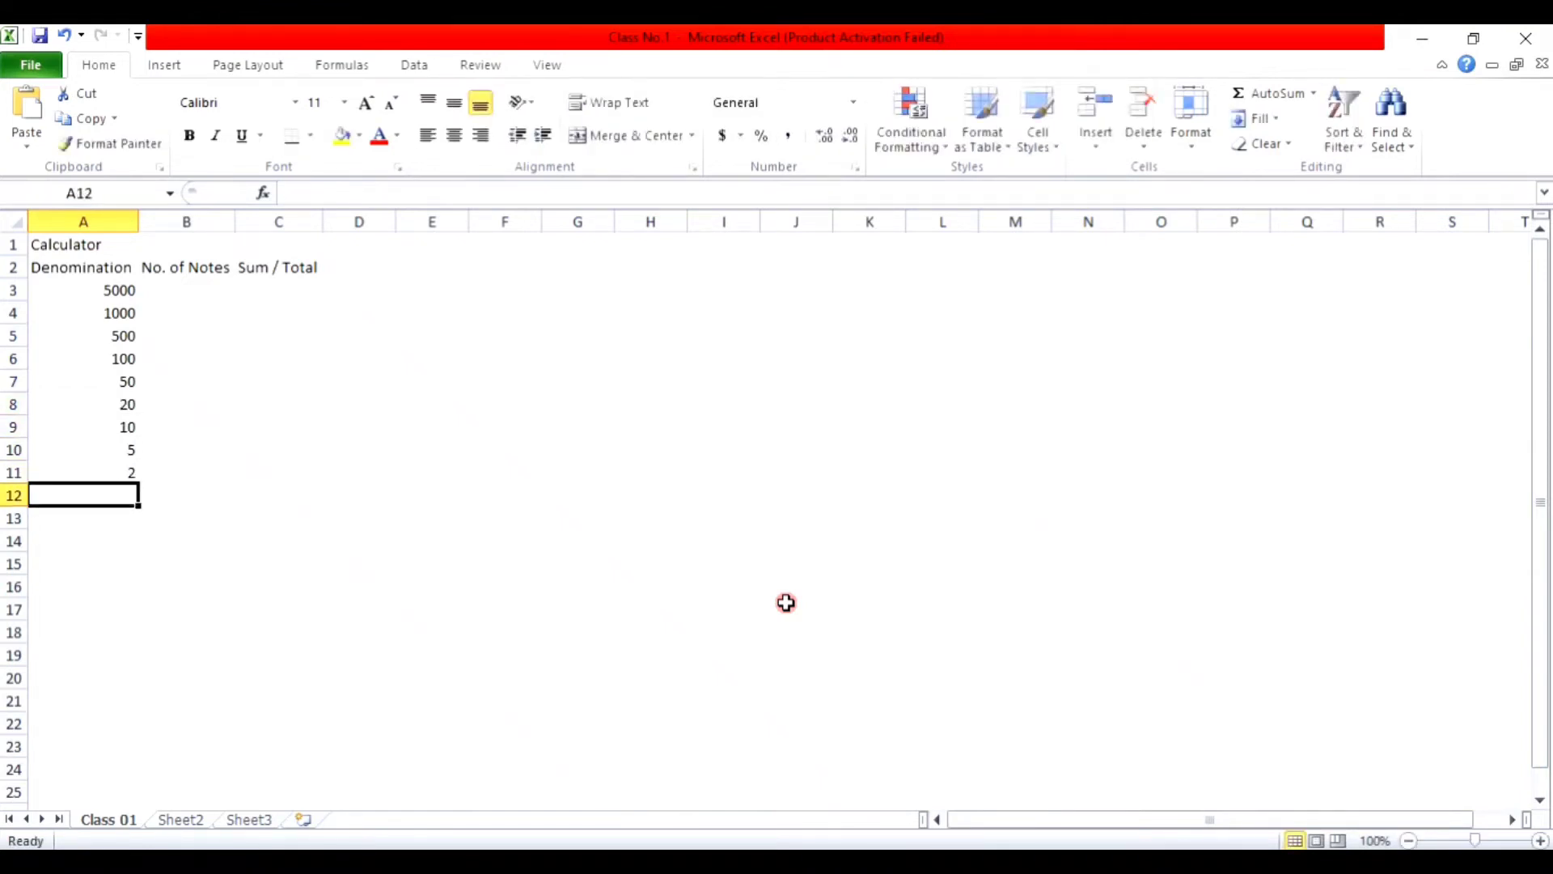
pyautogui.write('1')
pyautogui.press('Return')
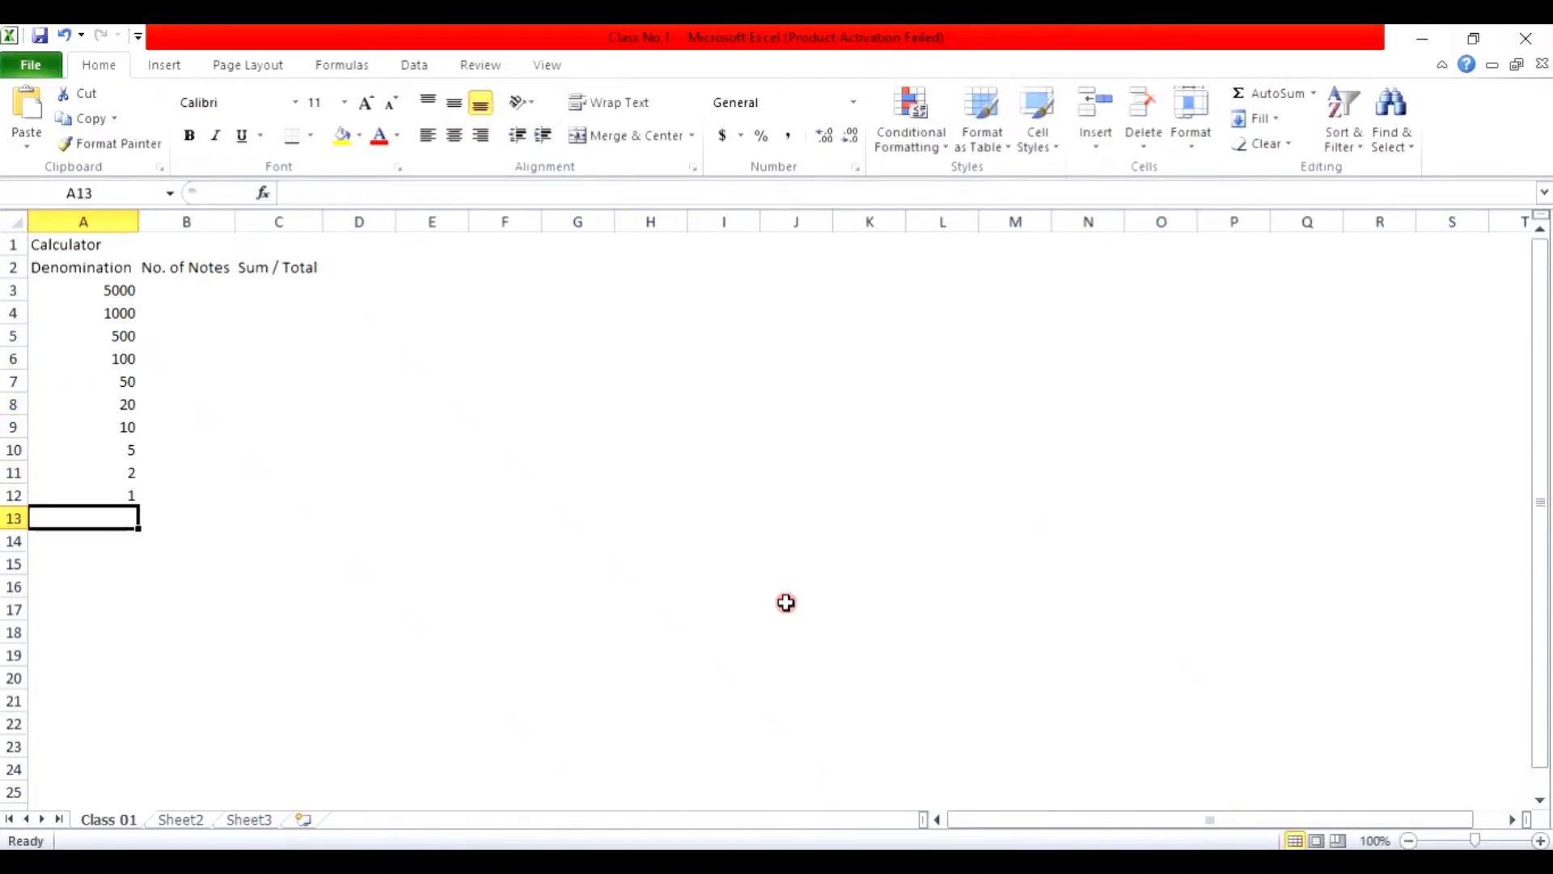
pyautogui.press('Right')
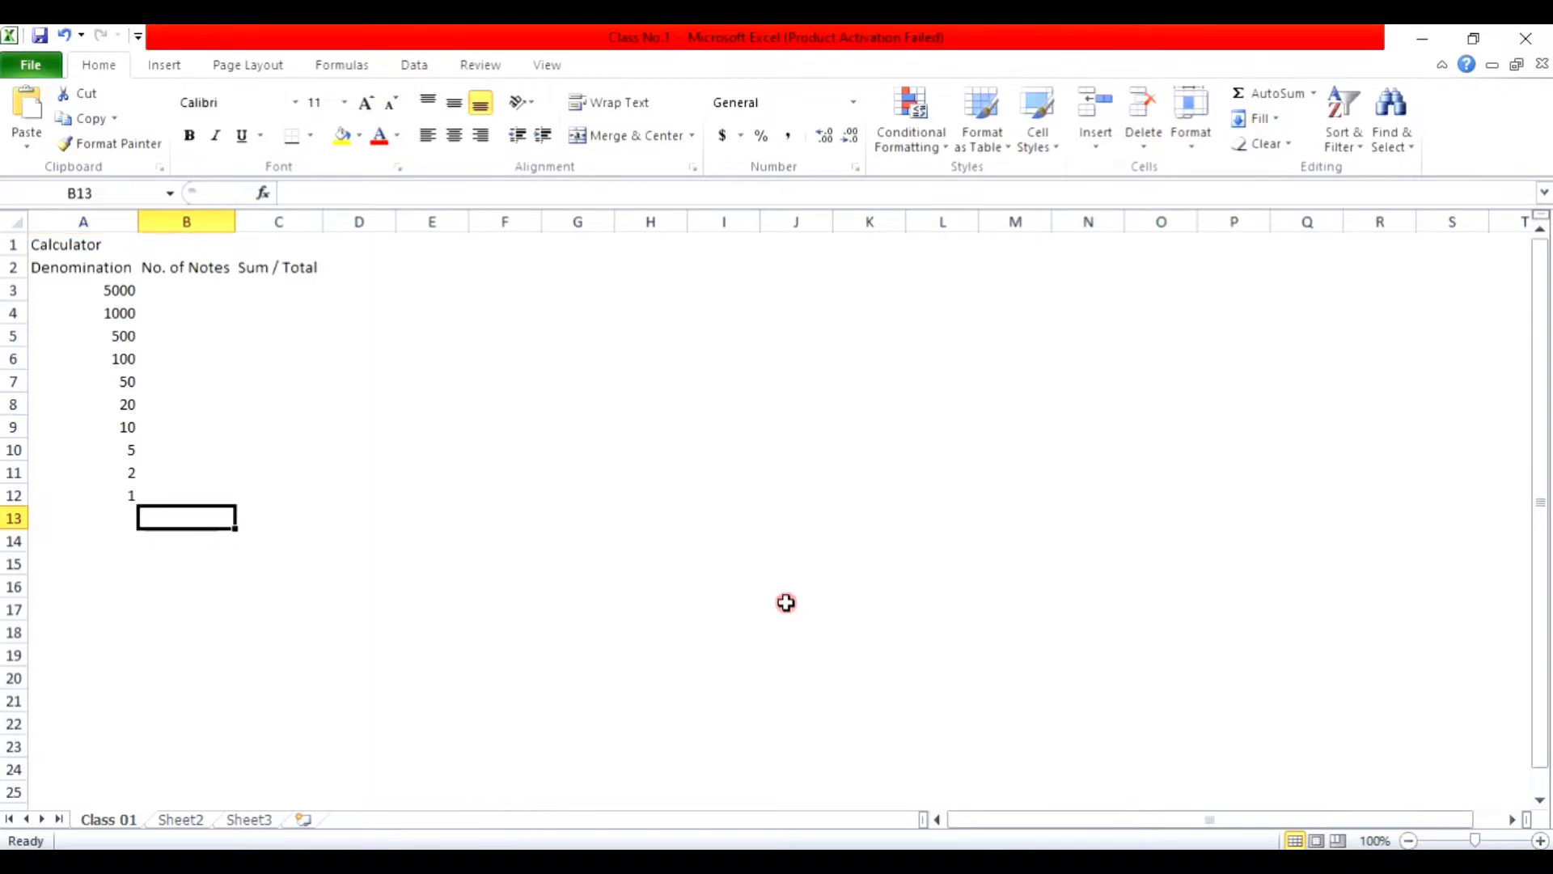
pyautogui.click(212, 288)
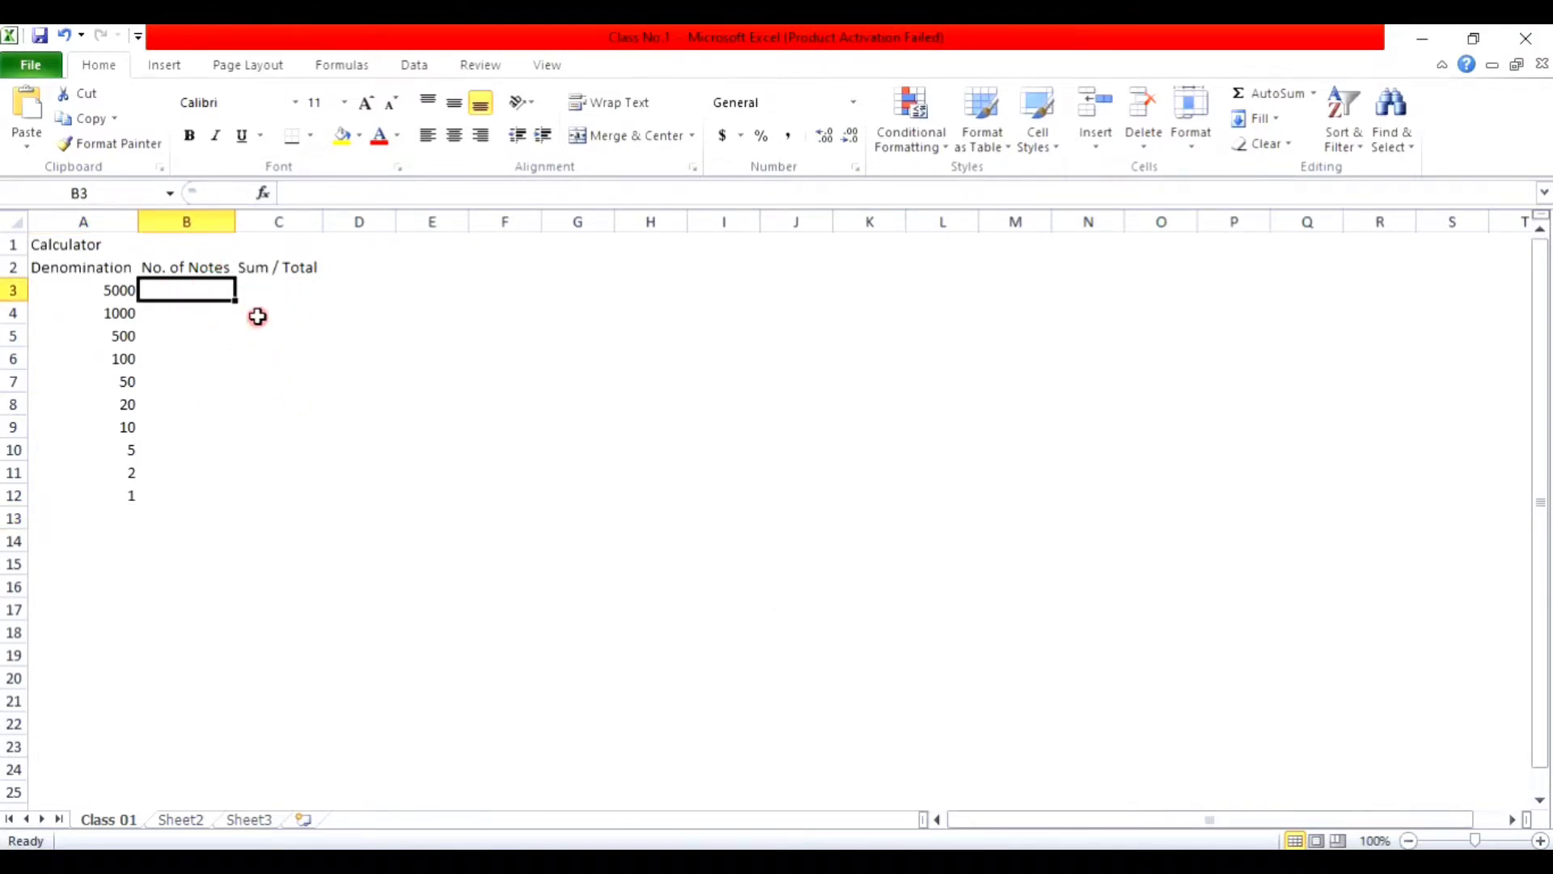
pyautogui.click(267, 294)
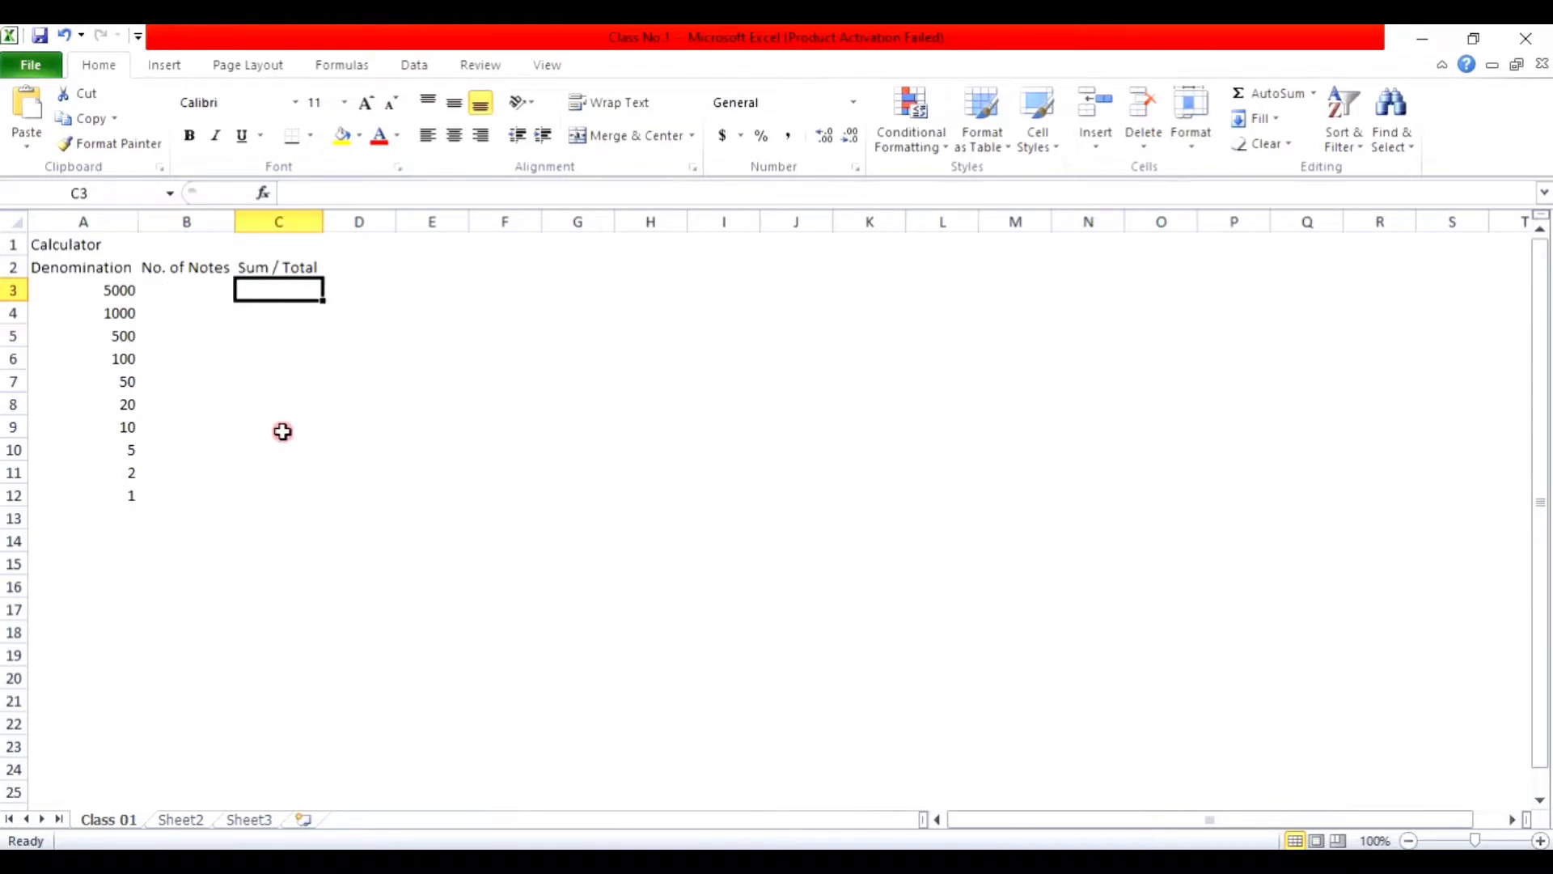
pyautogui.click(89, 273)
pyautogui.click(93, 292)
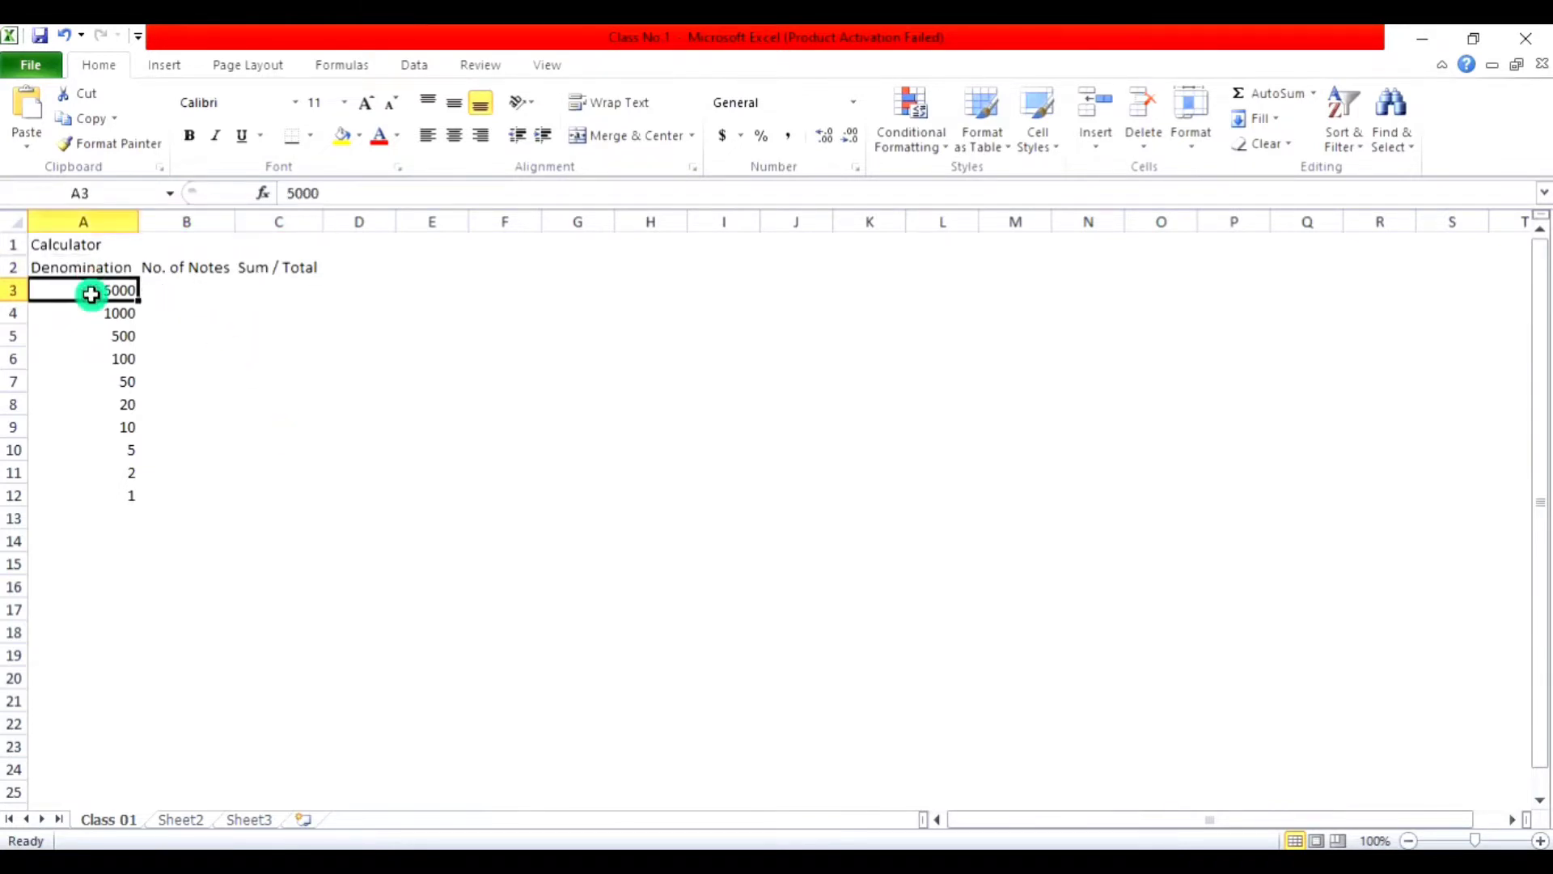
pyautogui.click(178, 295)
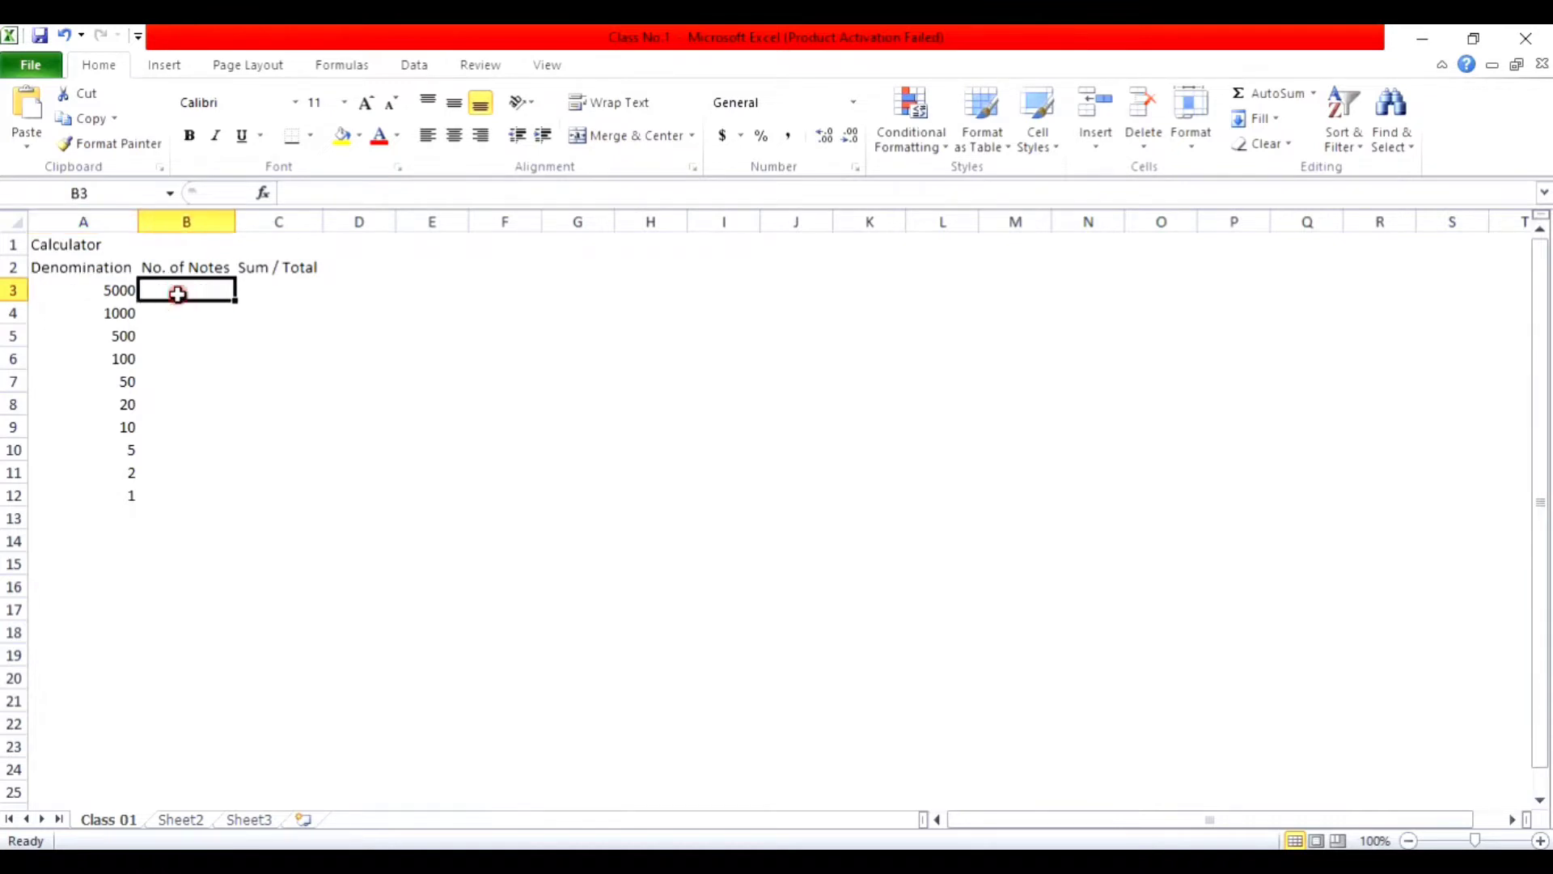
pyautogui.click(259, 295)
# Step: Enter the formula =A3*B3 in C3
pyautogui.write('=')
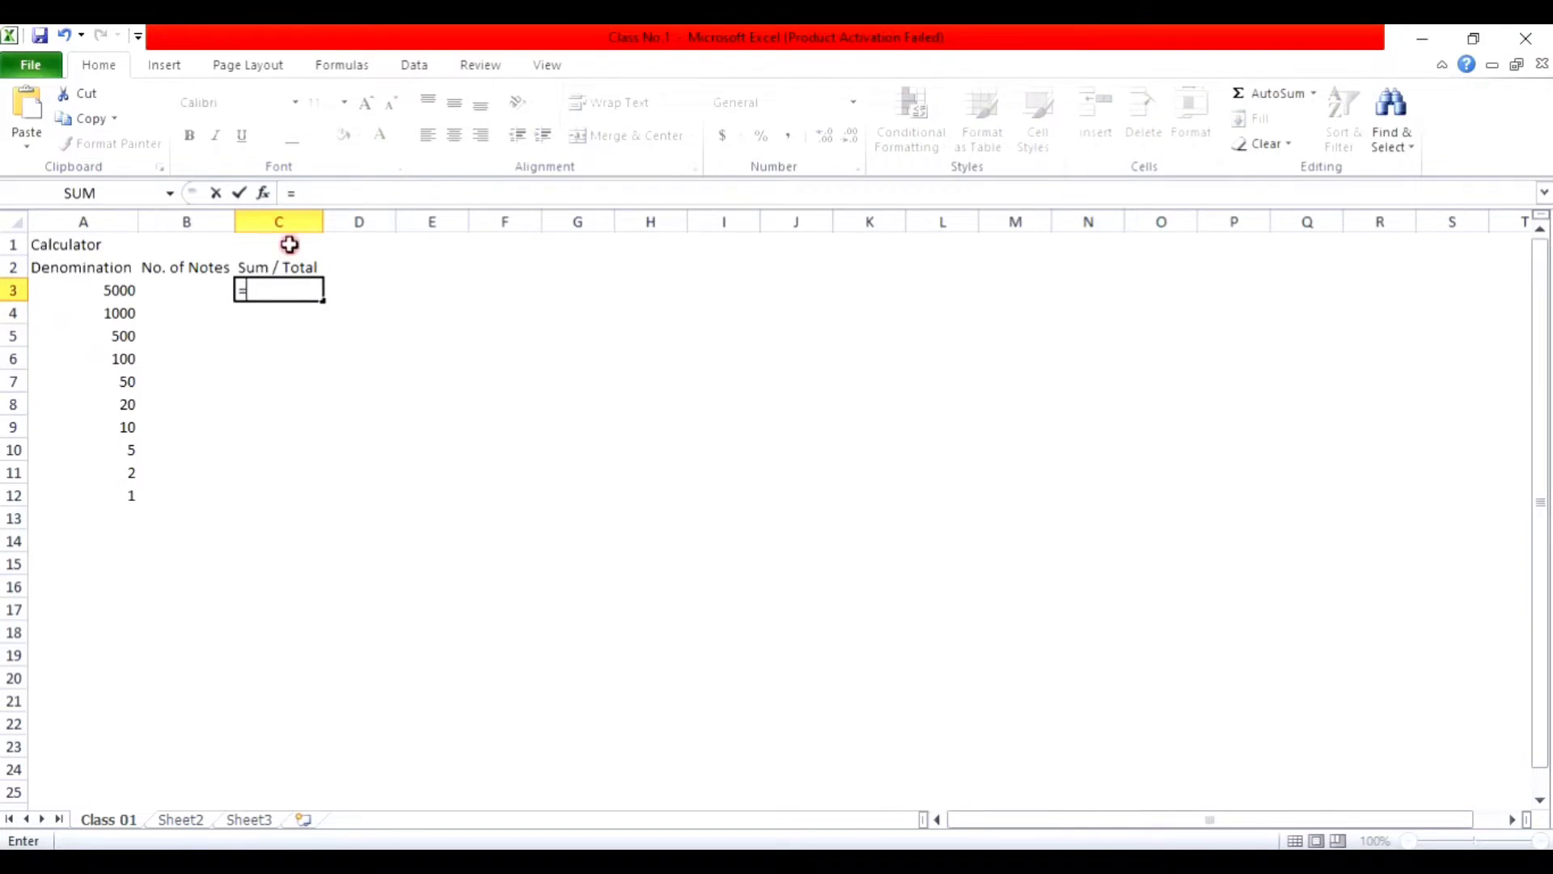
pyautogui.click(99, 290)
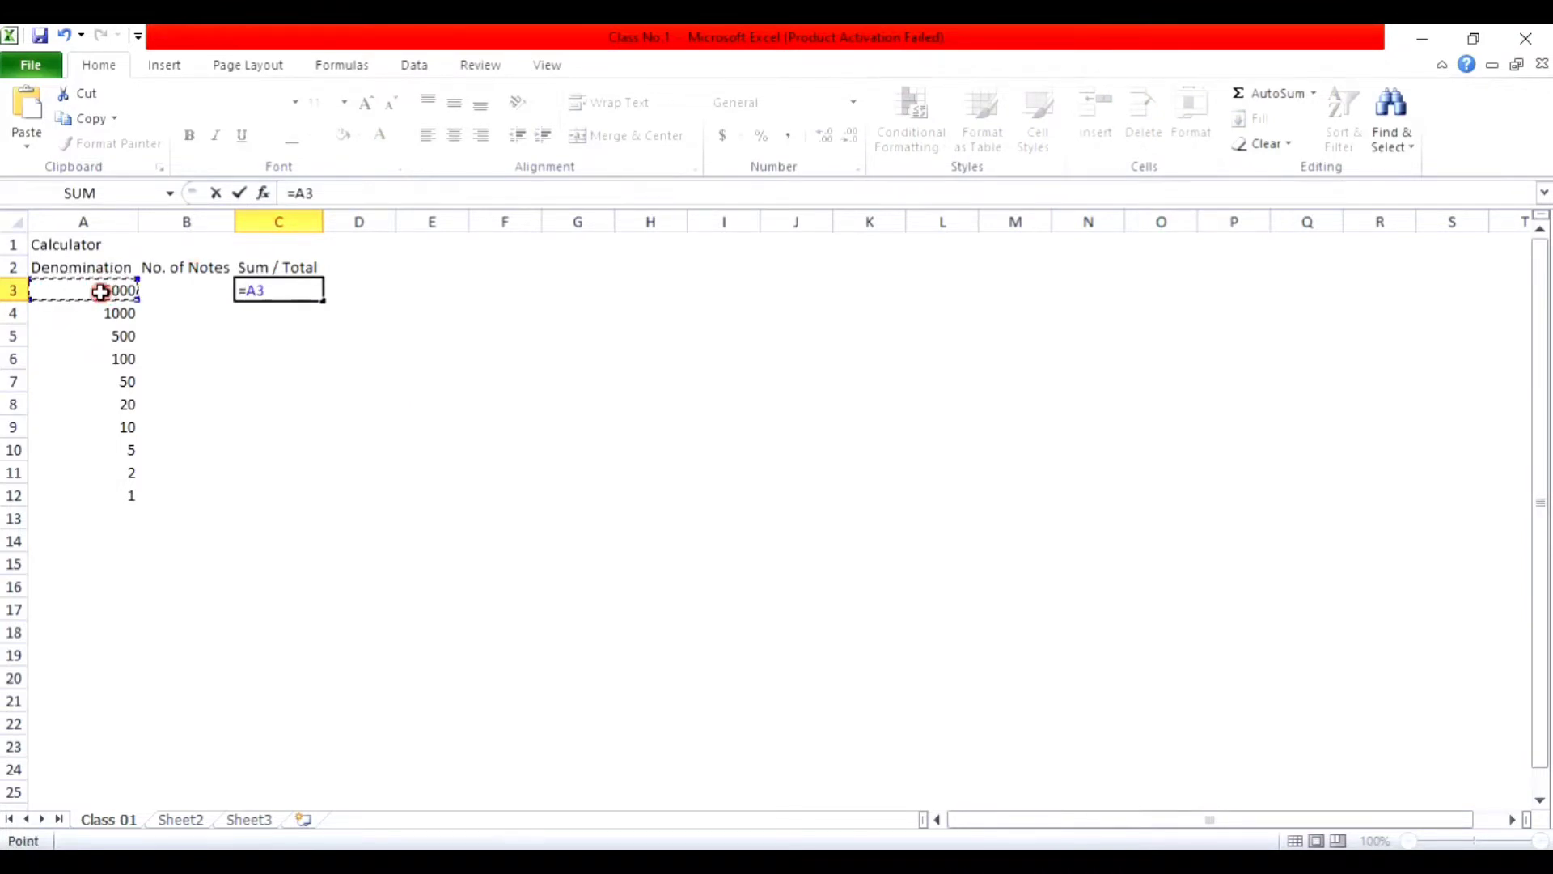
pyautogui.write('*')
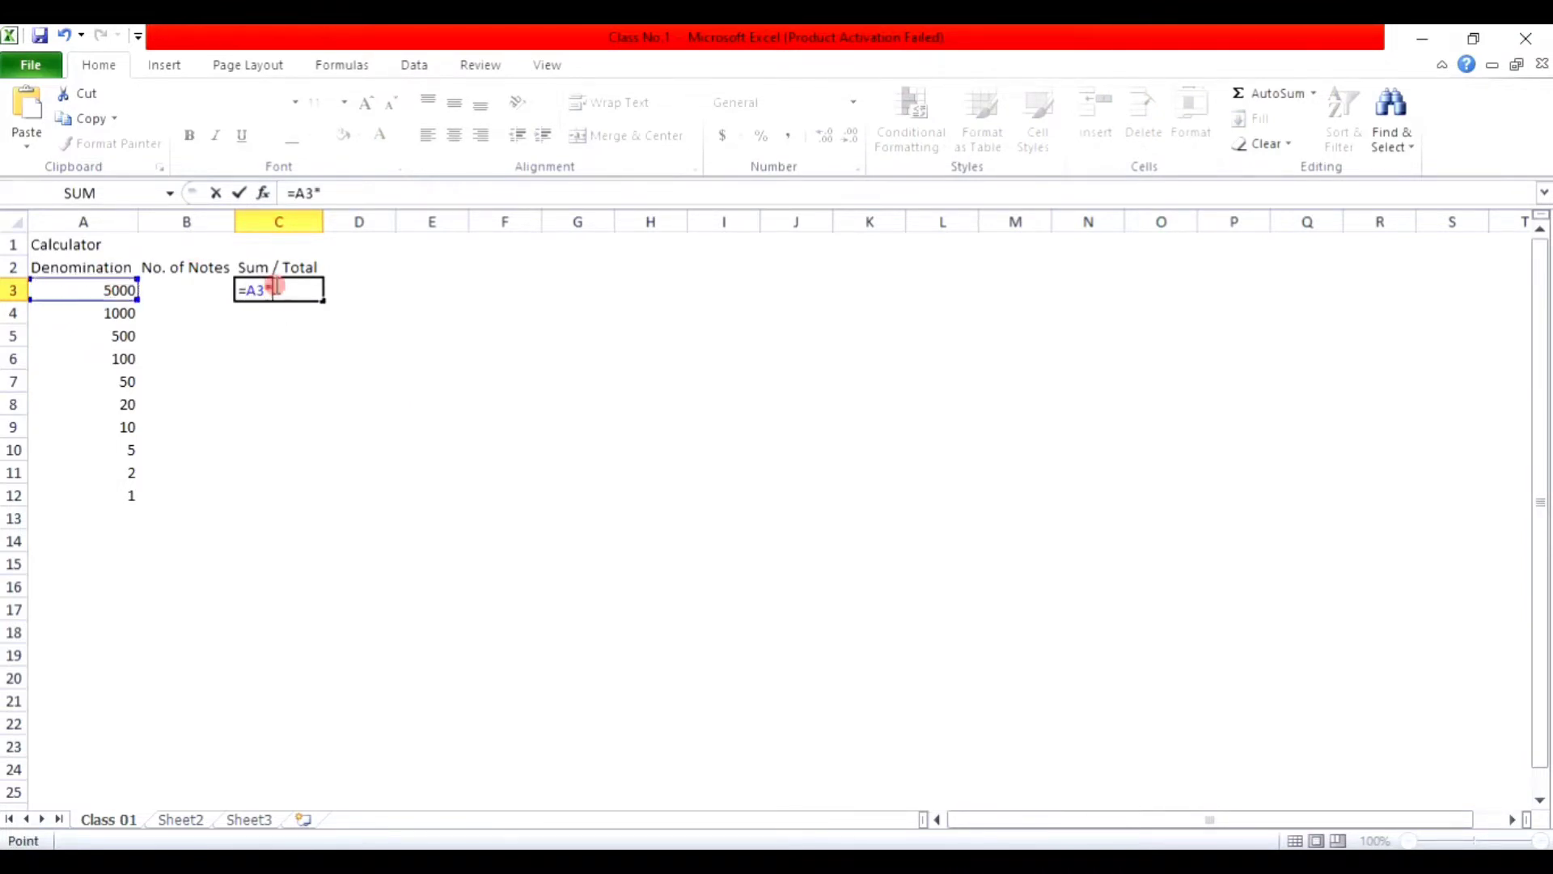
pyautogui.click(187, 290)
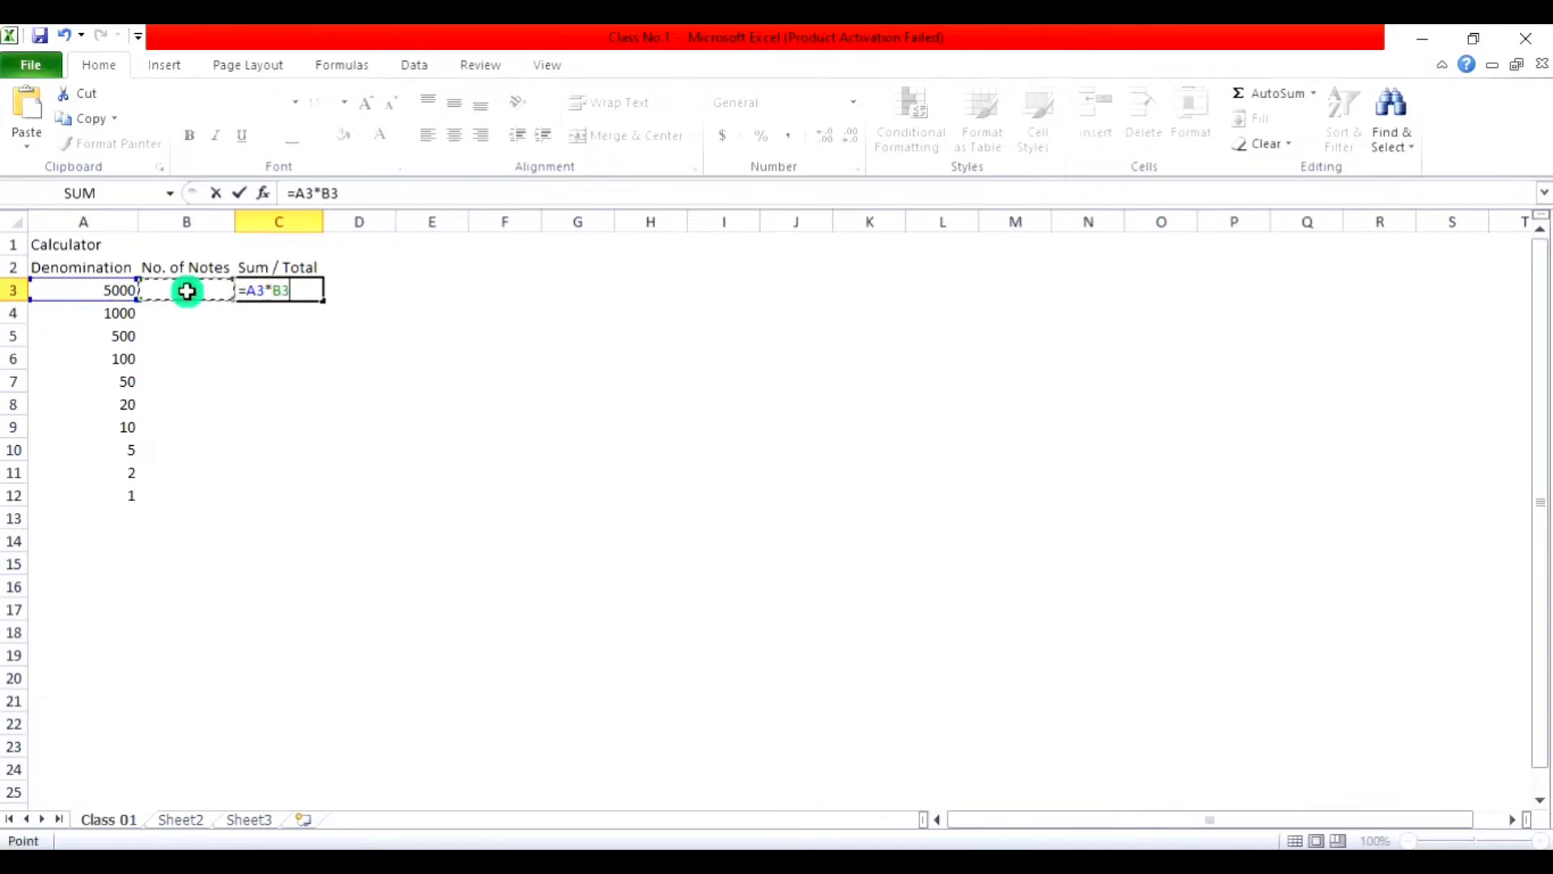
pyautogui.press('Return')
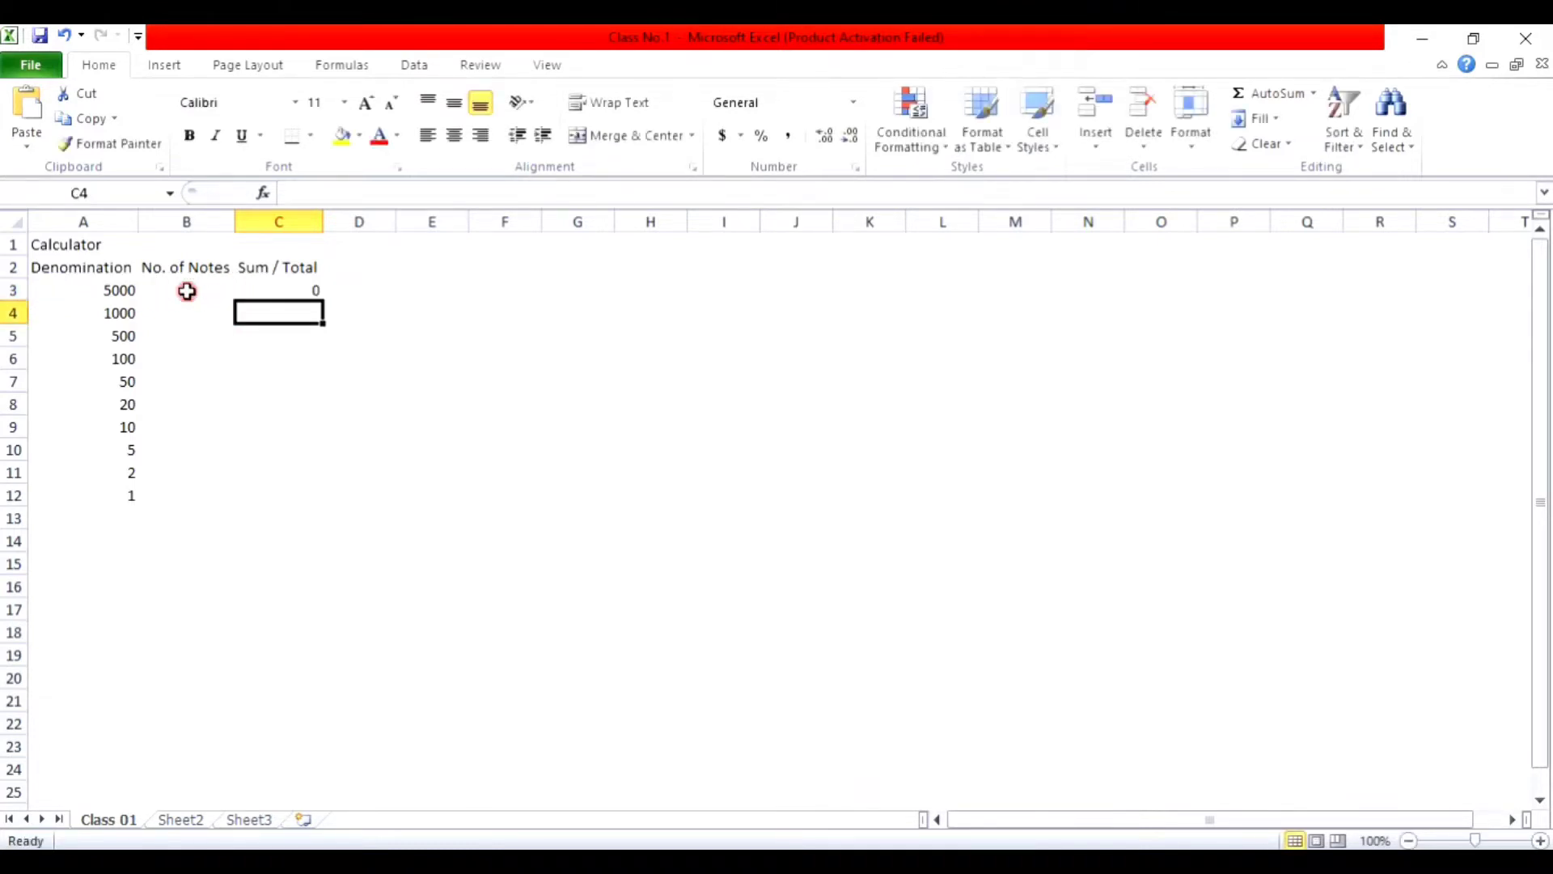
# Step: Test C3 with 1, 2 and 3 notes in B3, then clear B3
pyautogui.click(187, 291)
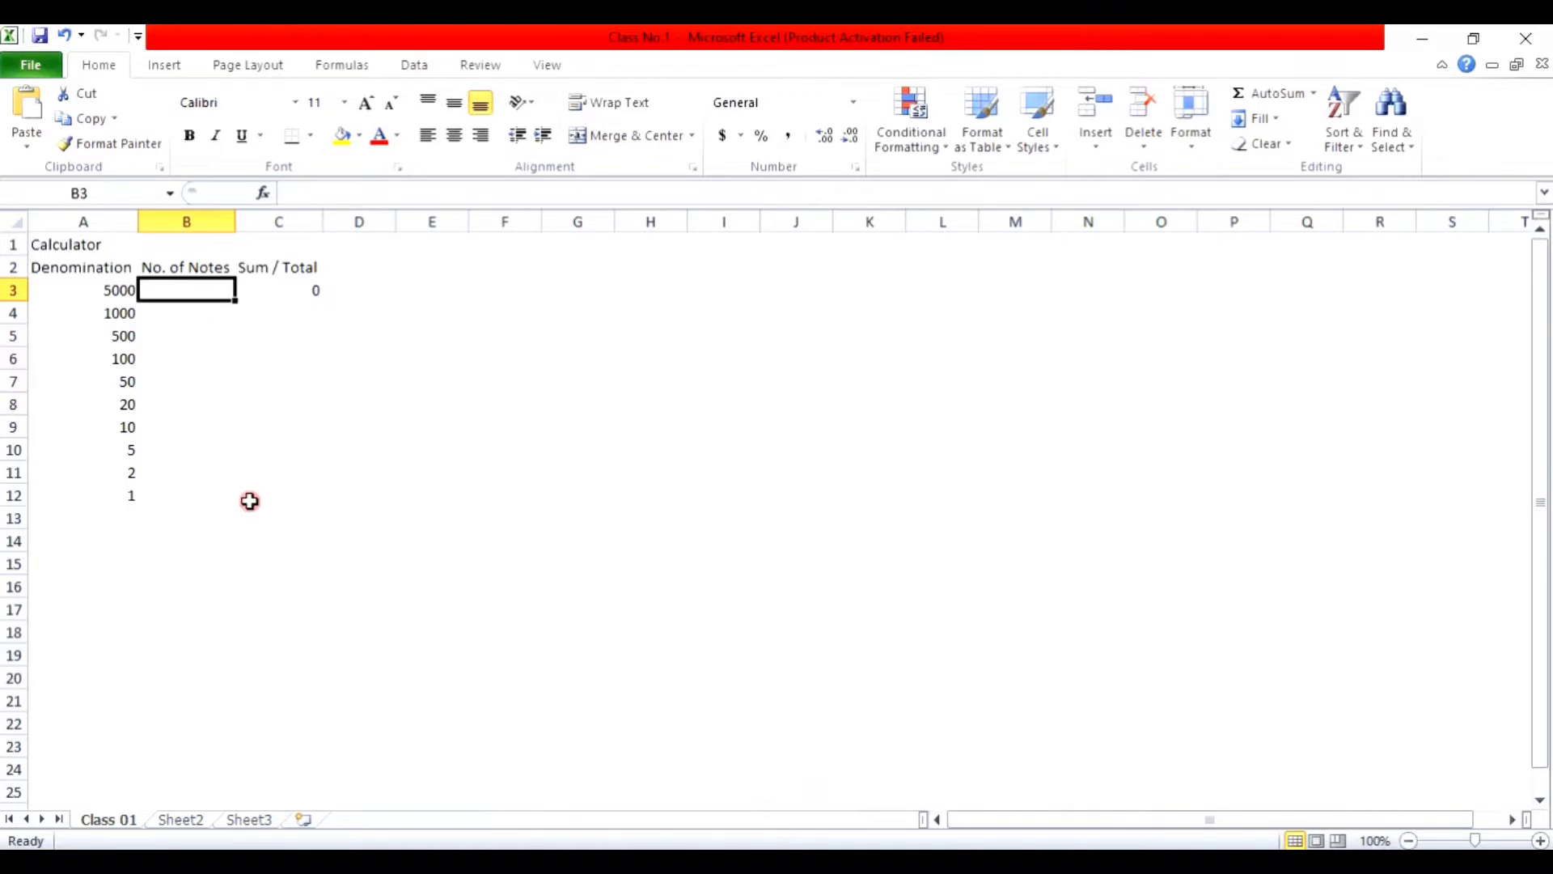
pyautogui.write('1')
pyautogui.press('Return')
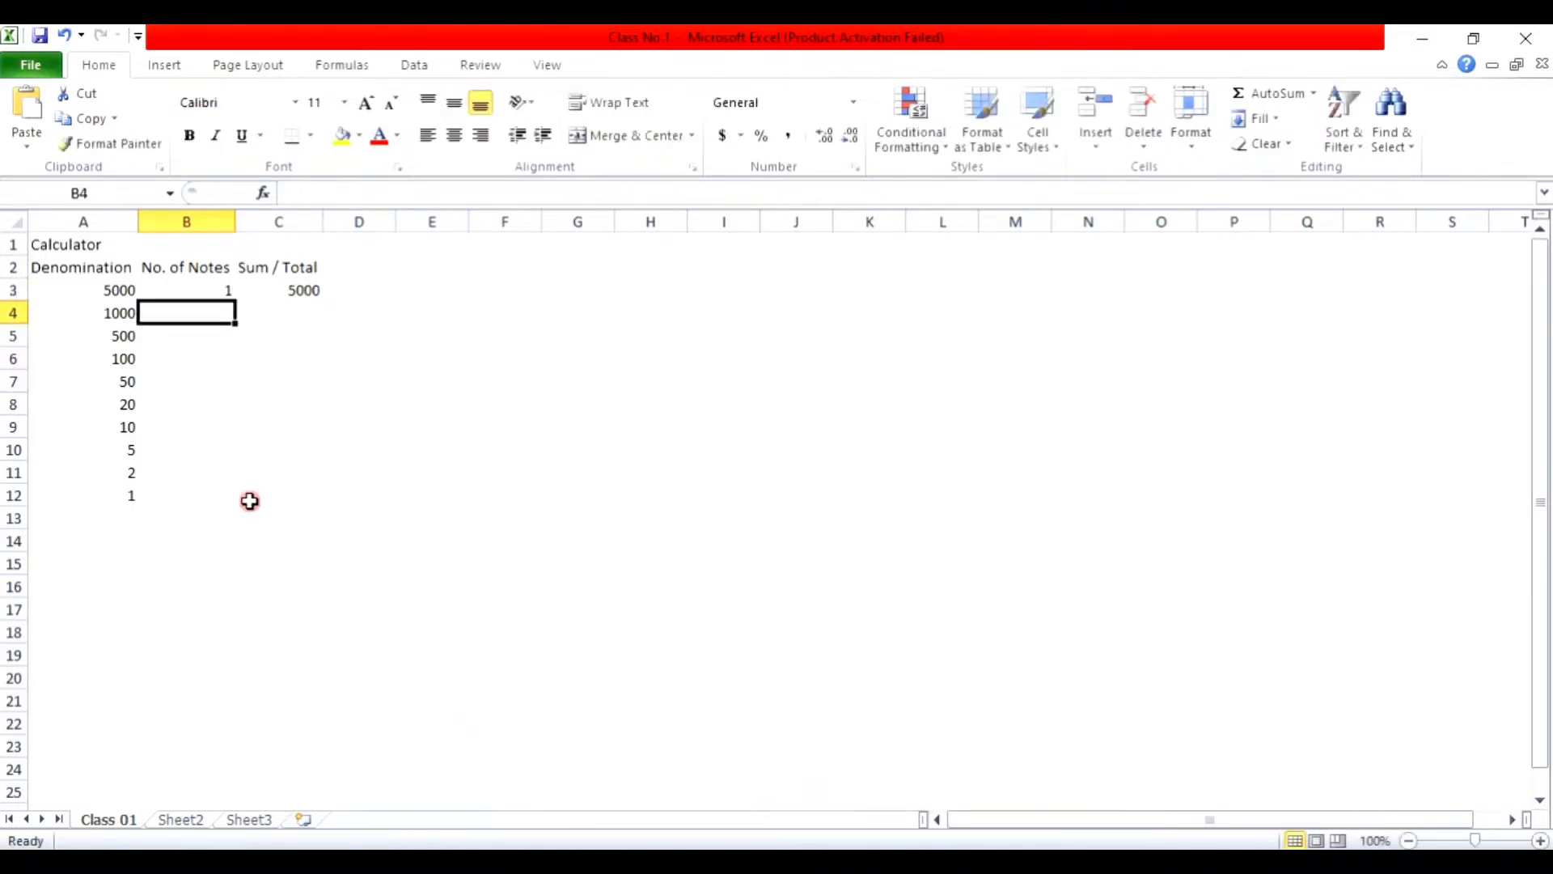
pyautogui.press('Up')
pyautogui.write('2')
pyautogui.press('Return')
pyautogui.press('Up')
pyautogui.write('3')
pyautogui.press('Return')
pyautogui.press('Up')
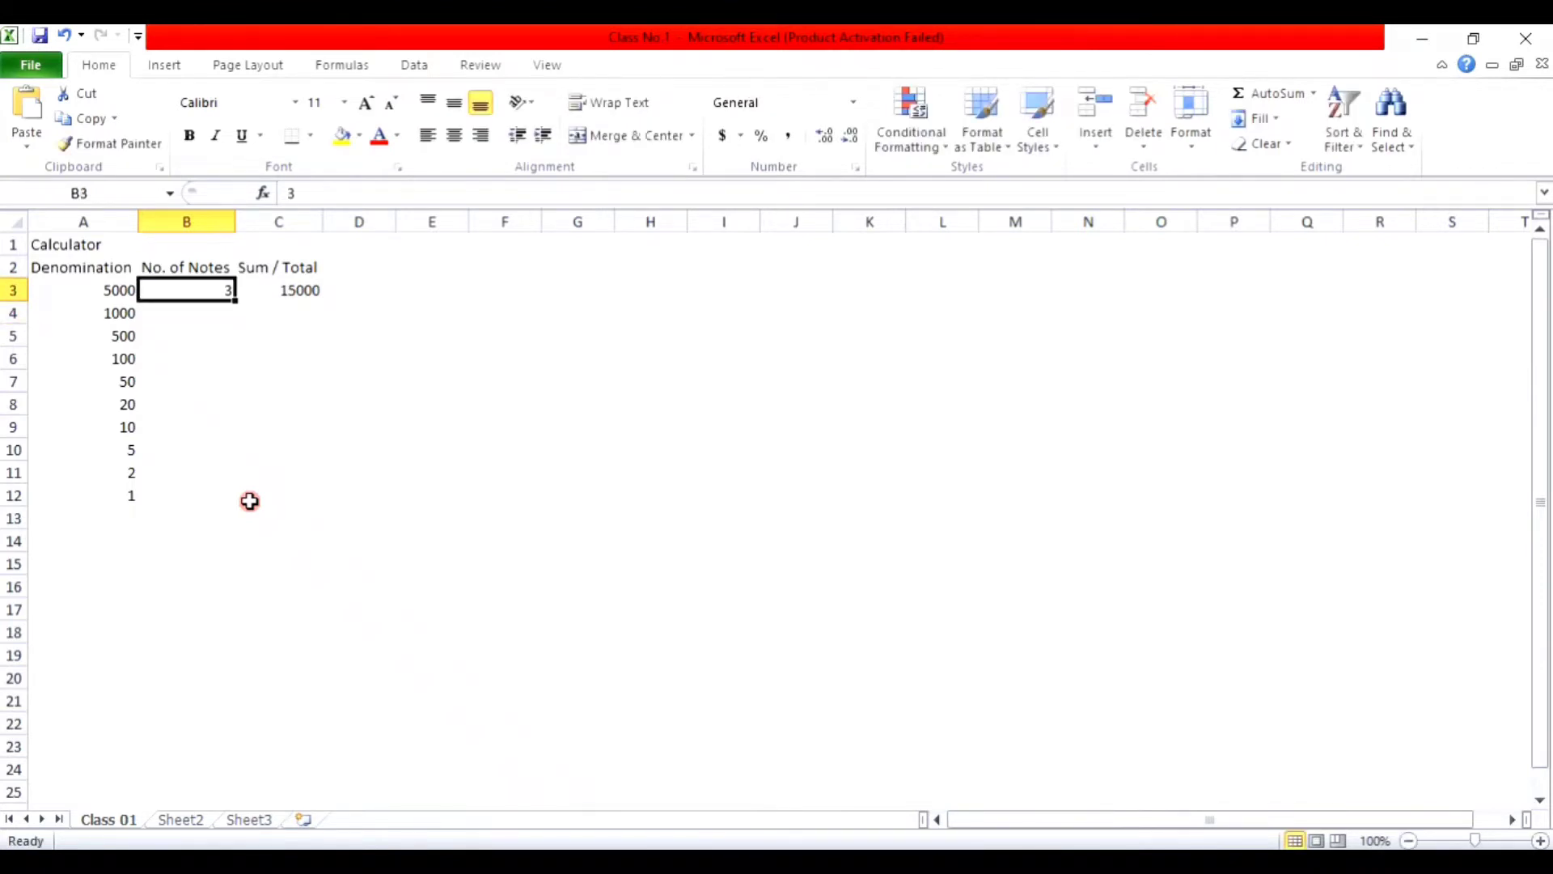
pyautogui.press('BackSpace')
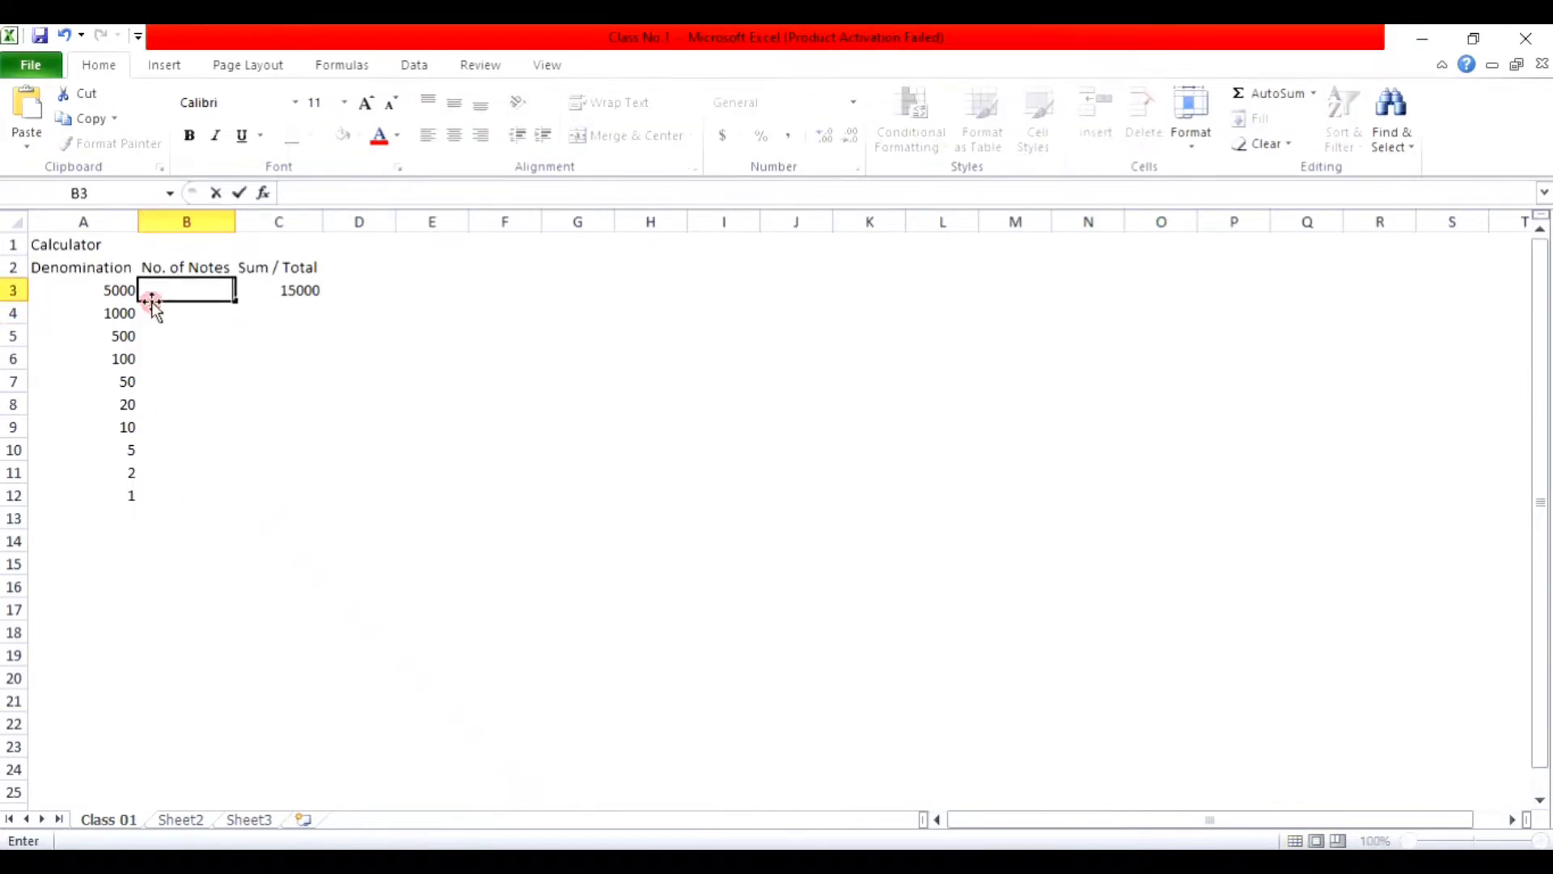
pyautogui.click(180, 311)
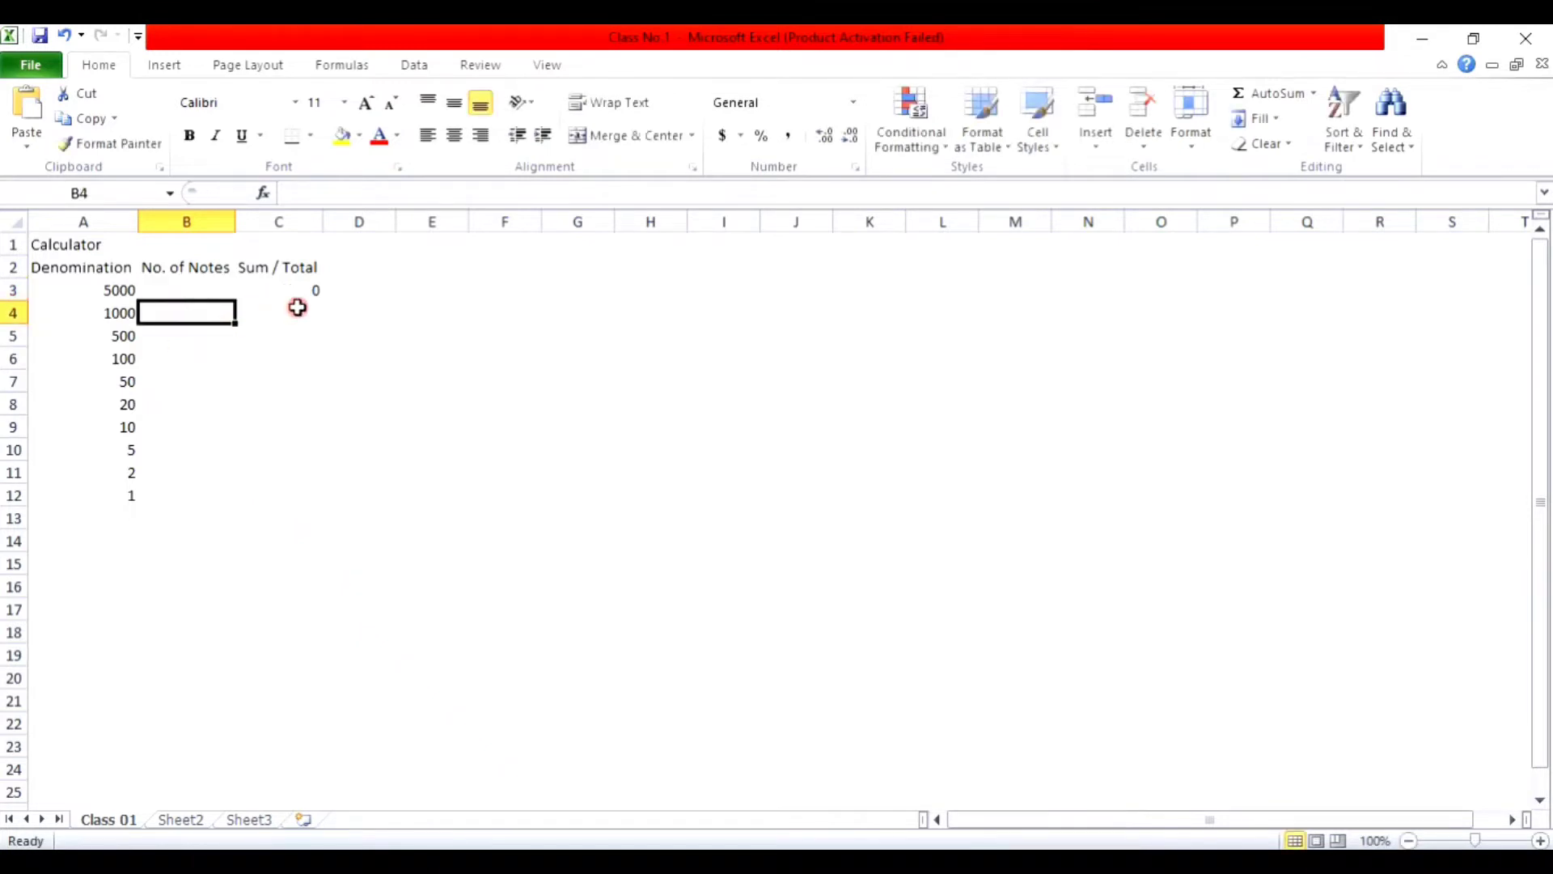
pyautogui.click(297, 291)
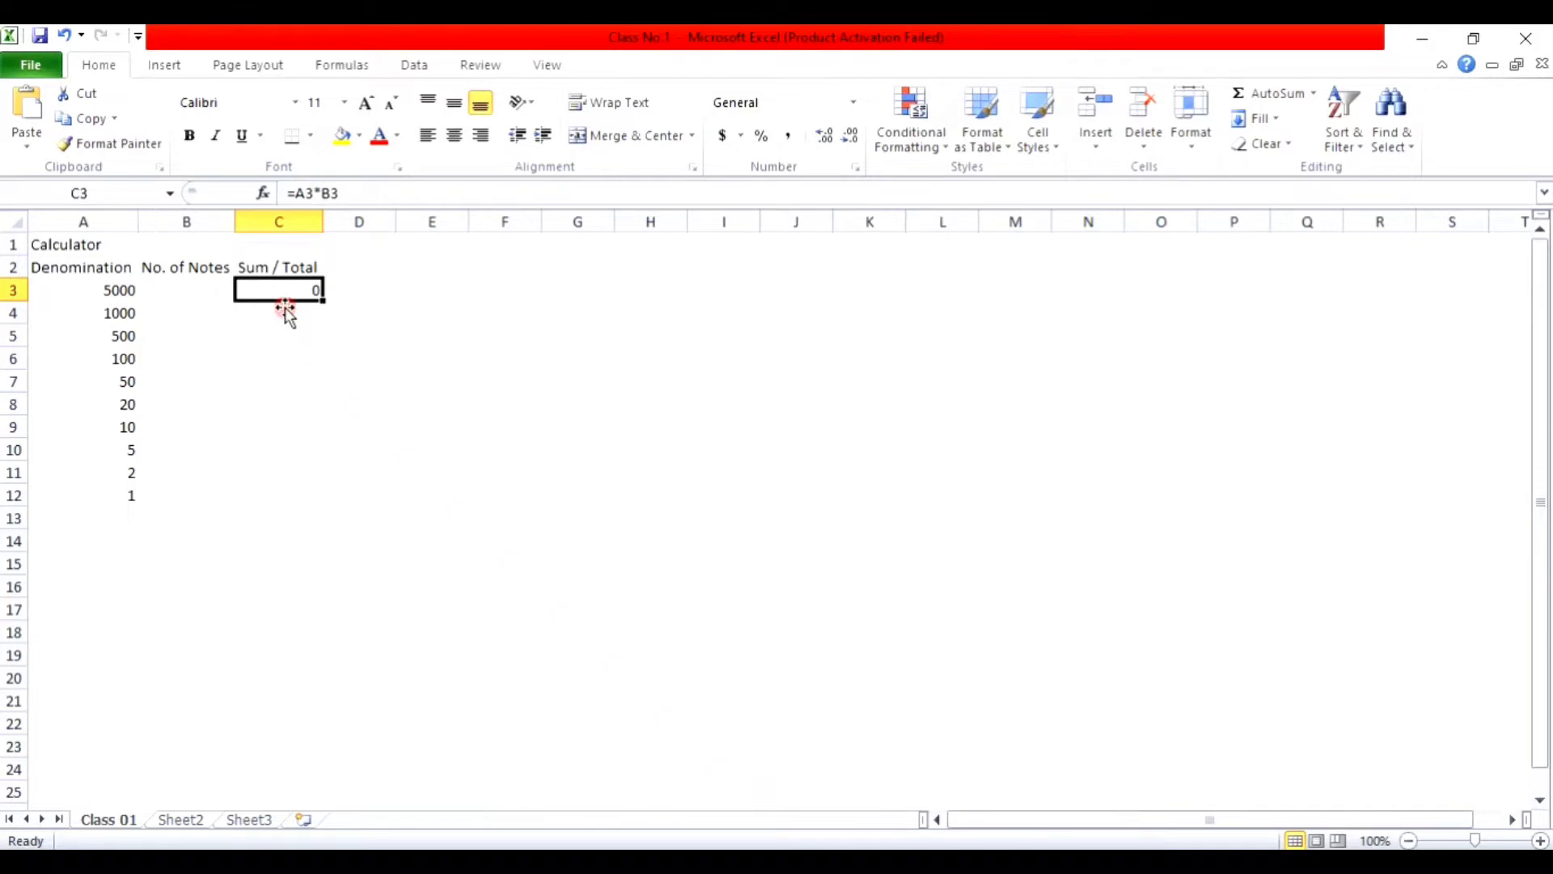
# Step: Enter the formula =A4*B4 in C4 for the 1000-note total
pyautogui.click(284, 309)
pyautogui.write('=')
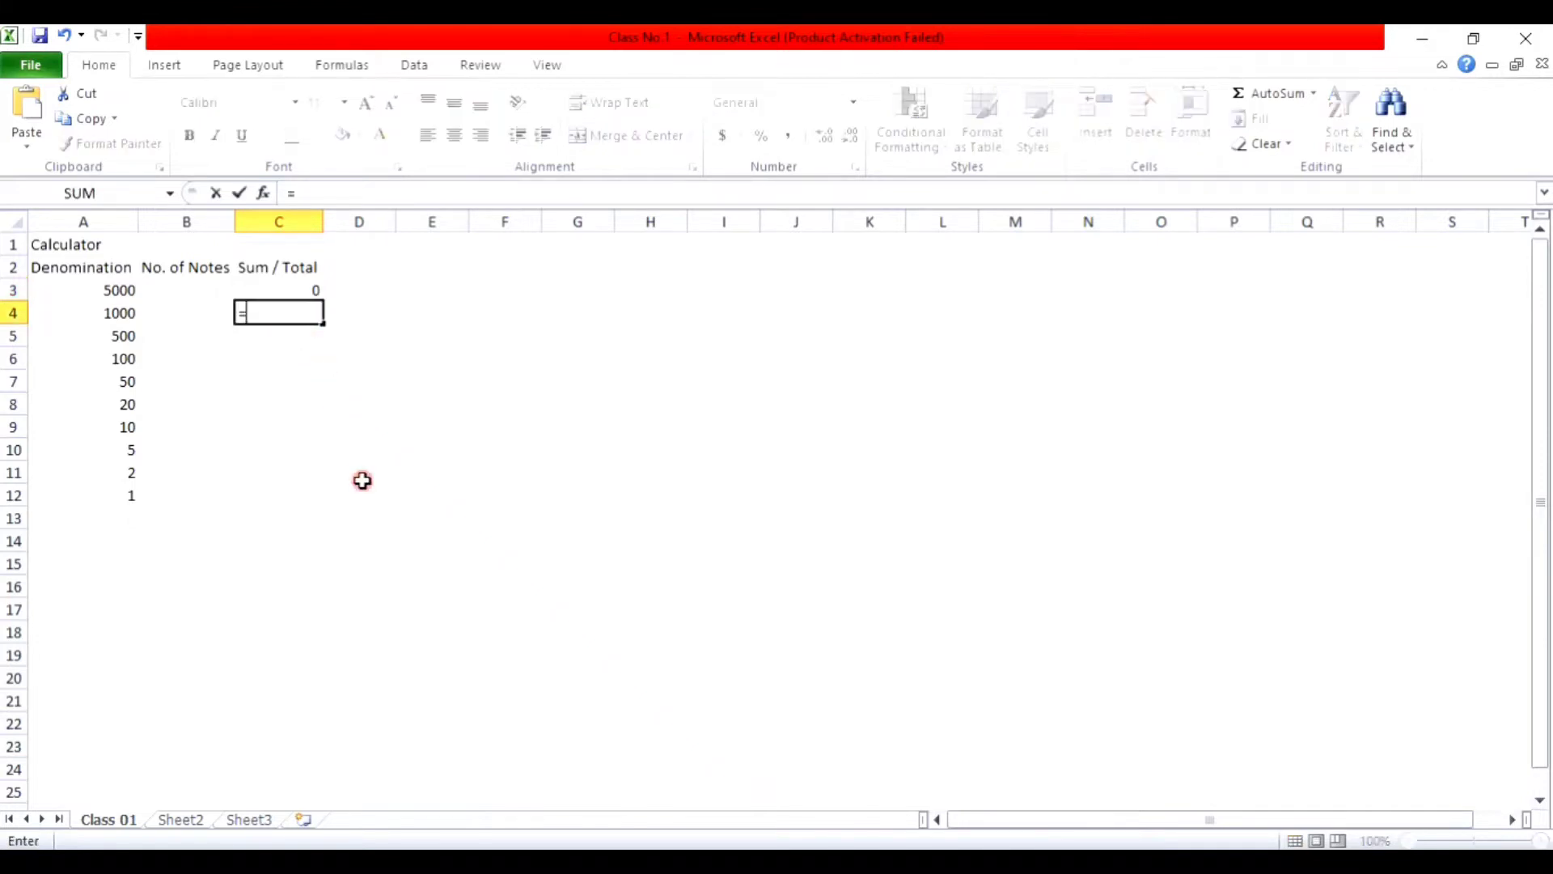
pyautogui.click(73, 308)
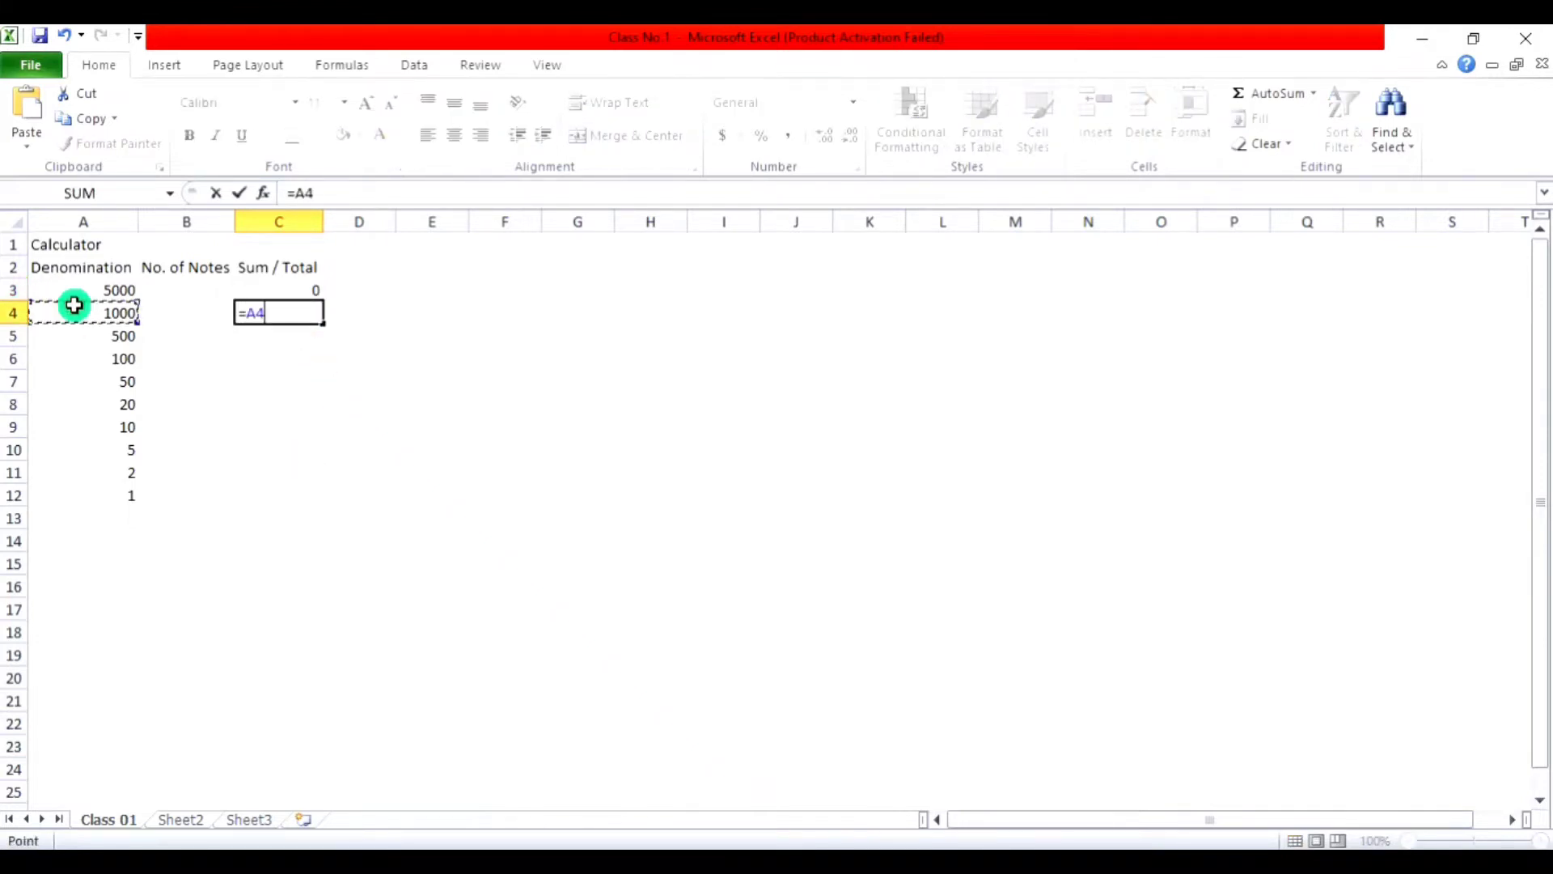
pyautogui.write('*')
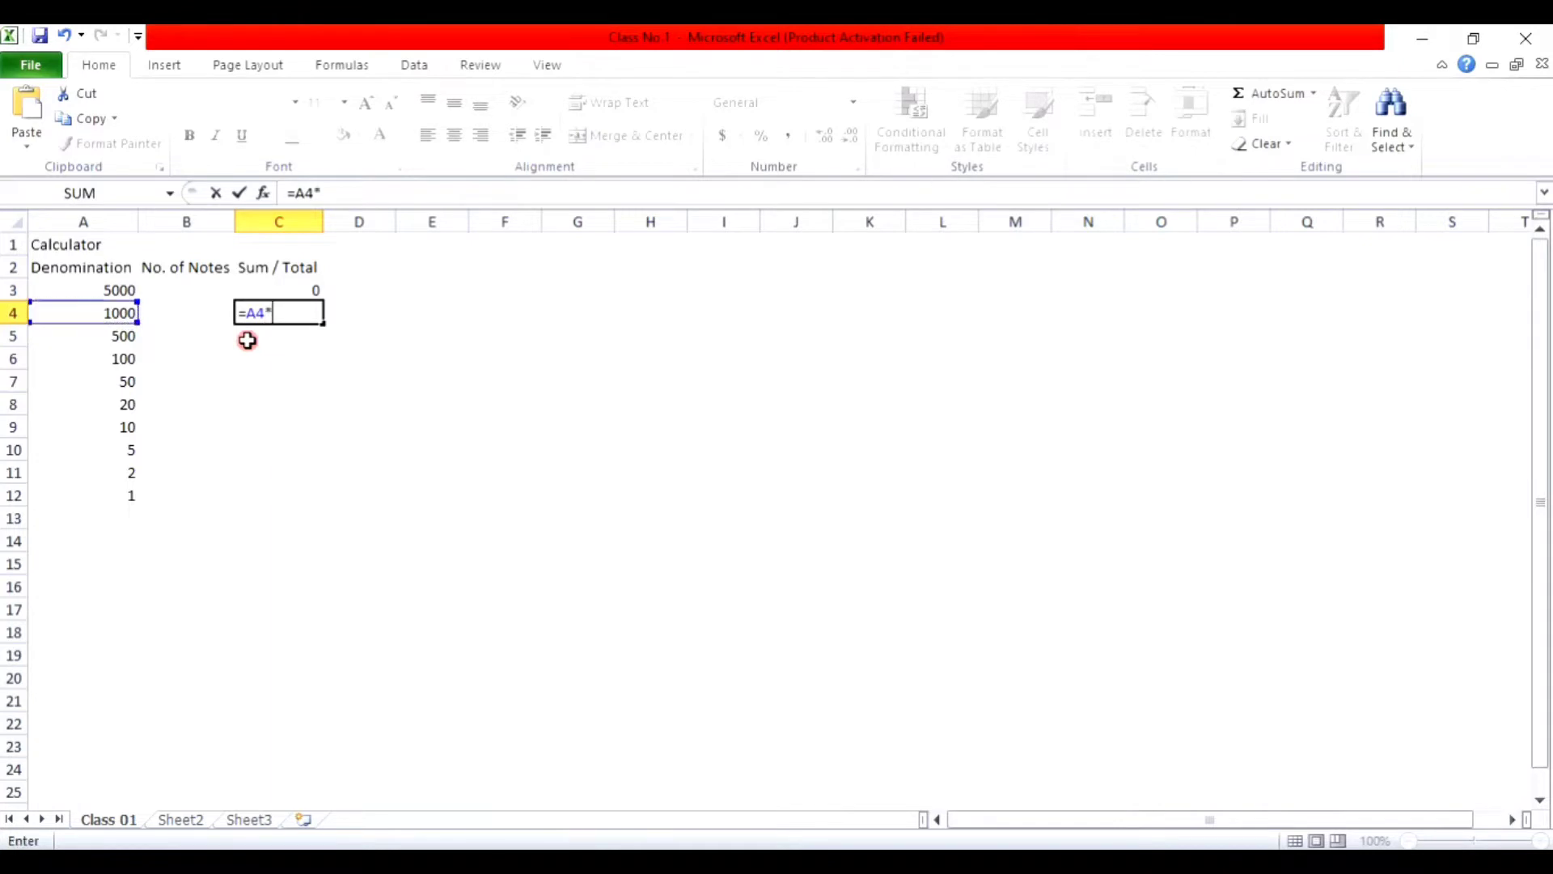
pyautogui.click(201, 313)
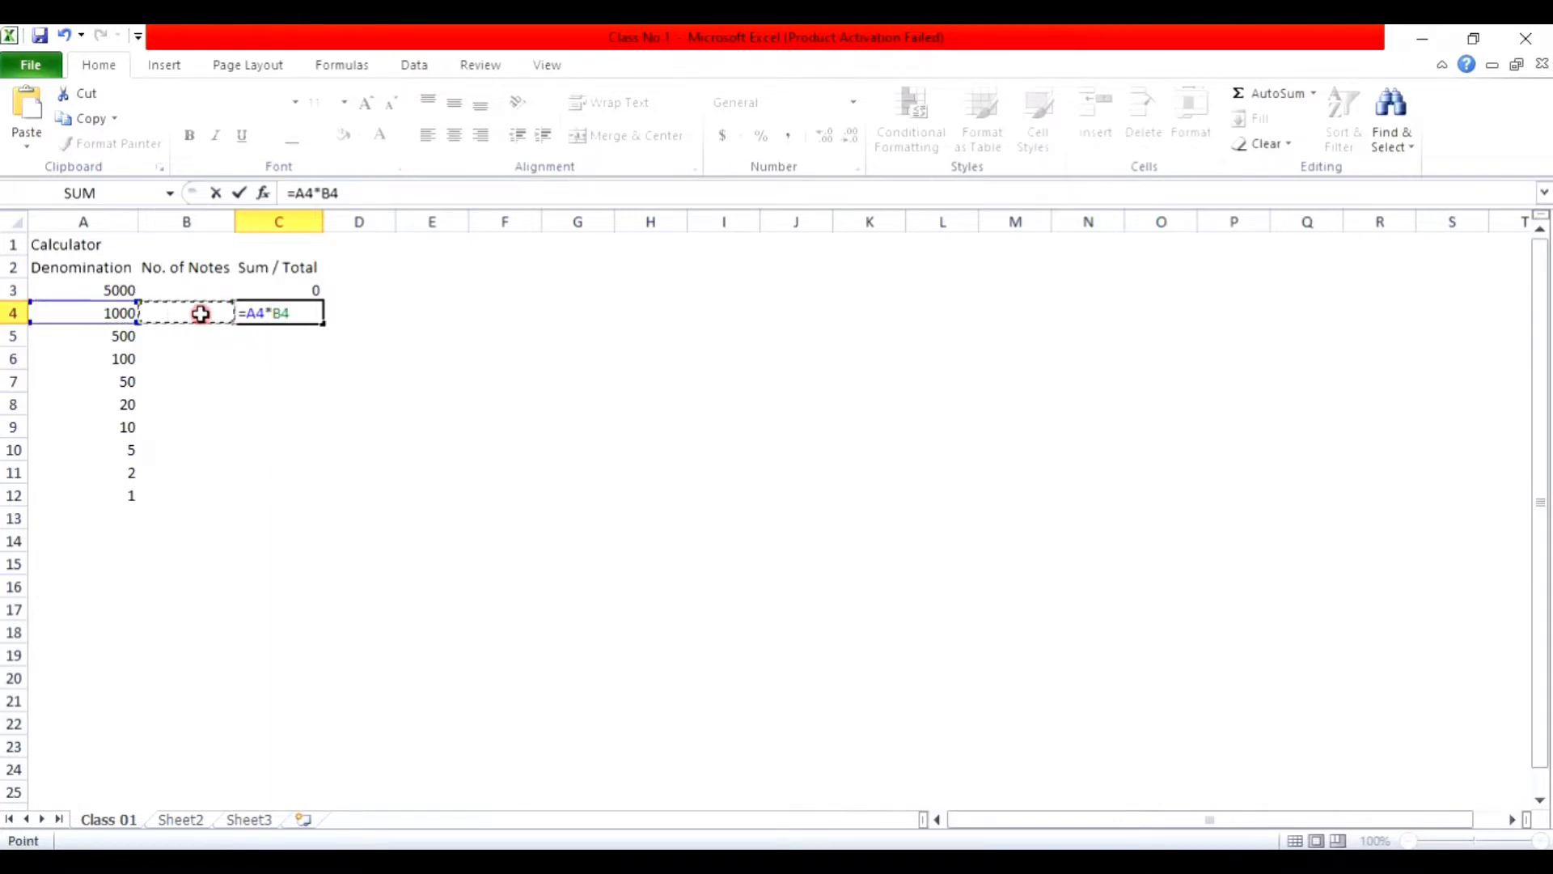
pyautogui.press('Return')
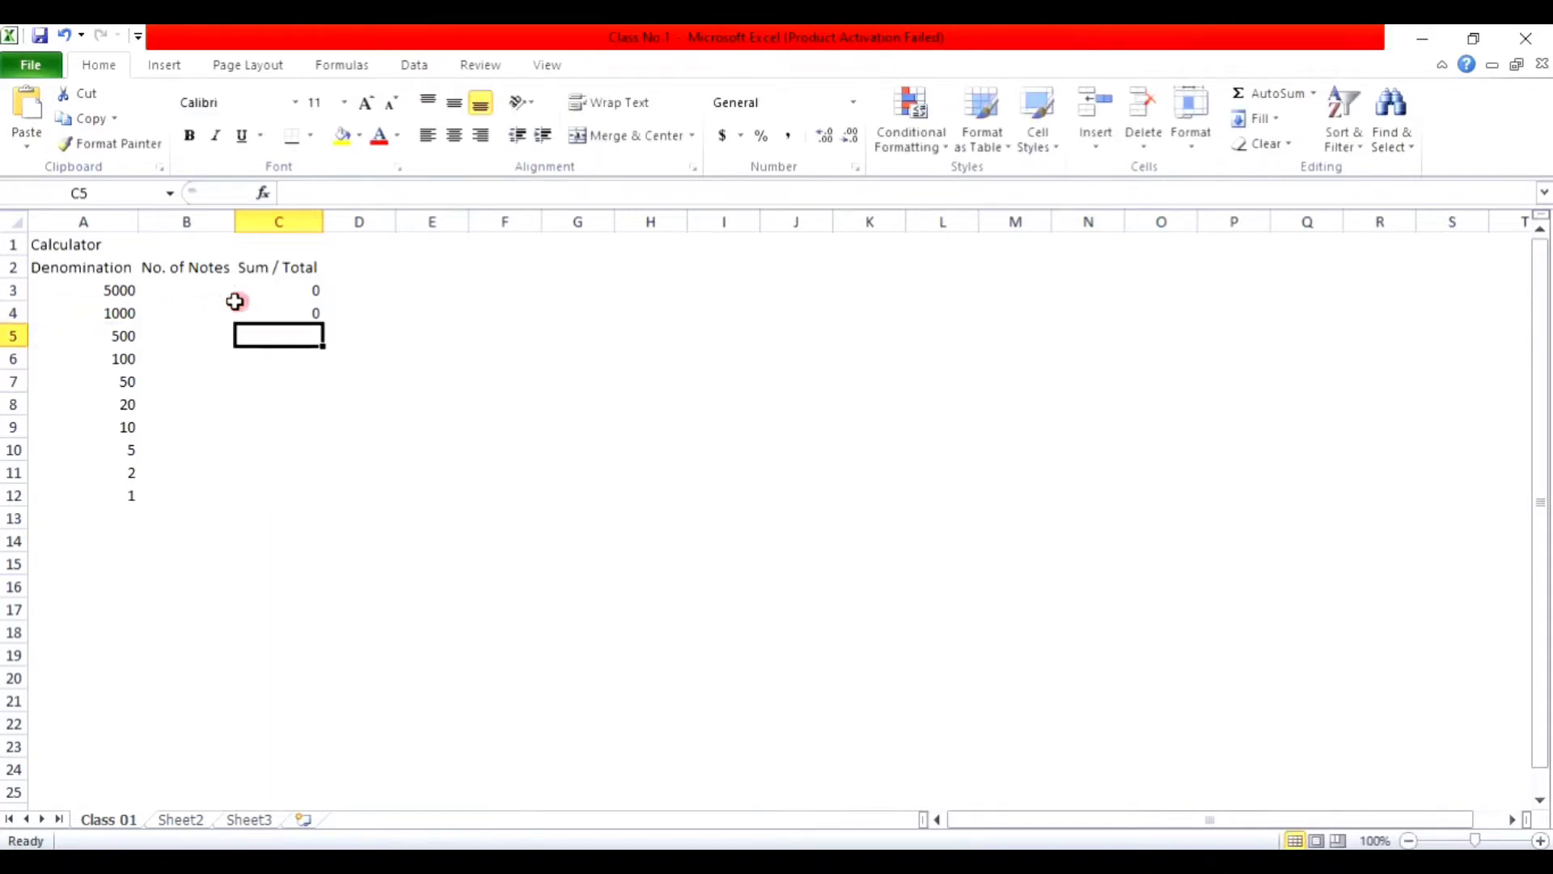
pyautogui.click(300, 294)
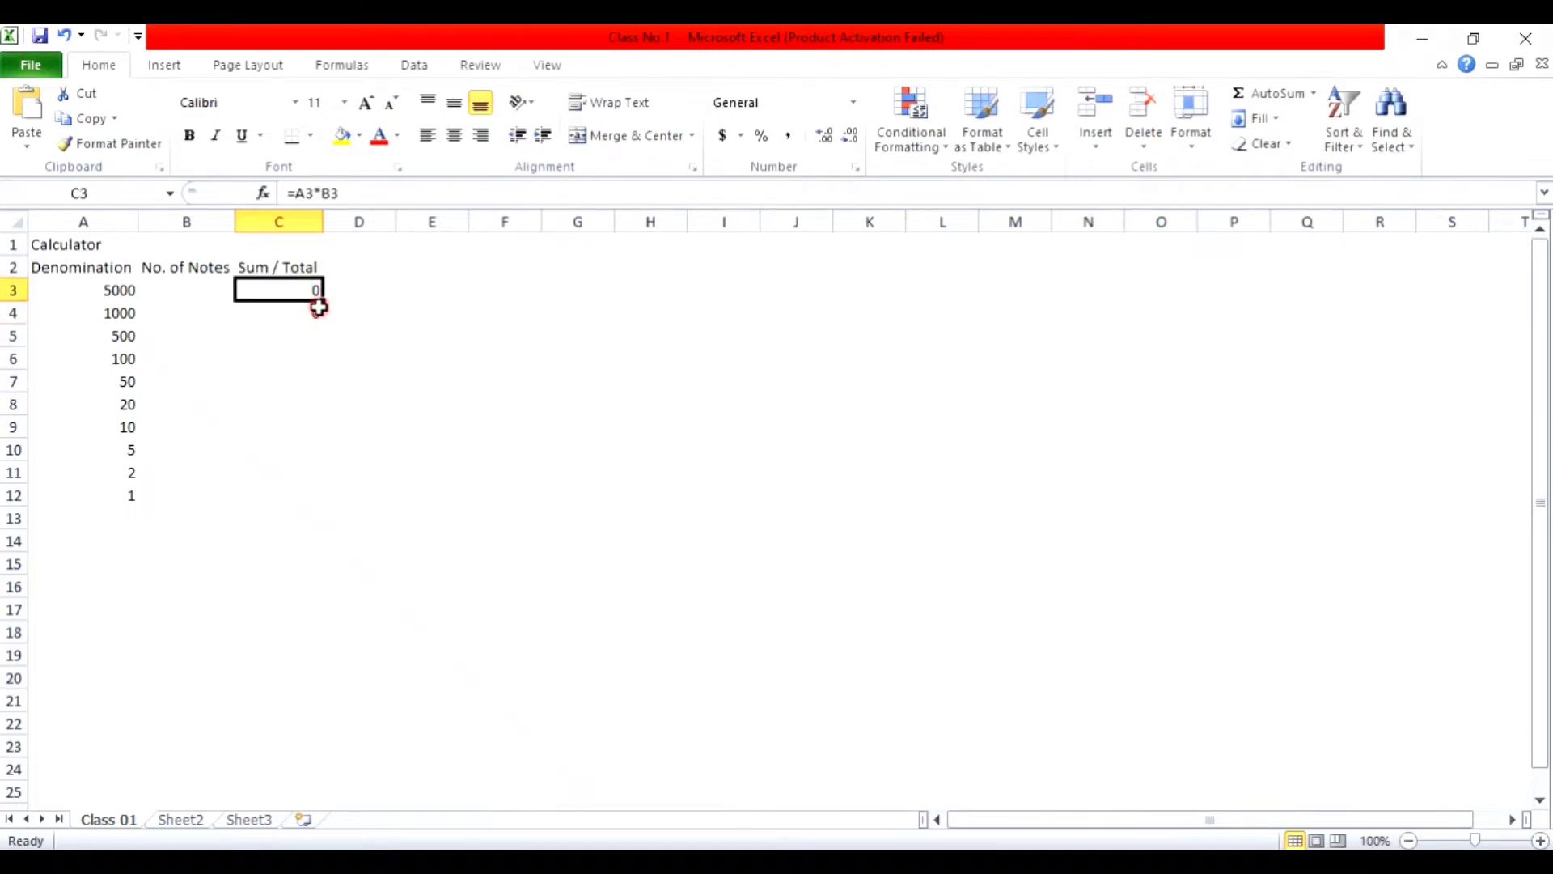
# Step: Fill C3's formula down to C12 and check the copied formulas
pyautogui.moveTo(324, 299); pyautogui.dragTo(318, 499)
pyautogui.click(301, 335)
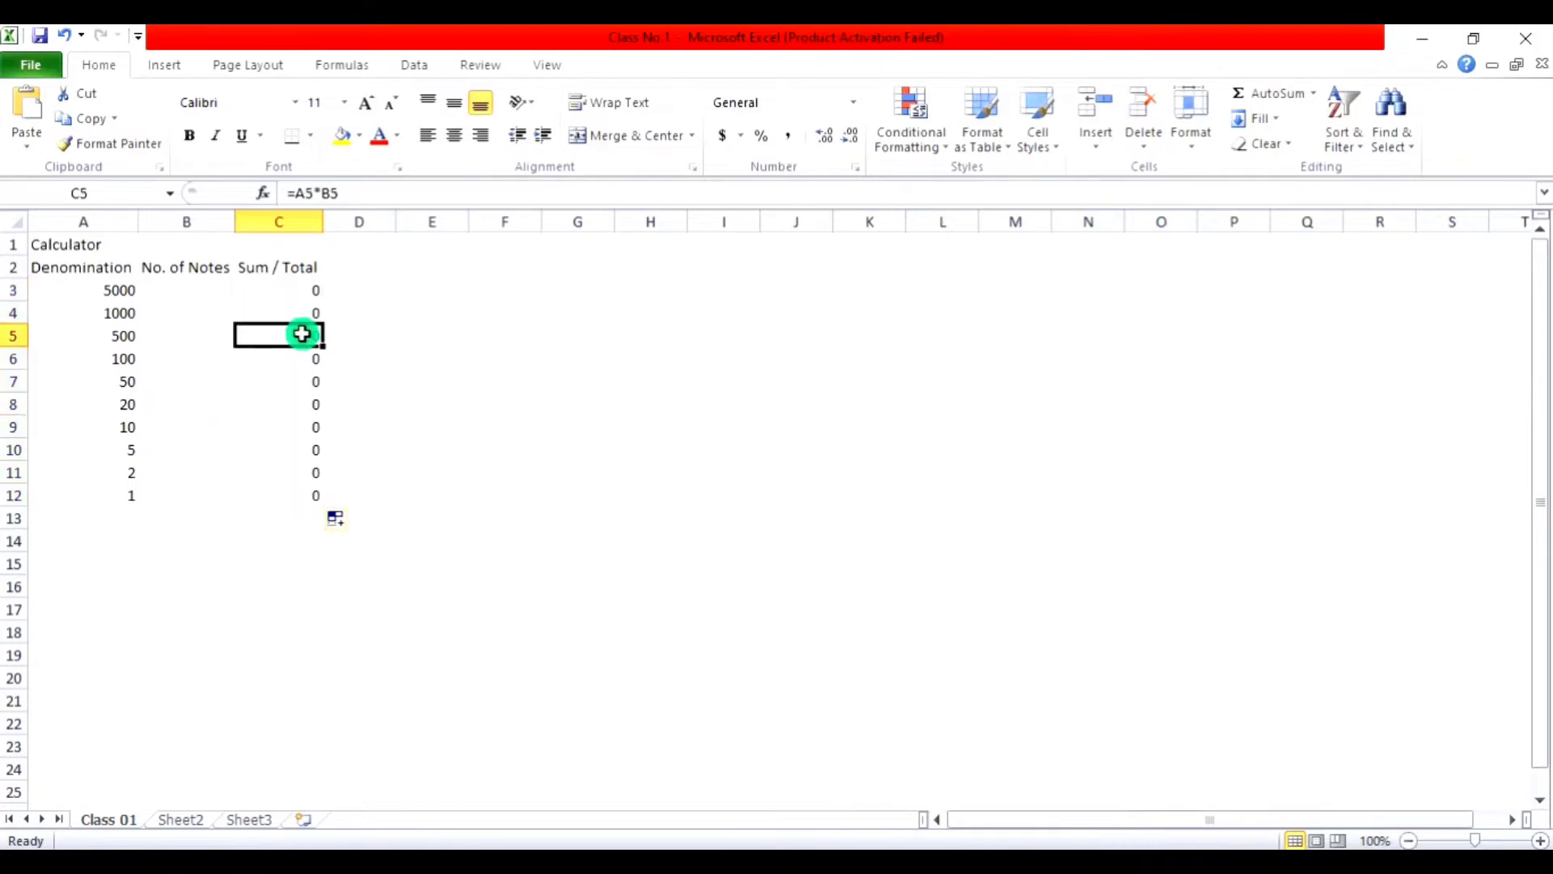
pyautogui.click(291, 312)
pyautogui.click(291, 336)
pyautogui.click(298, 378)
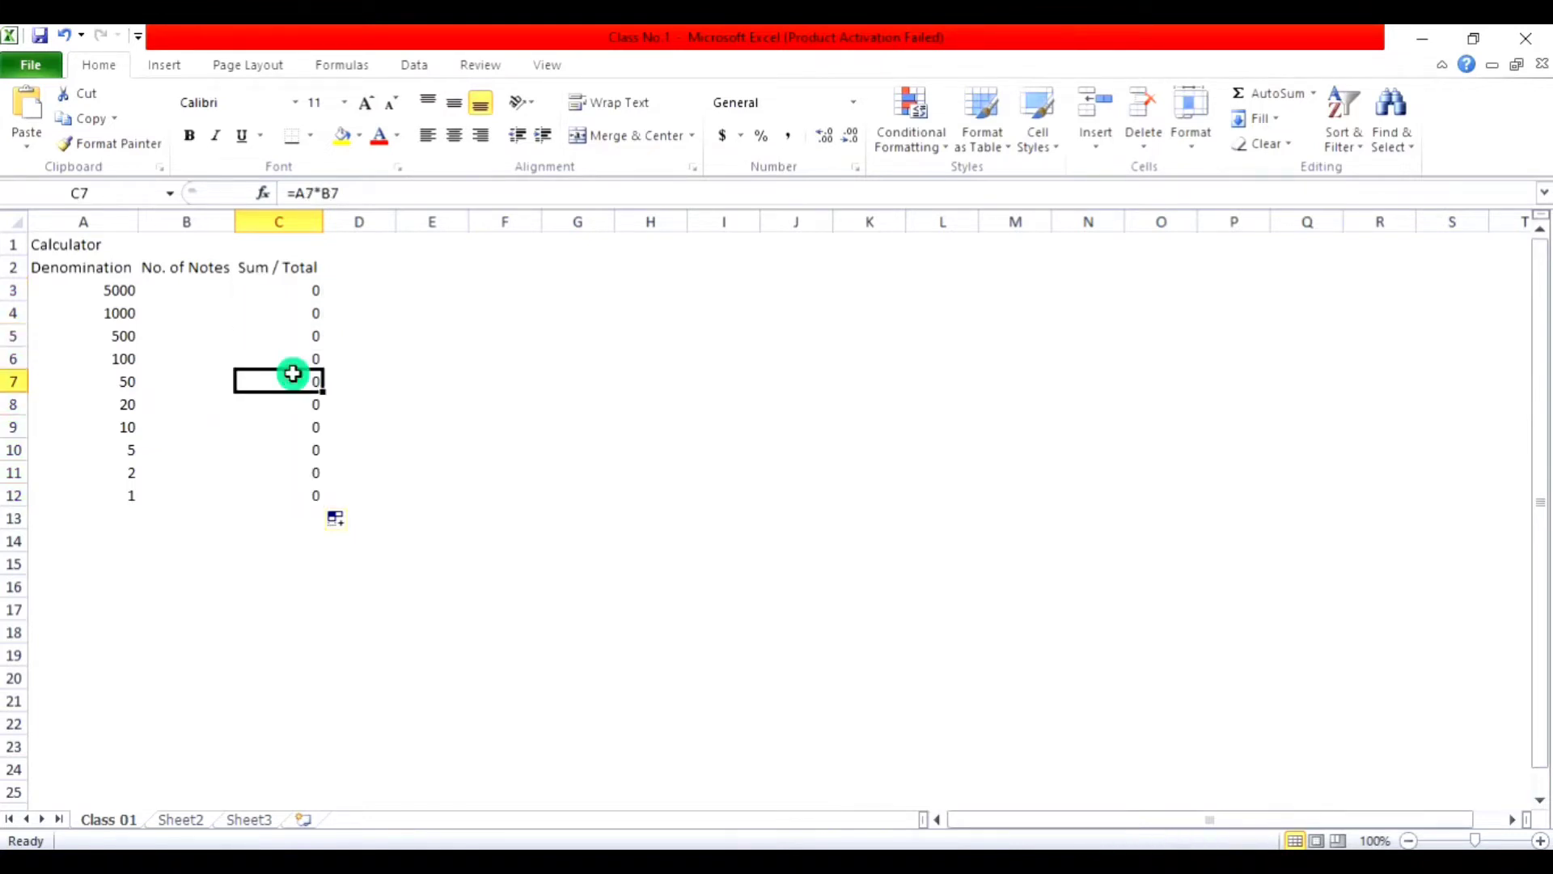
pyautogui.click(292, 402)
pyautogui.click(295, 427)
pyautogui.click(288, 449)
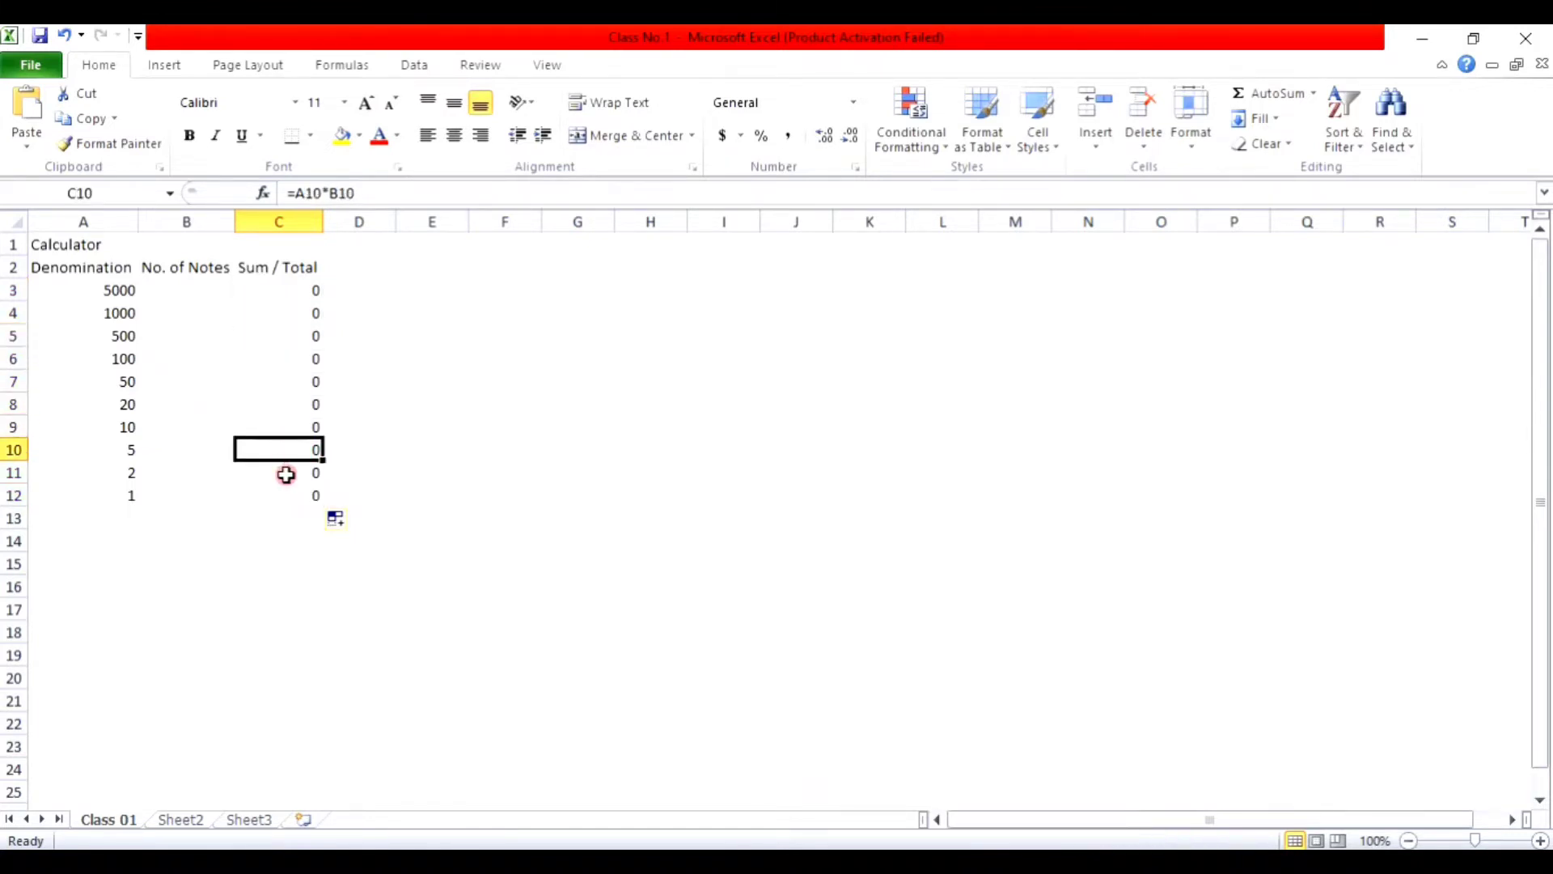
pyautogui.click(284, 473)
pyautogui.click(284, 494)
# Step: Delete C8's formula, then refill C8 from C7 with the fill handle
pyautogui.click(296, 408)
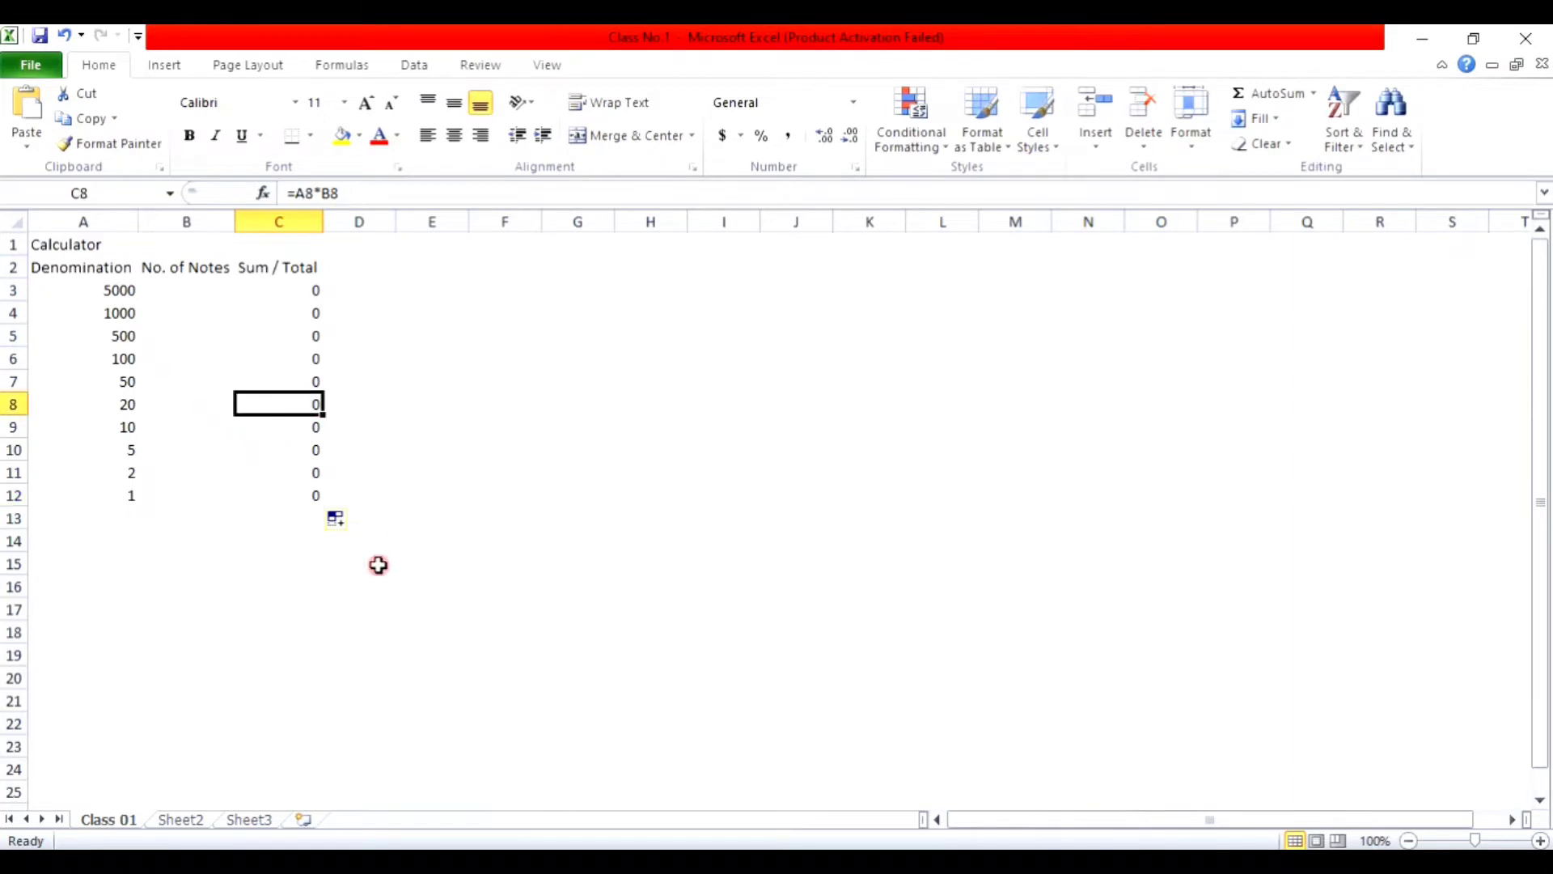
pyautogui.press('Delete')
pyautogui.click(314, 356)
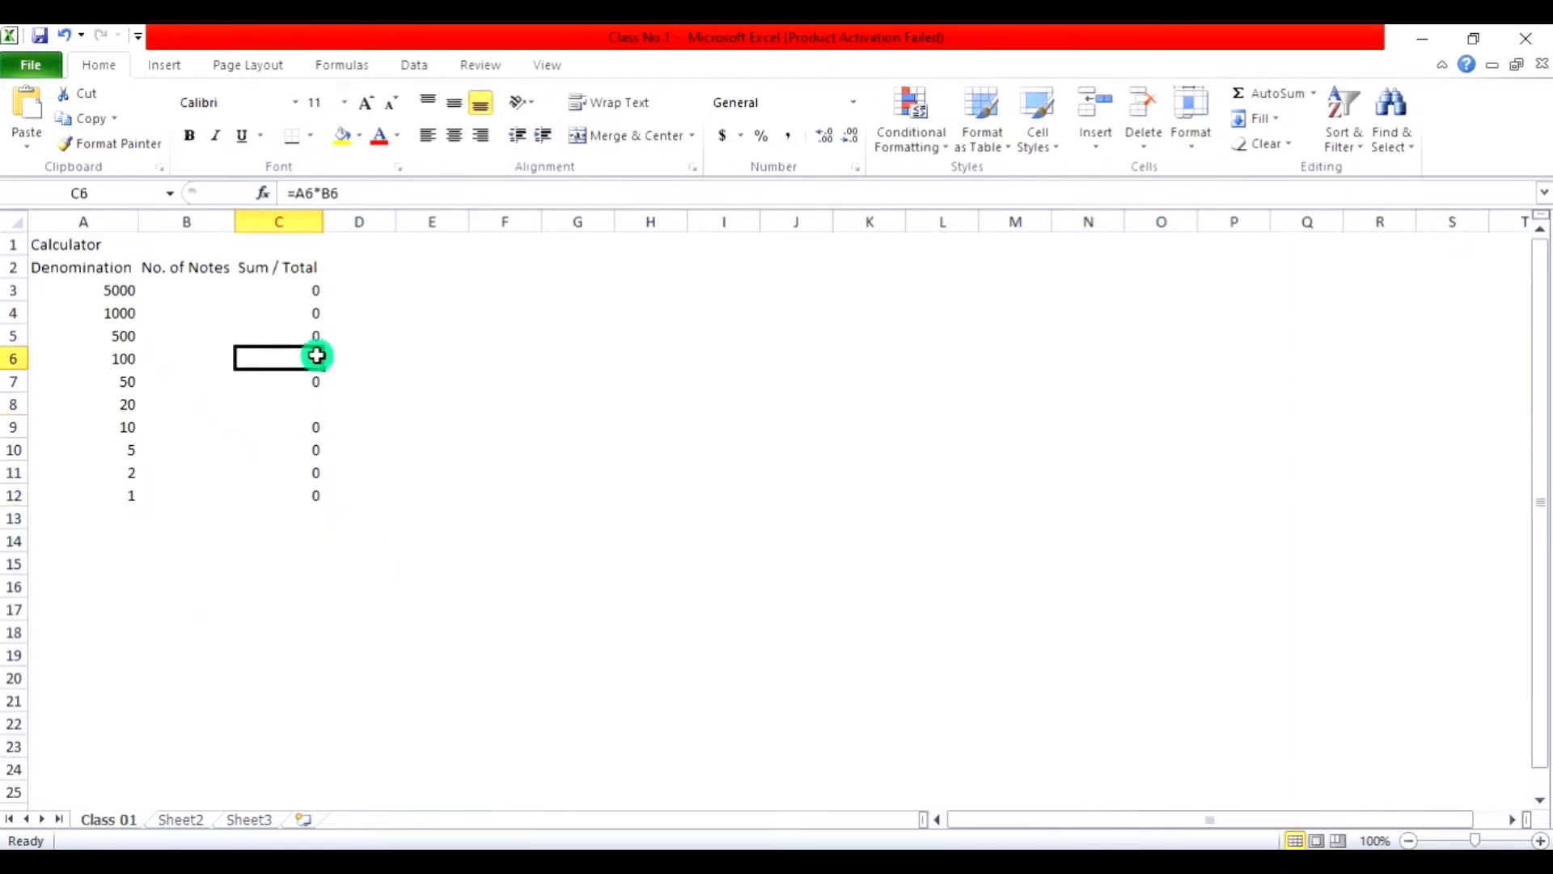
pyautogui.click(294, 293)
pyautogui.click(303, 404)
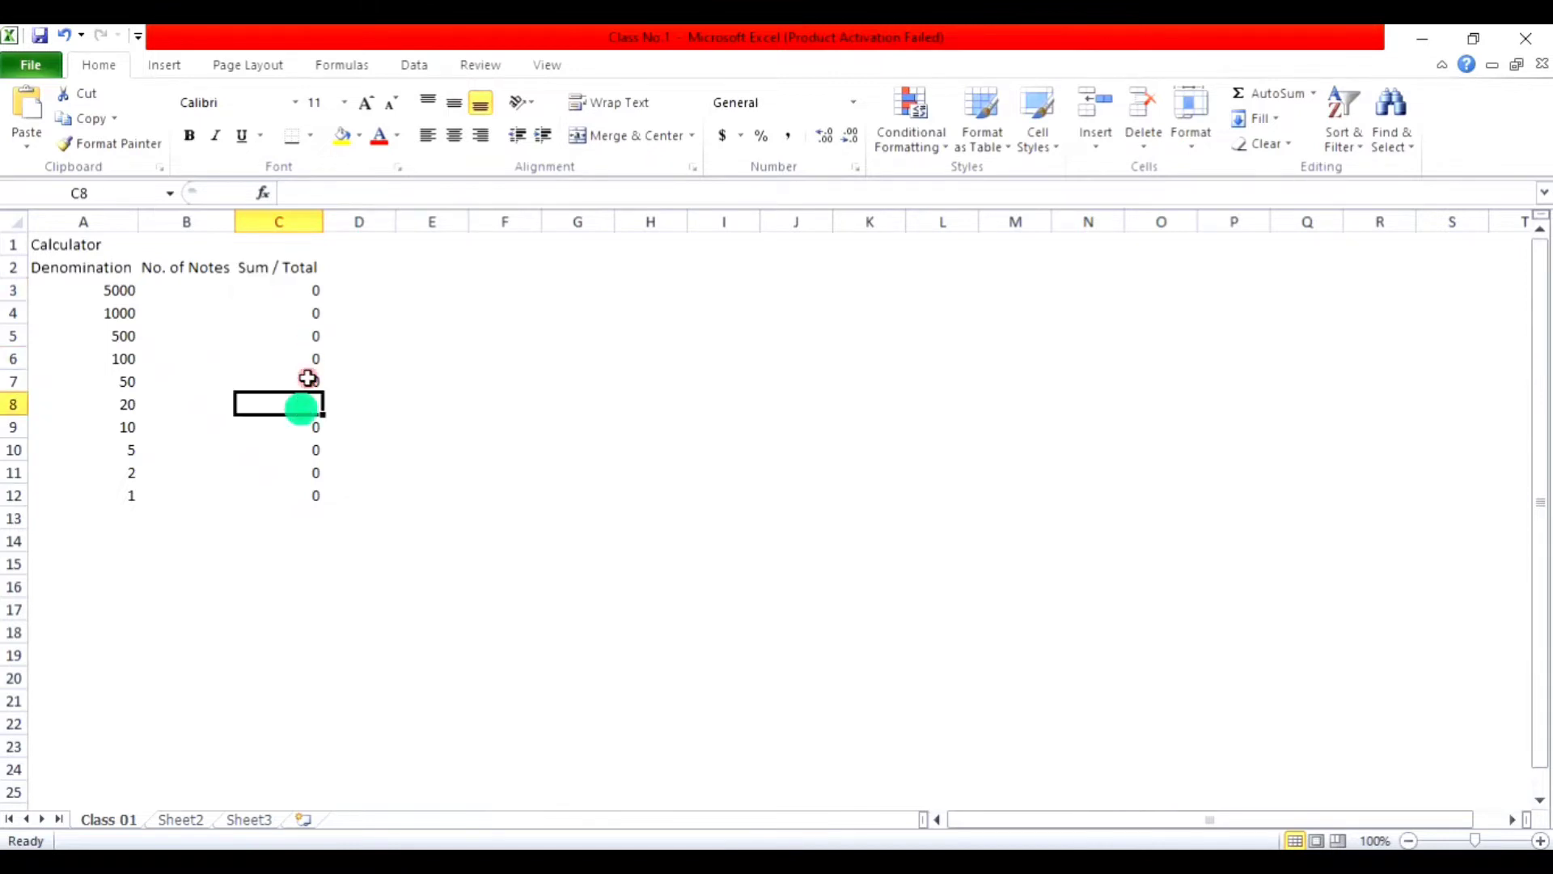
pyautogui.click(307, 336)
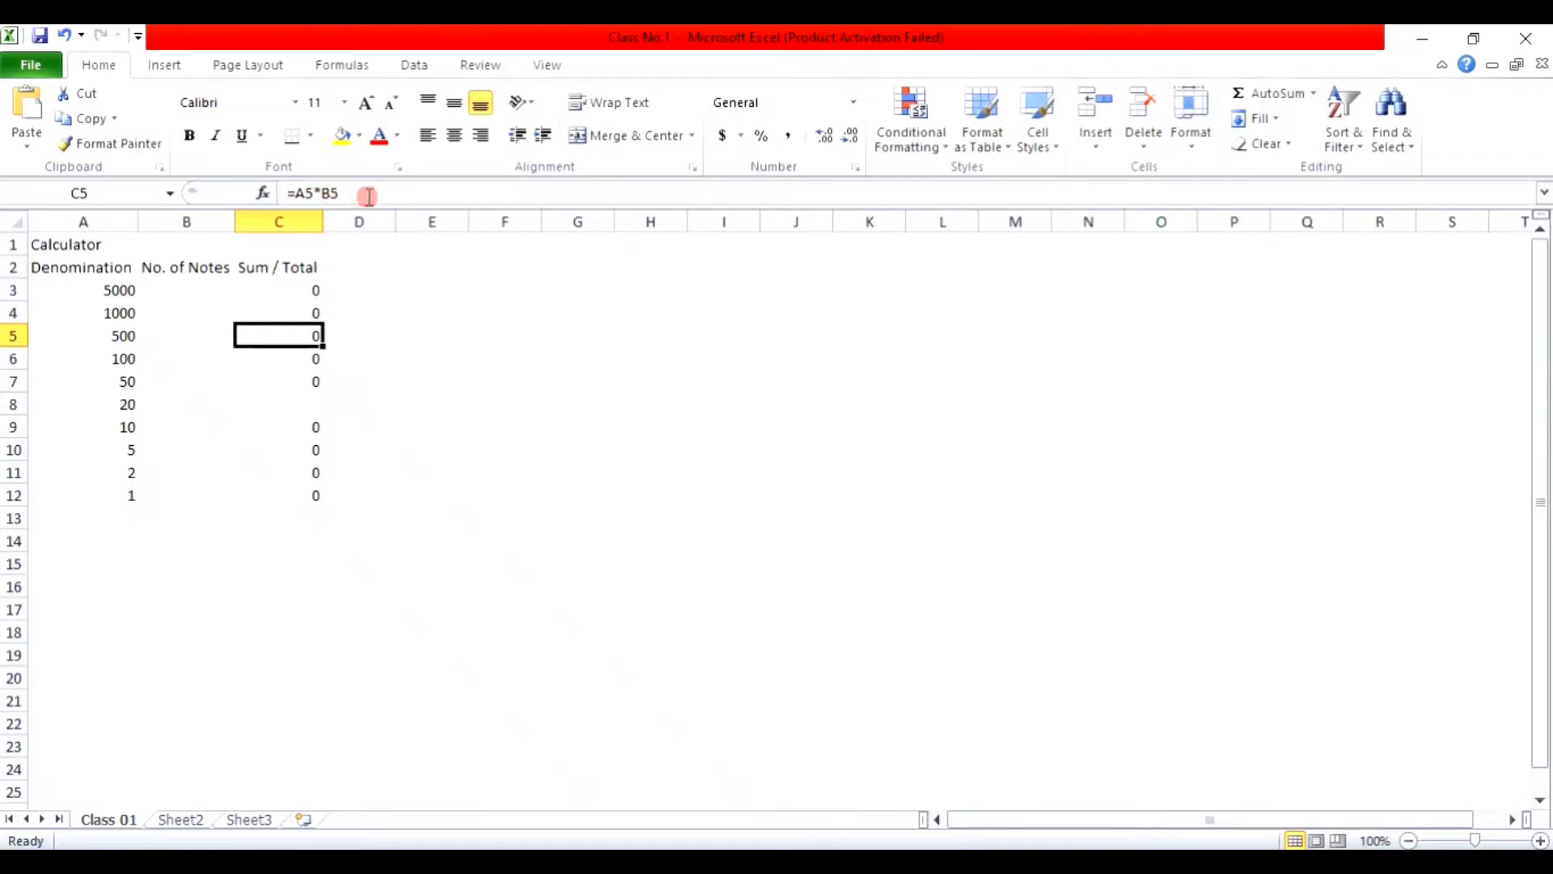
pyautogui.click(305, 404)
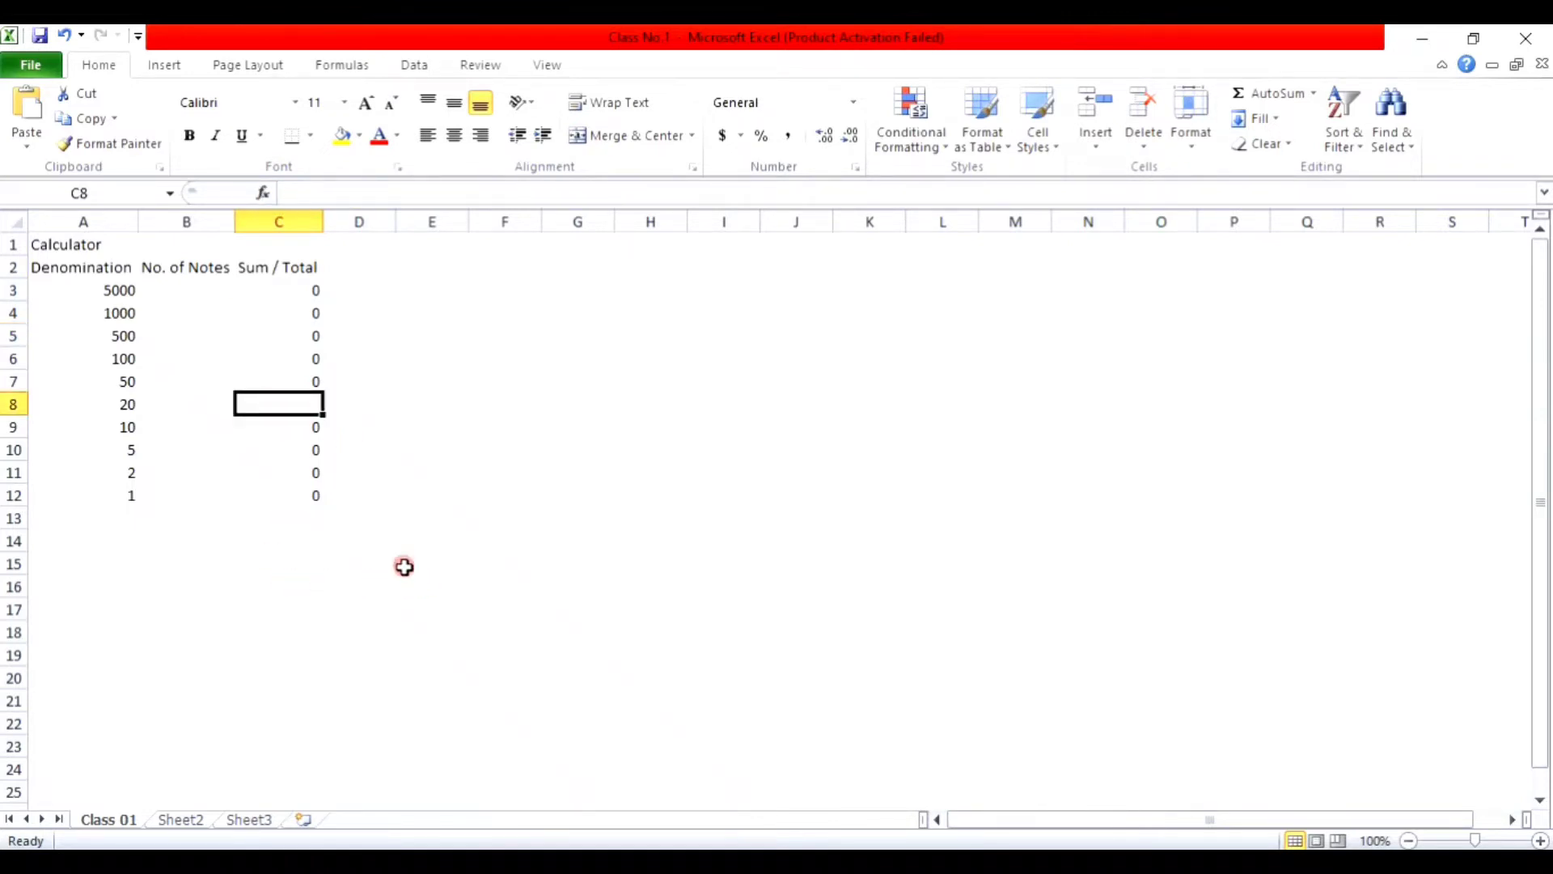
pyautogui.click(317, 382)
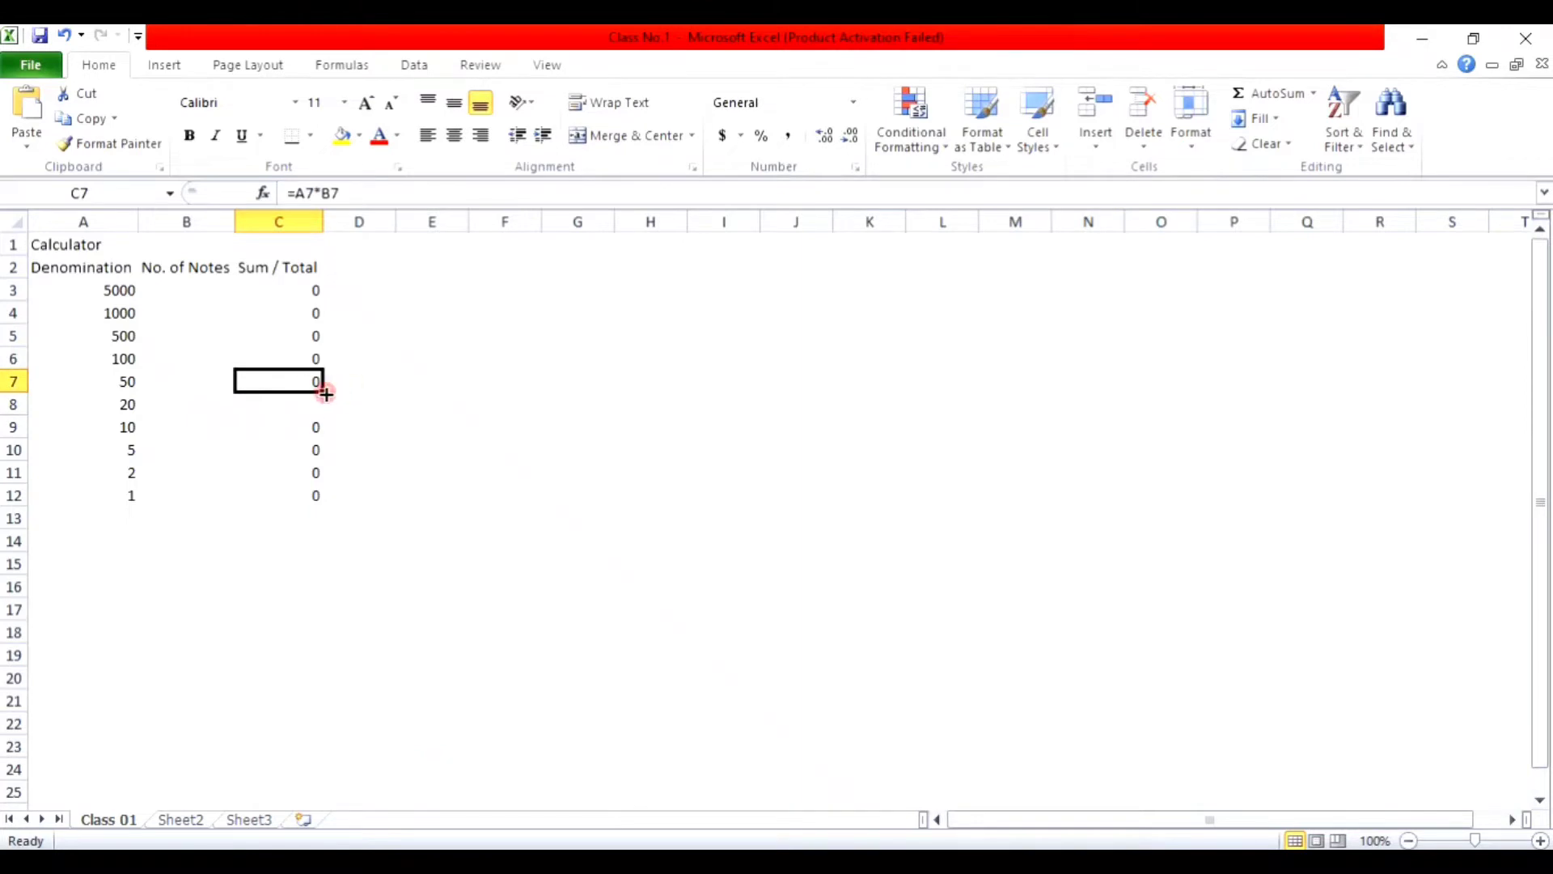
pyautogui.moveTo(325, 393); pyautogui.dragTo(321, 410)
pyautogui.click(310, 454)
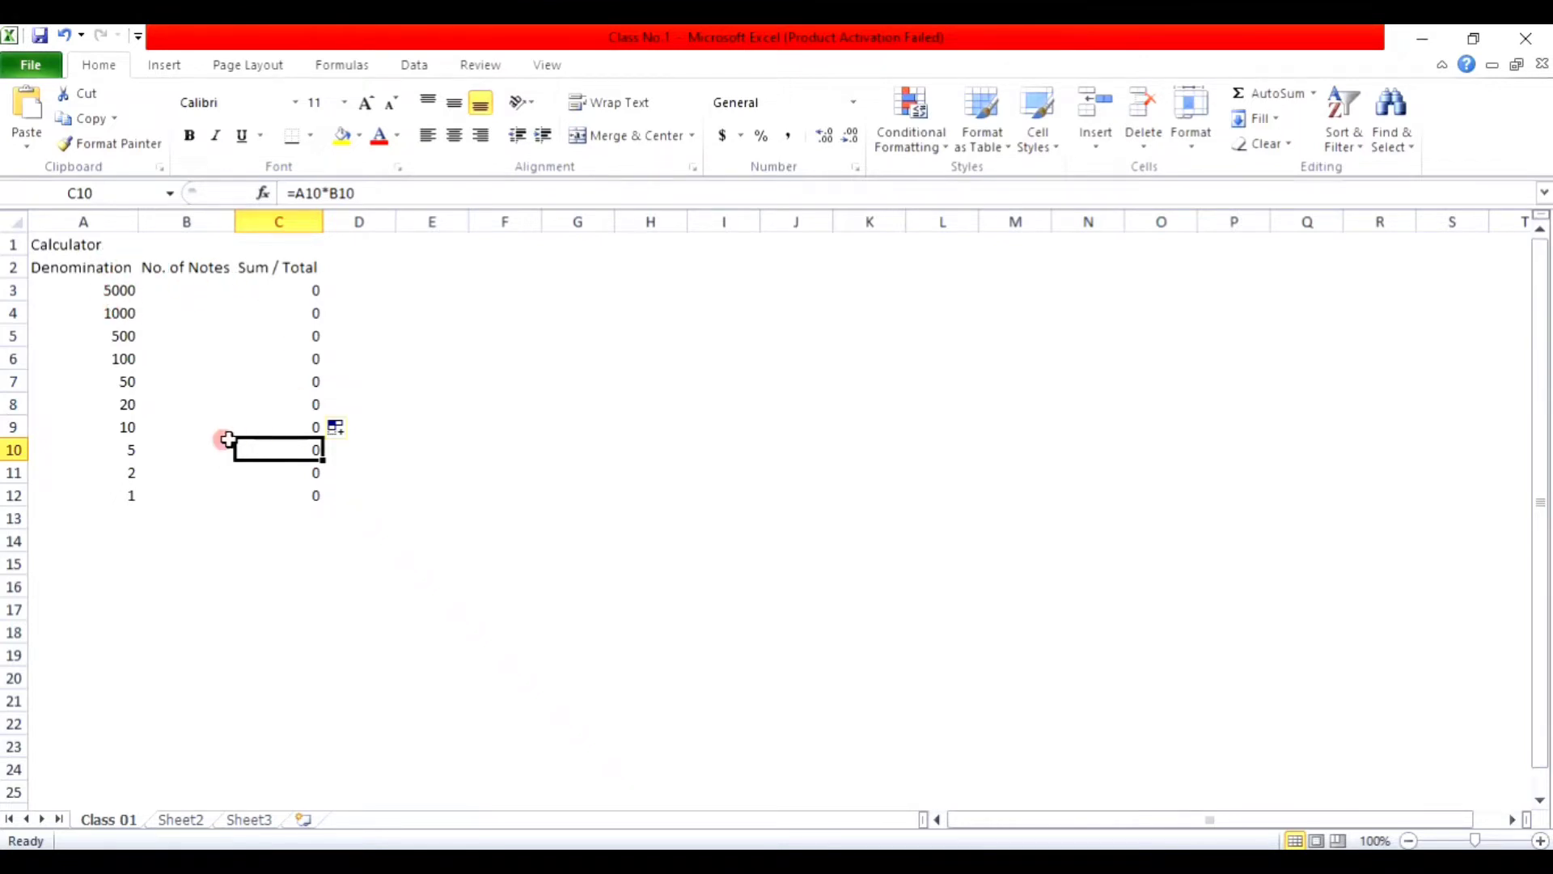
pyautogui.click(291, 525)
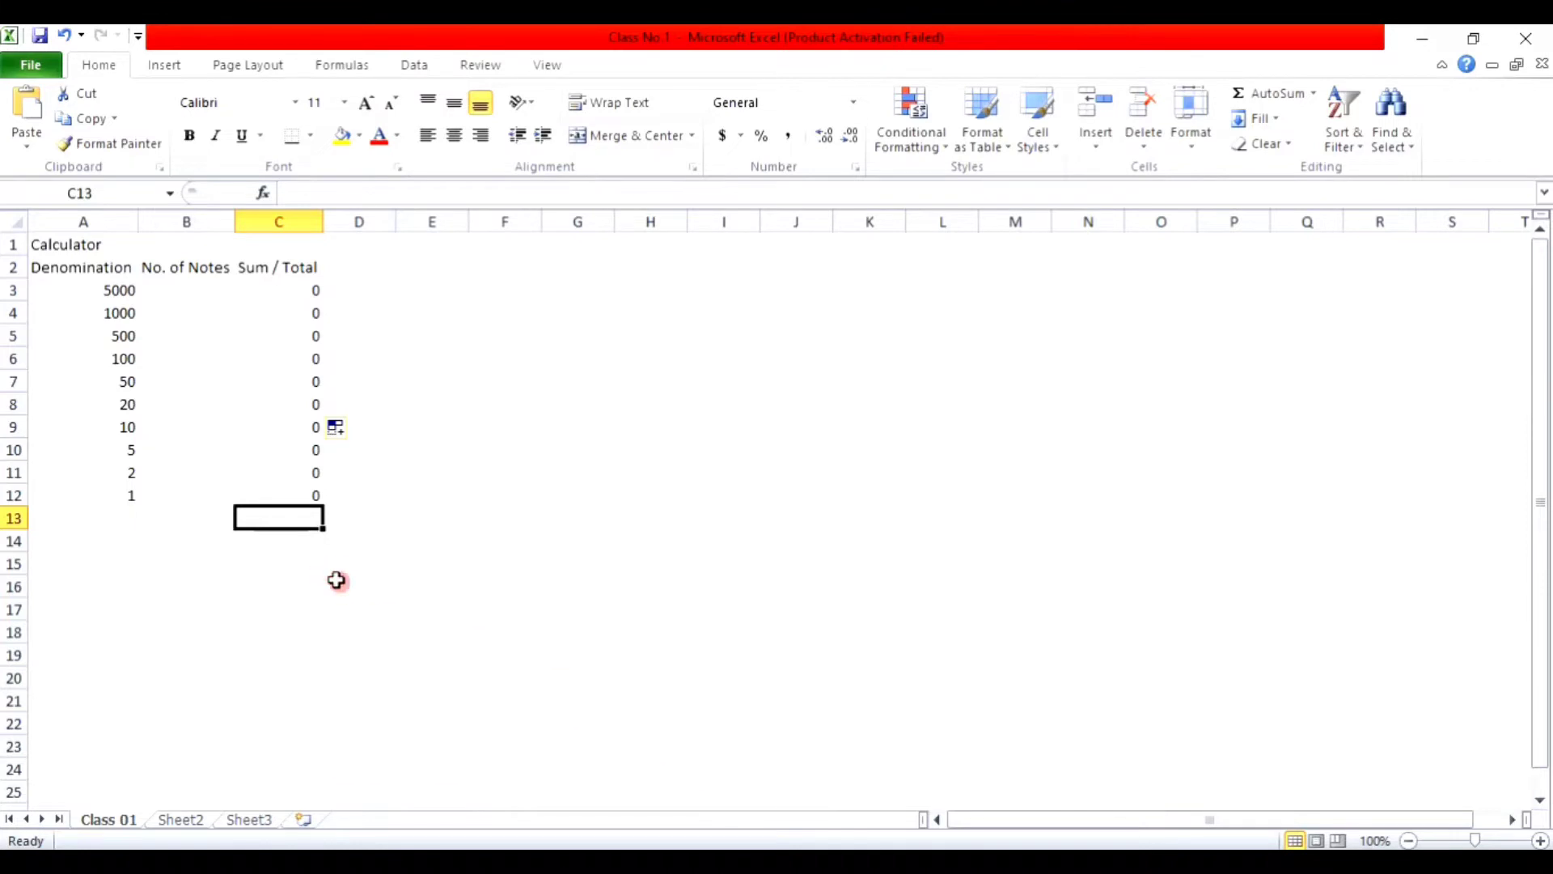
# Step: Enter =SUM(C3:C12) in C13 as the Grand Total
pyautogui.write('=')
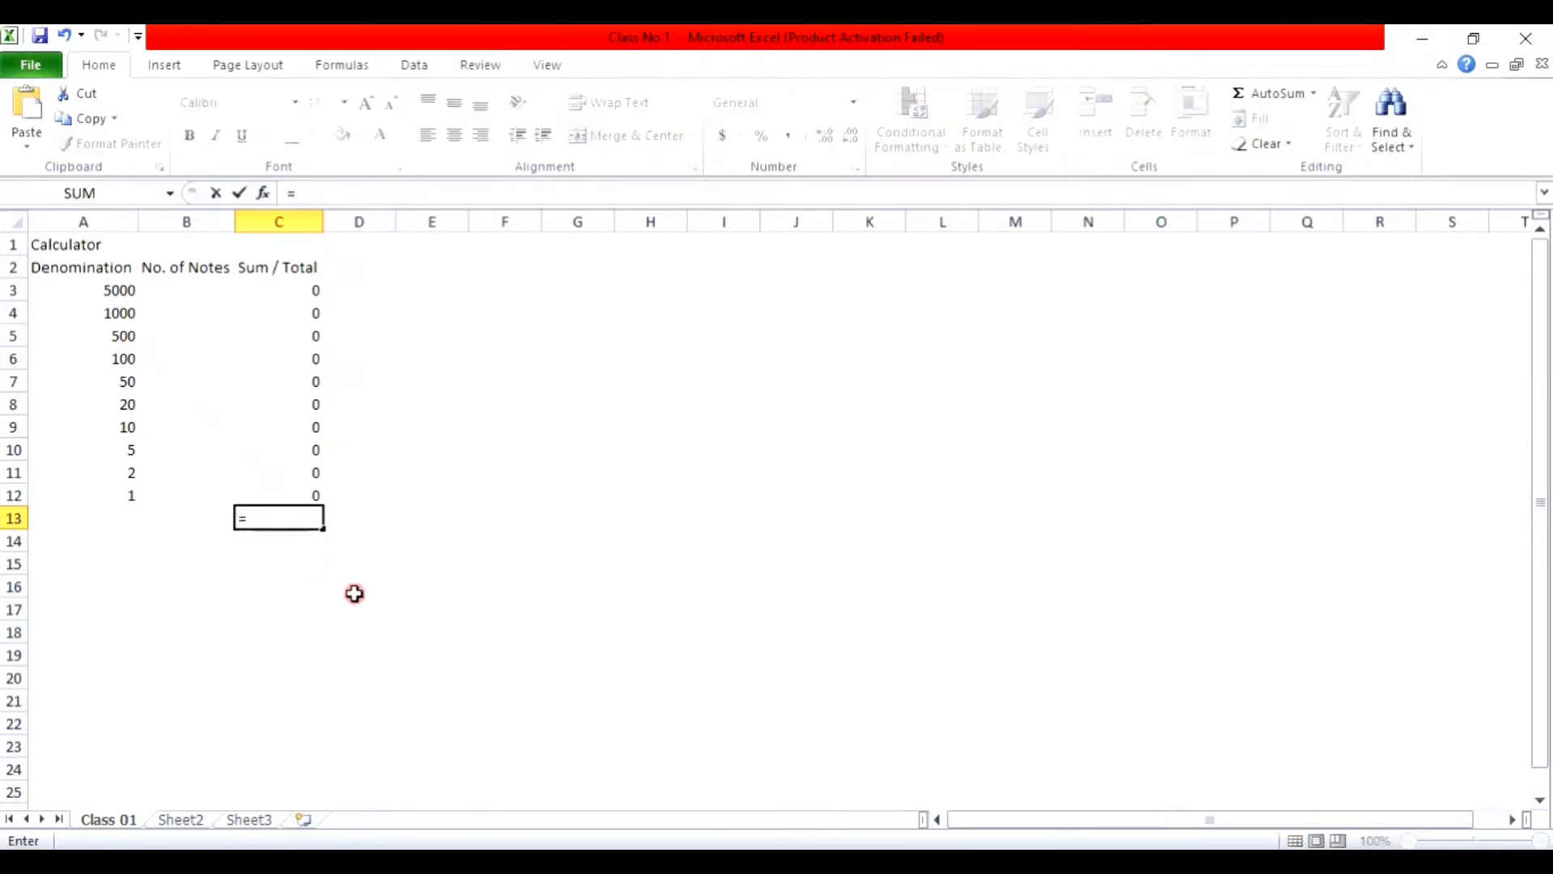
pyautogui.write('sum')
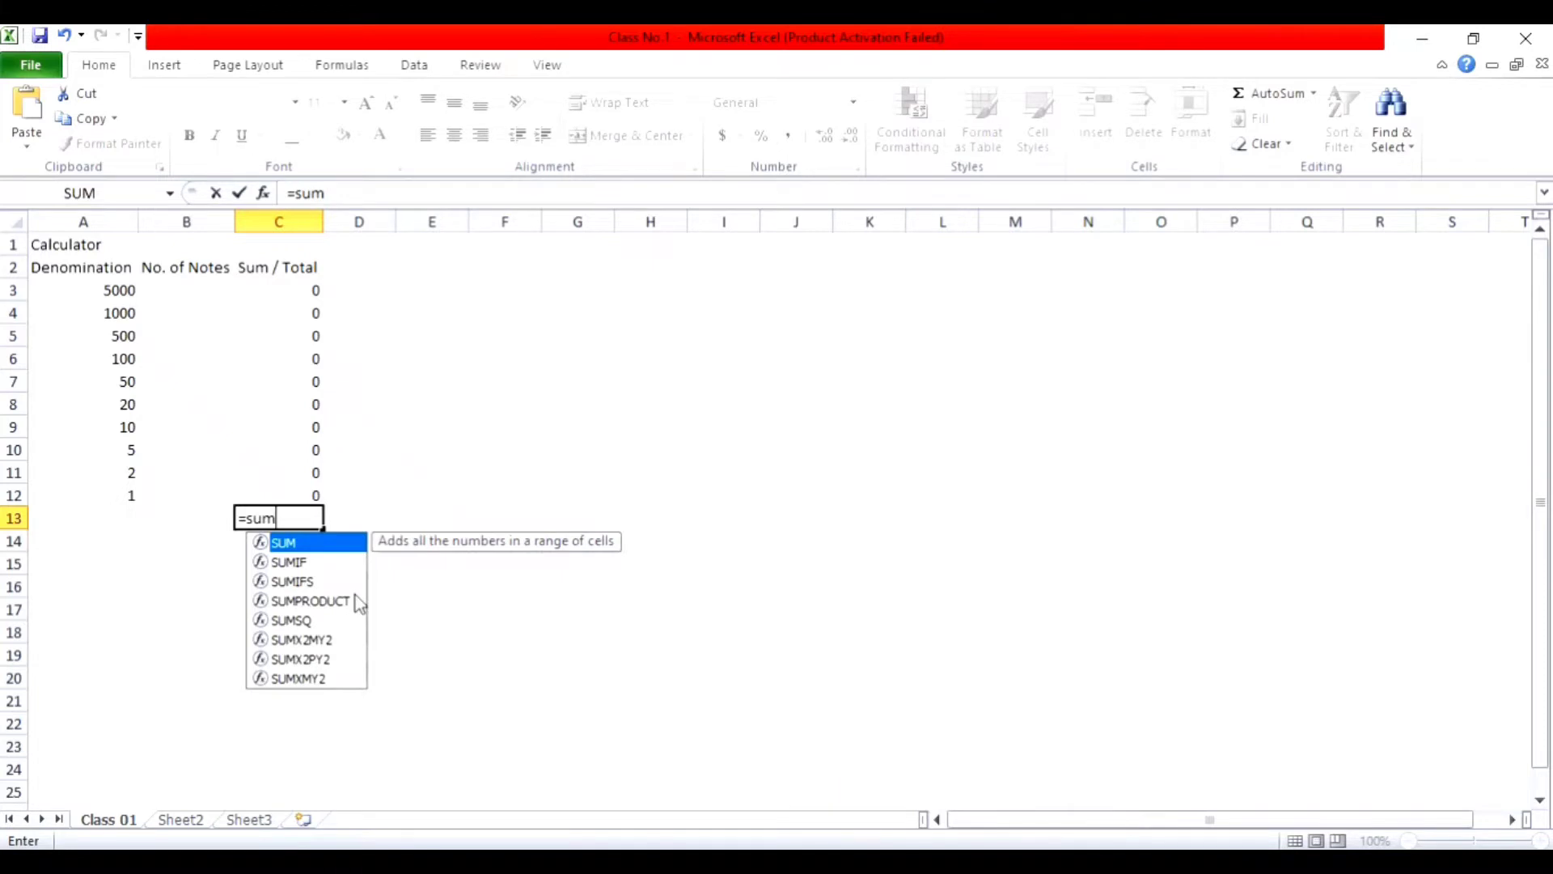
pyautogui.write('(')
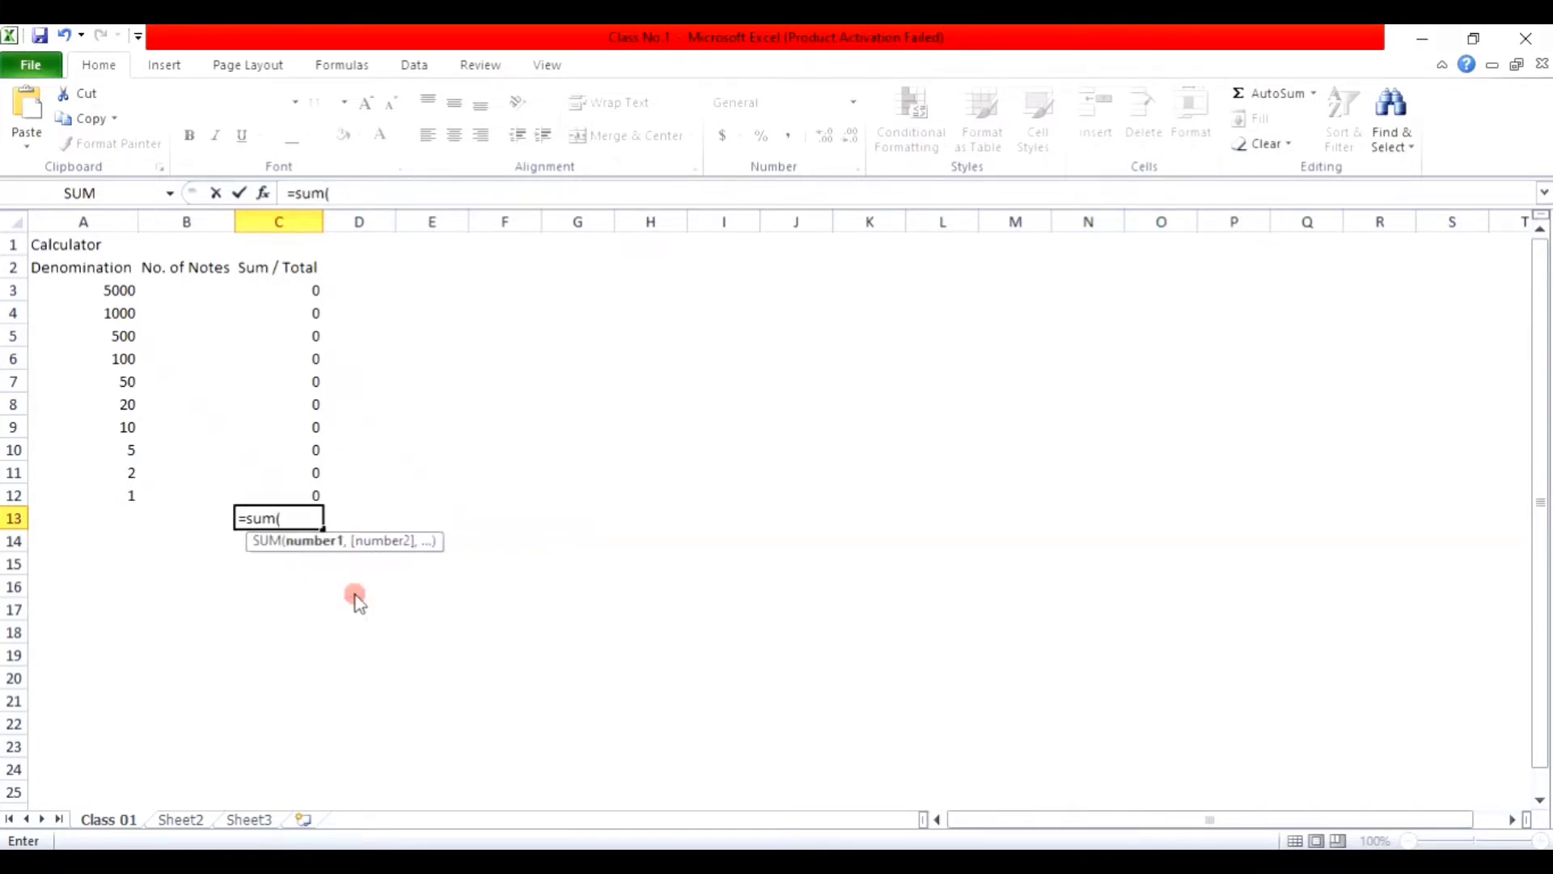
pyautogui.press('Up')
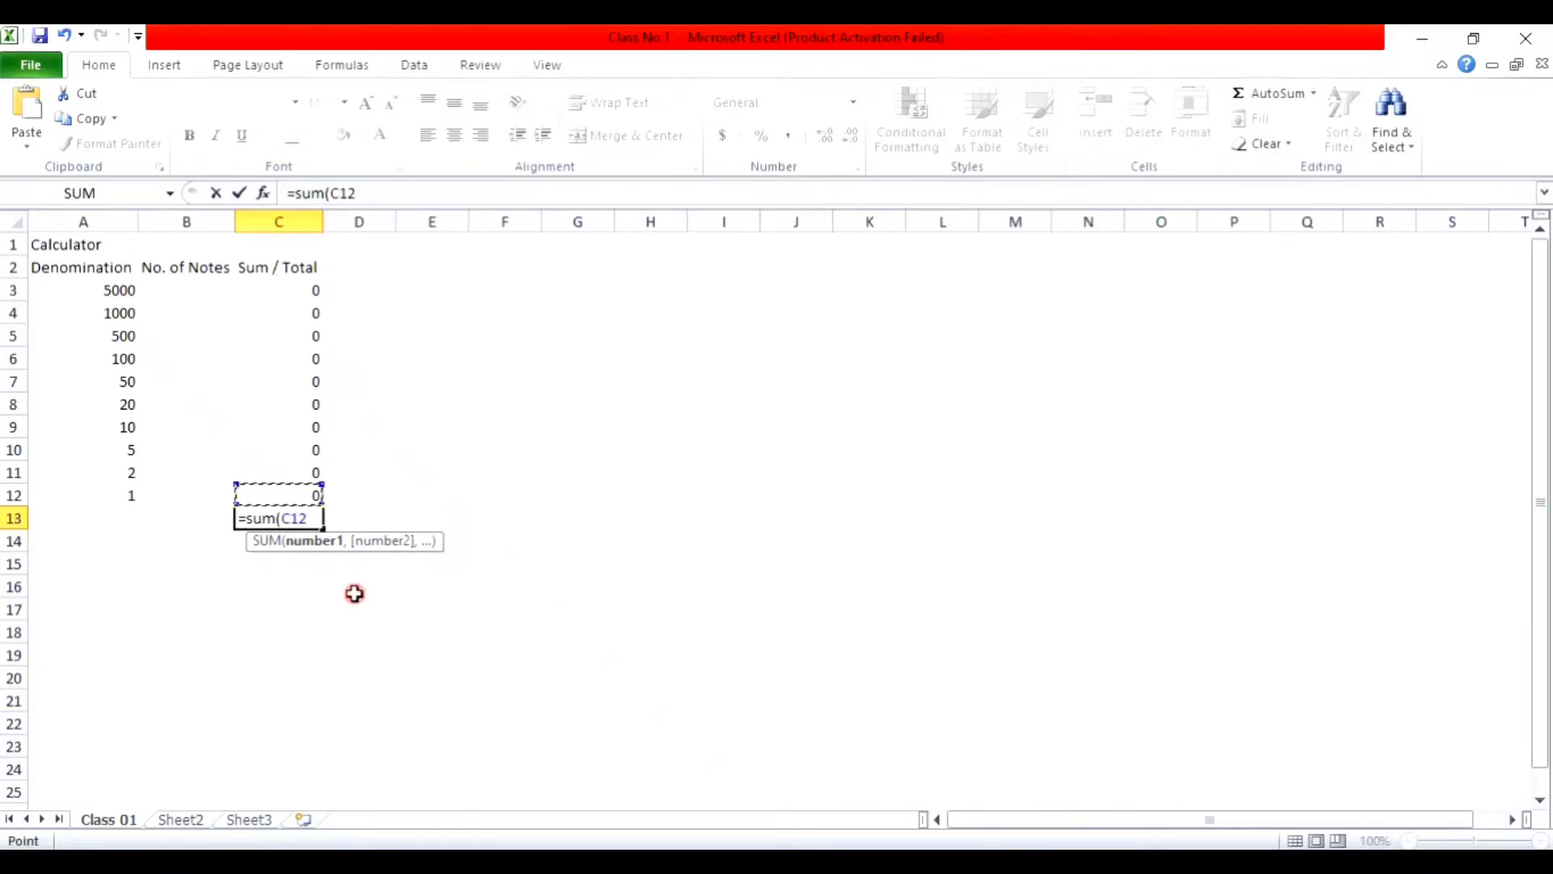
pyautogui.press('F8')
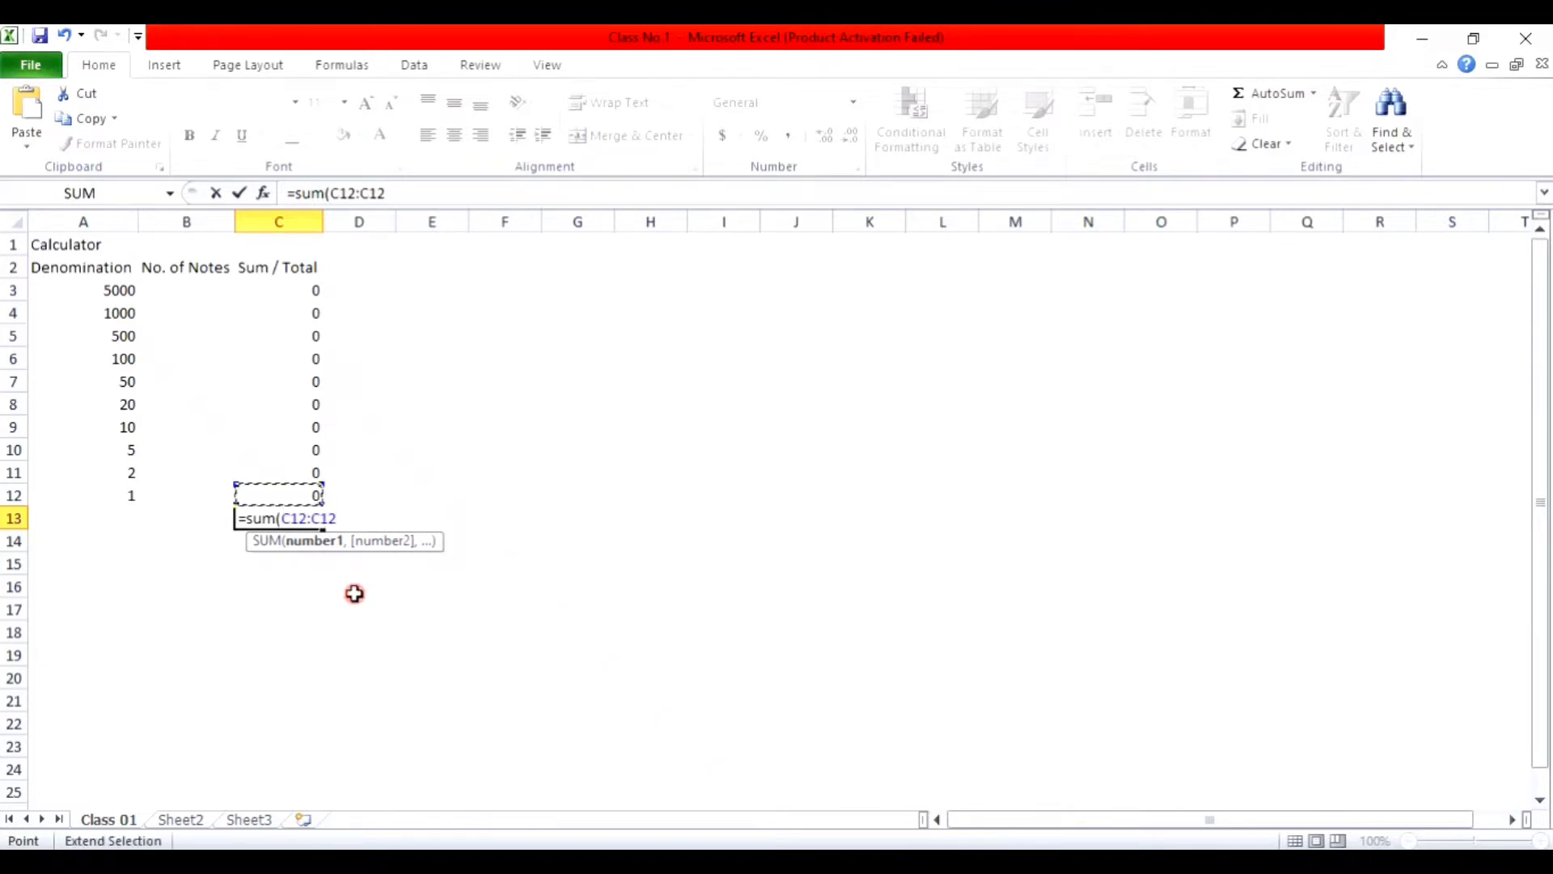
pyautogui.press('Up')
pyautogui.press('Up')
pyautogui.press('Up')
pyautogui.press('Up')
pyautogui.press('Up')
pyautogui.press('Up')
pyautogui.press('Up')
pyautogui.press('Up')
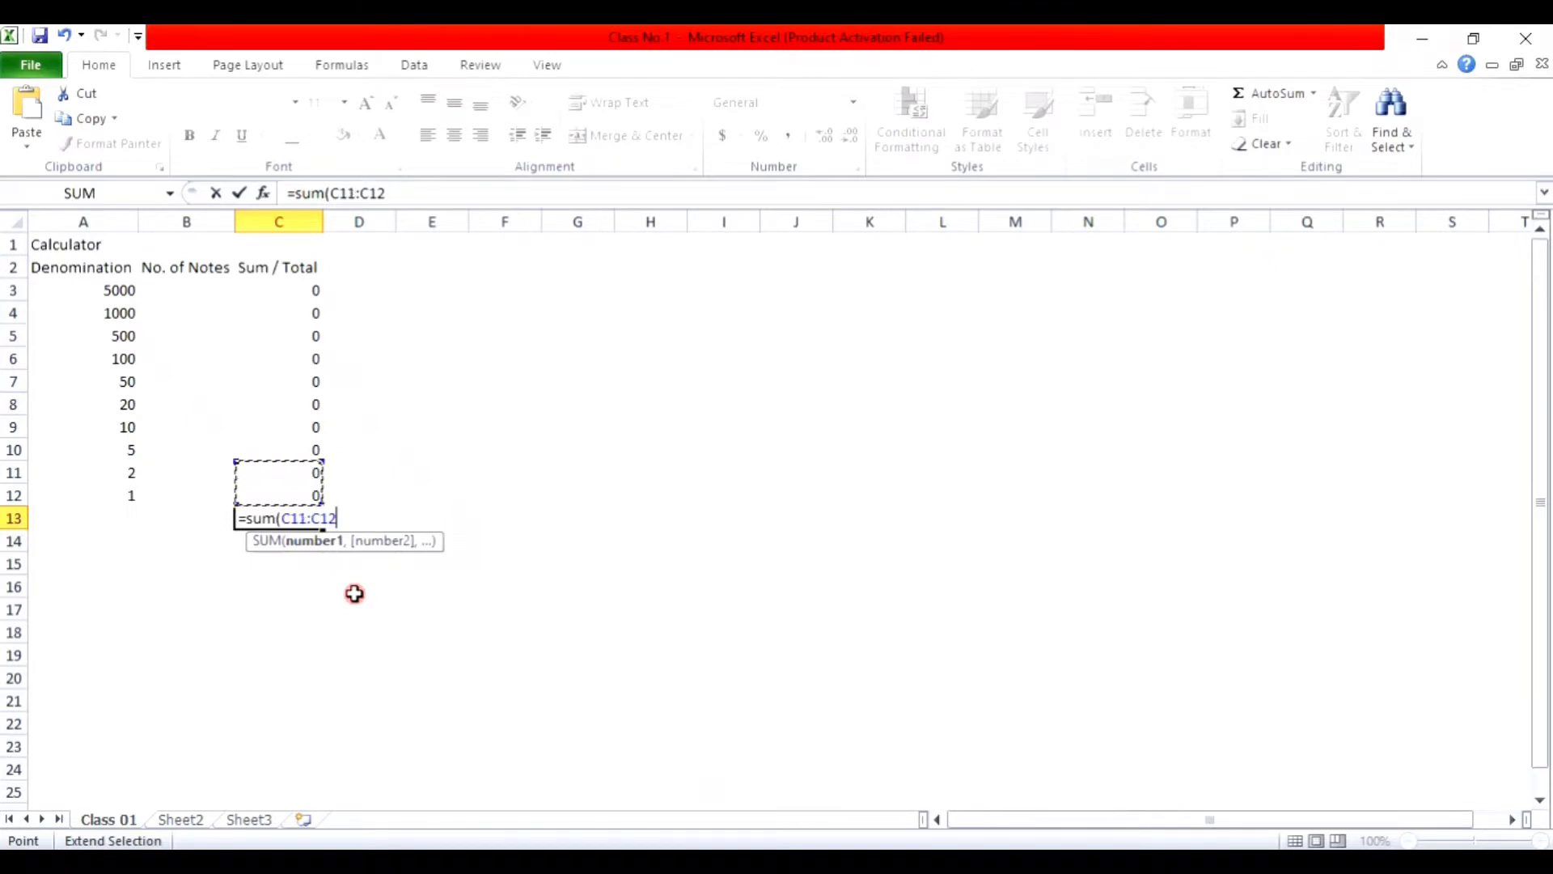
pyautogui.press('Up')
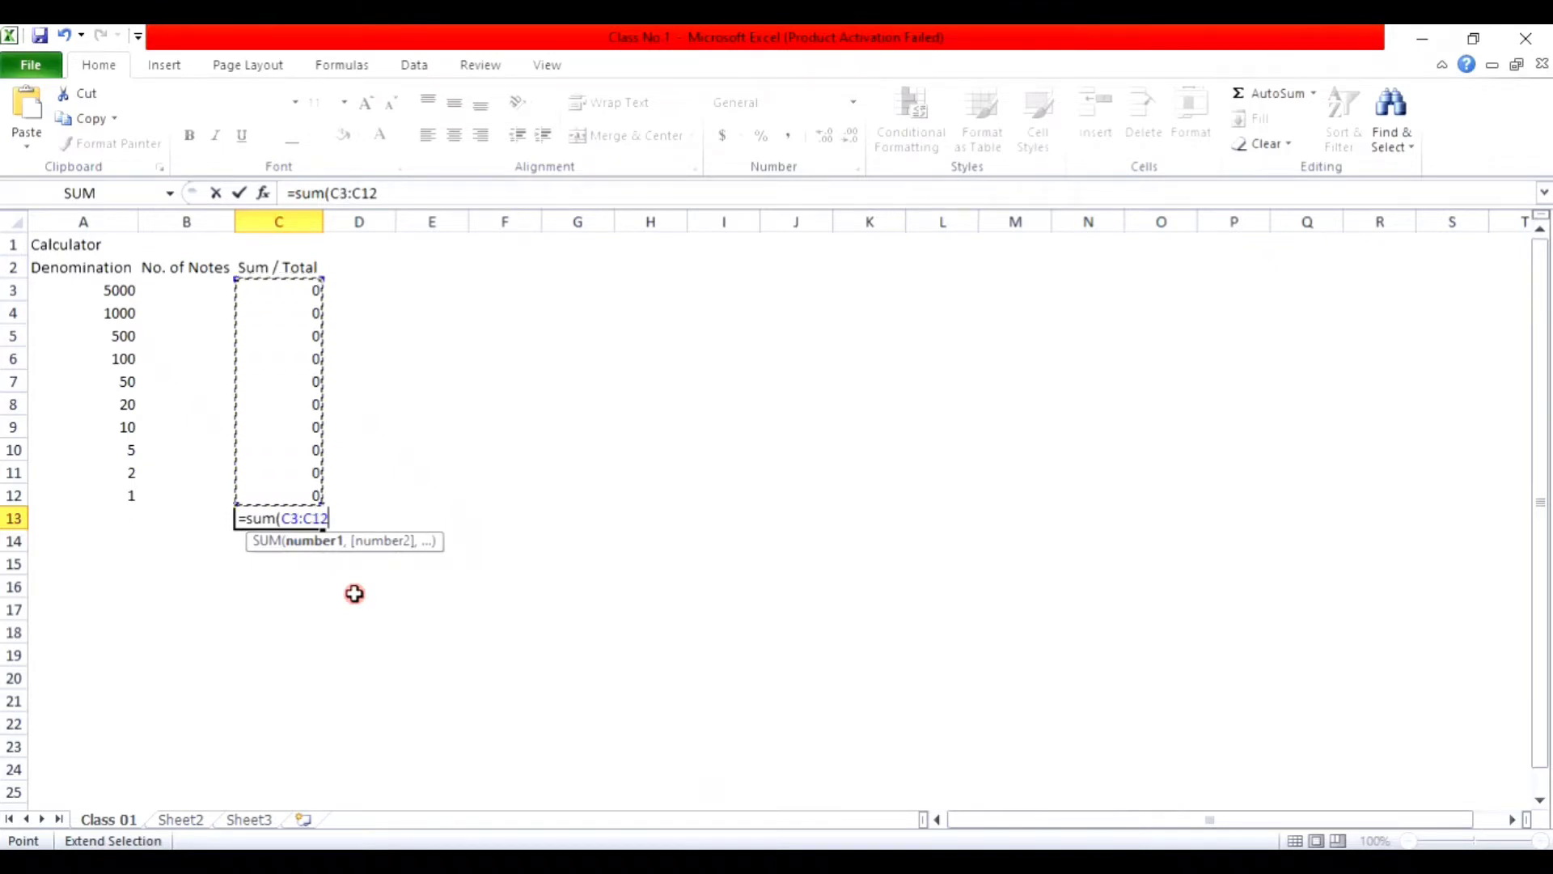
pyautogui.write(')')
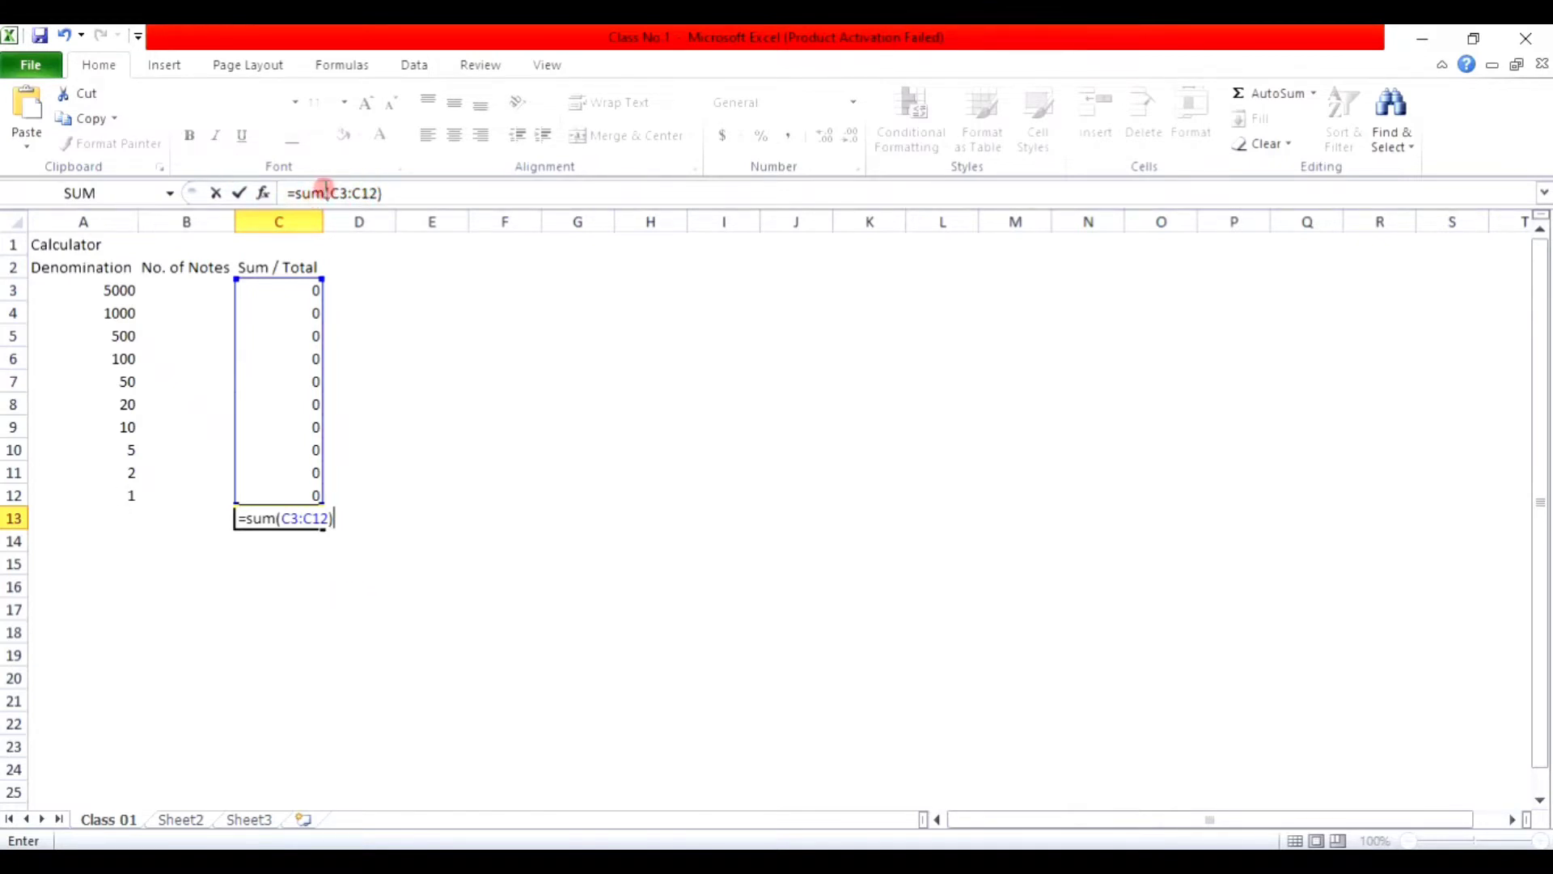
pyautogui.press('Return')
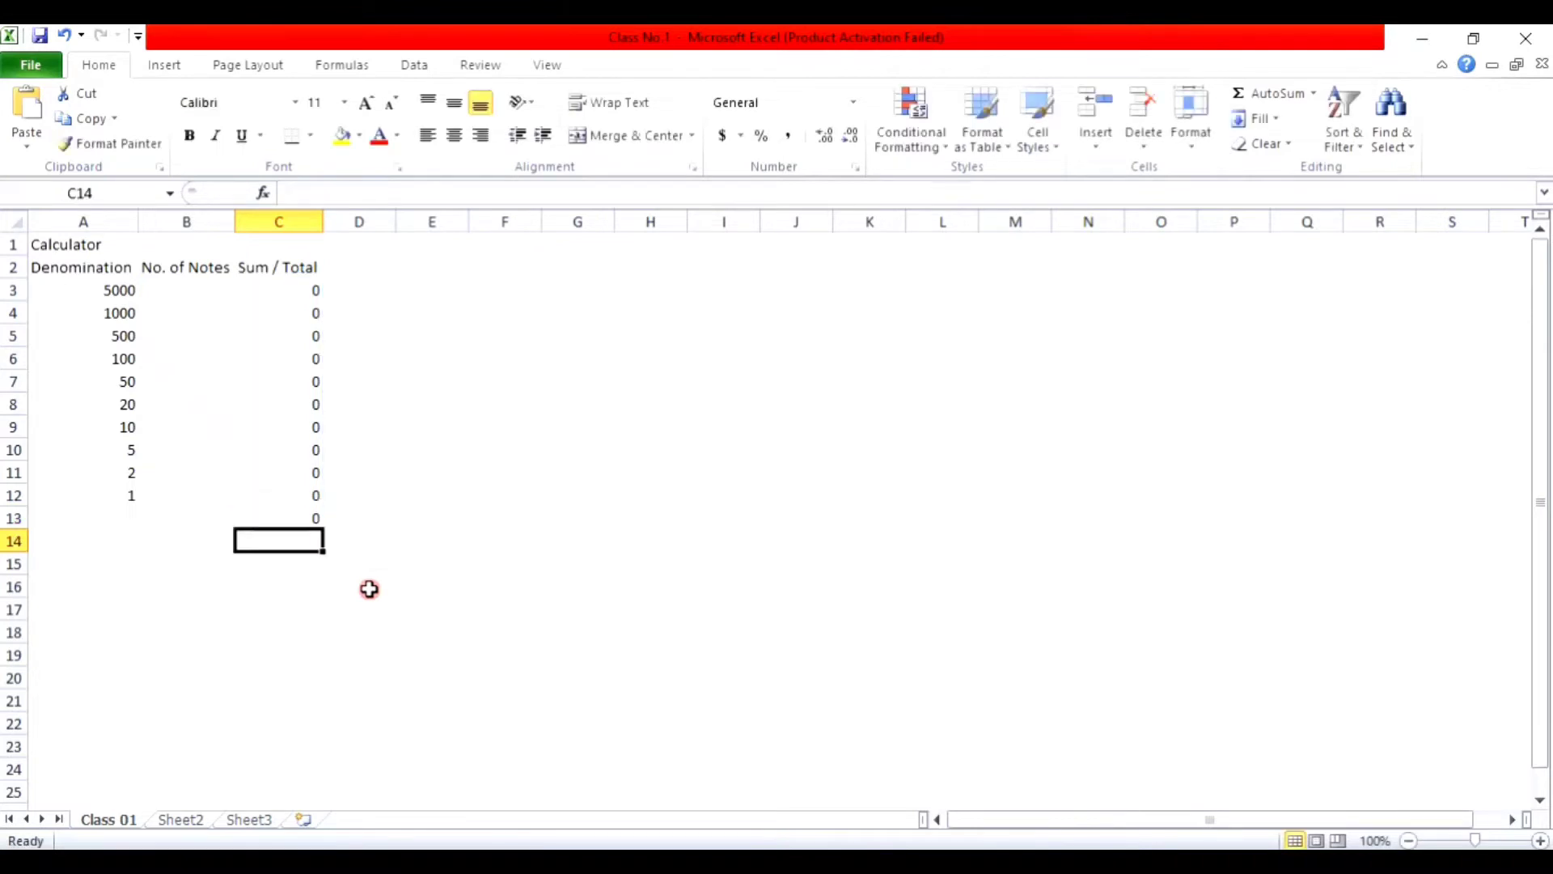
# Step: Rebuild the C13 total as =C12+C11+C10+C9+C8+C7+C6+C5+C4+C3
pyautogui.click(286, 524)
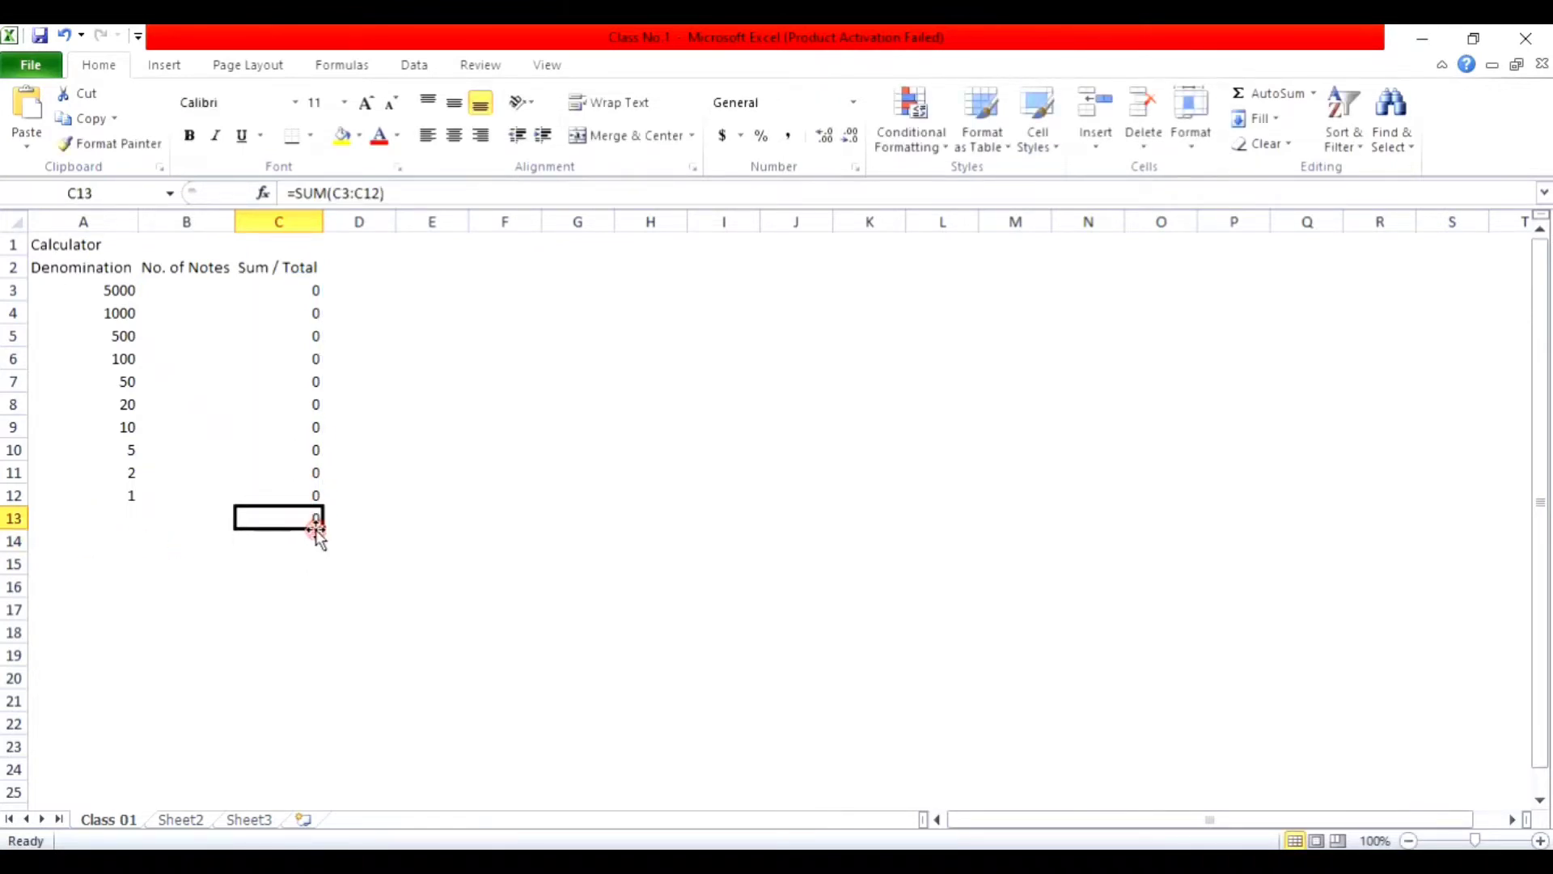
pyautogui.write('=')
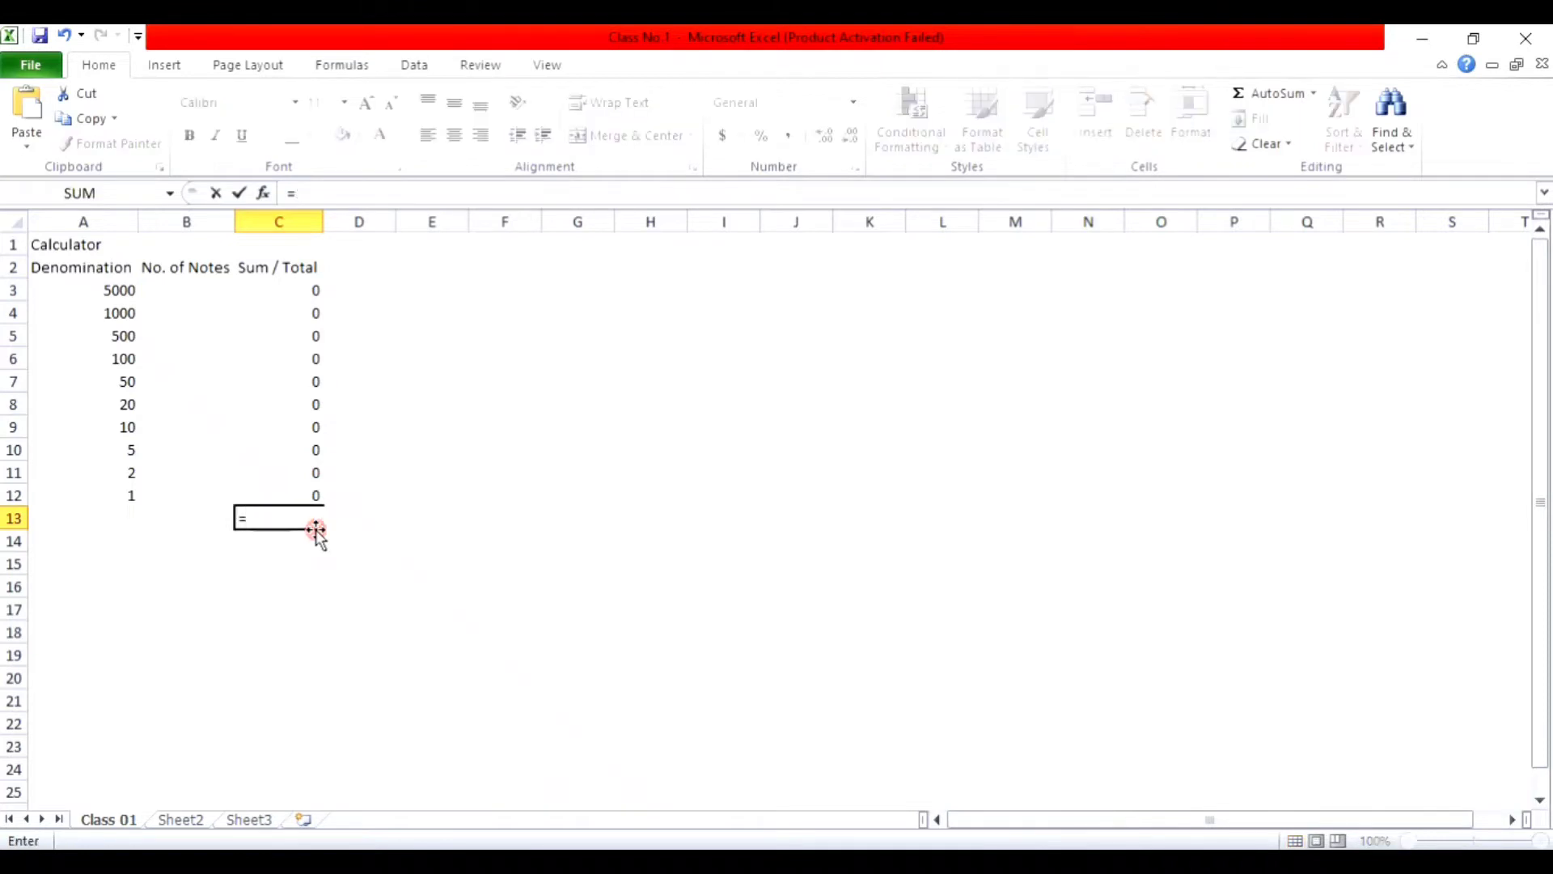
pyautogui.click(293, 492)
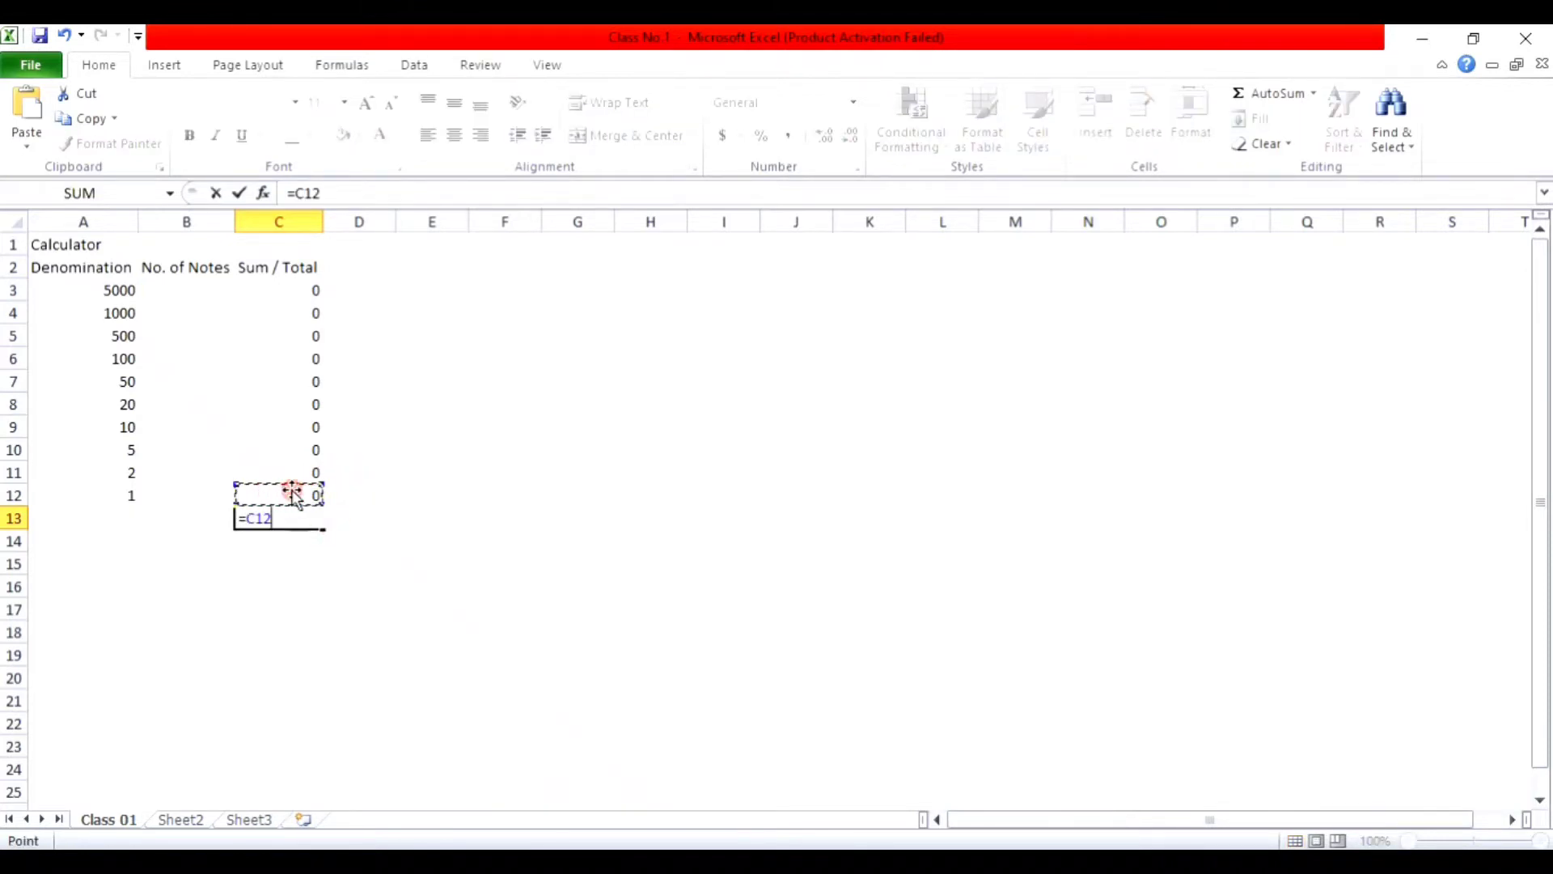
pyautogui.write('+')
pyautogui.click(290, 473)
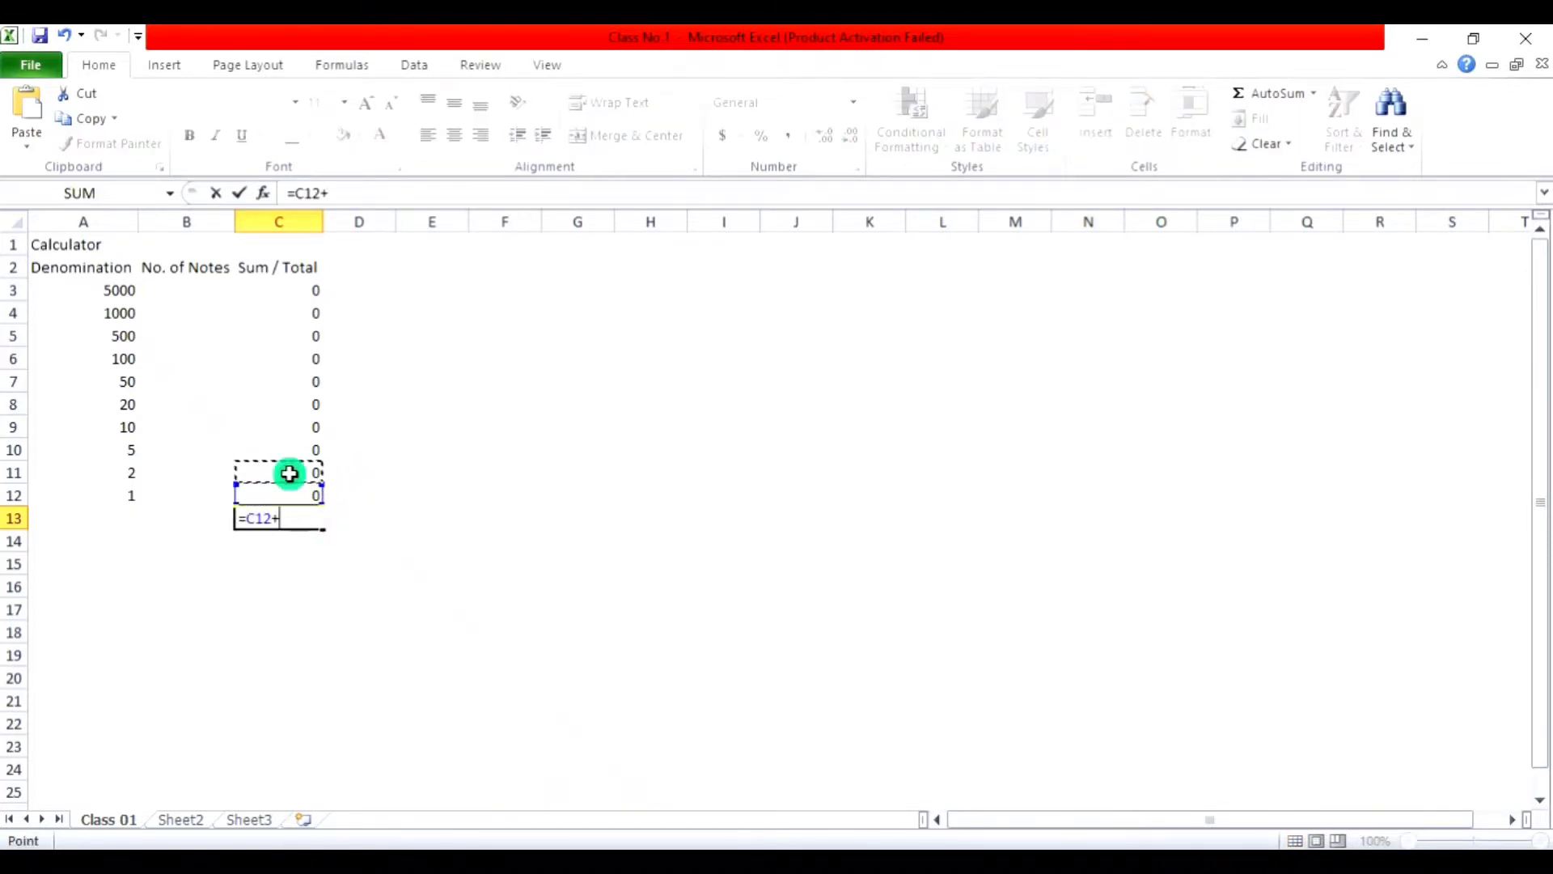
pyautogui.write('+')
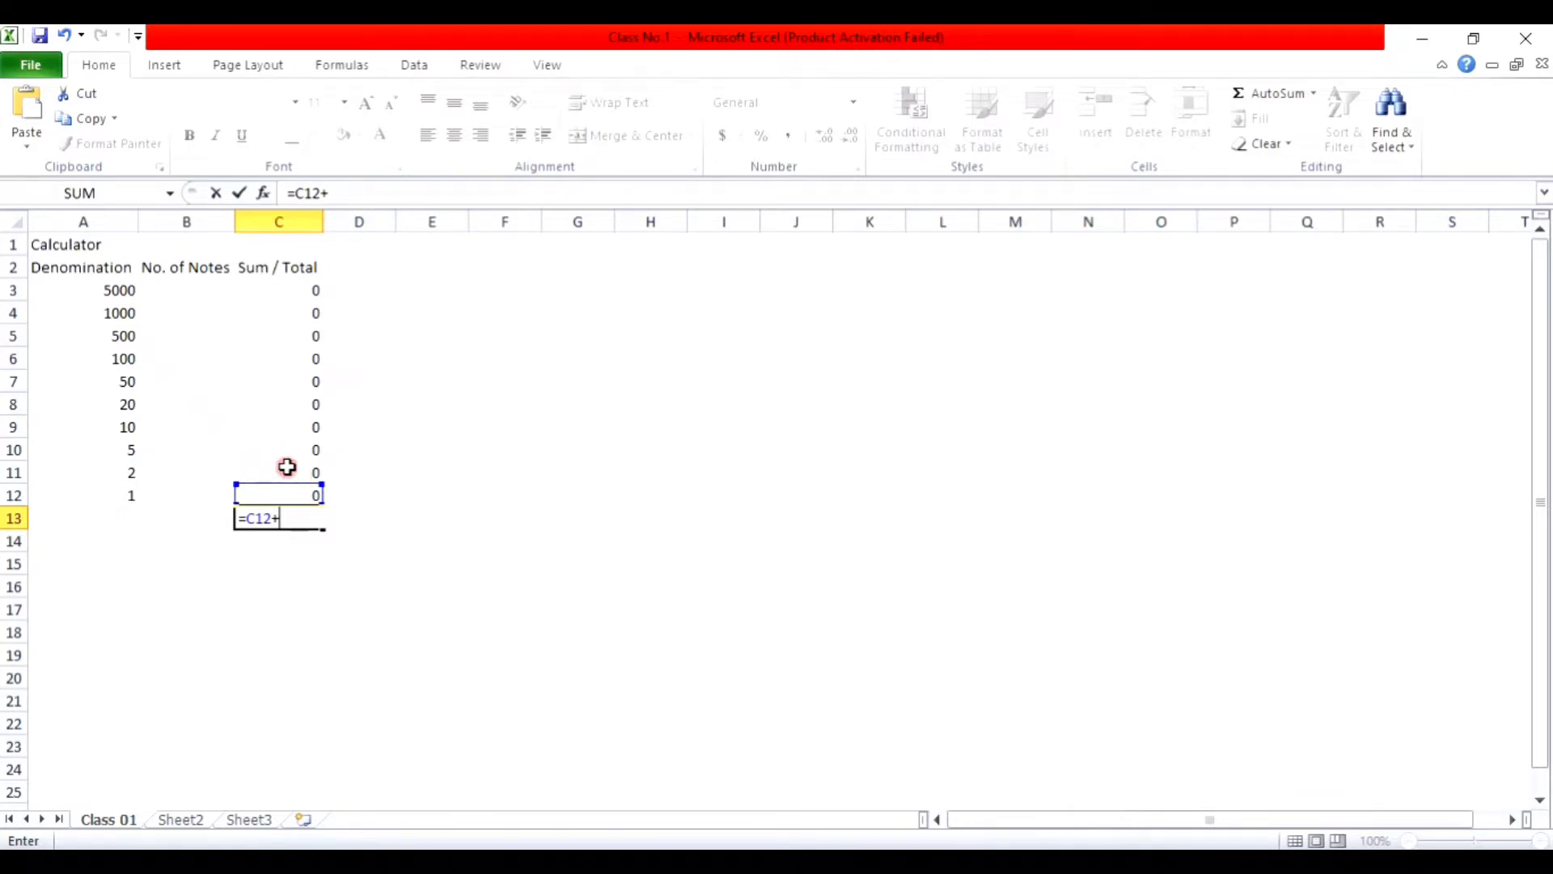
pyautogui.click(296, 473)
pyautogui.write('+')
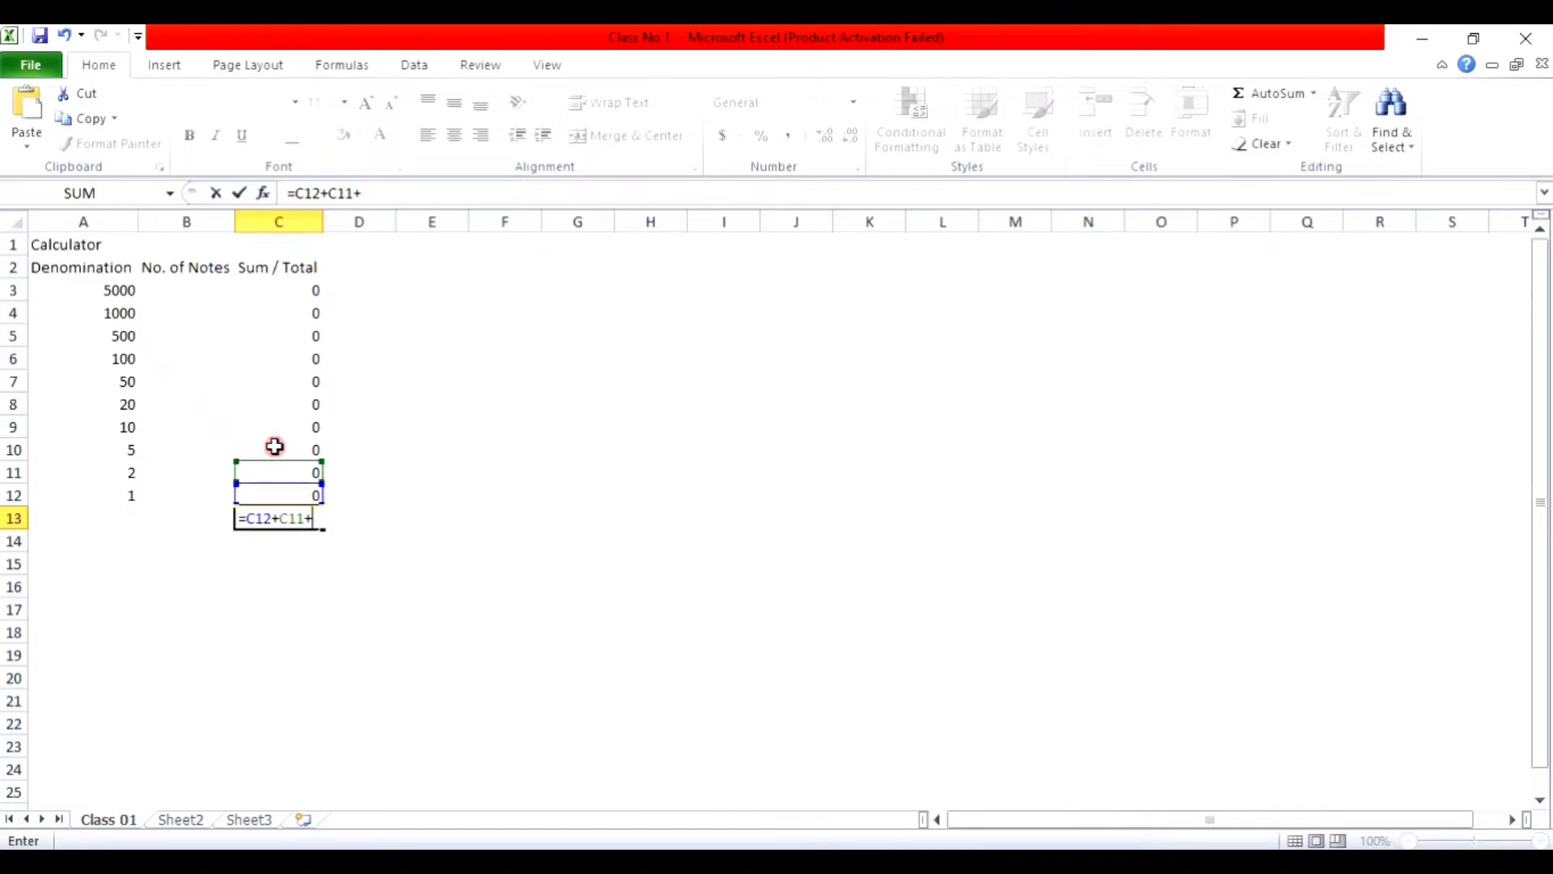
pyautogui.click(275, 446)
pyautogui.write('+')
pyautogui.click(279, 422)
pyautogui.write('+')
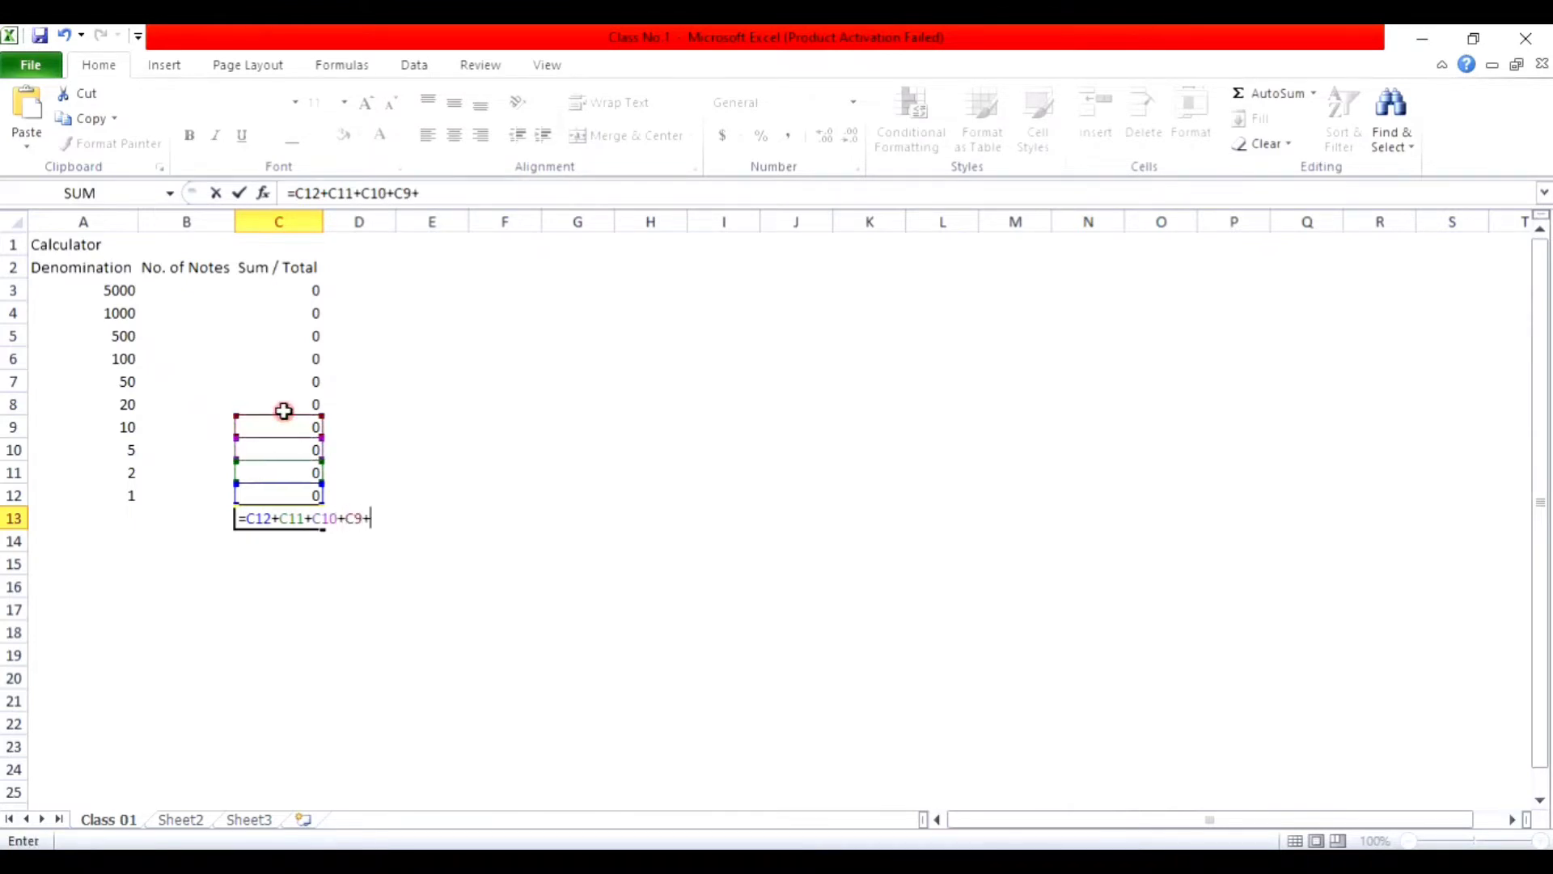
pyautogui.click(284, 407)
pyautogui.write('+')
pyautogui.click(285, 382)
pyautogui.write('+')
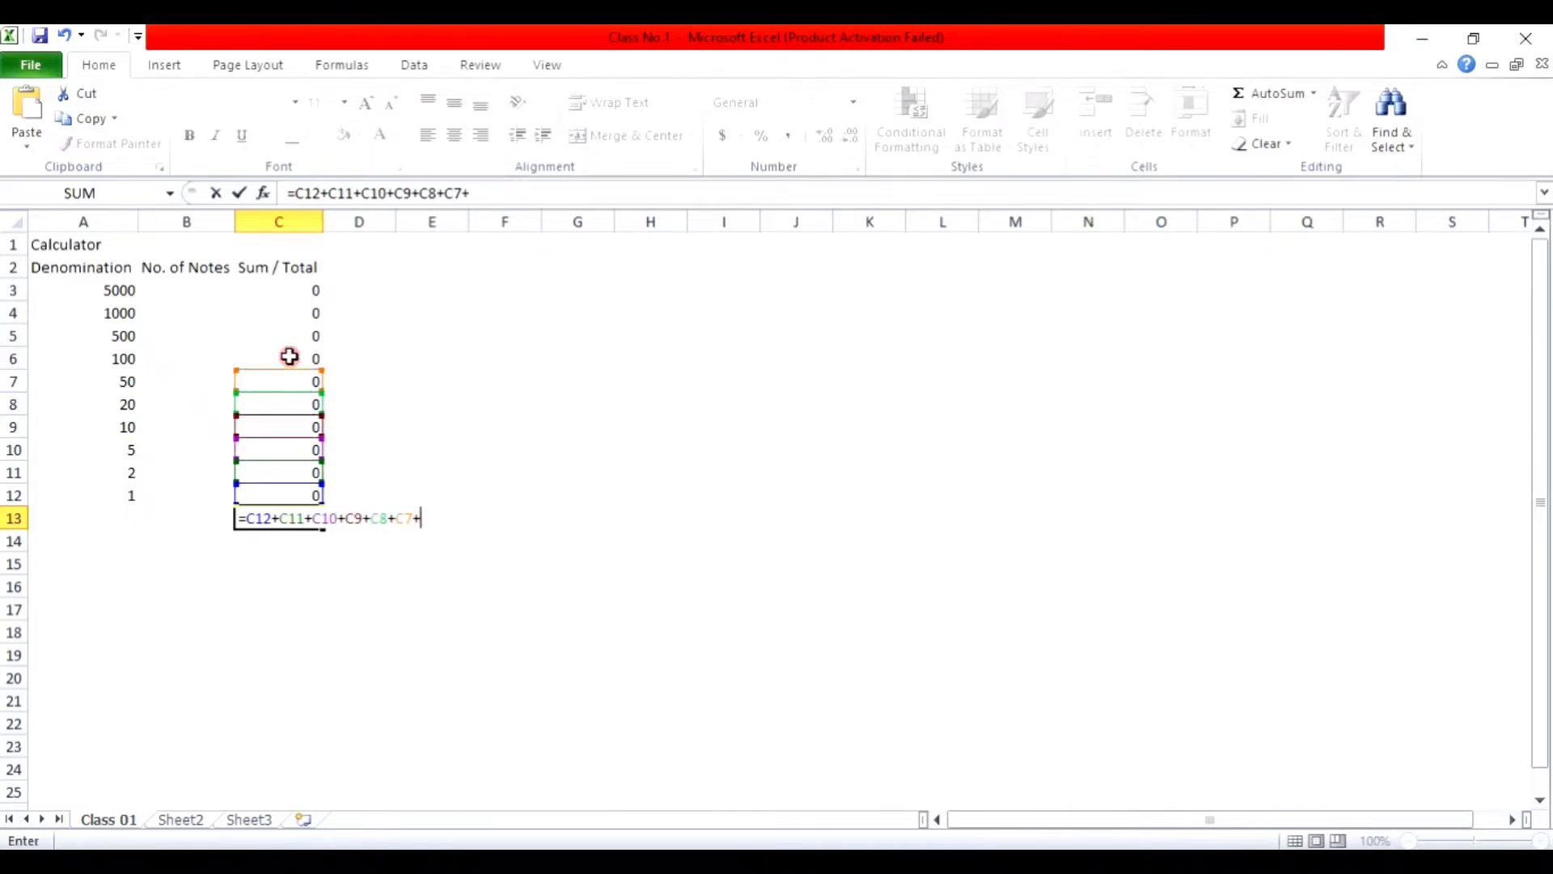
pyautogui.click(290, 356)
pyautogui.write('+')
pyautogui.click(284, 337)
pyautogui.write('+')
pyautogui.click(288, 312)
pyautogui.write('+')
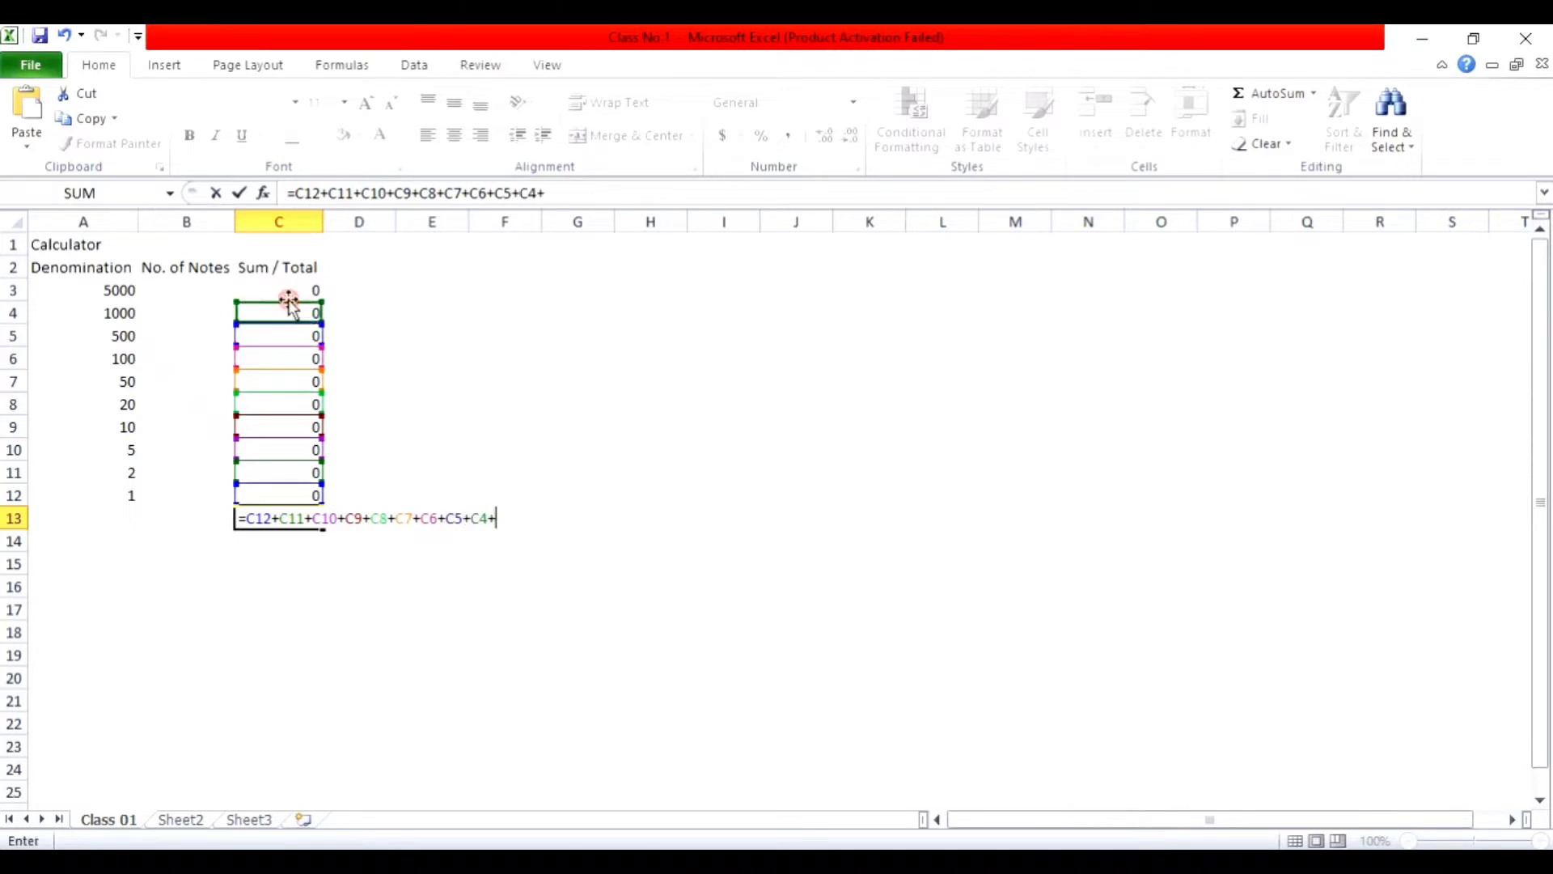
pyautogui.click(288, 293)
pyautogui.write('+')
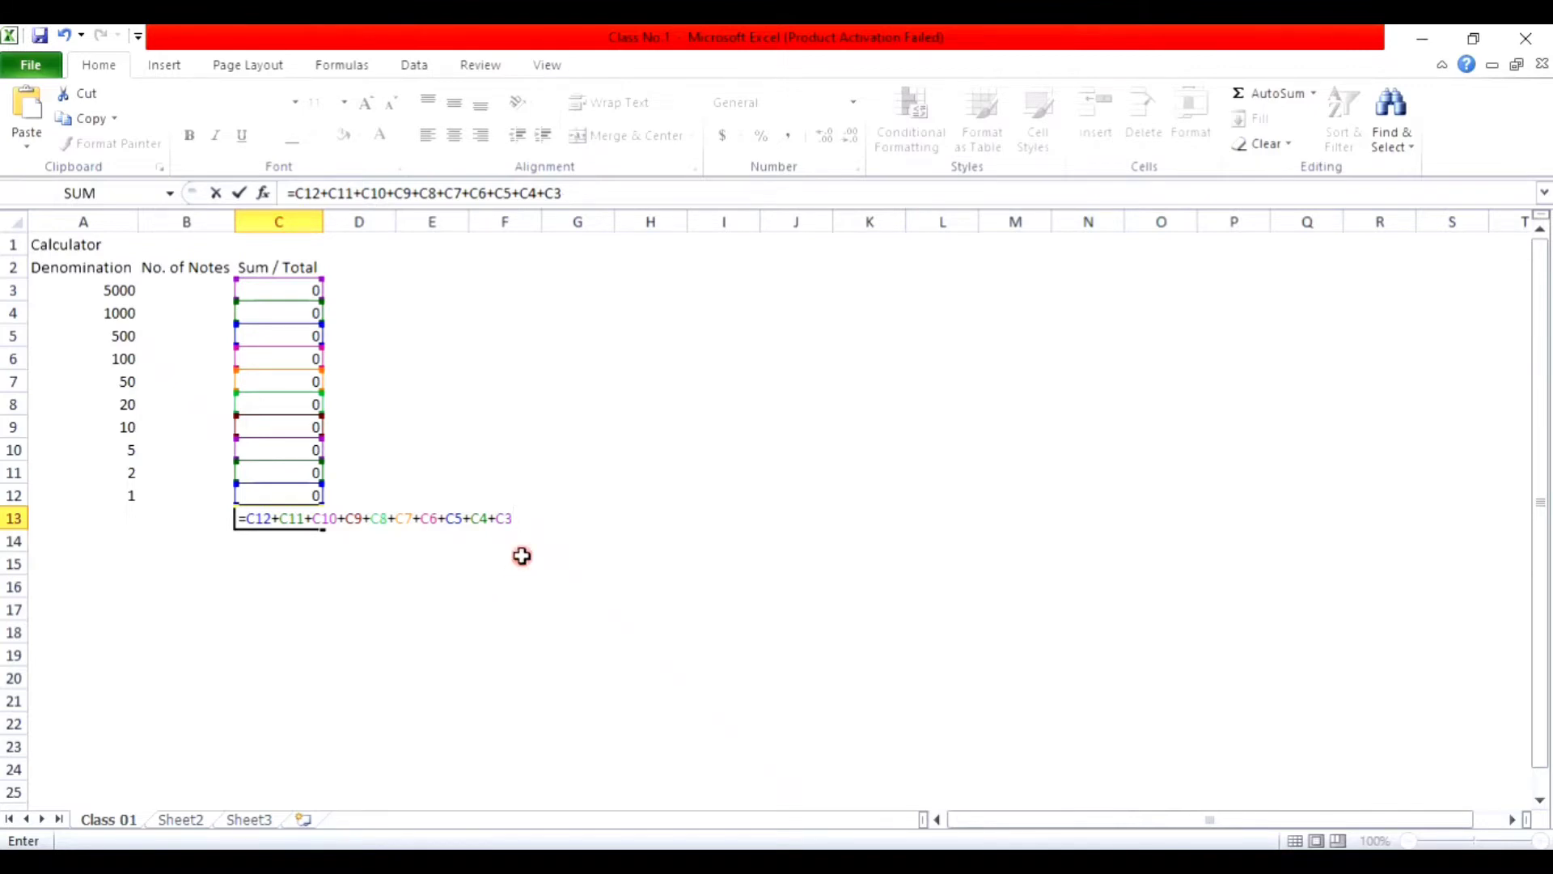
pyautogui.press('Return')
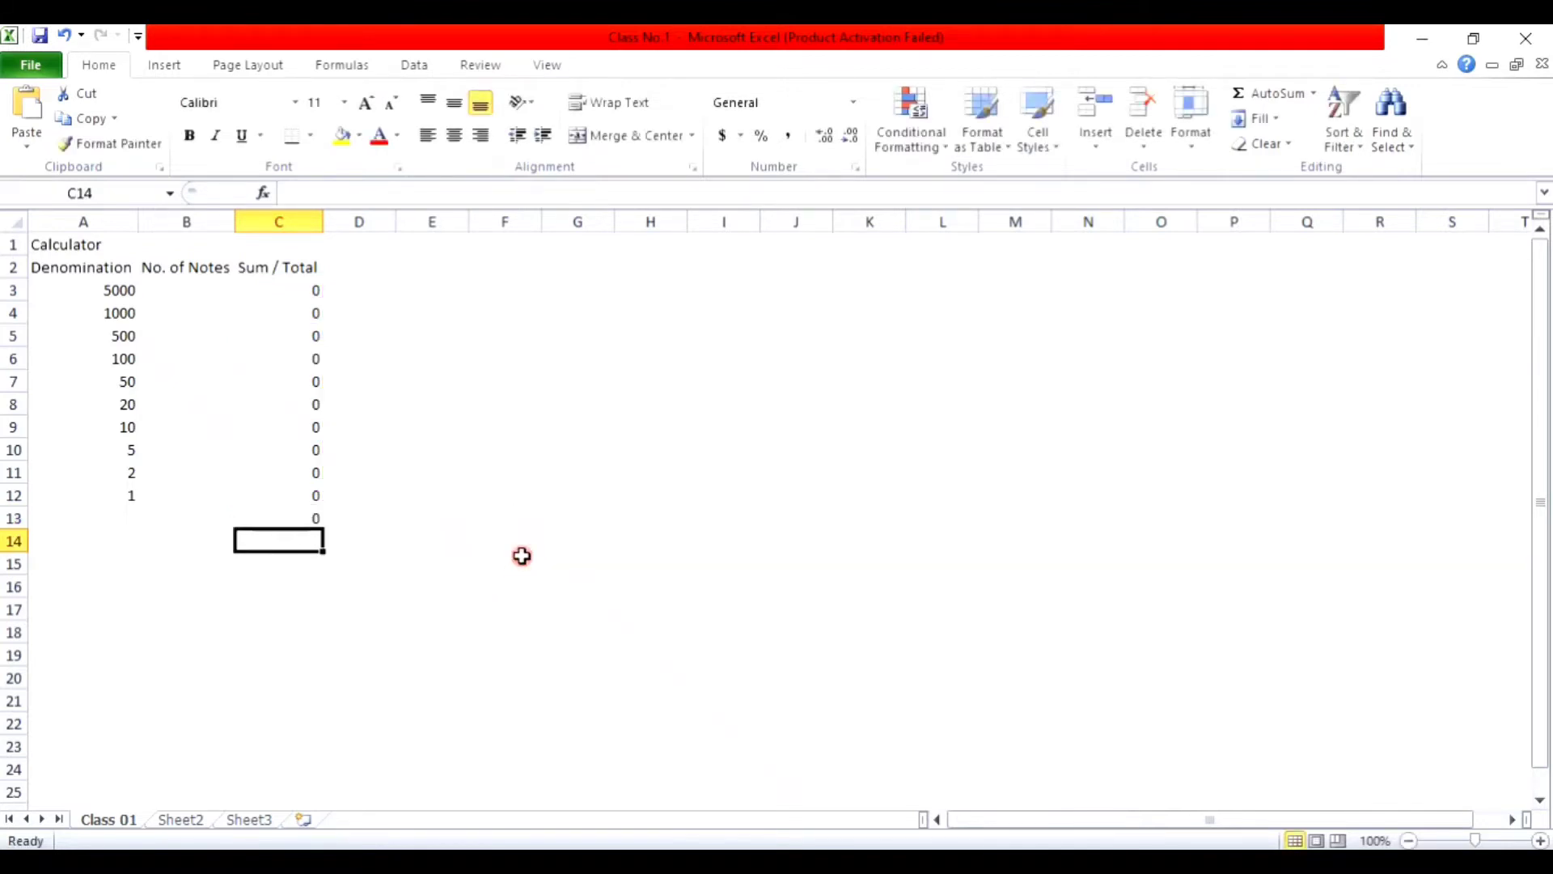
# Step: Replace the chained addition in C13 with =SUM(C3:C12)
pyautogui.press('Up')
pyautogui.write('=')
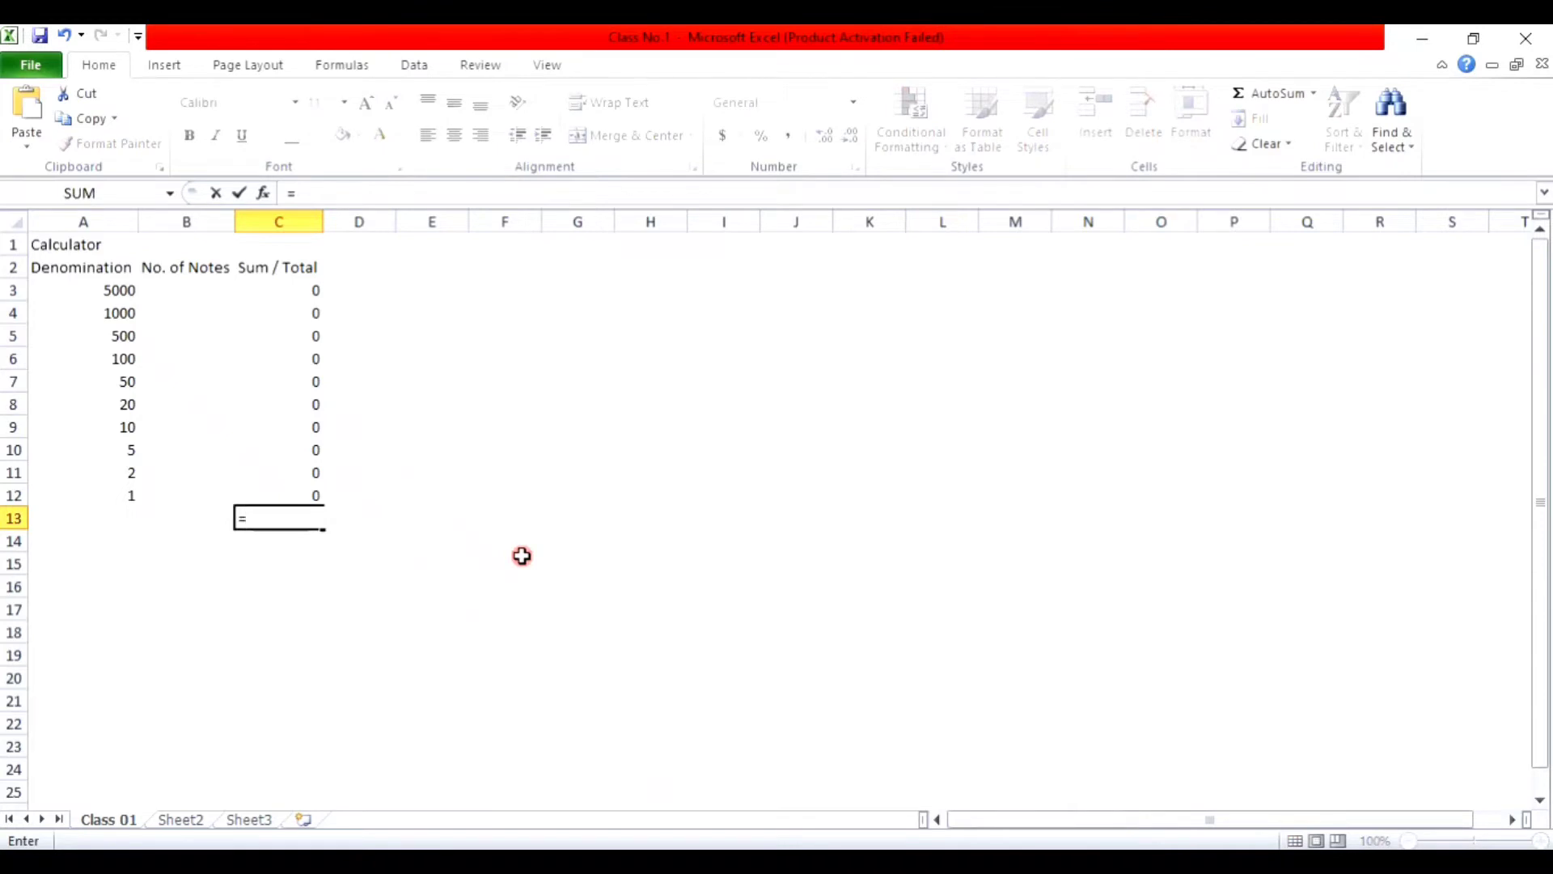
pyautogui.write('sum')
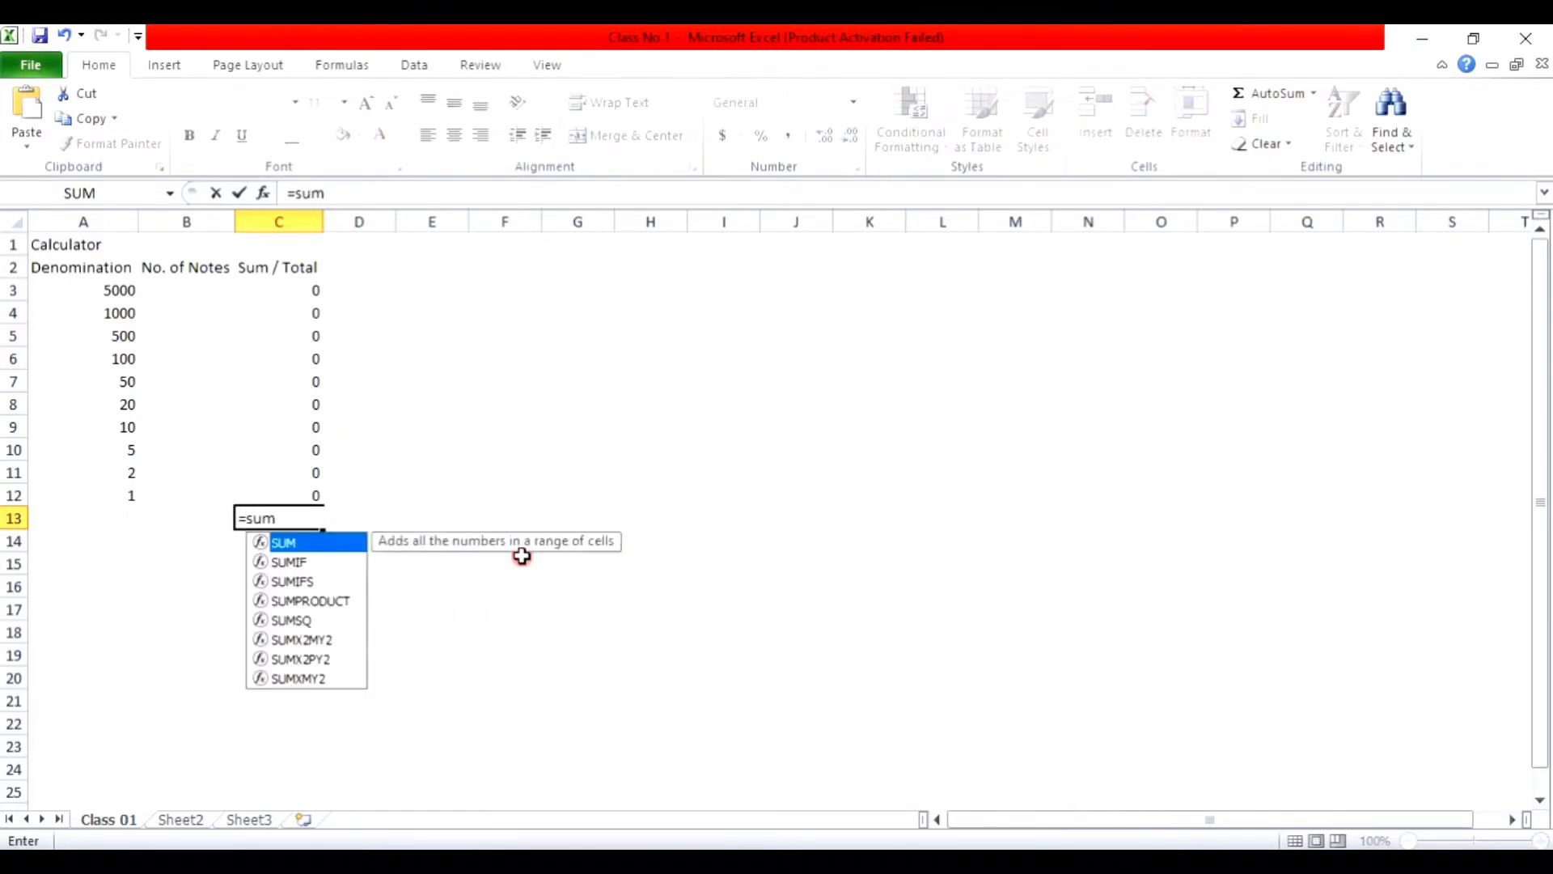
pyautogui.write('(')
pyautogui.press('Up')
pyautogui.press('Up')
pyautogui.press('Up')
pyautogui.press('Up')
pyautogui.press('Up')
pyautogui.press('Up')
pyautogui.press('Up')
pyautogui.press('Up')
pyautogui.press('Up')
pyautogui.press('Up')
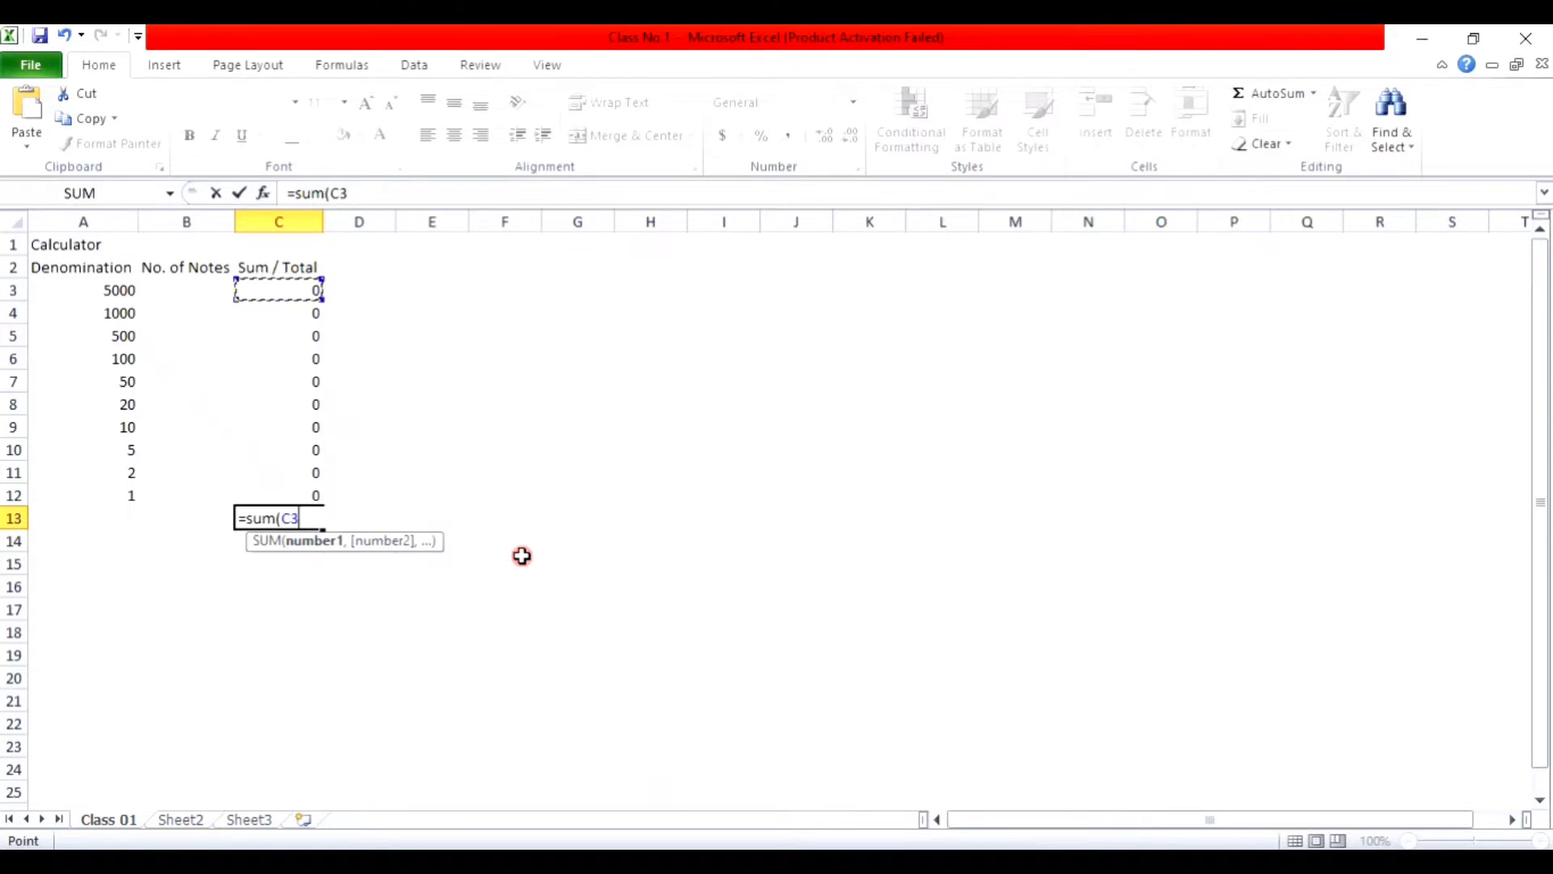
pyautogui.press('F8')
pyautogui.press('Down')
pyautogui.press('Down')
pyautogui.press('Down')
pyautogui.press('Down')
pyautogui.press('Down')
pyautogui.press('Down')
pyautogui.press('Down')
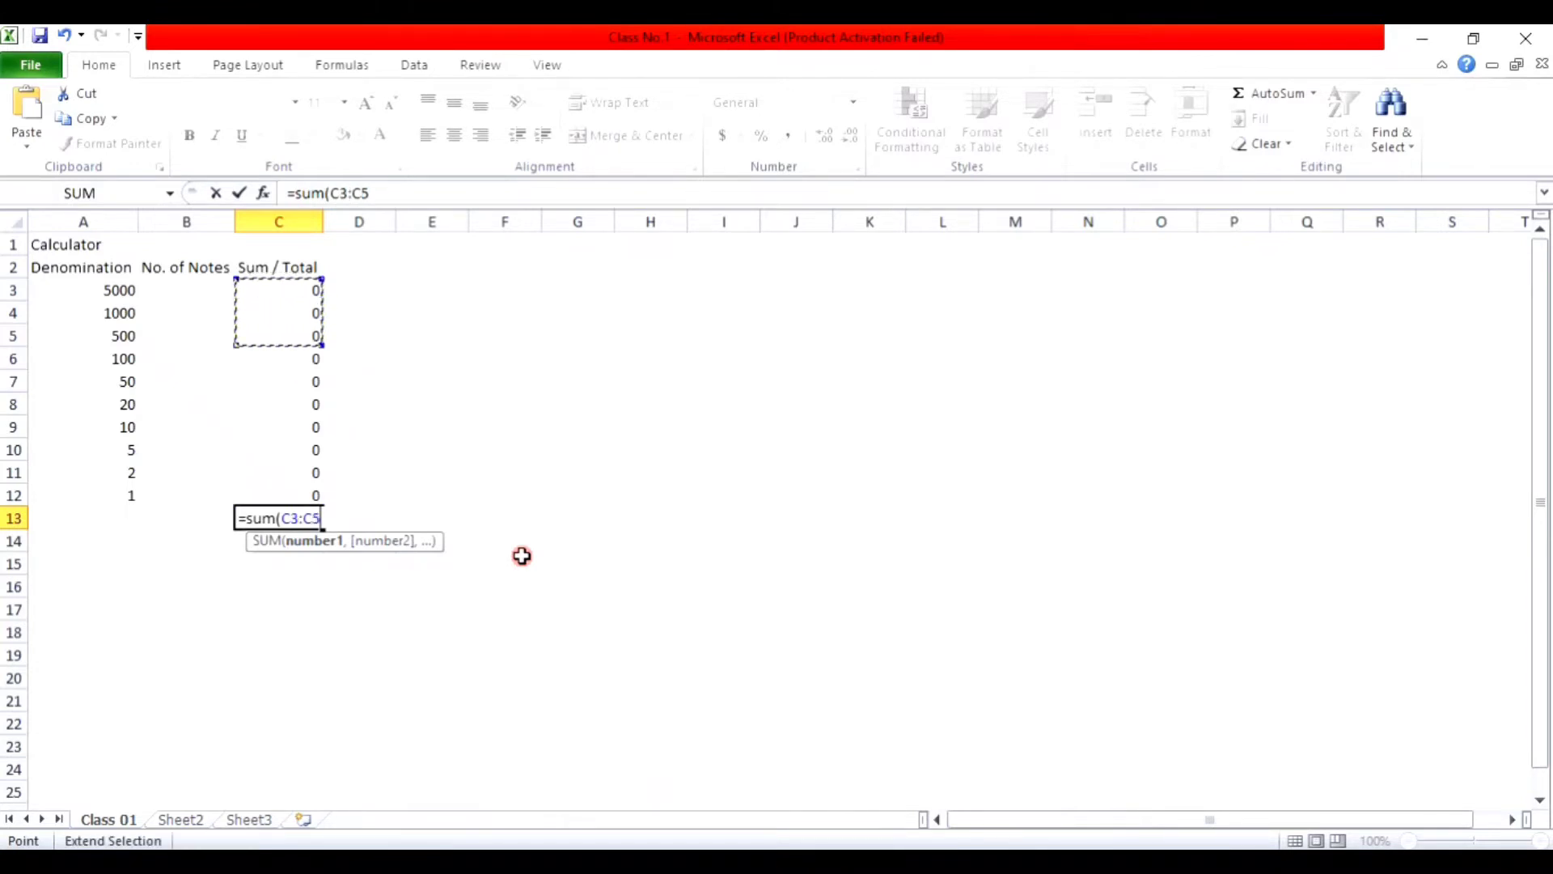
pyautogui.press('Down')
pyautogui.press('Down')
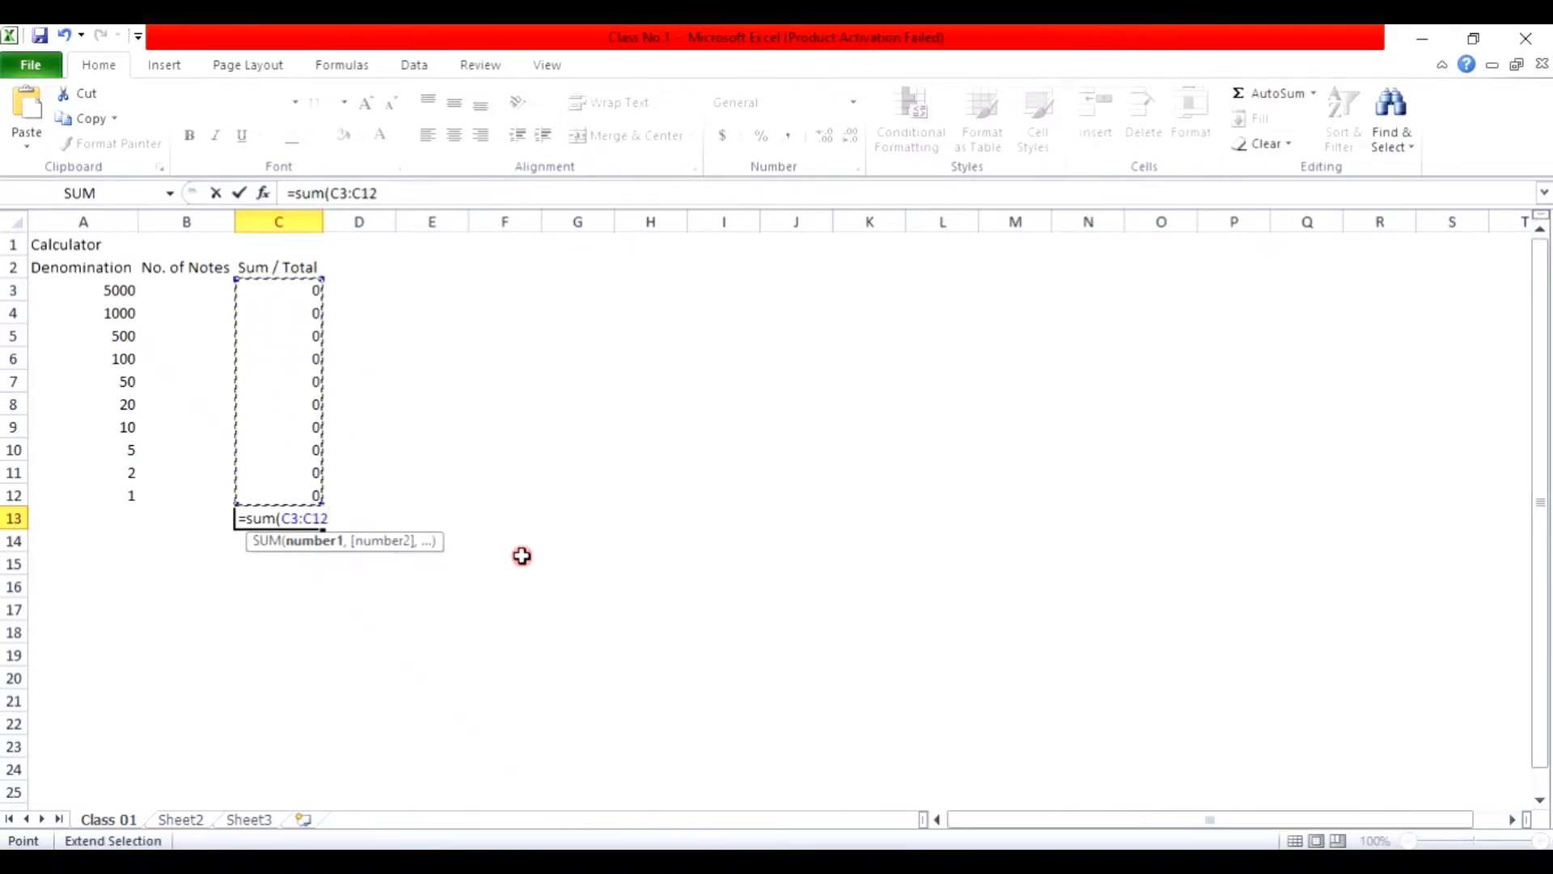
pyautogui.write(')')
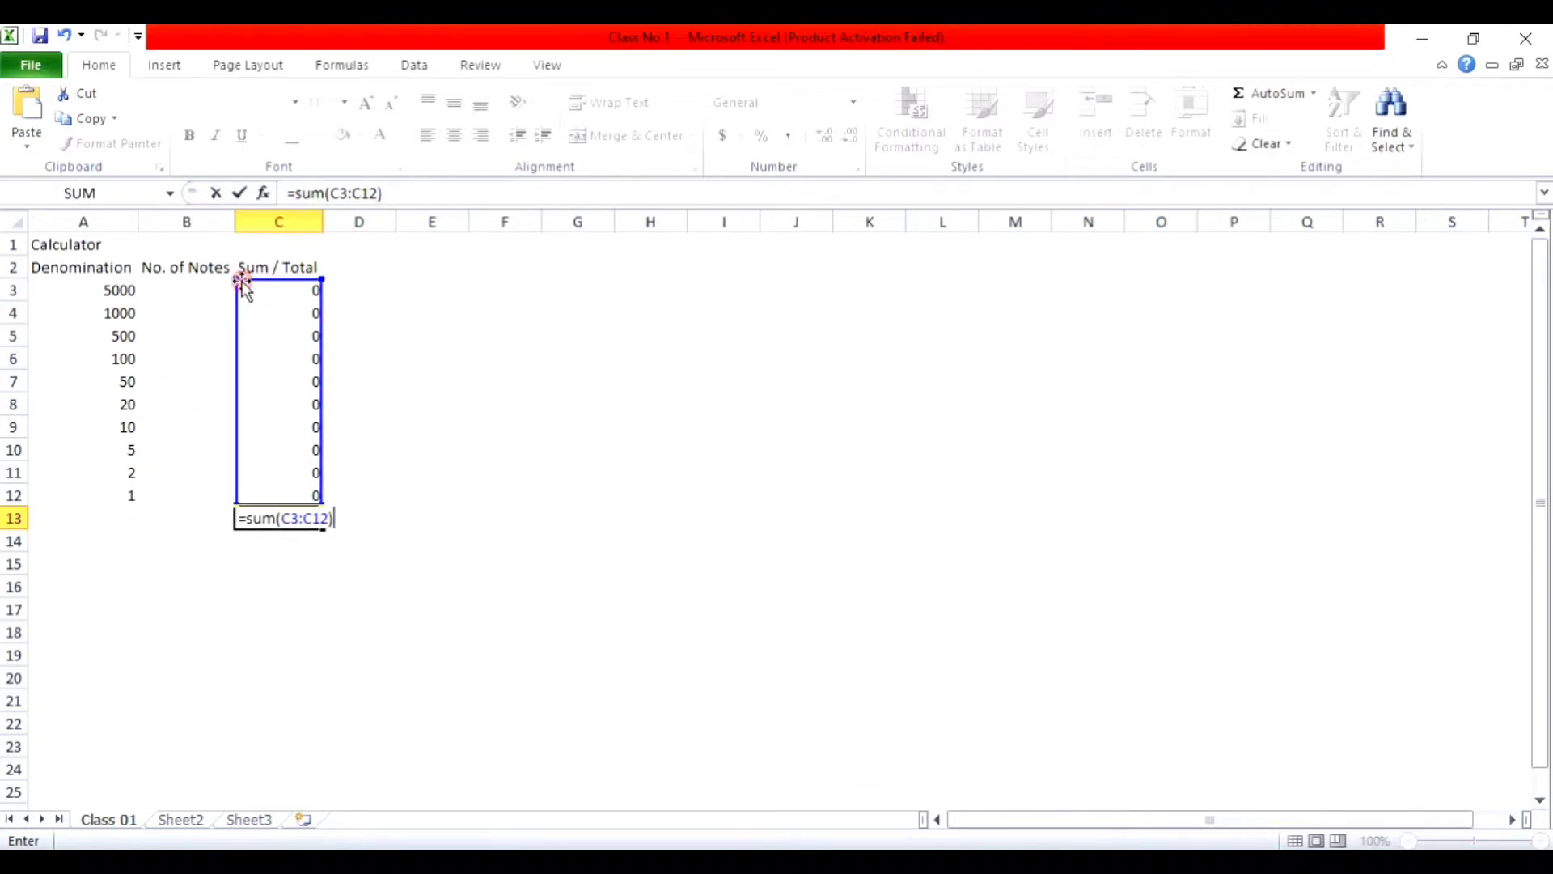
pyautogui.press('Return')
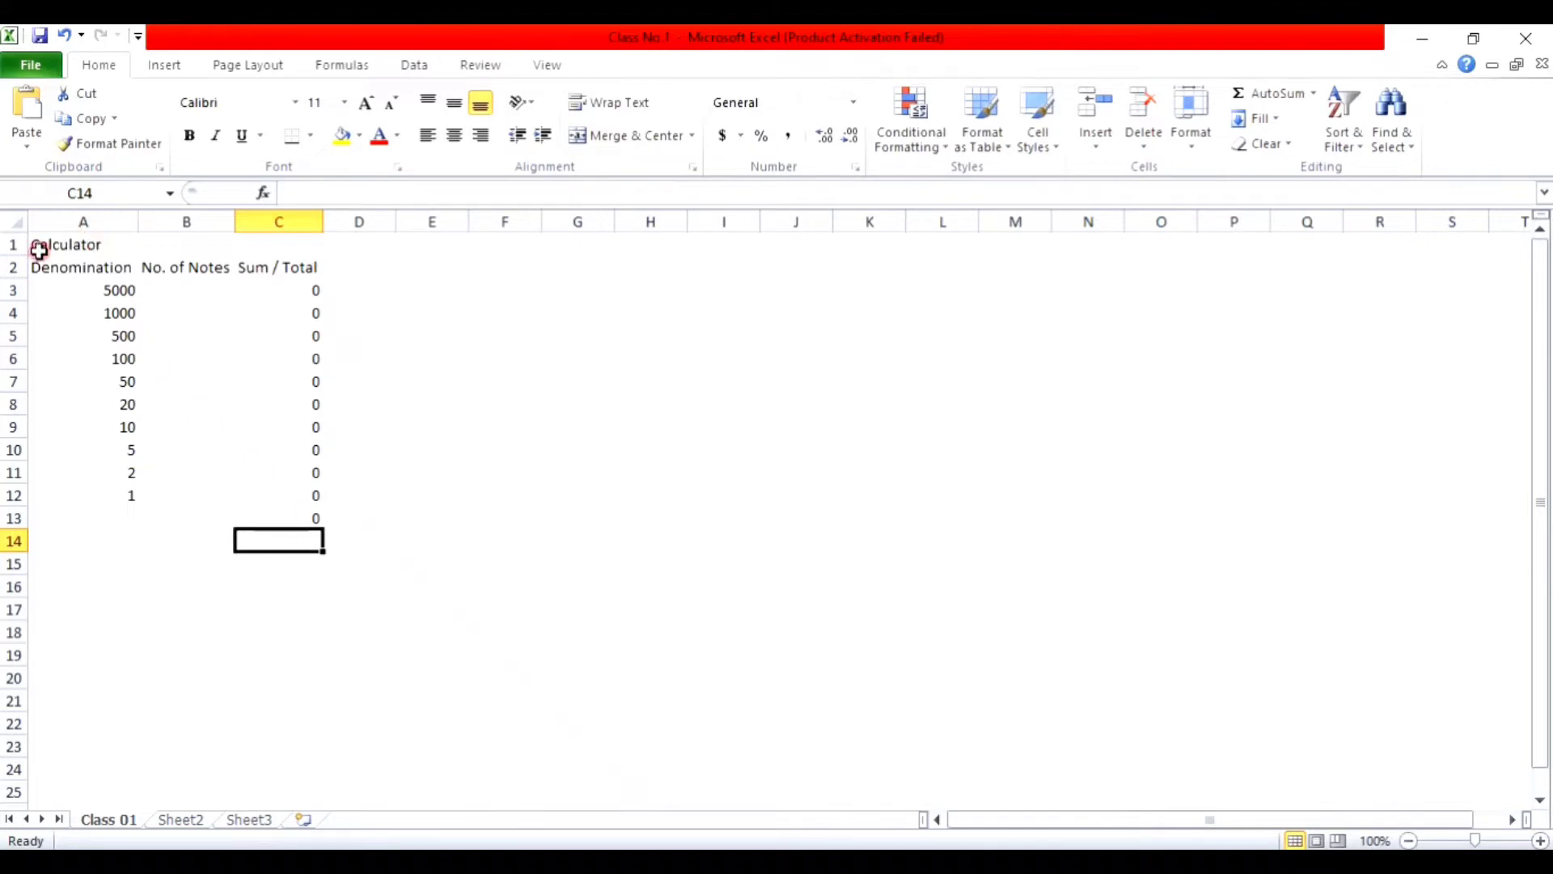
# Step: Merge and centre the Calculator title across A1:C1
pyautogui.click(69, 246)
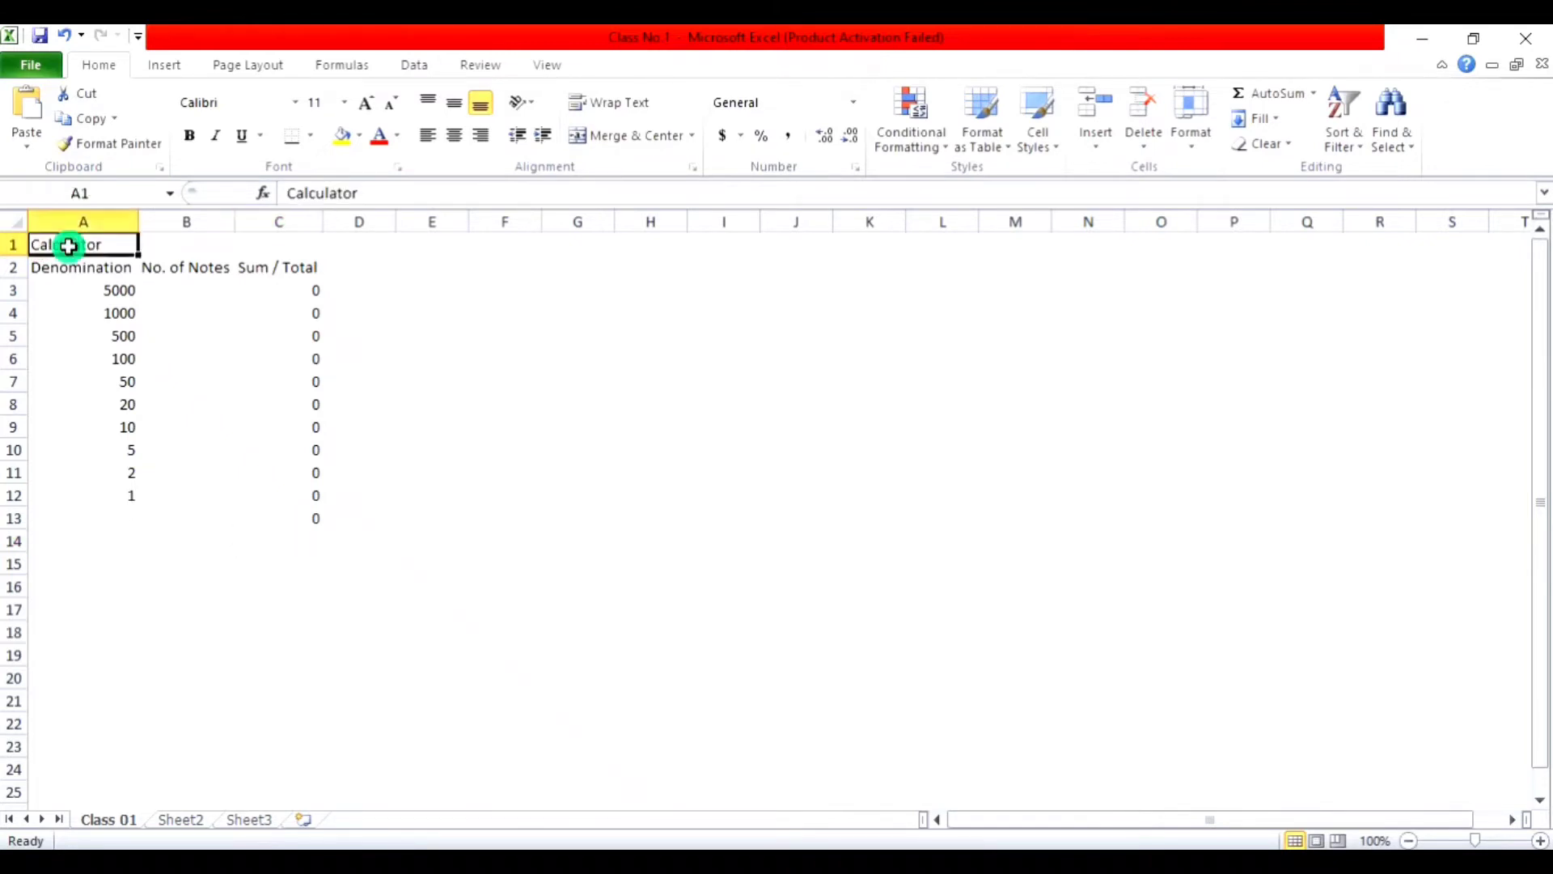
pyautogui.moveTo(69, 243); pyautogui.dragTo(245, 242)
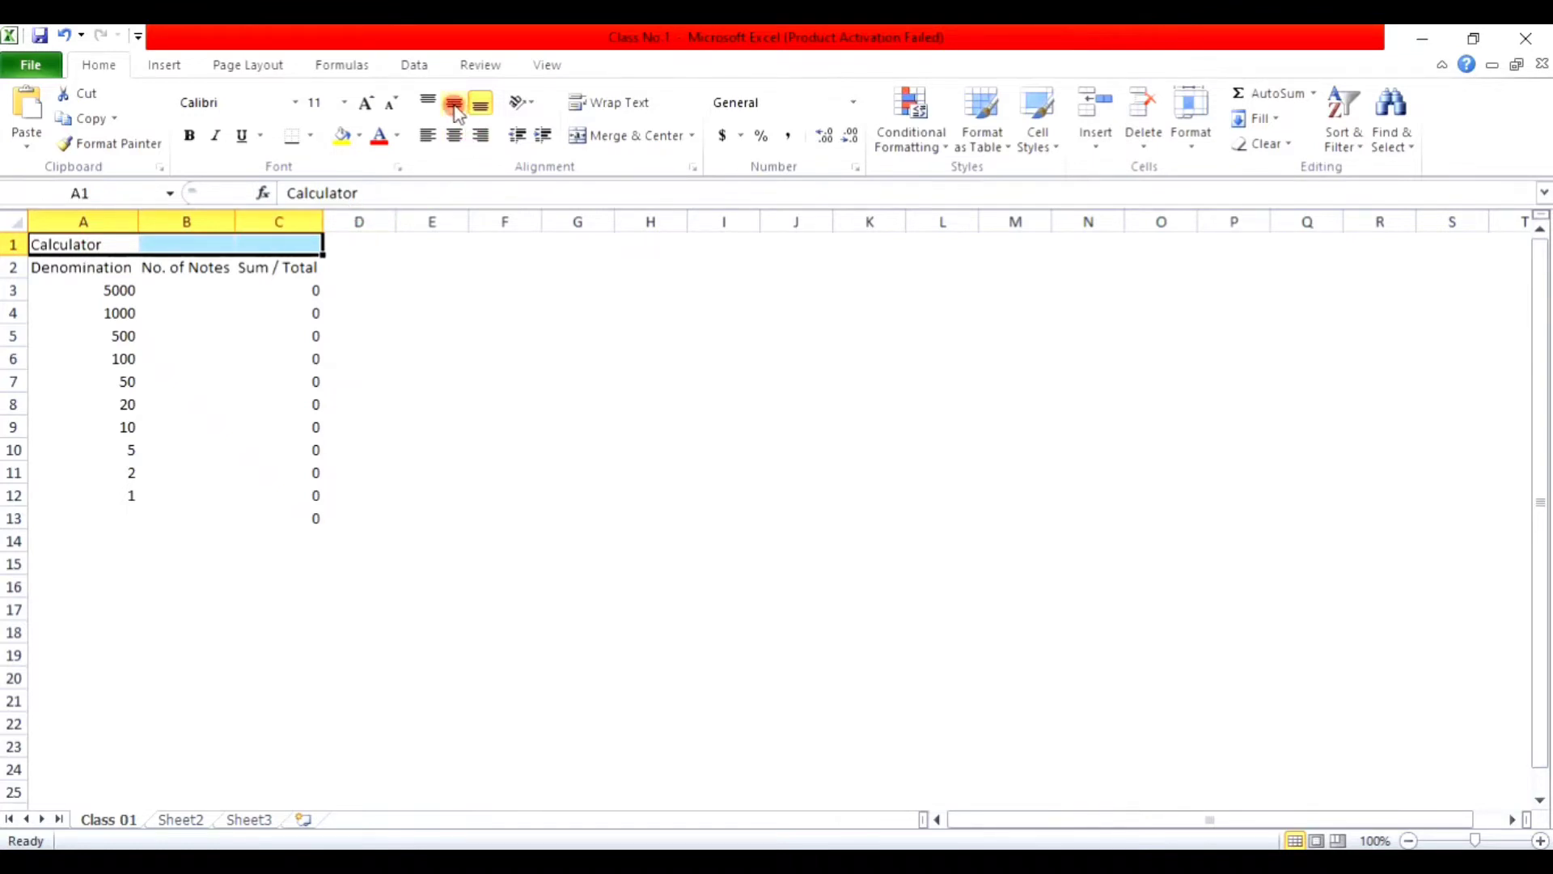
pyautogui.click(639, 137)
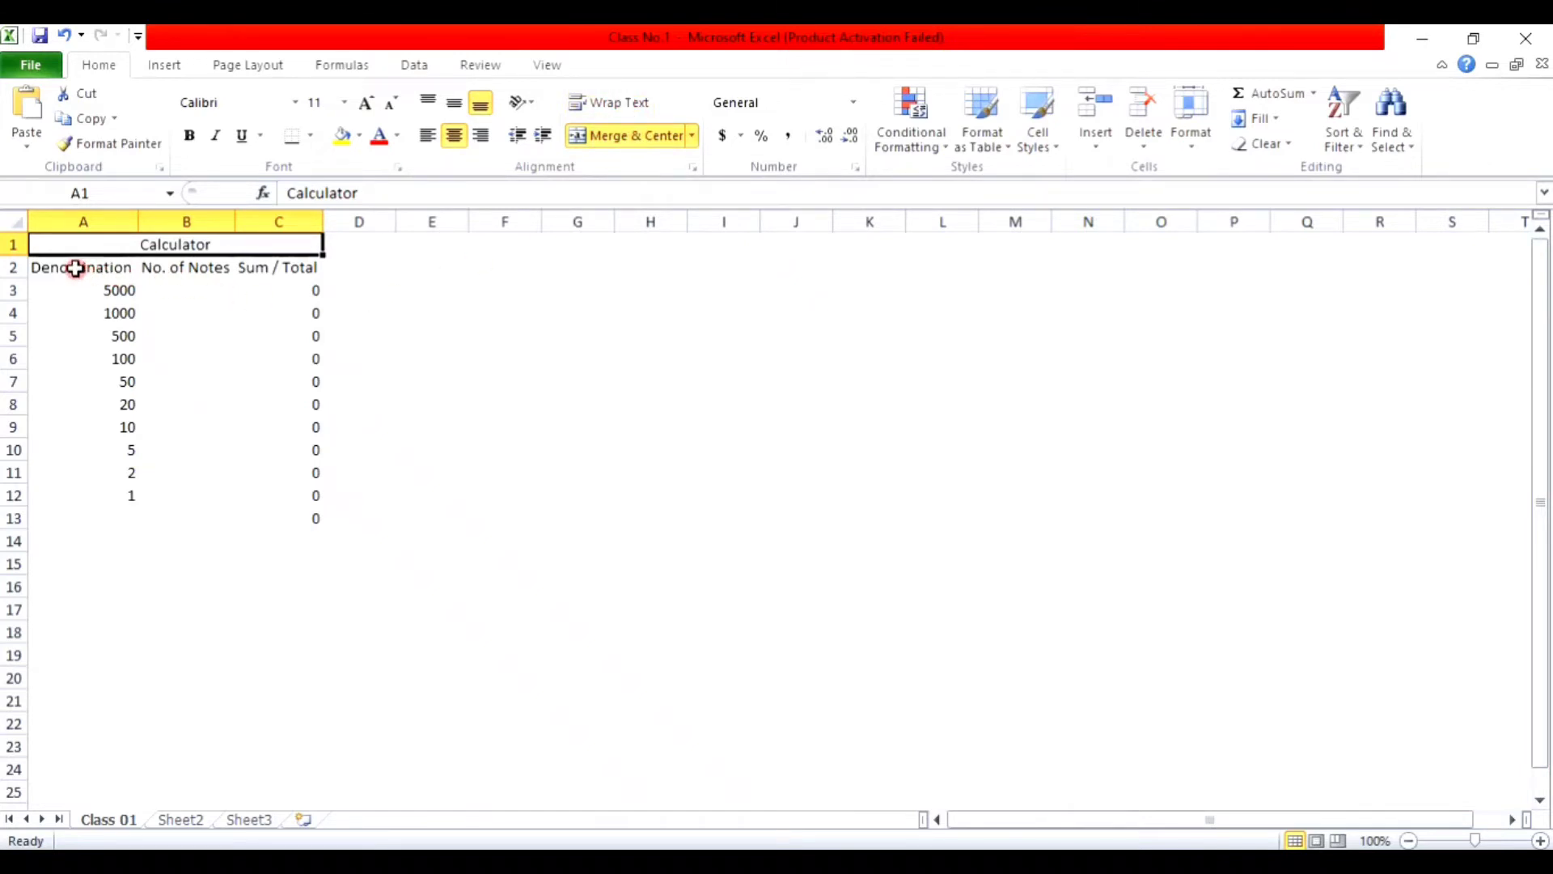
# Step: Apply All Borders to the whole calculator table A1:C13
pyautogui.moveTo(124, 235); pyautogui.dragTo(263, 514)
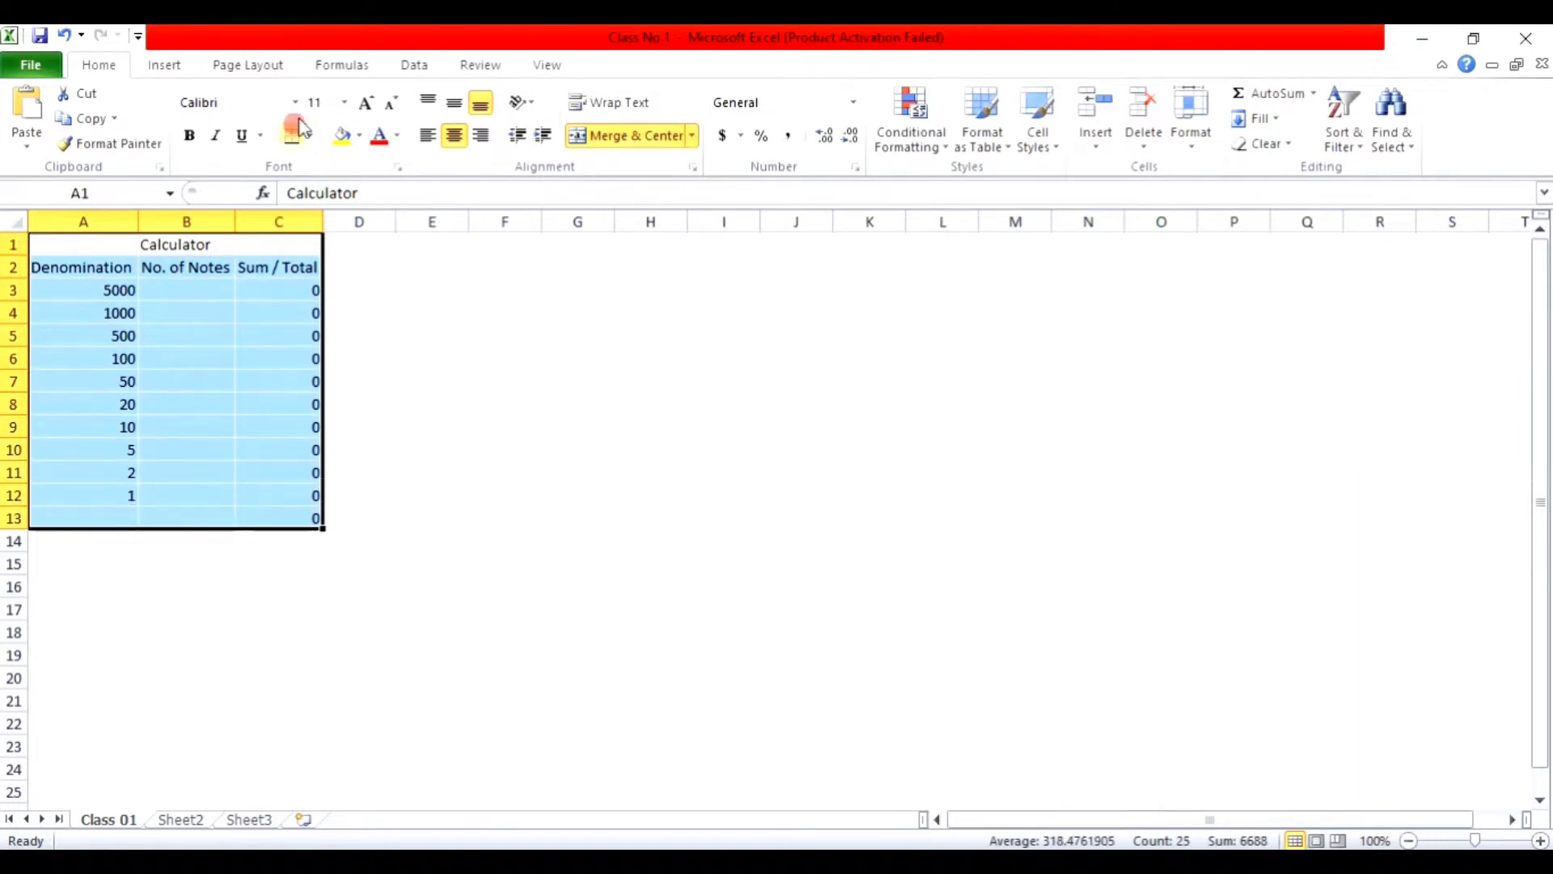
pyautogui.click(310, 137)
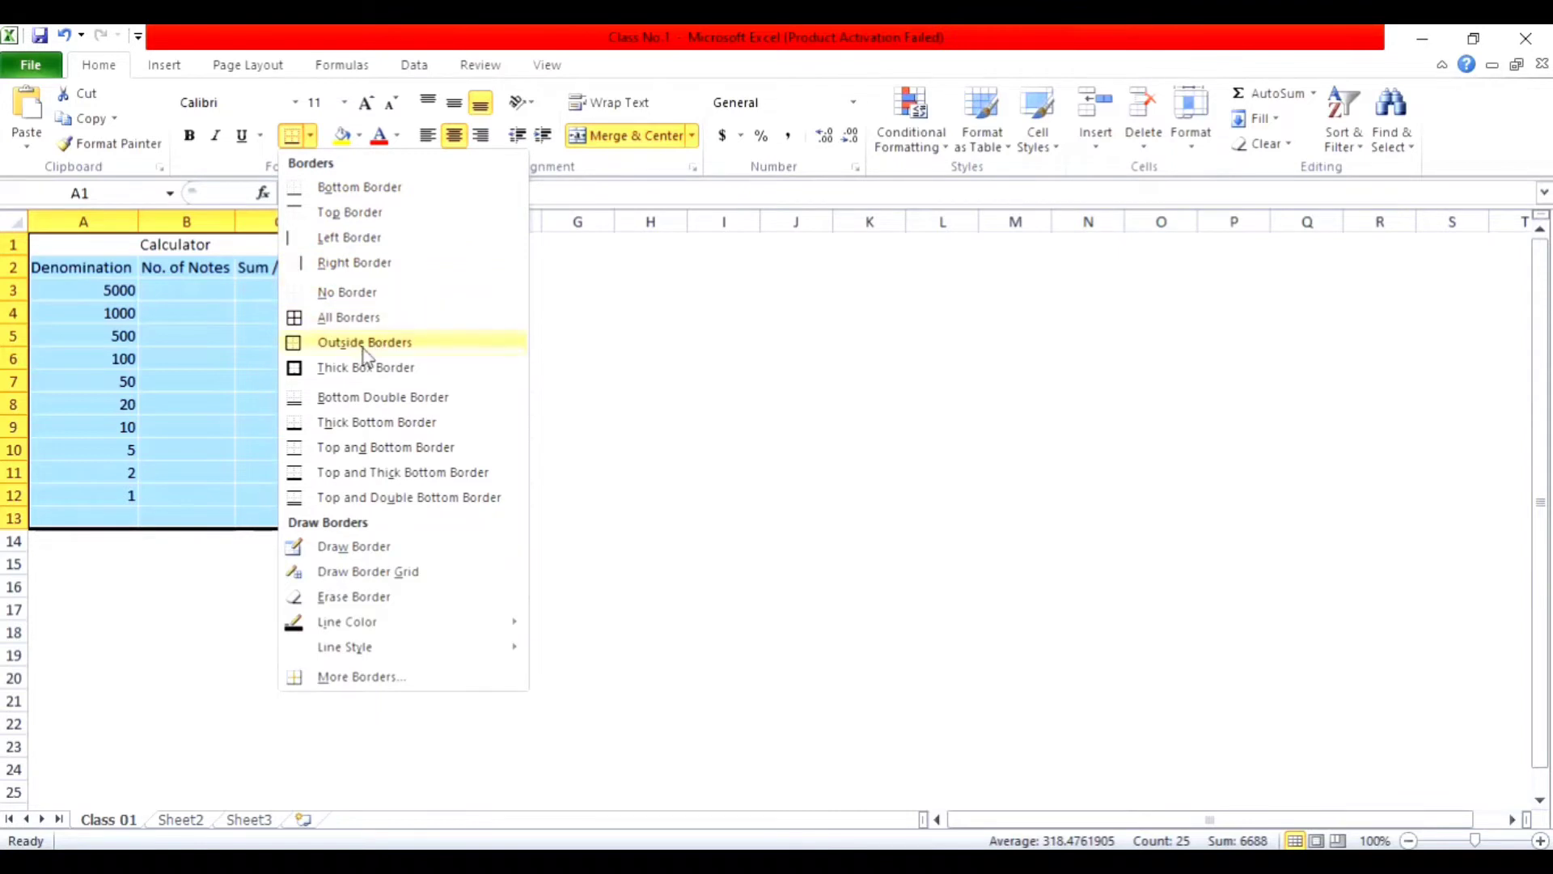
pyautogui.click(352, 316)
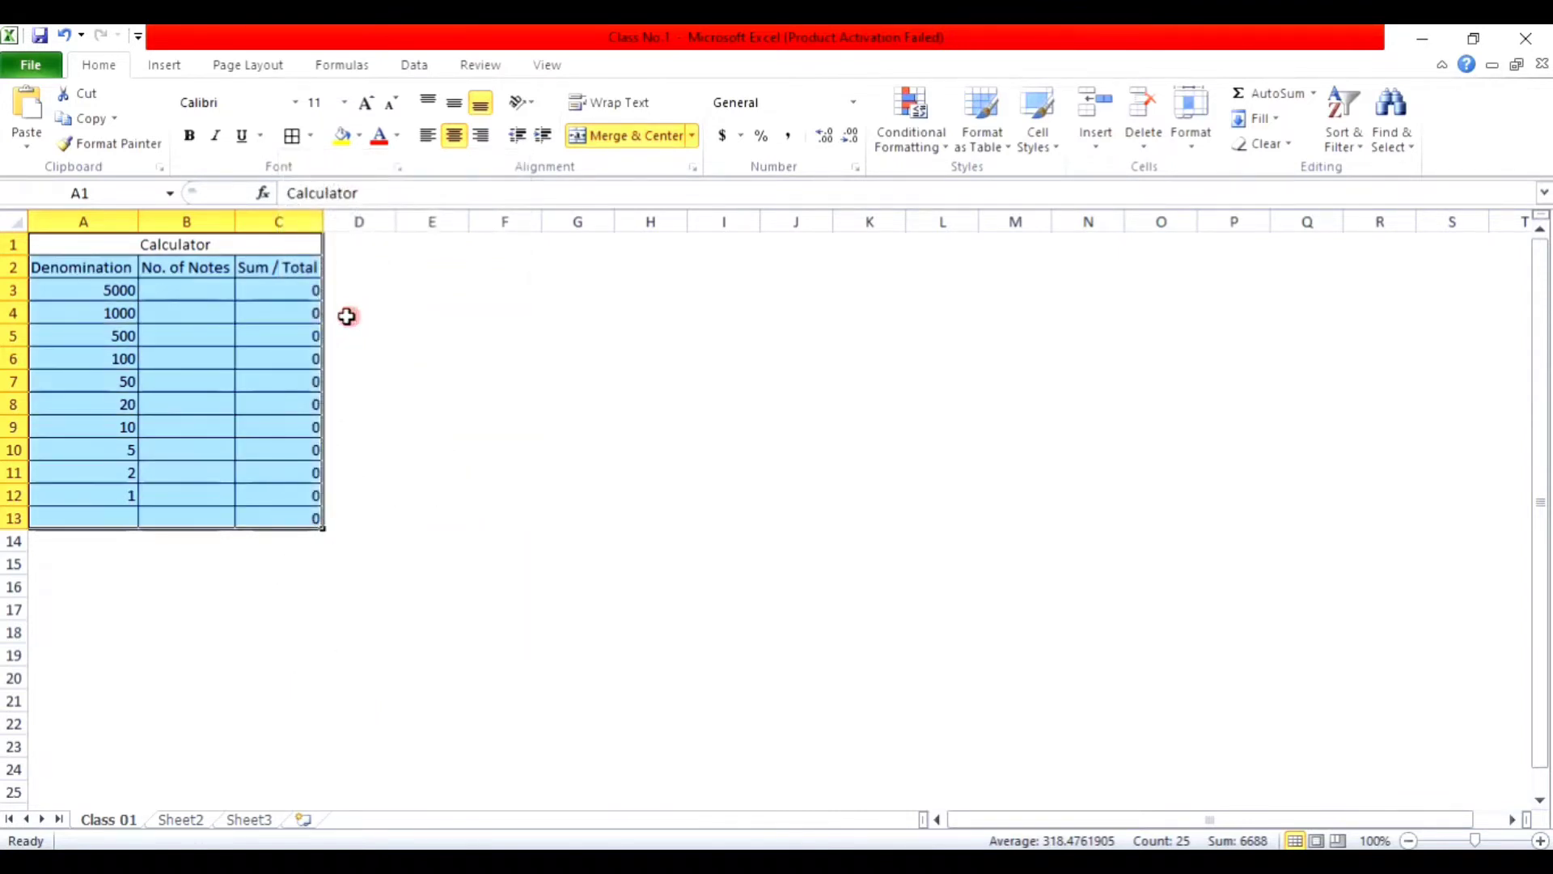
# Step: Merge A13:B13 into one centred cell labelled 'Grand Total'
pyautogui.moveTo(124, 517); pyautogui.dragTo(165, 516)
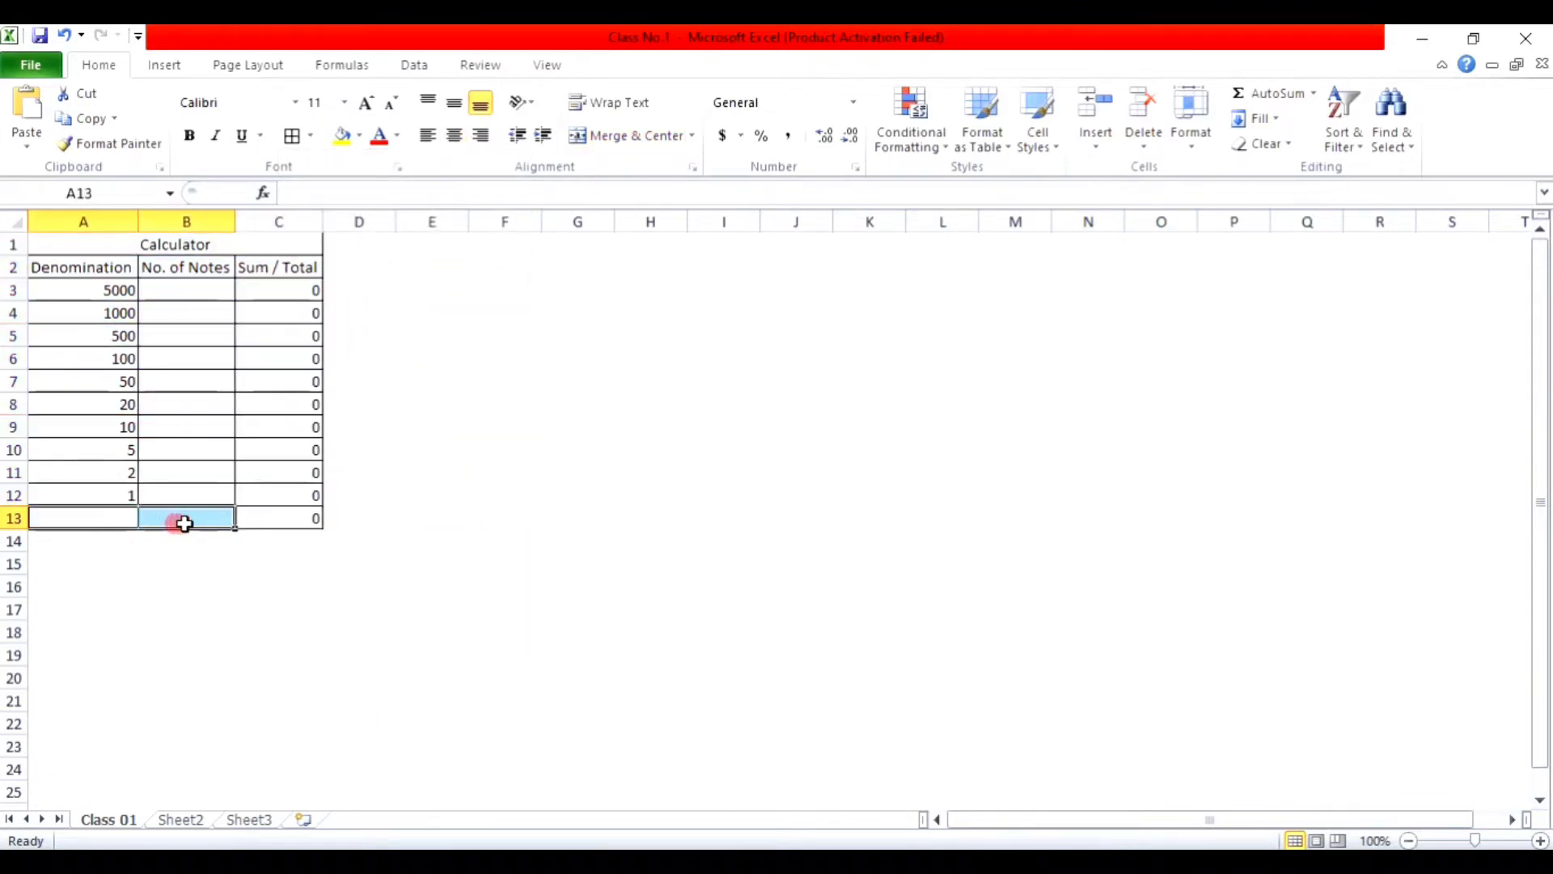
pyautogui.click(638, 138)
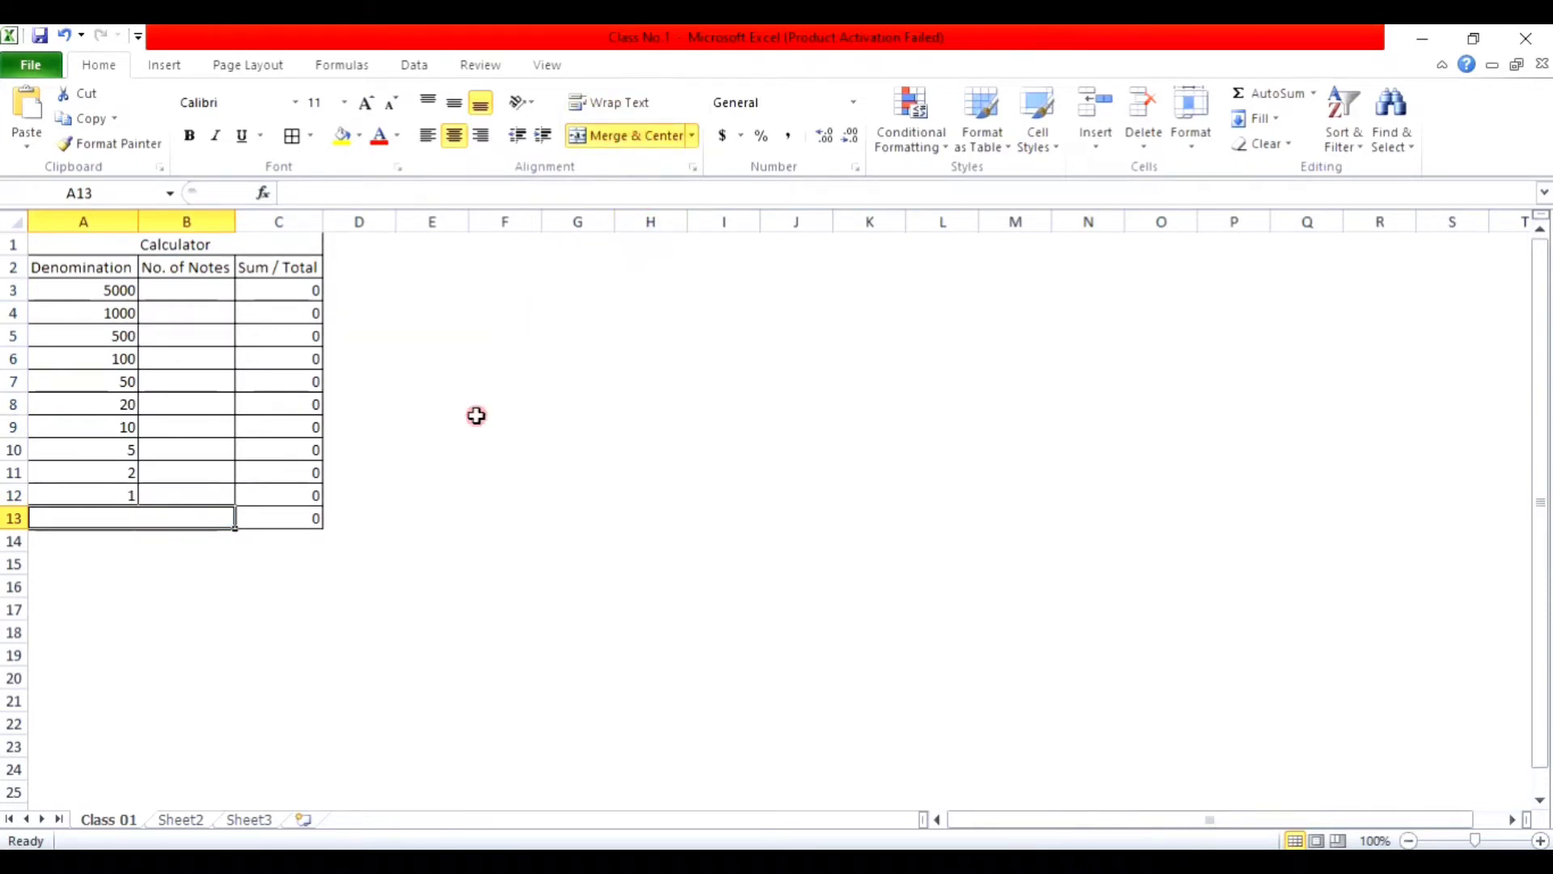
pyautogui.write('T')
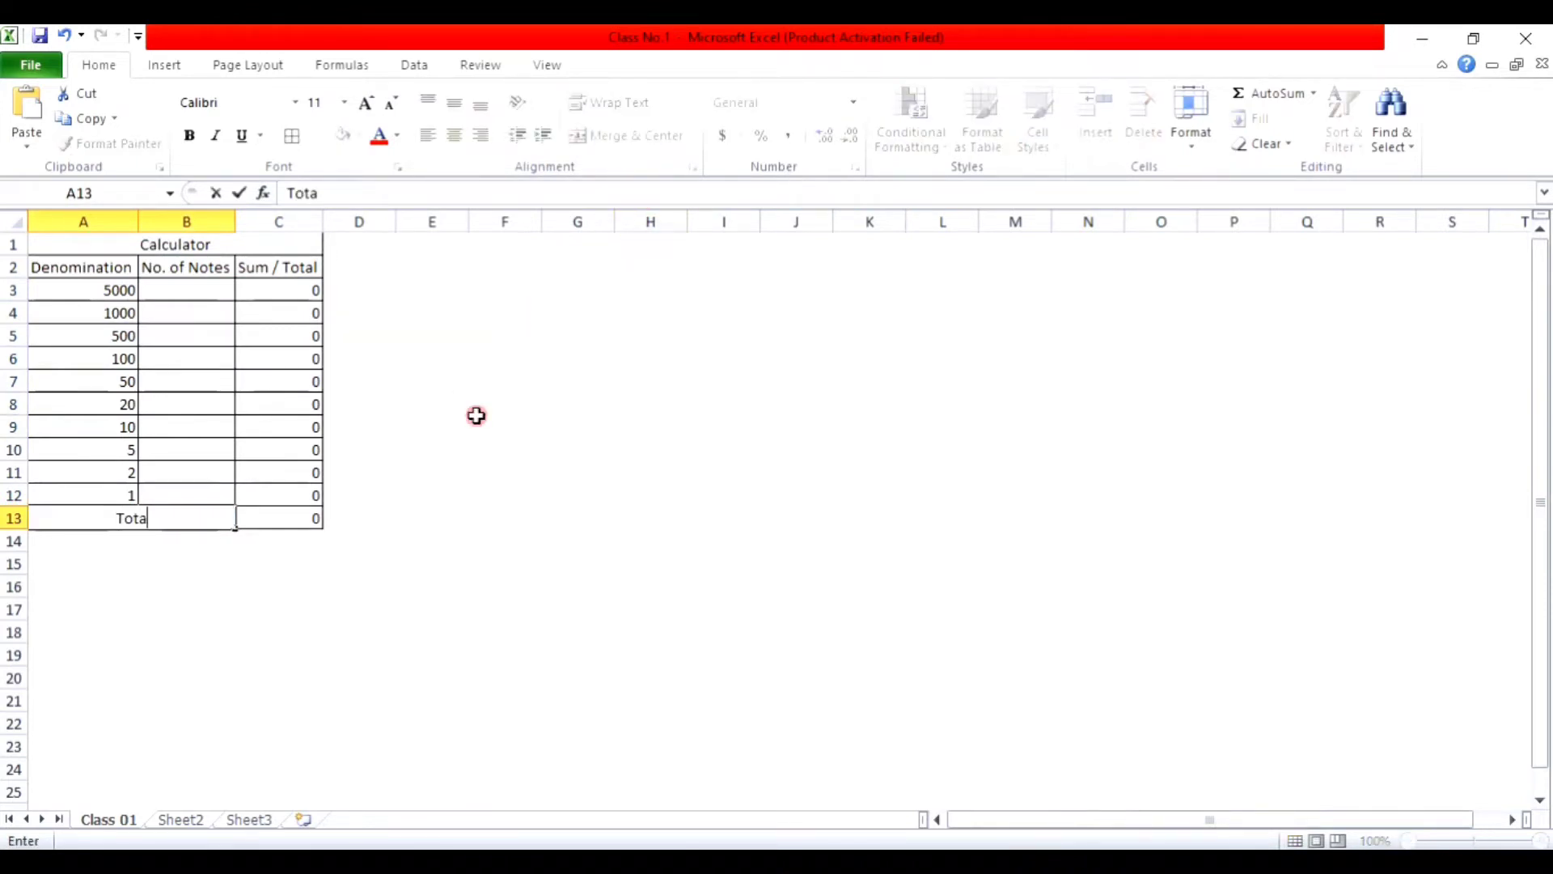
pyautogui.write('ota')
pyautogui.press('BackSpace')
pyautogui.write('ot')
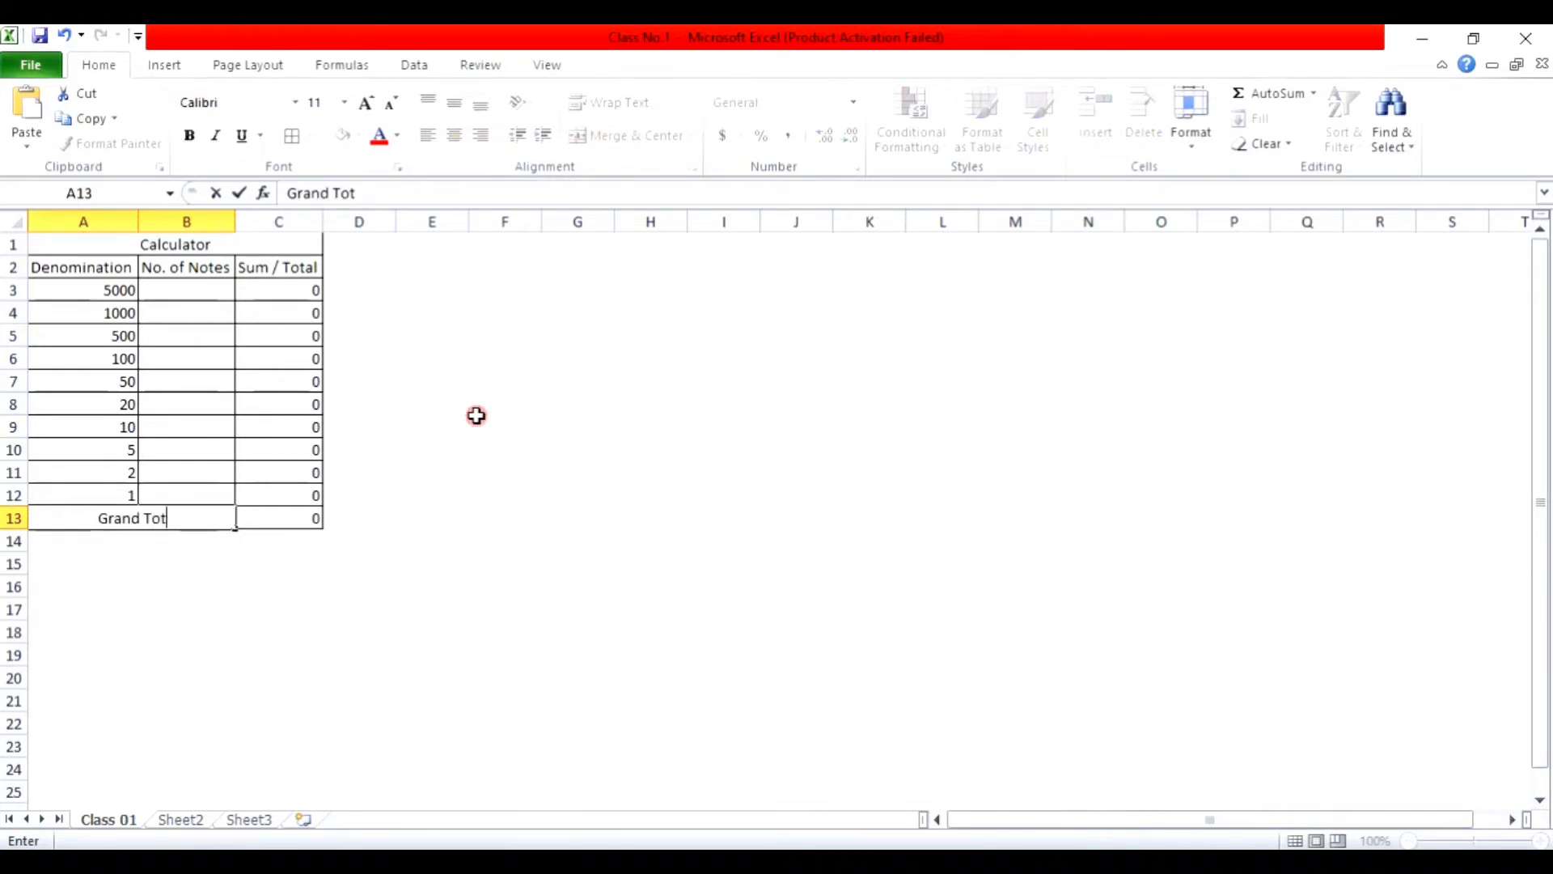
pyautogui.write('al')
pyautogui.press('BackSpace')
pyautogui.write('al')
pyautogui.press('Return')
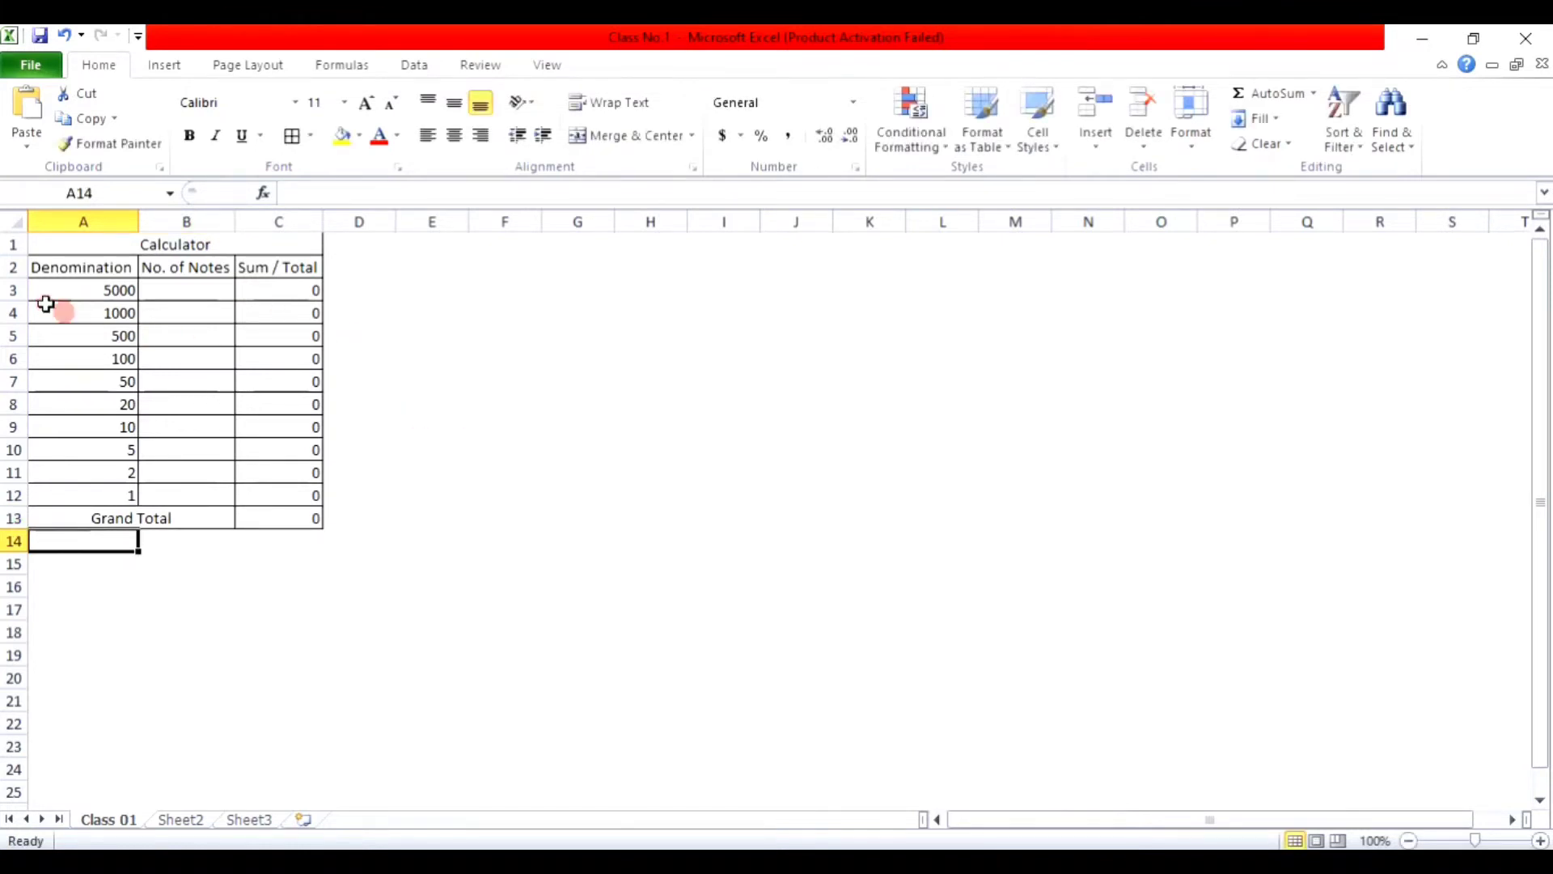
# Step: Give the Calculator title a yellow fill and font size 18
pyautogui.click(257, 247)
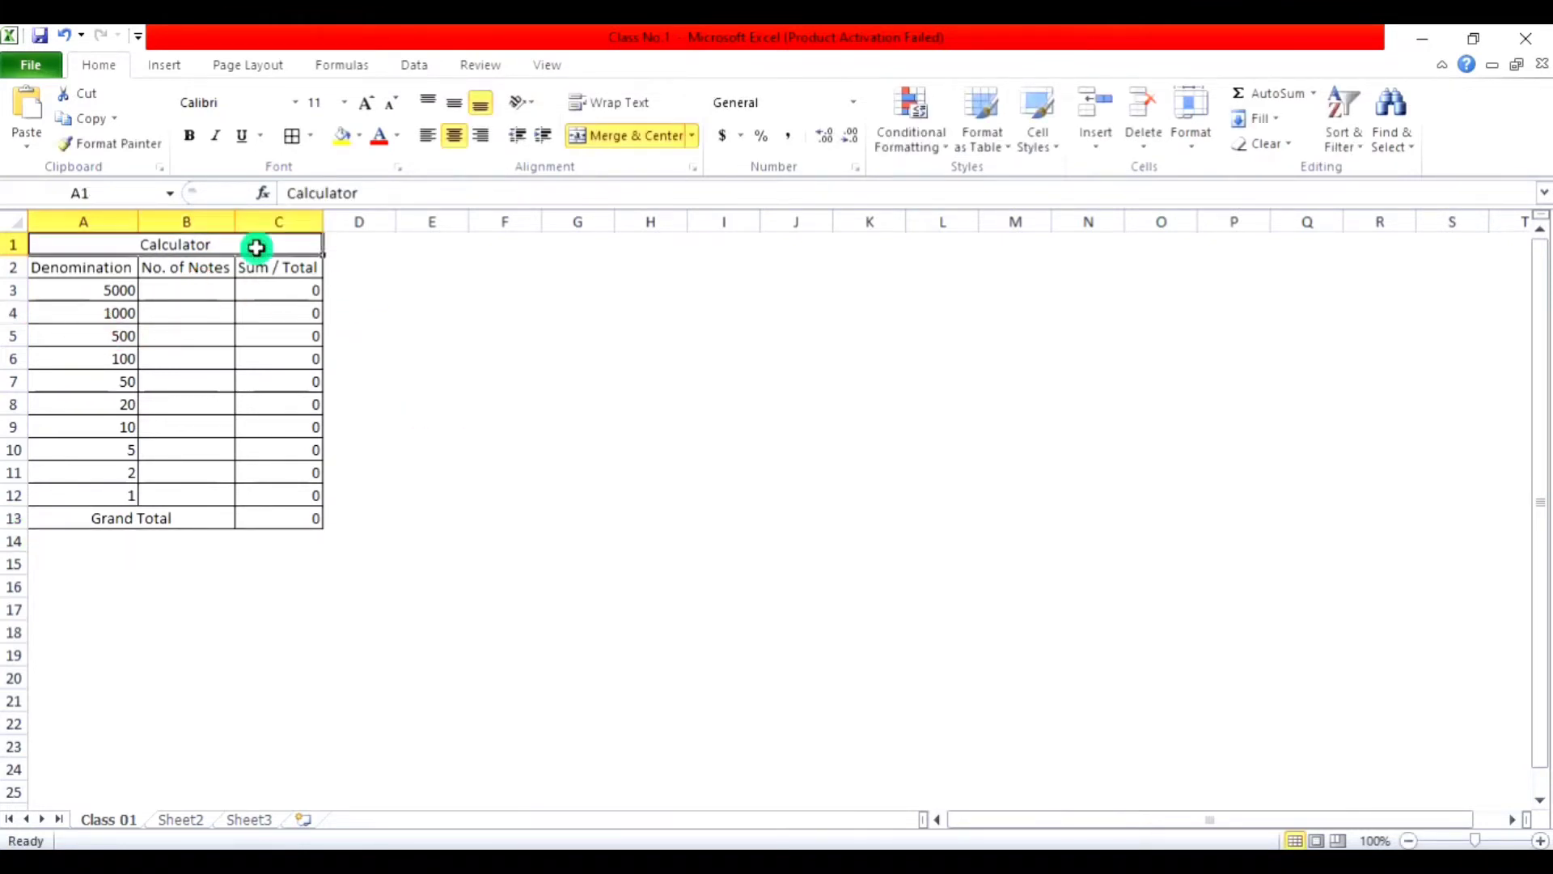
pyautogui.click(360, 137)
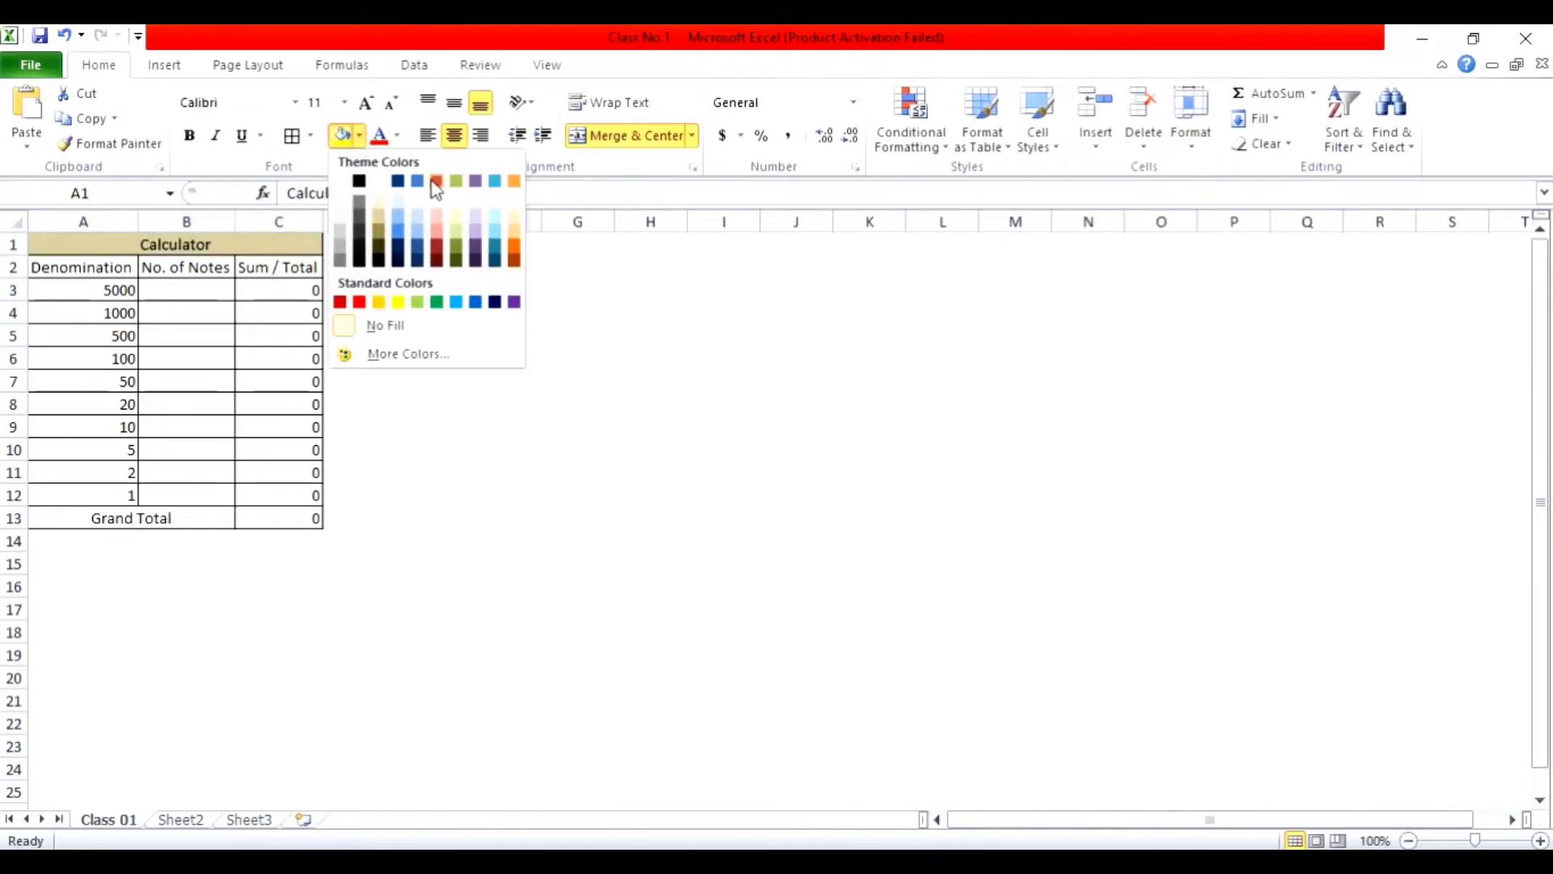
pyautogui.click(399, 302)
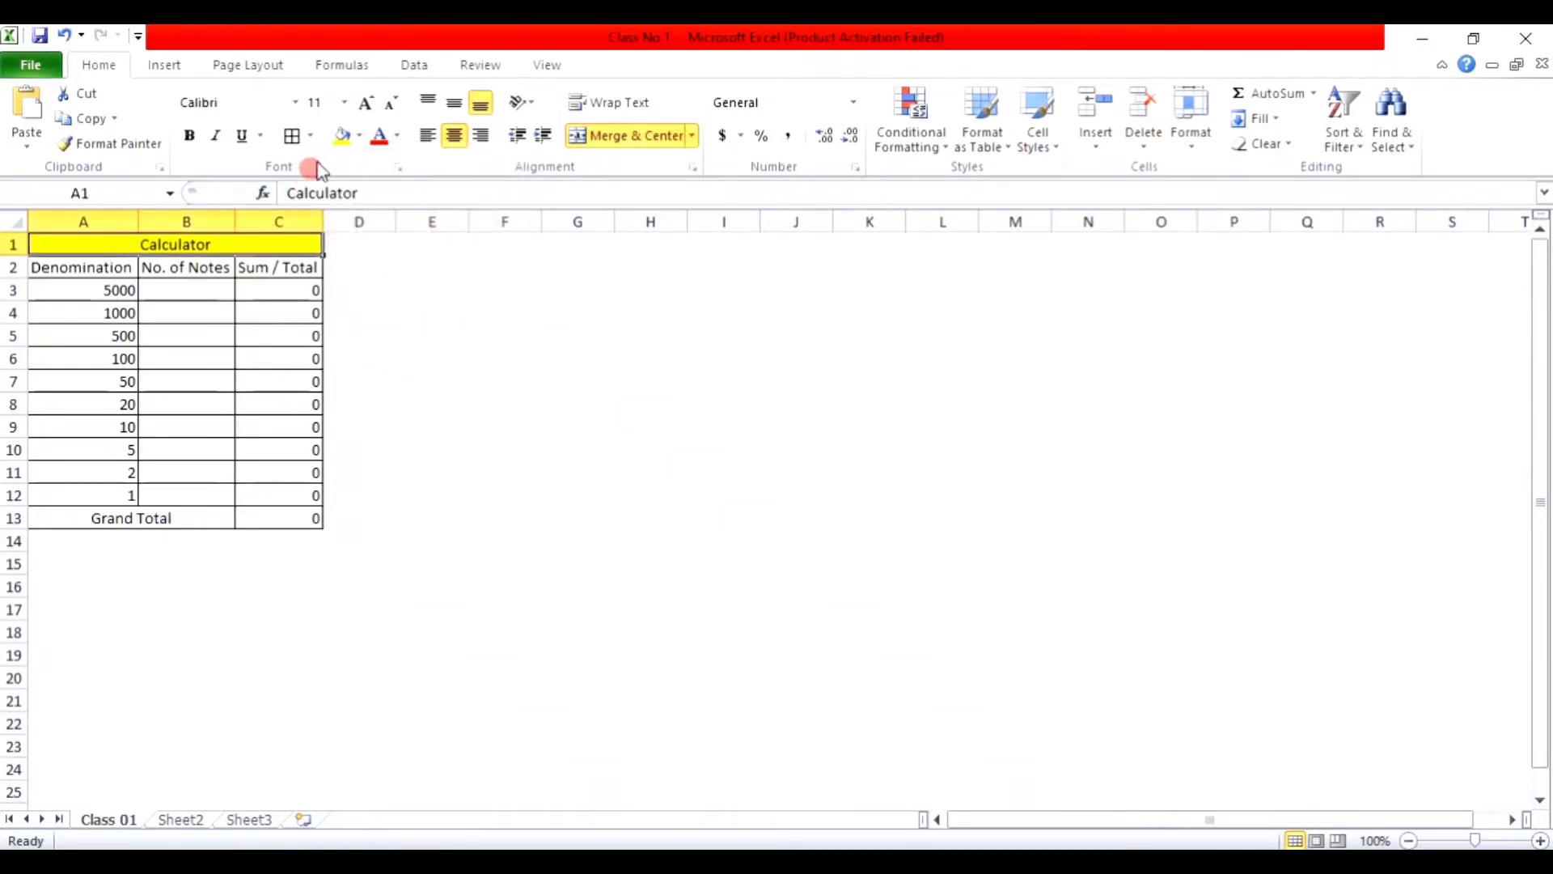
pyautogui.click(345, 104)
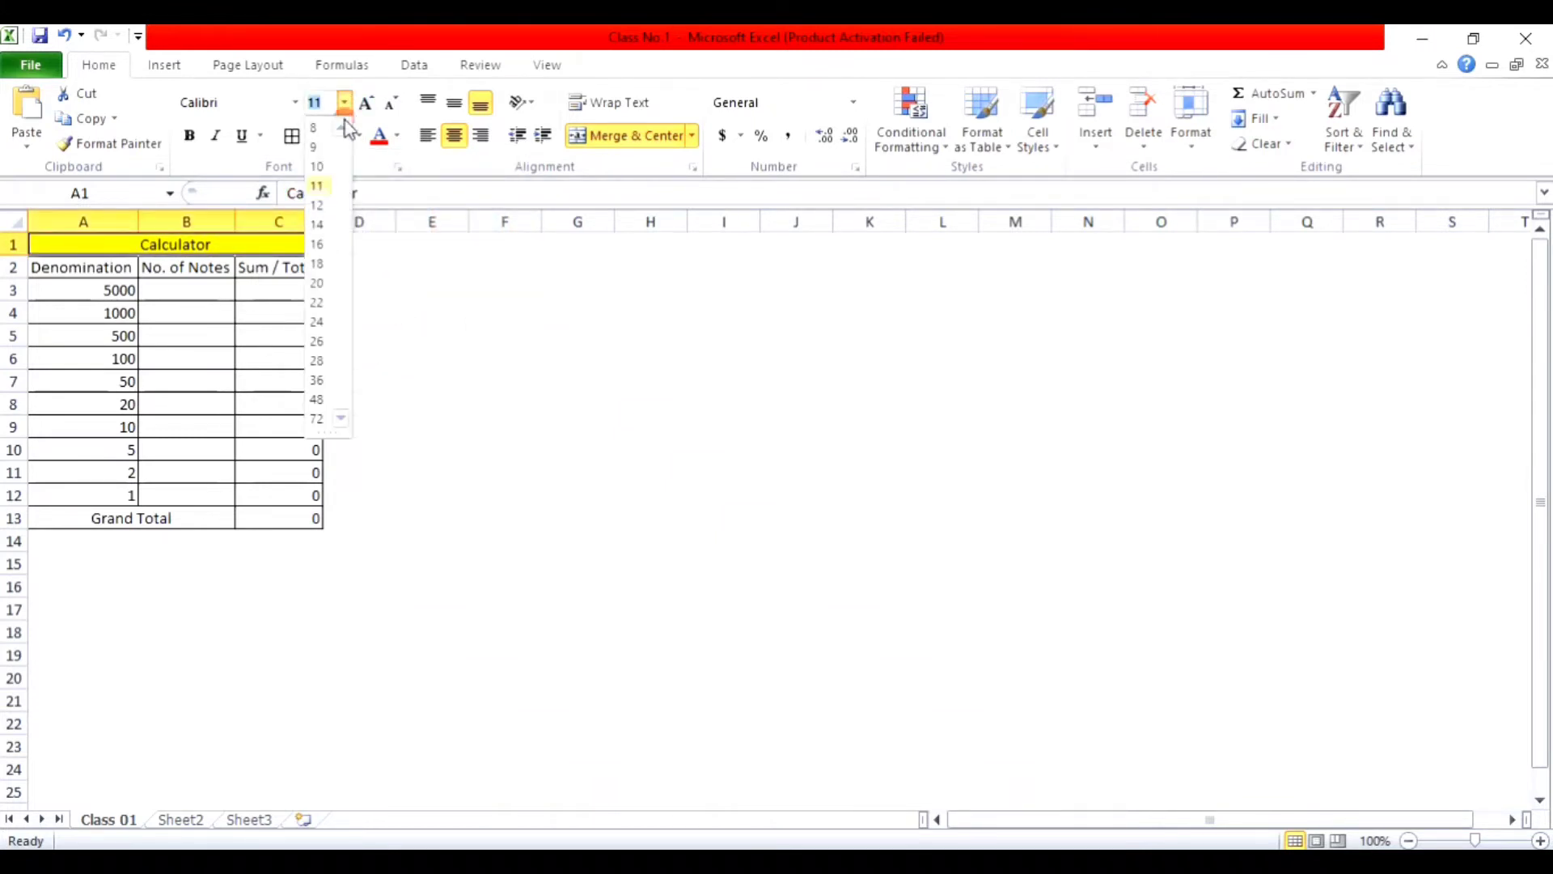
pyautogui.click(317, 262)
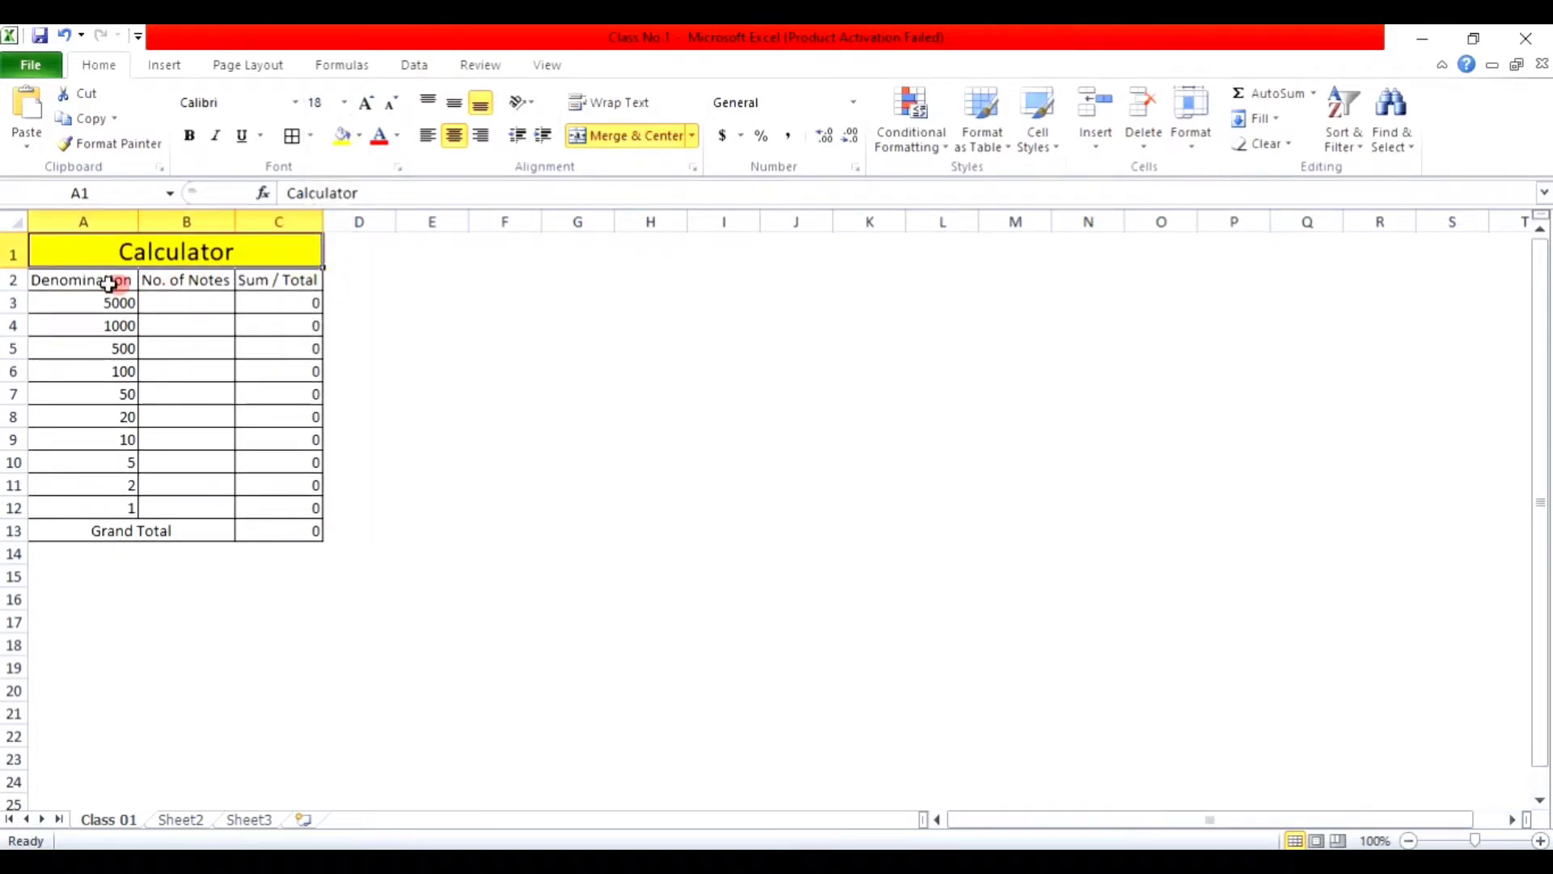
# Step: Shade the header row A2:C2 light blue
pyautogui.moveTo(100, 283); pyautogui.dragTo(258, 279)
pyautogui.click(358, 135)
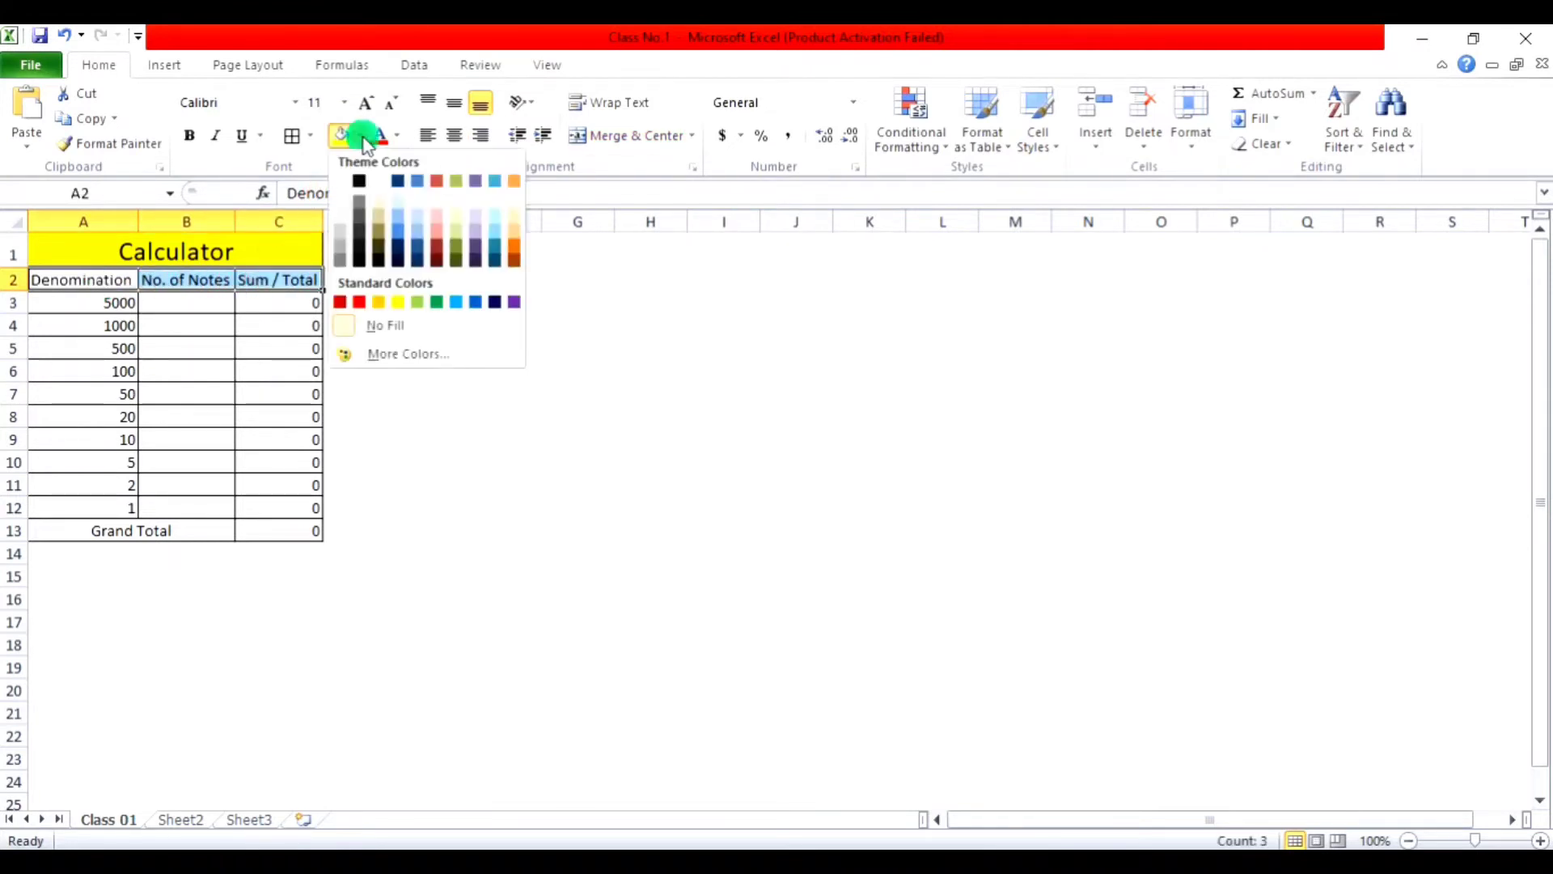
pyautogui.click(417, 216)
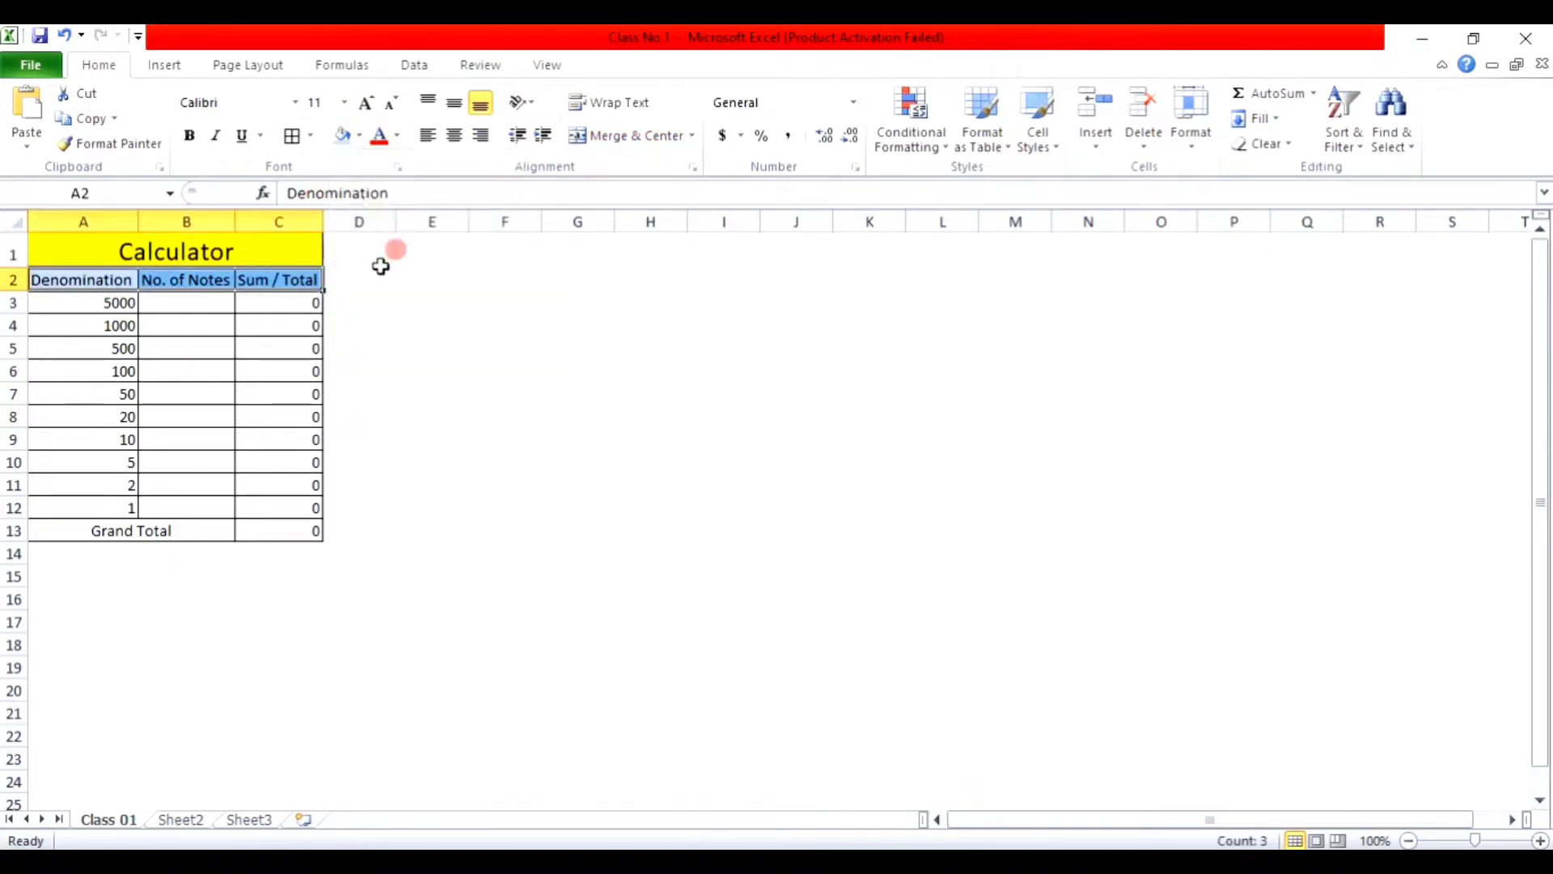
# Step: Shade the Grand Total label cell light blue as well
pyautogui.click(230, 244)
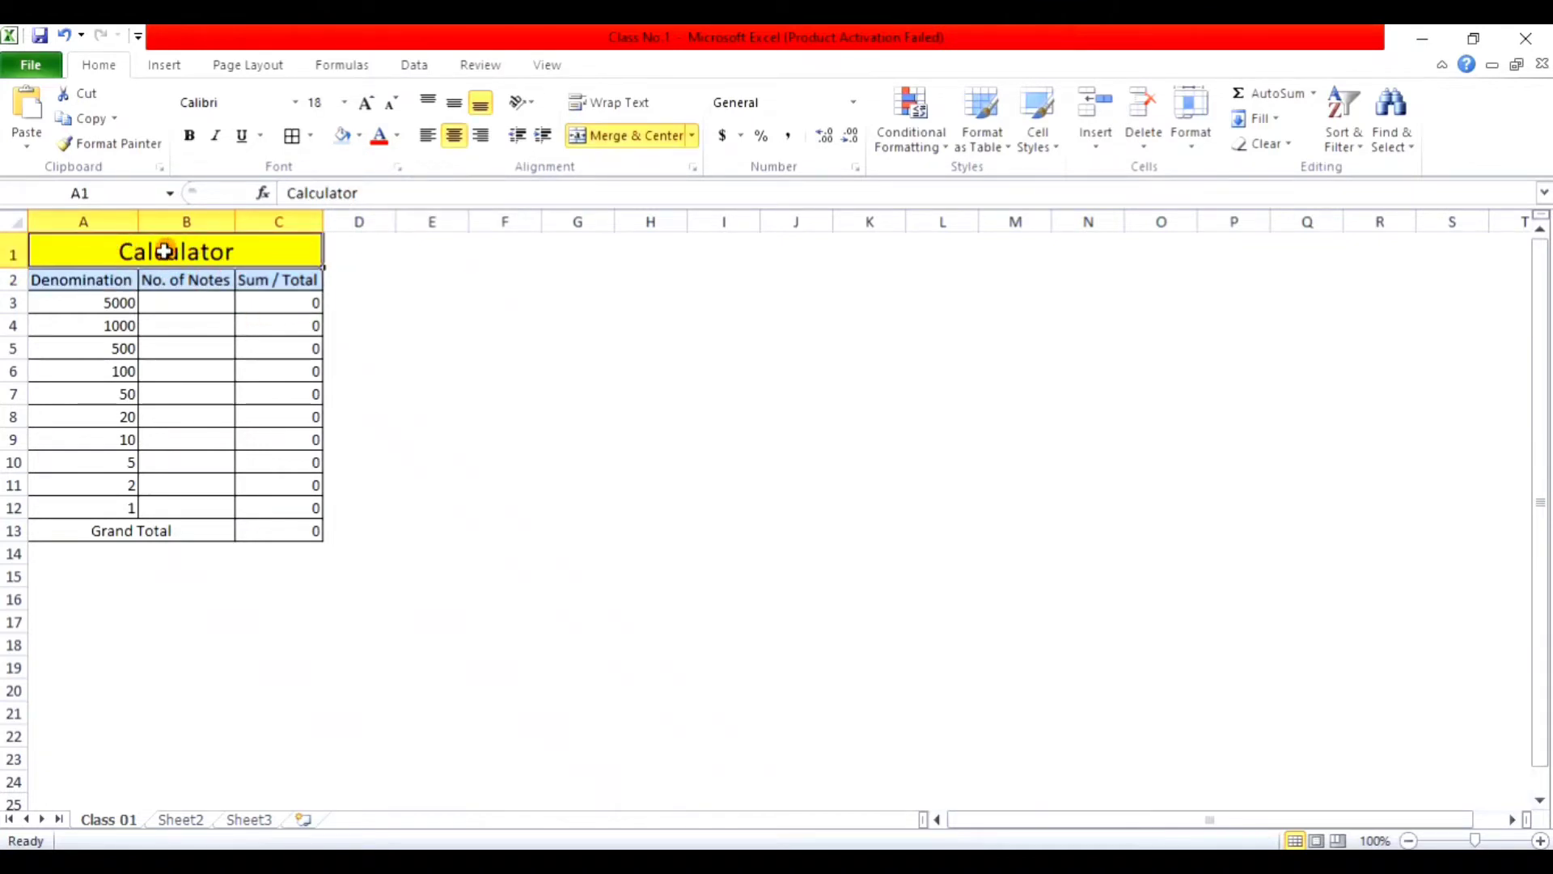
pyautogui.click(162, 534)
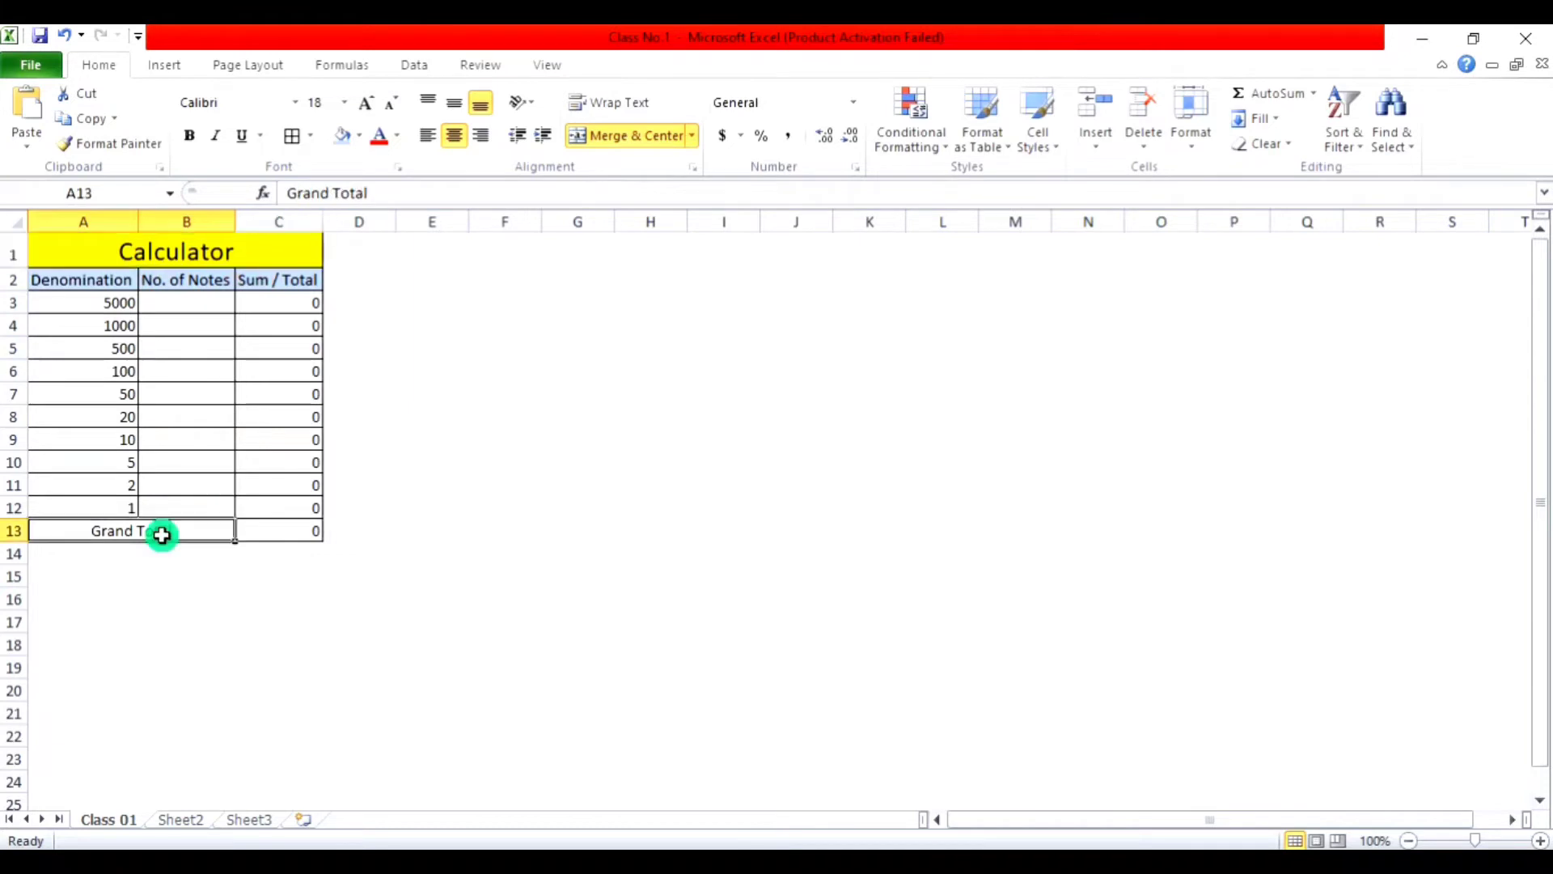
pyautogui.click(339, 136)
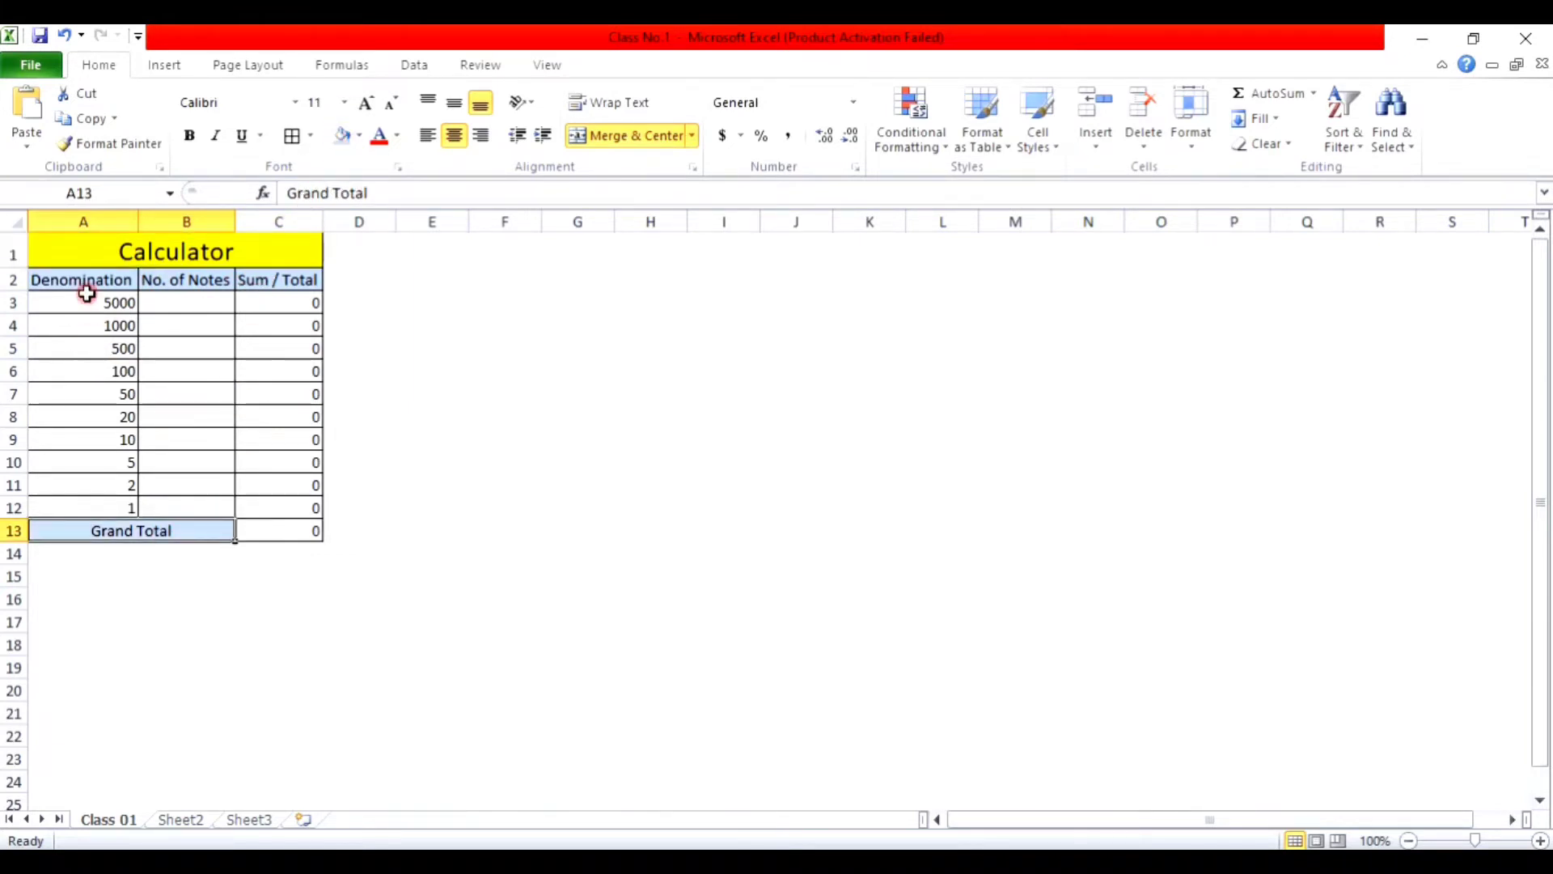
# Step: Centre the denomination values A3:A12 vertically and horizontally
pyautogui.moveTo(87, 303); pyautogui.dragTo(85, 505)
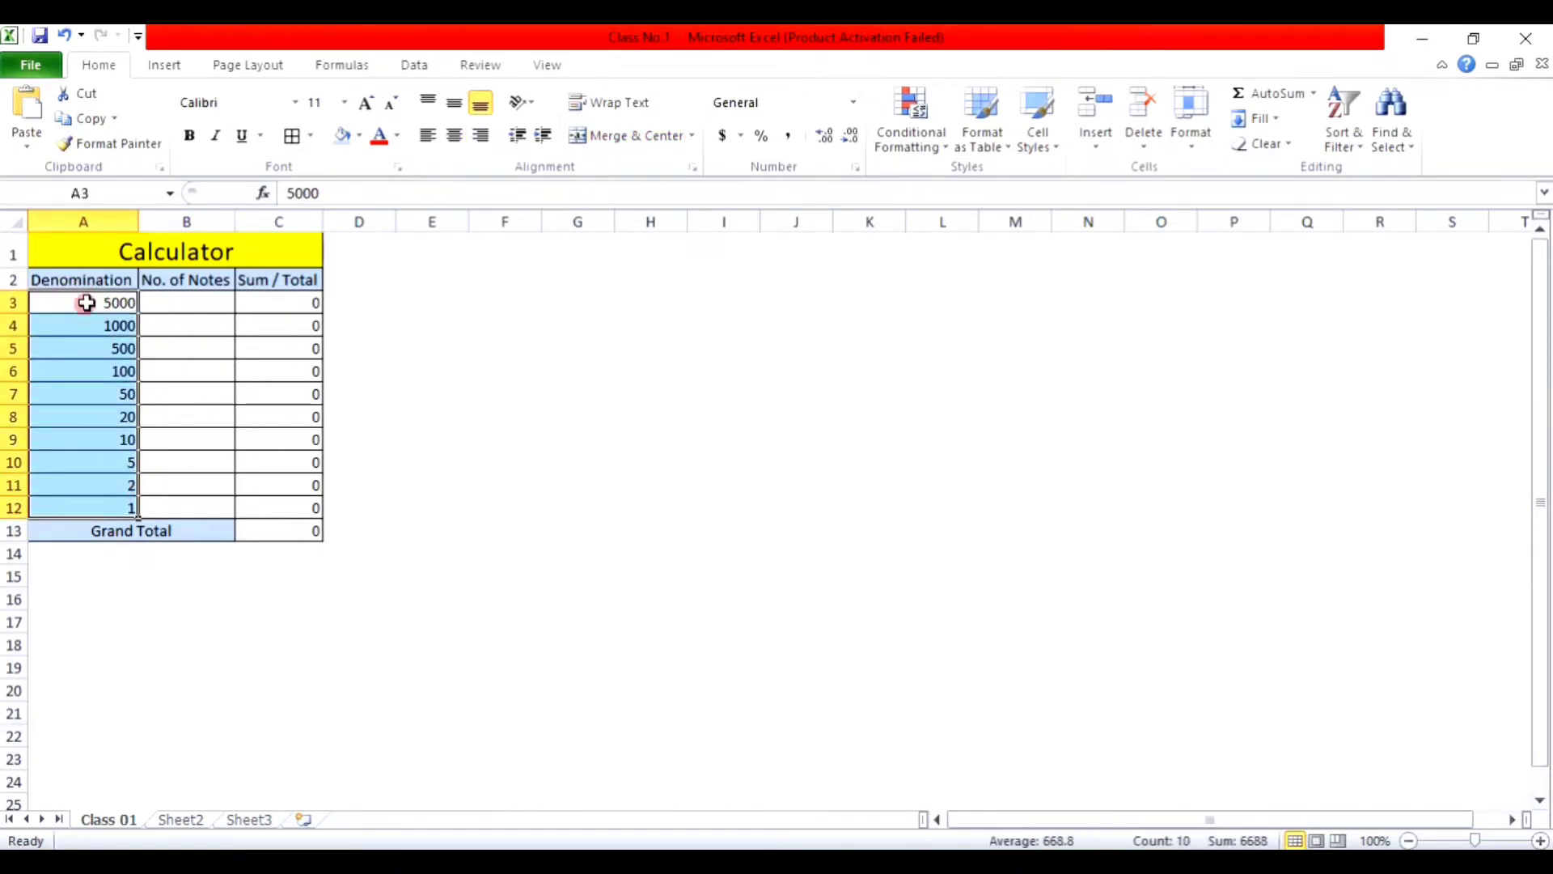
pyautogui.click(454, 103)
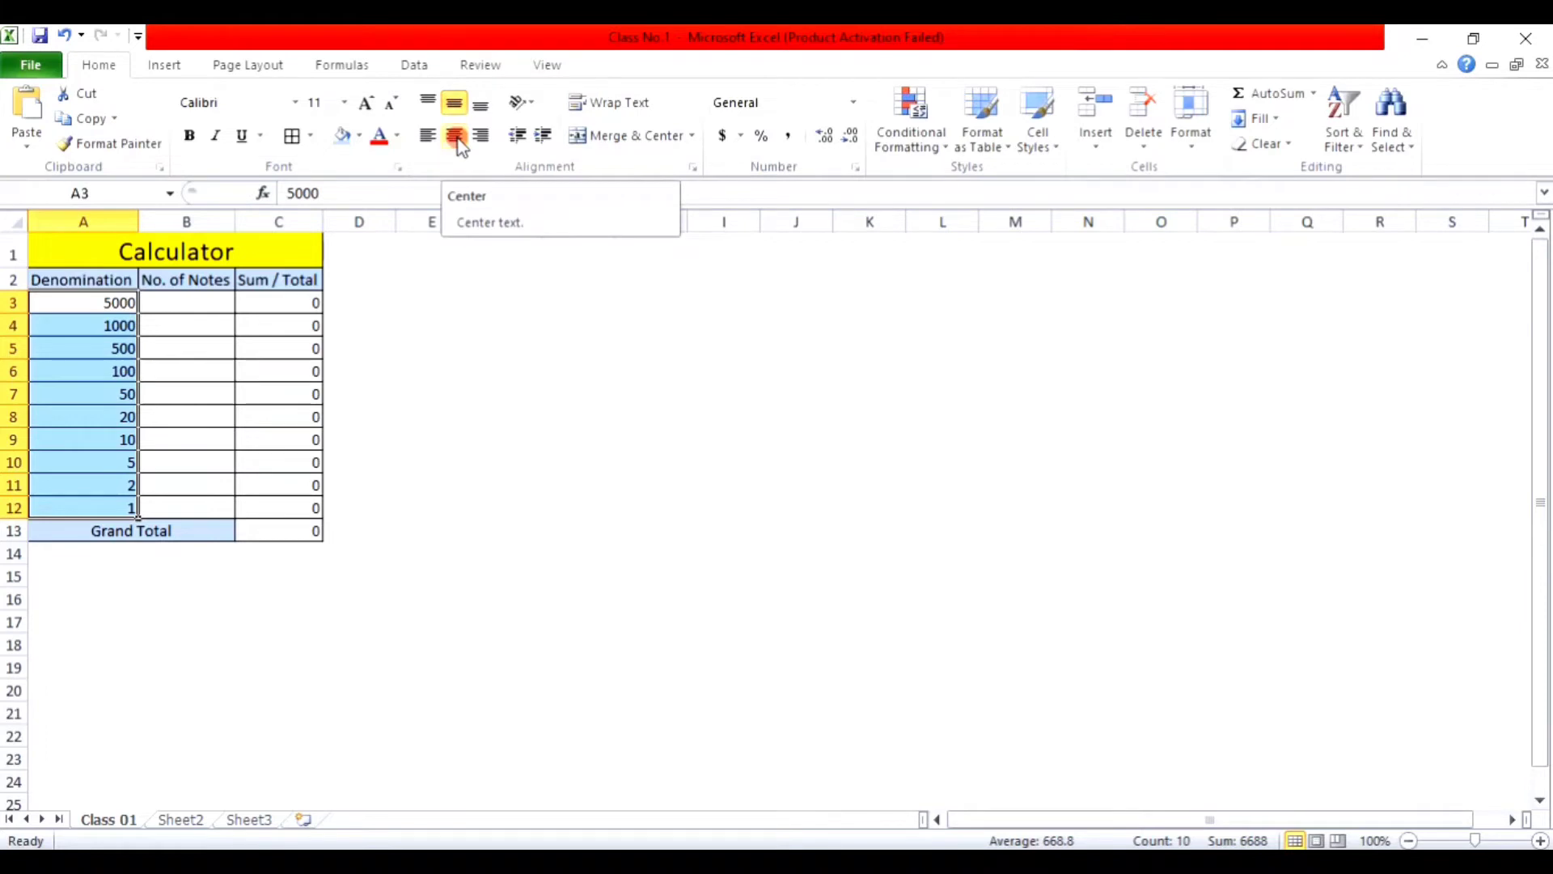
pyautogui.click(458, 137)
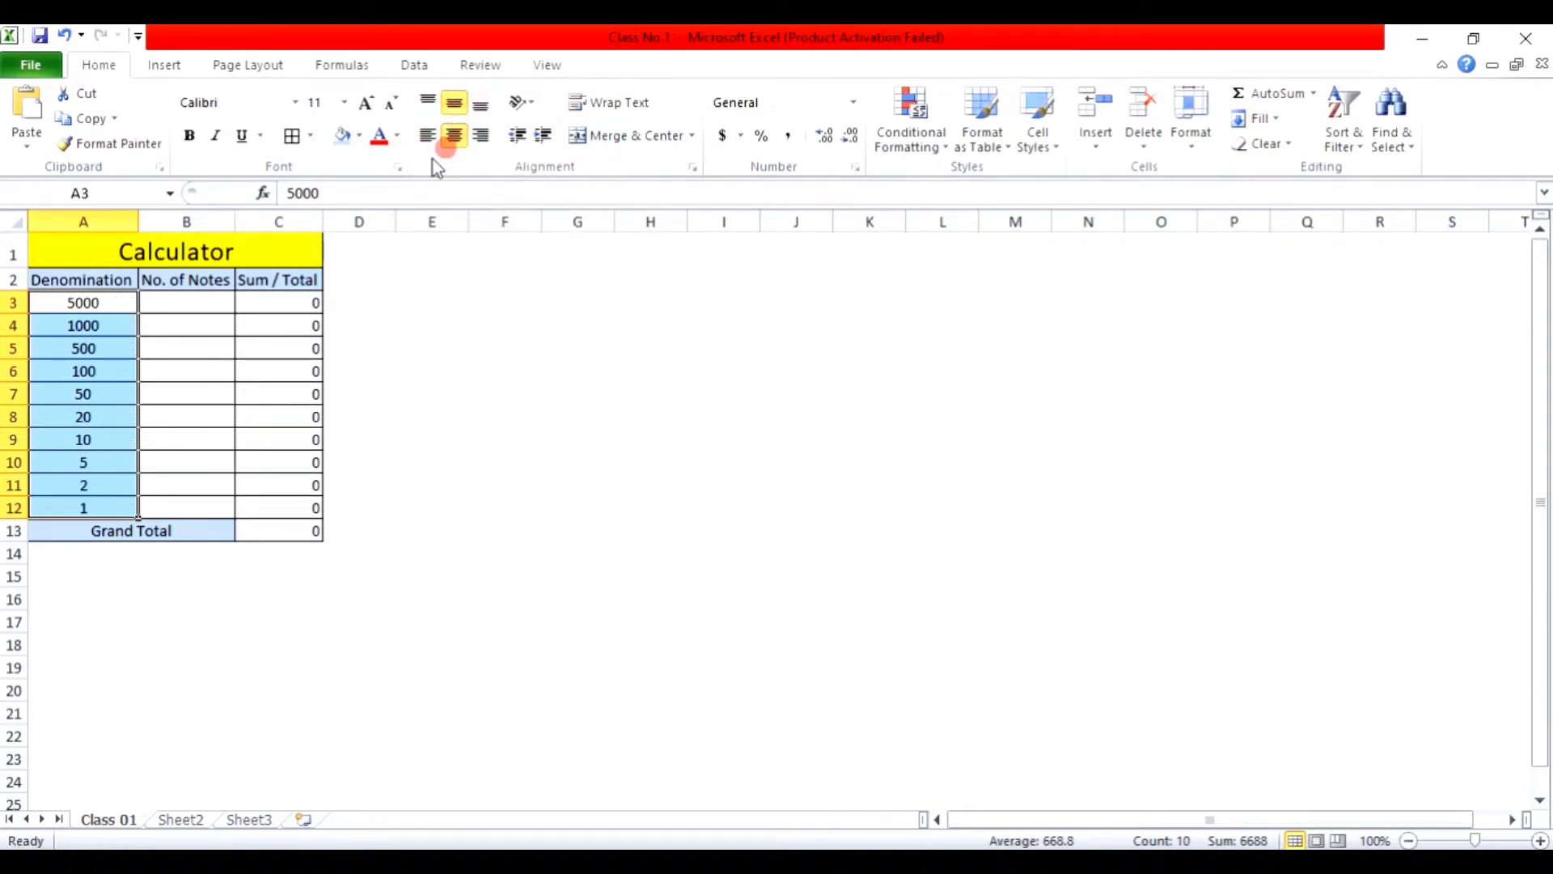
# Step: Centre the No. of Notes cells B3:B12 vertically and horizontally
pyautogui.click(178, 309)
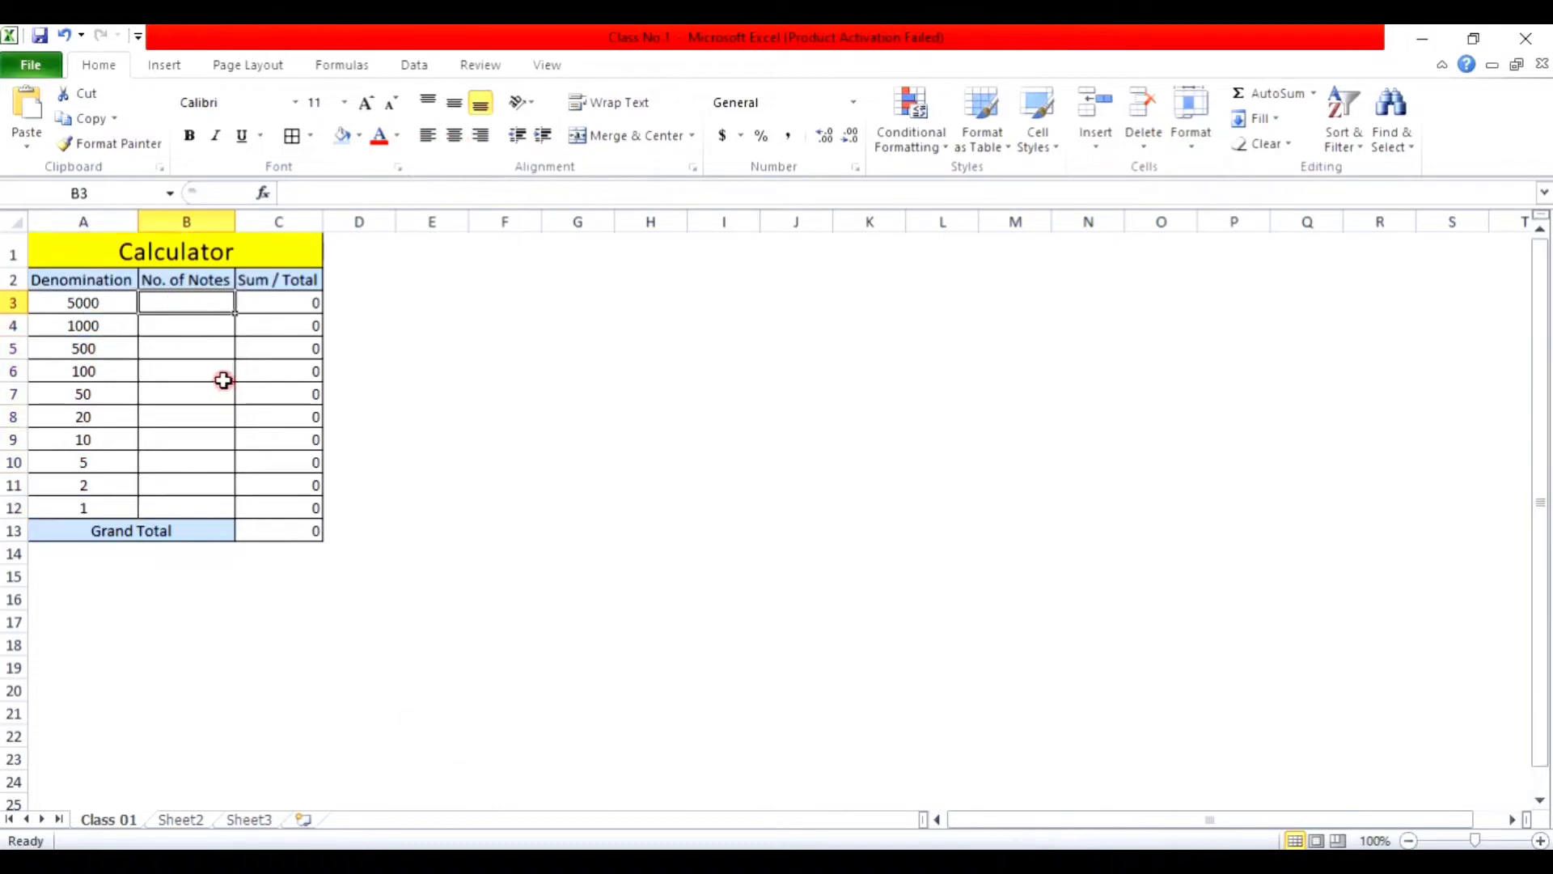
pyautogui.moveTo(204, 302); pyautogui.dragTo(204, 499)
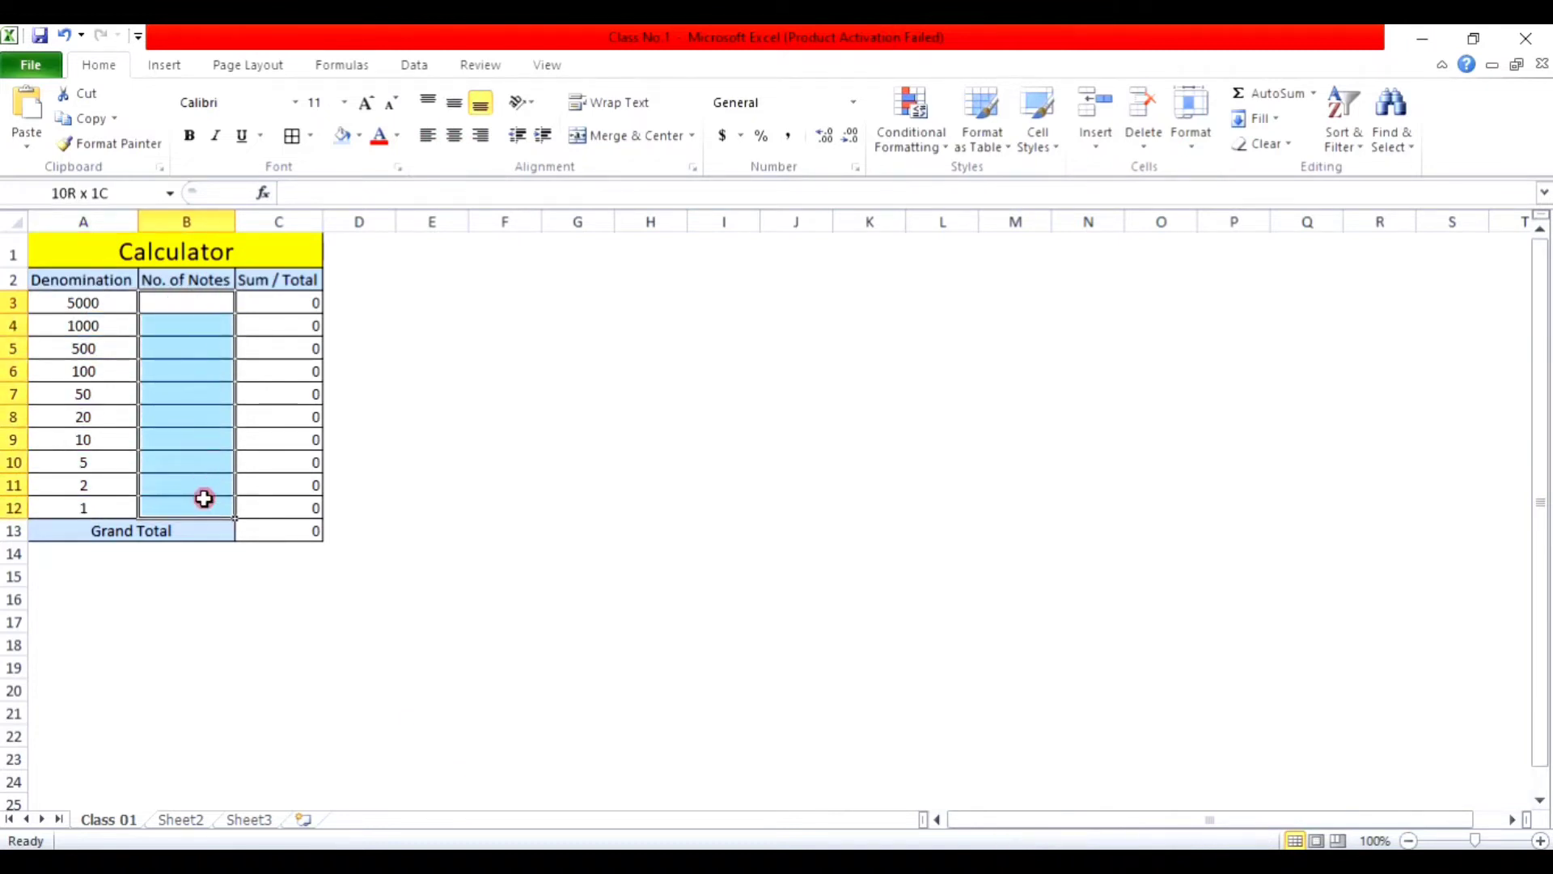
pyautogui.click(454, 102)
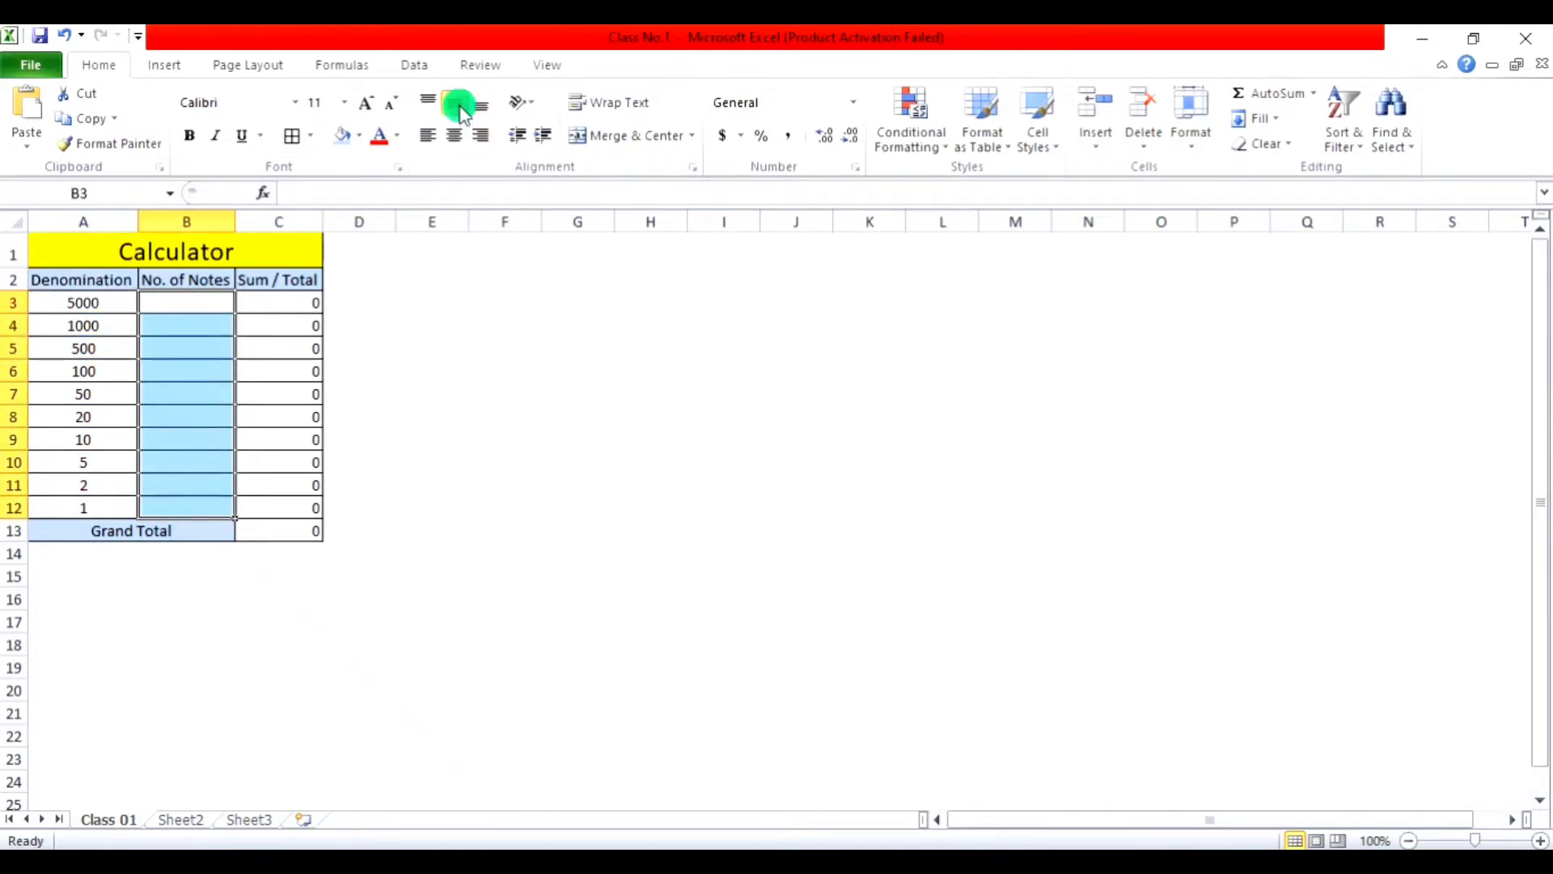
pyautogui.click(459, 135)
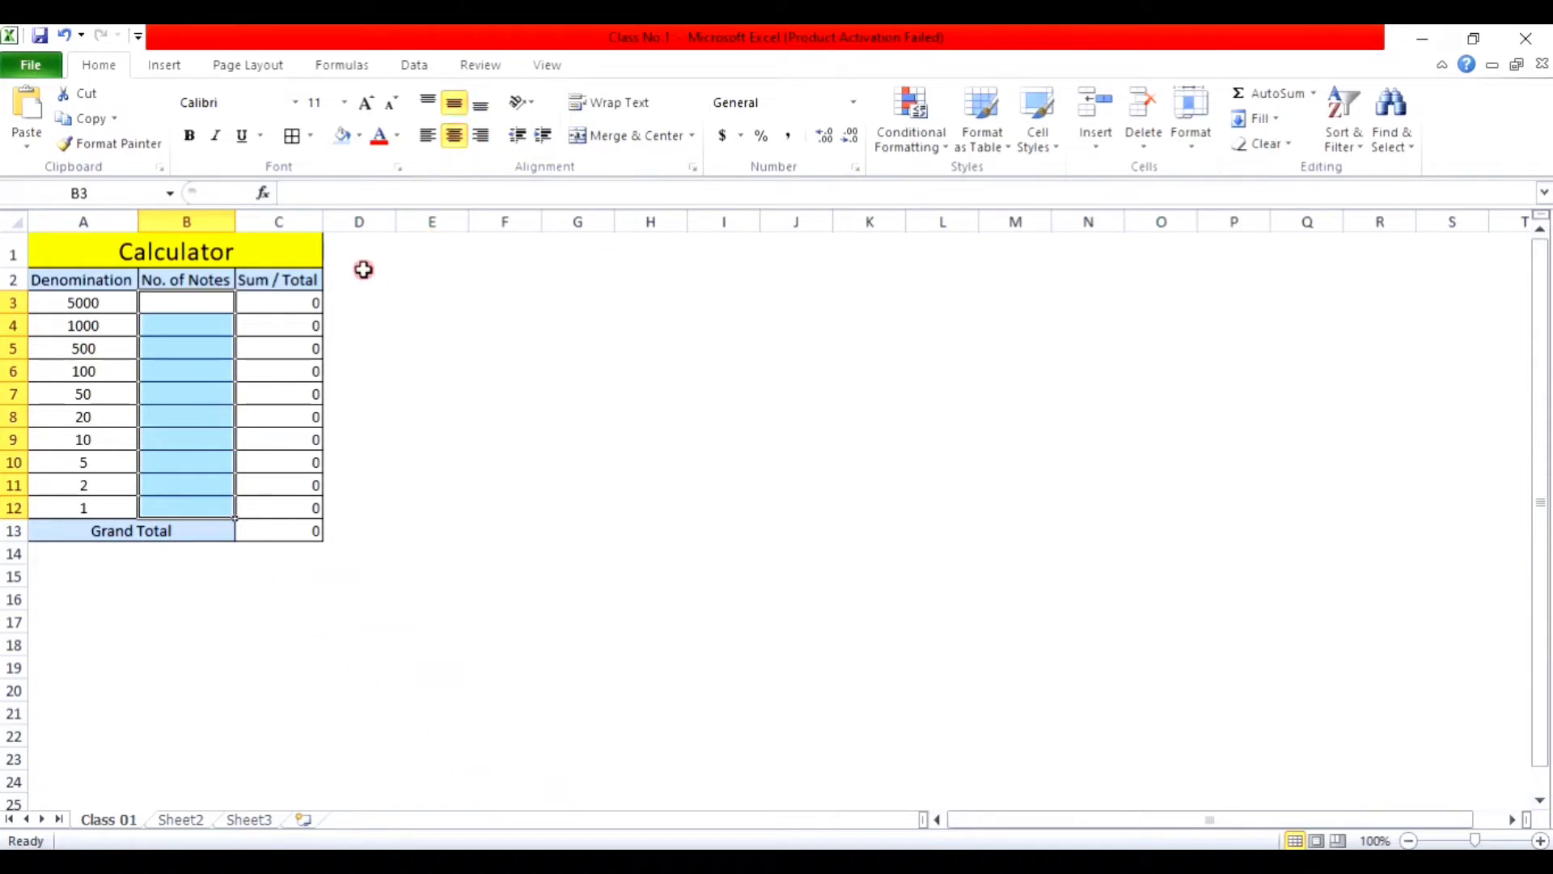
pyautogui.moveTo(290, 299); pyautogui.dragTo(292, 505)
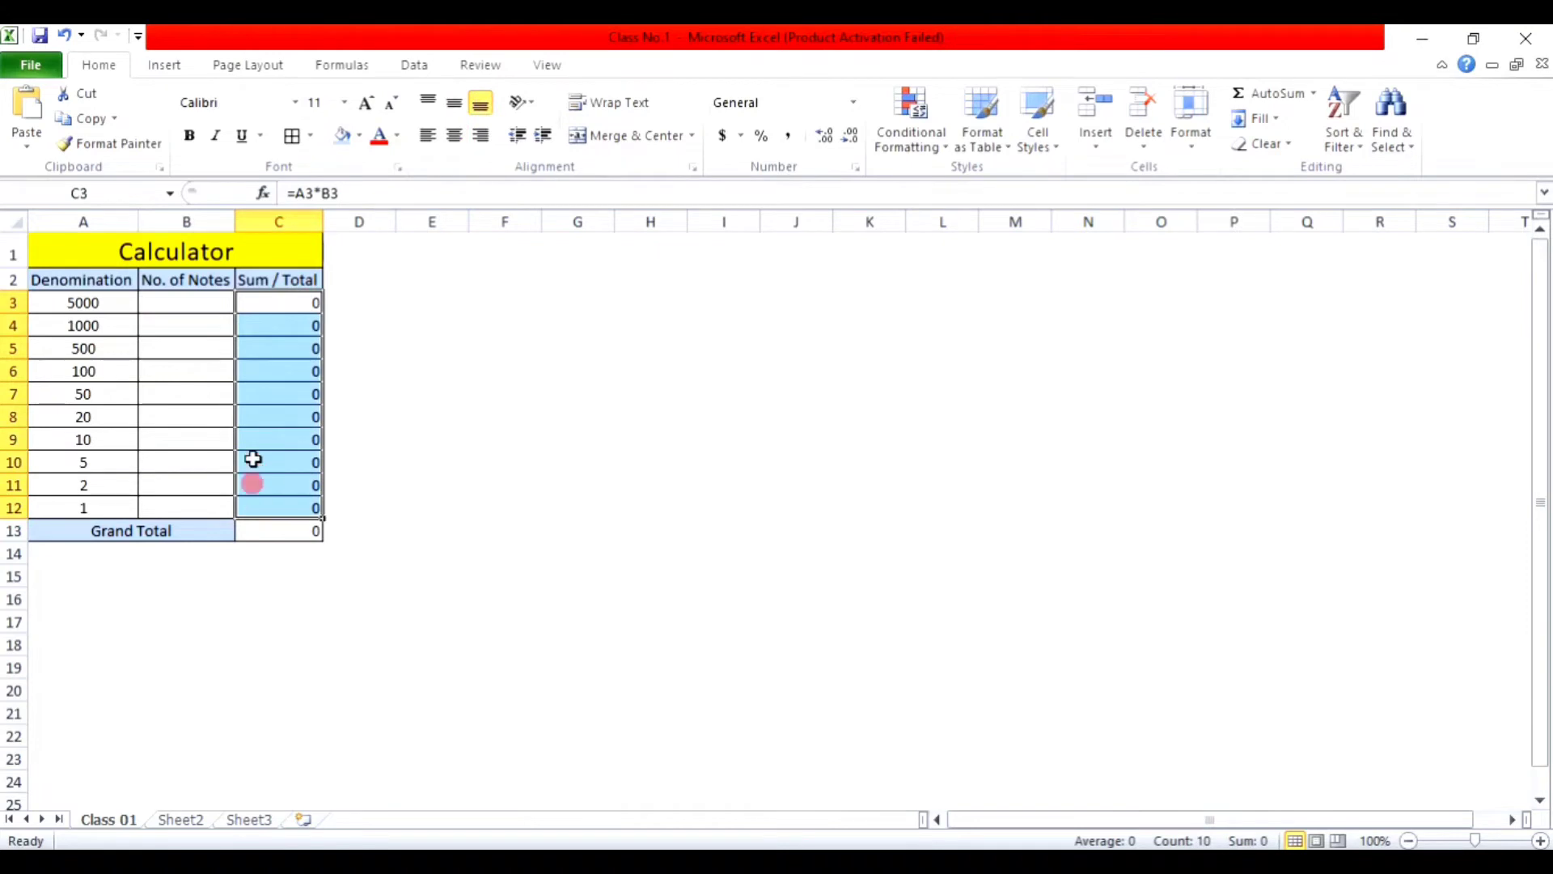
pyautogui.click(201, 299)
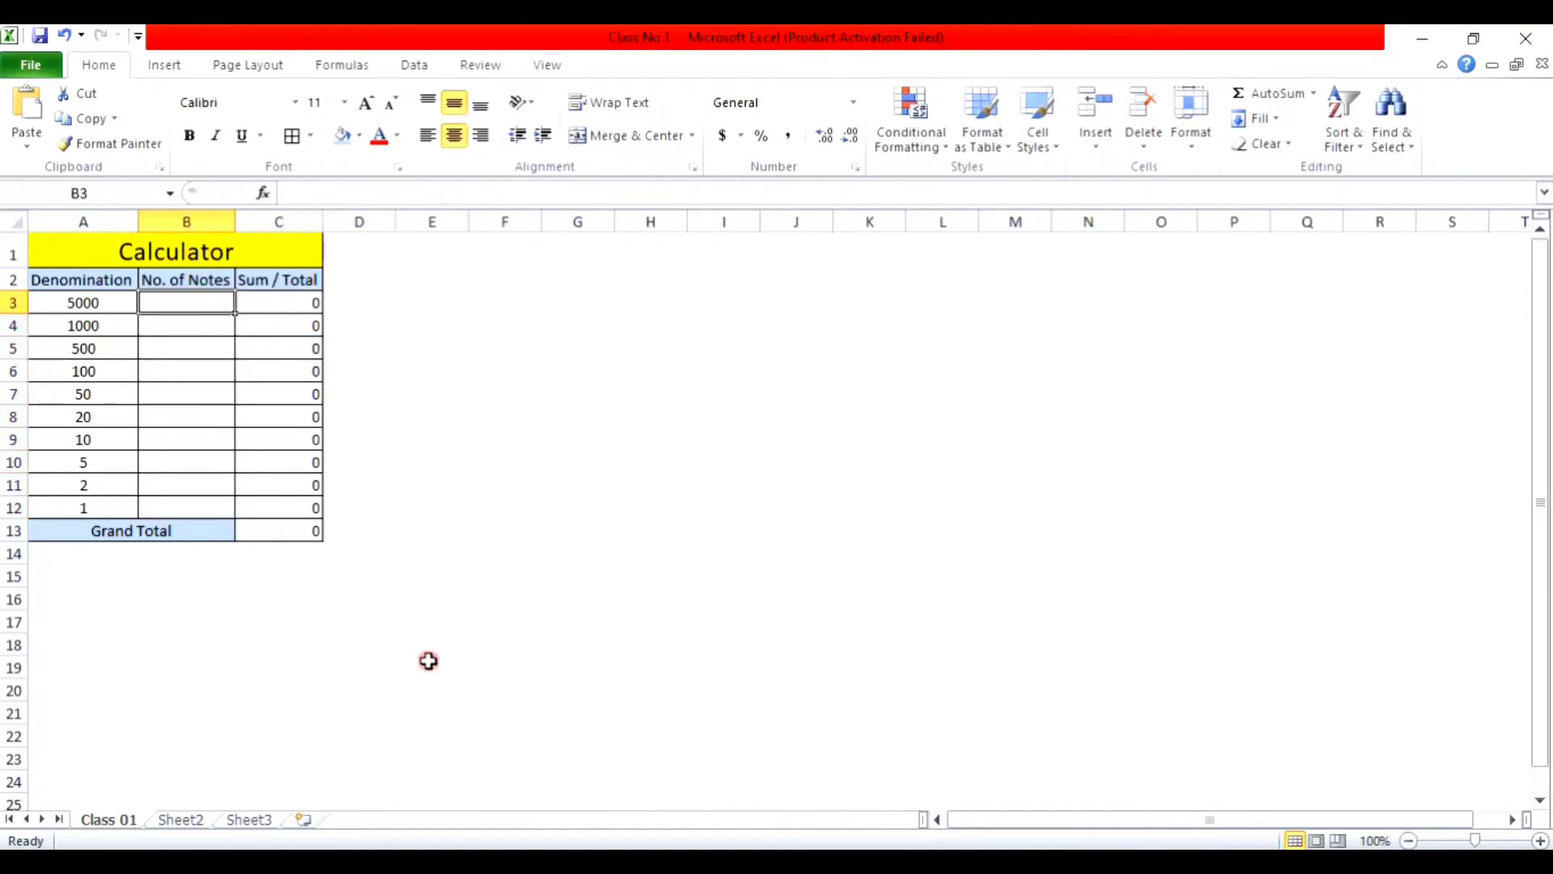
# Step: Enter 1 as the note count in each cell of B3:B12
pyautogui.write('1')
pyautogui.press('Return')
pyautogui.write('1')
pyautogui.press('Return')
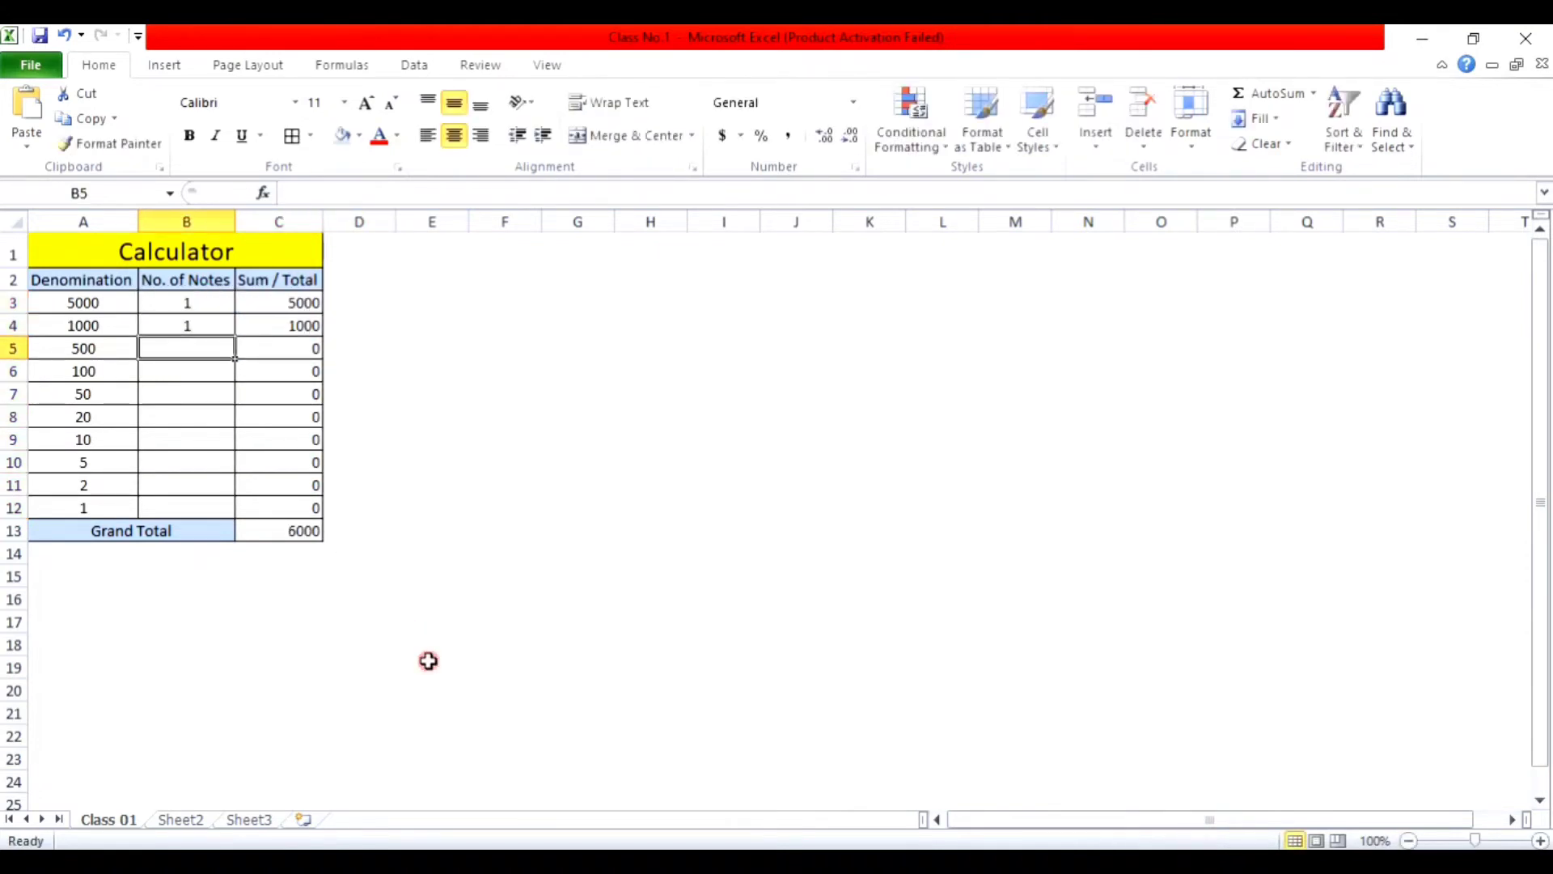
pyautogui.write('1')
pyautogui.press('Return')
pyautogui.write('1')
pyautogui.press('Return')
pyautogui.write('1')
pyautogui.press('Return')
pyautogui.write('1')
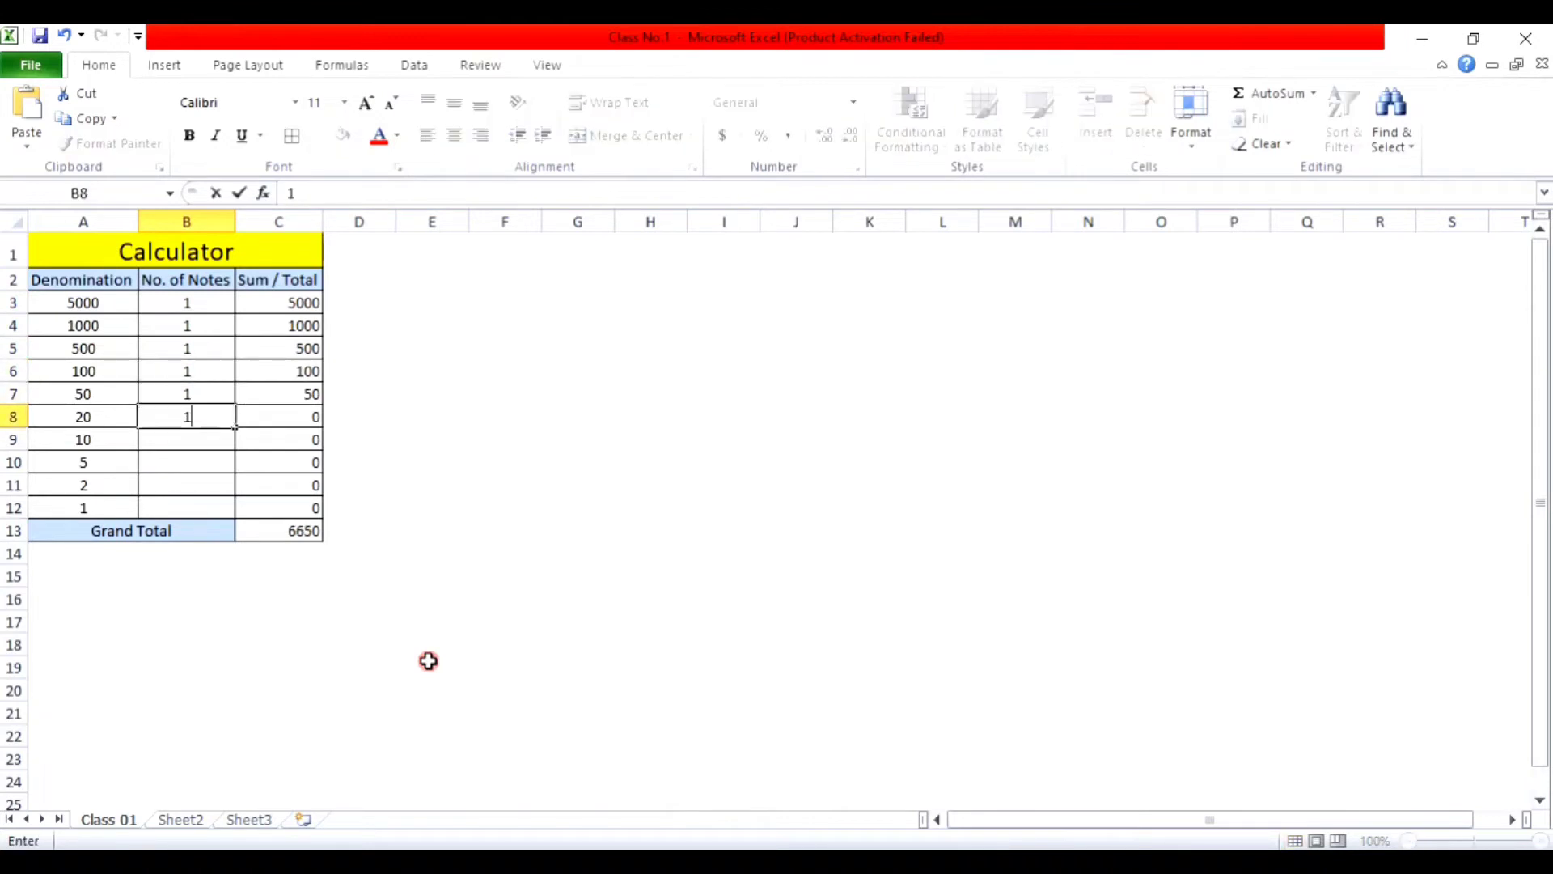
pyautogui.press('Return')
pyautogui.write('1')
pyautogui.press('Return')
pyautogui.write('1')
pyautogui.press('Return')
pyautogui.write('1')
pyautogui.press('Return')
pyautogui.write('1')
pyautogui.press('Return')
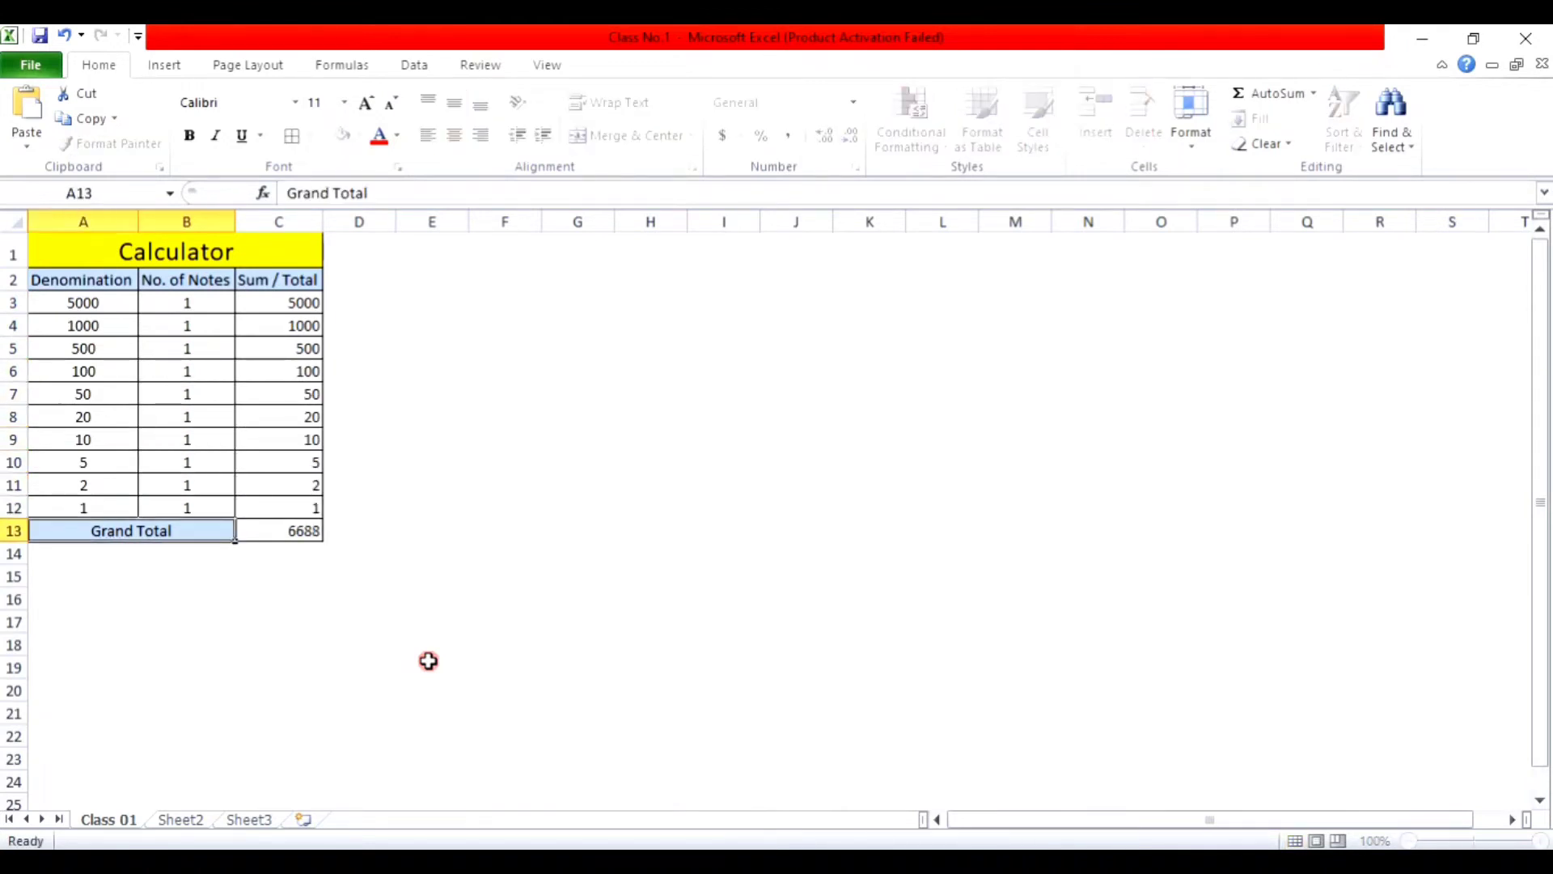
# Step: Review row 12's cells and the denomination and Sum / Total columns
pyautogui.press('Up')
pyautogui.press('Right')
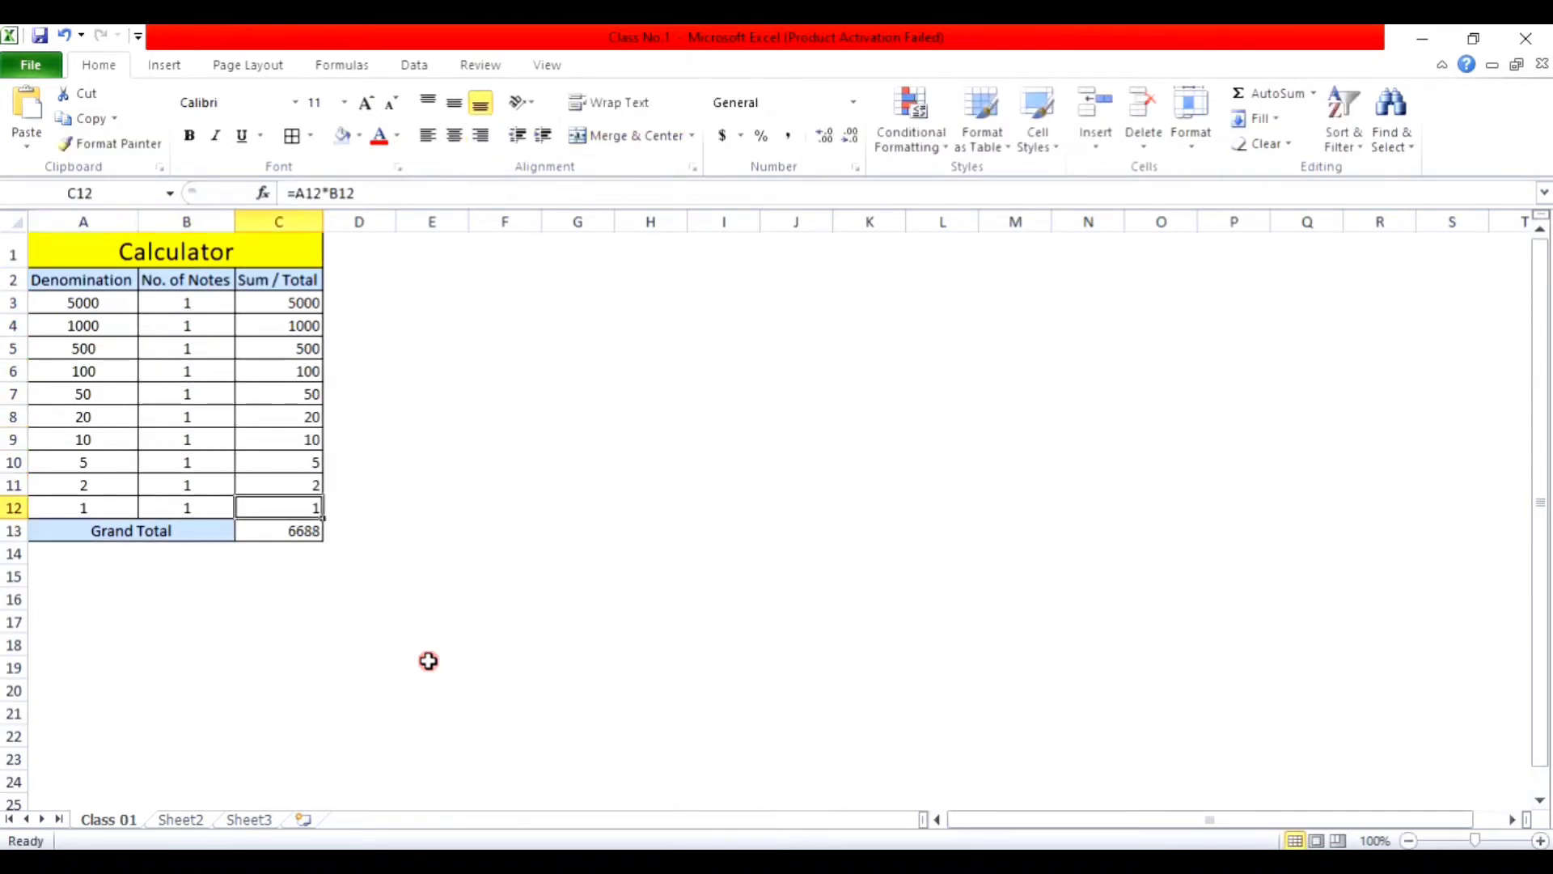
pyautogui.press('Left')
pyautogui.press('Left')
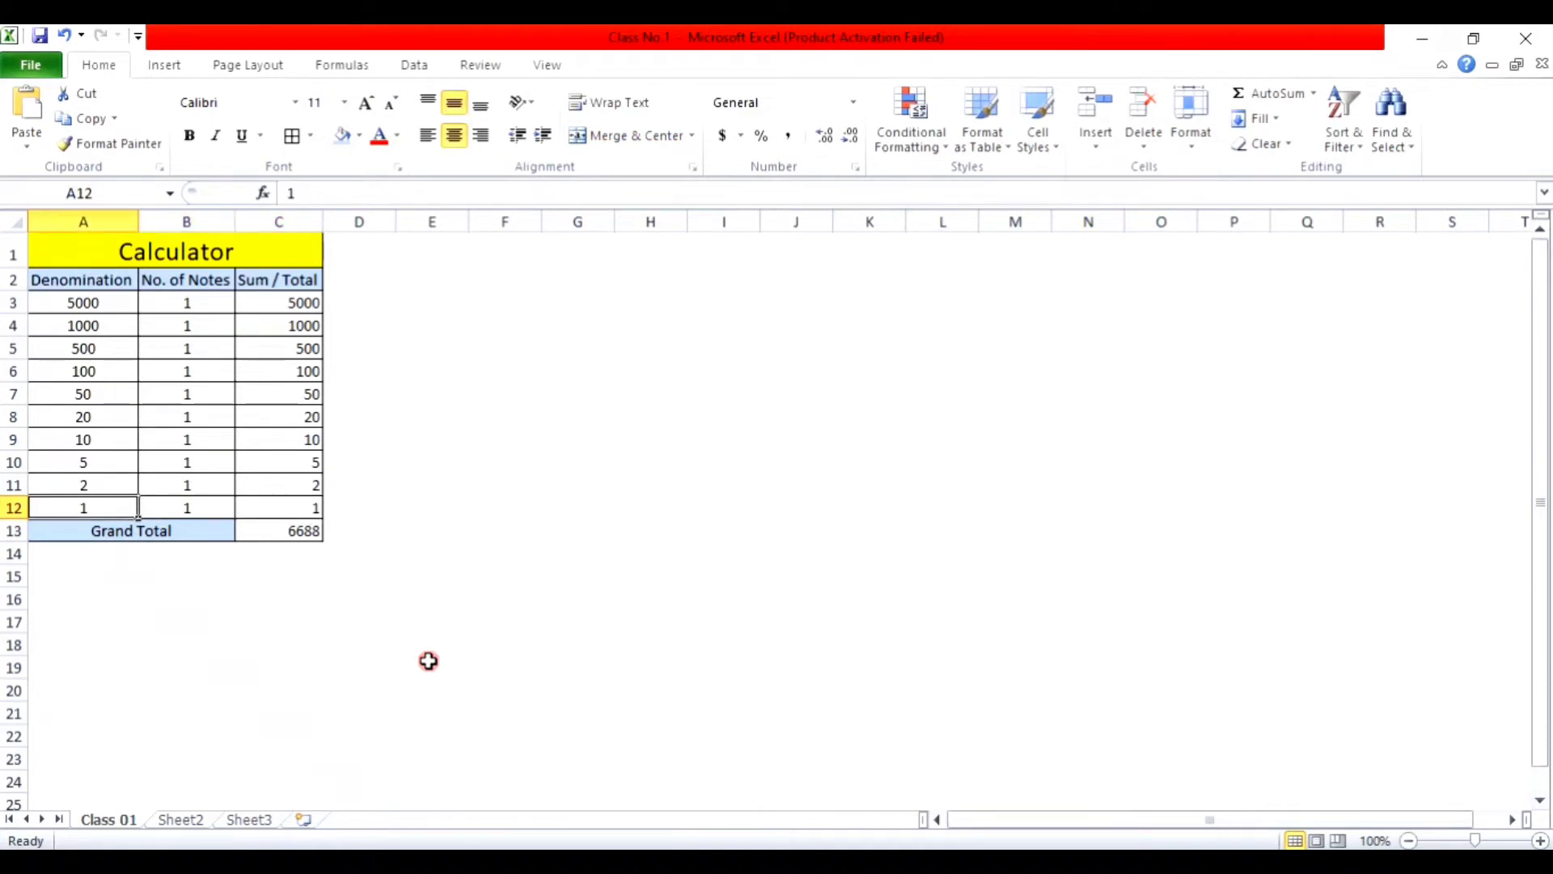
pyautogui.press('Right')
pyautogui.press('Right')
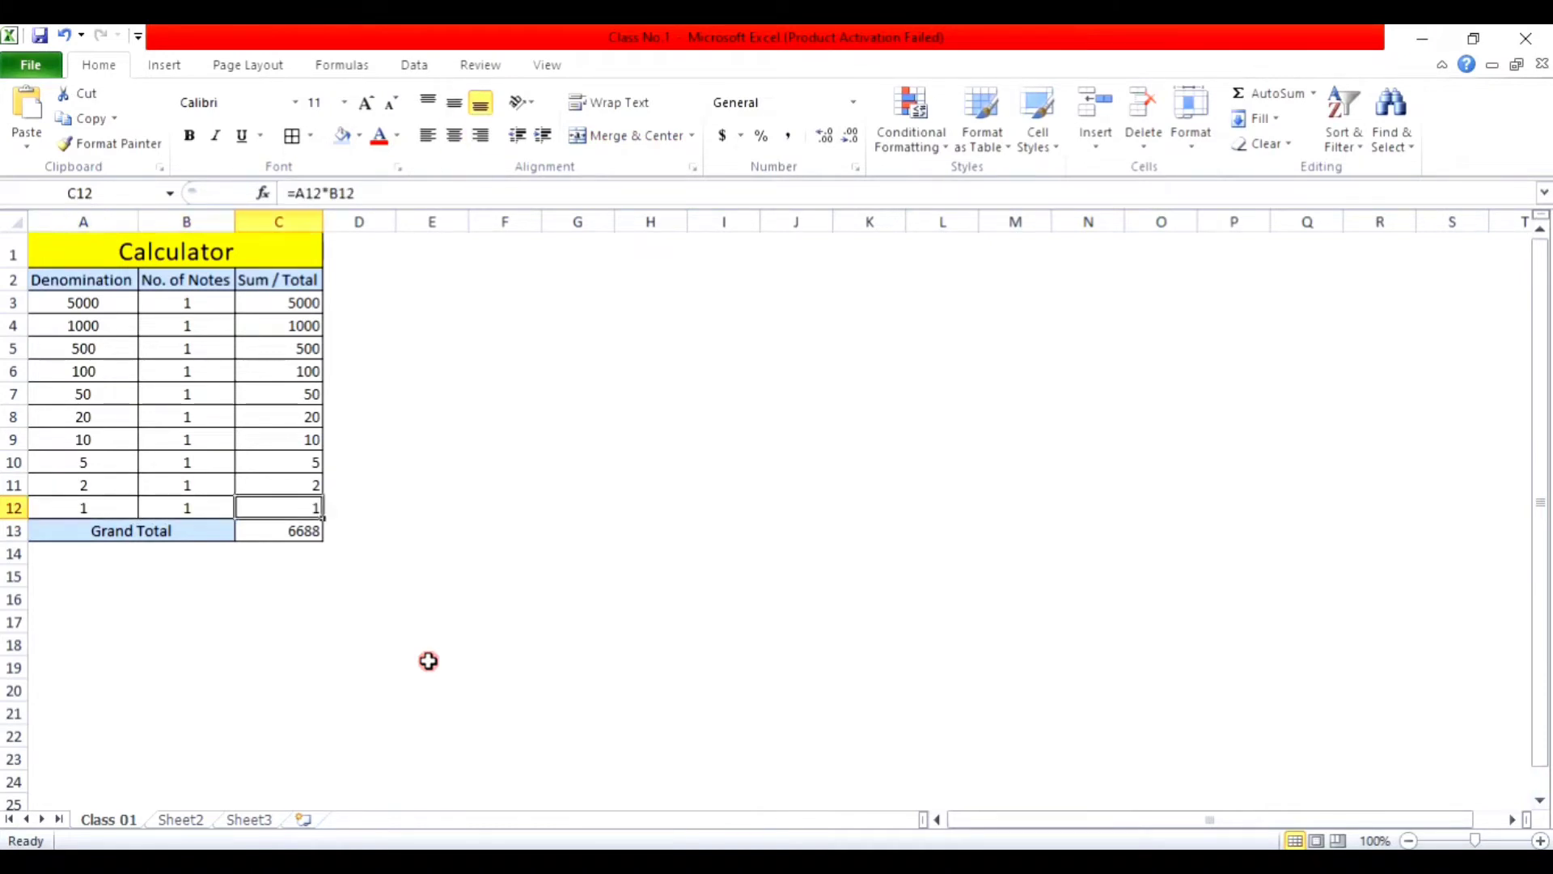
pyautogui.press('Up')
pyautogui.press('Up')
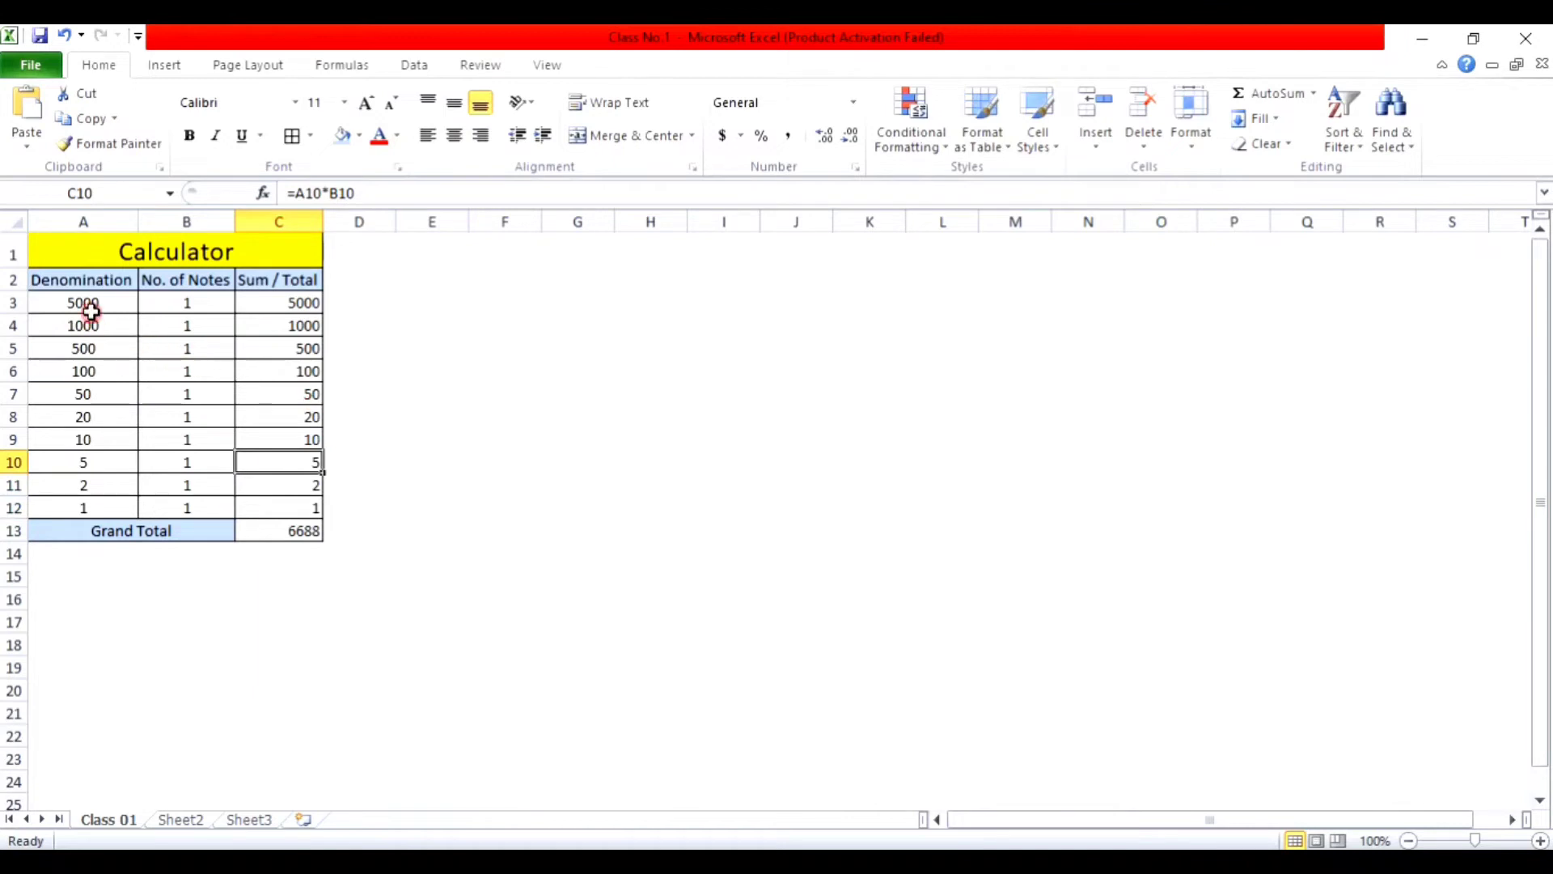
pyautogui.moveTo(85, 305); pyautogui.dragTo(89, 485)
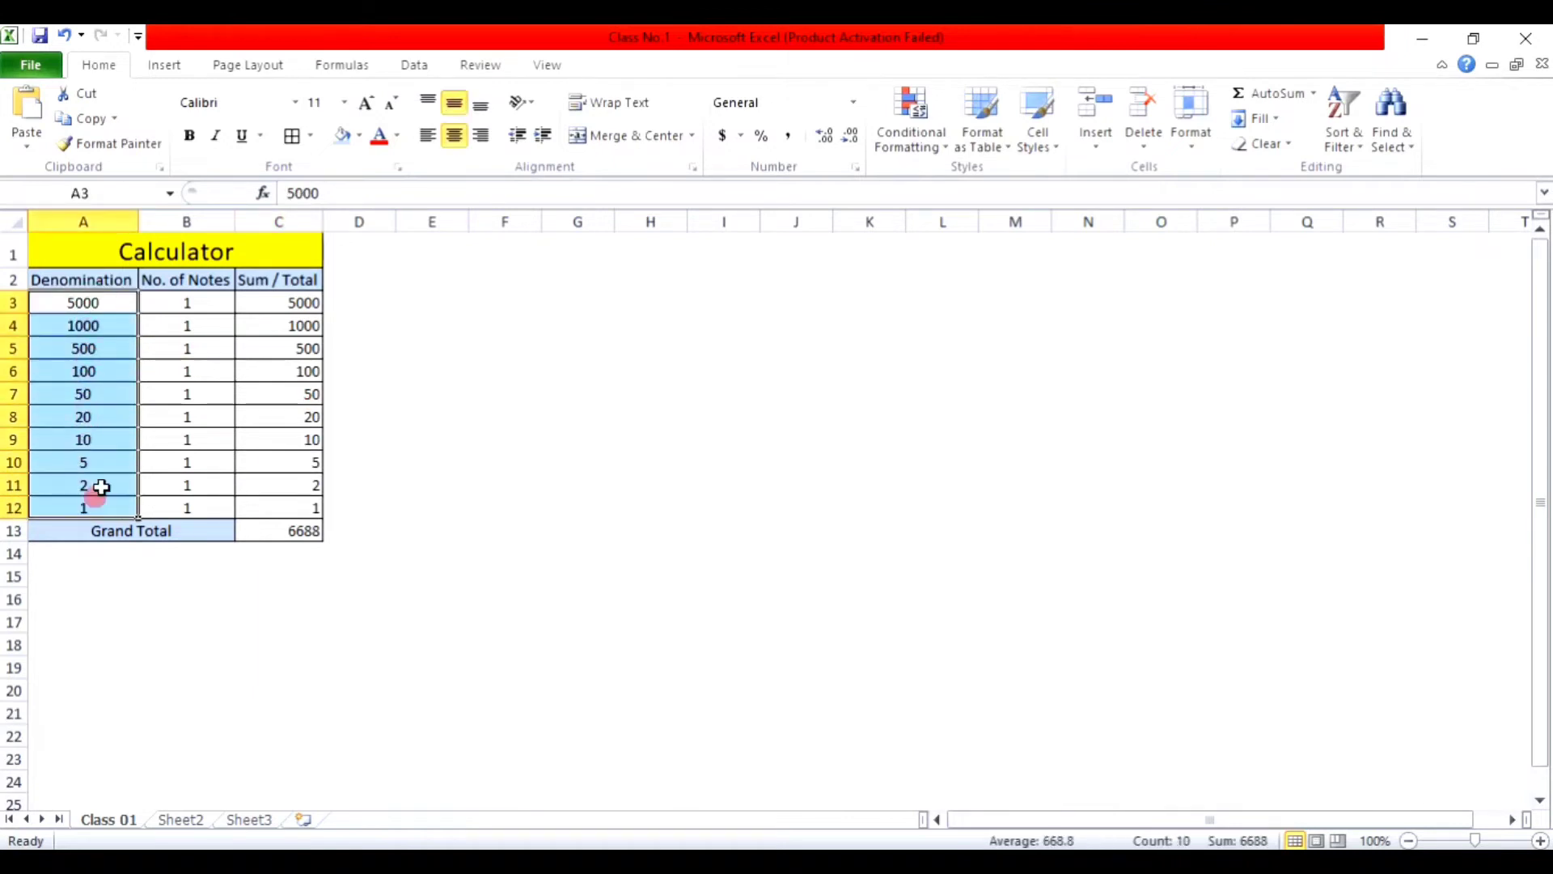
pyautogui.moveTo(301, 301); pyautogui.dragTo(300, 510)
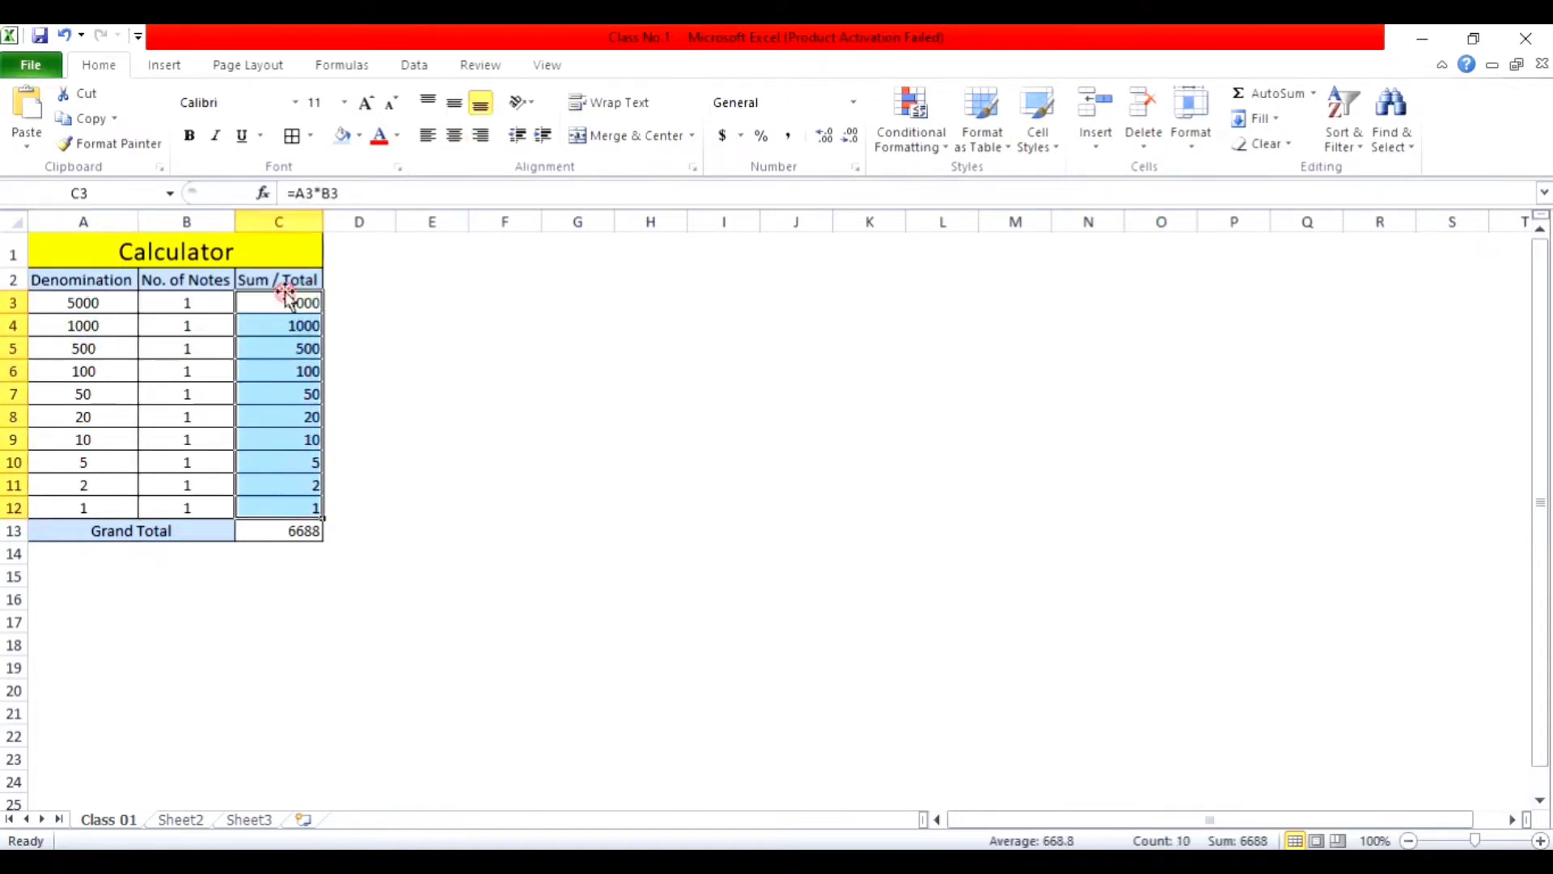
# Step: Enter 5, 6 and 7 notes for the 100, 50 and 20 denominations
pyautogui.click(185, 300)
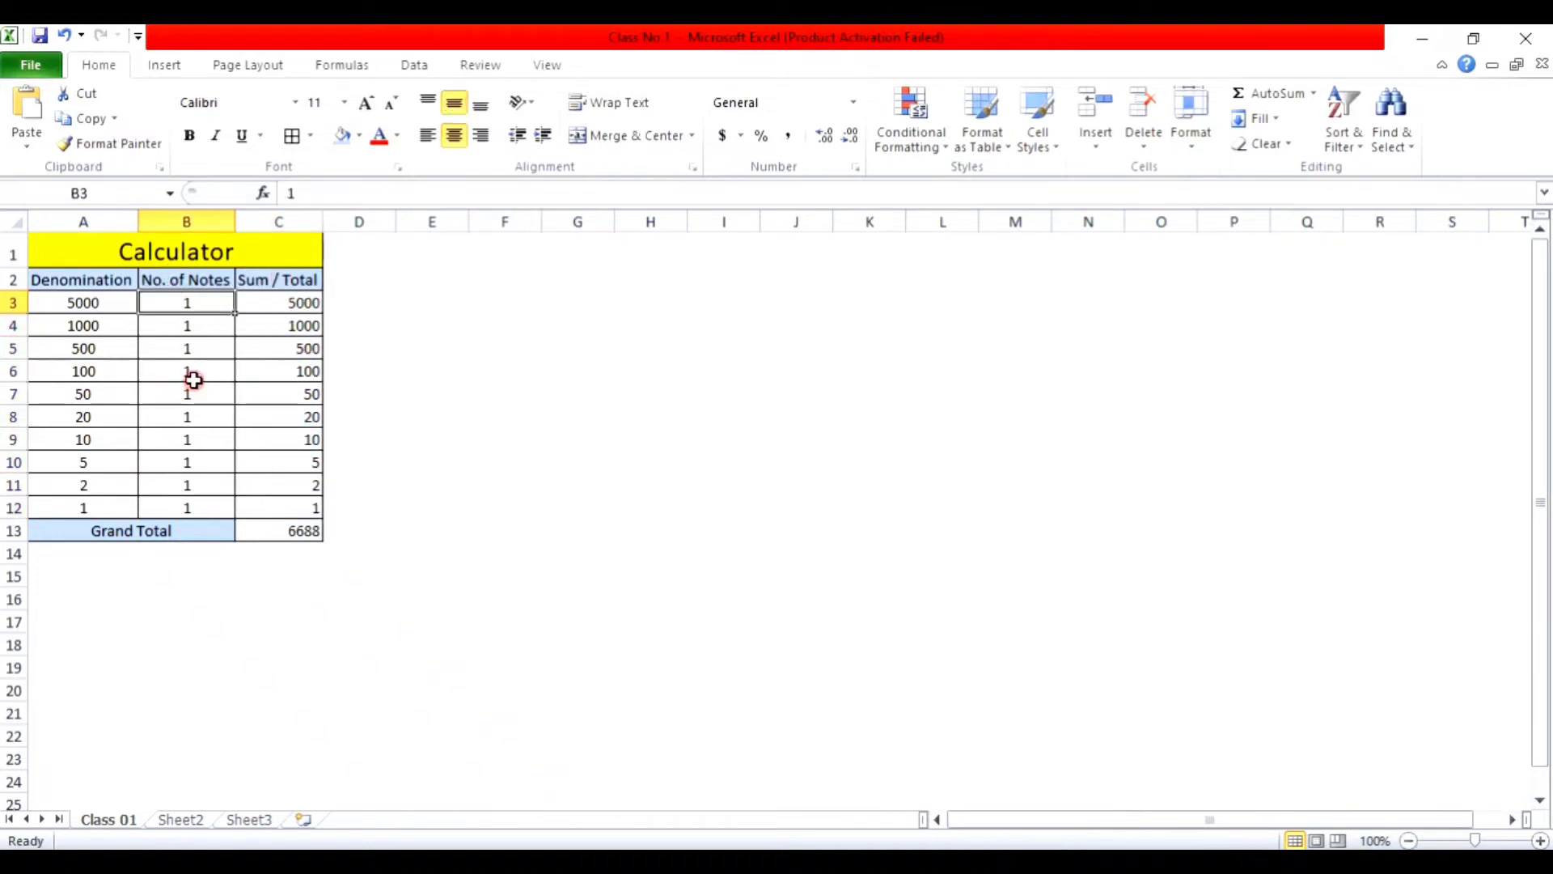
pyautogui.click(197, 374)
pyautogui.write('5')
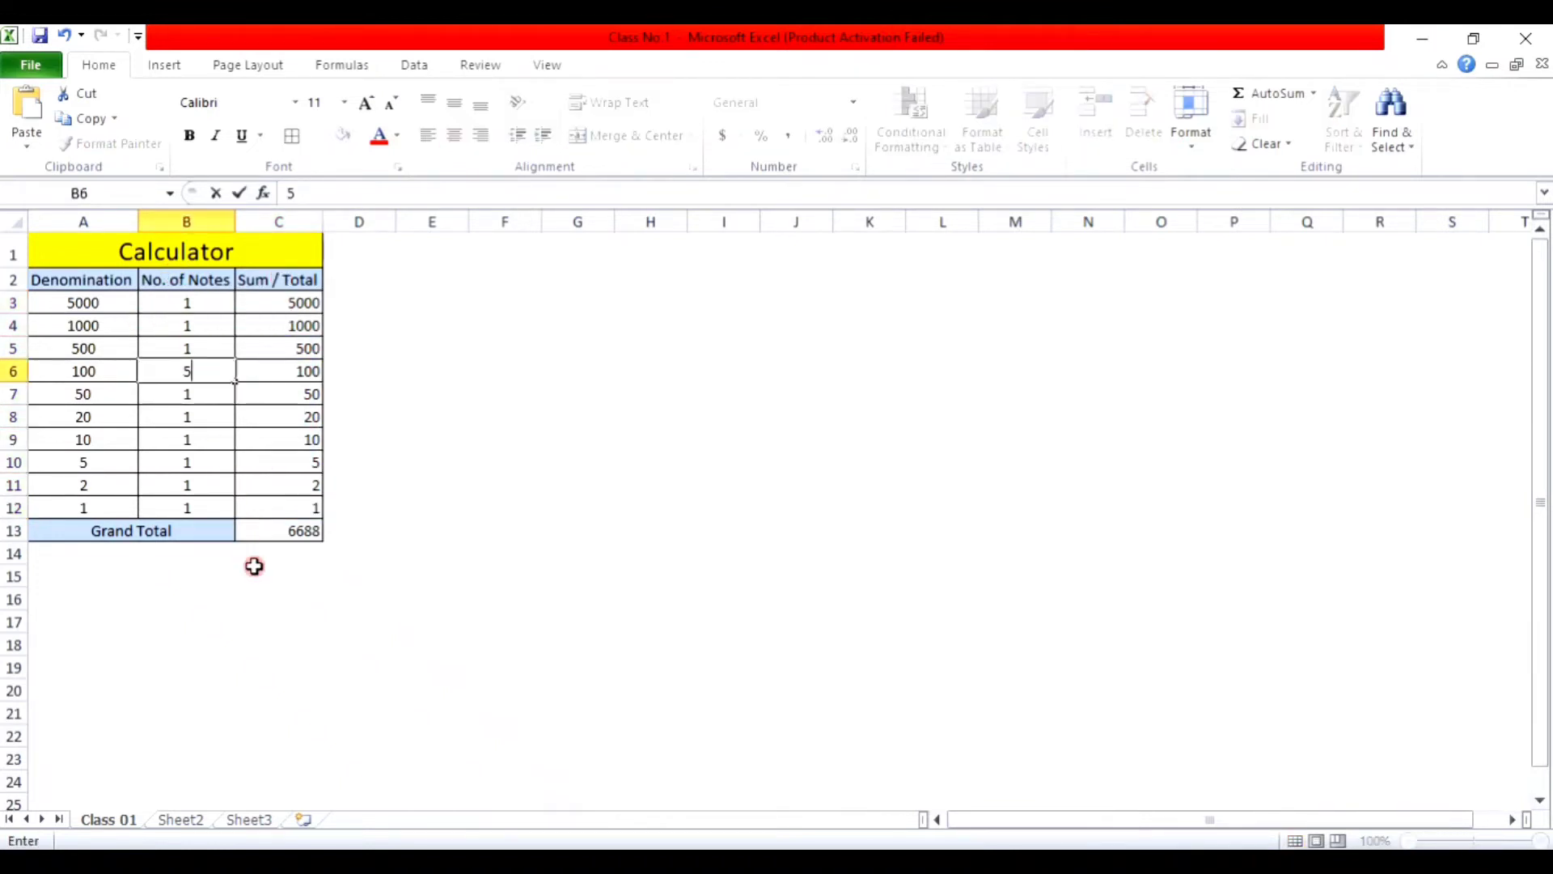
pyautogui.press('Return')
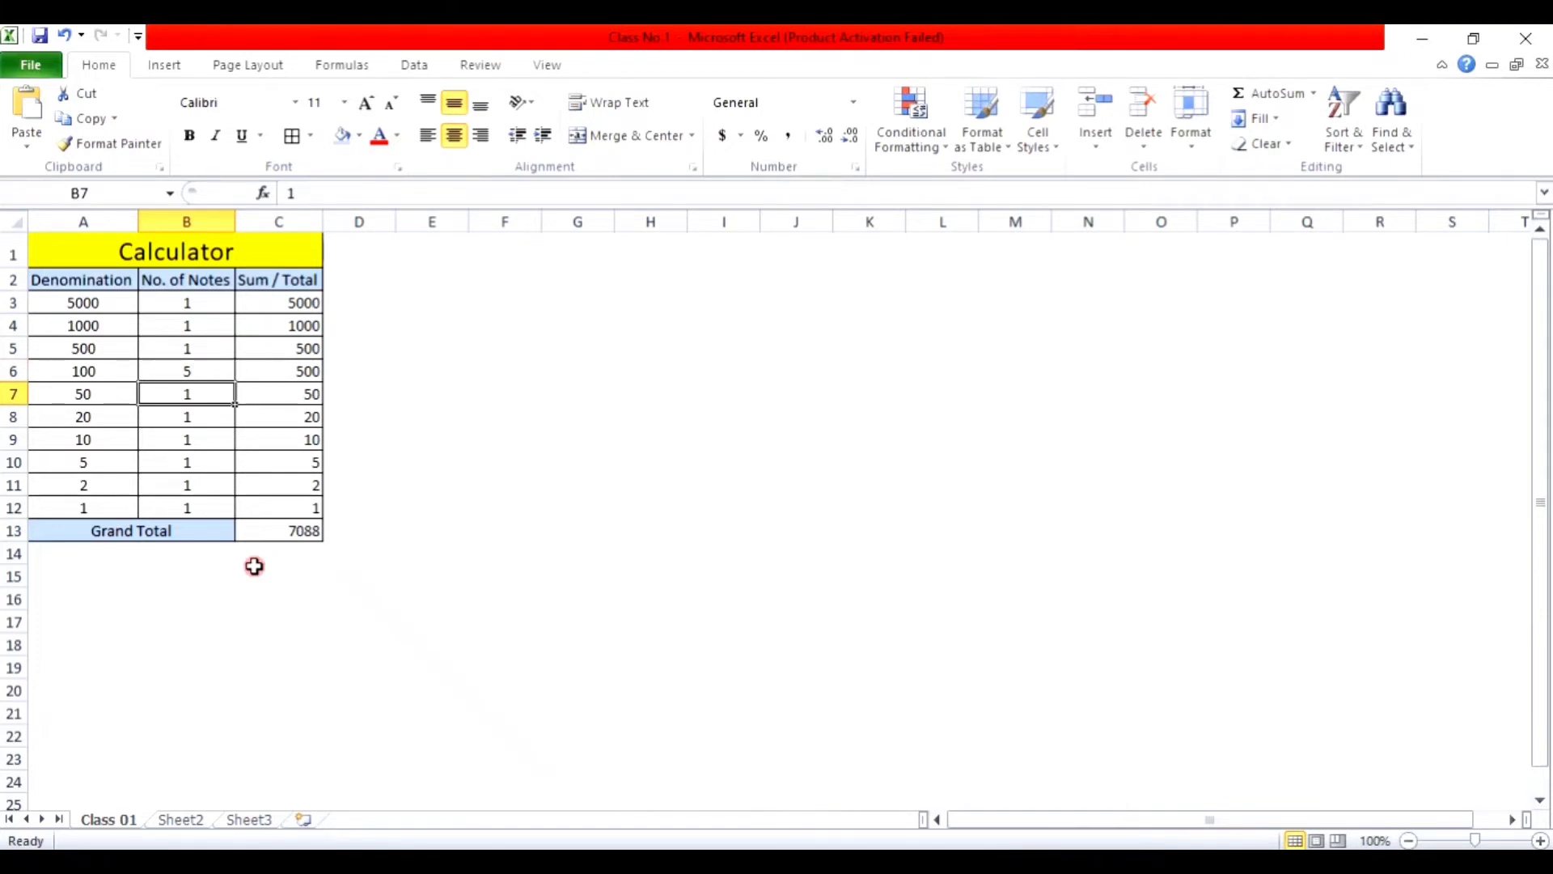
pyautogui.write('6')
pyautogui.press('Return')
pyautogui.write('7')
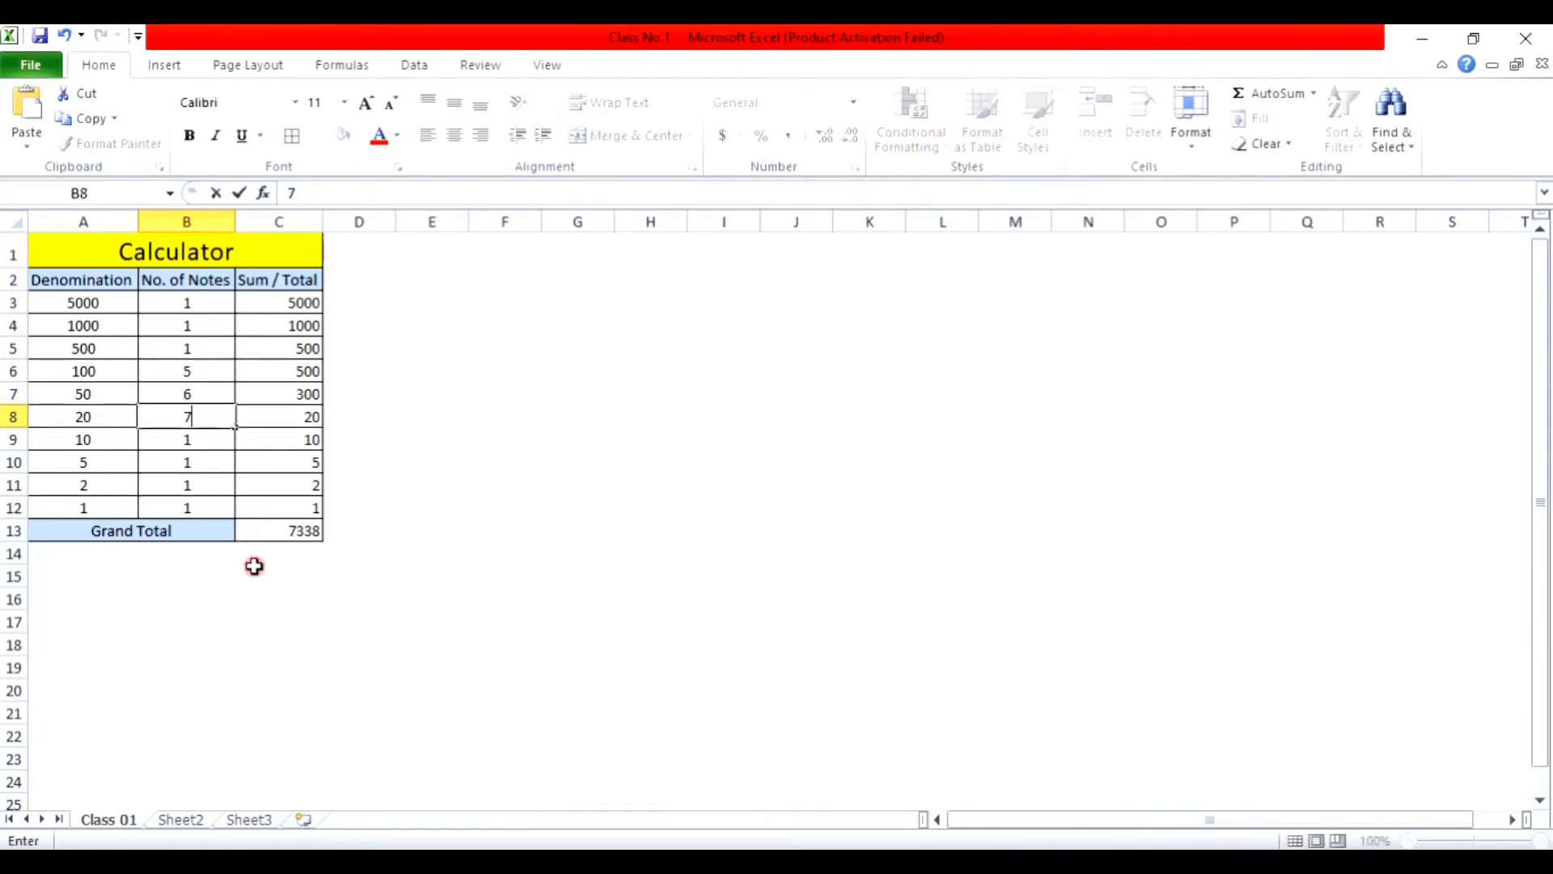
pyautogui.press('Return')
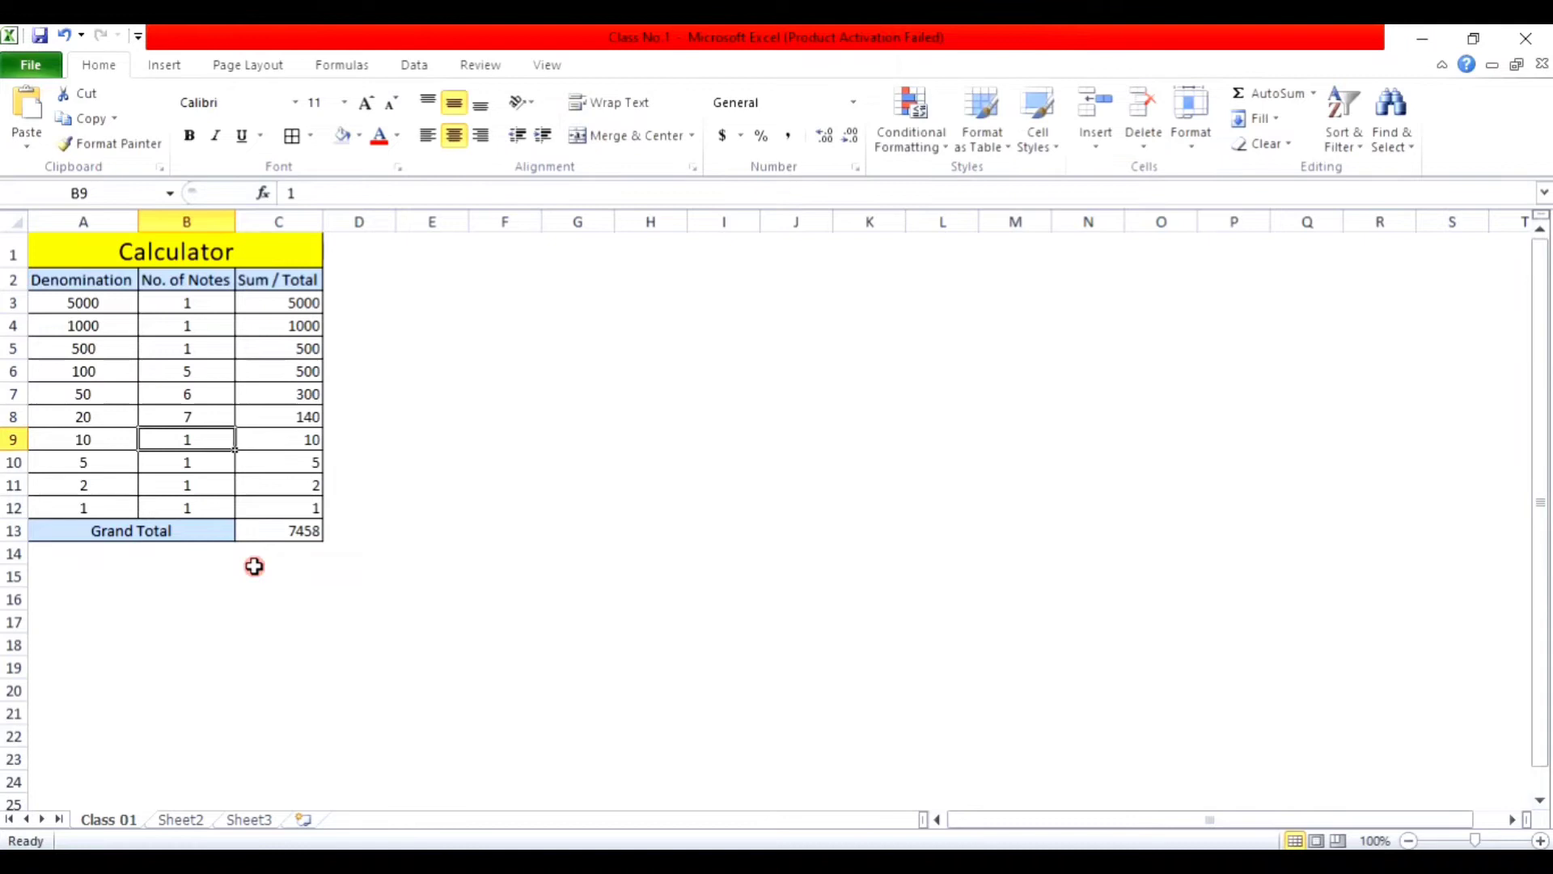
pyautogui.click(299, 529)
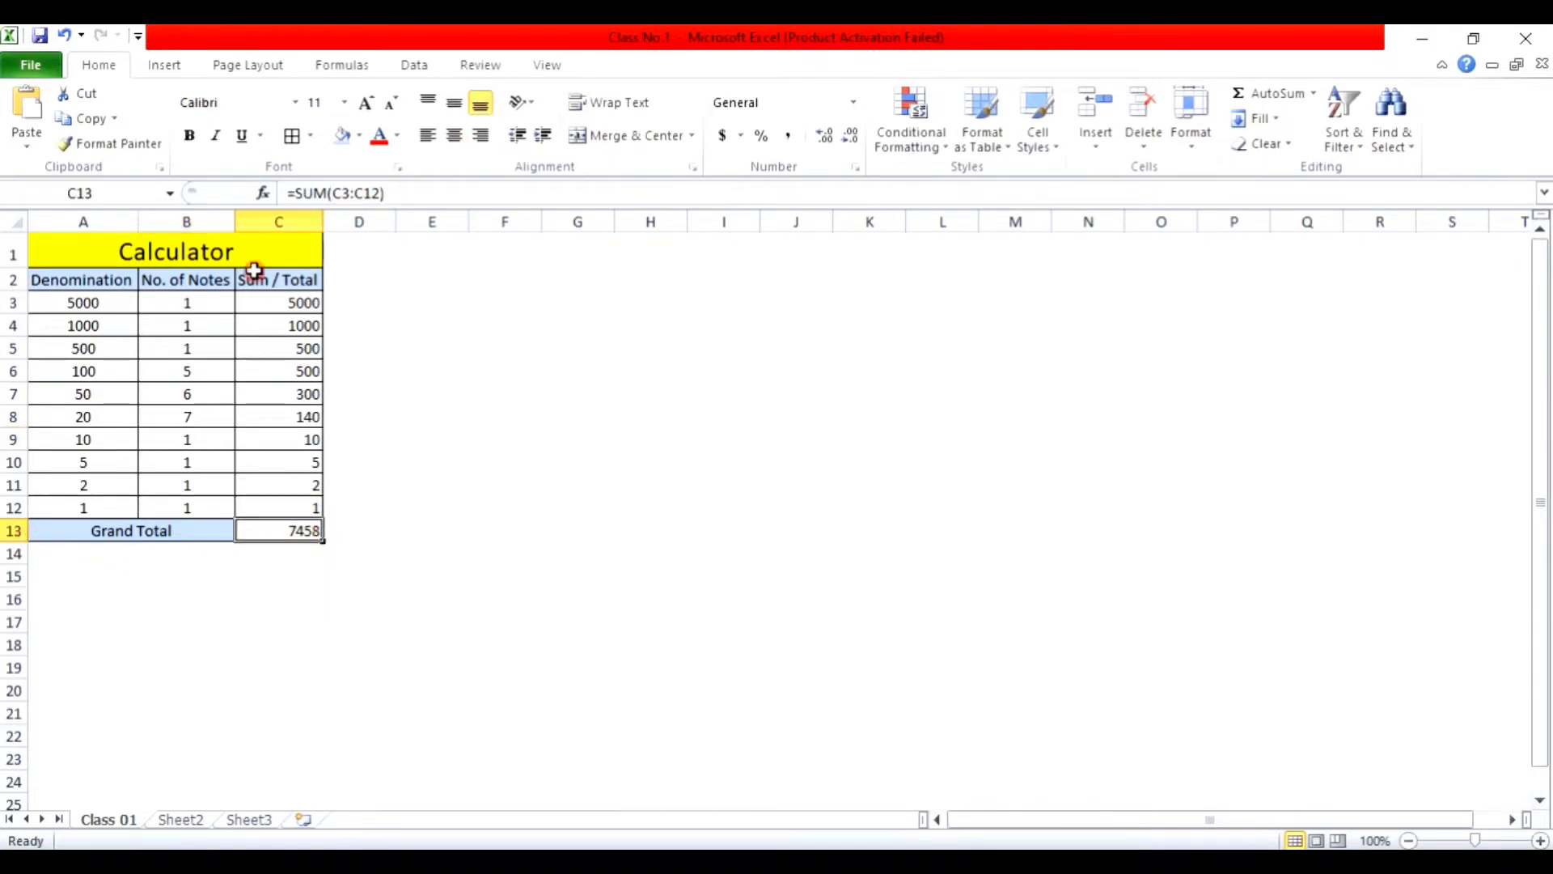
# Step: Format the 7458 Grand Total bold at size 12, leaving it without italic or underline
pyautogui.click(343, 108)
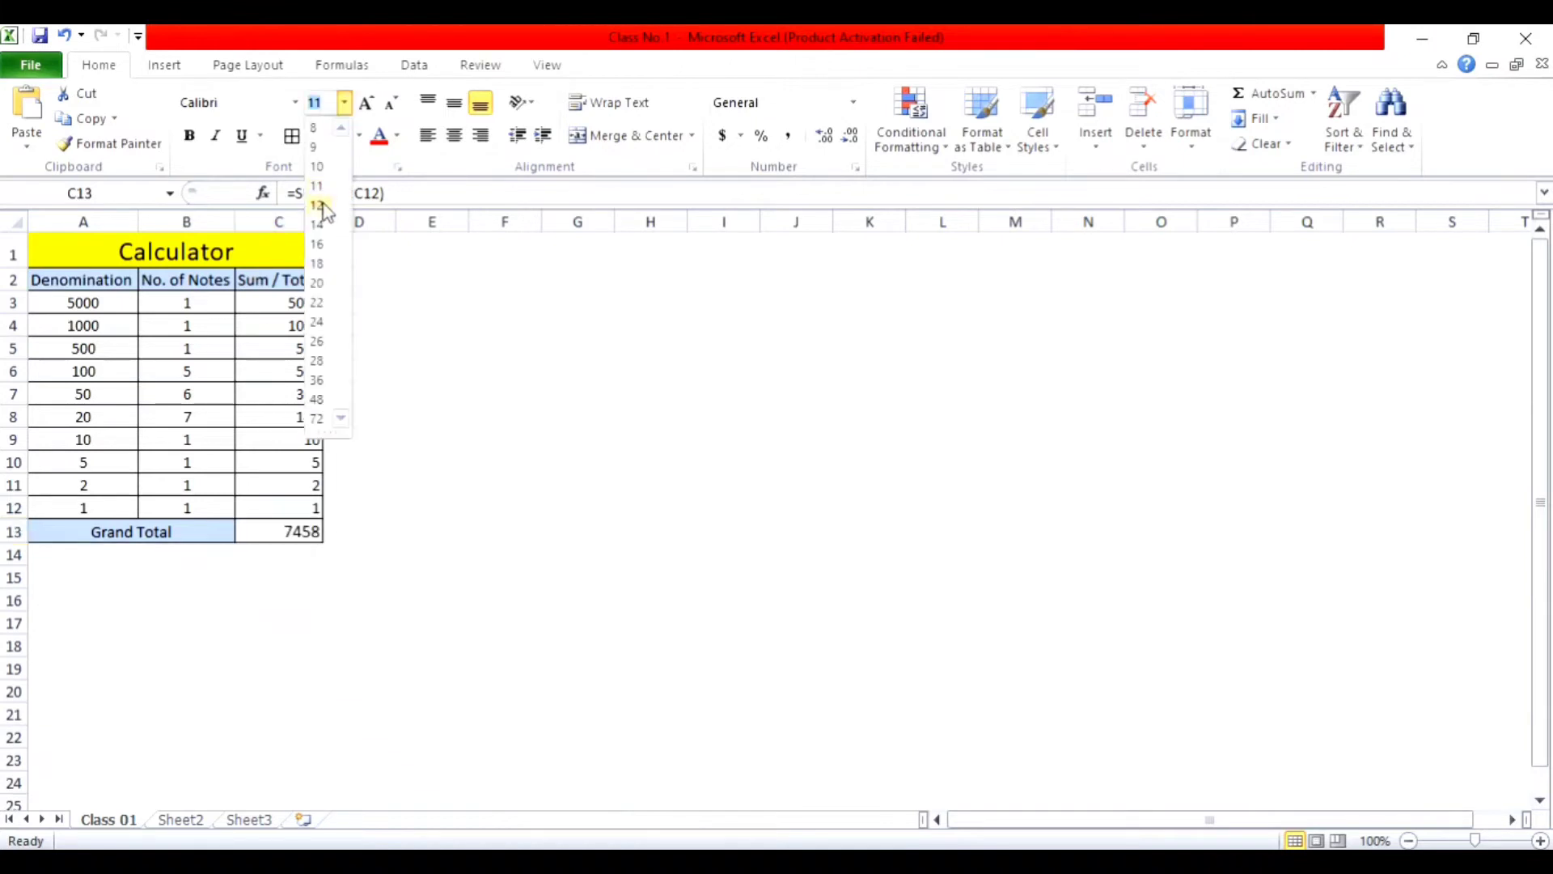
pyautogui.click(318, 206)
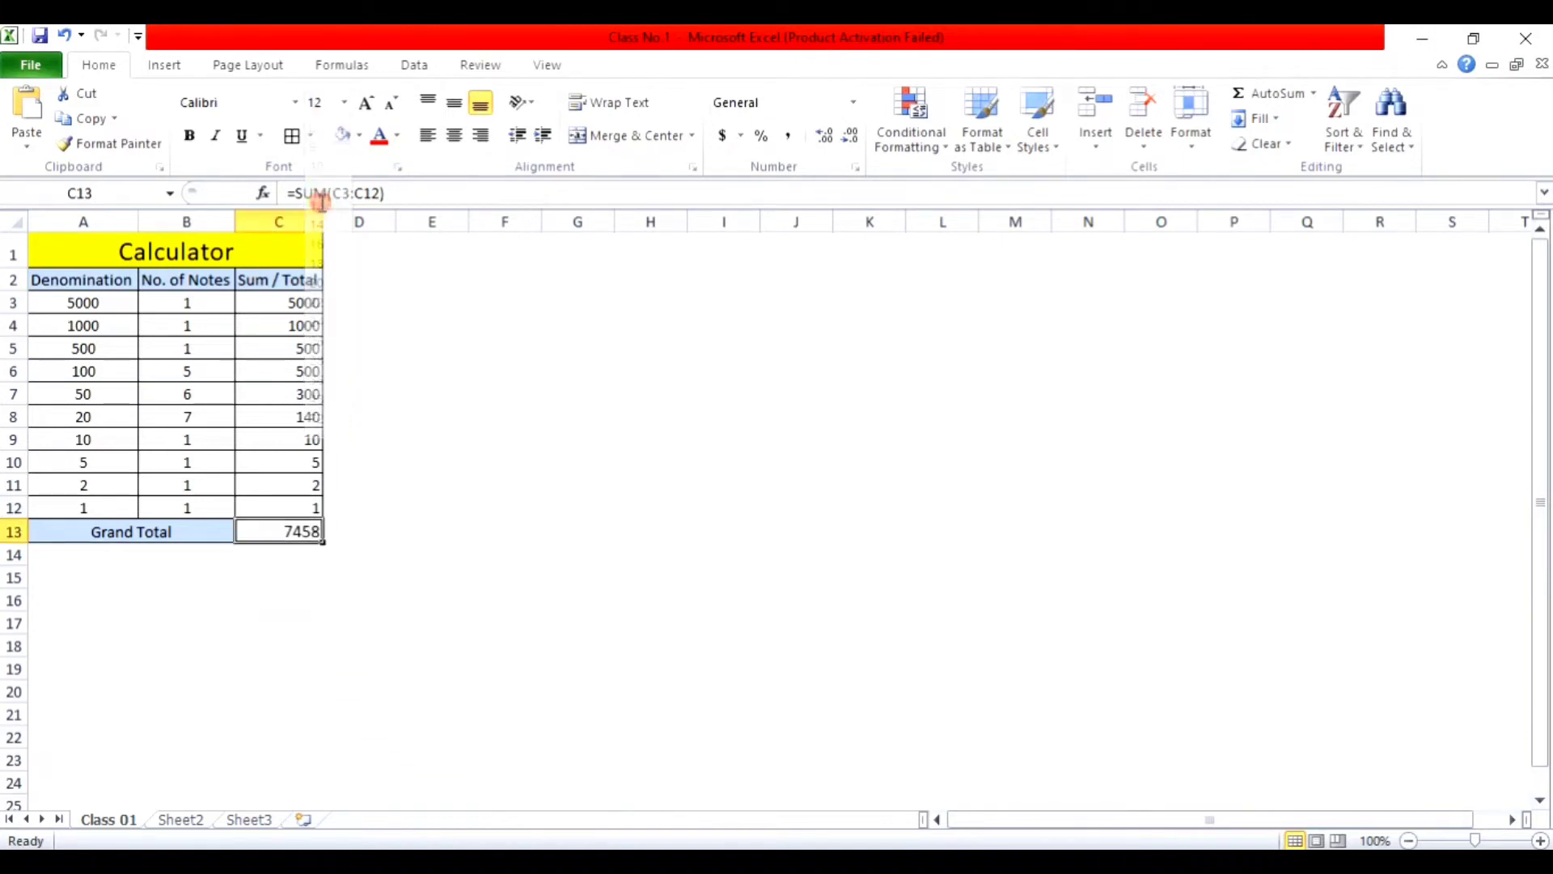
pyautogui.click(190, 136)
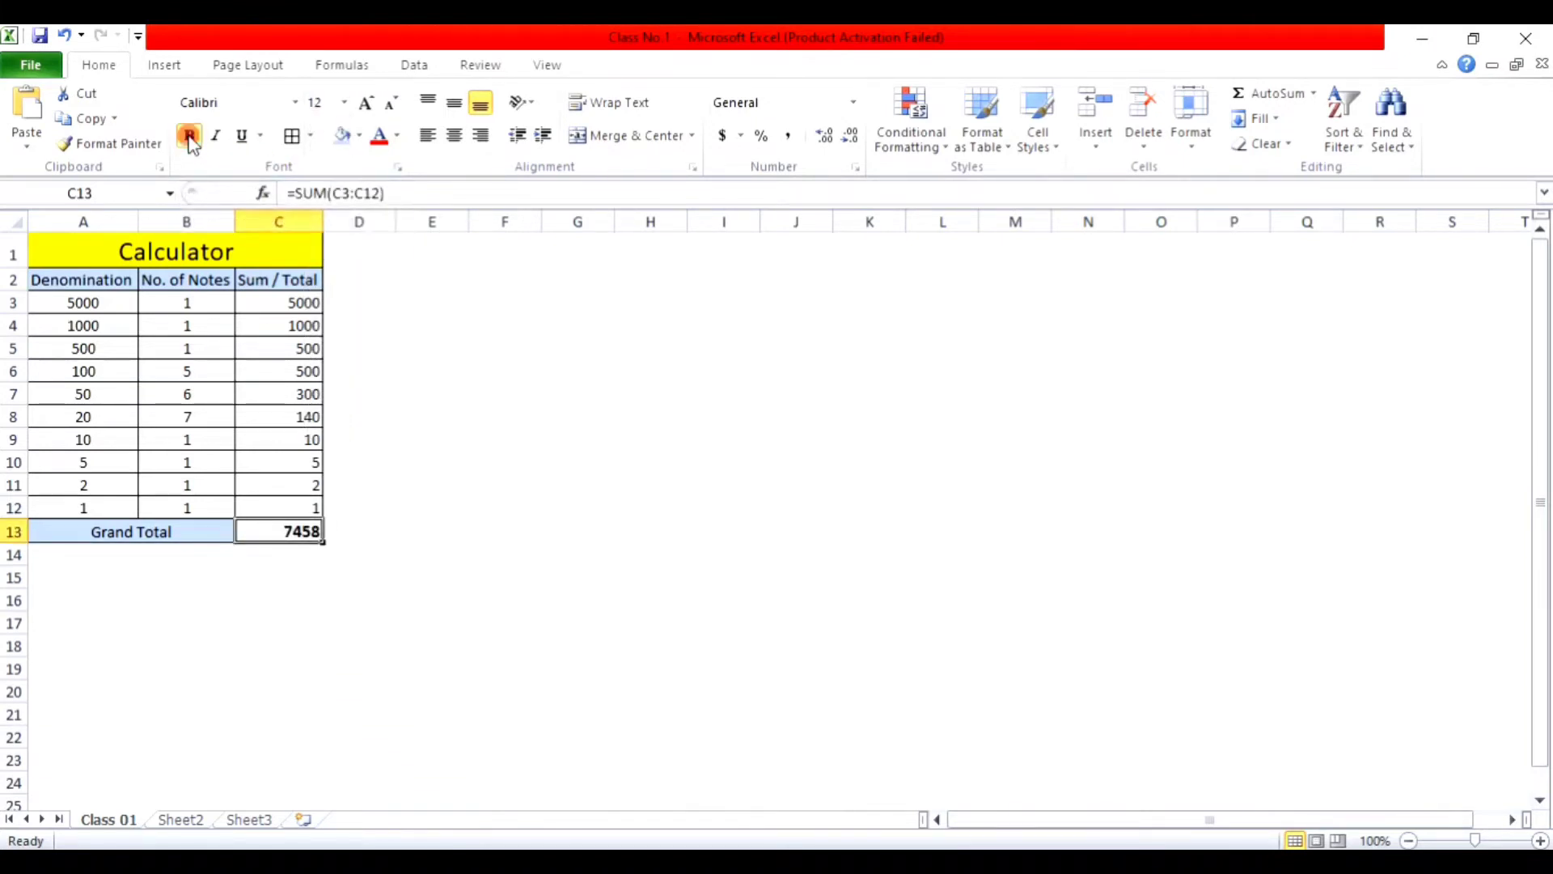
pyautogui.click(243, 135)
pyautogui.click(216, 136)
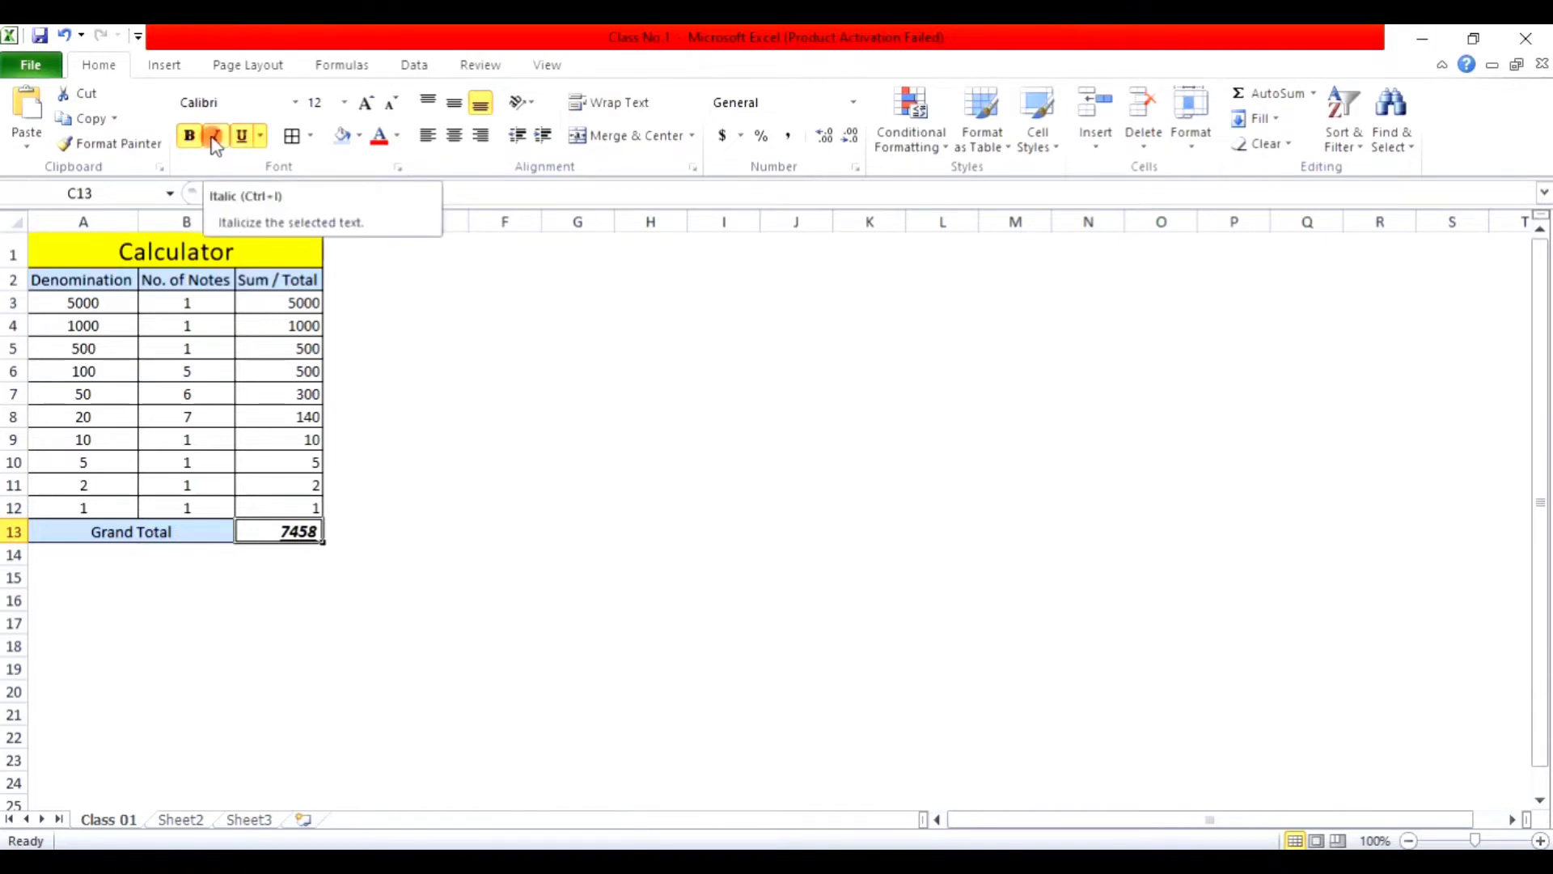
pyautogui.click(212, 137)
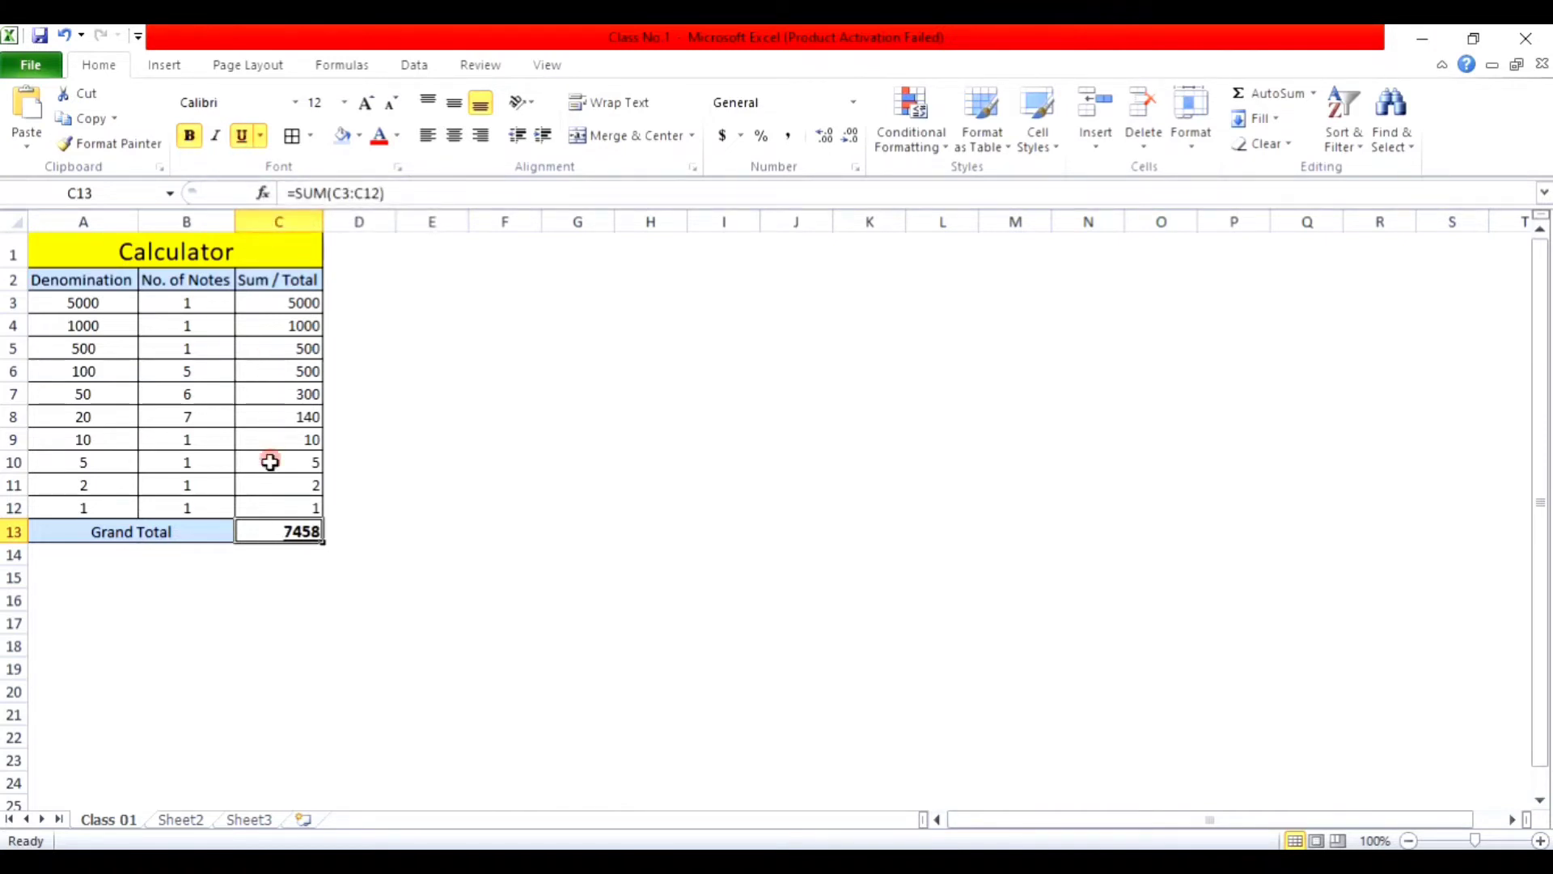
pyautogui.click(241, 136)
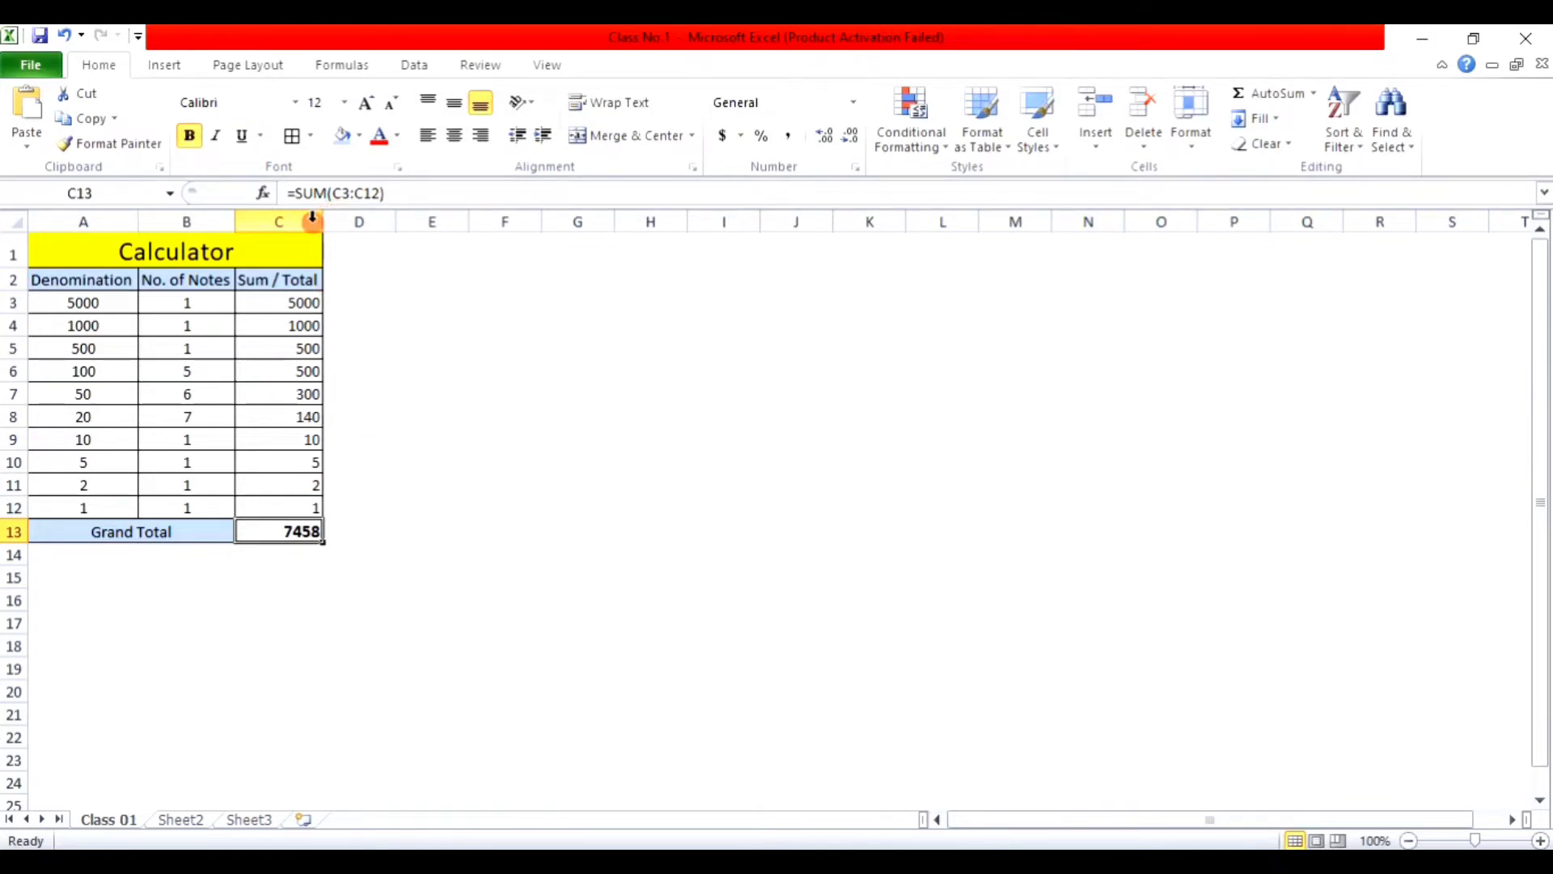
# Step: Widen column C to about 14.71 and apply Comma Style to it
pyautogui.moveTo(322, 217); pyautogui.dragTo(394, 228)
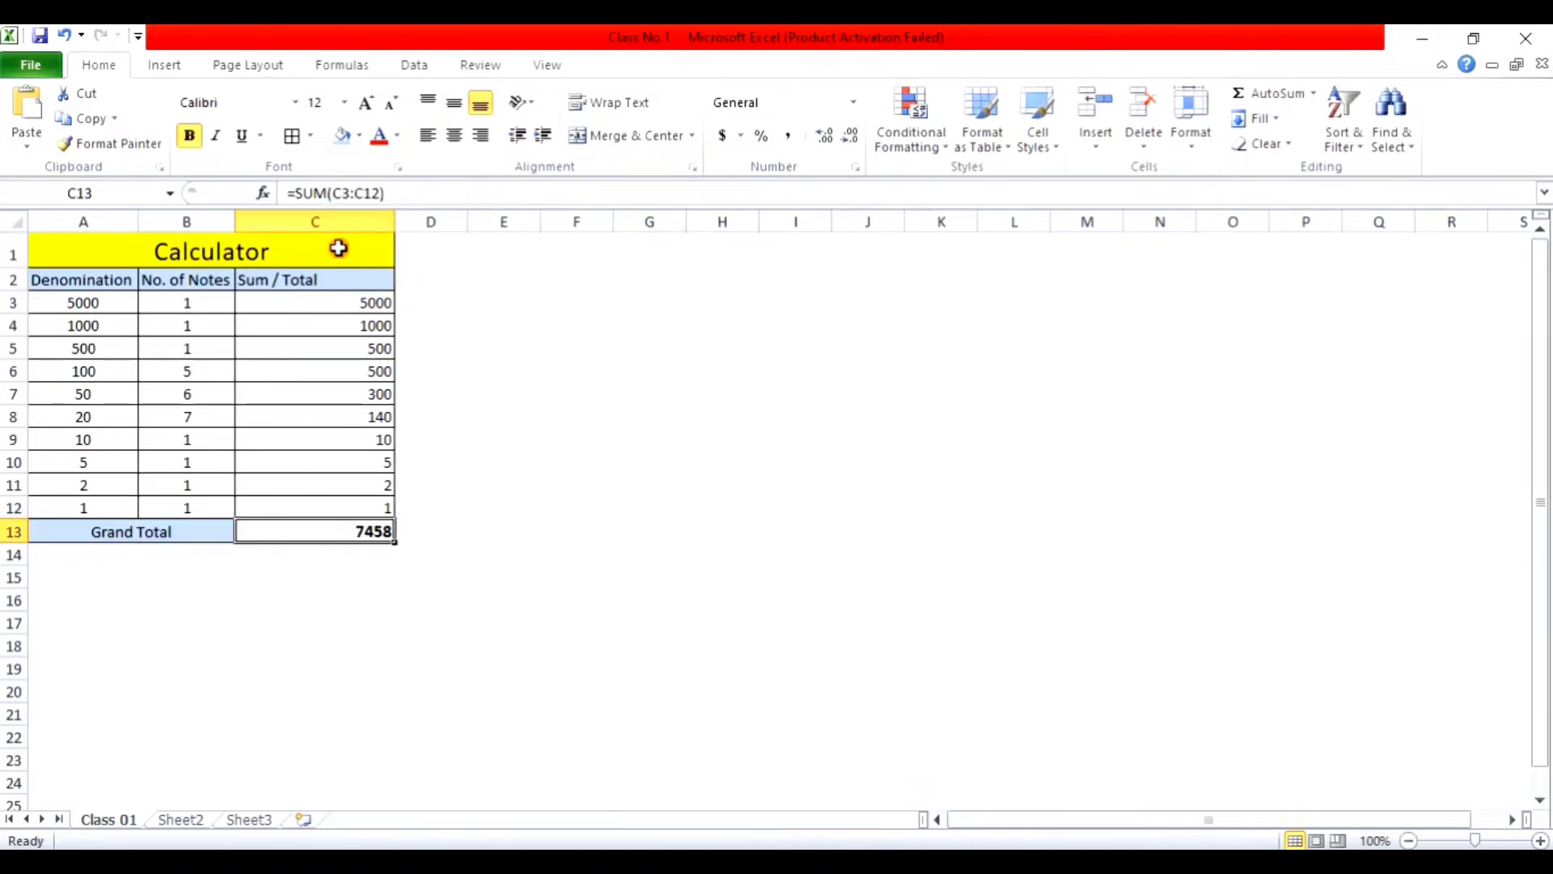
pyautogui.click(342, 220)
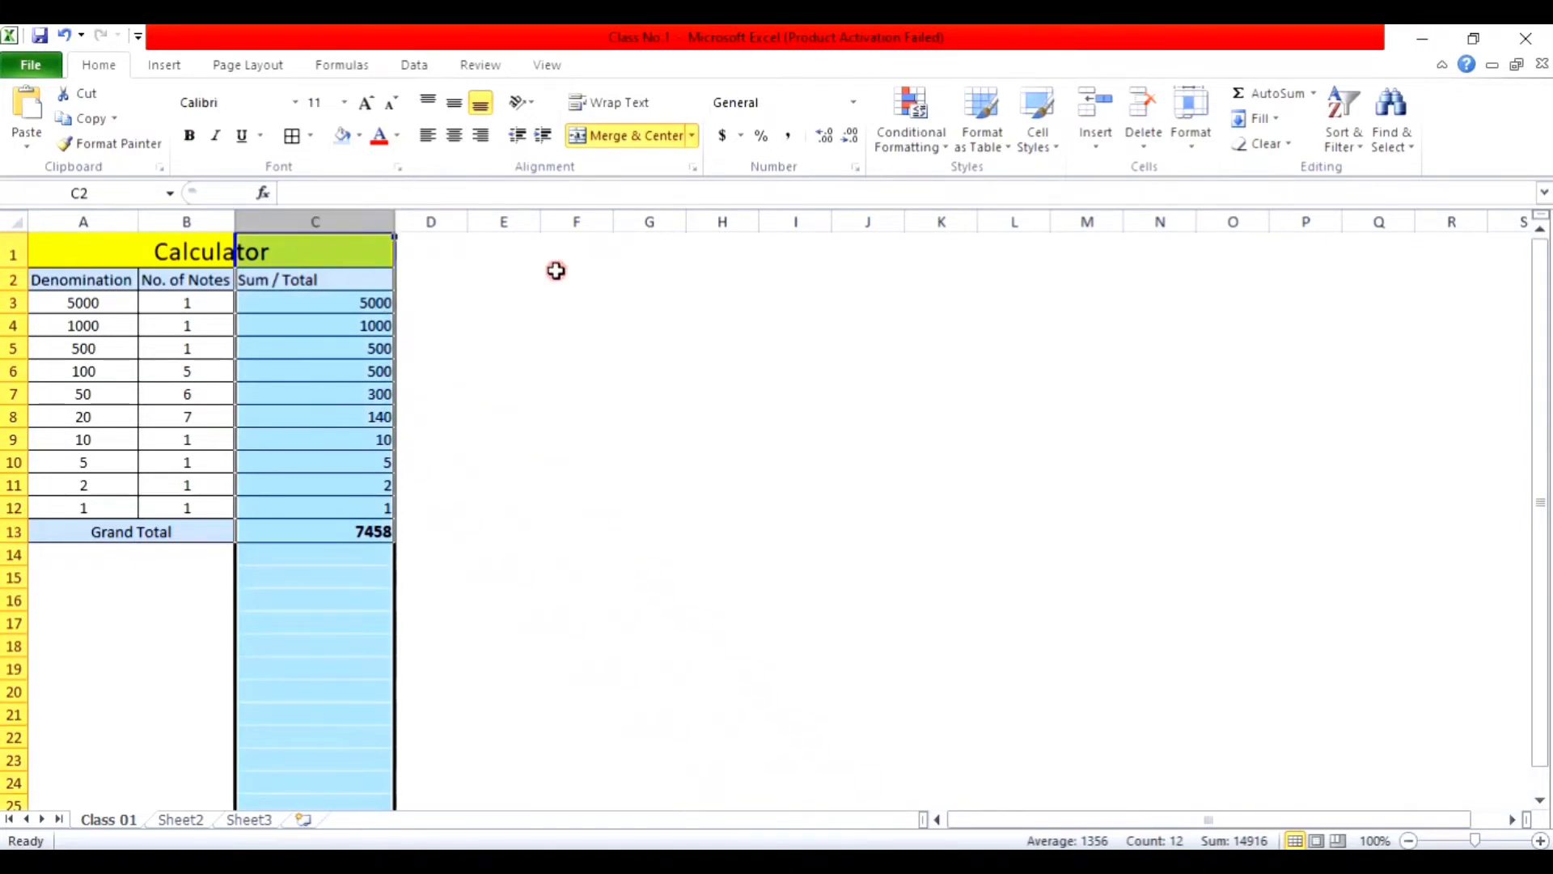
pyautogui.click(794, 136)
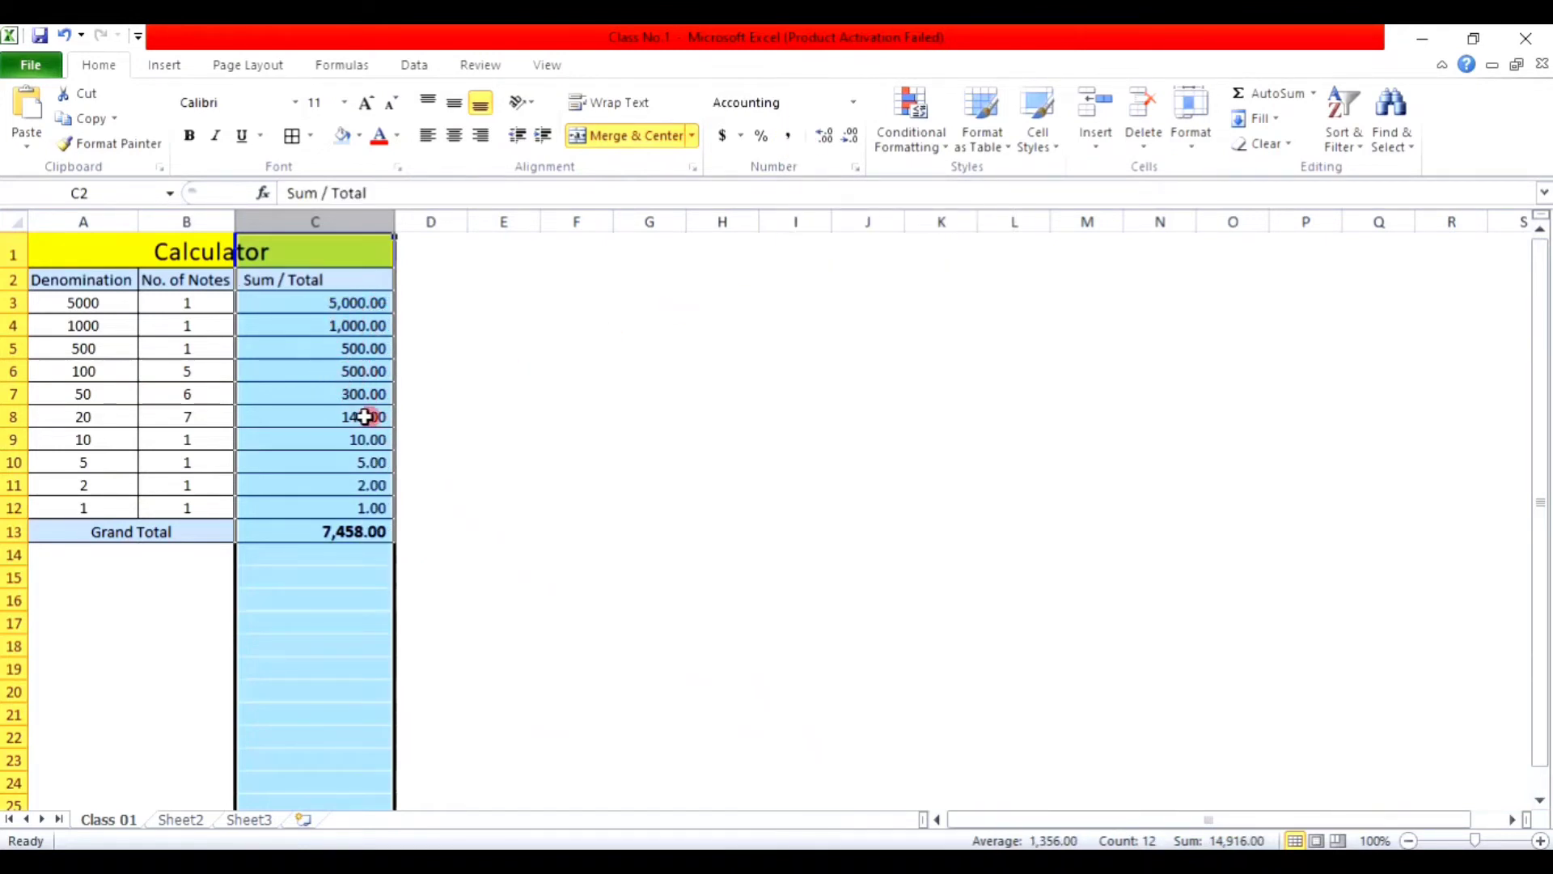
# Step: Centre the A2:C2 headings vertically and horizontally
pyautogui.click(275, 279)
pyautogui.moveTo(81, 279); pyautogui.dragTo(275, 277)
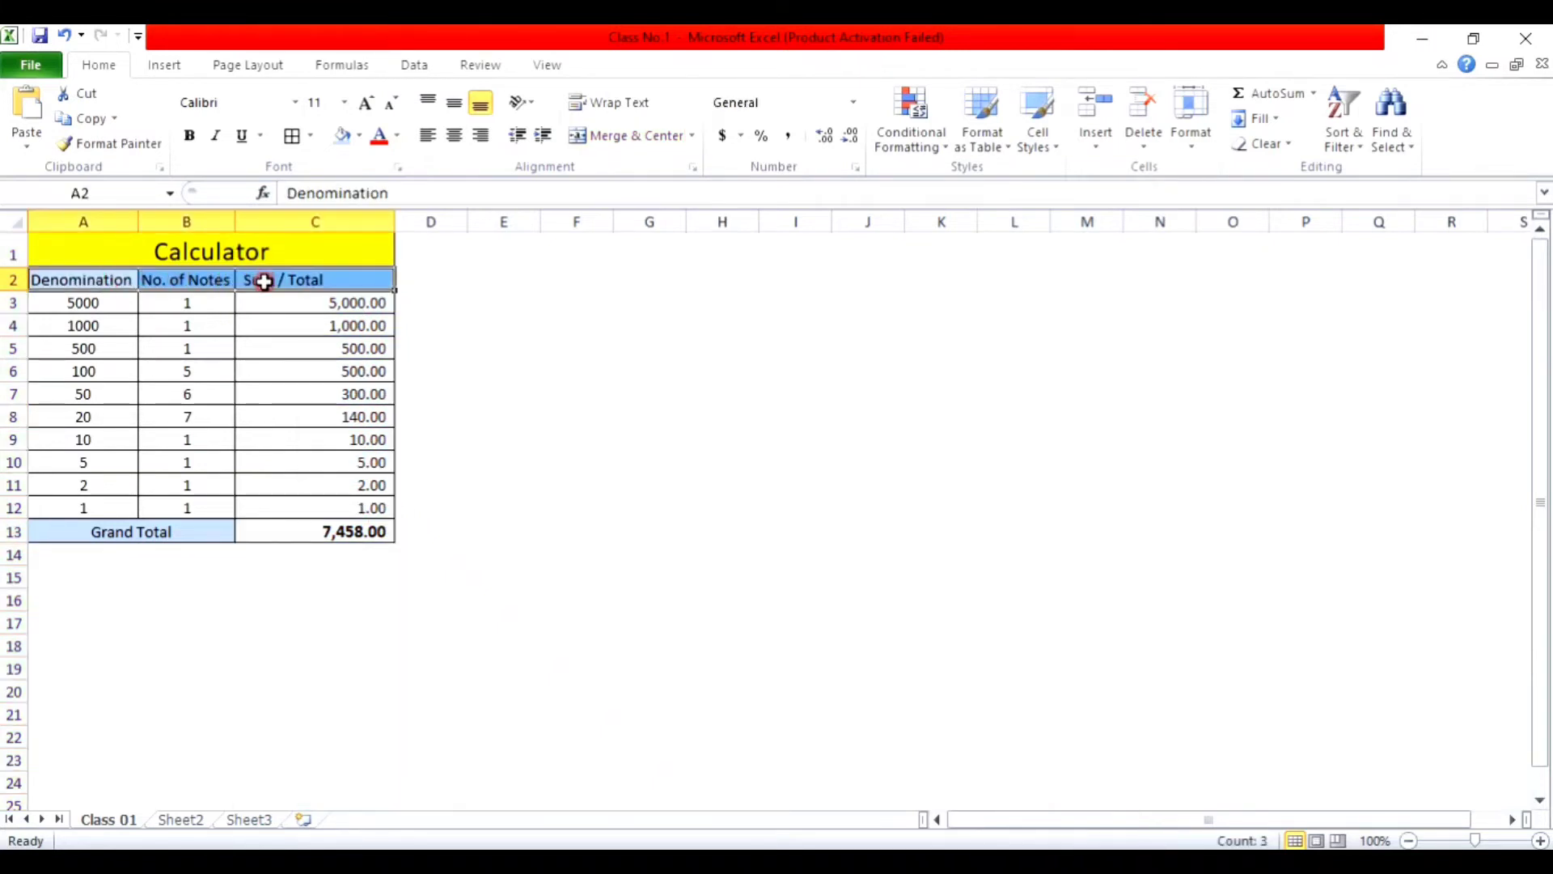
pyautogui.click(453, 103)
pyautogui.click(455, 136)
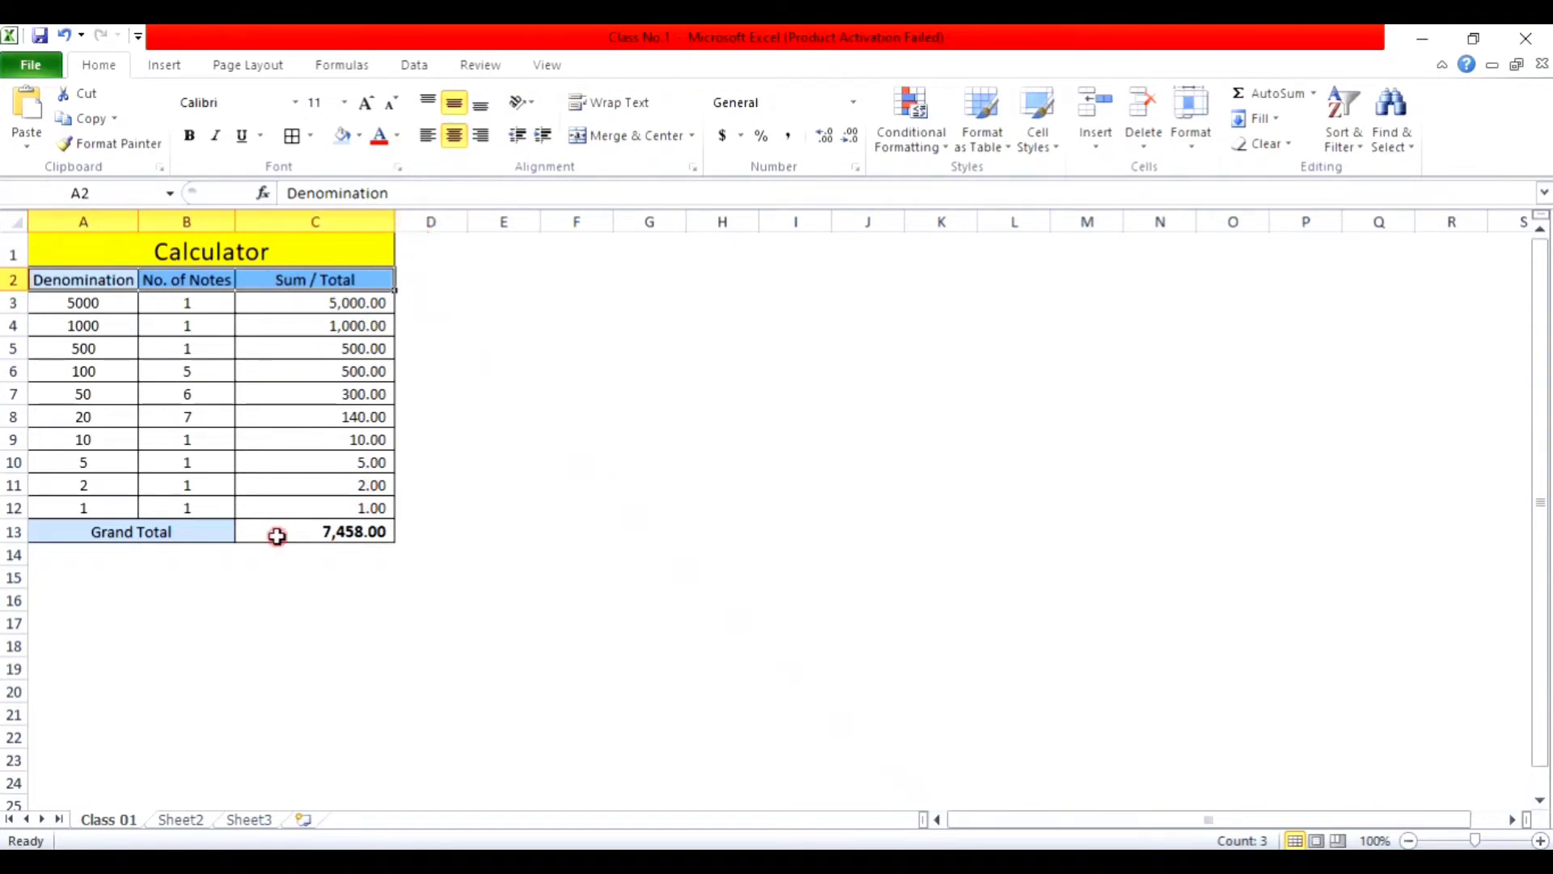
pyautogui.click(332, 526)
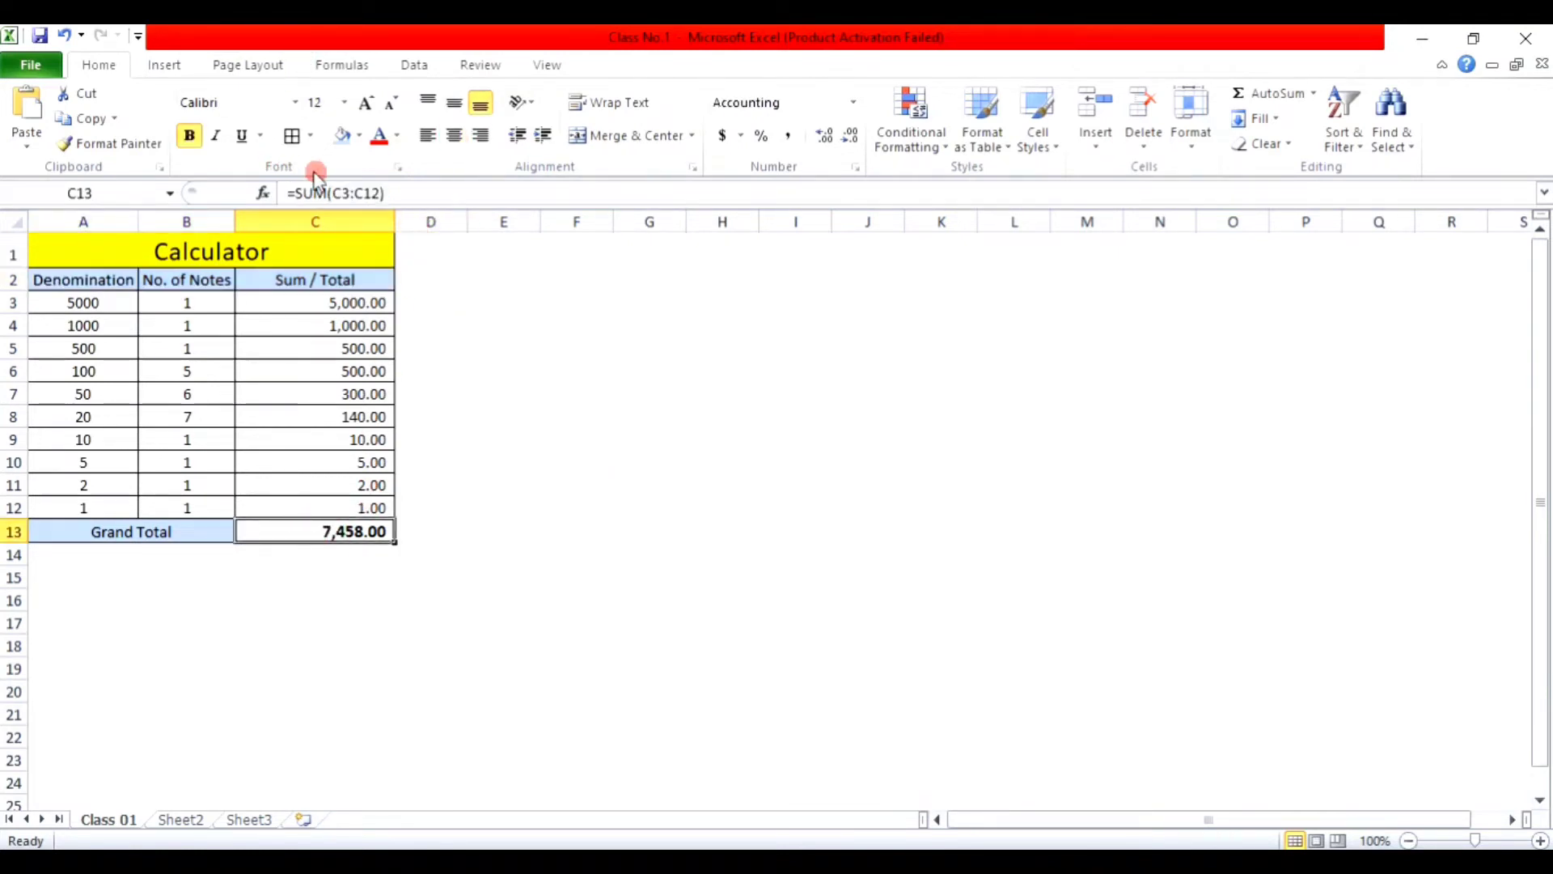
# Step: Fill Grand Total cell C13 orange, replacing an initial light-blue fill
pyautogui.click(358, 136)
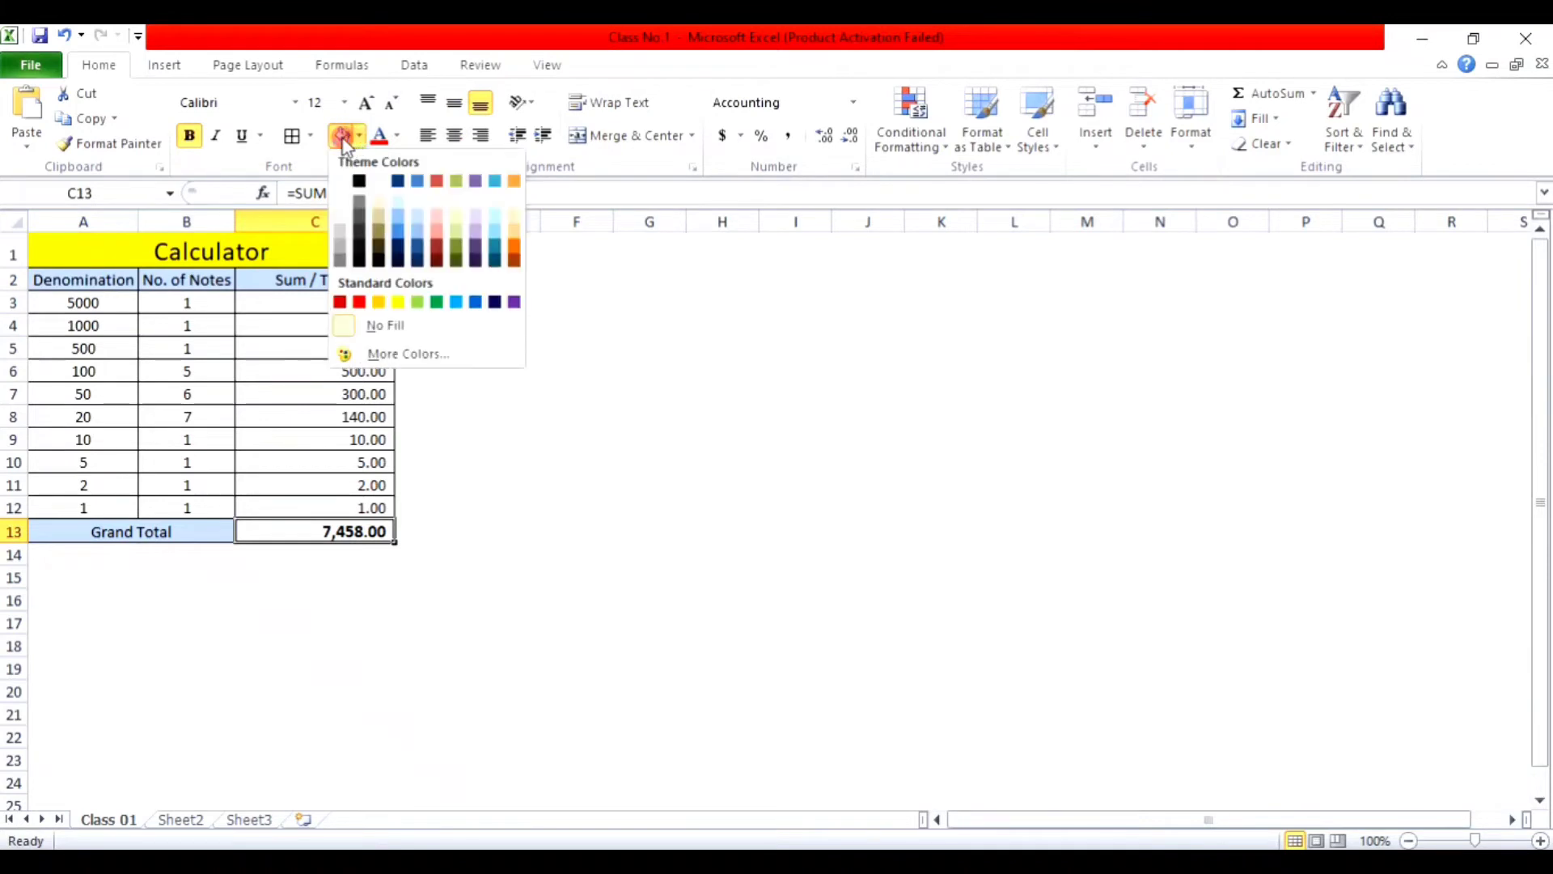
pyautogui.click(342, 137)
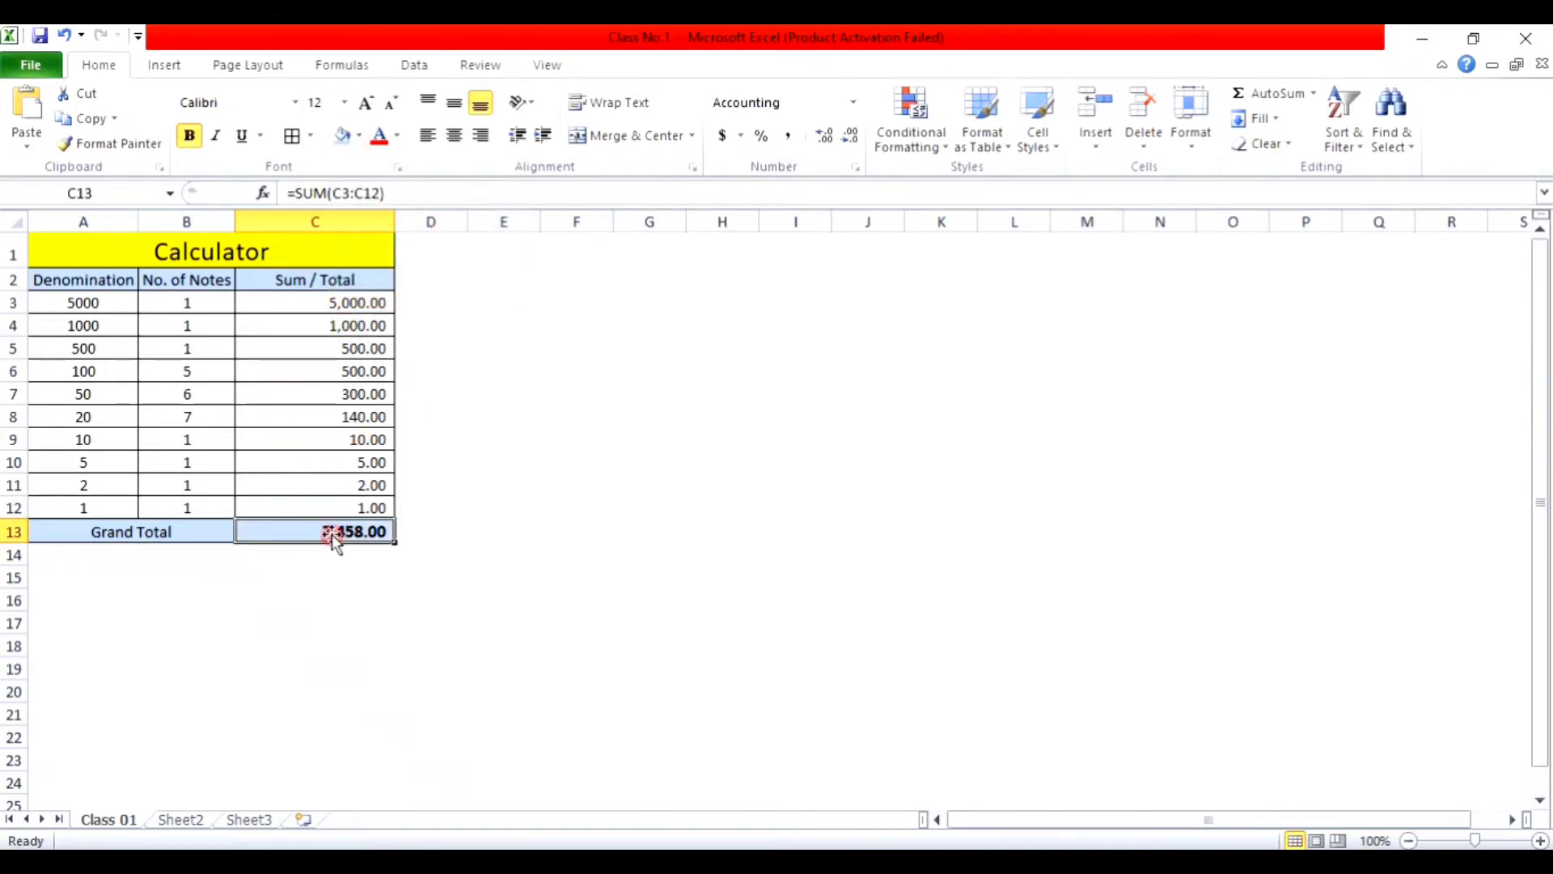
pyautogui.click(359, 135)
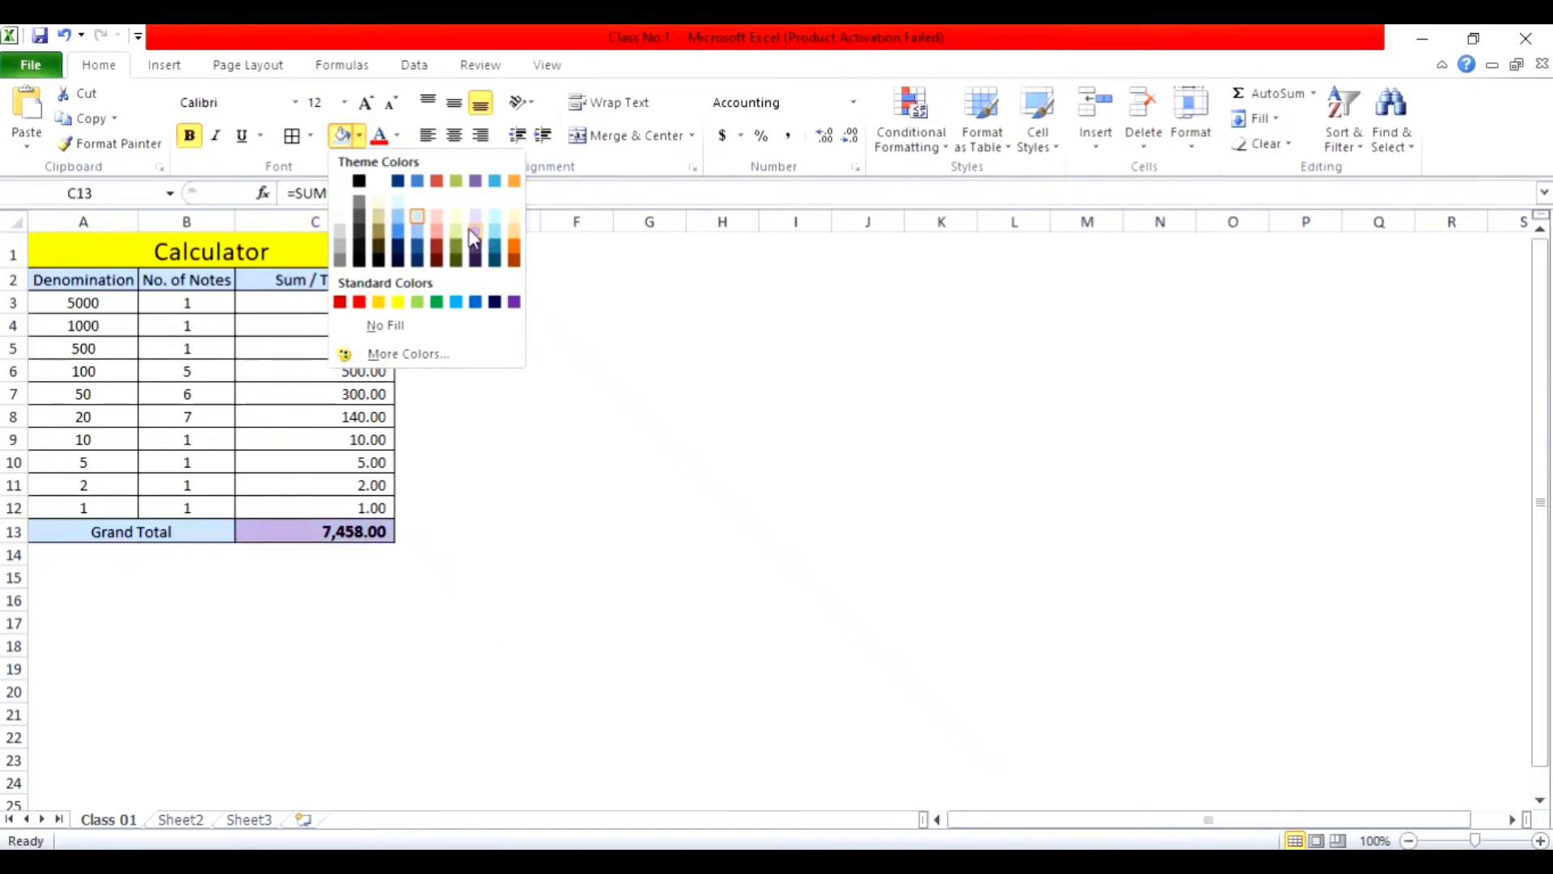
pyautogui.click(512, 234)
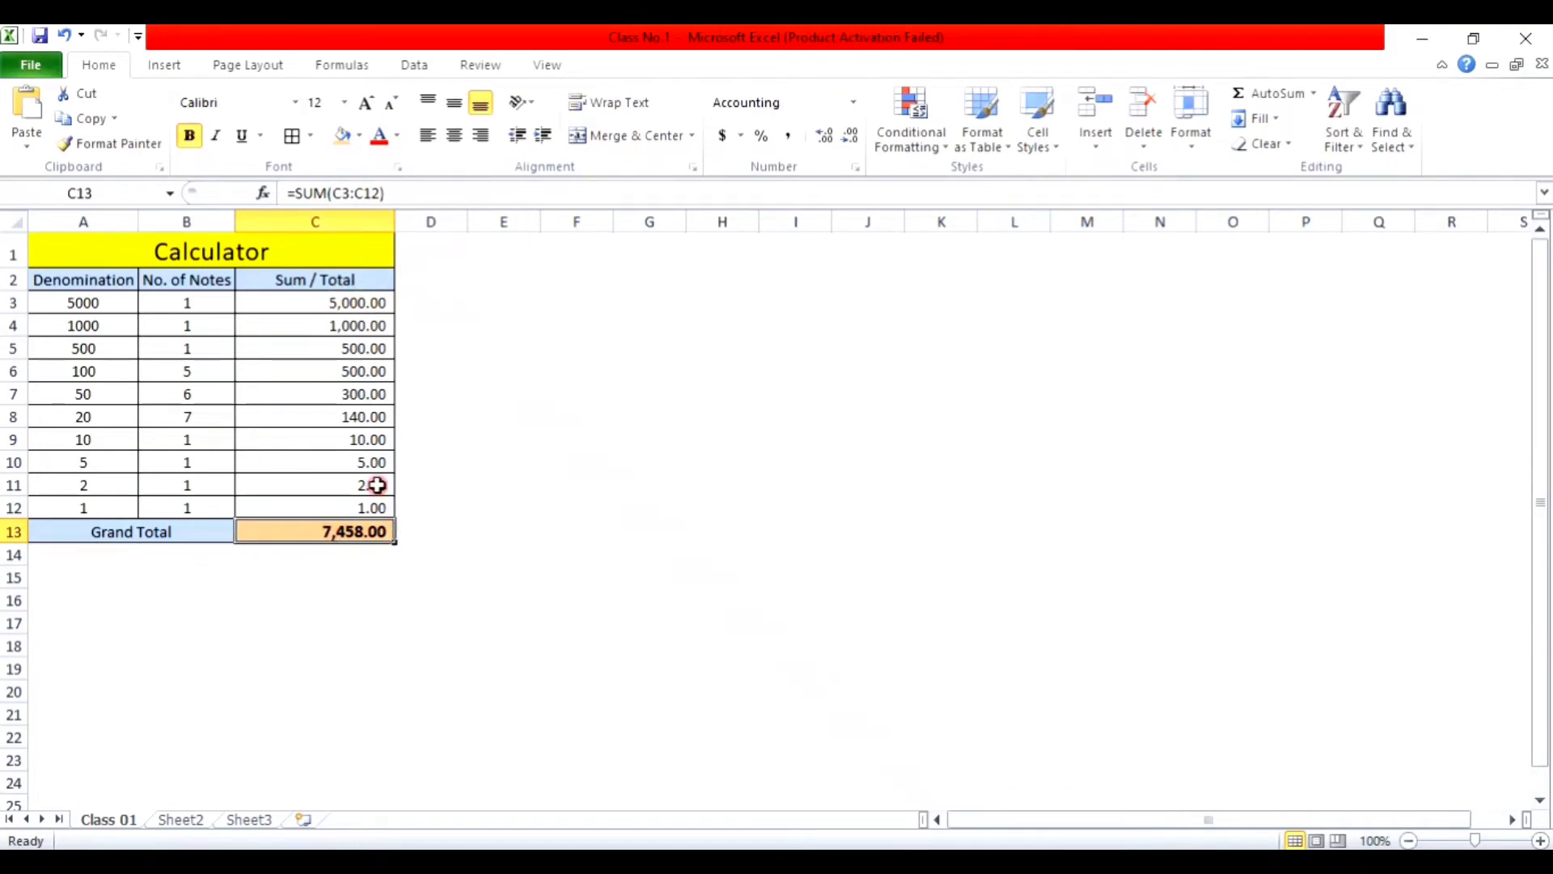
# Step: Narrow column D to about 5.57 as a thin gap beside the table
pyautogui.scroll(2, 377, 485)
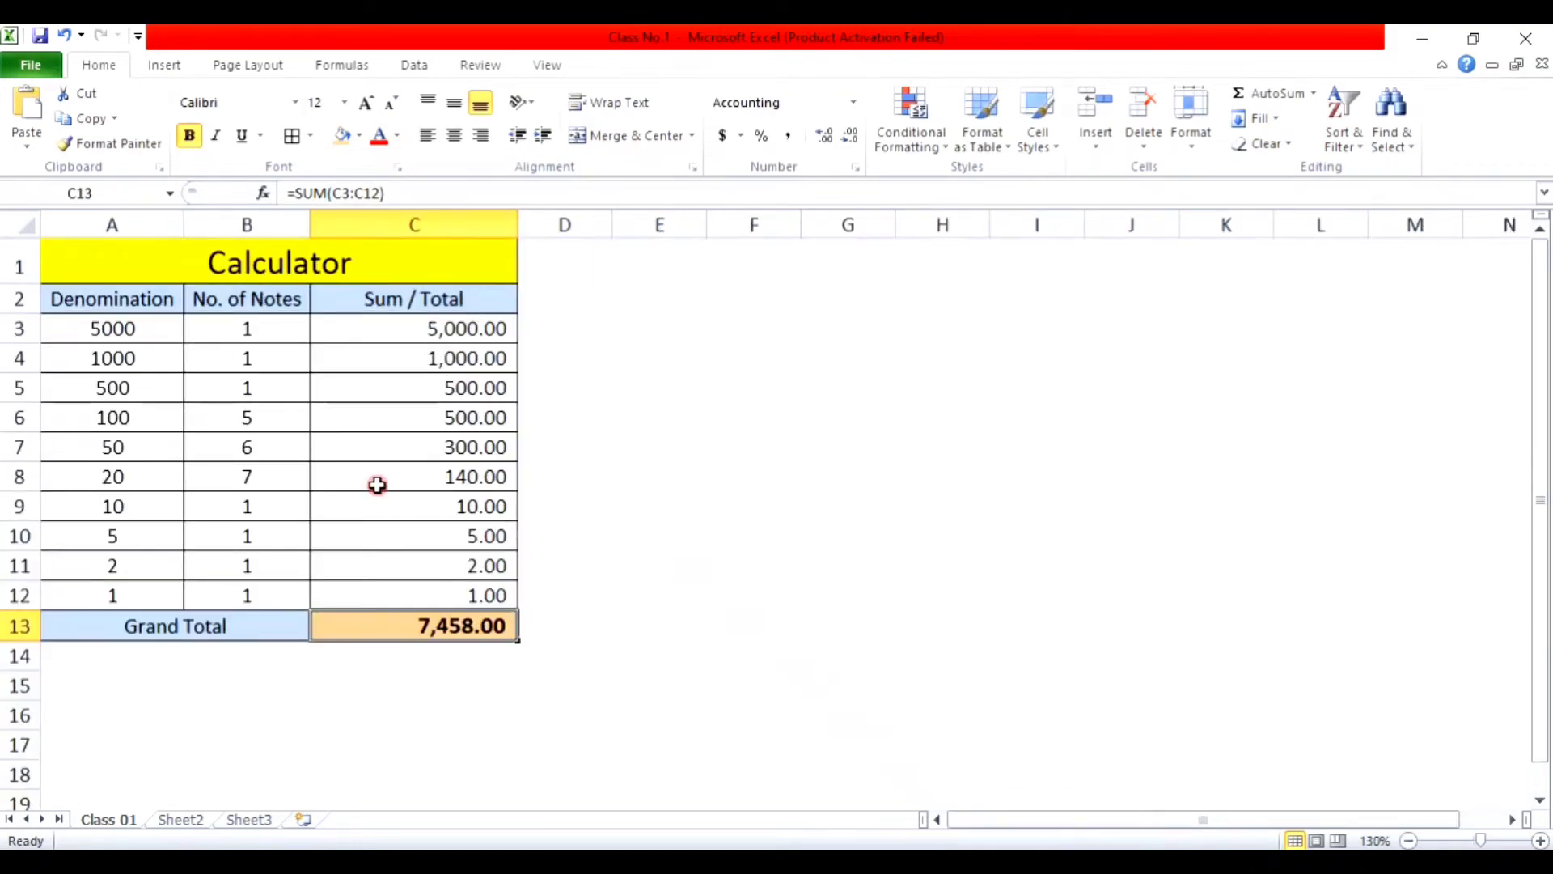
pyautogui.scroll(1, 377, 486)
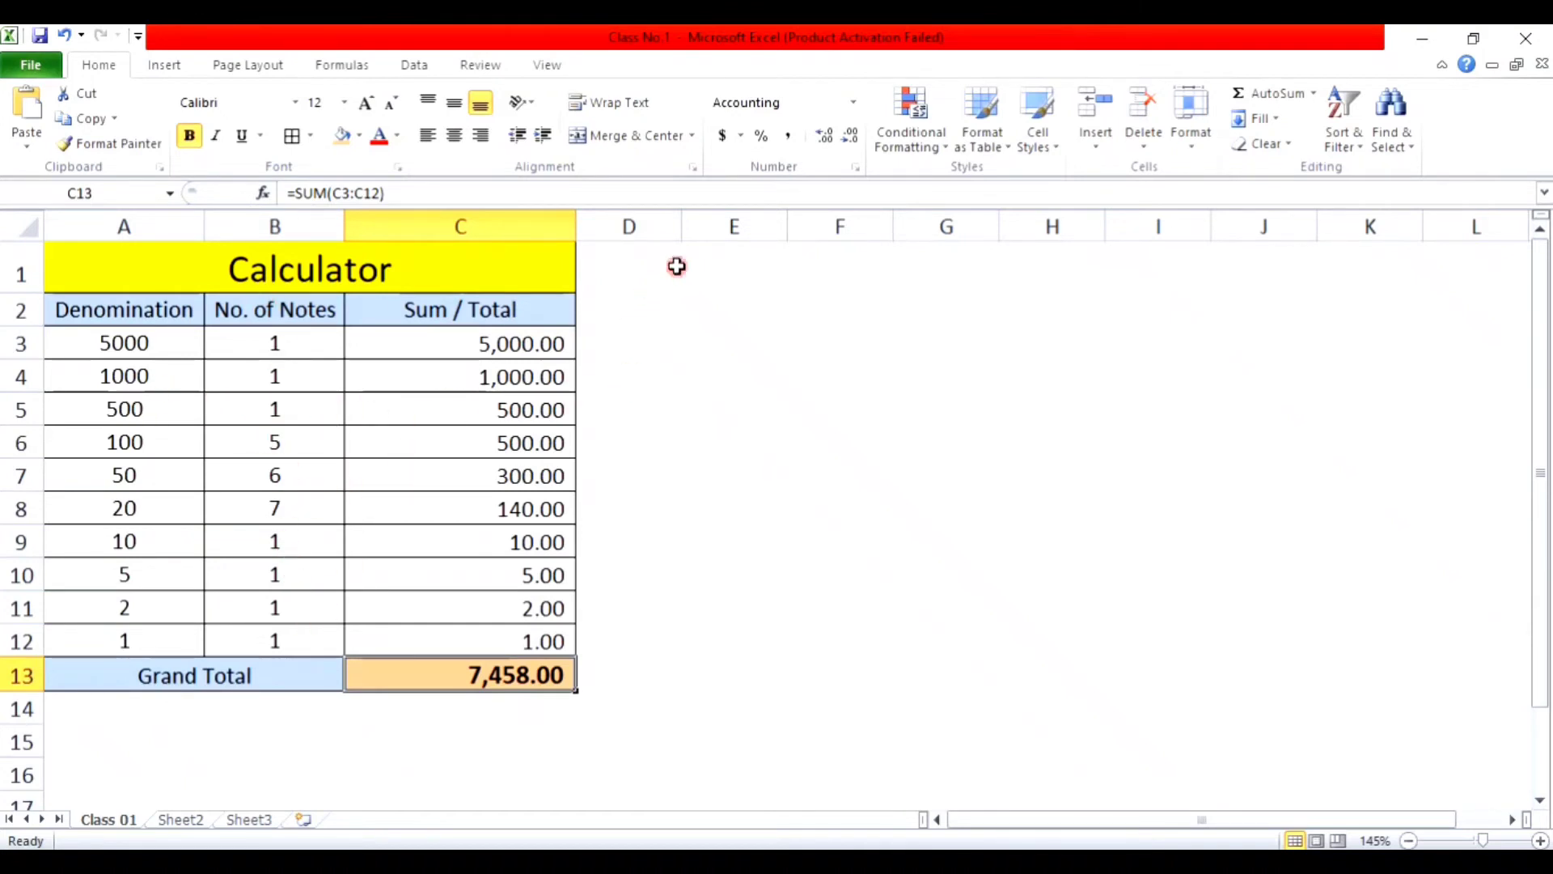
pyautogui.scroll(-1, 674, 350)
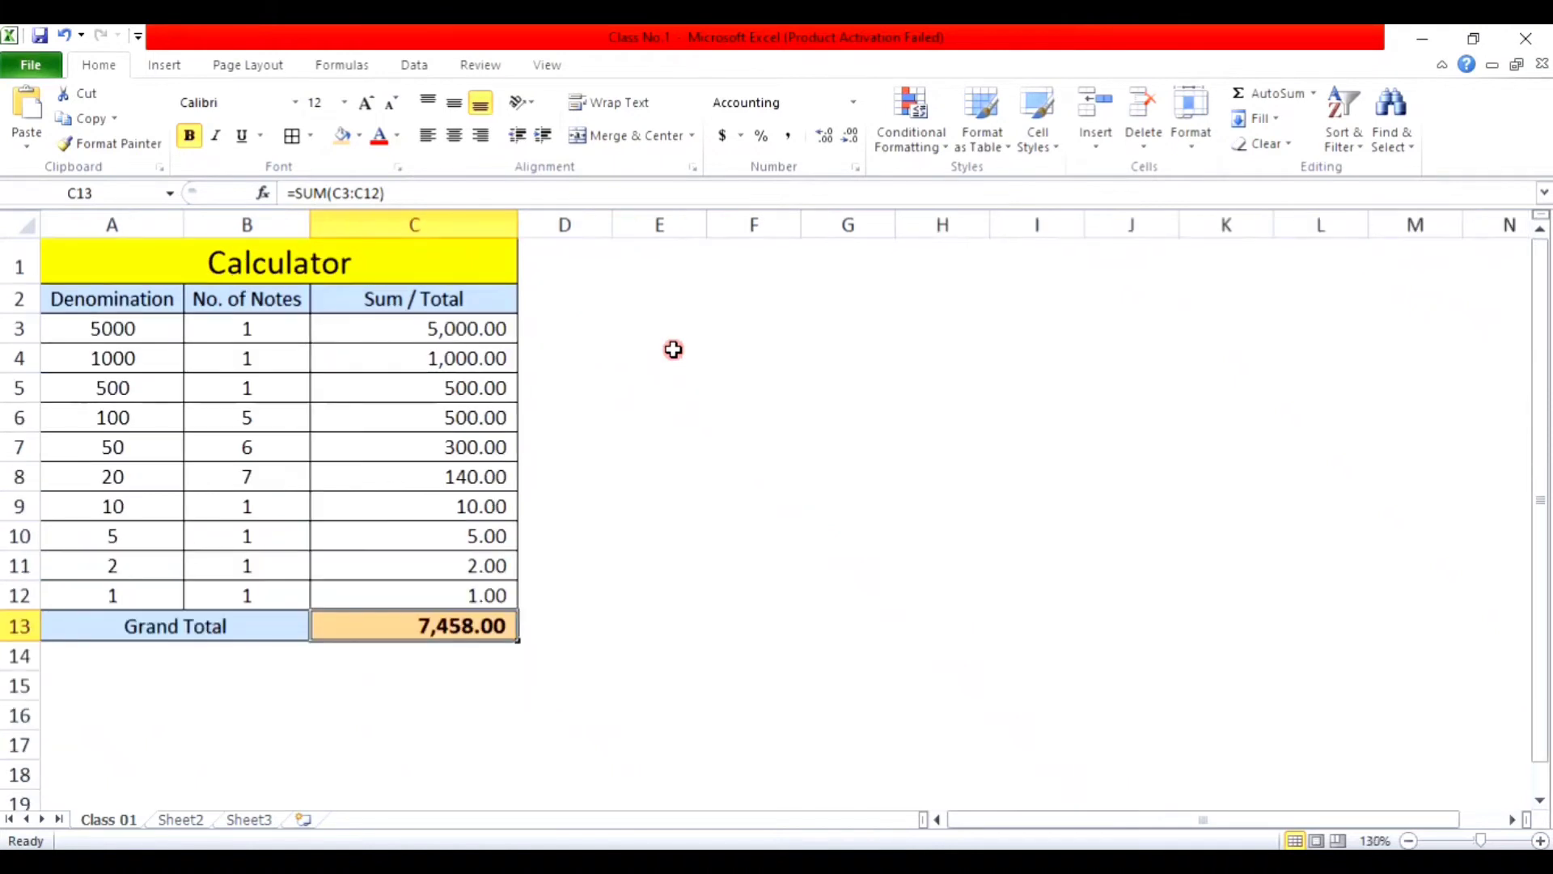
pyautogui.moveTo(612, 225); pyautogui.dragTo(548, 226)
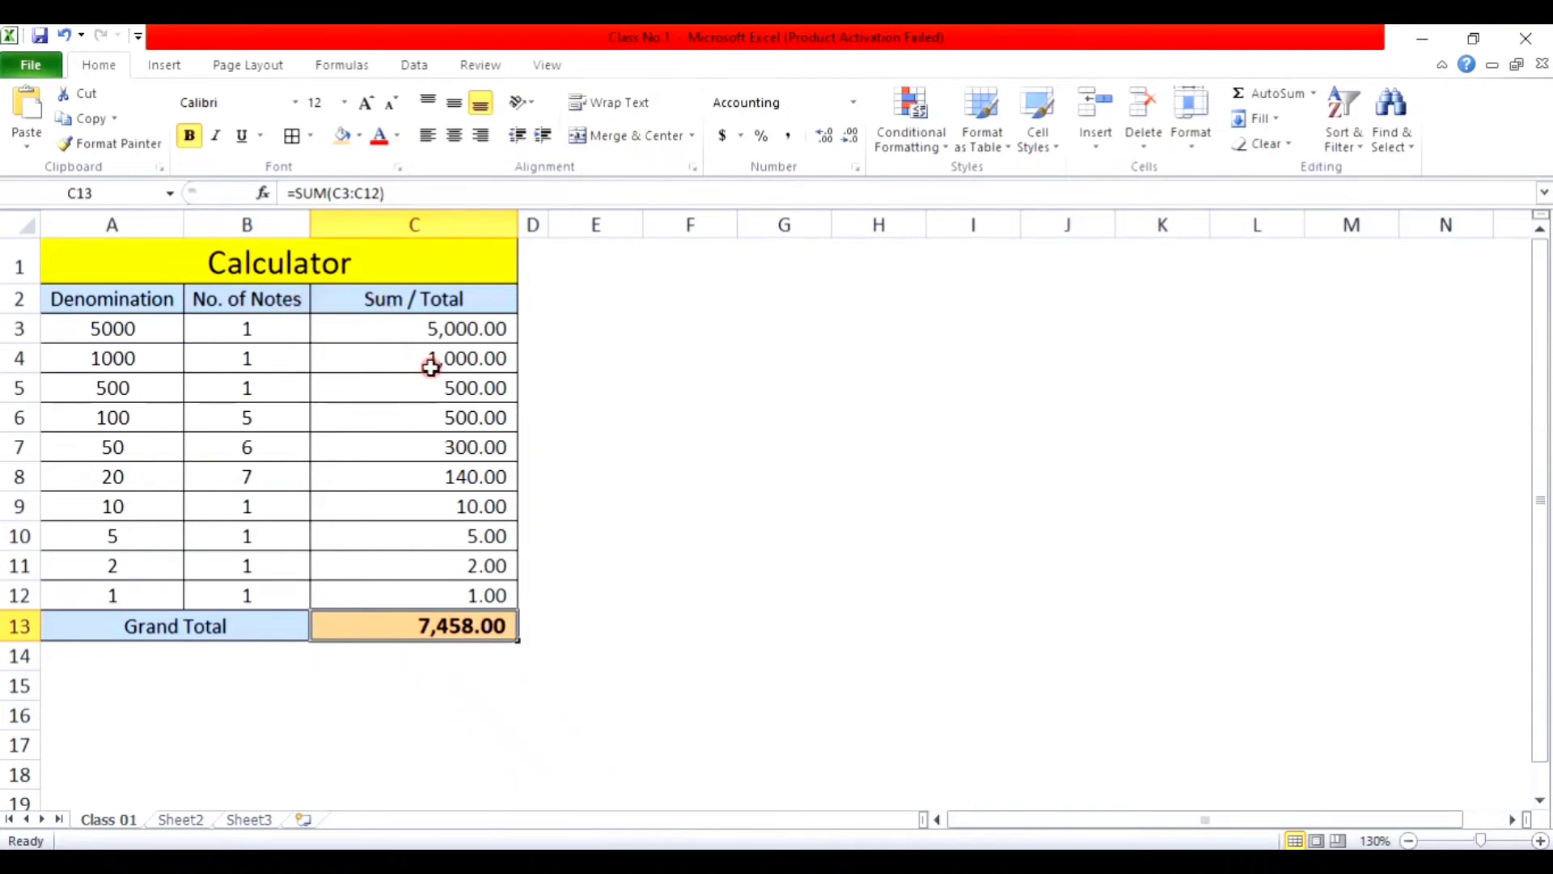
pyautogui.click(405, 336)
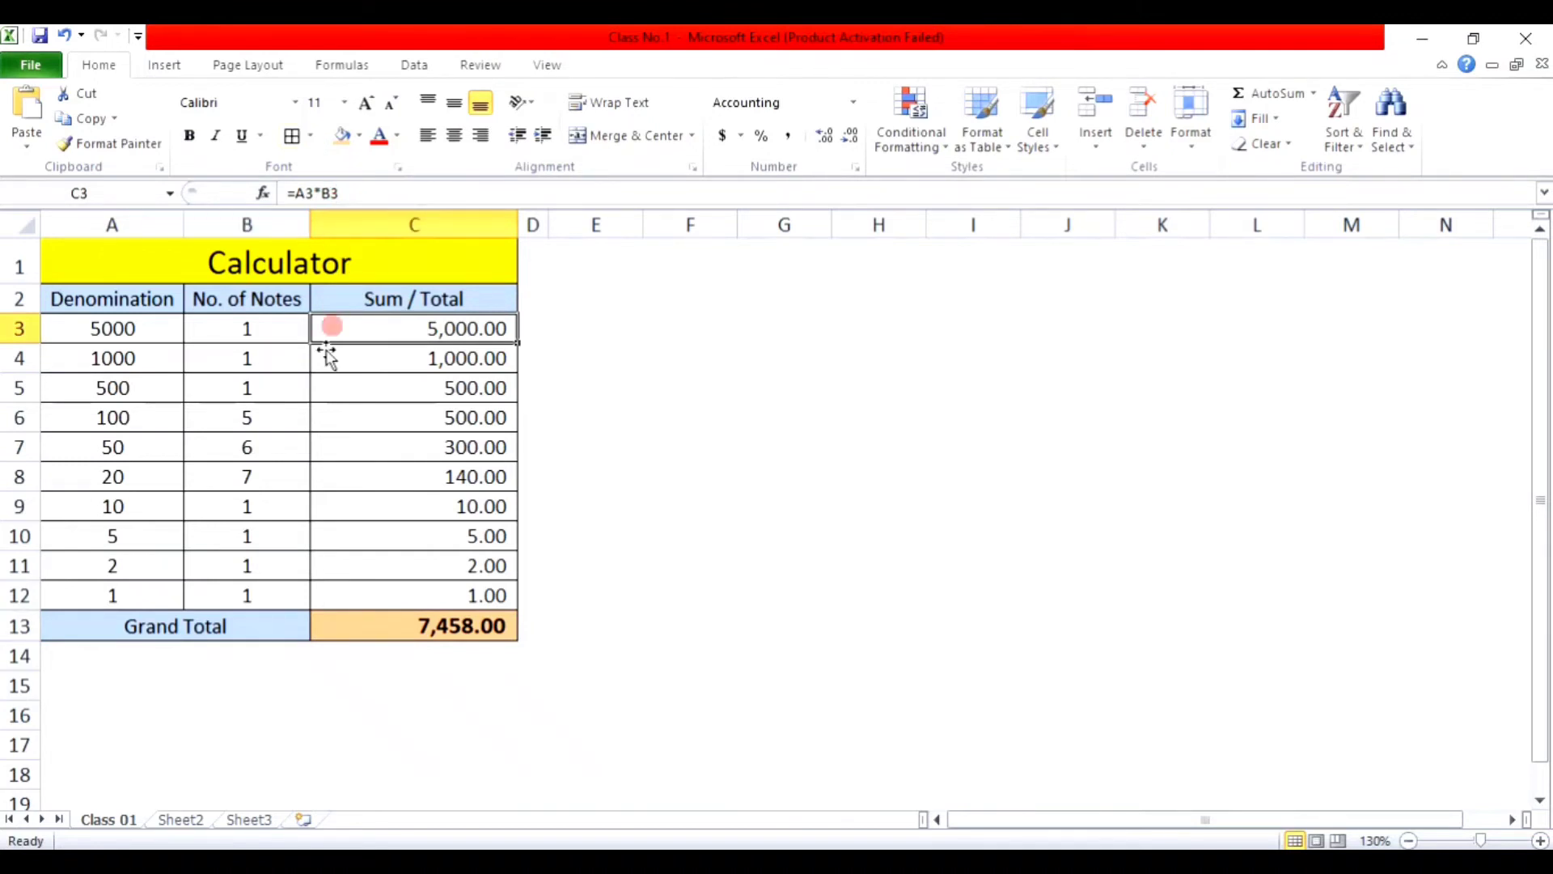
# Step: Widen the empty column E
pyautogui.click(623, 225)
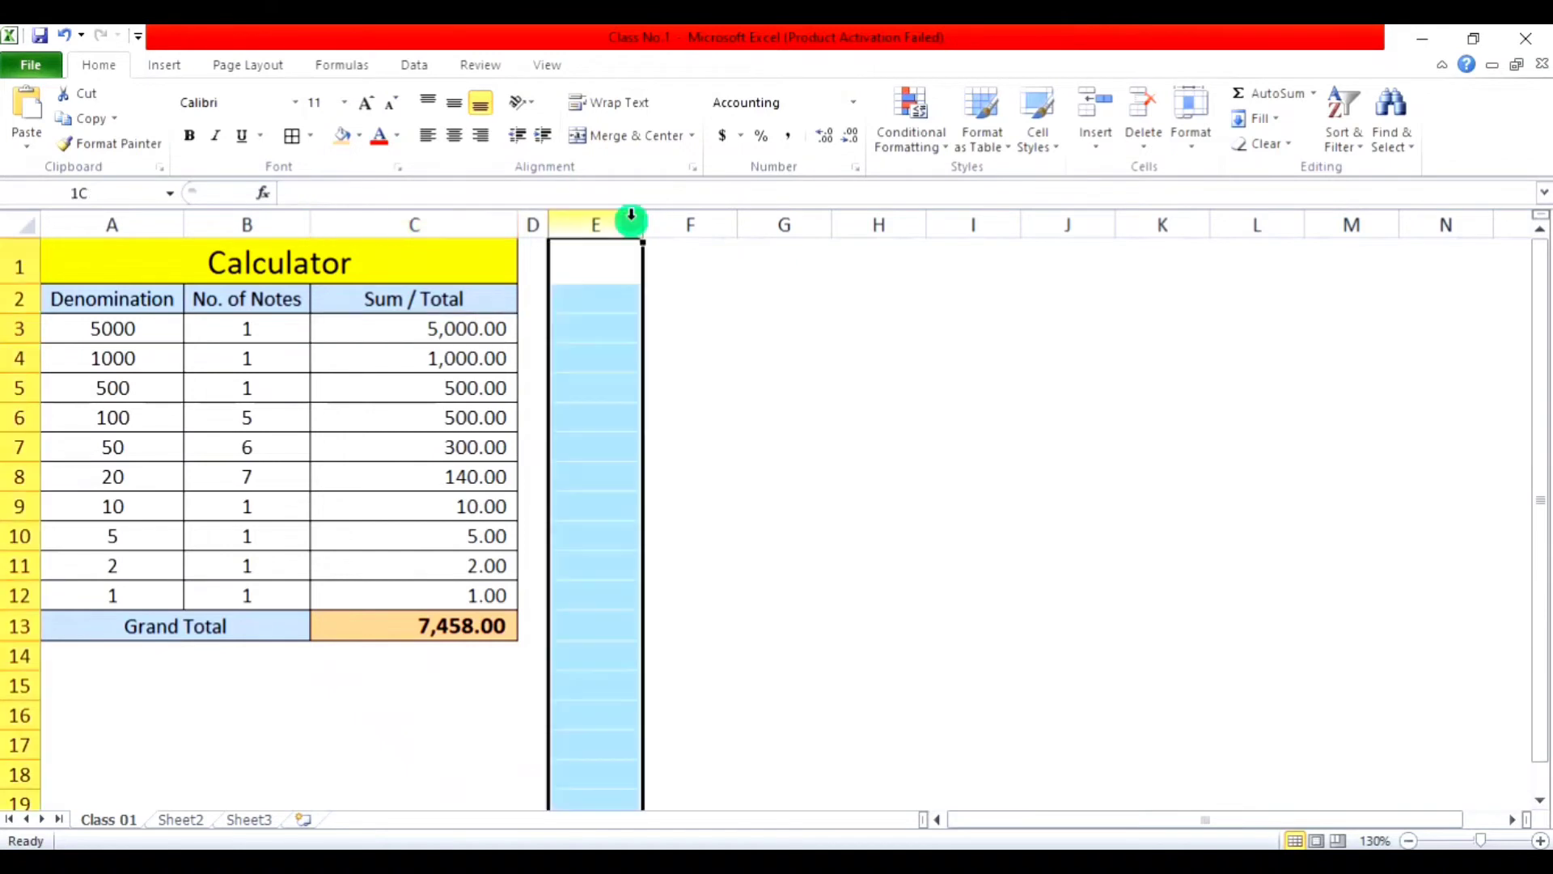
pyautogui.moveTo(639, 226); pyautogui.dragTo(761, 233)
pyautogui.click(721, 264)
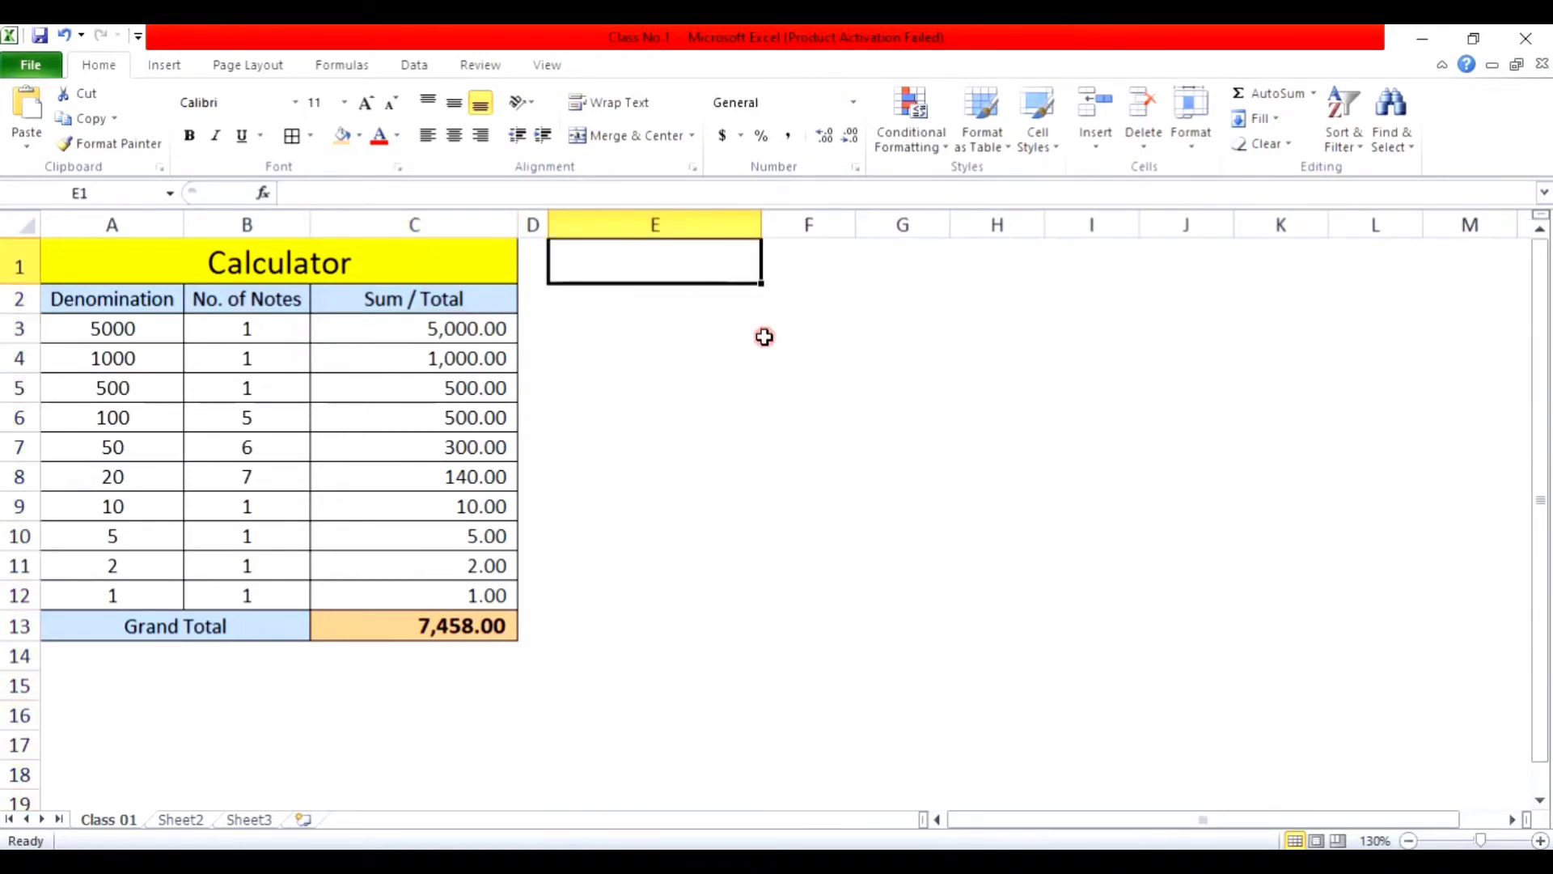
pyautogui.write('Sum')
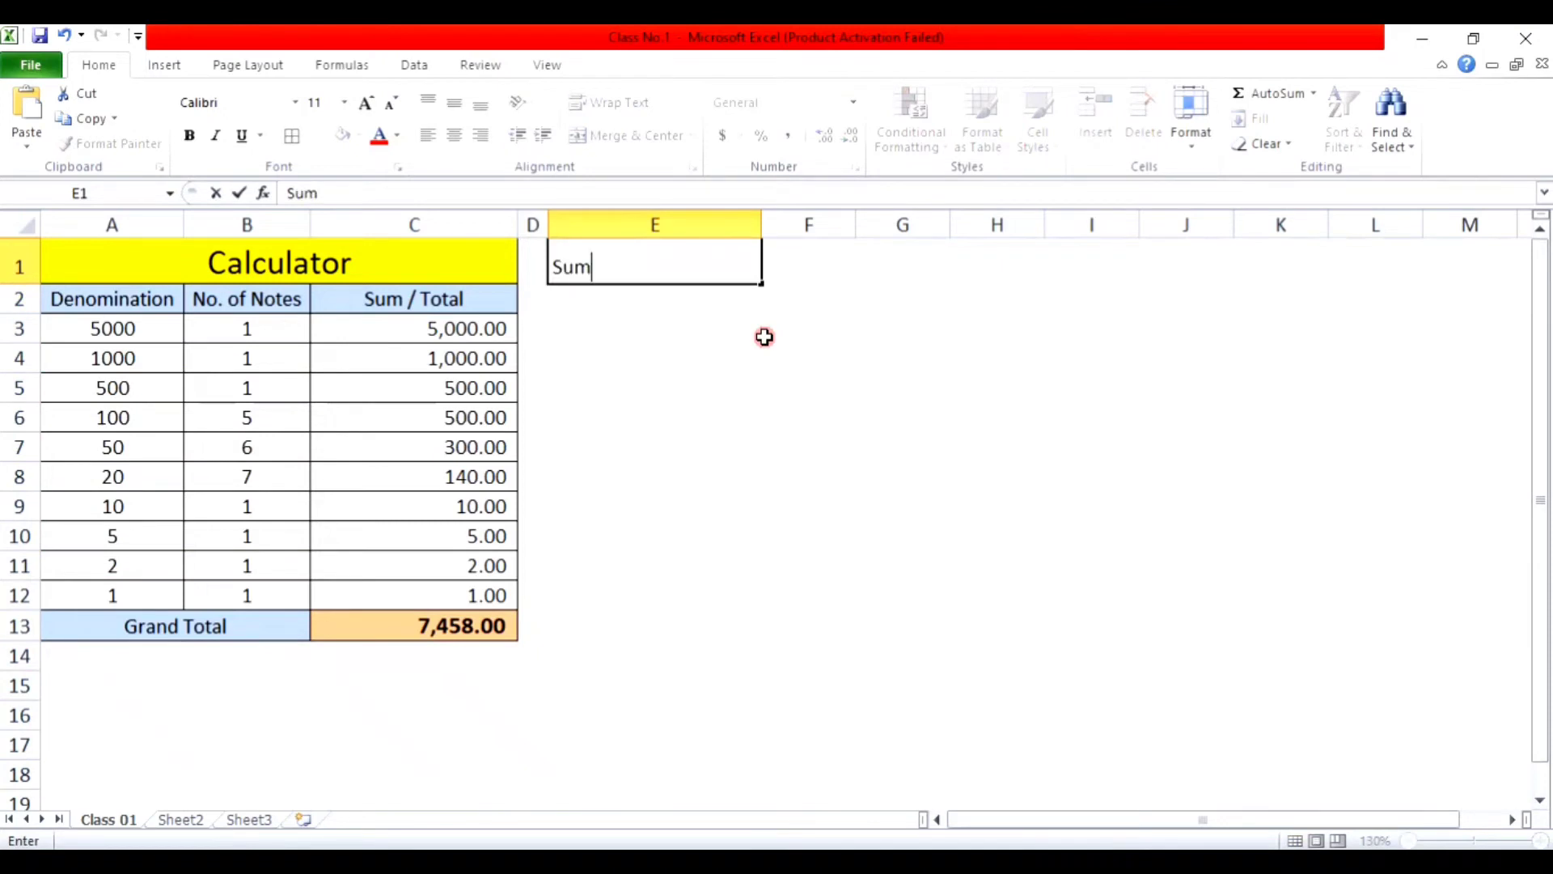
# Step: Enter 'Sum' in E1, then try All Borders on E1:E13 and undo them
pyautogui.press('Return')
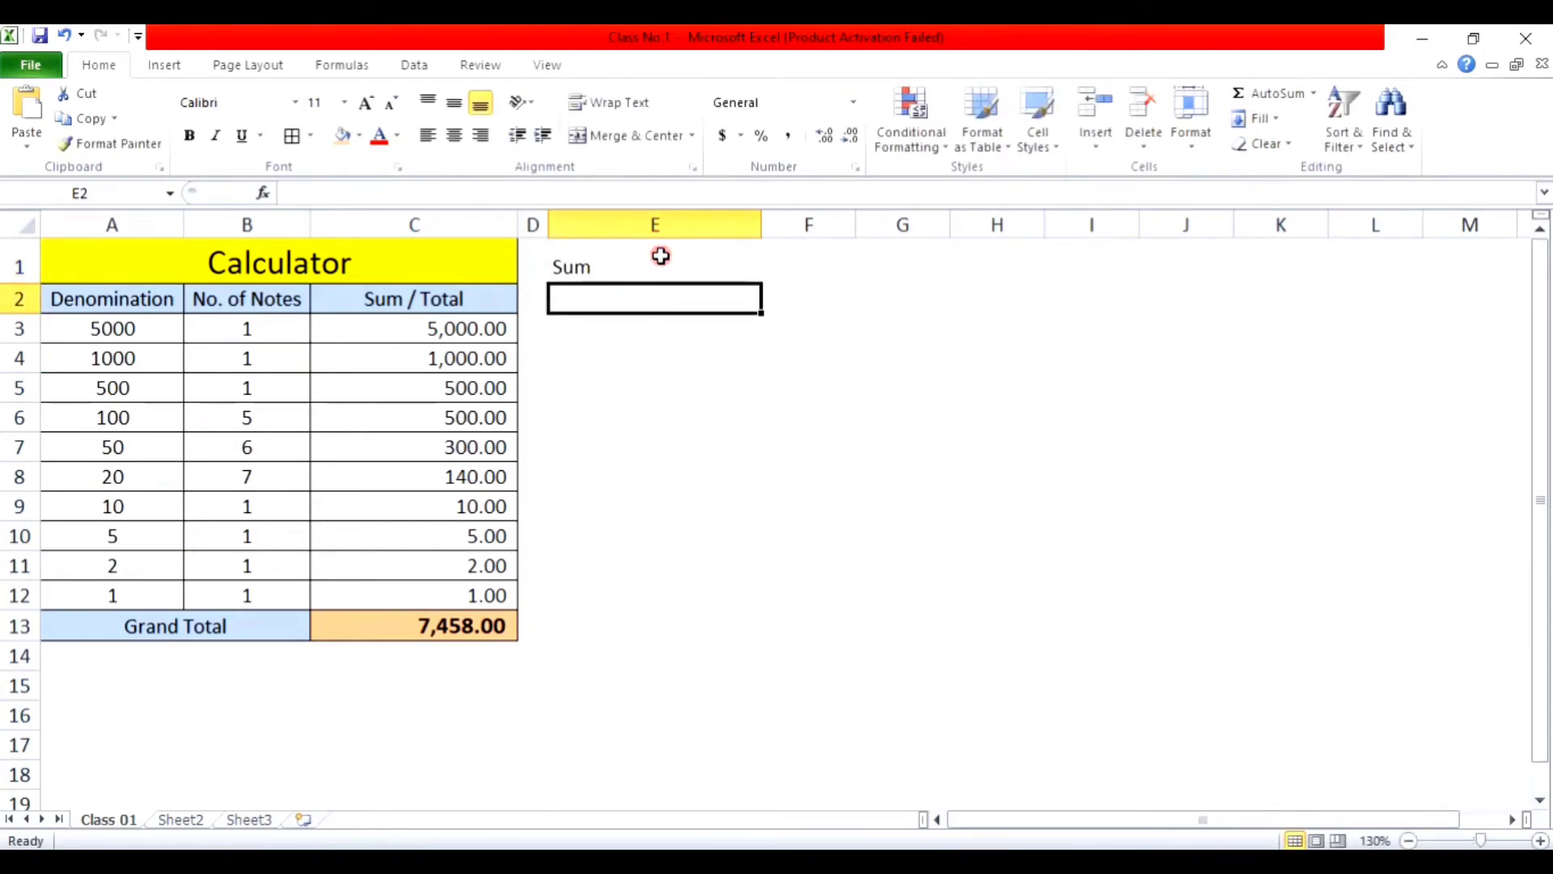
pyautogui.moveTo(661, 256); pyautogui.dragTo(663, 617)
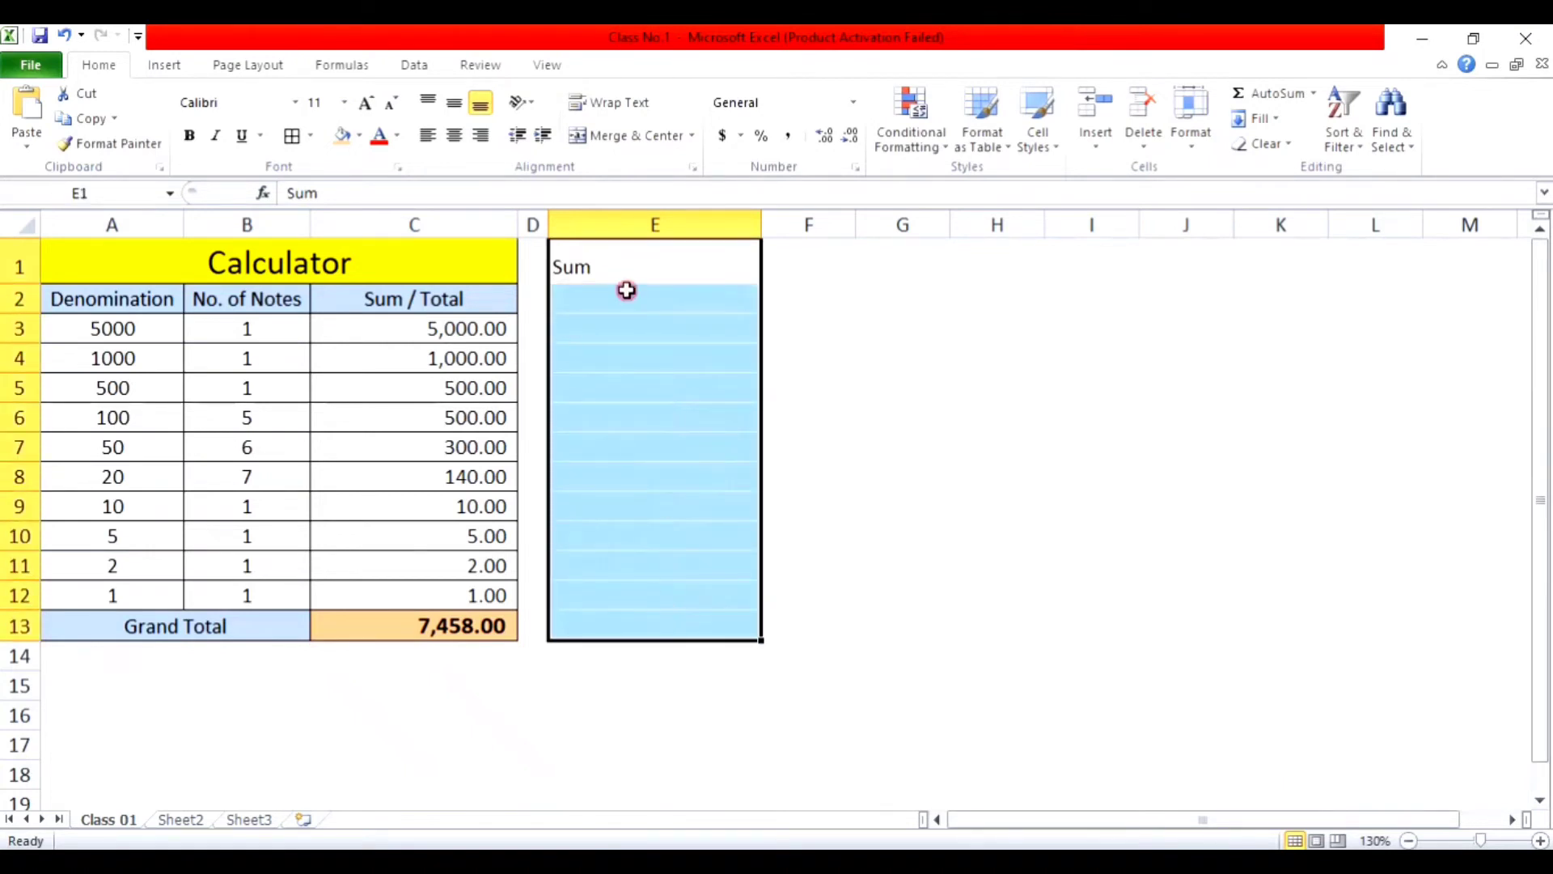
pyautogui.click(292, 136)
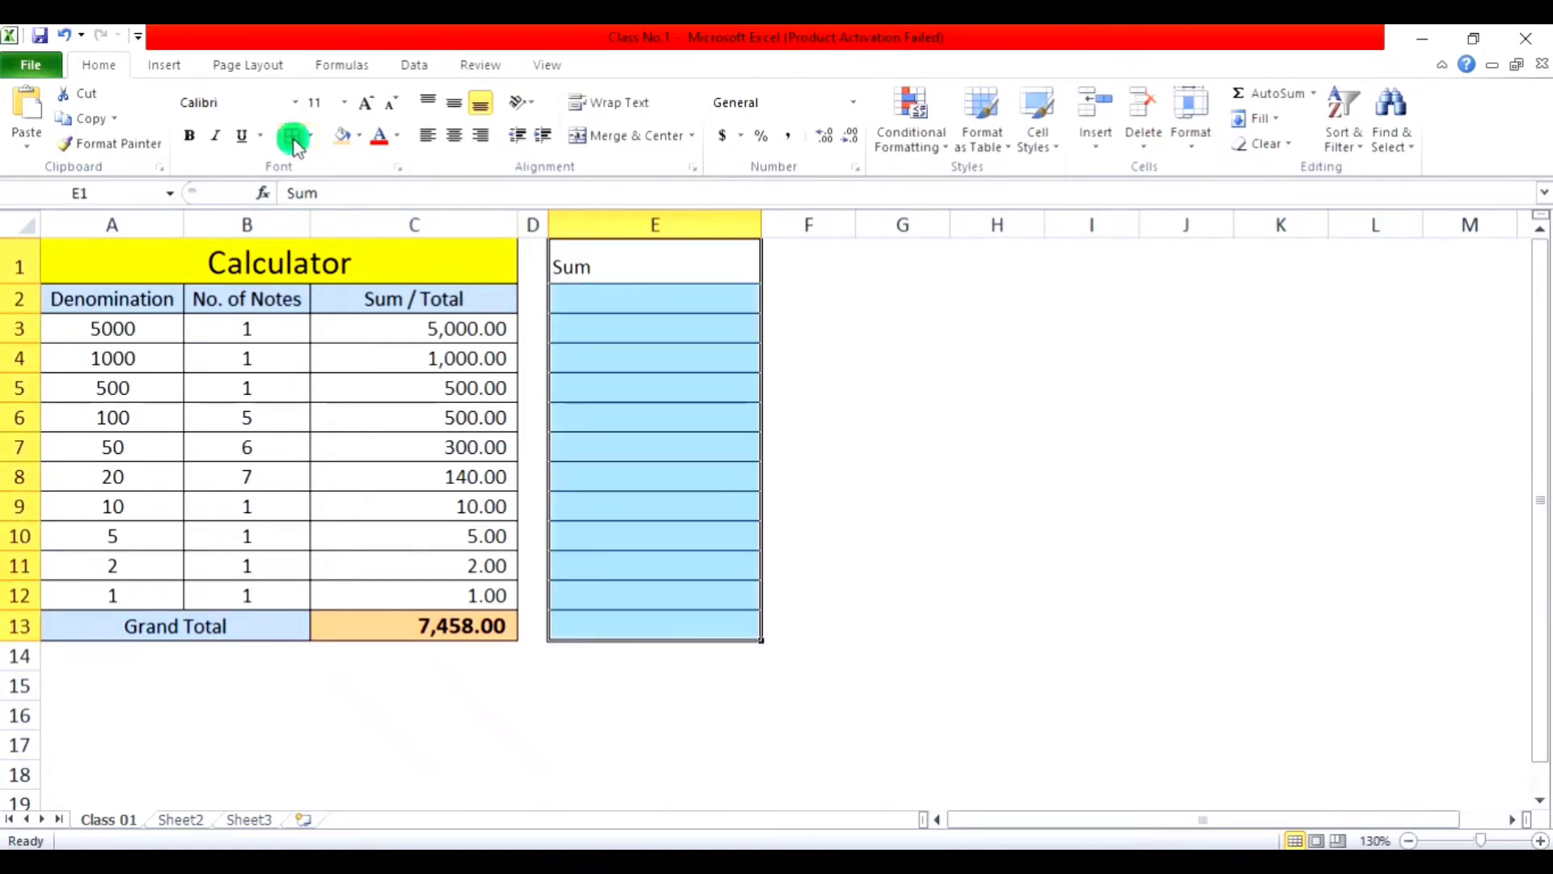
pyautogui.click(836, 468)
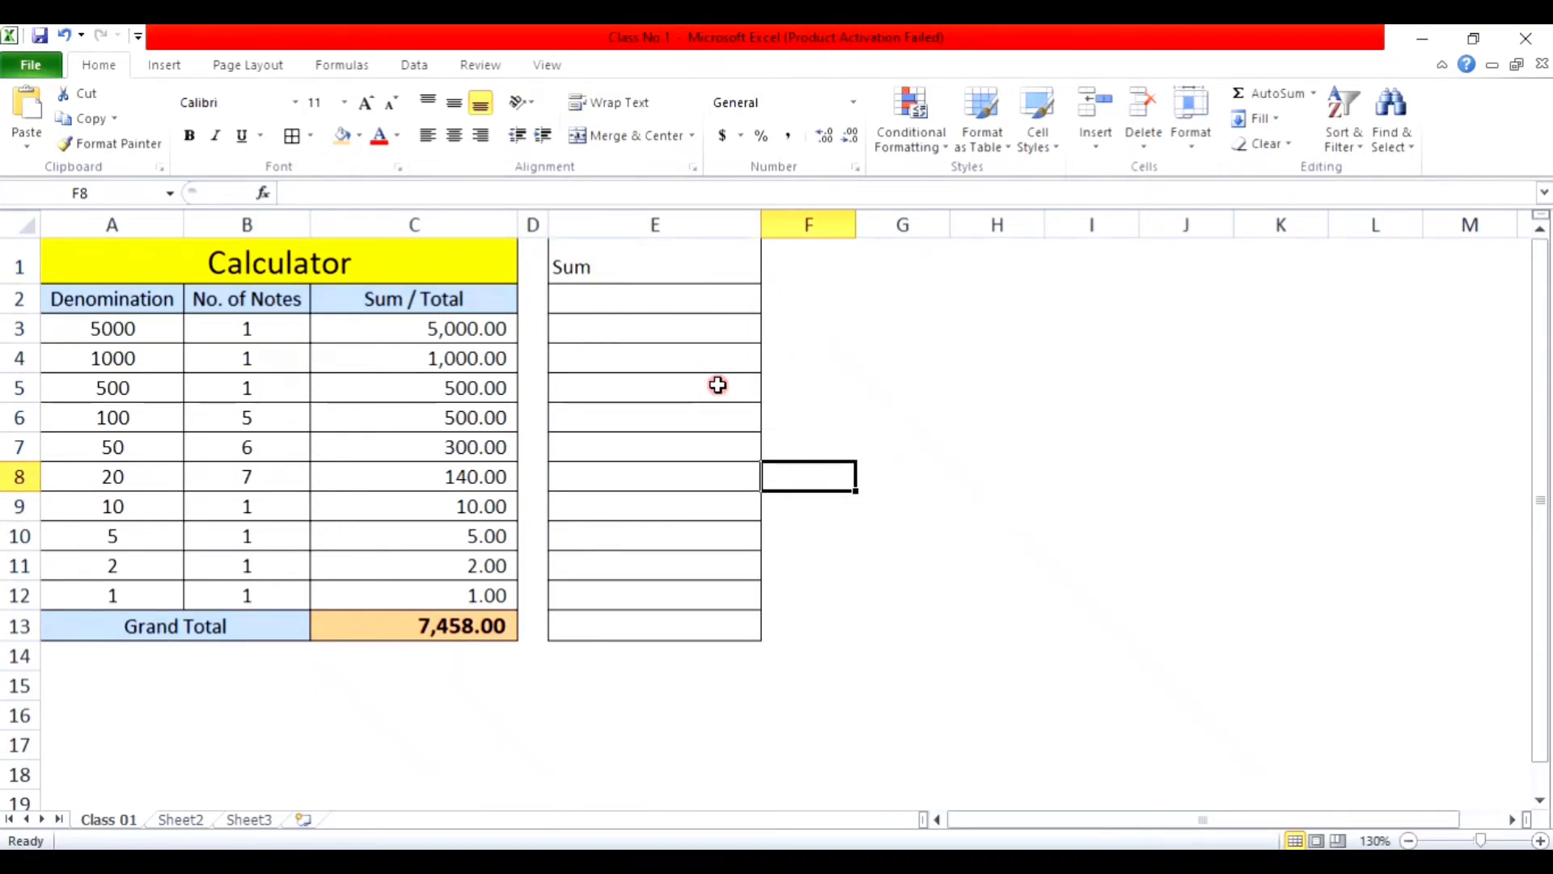
pyautogui.hotkey('ctrl', 'z')
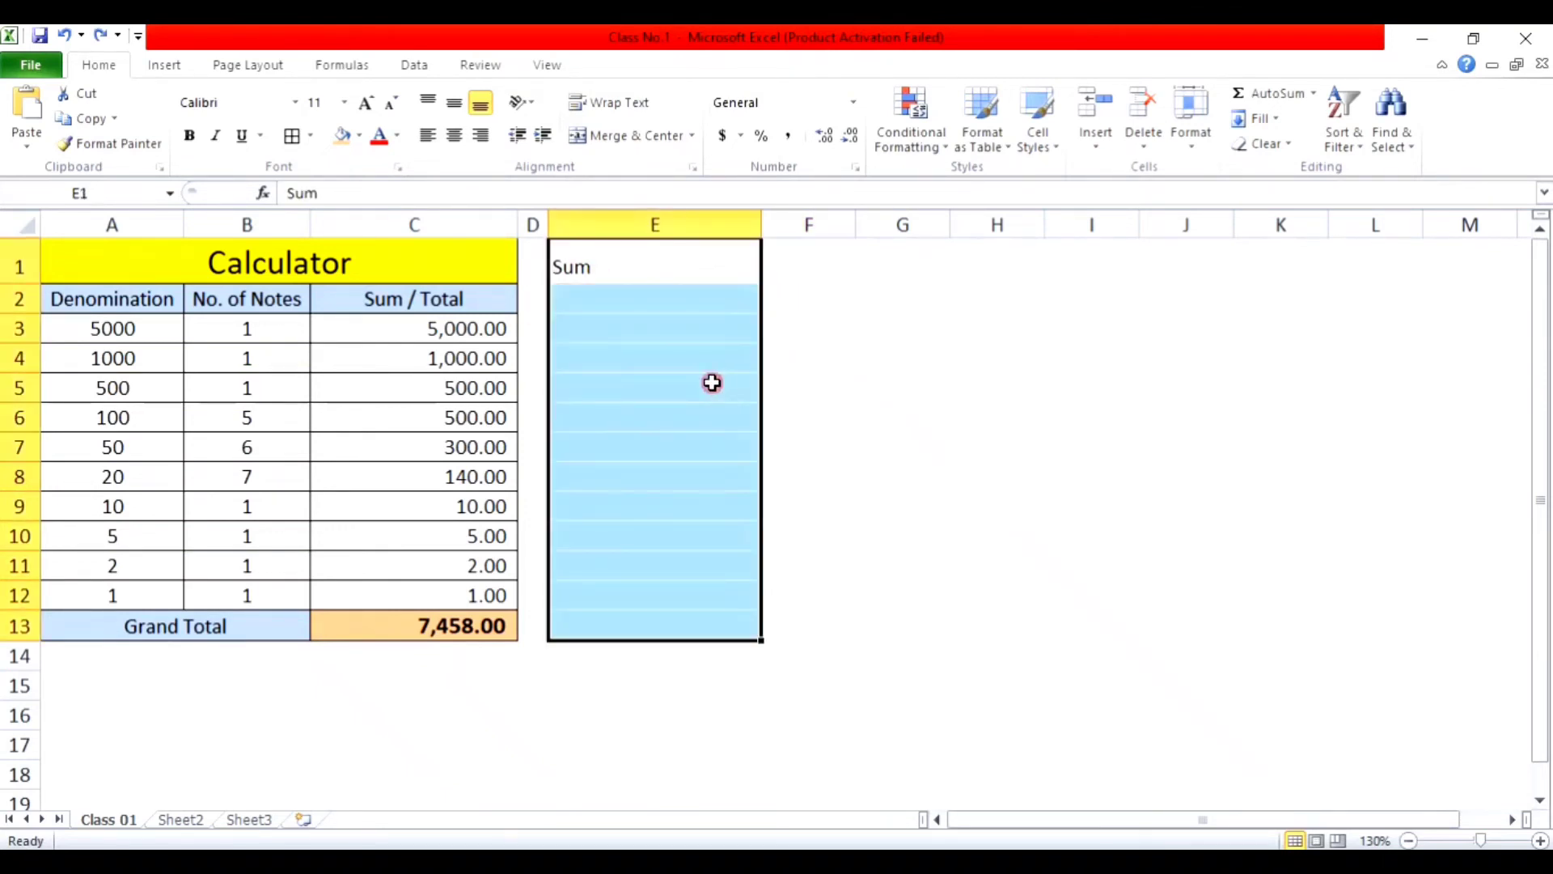
# Step: Paint the Calculator title's formatting onto E1 with Format Painter, then undo it
pyautogui.click(214, 299)
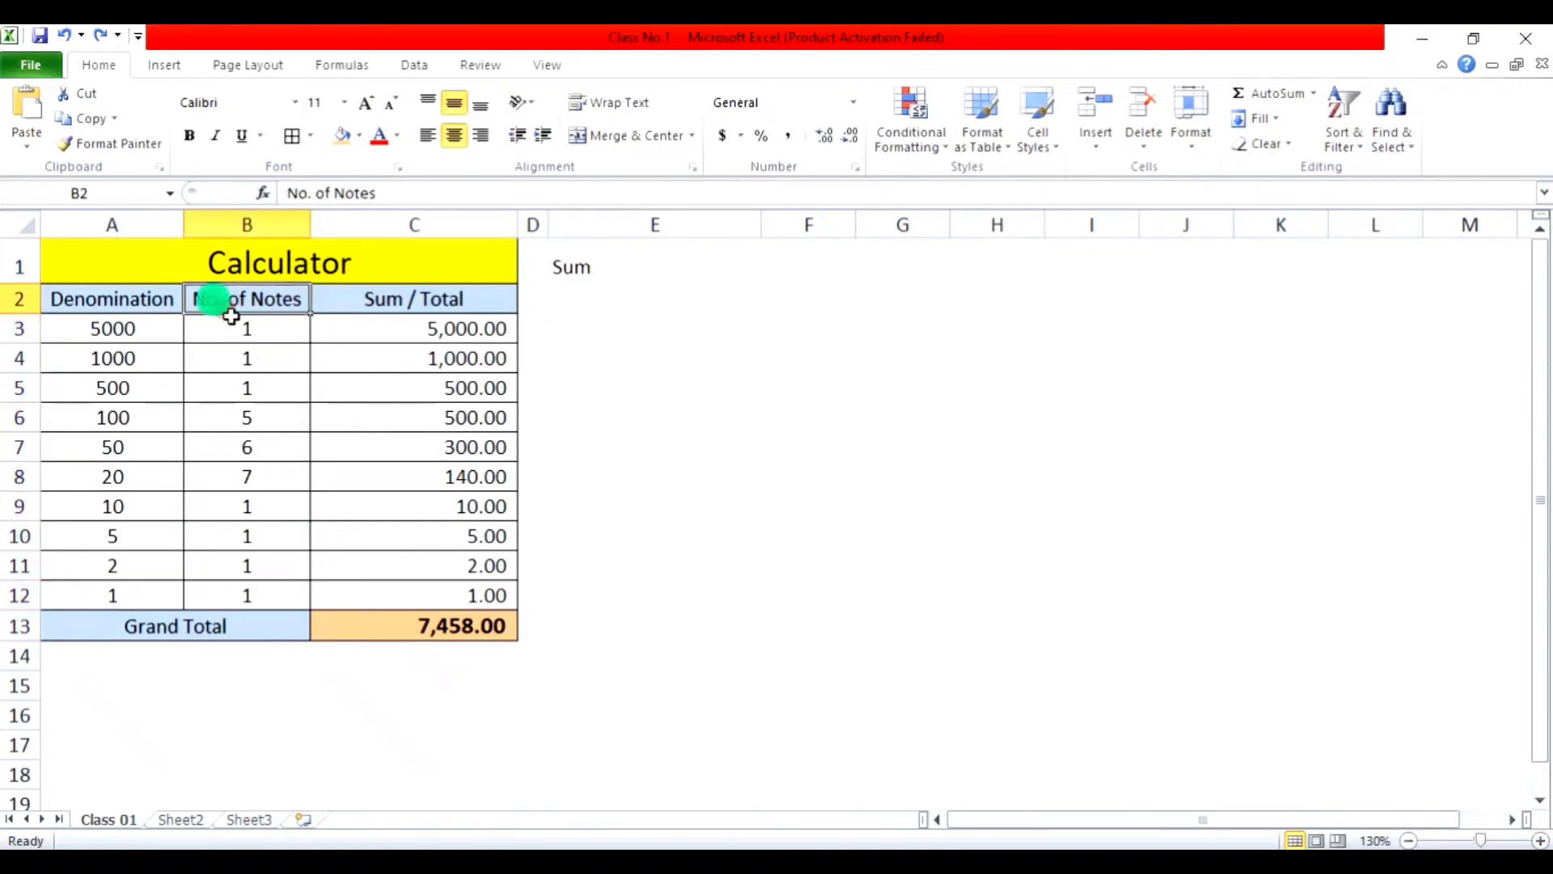
pyautogui.click(620, 265)
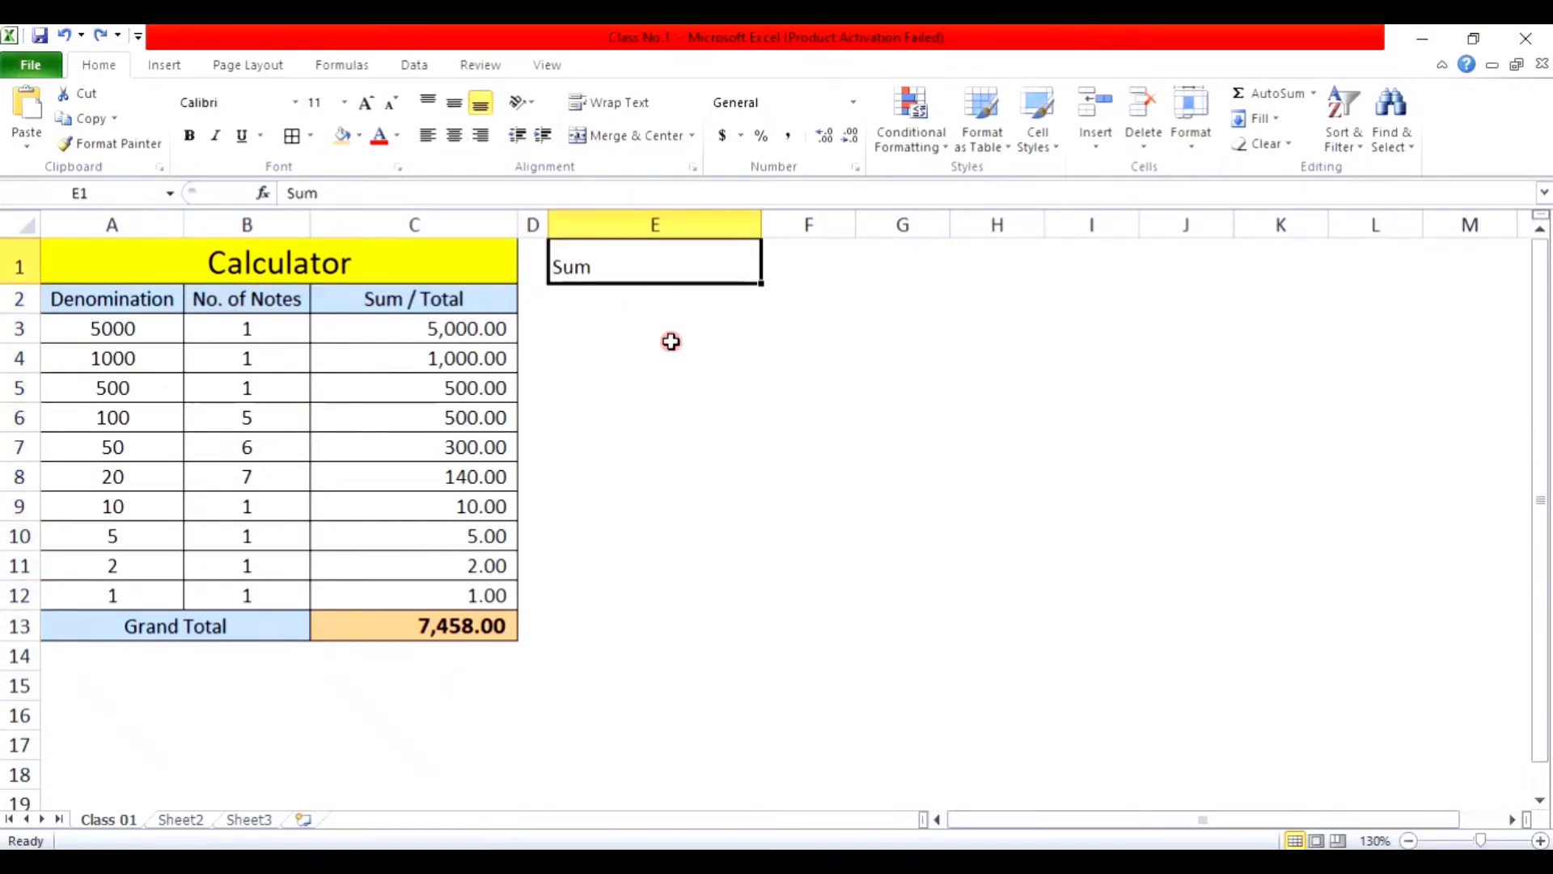
pyautogui.click(347, 265)
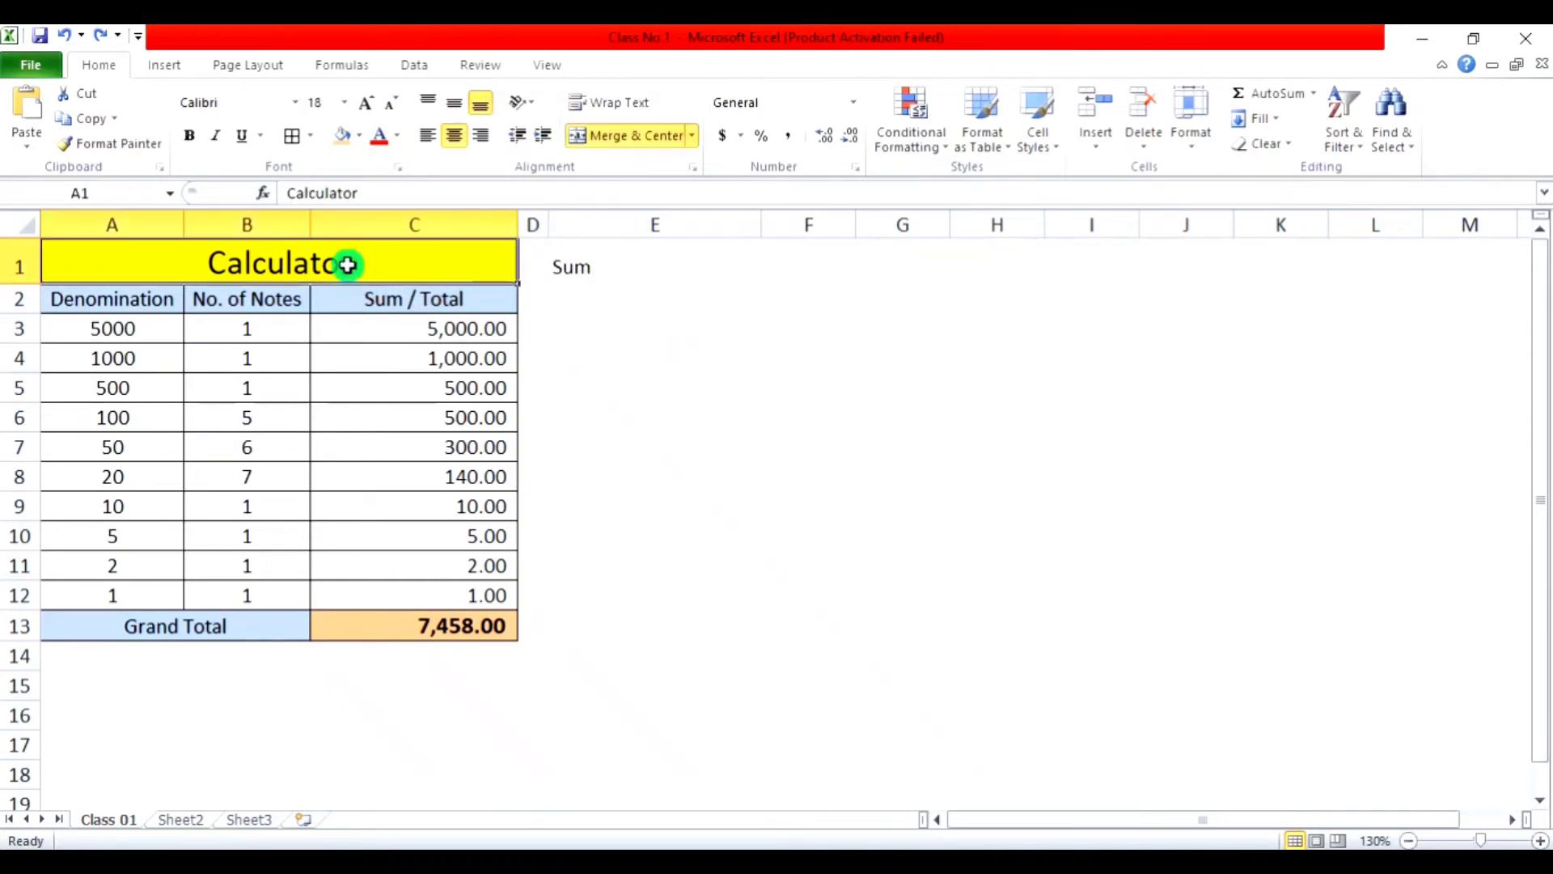
pyautogui.doubleClick(119, 144)
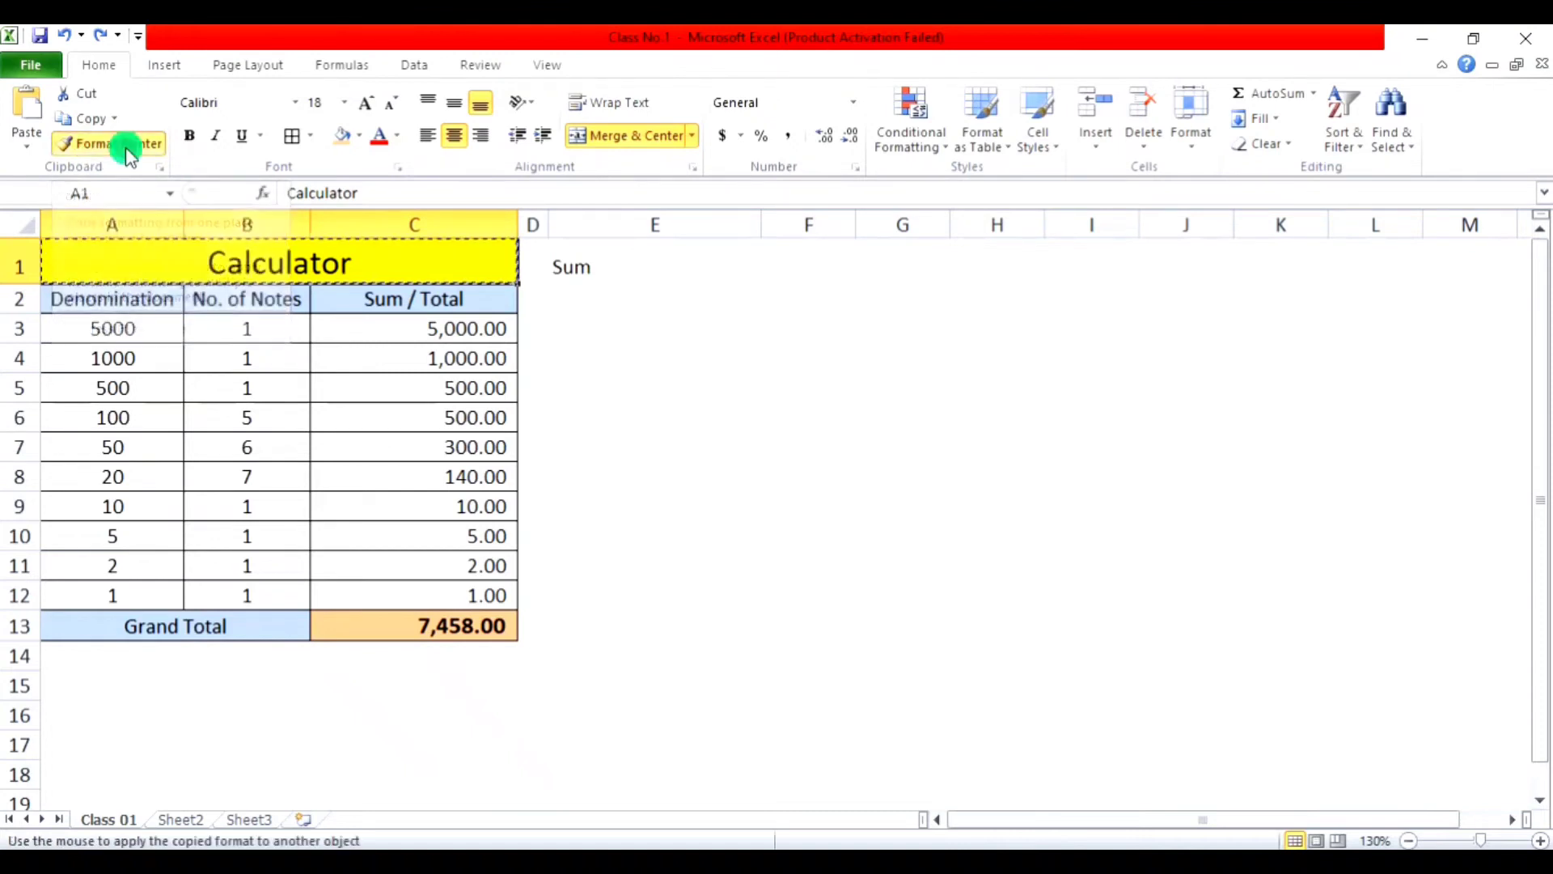
pyautogui.click(615, 254)
pyautogui.press('Escape')
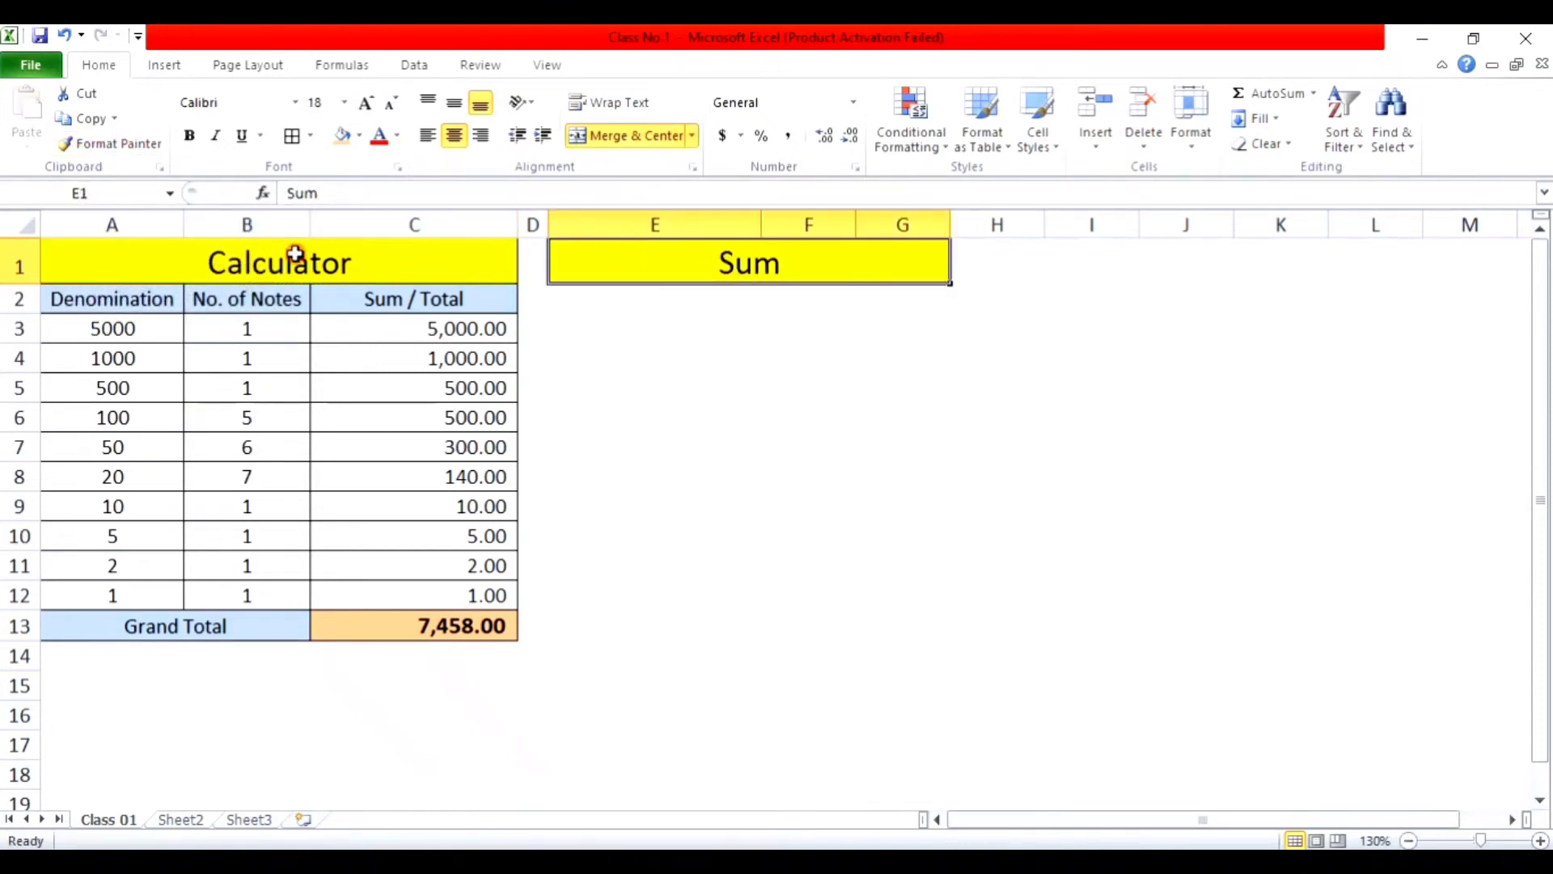
pyautogui.hotkey('ctrl', 'z')
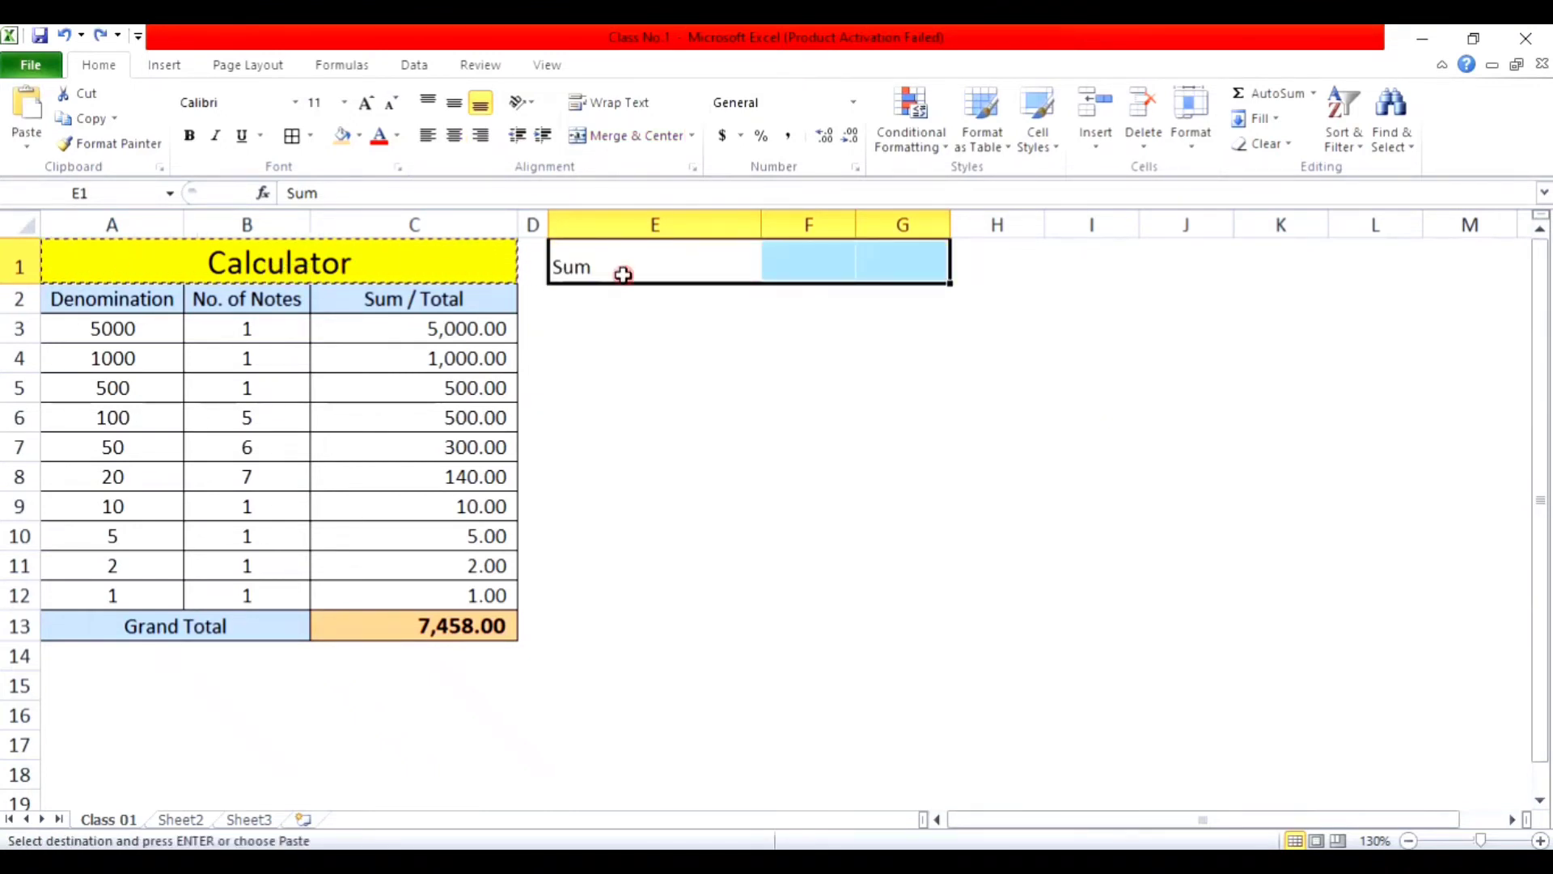
# Step: Copy the Denomination header's blue bordered style onto the Sum heading in E1
pyautogui.click(621, 269)
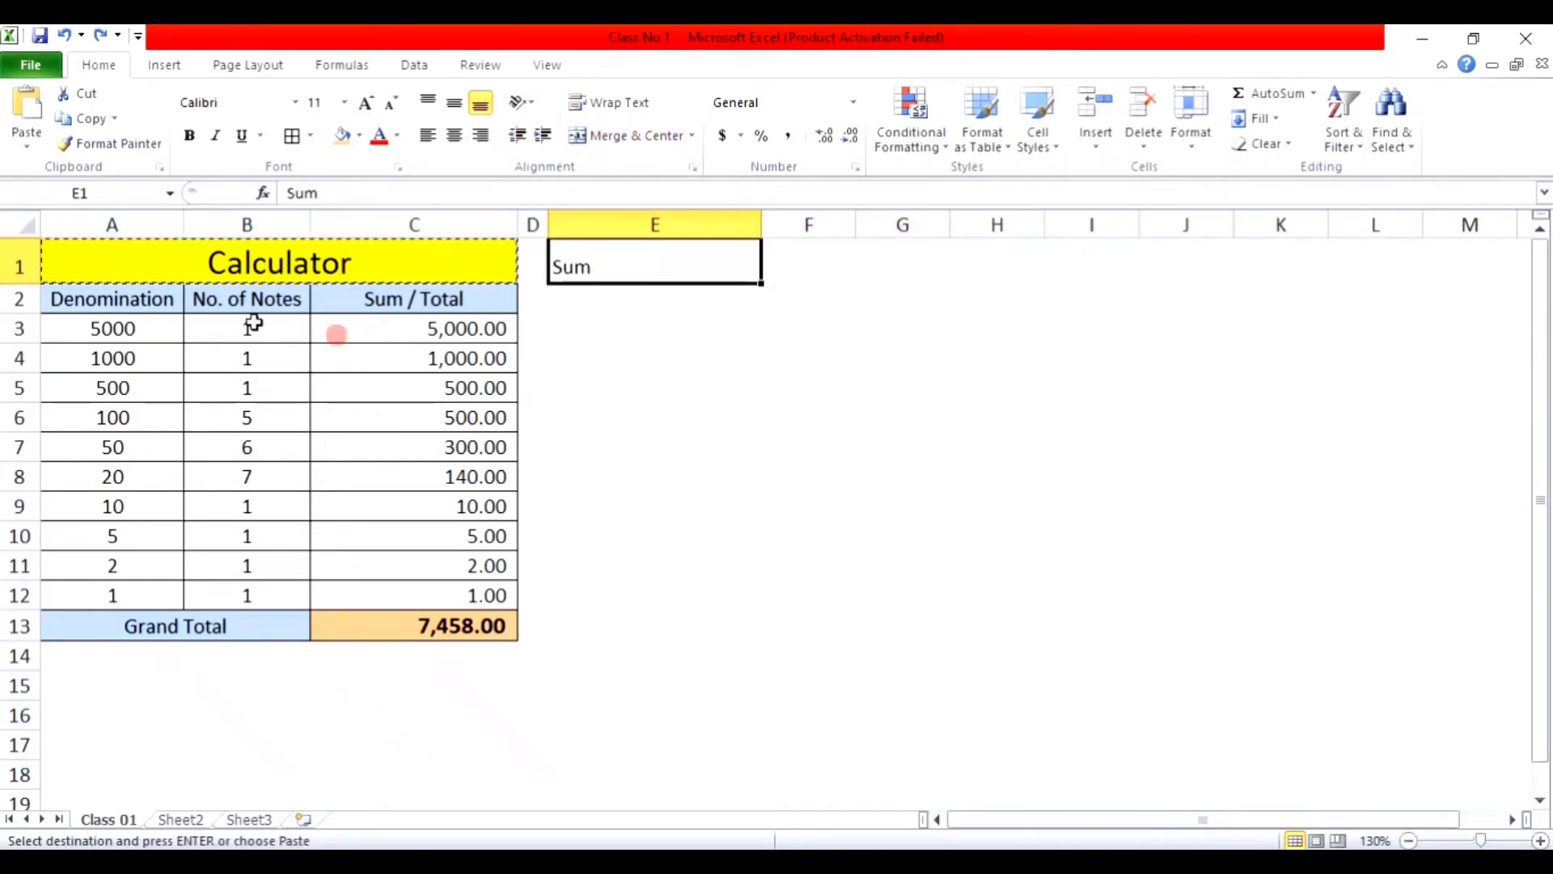
pyautogui.click(103, 292)
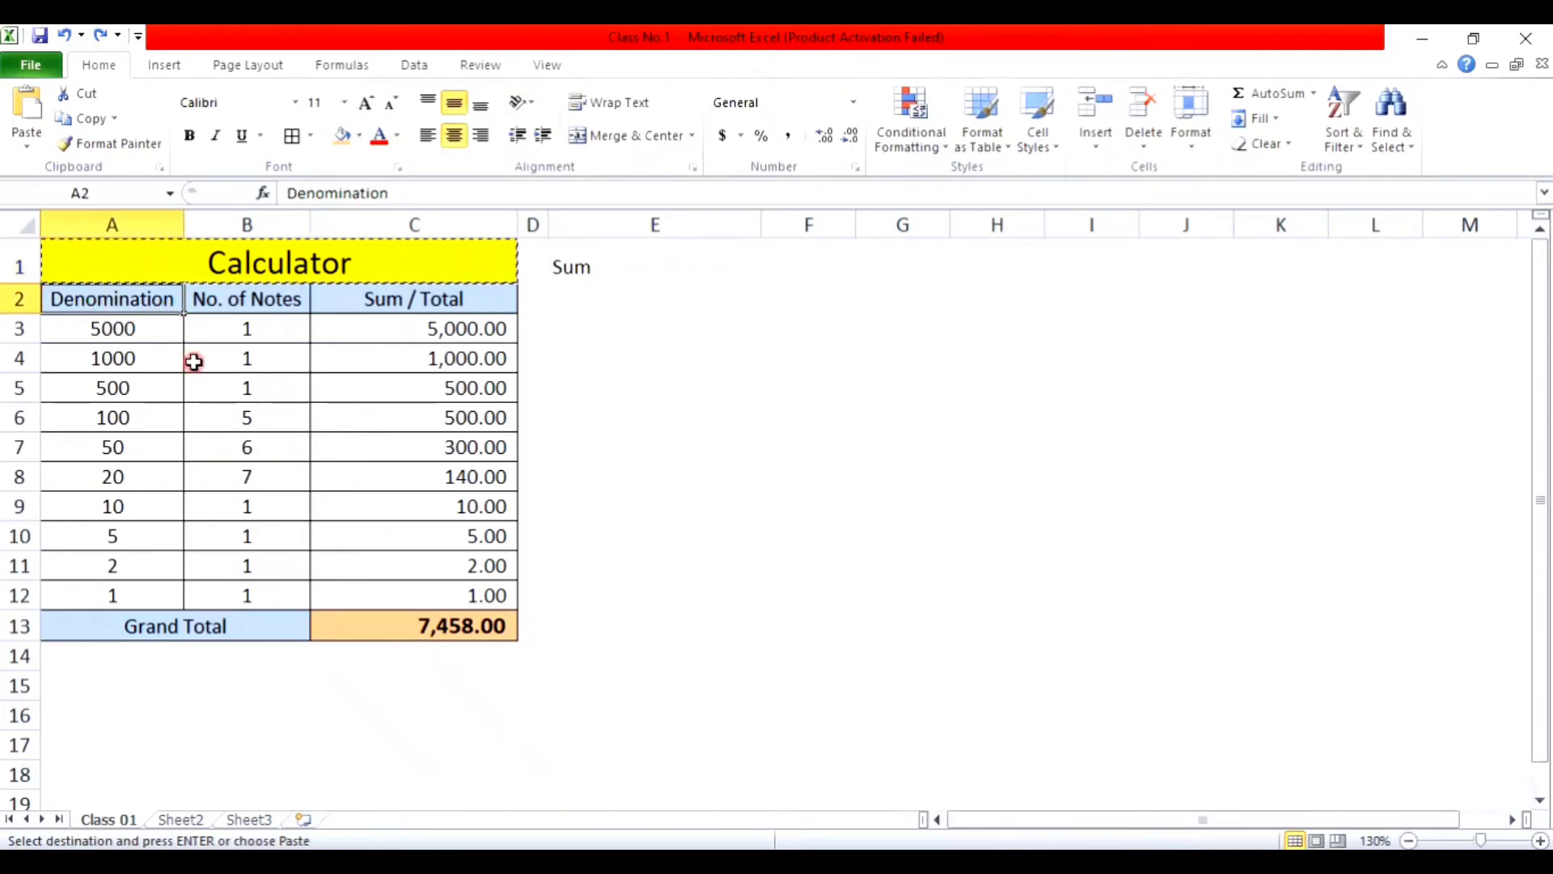
pyautogui.press('Escape')
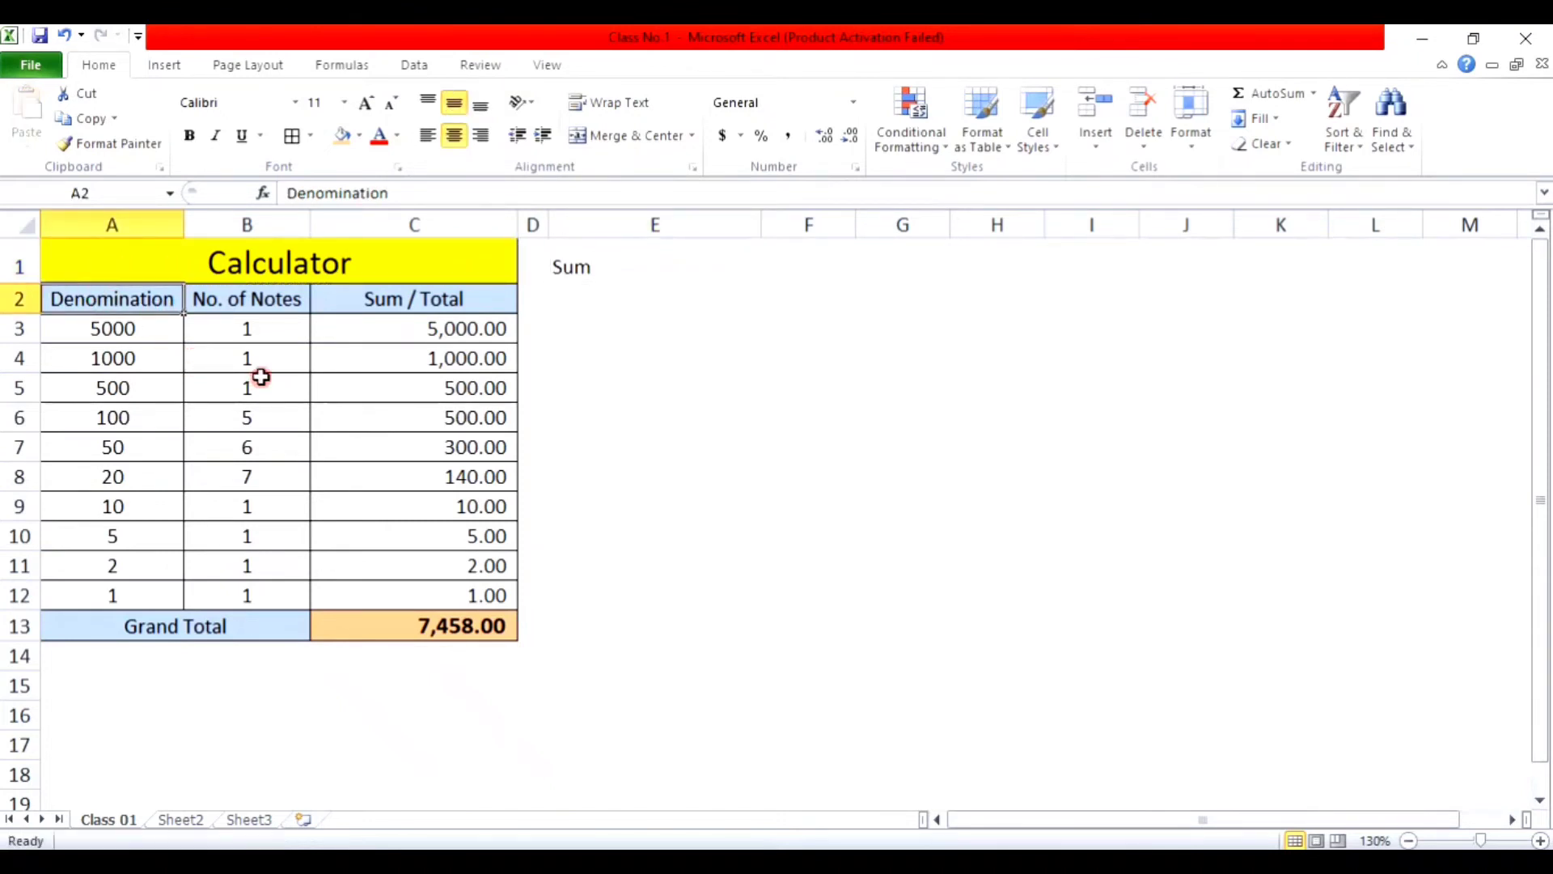
pyautogui.click(641, 306)
pyautogui.click(156, 303)
pyautogui.click(105, 143)
pyautogui.click(643, 265)
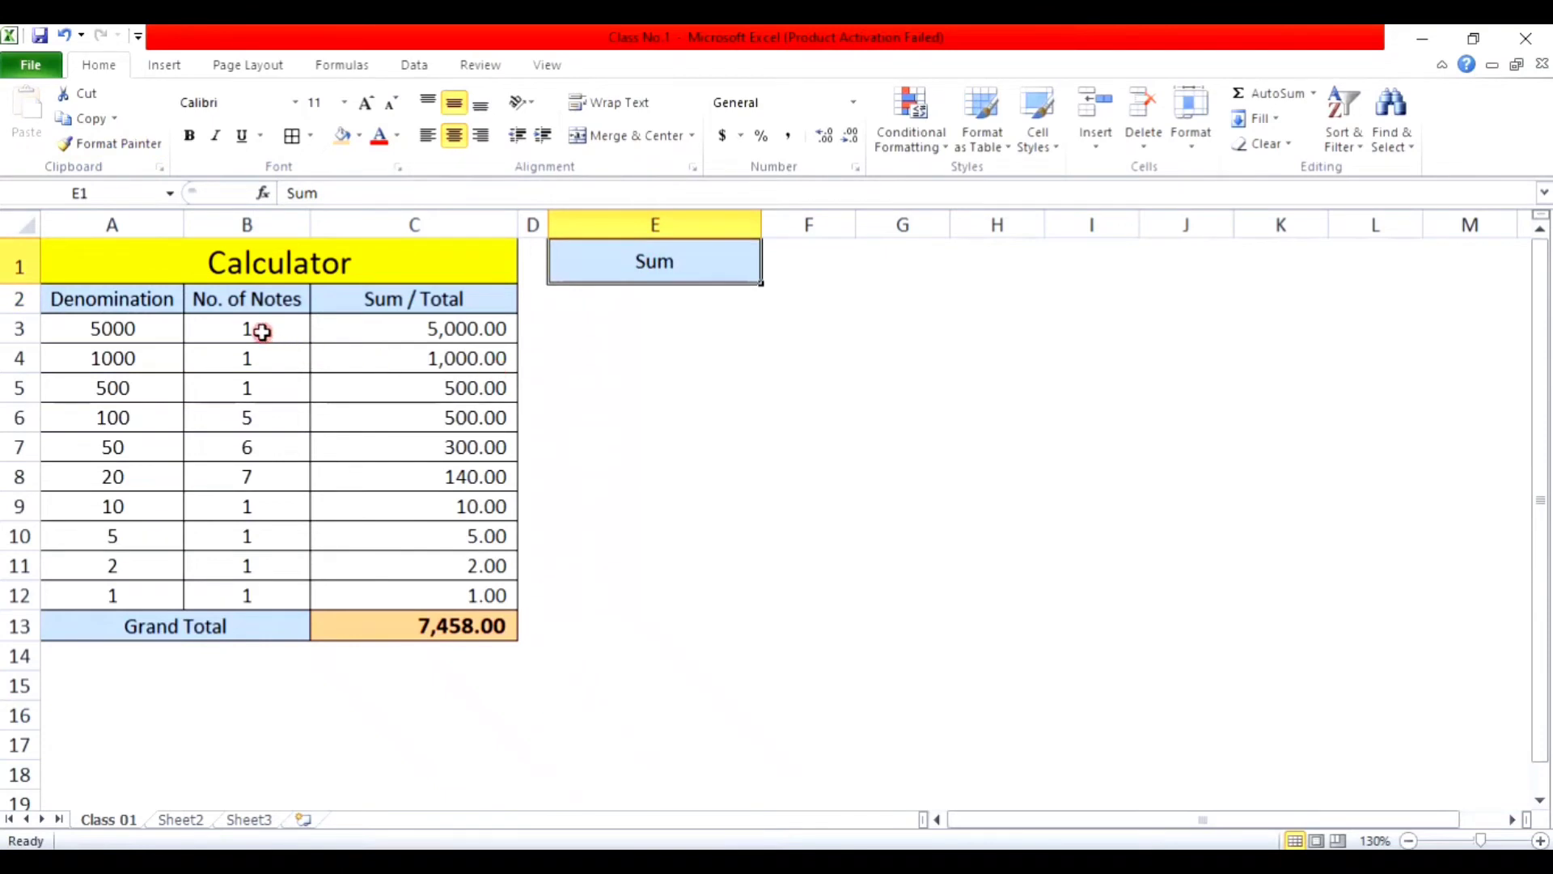
# Step: Copy the bordered cell format of B5:B9 onto E2:E12
pyautogui.moveTo(260, 377); pyautogui.dragTo(253, 502)
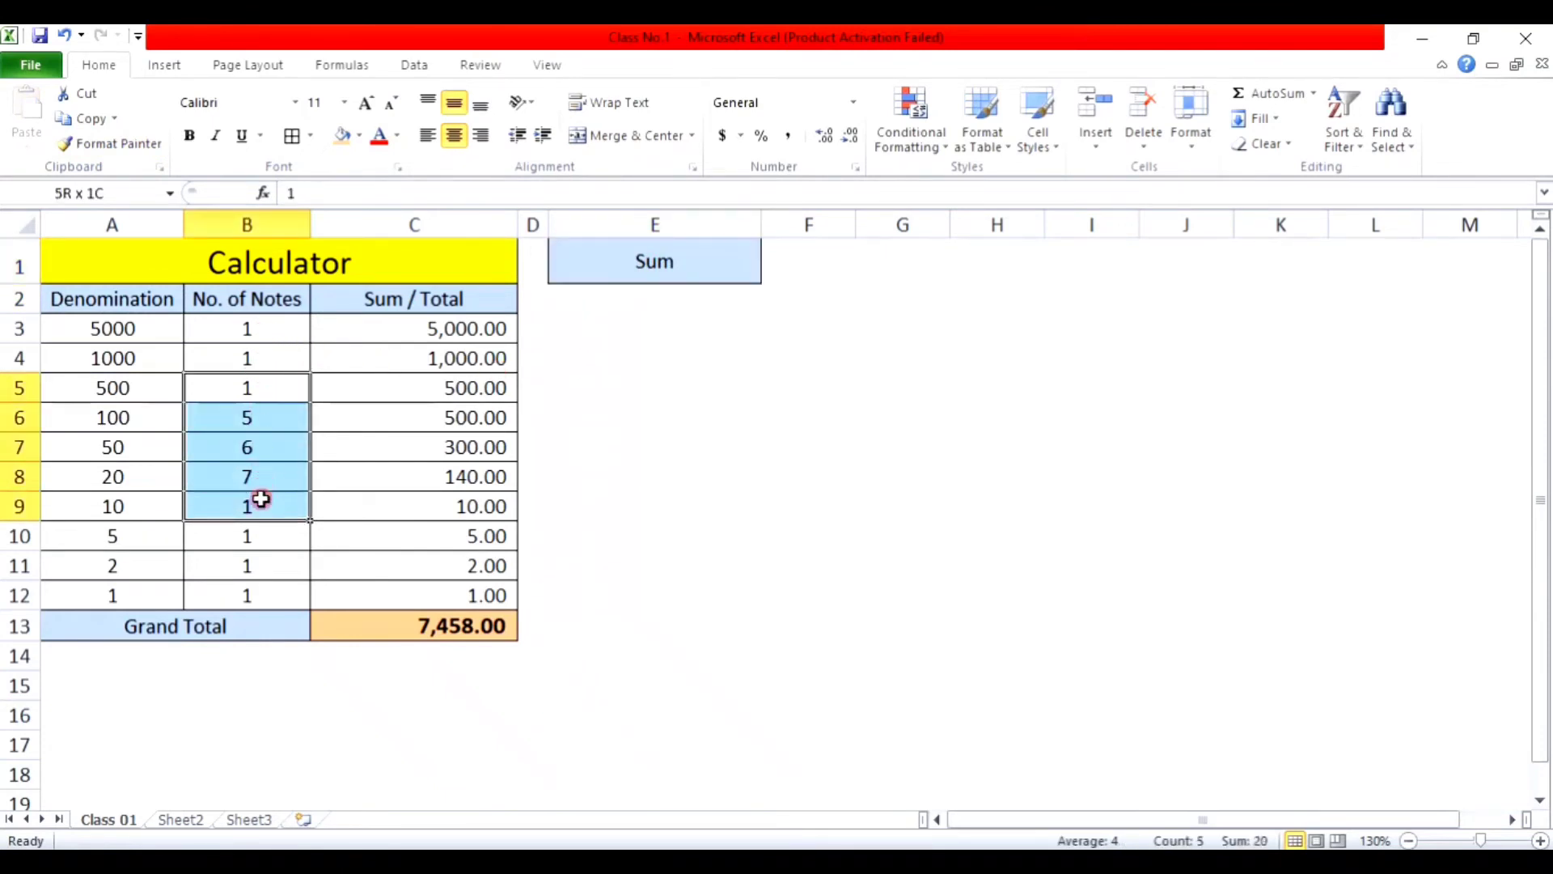
pyautogui.click(122, 143)
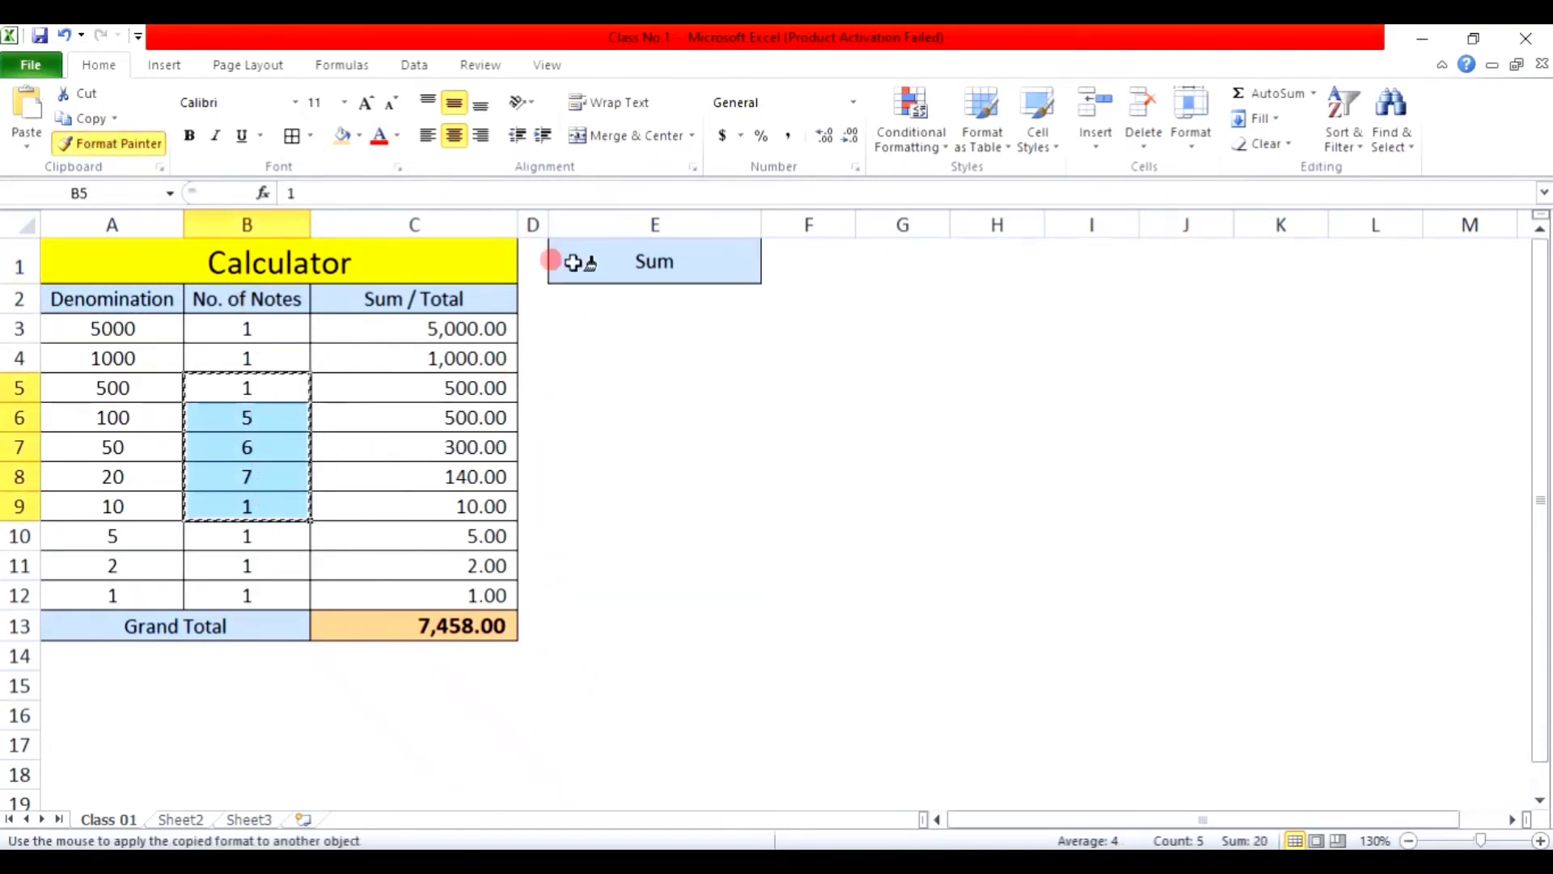
pyautogui.click(622, 299)
pyautogui.moveTo(622, 299); pyautogui.dragTo(631, 588)
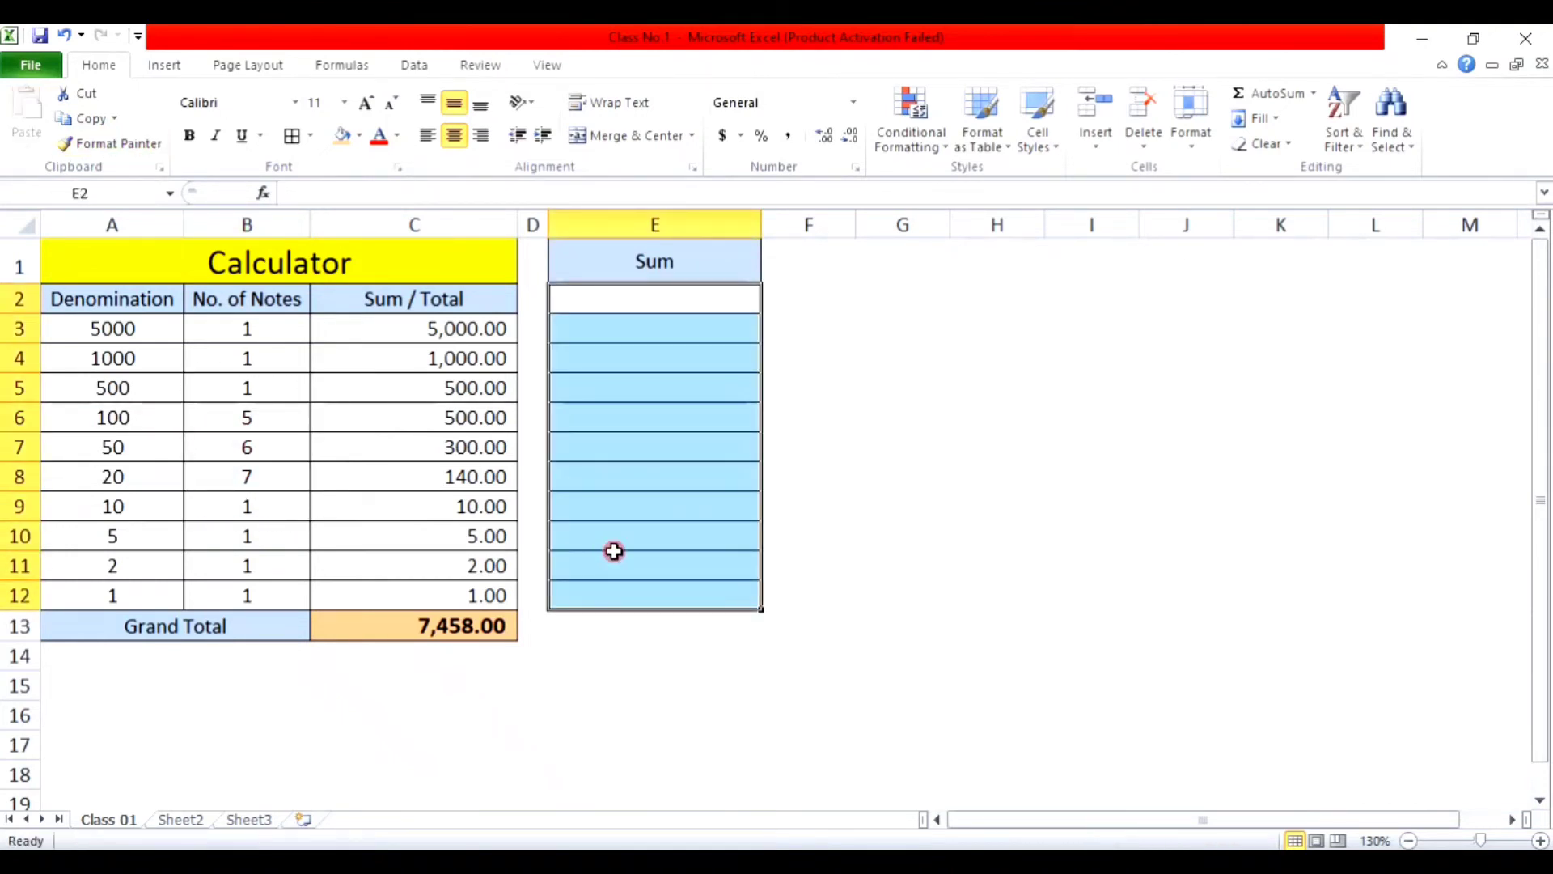
# Step: Copy the orange Grand Total style from C13 onto E13
pyautogui.click(661, 627)
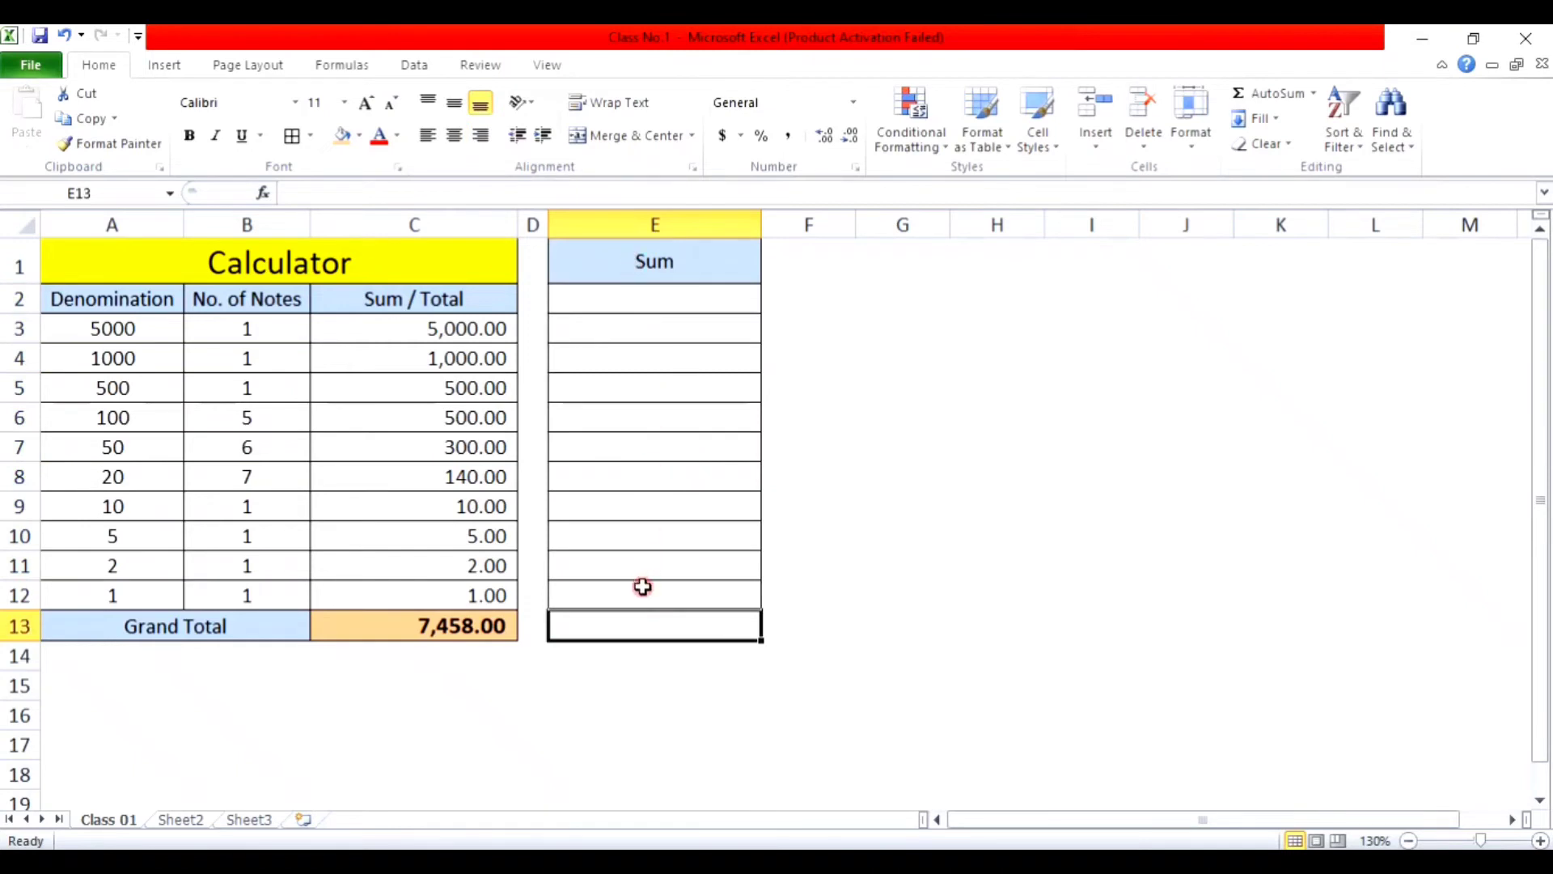
pyautogui.click(463, 624)
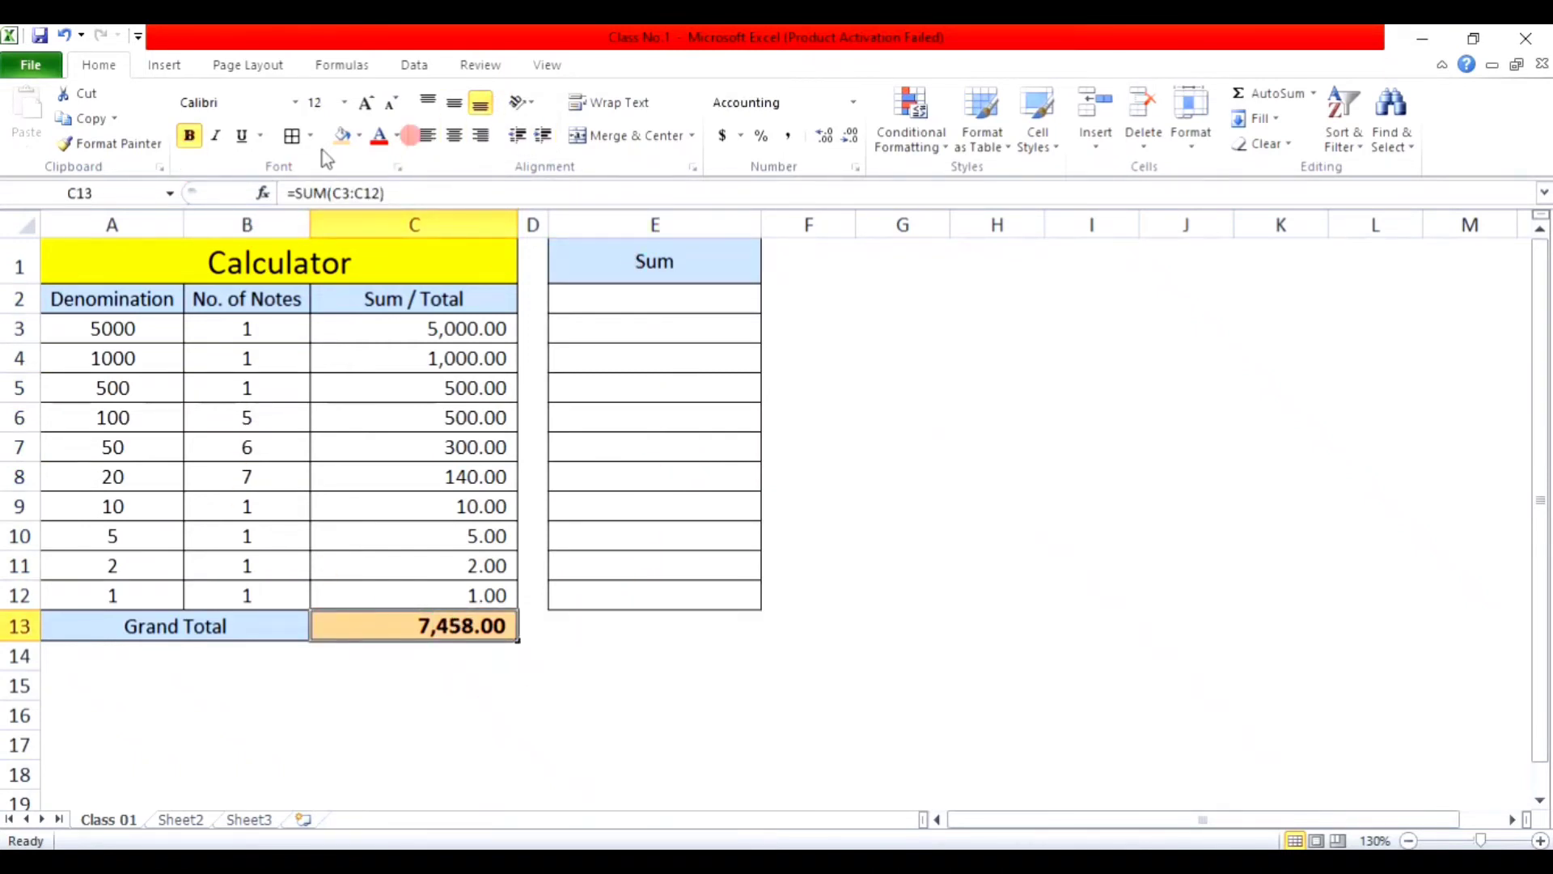
pyautogui.click(93, 139)
pyautogui.click(679, 624)
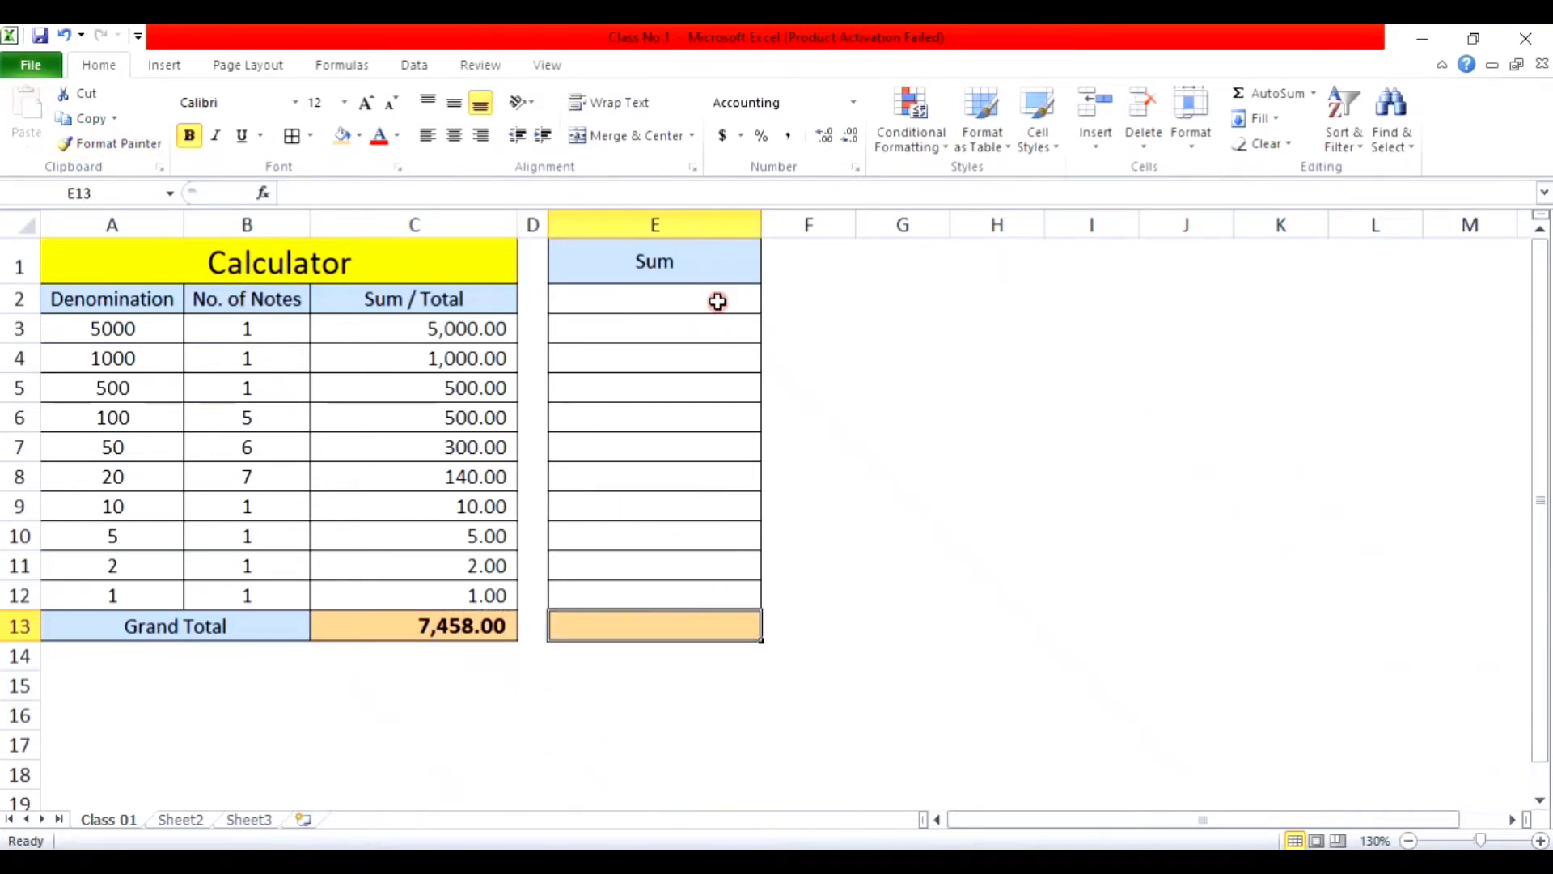
# Step: Apply Comma Style two-decimal number format to the whole of column E
pyautogui.click(707, 224)
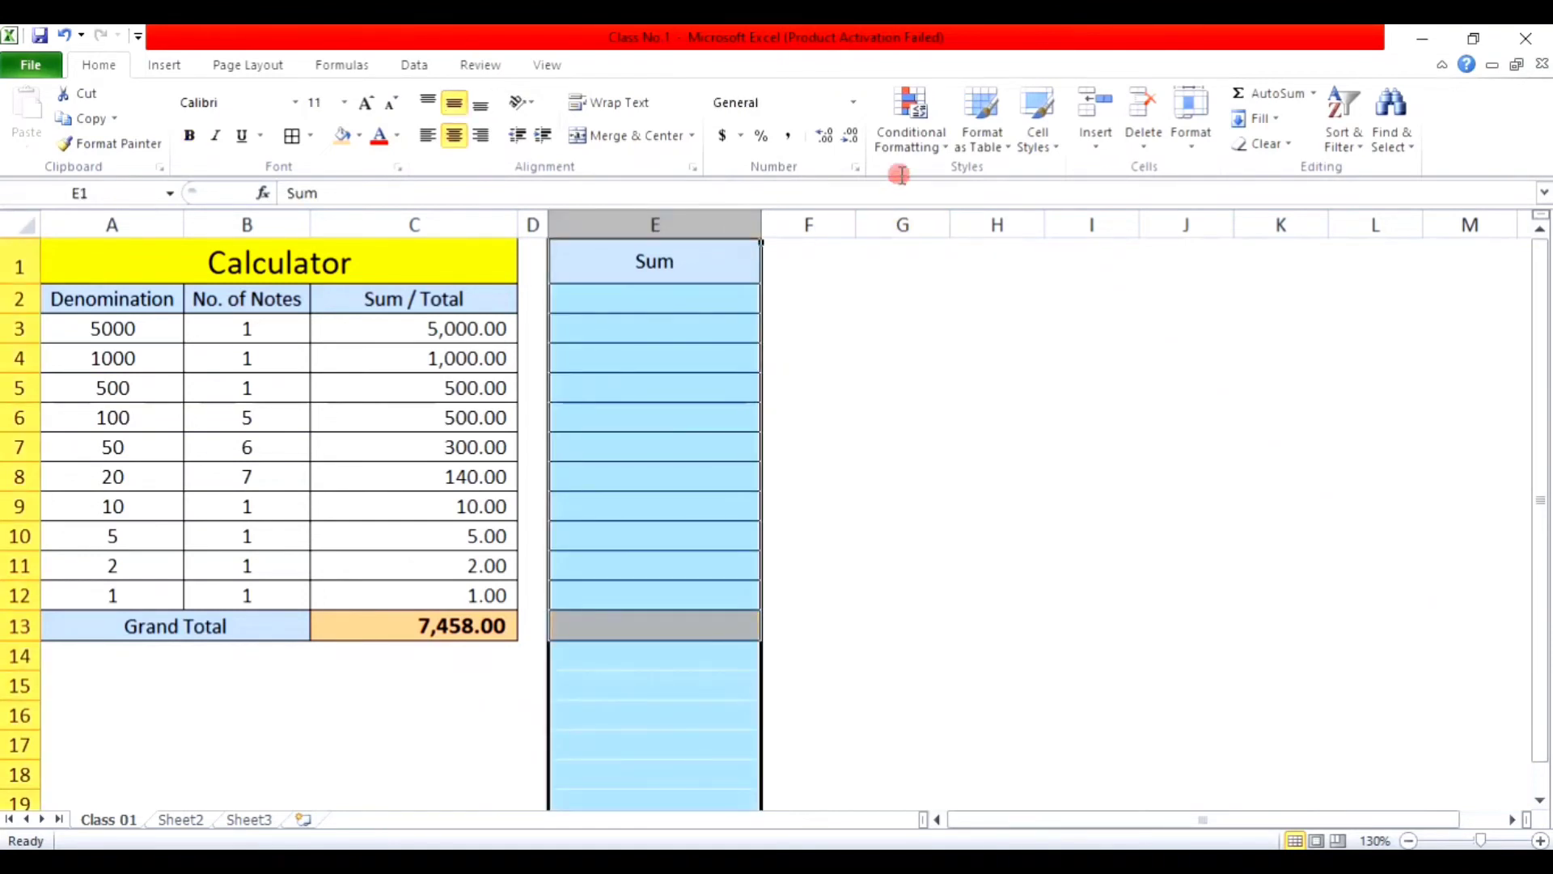
pyautogui.click(788, 136)
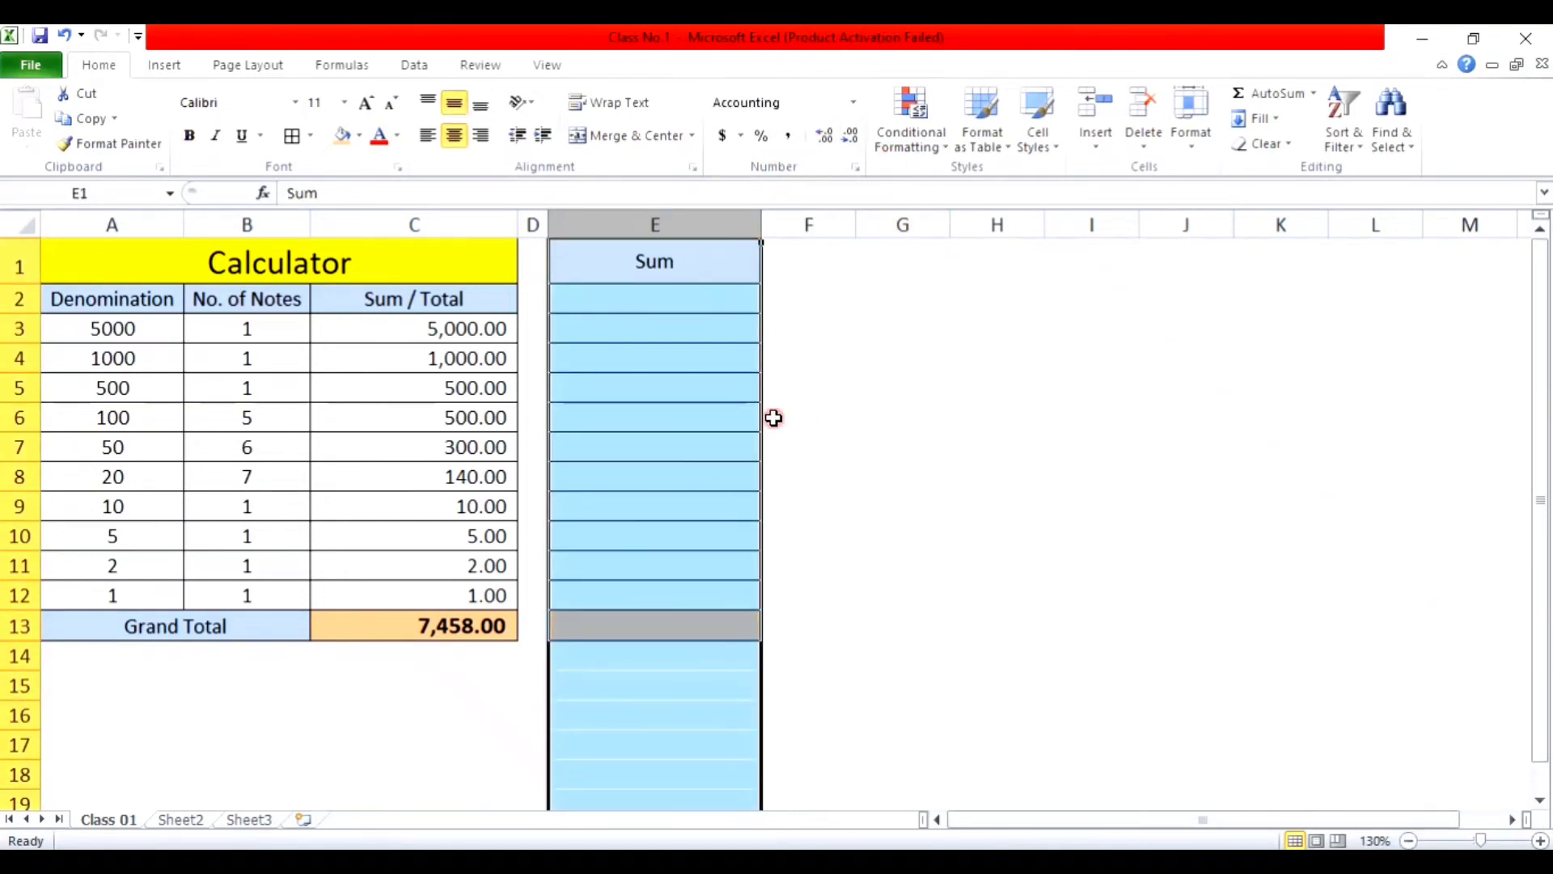
pyautogui.click(702, 330)
pyautogui.click(694, 297)
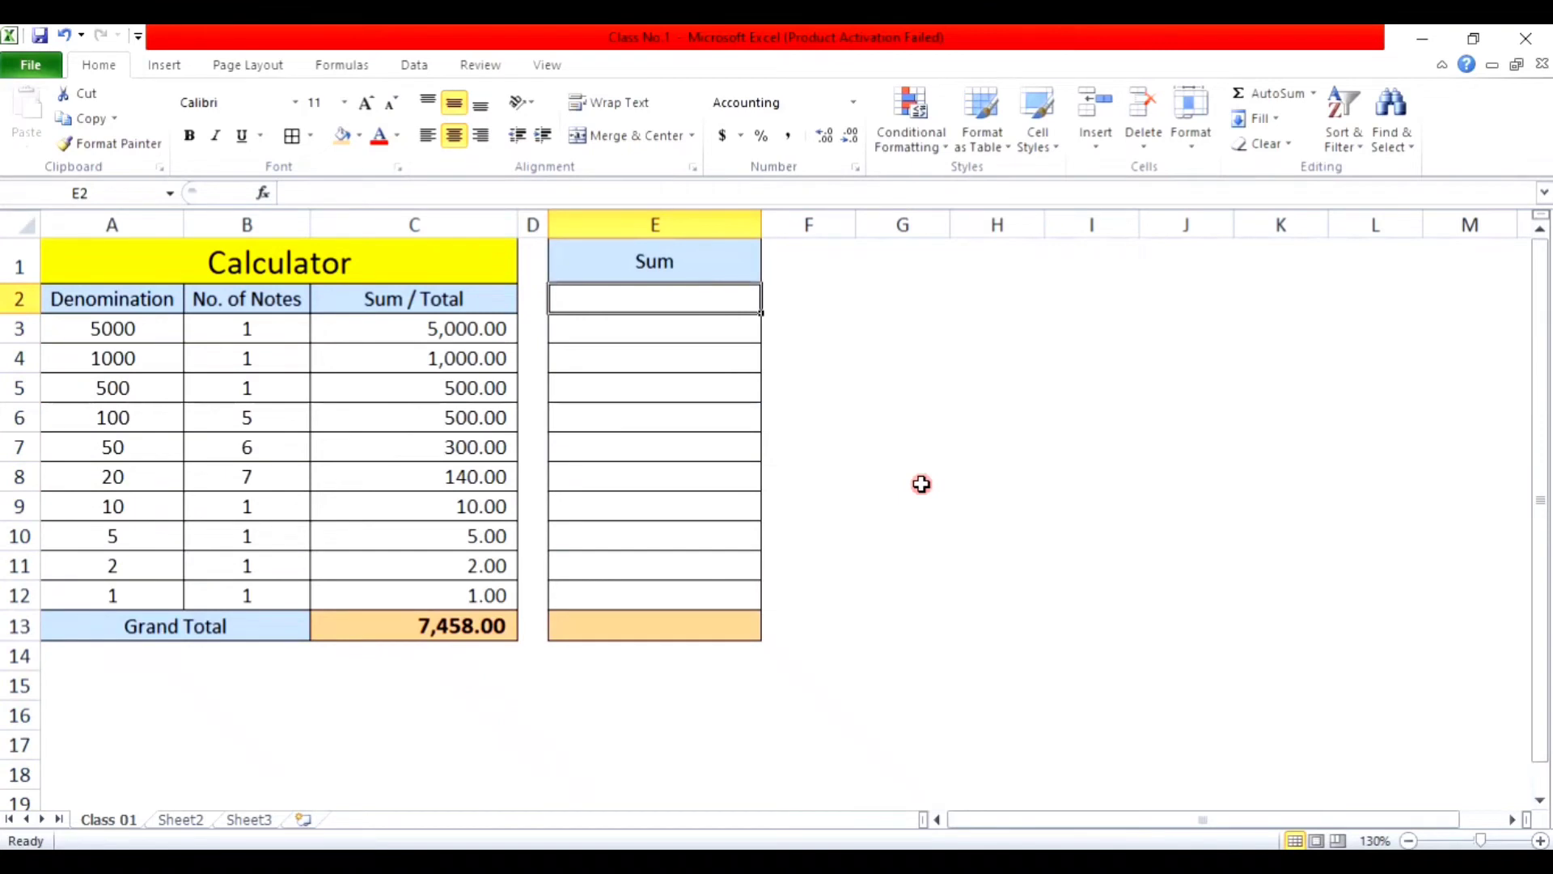
# Step: Enter test values 1, 2, 3 in E2:E4, 4 in E7 and 3 in E11
pyautogui.write('1')
pyautogui.press('Return')
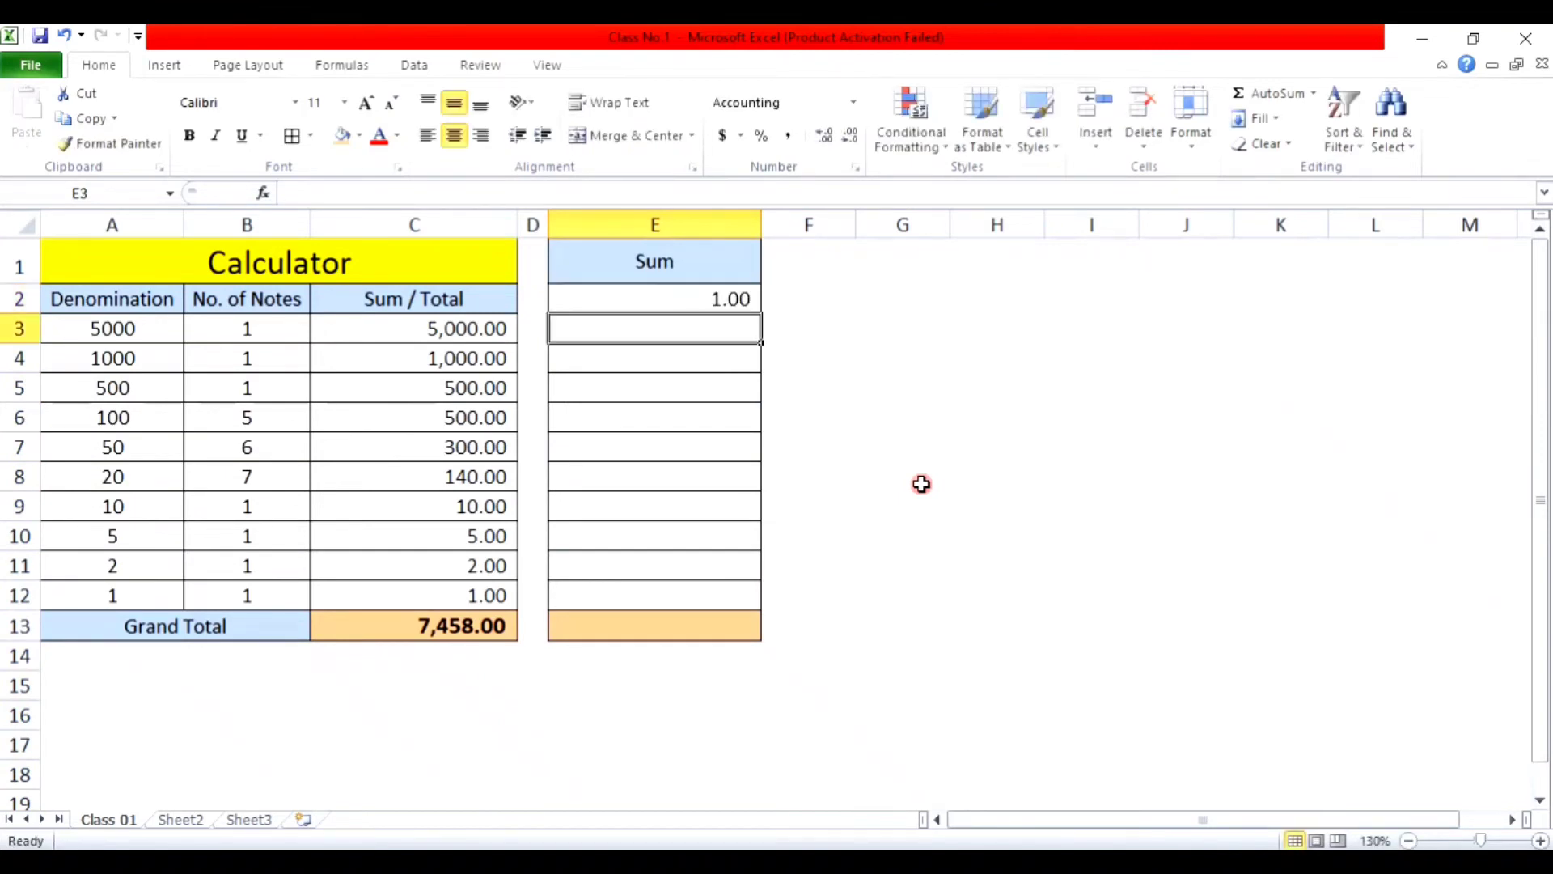
pyautogui.write('2')
pyautogui.press('Return')
pyautogui.write('3')
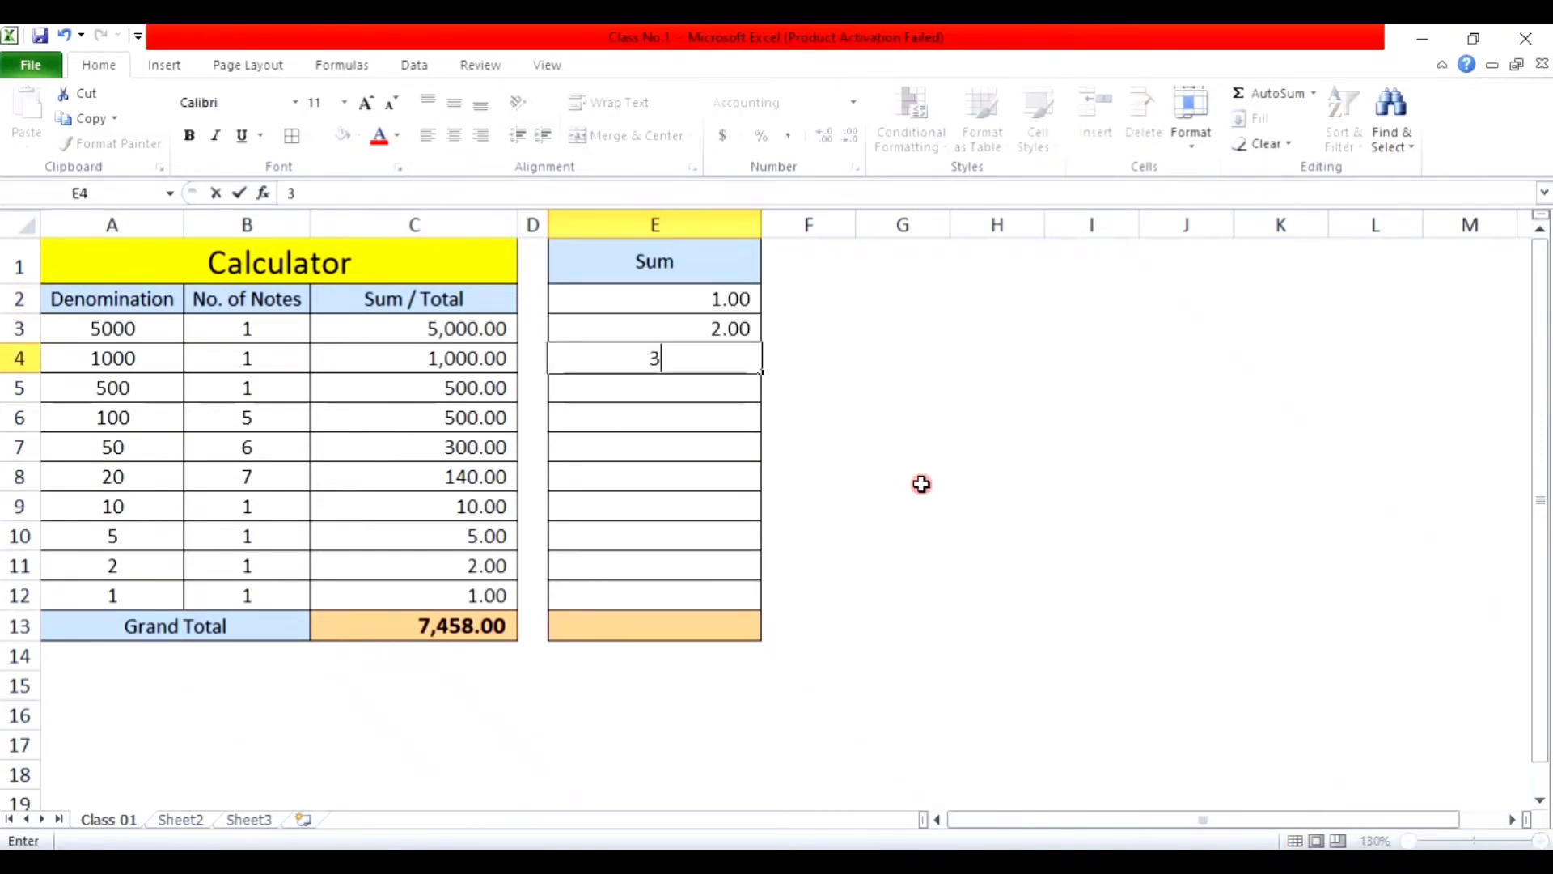
pyautogui.press('Return')
pyautogui.press('Return')
pyautogui.press('Return')
pyautogui.write('4')
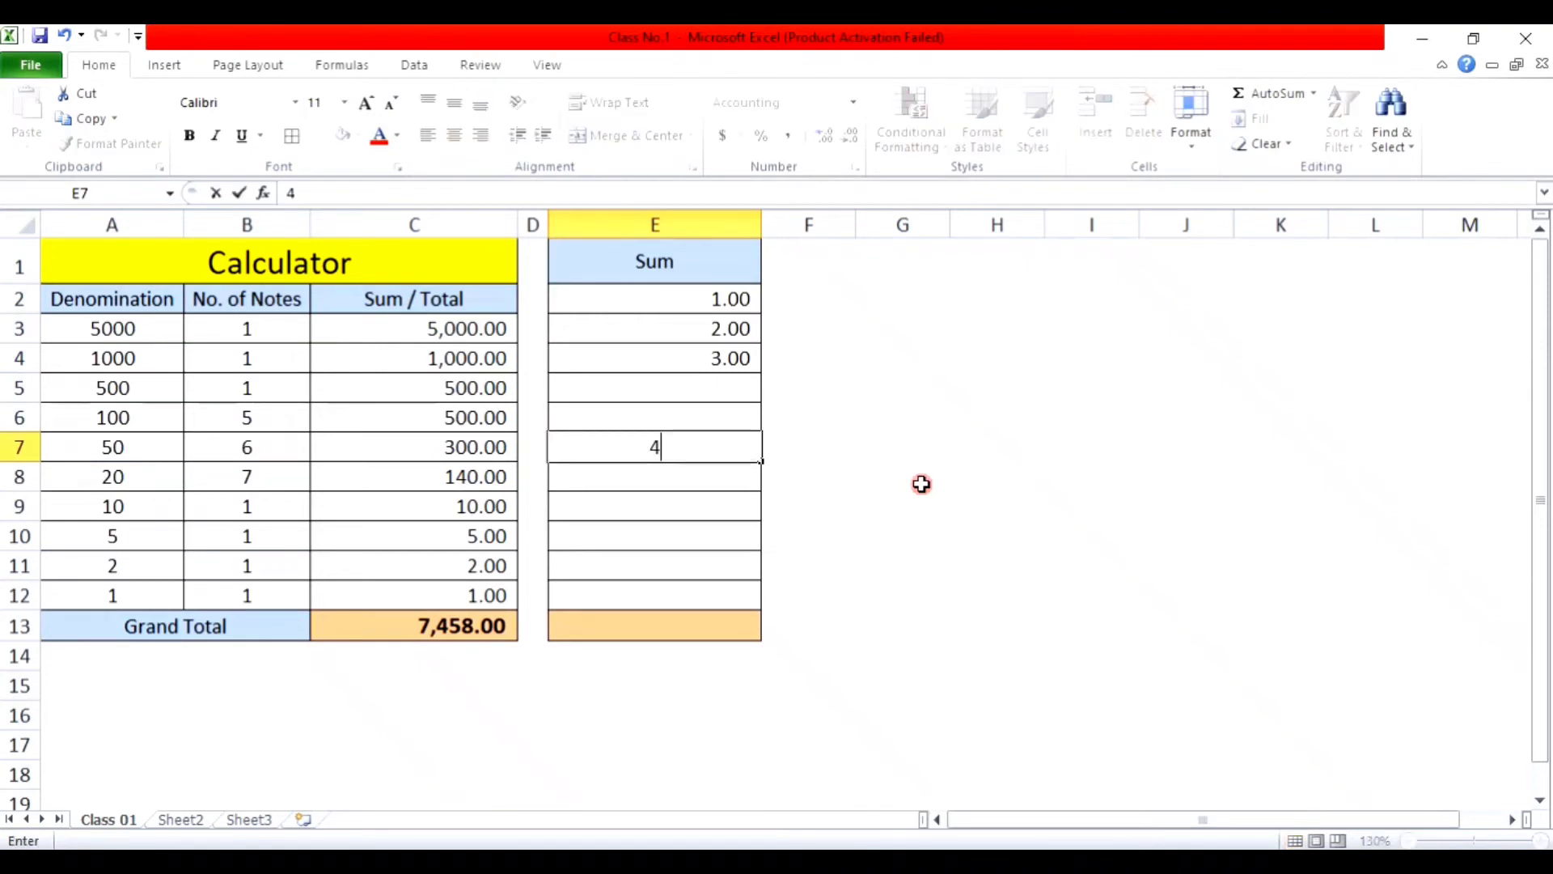
pyautogui.press('Return')
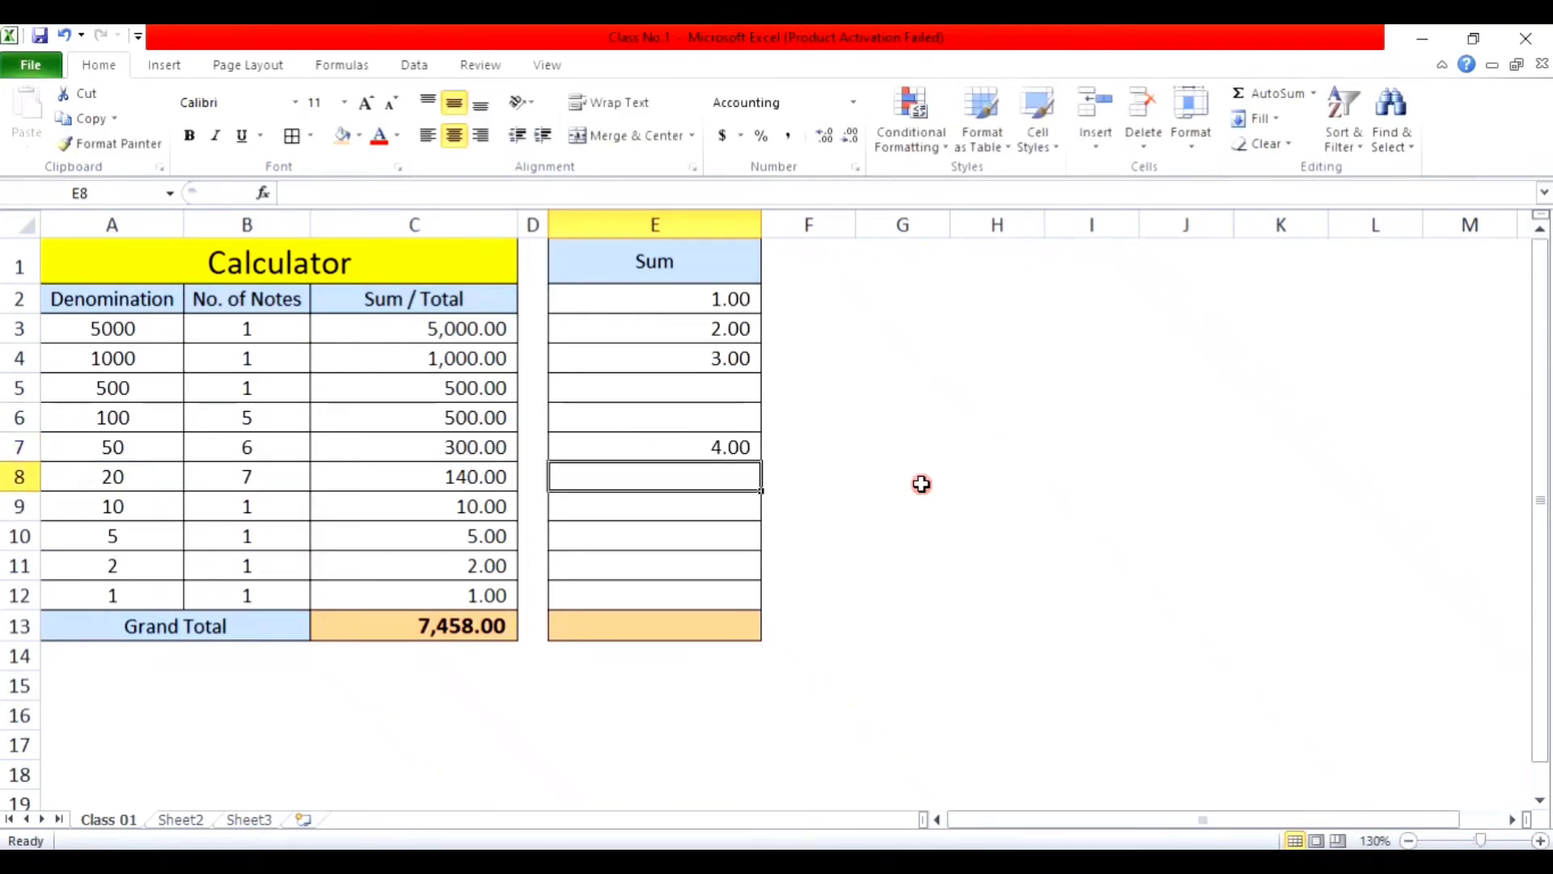
pyautogui.press('Return')
pyautogui.press('Return')
pyautogui.press('Return')
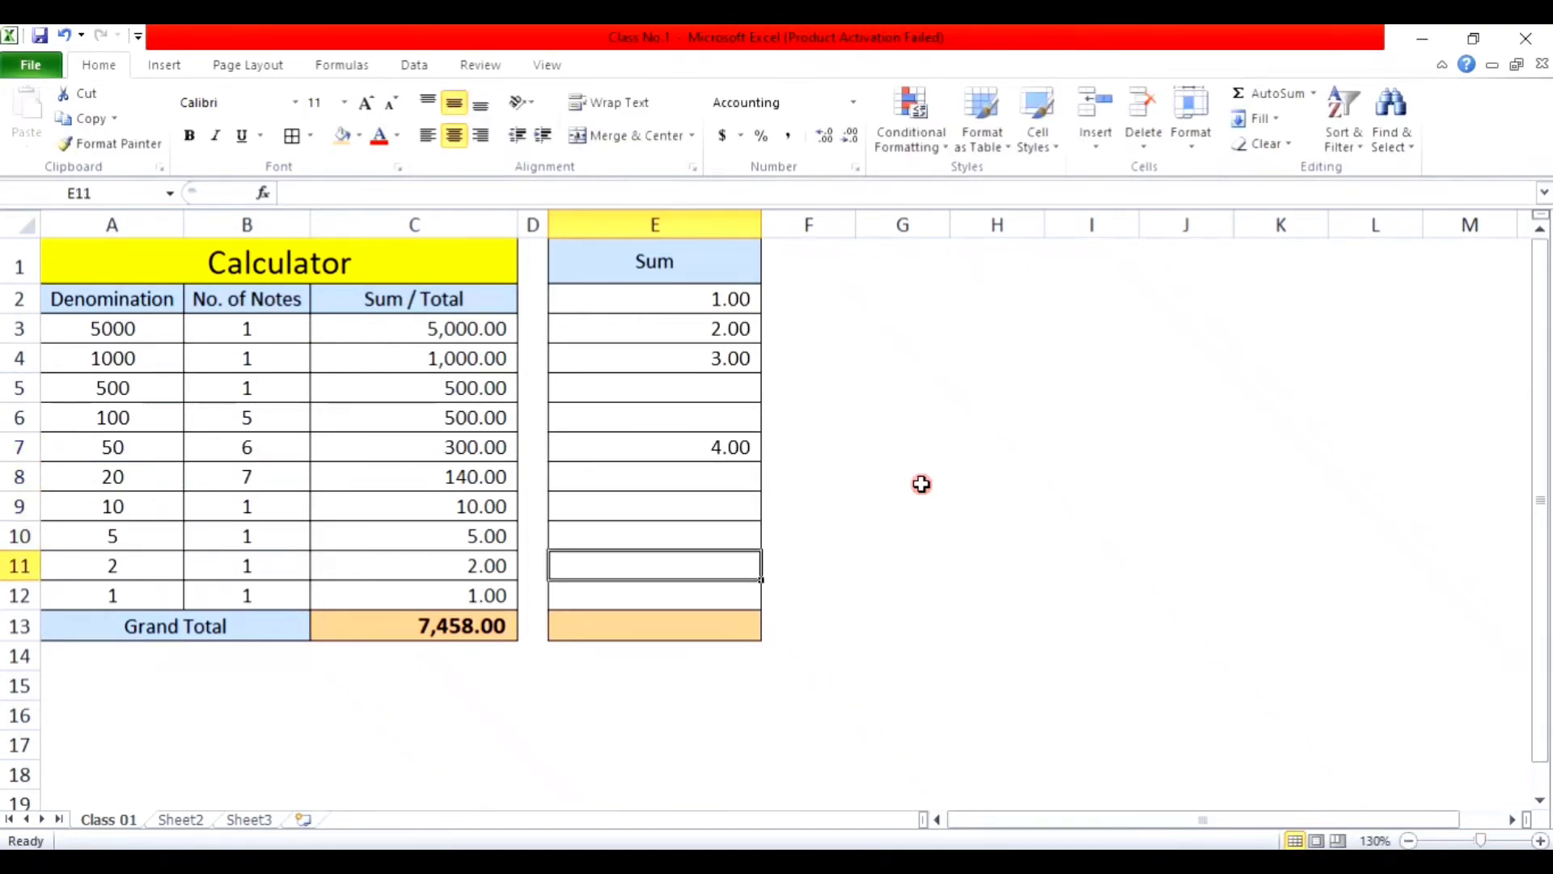
pyautogui.write('3')
pyautogui.press('Return')
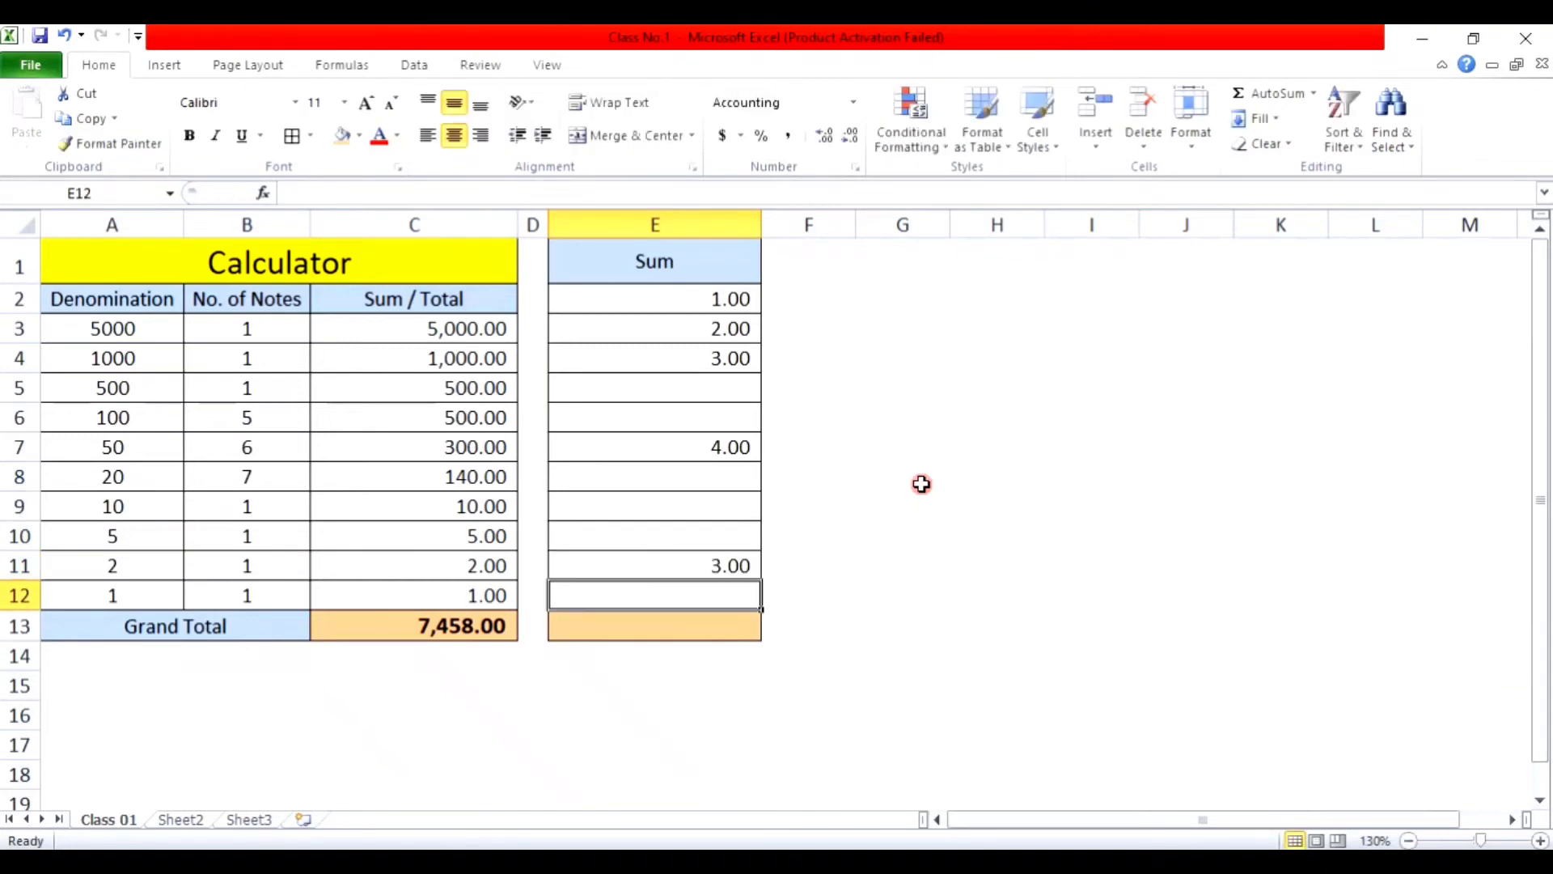
pyautogui.click(722, 626)
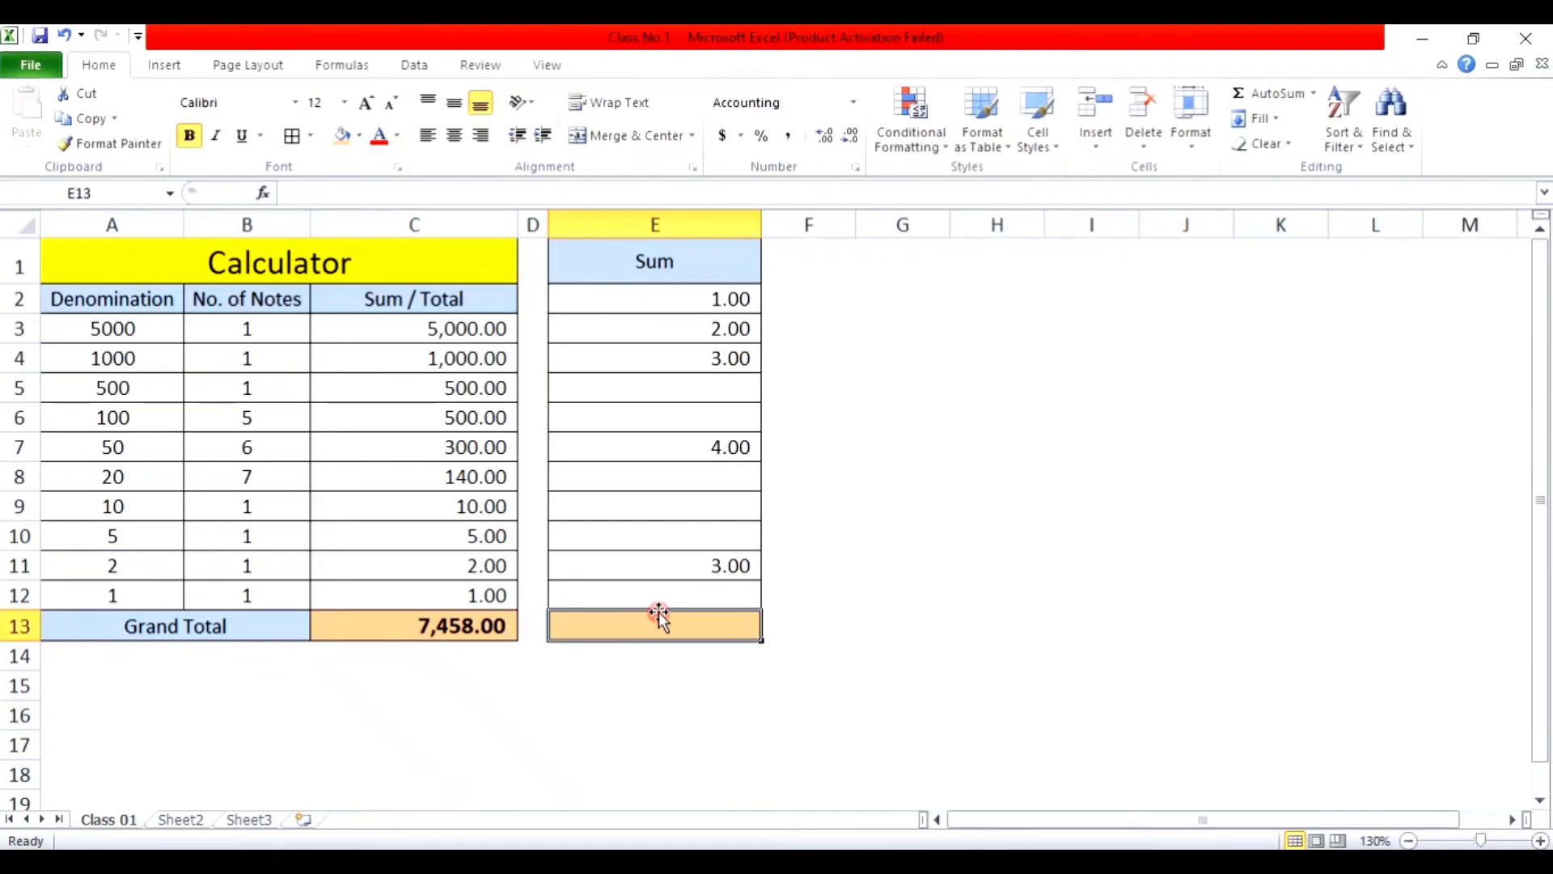
# Step: Enter =SUM(E2:E12) in E13 so the Sum column totals 13.00
pyautogui.write('=')
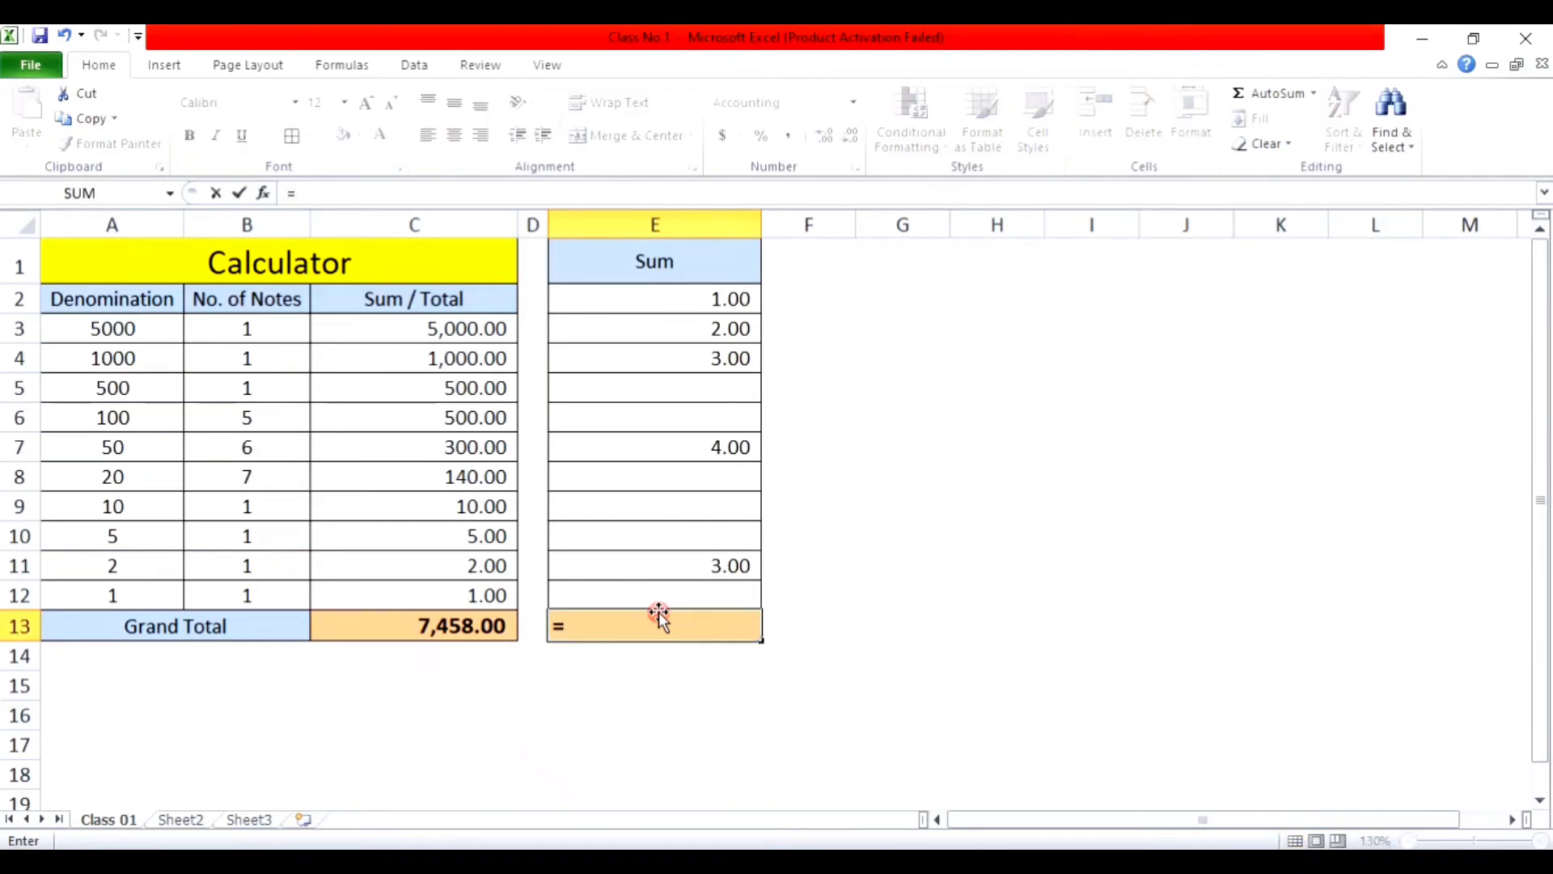
pyautogui.write('sum')
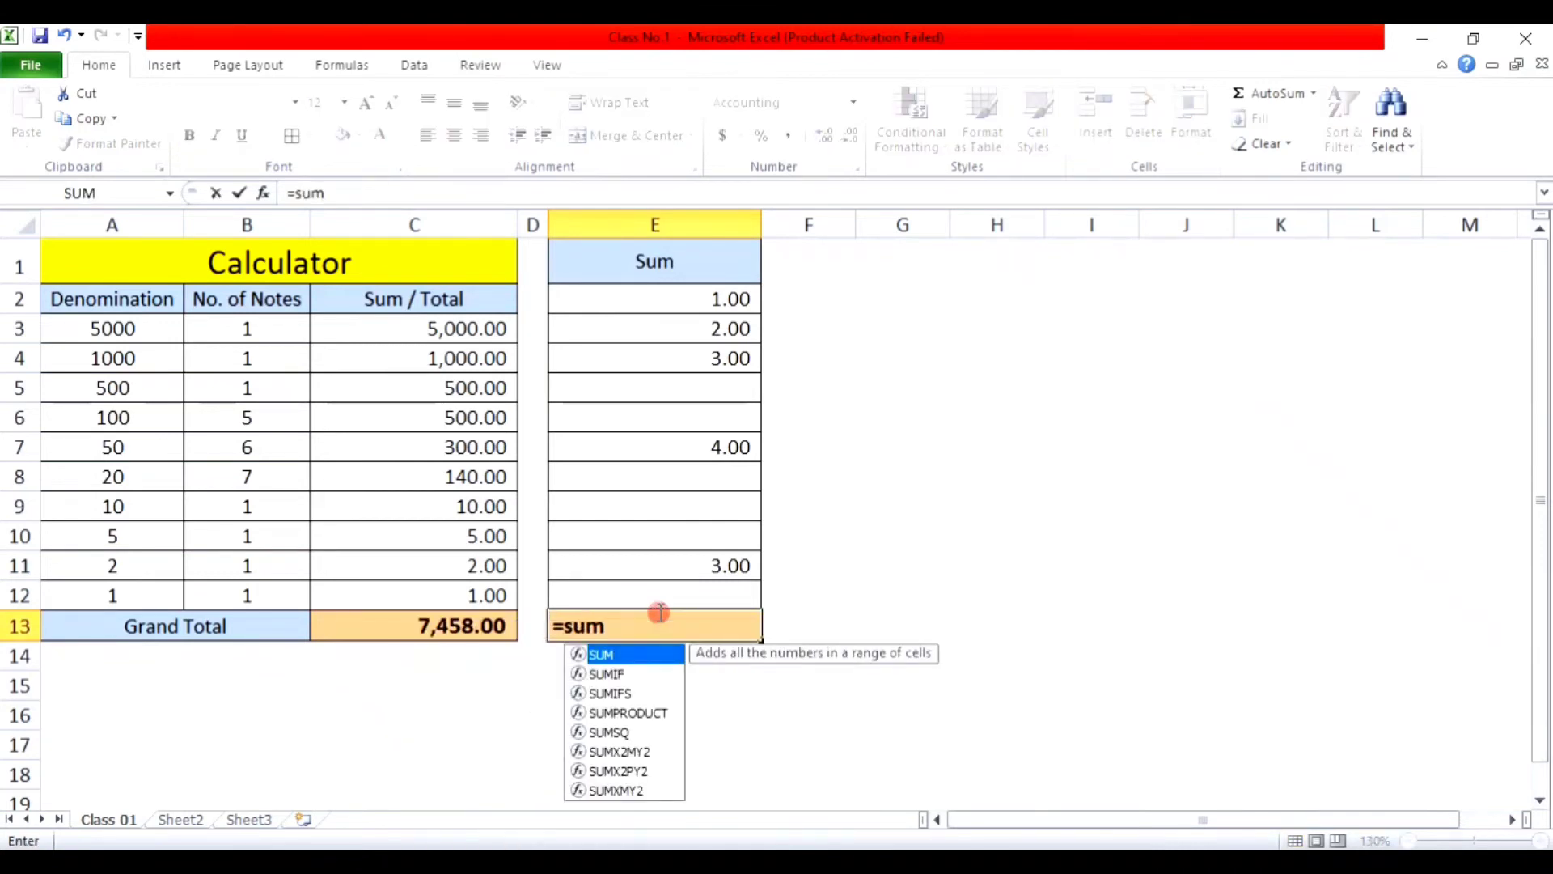
pyautogui.write('(')
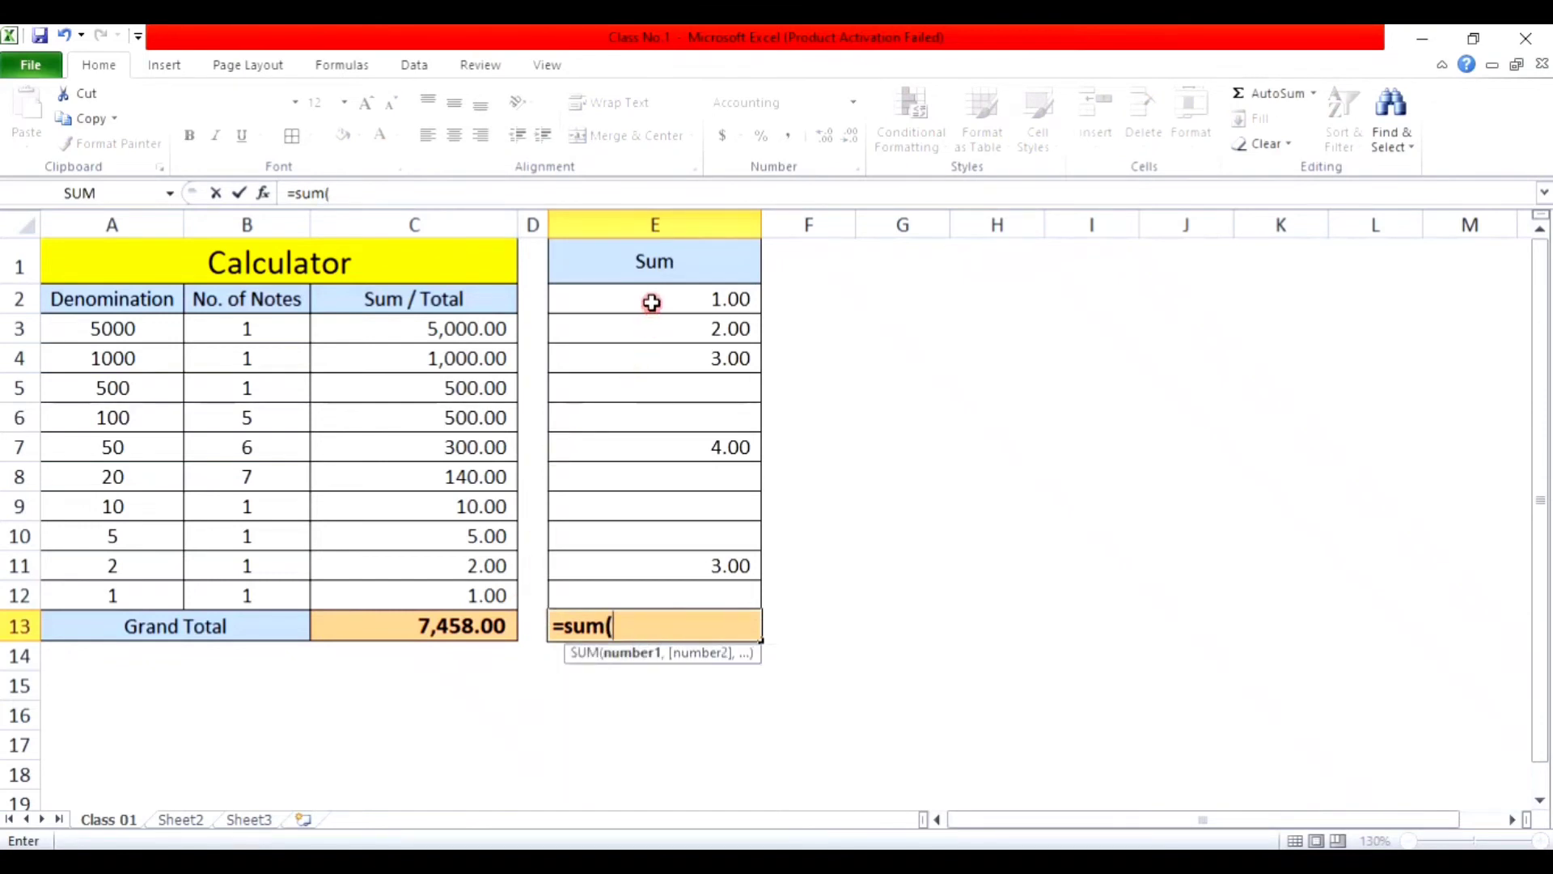
pyautogui.moveTo(652, 302); pyautogui.dragTo(667, 593)
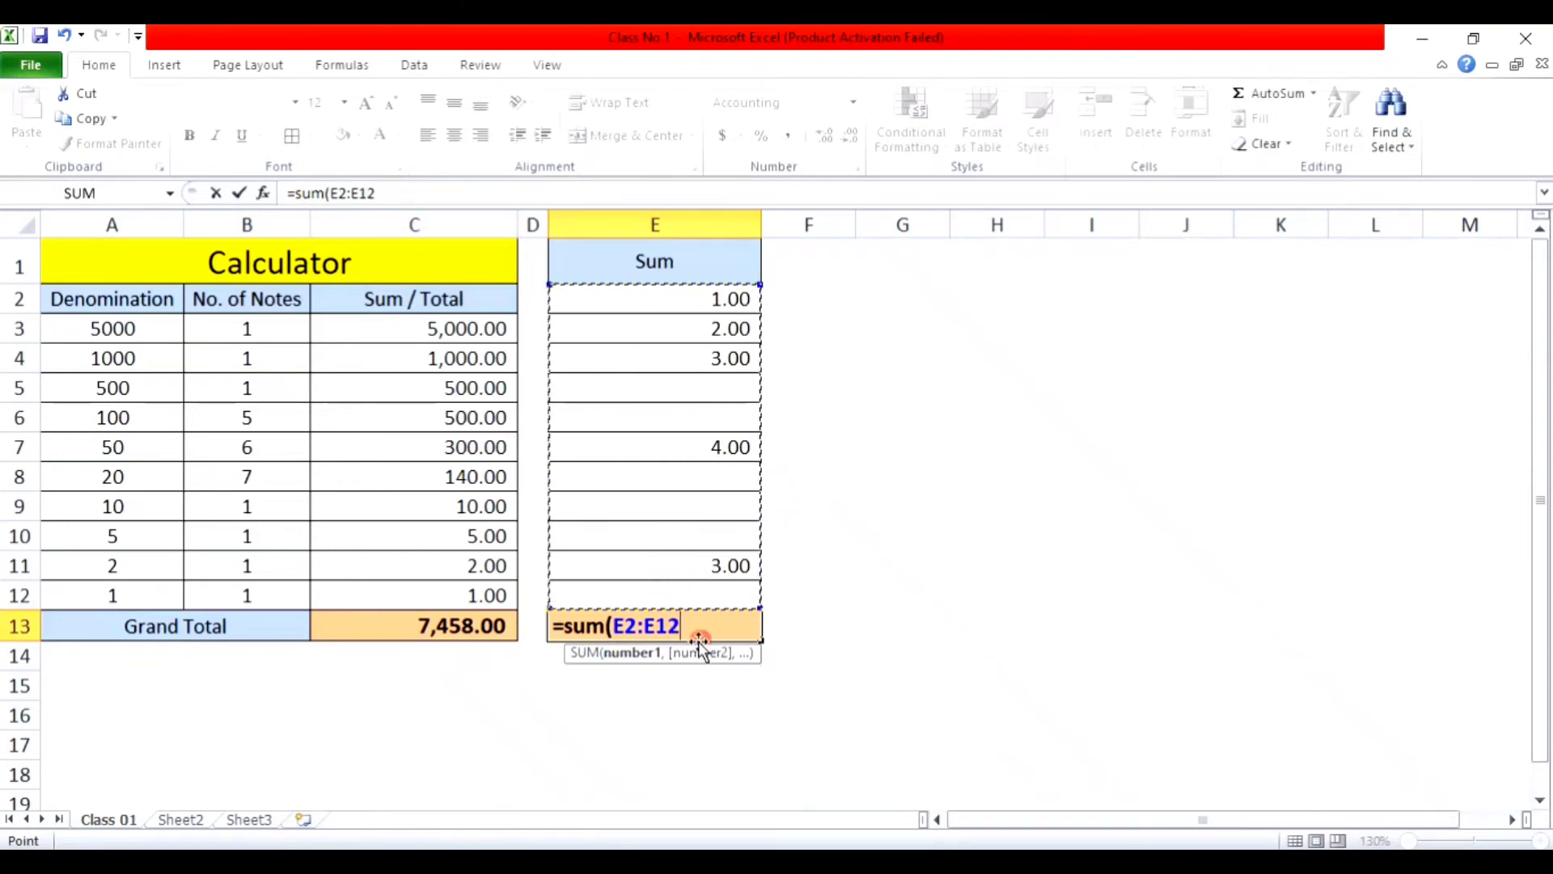
pyautogui.click(391, 192)
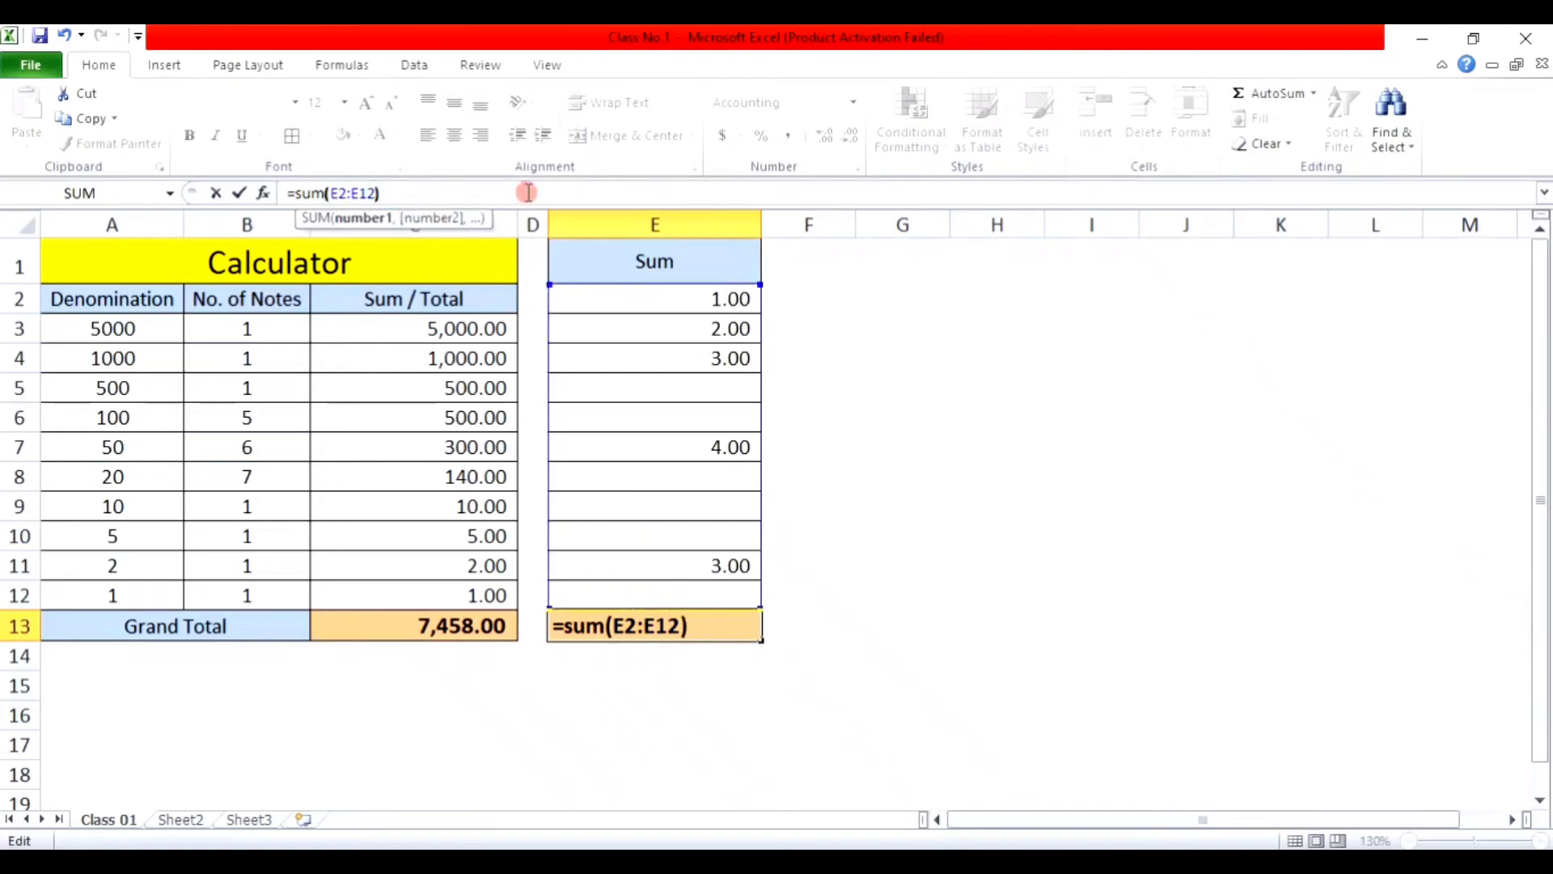
pyautogui.press('Return')
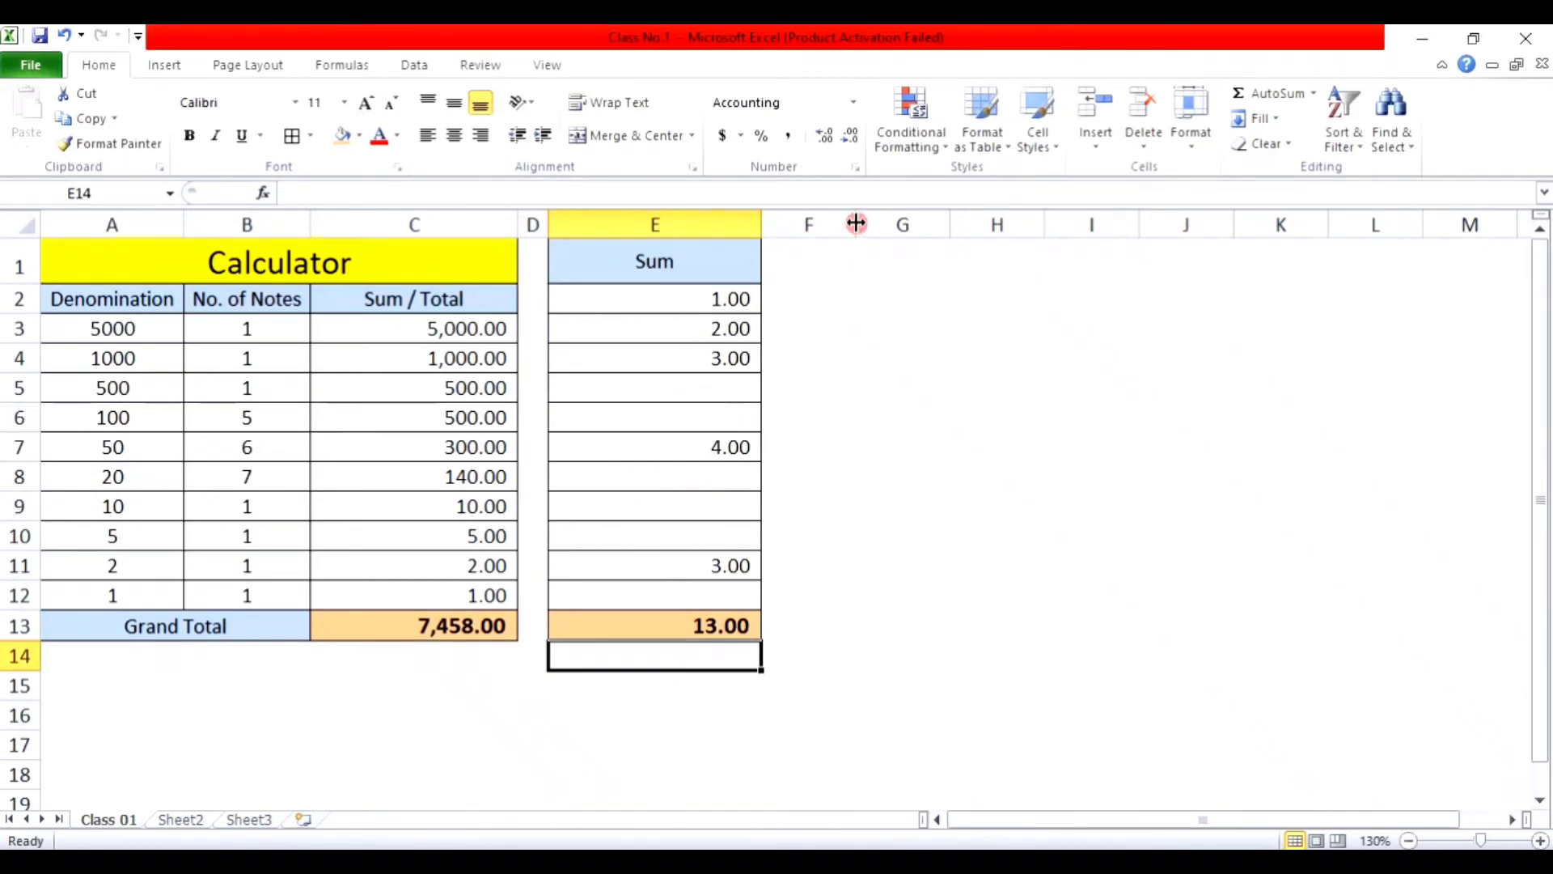
# Step: Narrow column F, widen column G and enter the heading 'Subtract' in G1
pyautogui.moveTo(855, 224); pyautogui.dragTo(1029, 225)
pyautogui.click(932, 259)
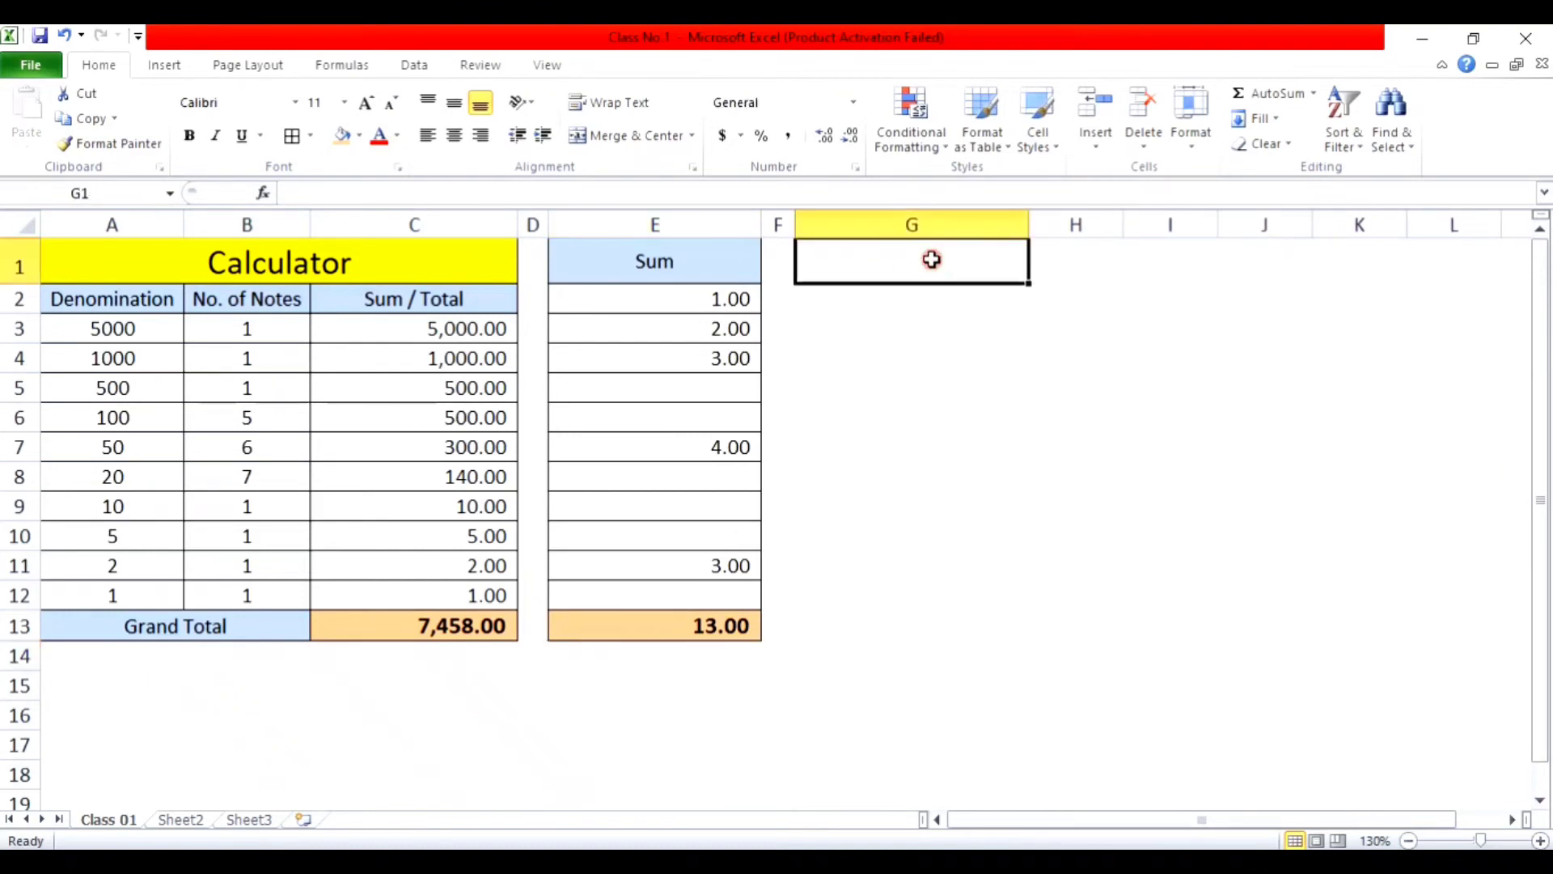
pyautogui.write('s')
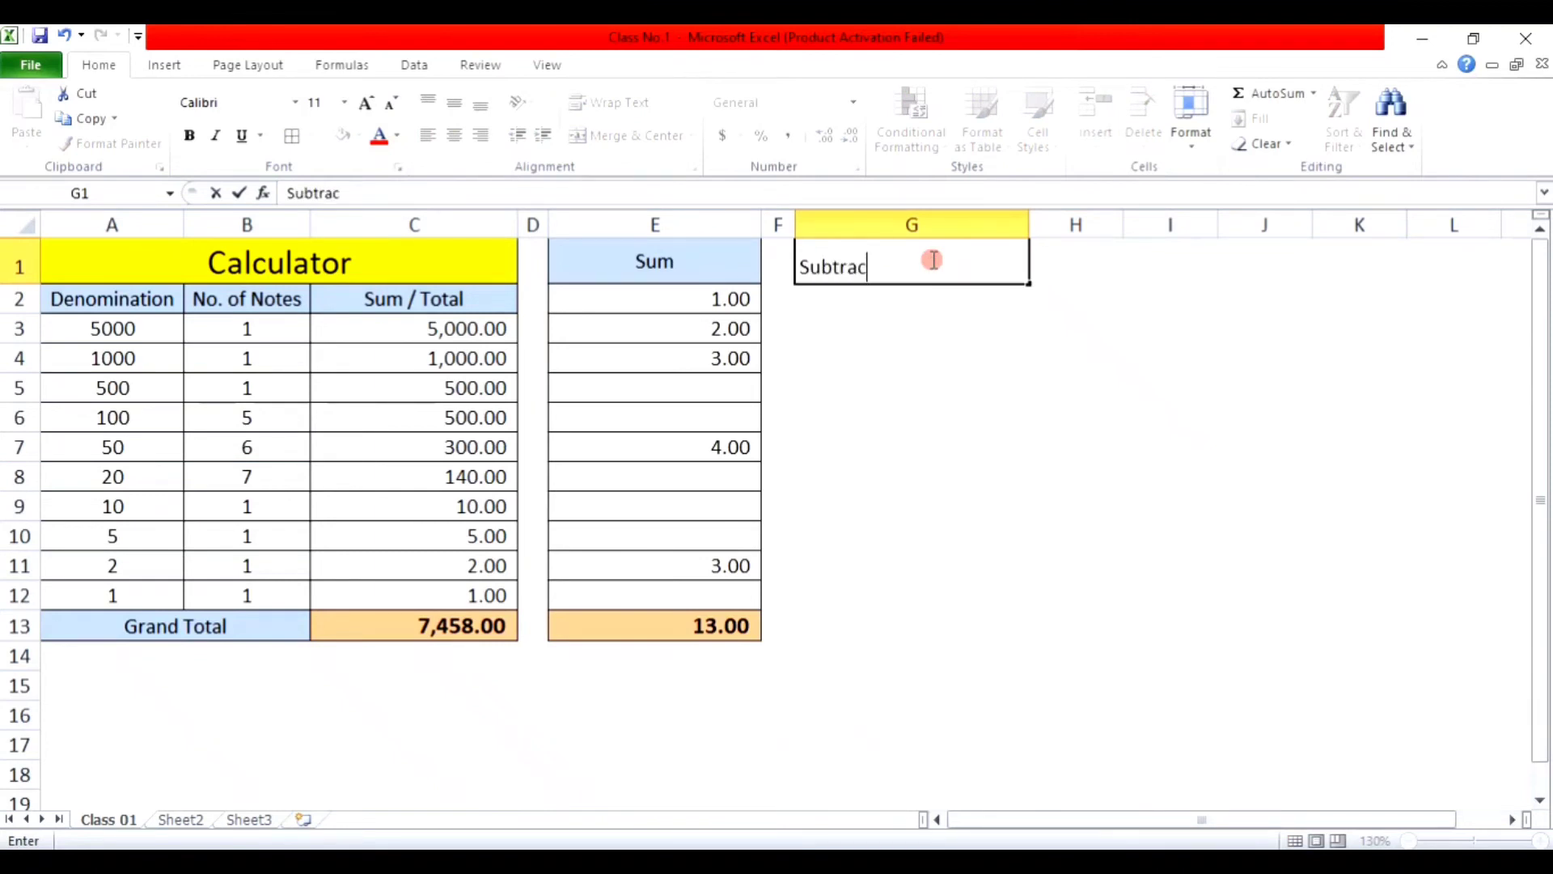
pyautogui.press('Return')
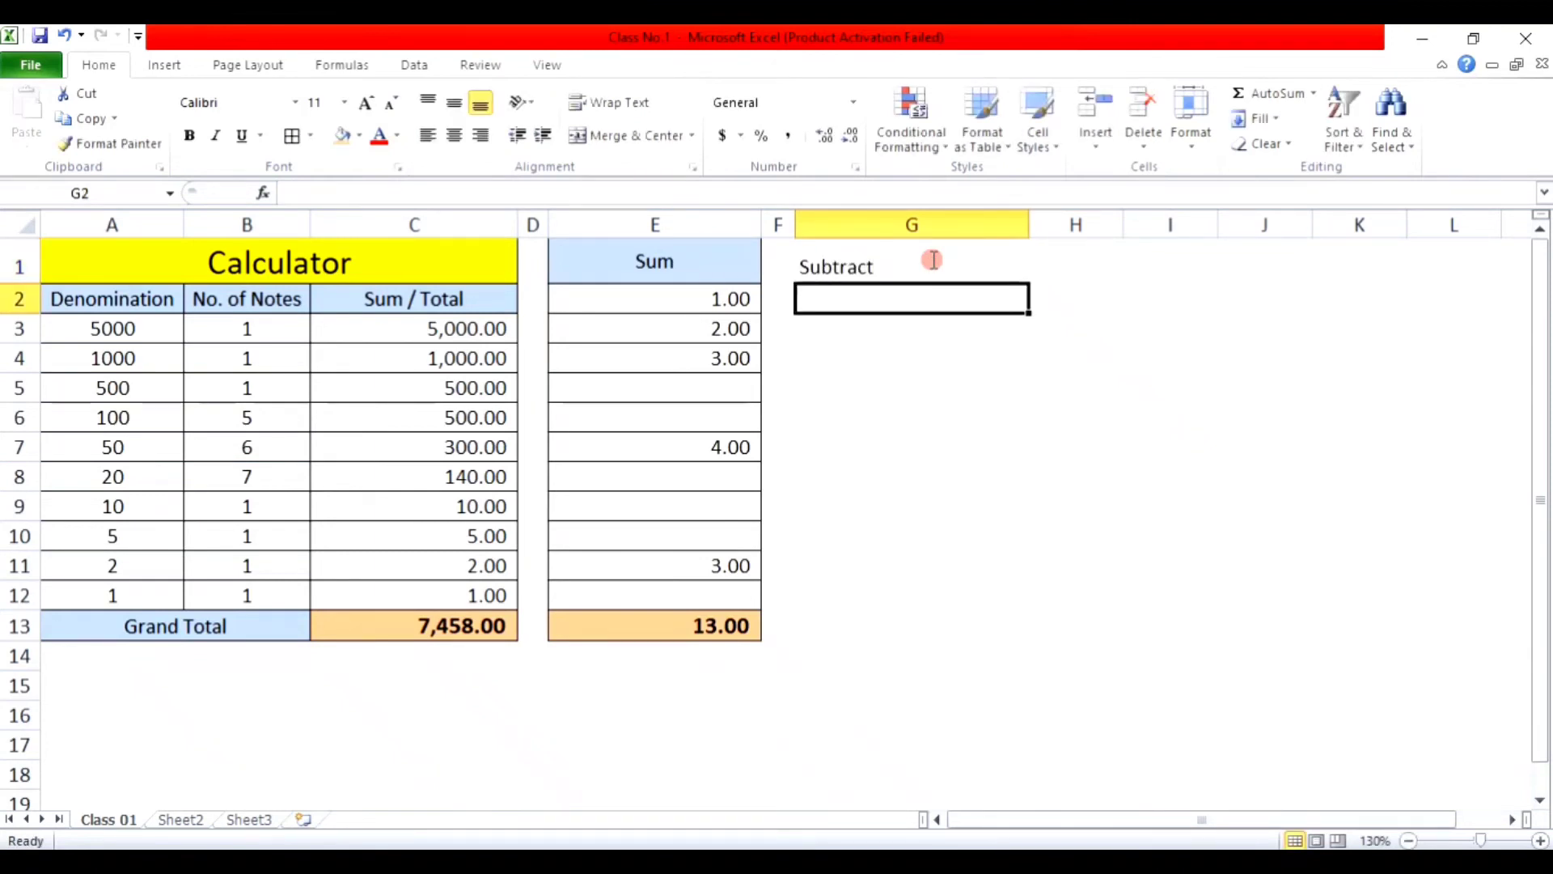
# Step: Copy the Sum heading style to G1 and the bordered value-cell style to G2:G3
pyautogui.click(673, 260)
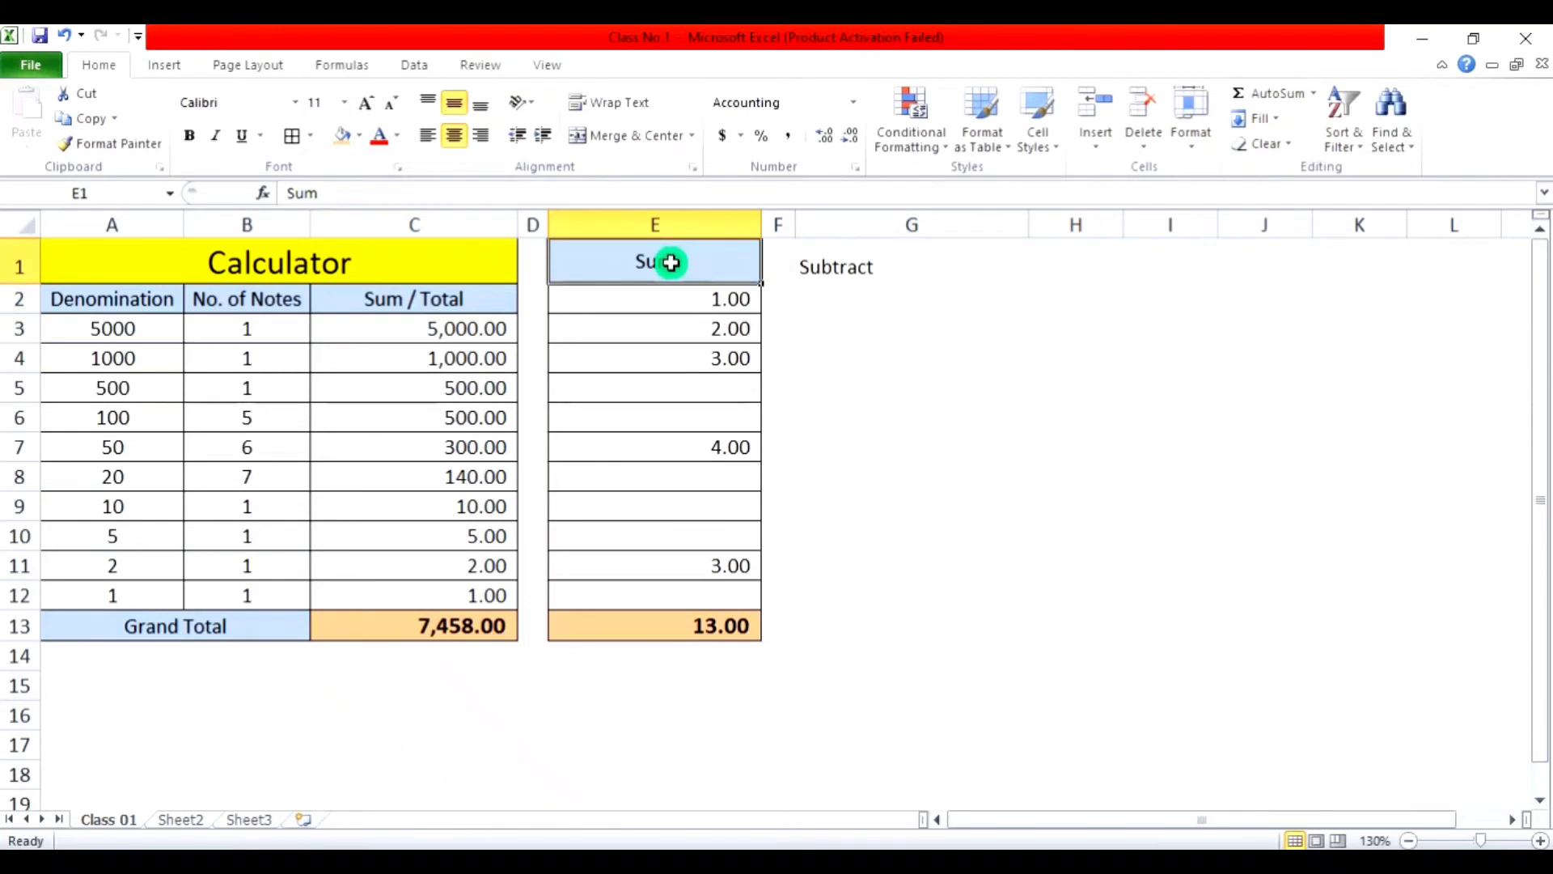
pyautogui.click(90, 150)
pyautogui.click(857, 260)
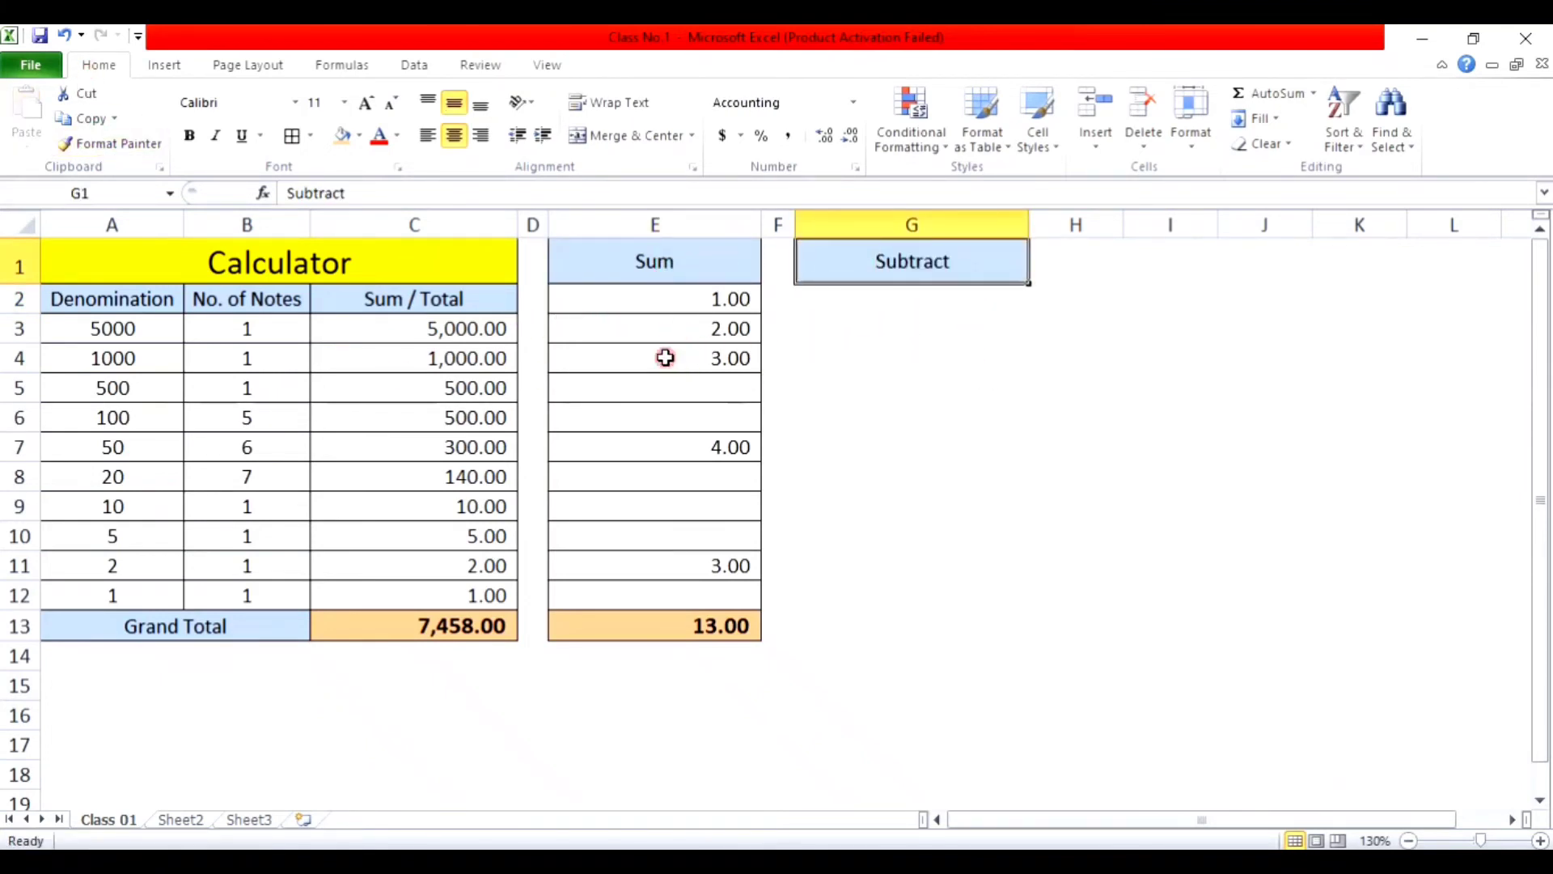
pyautogui.click(680, 332)
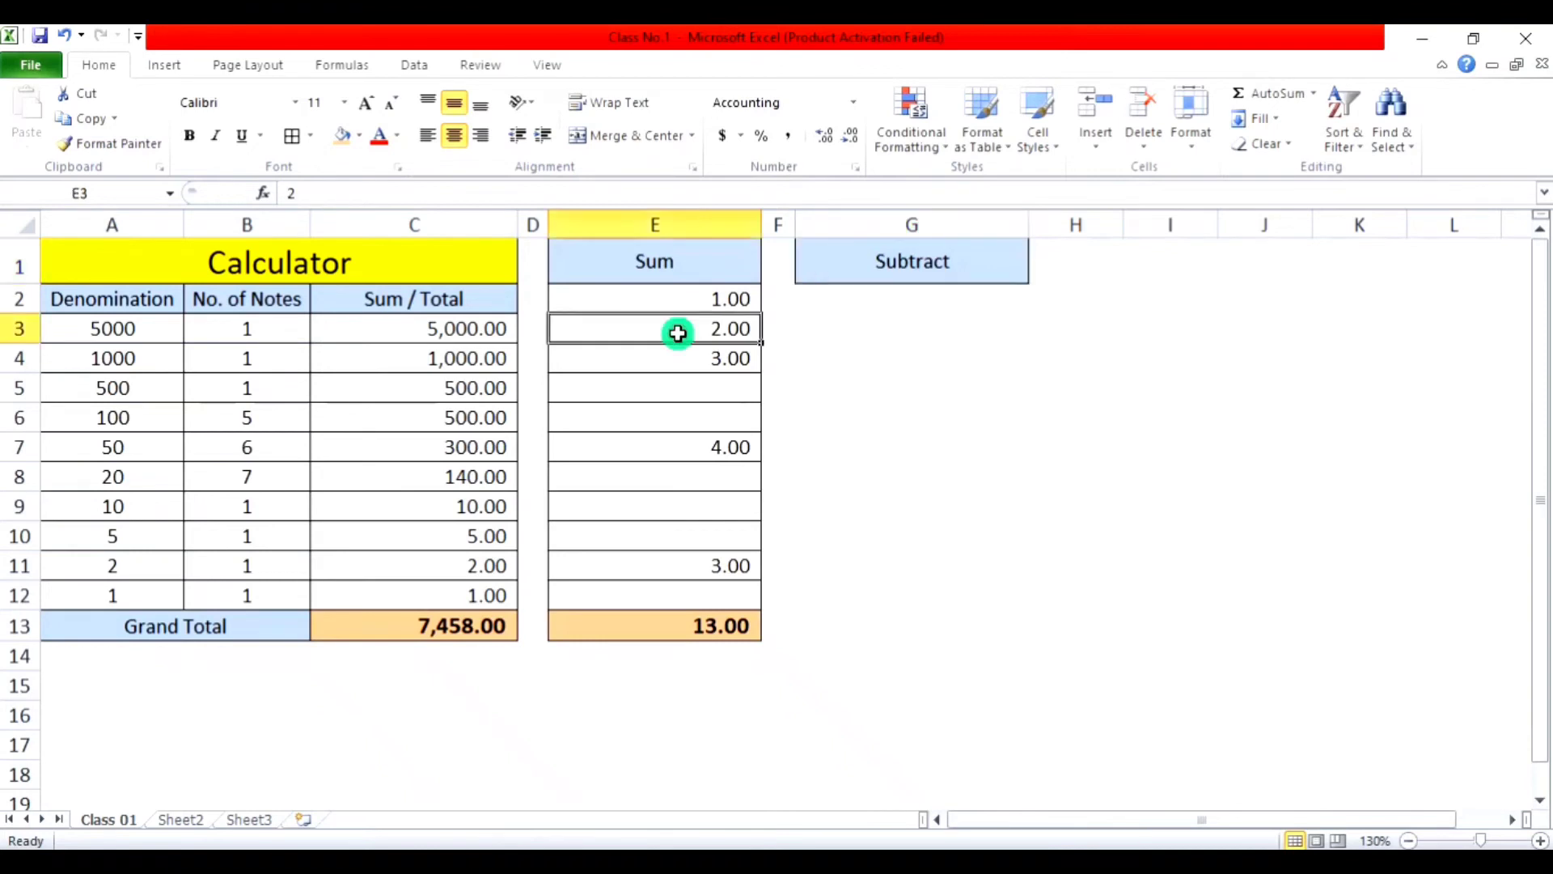
pyautogui.click(101, 145)
pyautogui.moveTo(923, 301); pyautogui.dragTo(918, 327)
# Step: Copy the orange Sum total style from E13 onto G4
pyautogui.click(896, 363)
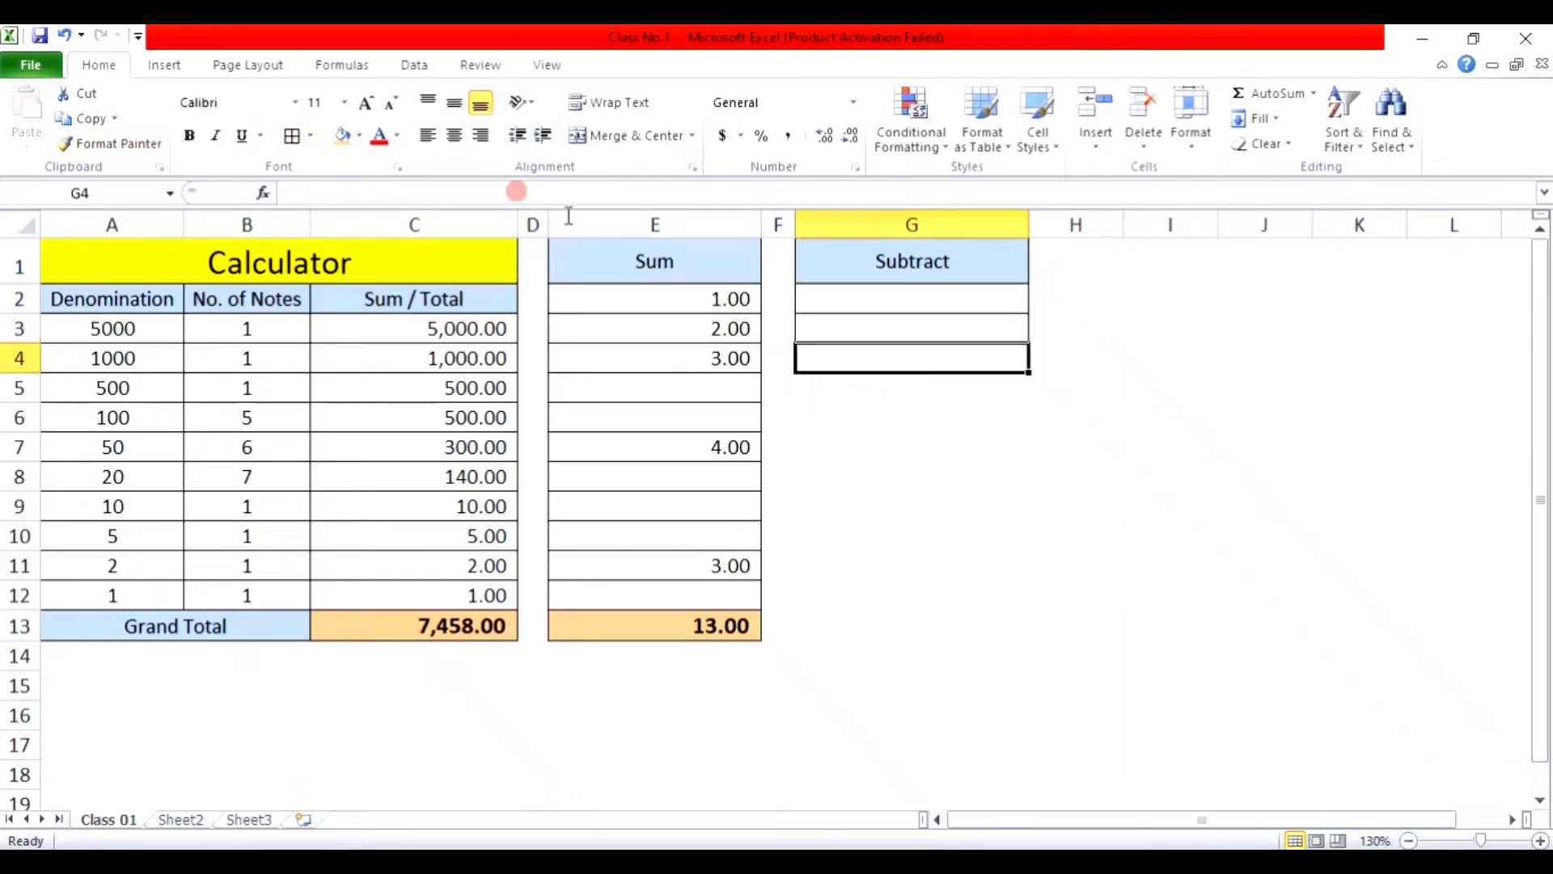
pyautogui.click(719, 629)
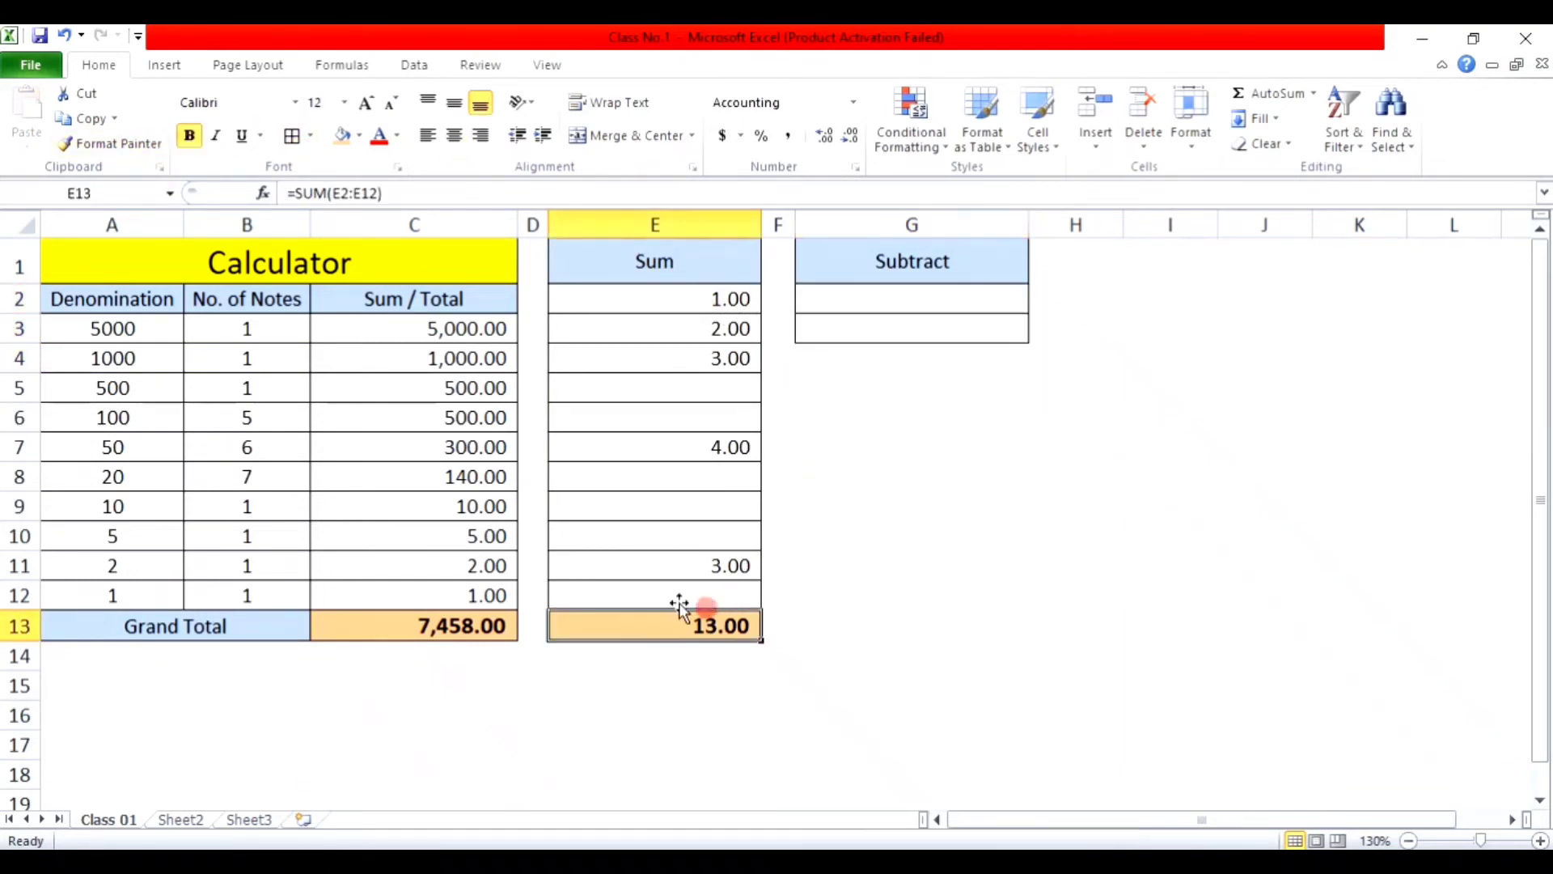
pyautogui.click(118, 144)
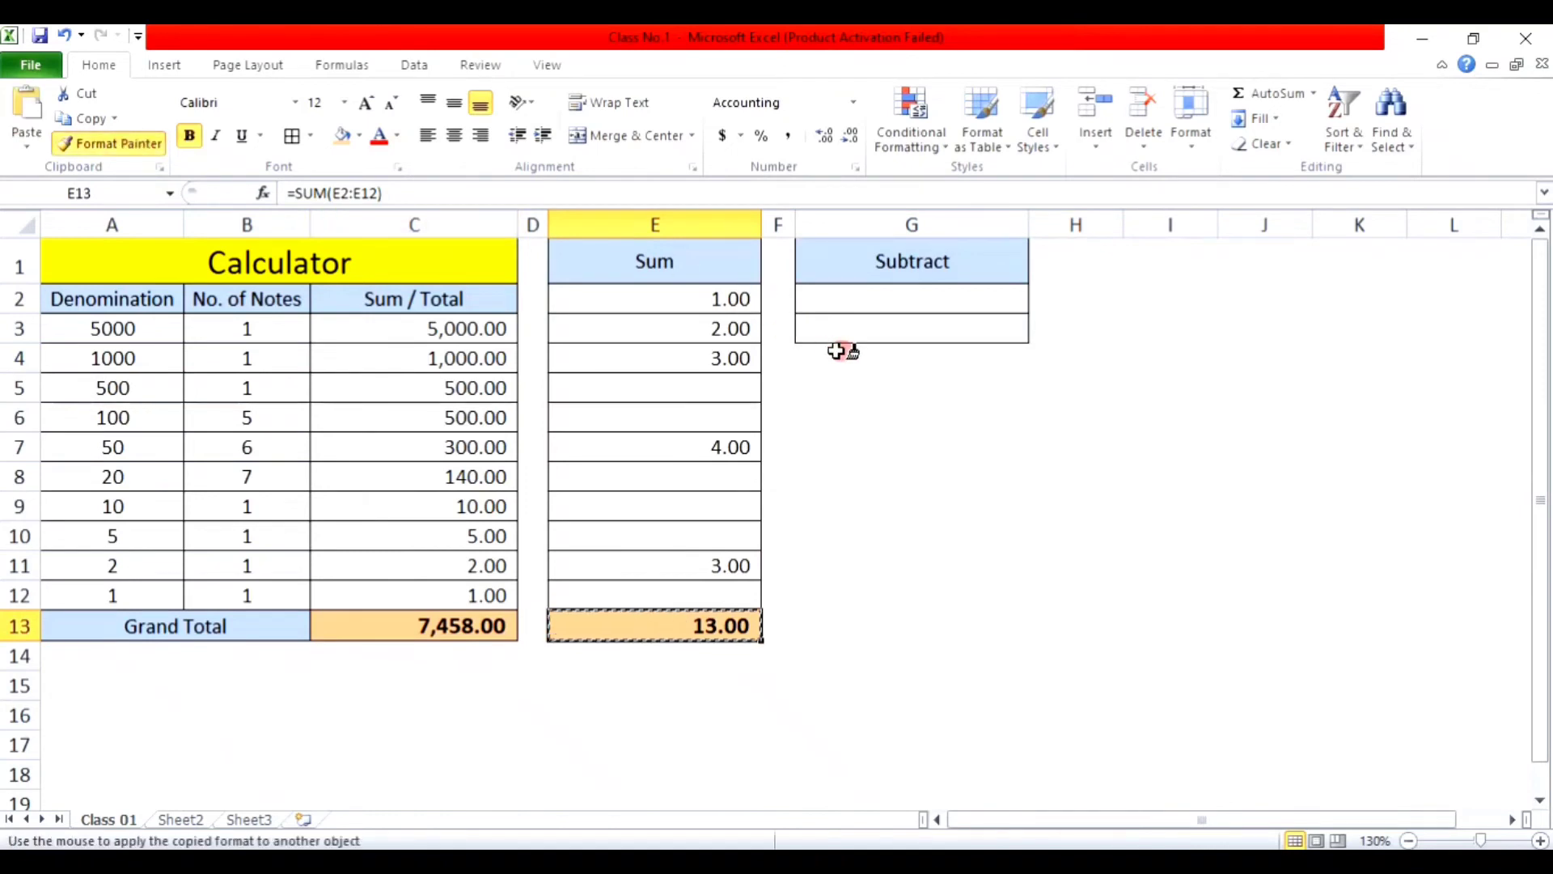
pyautogui.click(866, 357)
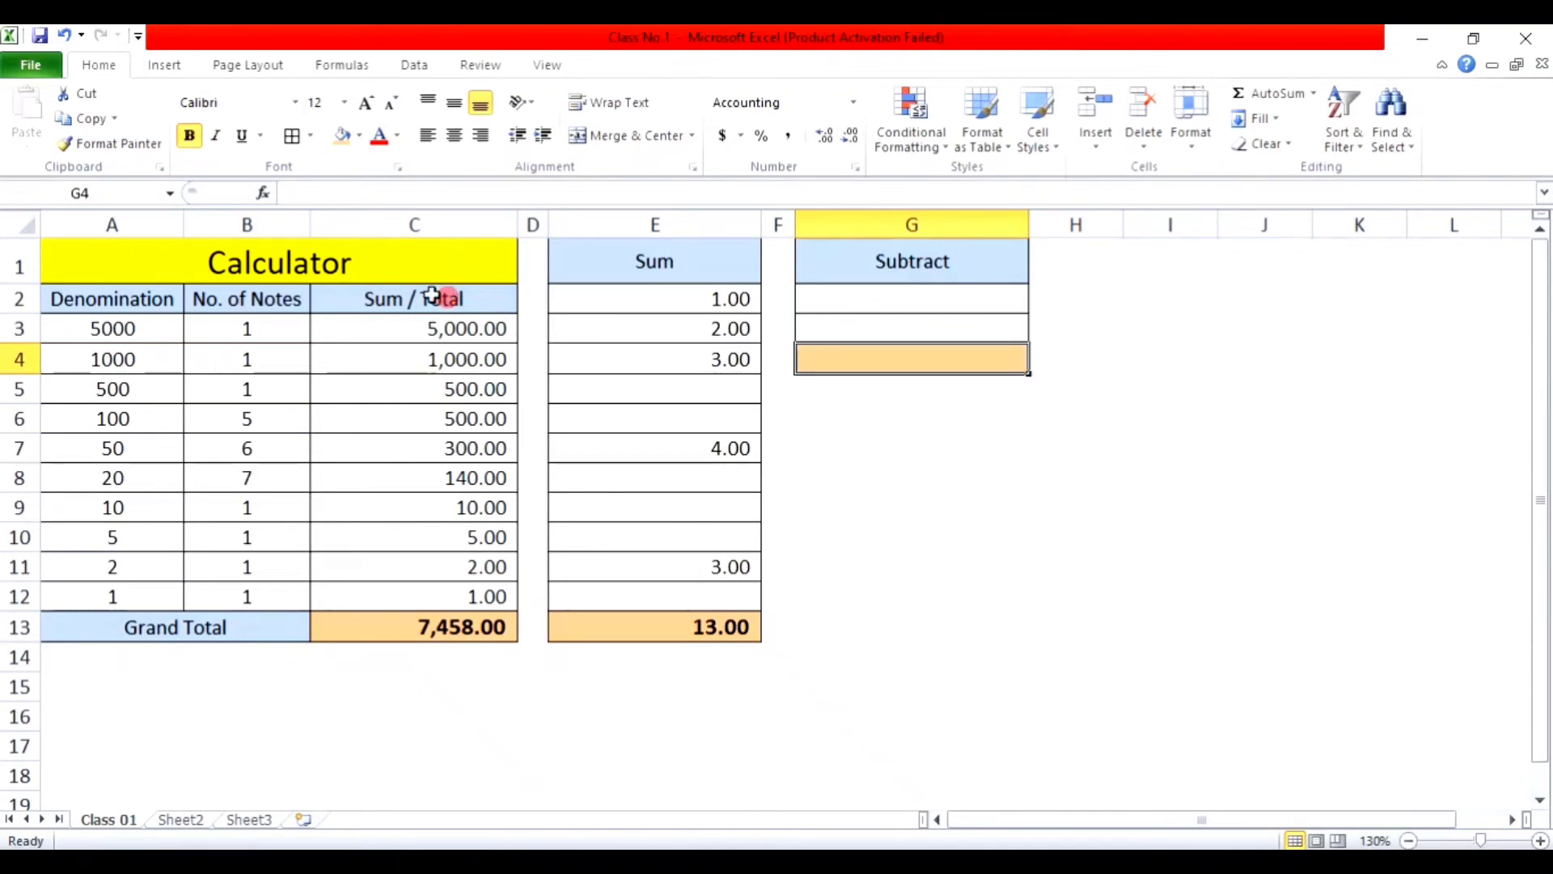
# Step: Enter =SUM(G2-G3) in G4 to subtract G3 from G2
pyautogui.click(916, 329)
pyautogui.click(915, 297)
pyautogui.click(914, 324)
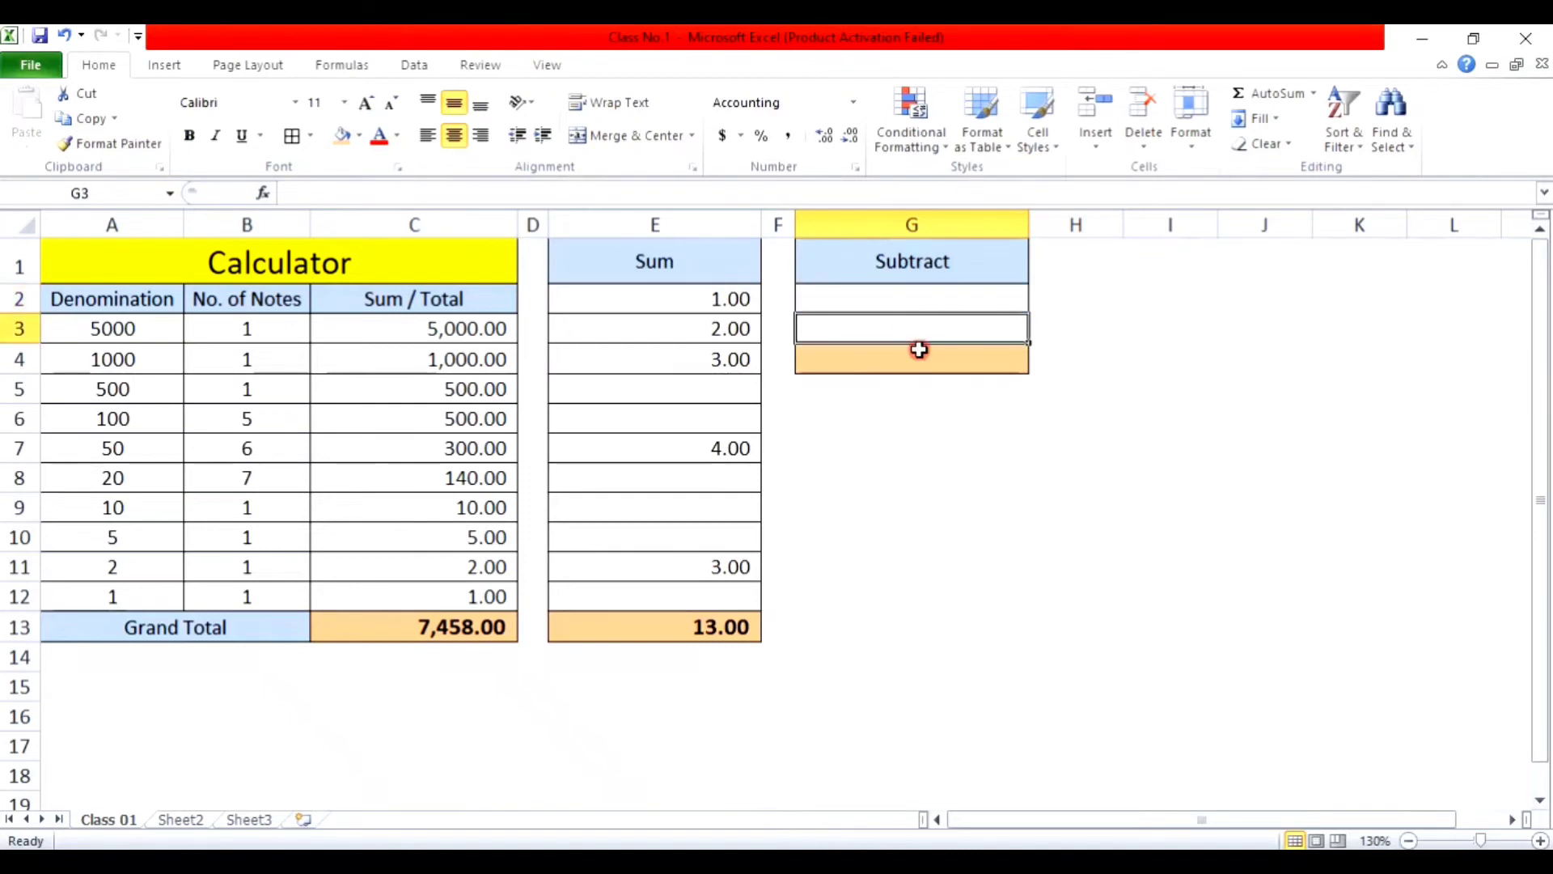
pyautogui.click(919, 359)
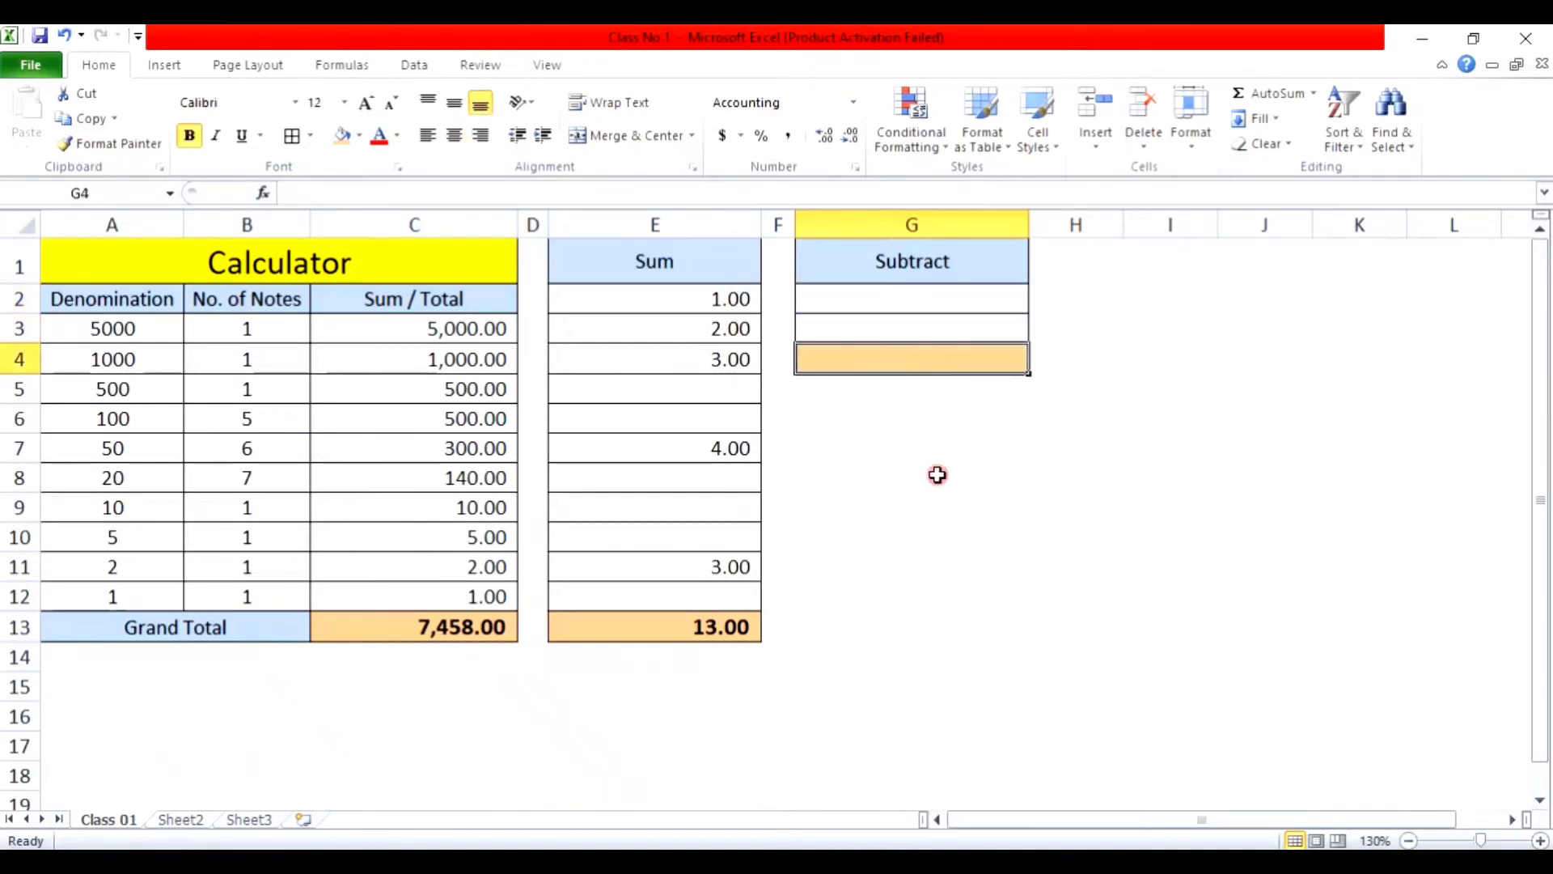
pyautogui.write('=sum')
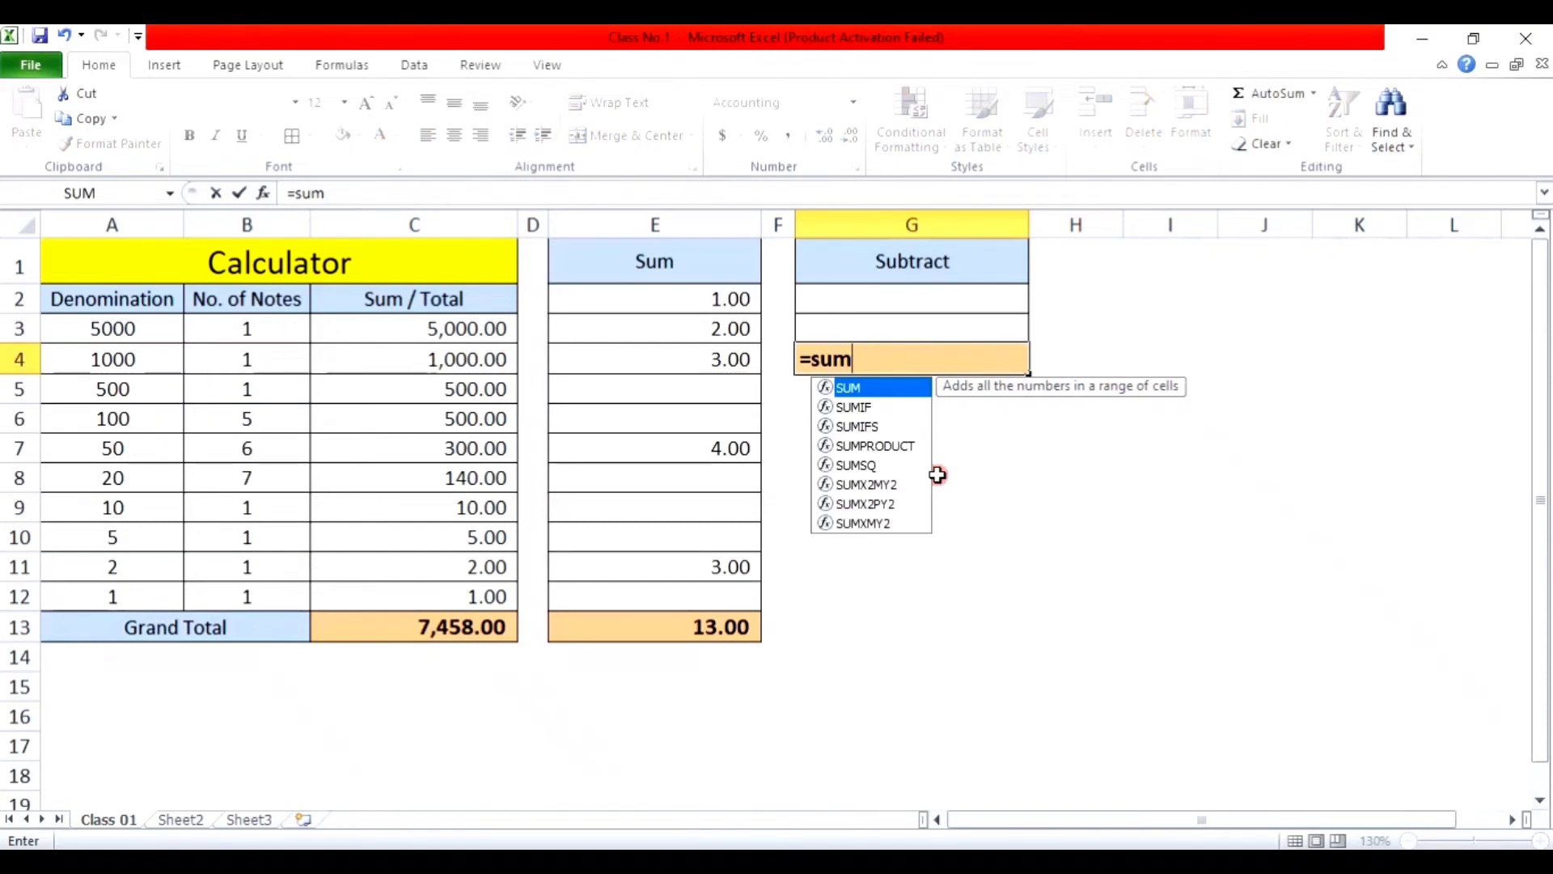
pyautogui.write('(')
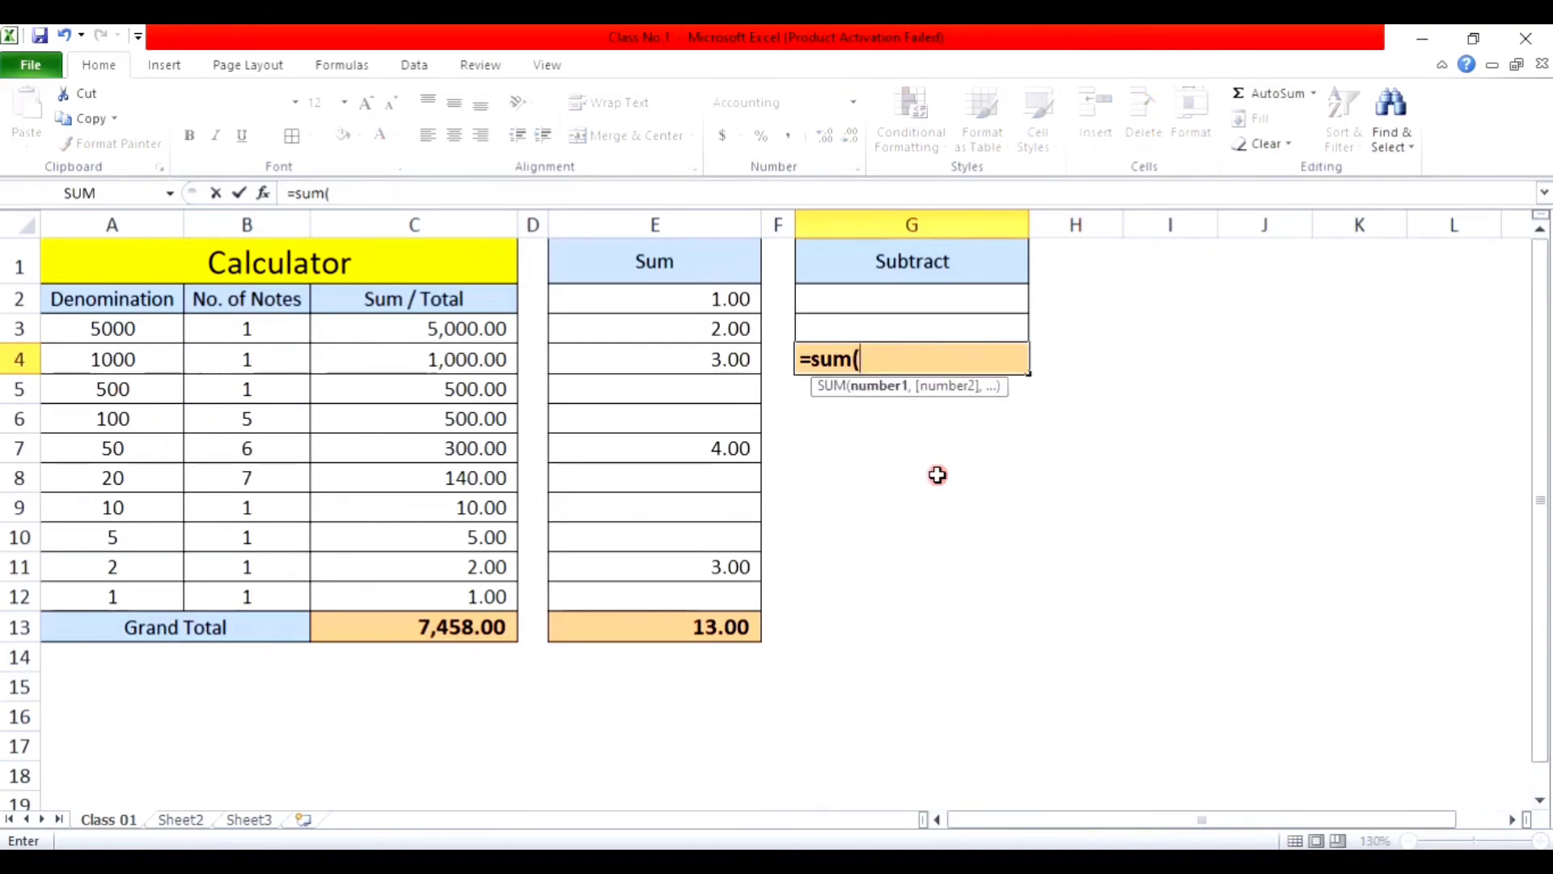
pyautogui.click(941, 292)
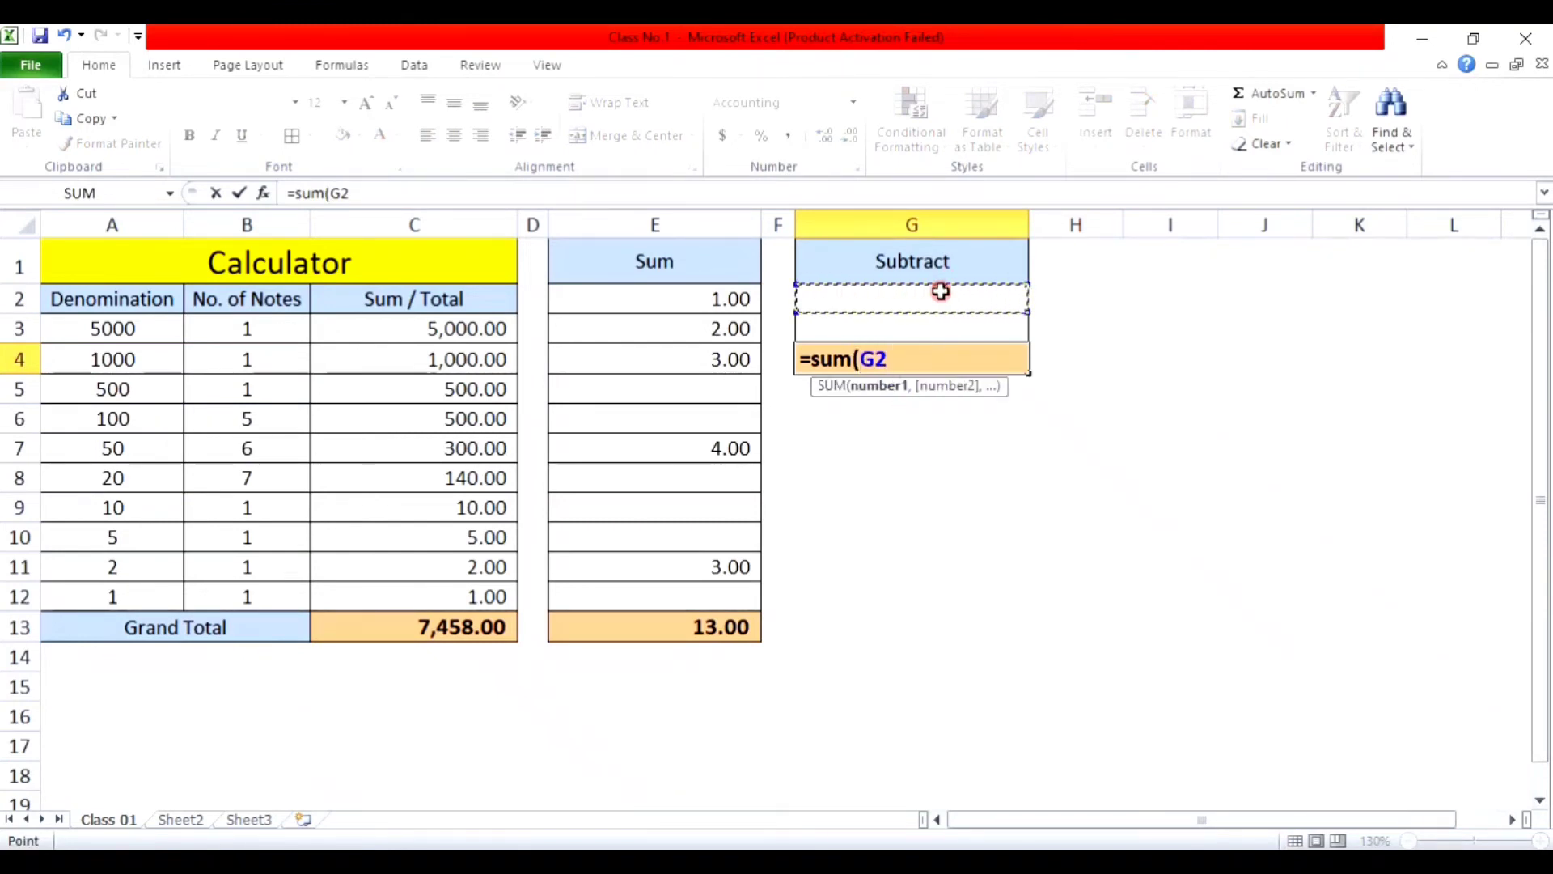
pyautogui.write('-')
pyautogui.click(927, 323)
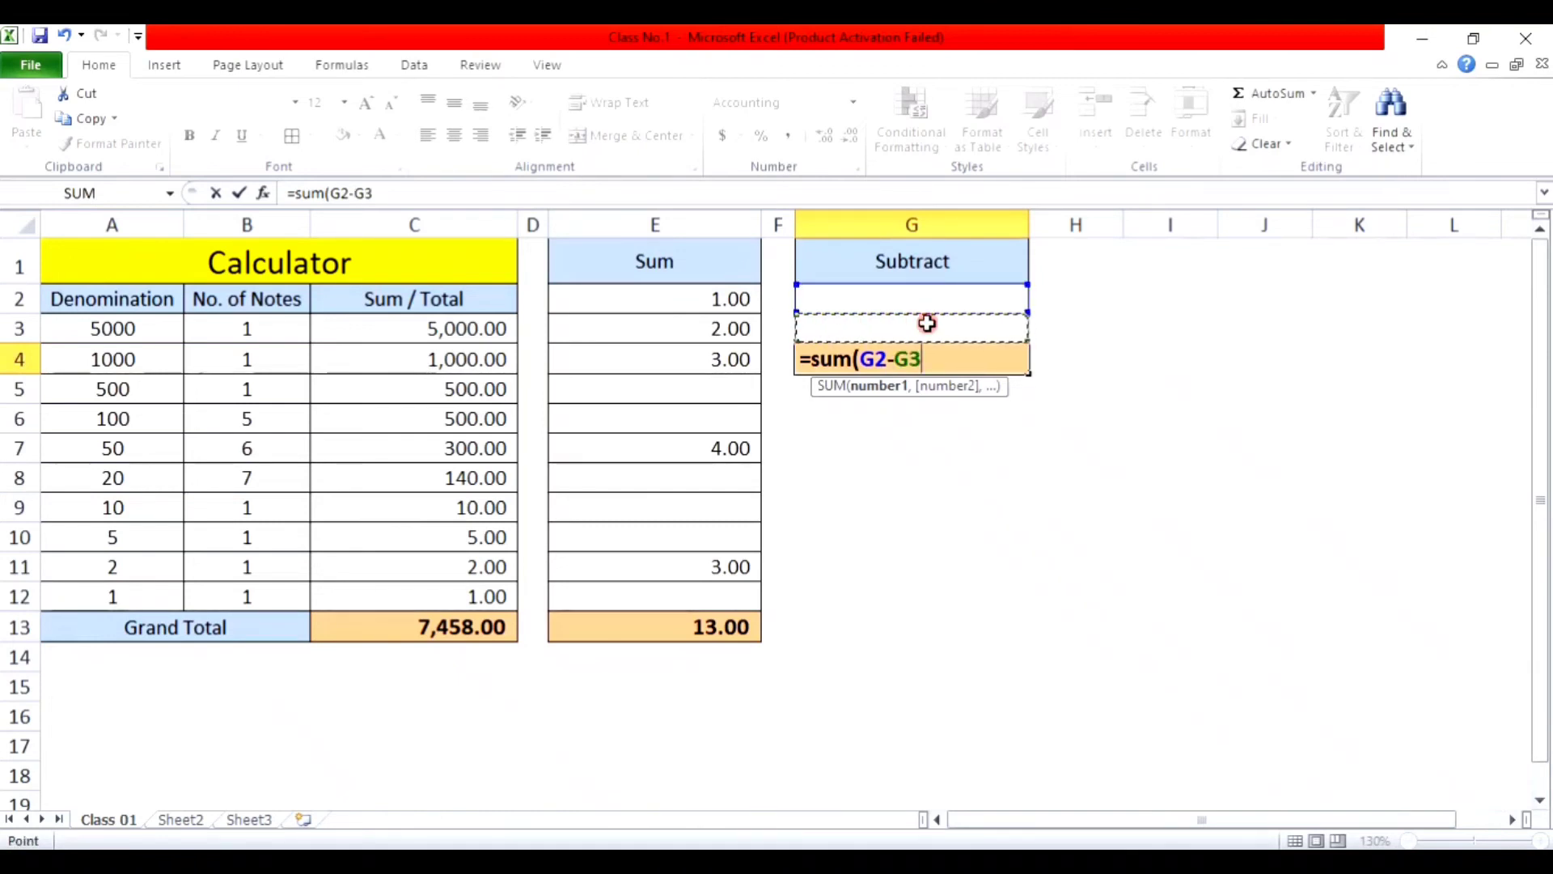
pyautogui.write(')')
pyautogui.press('Return')
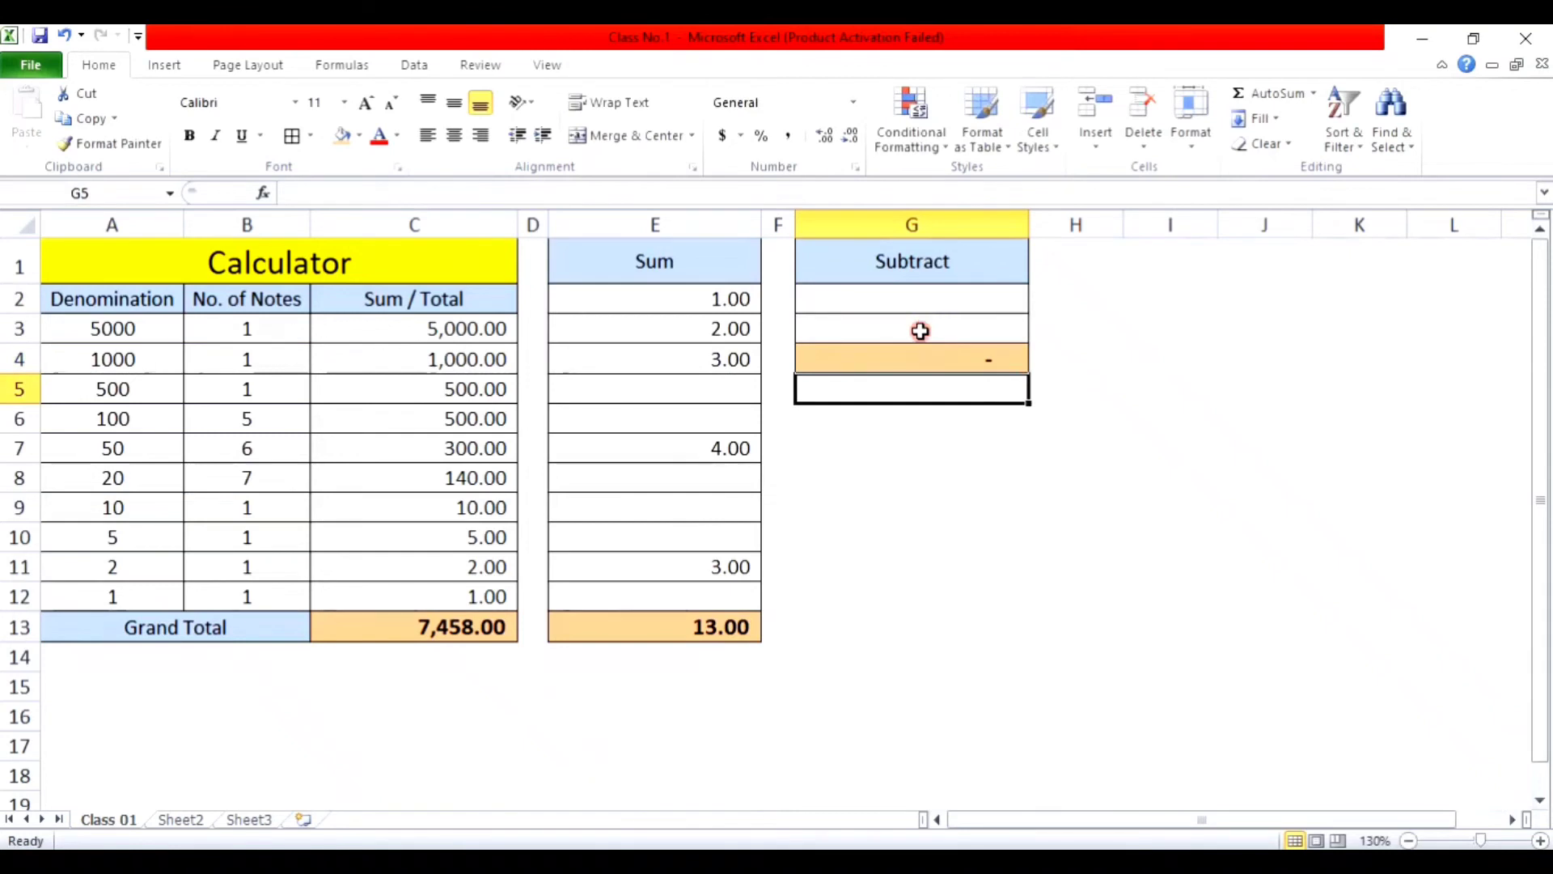
pyautogui.click(927, 299)
# Step: Test the subtraction by entering 10 in G2 and 7 in G3
pyautogui.click(964, 228)
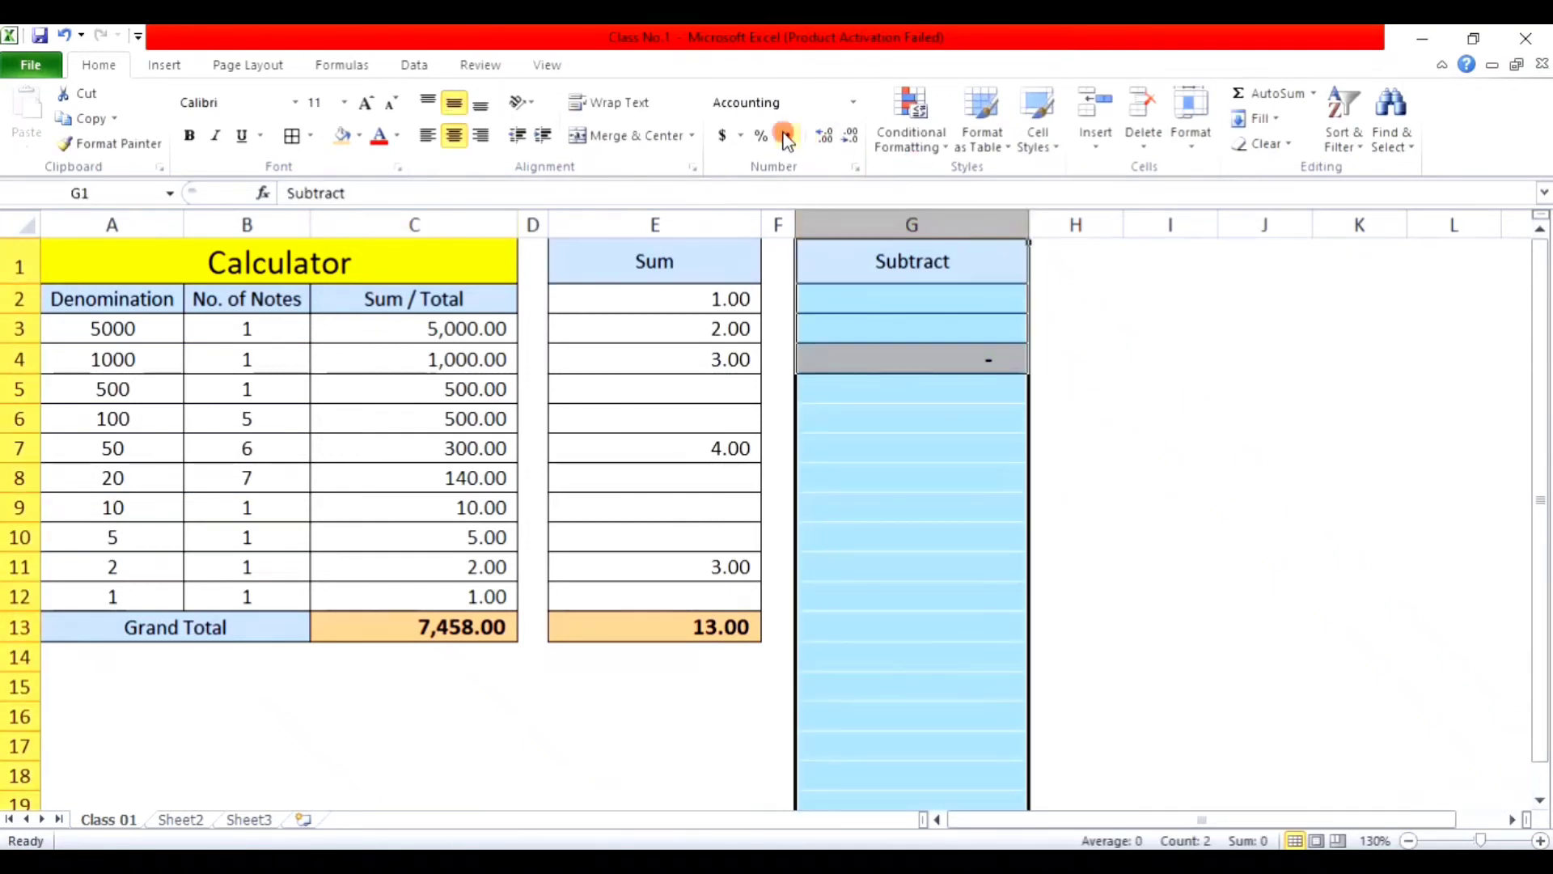
pyautogui.click(939, 307)
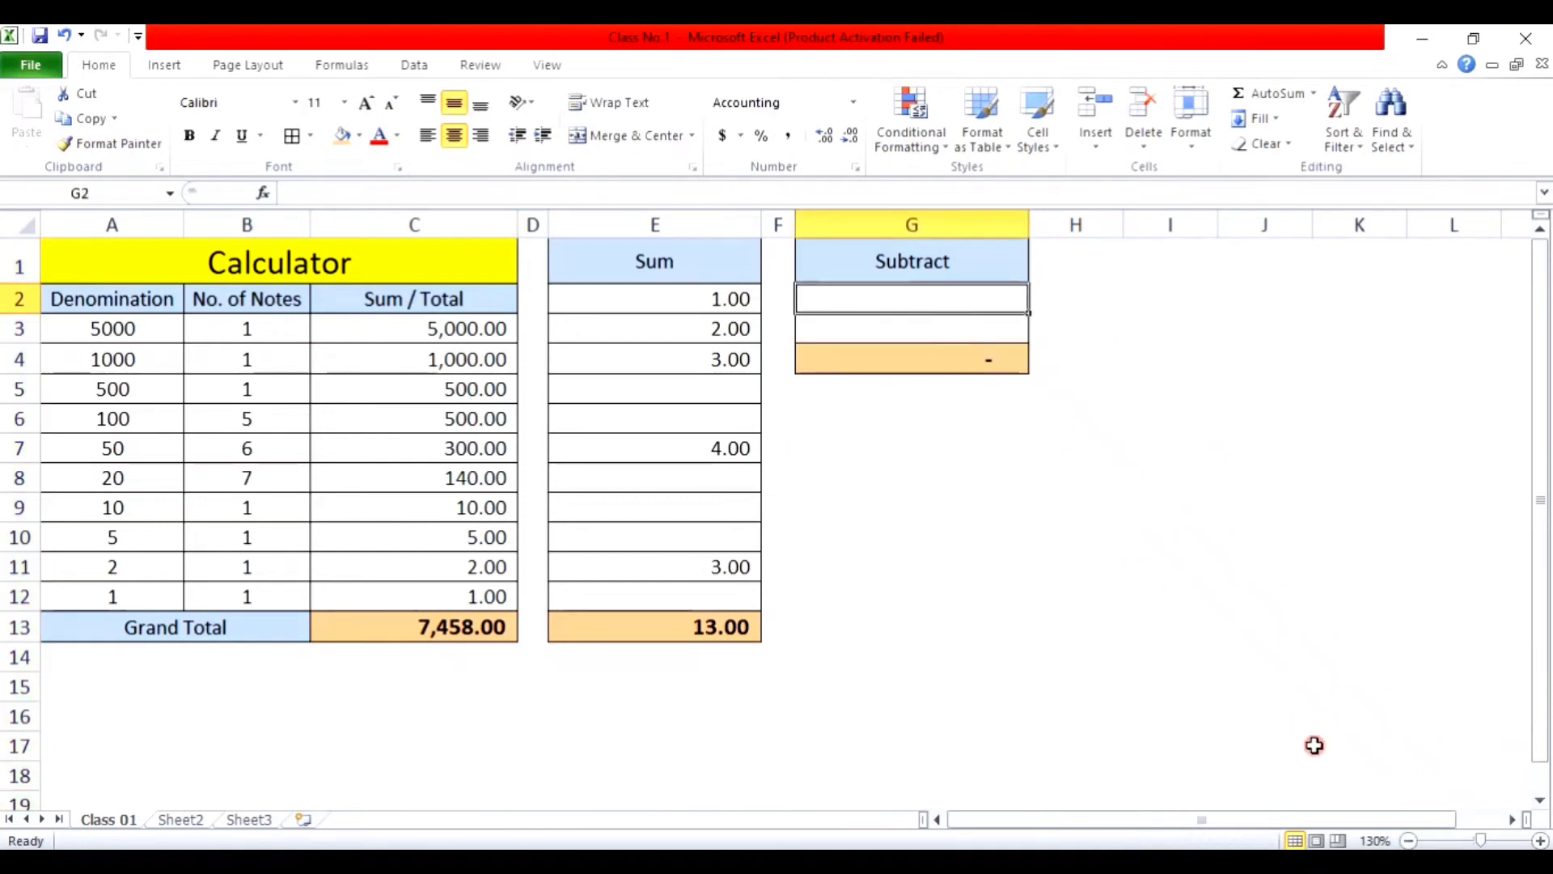
pyautogui.write('10')
pyautogui.press('Return')
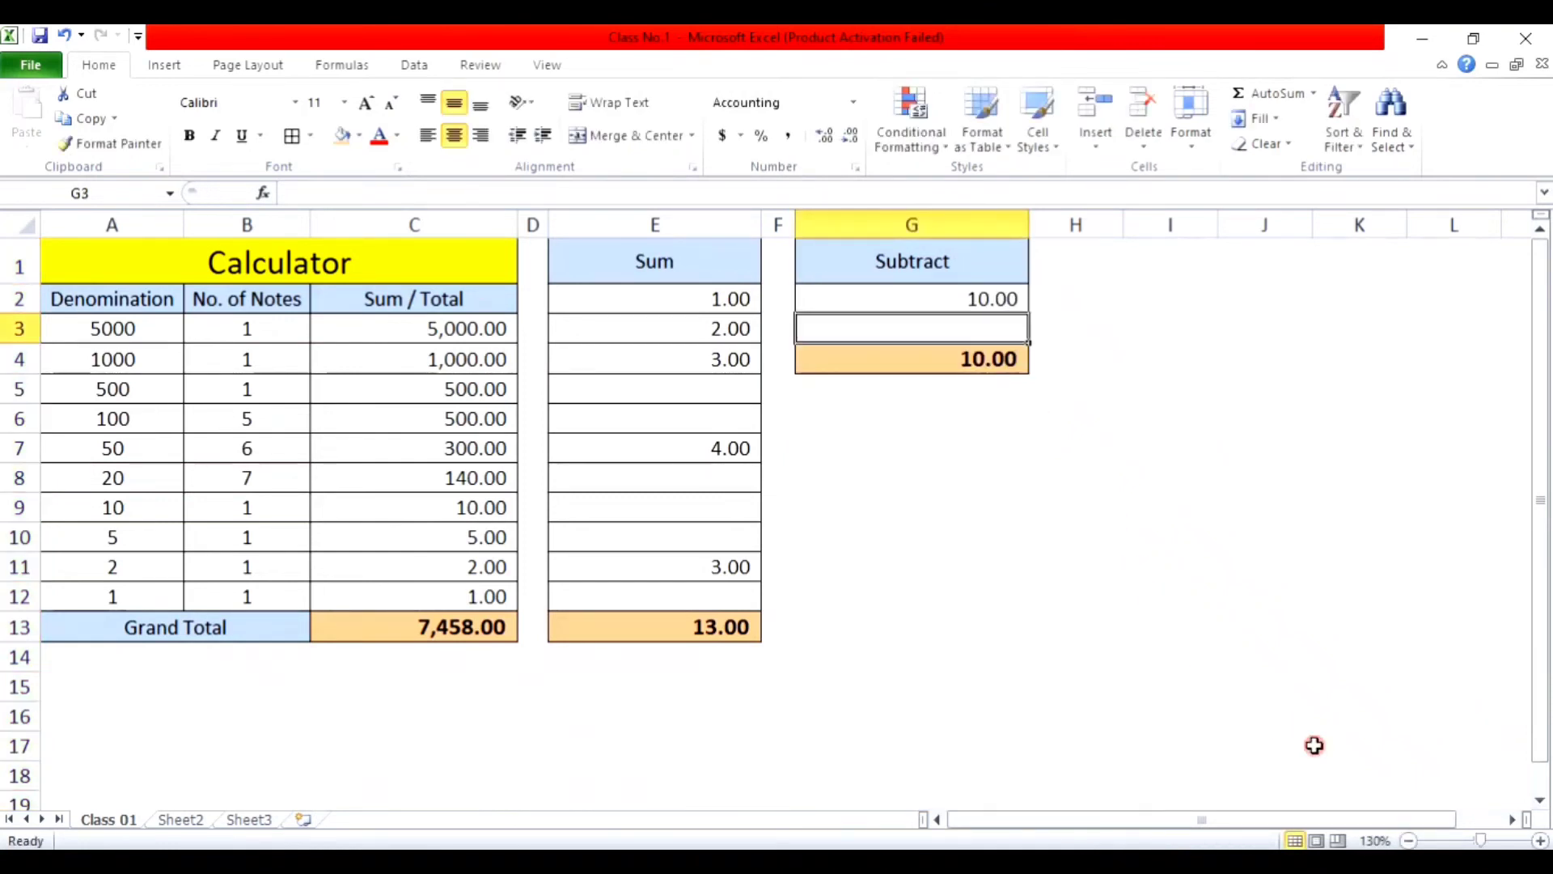
pyautogui.write('7')
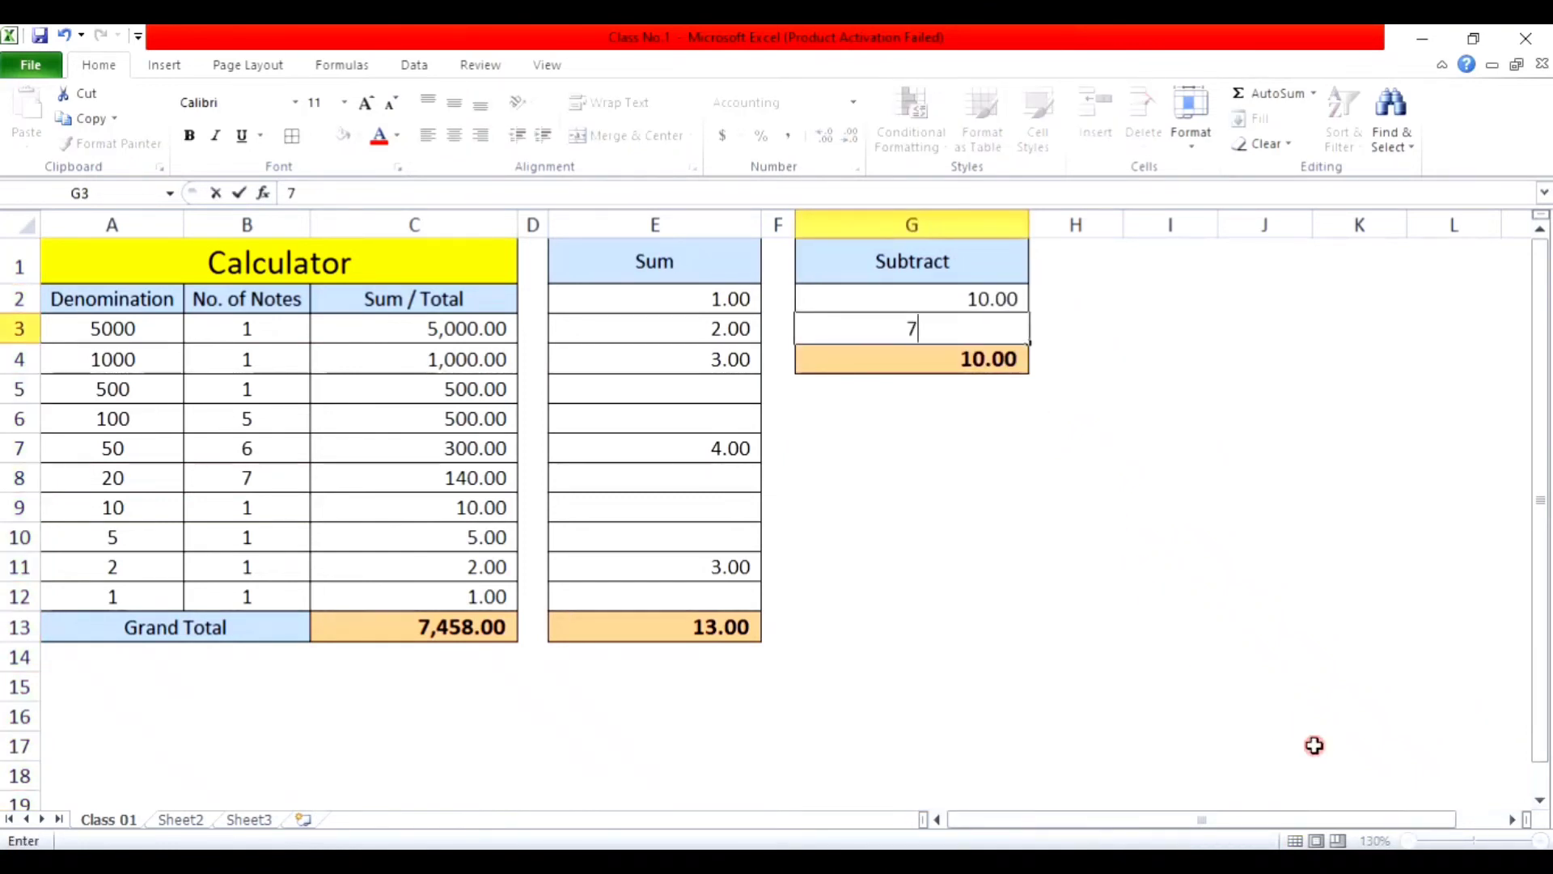
pyautogui.press('Return')
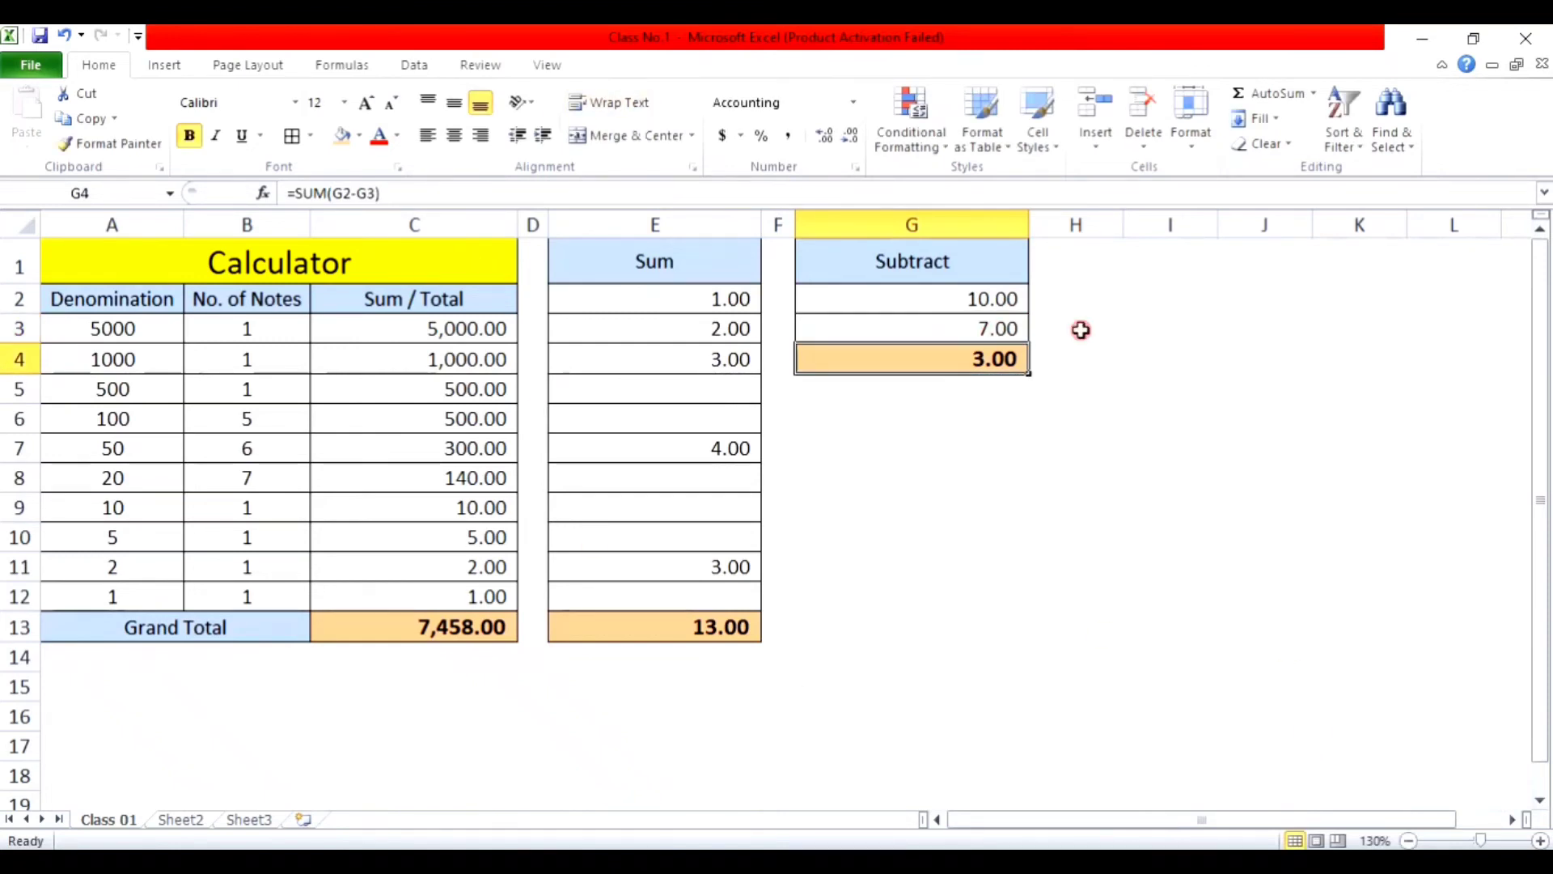
# Step: Change the test values to 15 in G2 and 5 in G3, giving 10.00 in G4
pyautogui.click(935, 301)
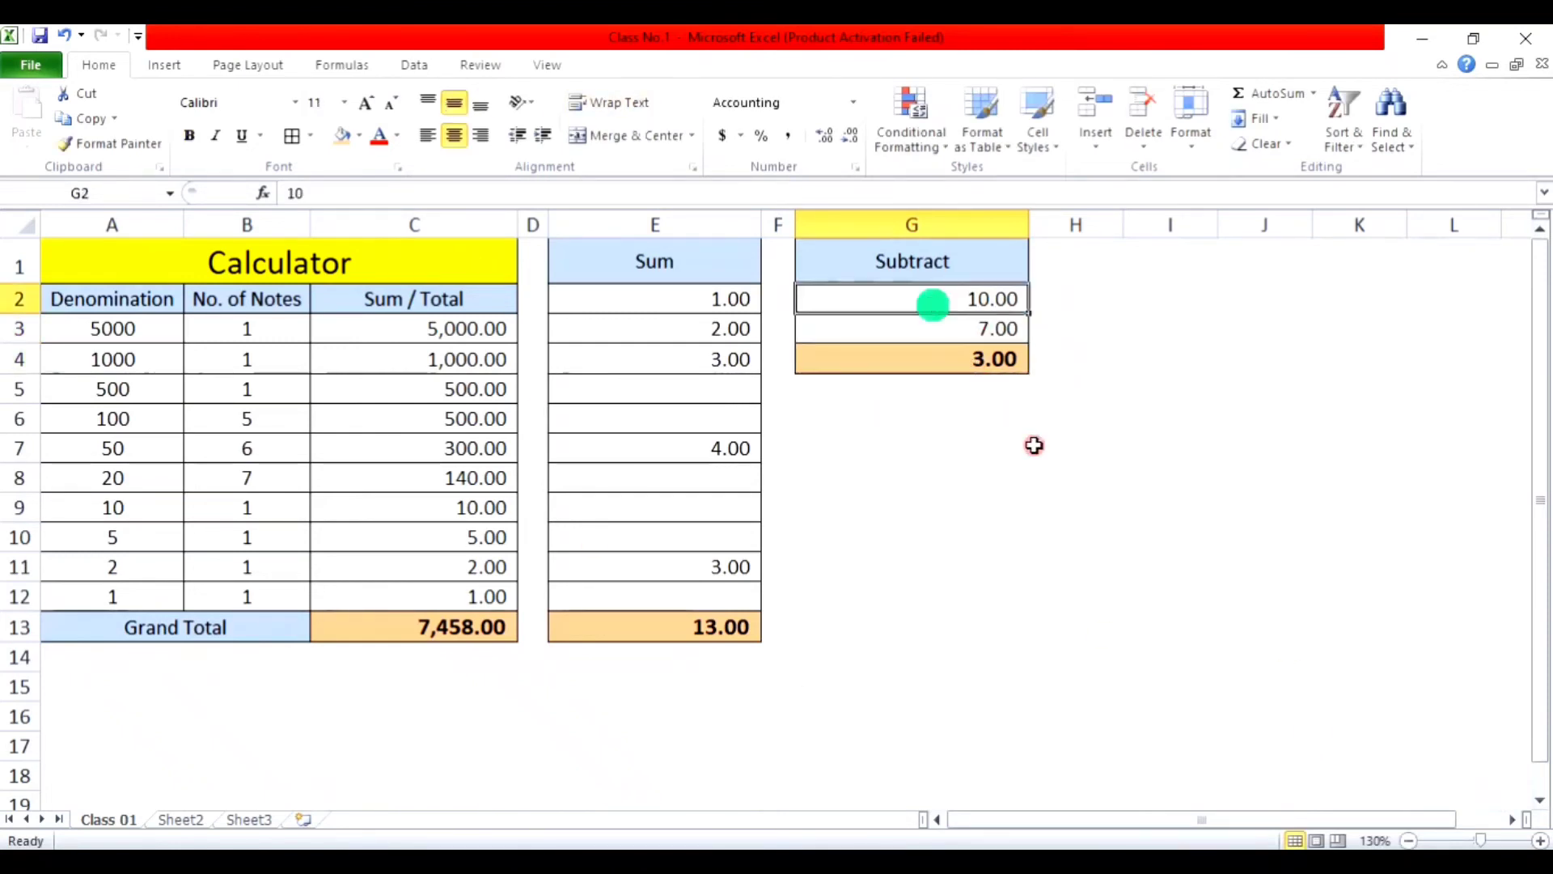
pyautogui.write('15')
pyautogui.press('Return')
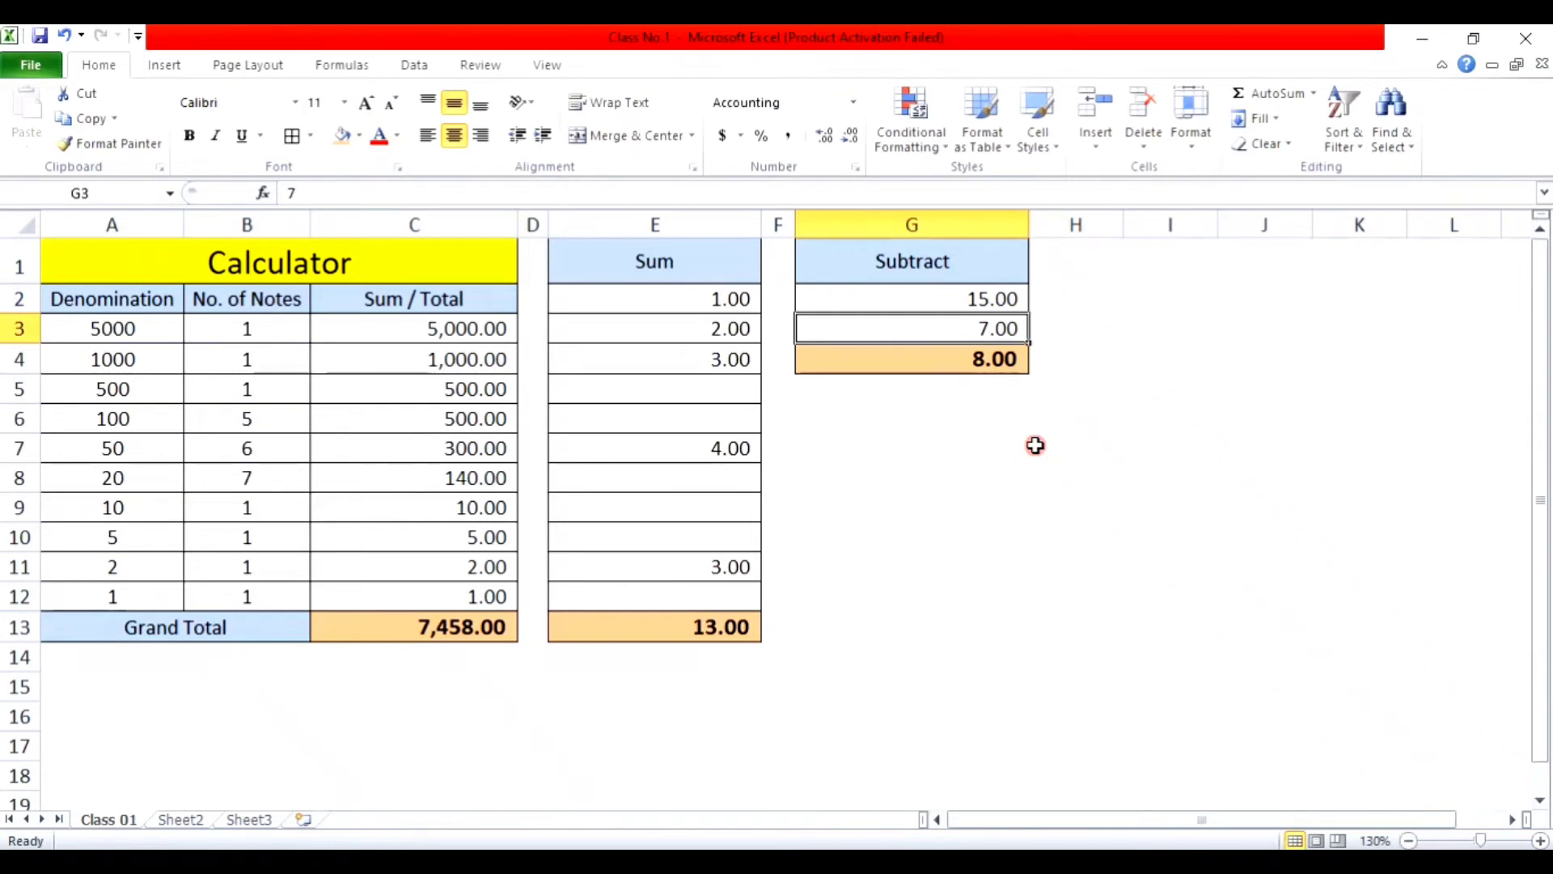
pyautogui.write('5')
pyautogui.press('Return')
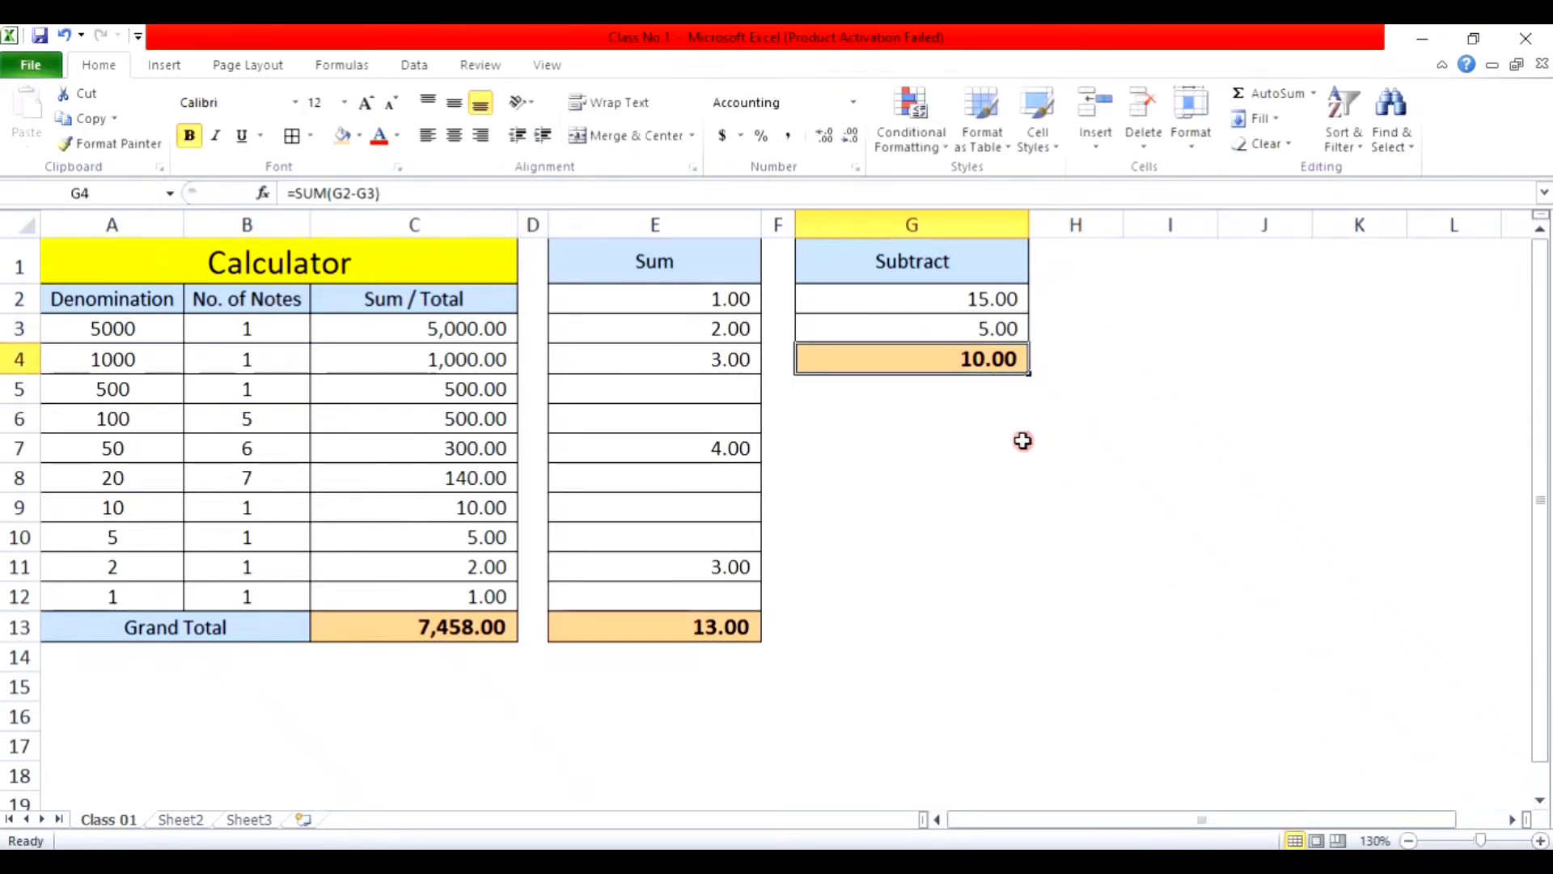
# Step: Clear the test values from G2:G3, E2:E12 and the note counts in B3:B12
pyautogui.moveTo(874, 299); pyautogui.dragTo(890, 323)
pyautogui.press('Delete')
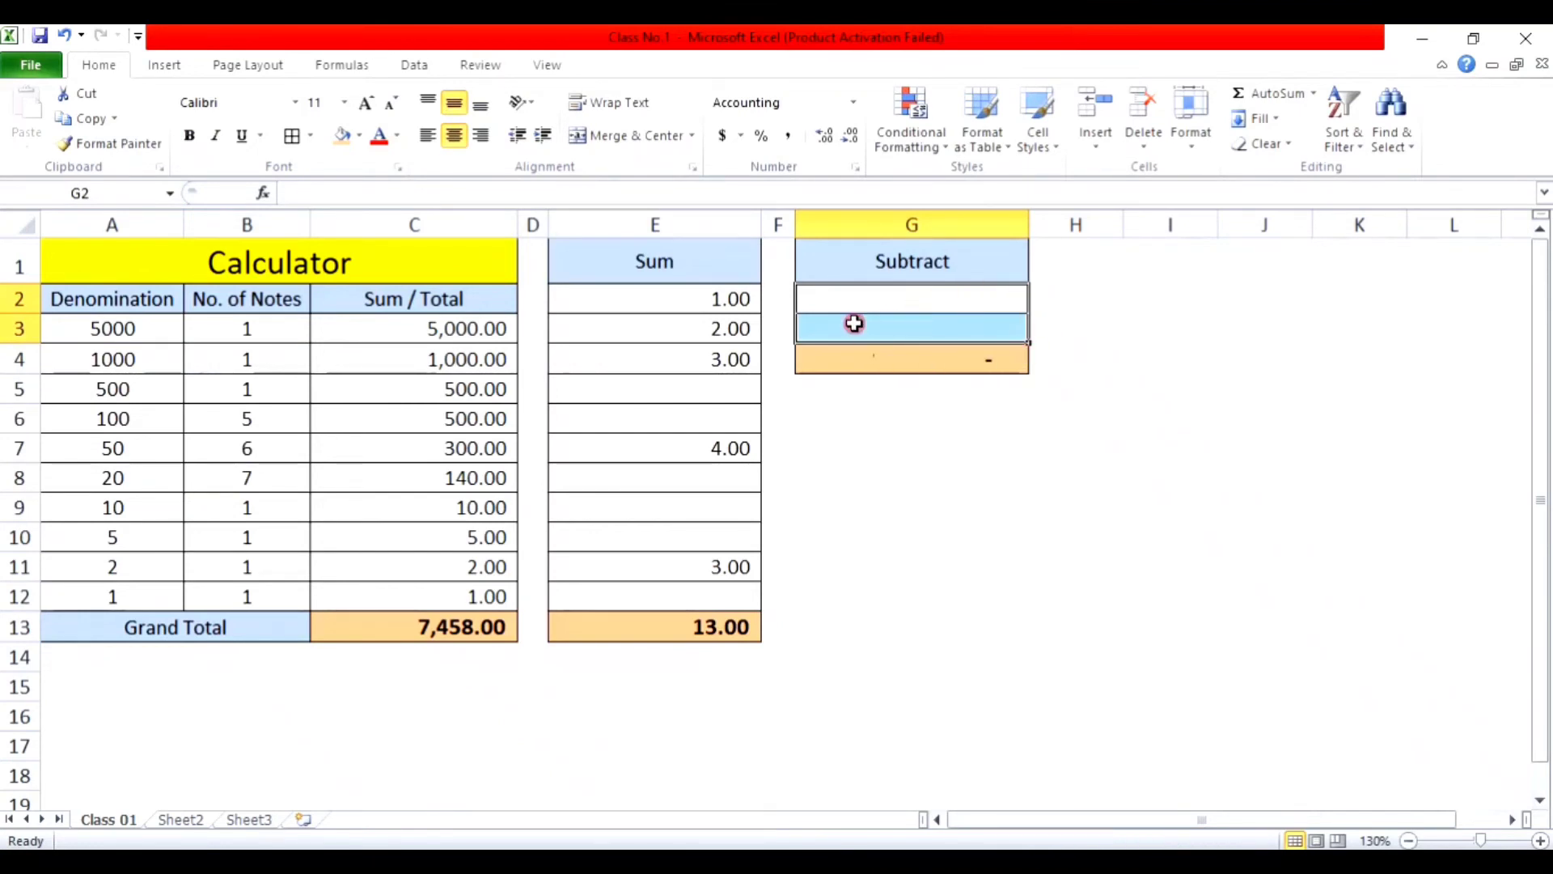
pyautogui.moveTo(690, 298); pyautogui.dragTo(720, 599)
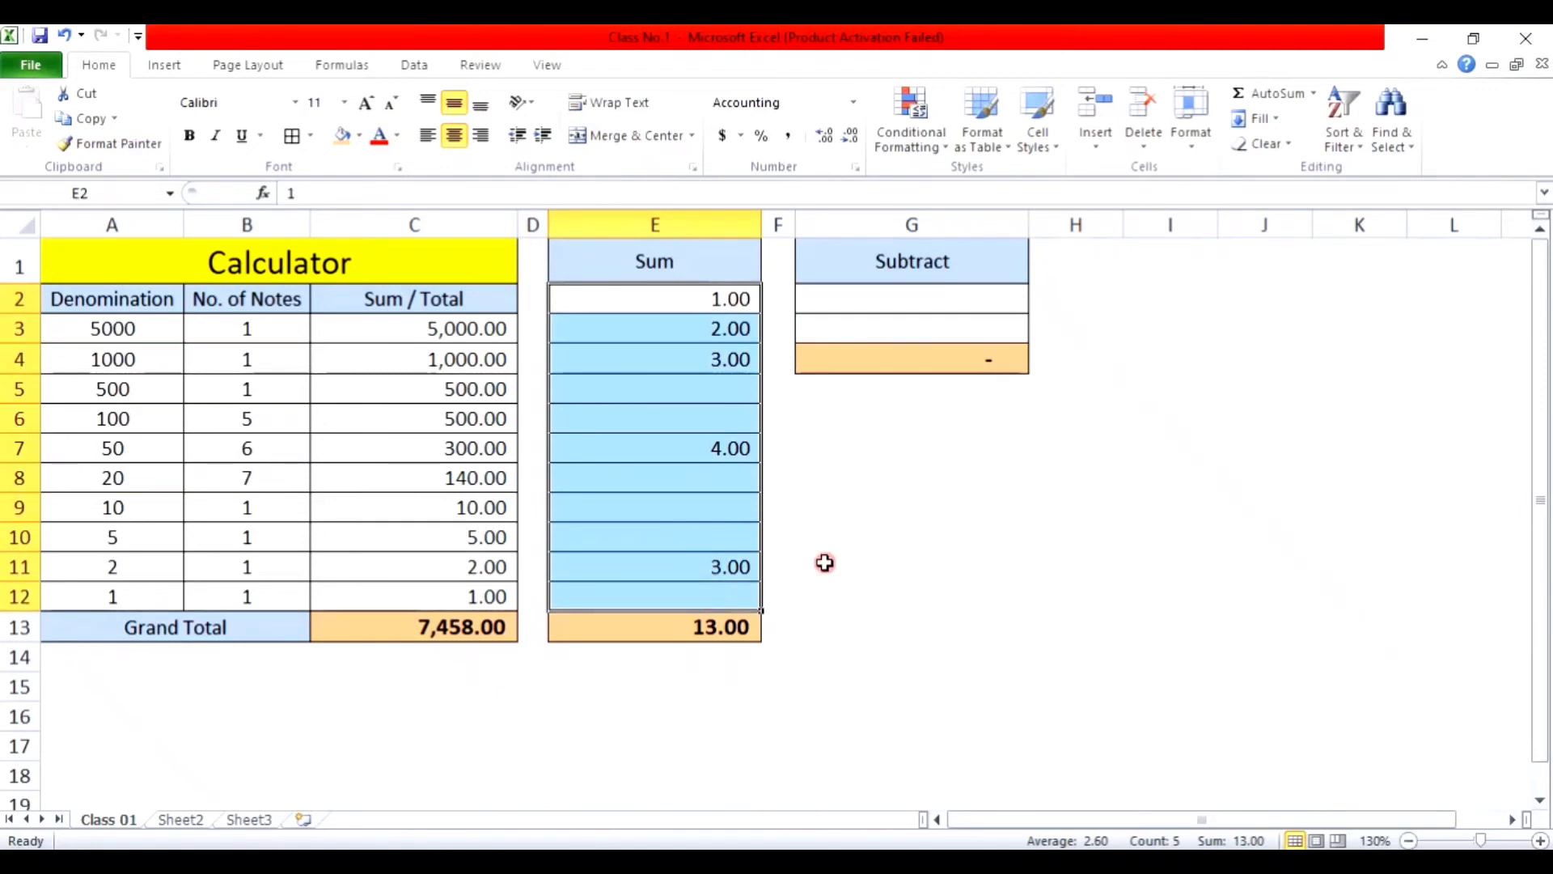
pyautogui.press('Delete')
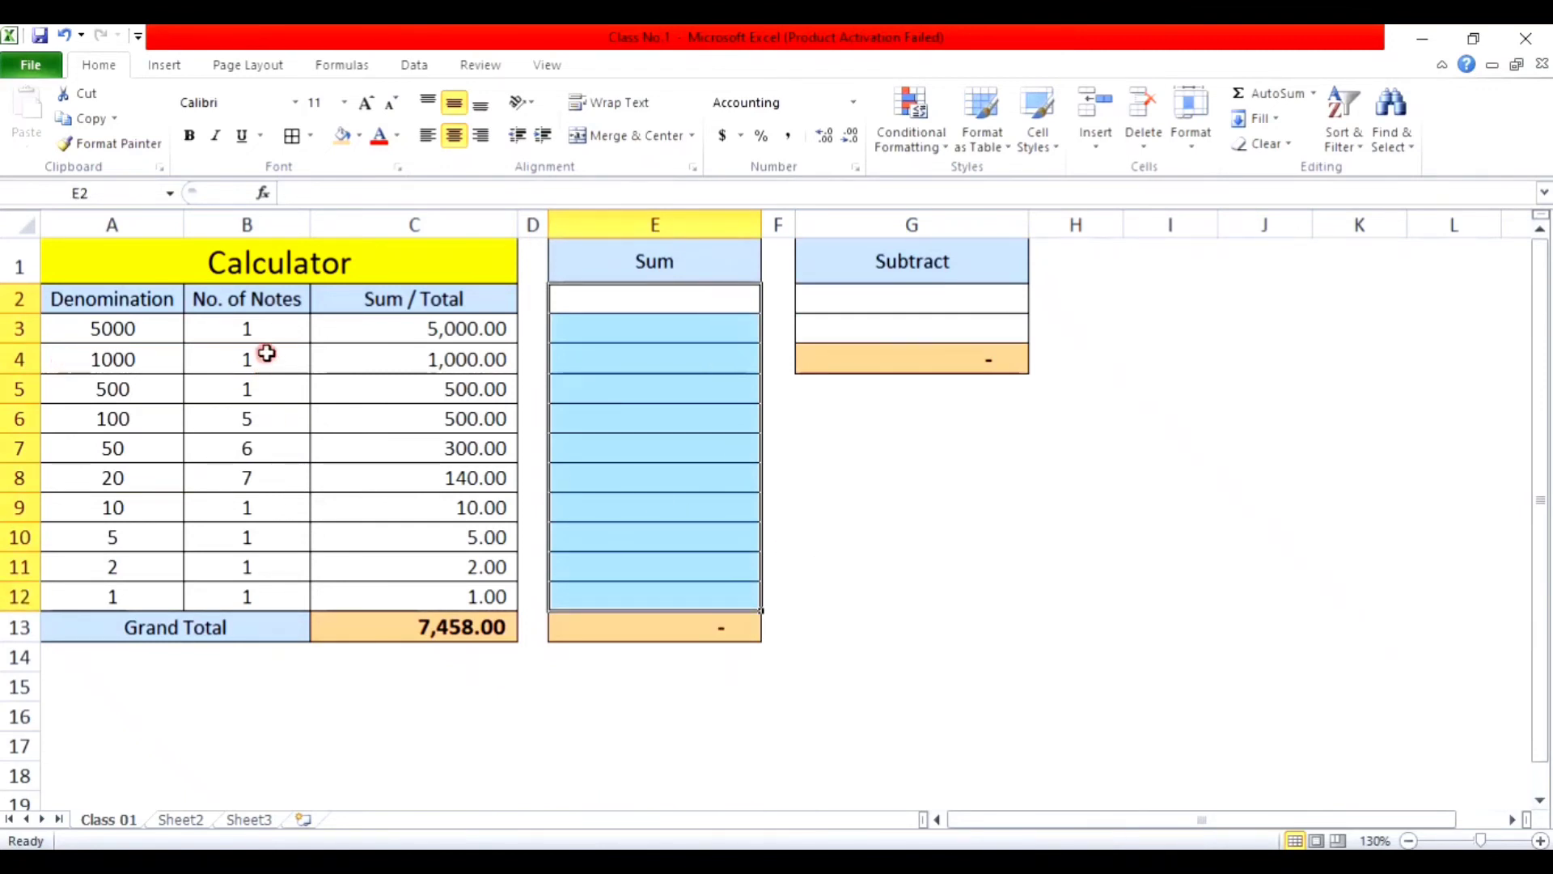
pyautogui.moveTo(260, 327); pyautogui.dragTo(267, 582)
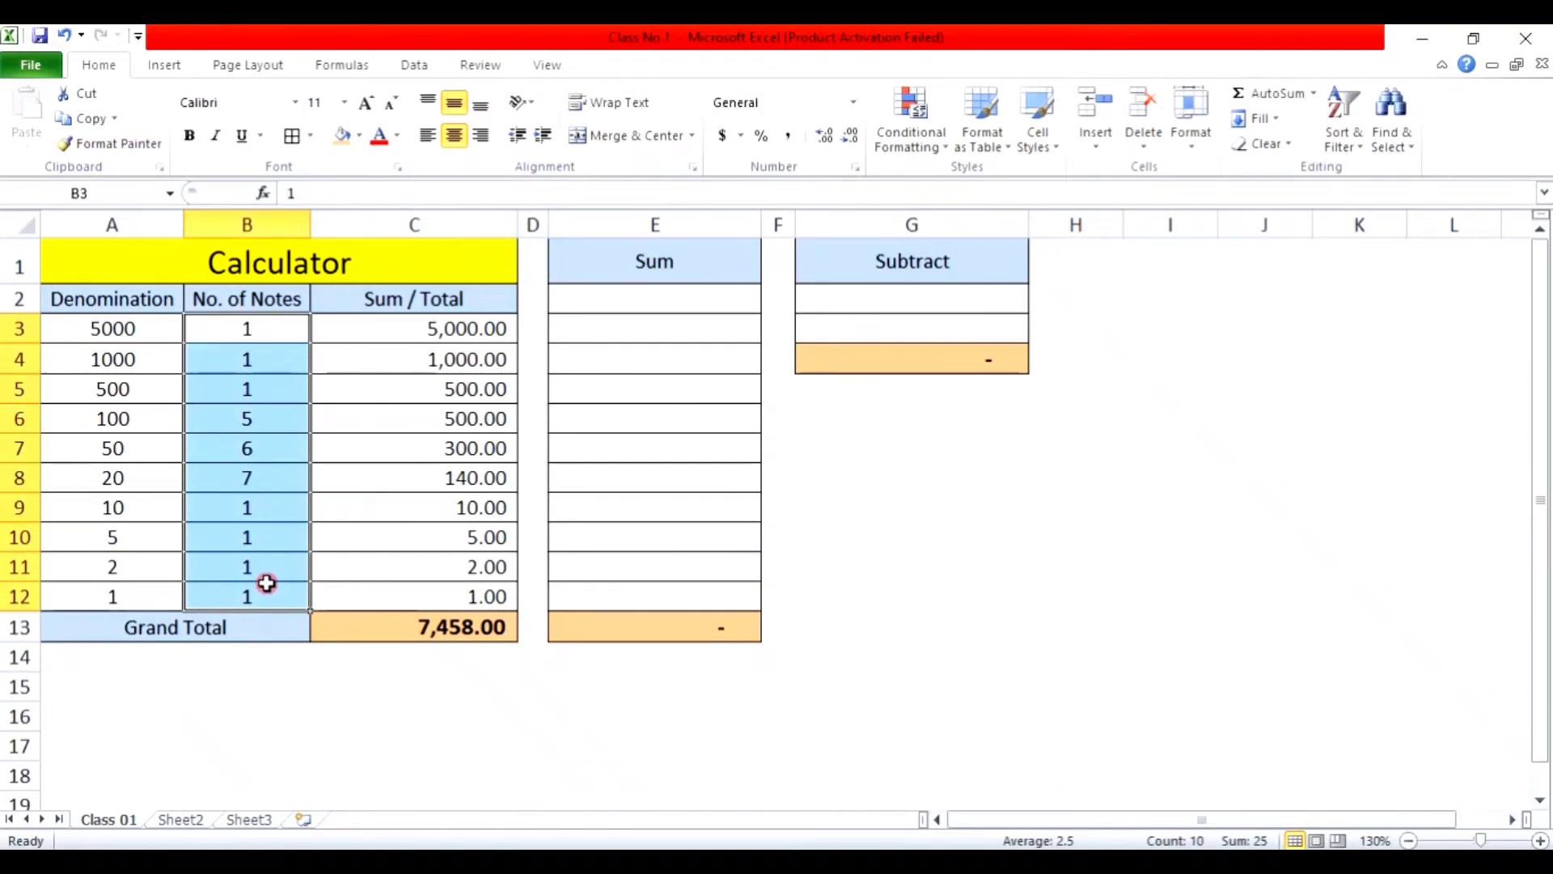
pyautogui.press('Delete')
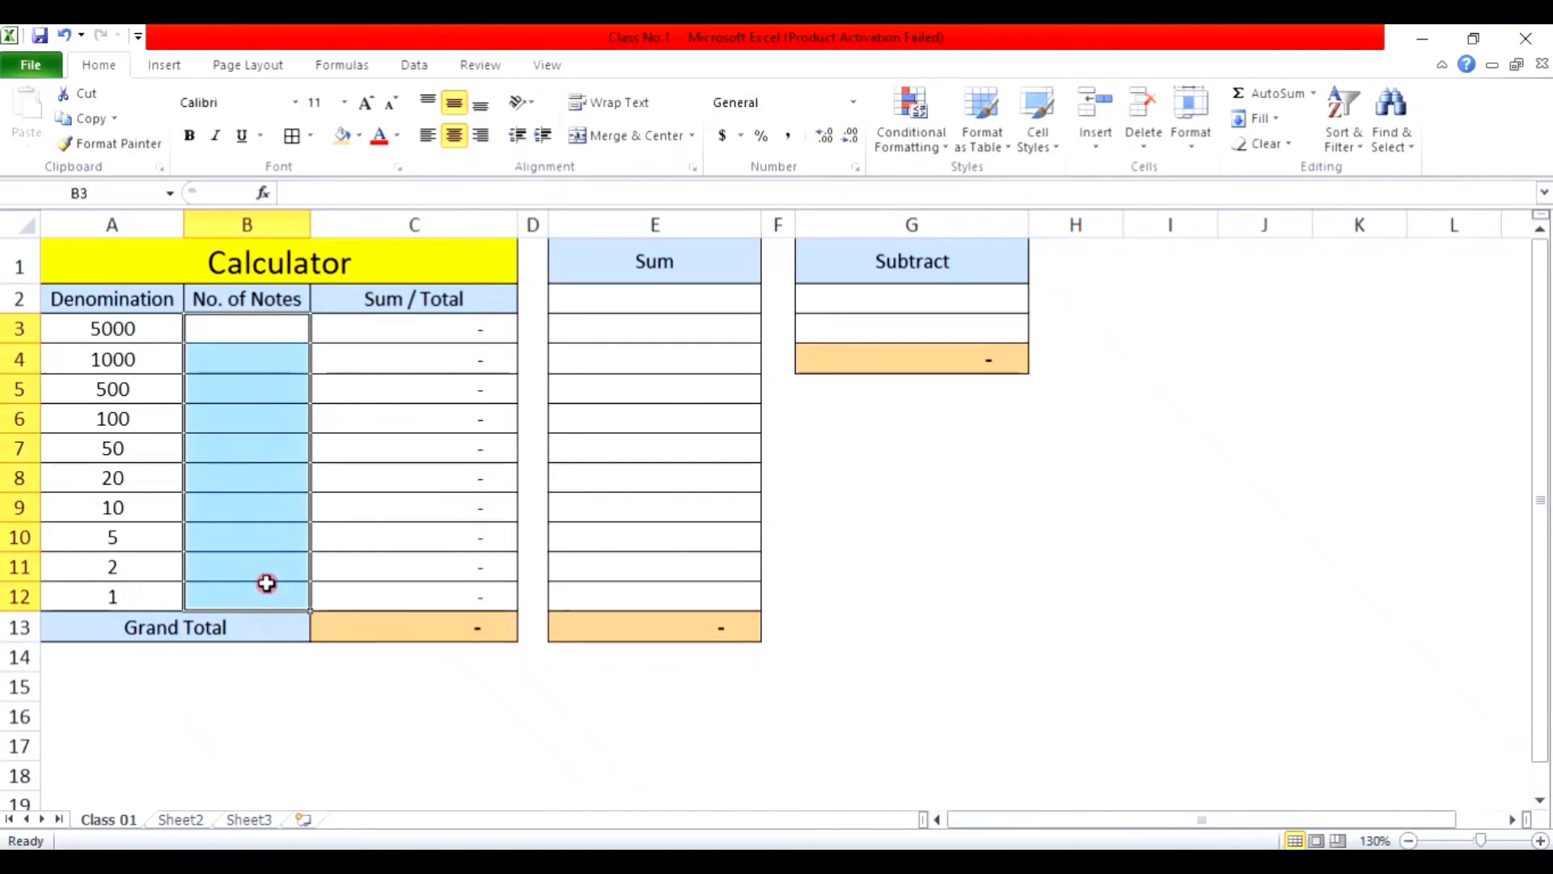
# Step: Enter 10 as the count of 50 notes in B7, making the Grand Total 500.00
pyautogui.click(242, 447)
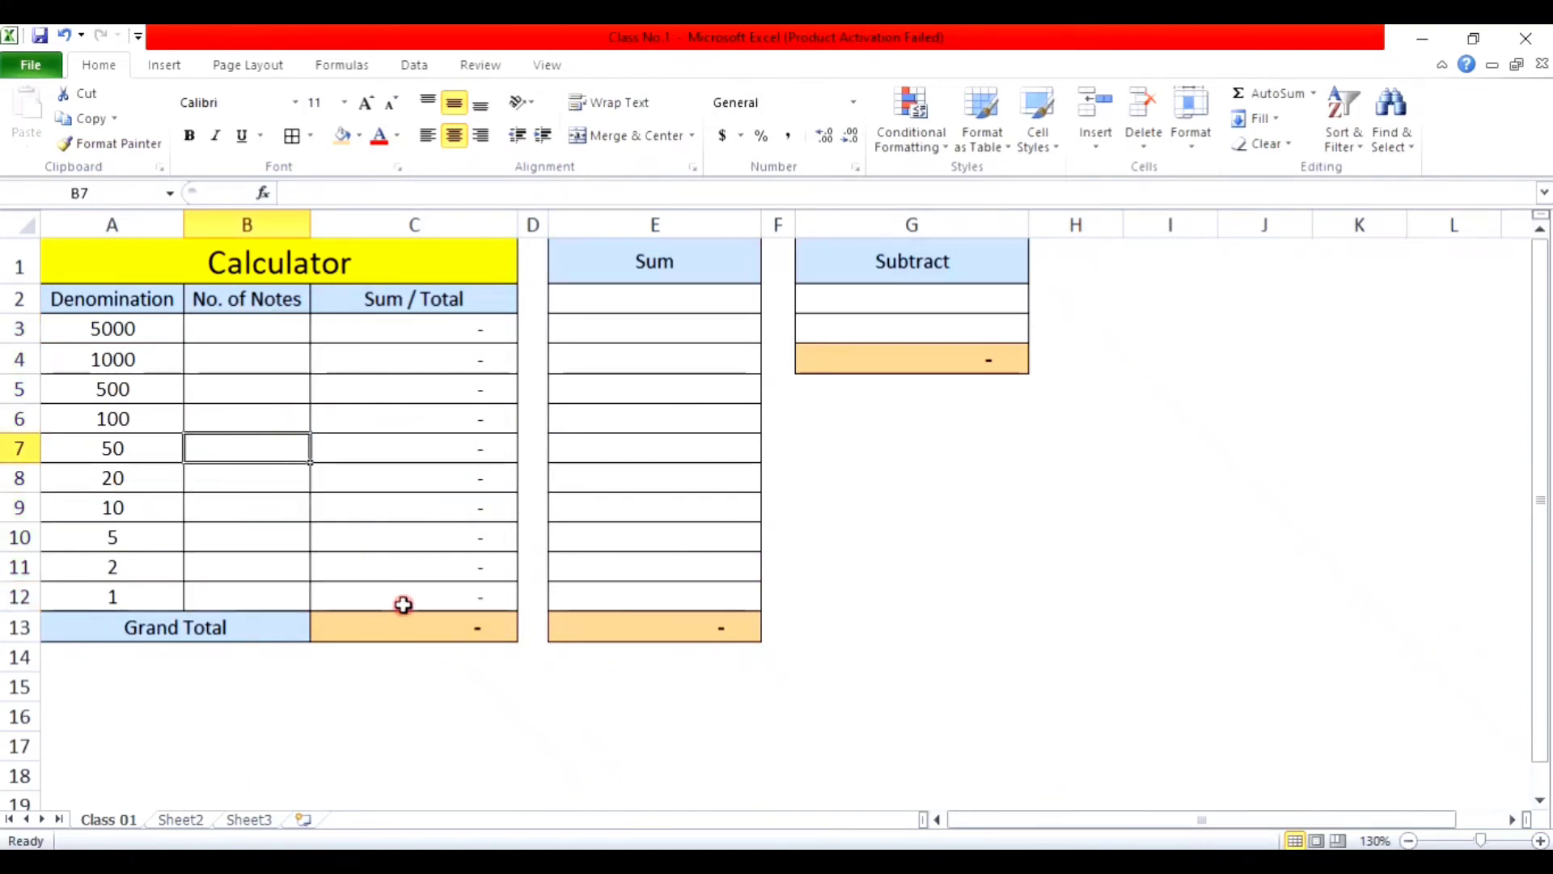
pyautogui.write('10')
pyautogui.press('Return')
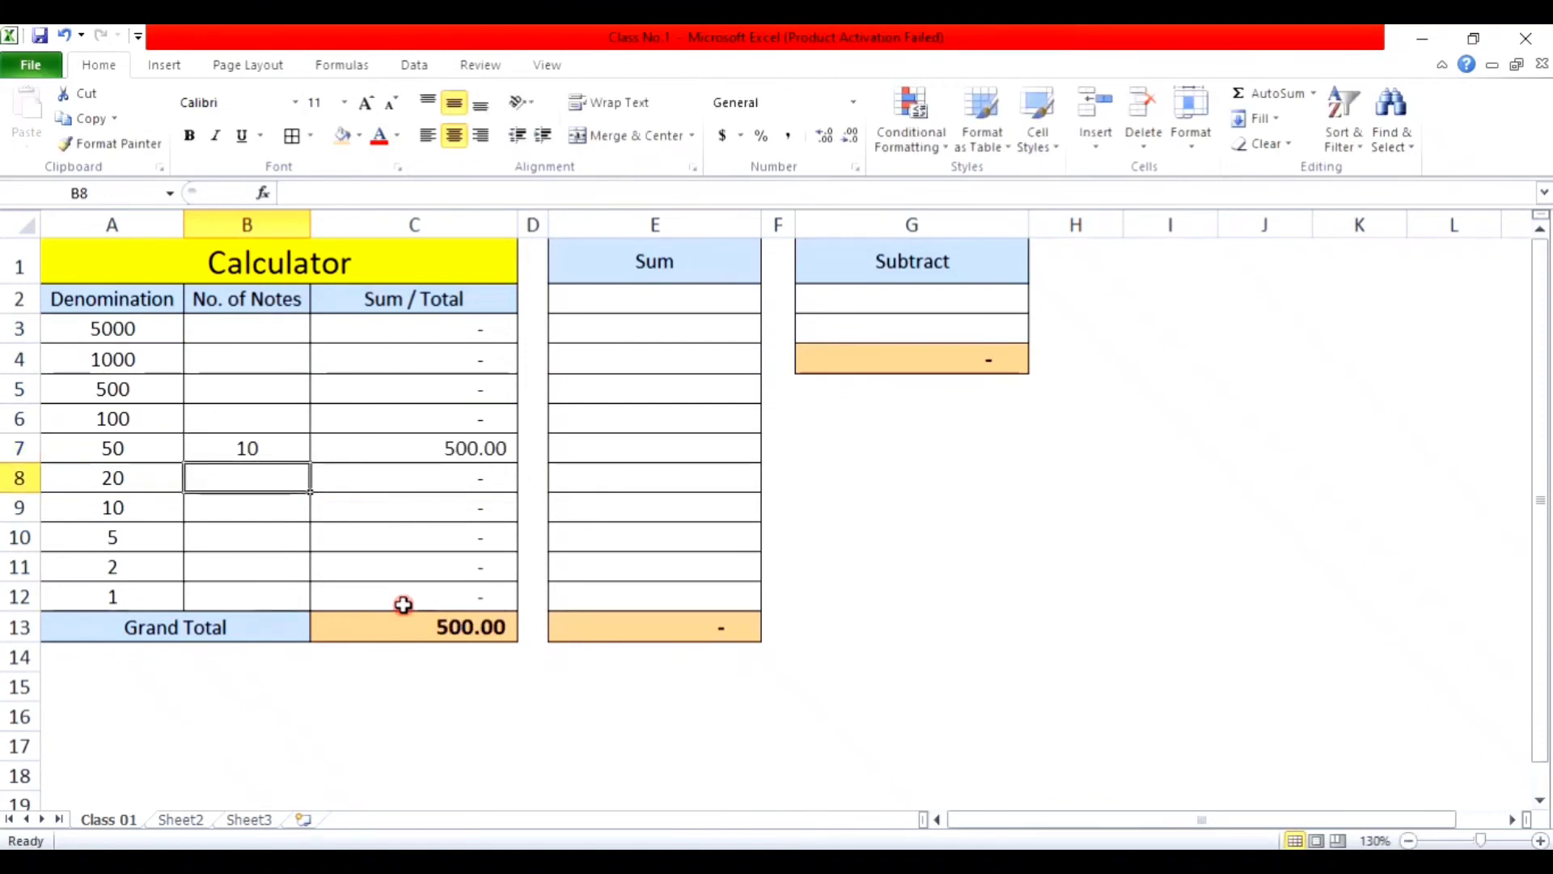
# Step: Enter 6, 2 and 4 into E4:E6, then select E2:E12
pyautogui.click(679, 362)
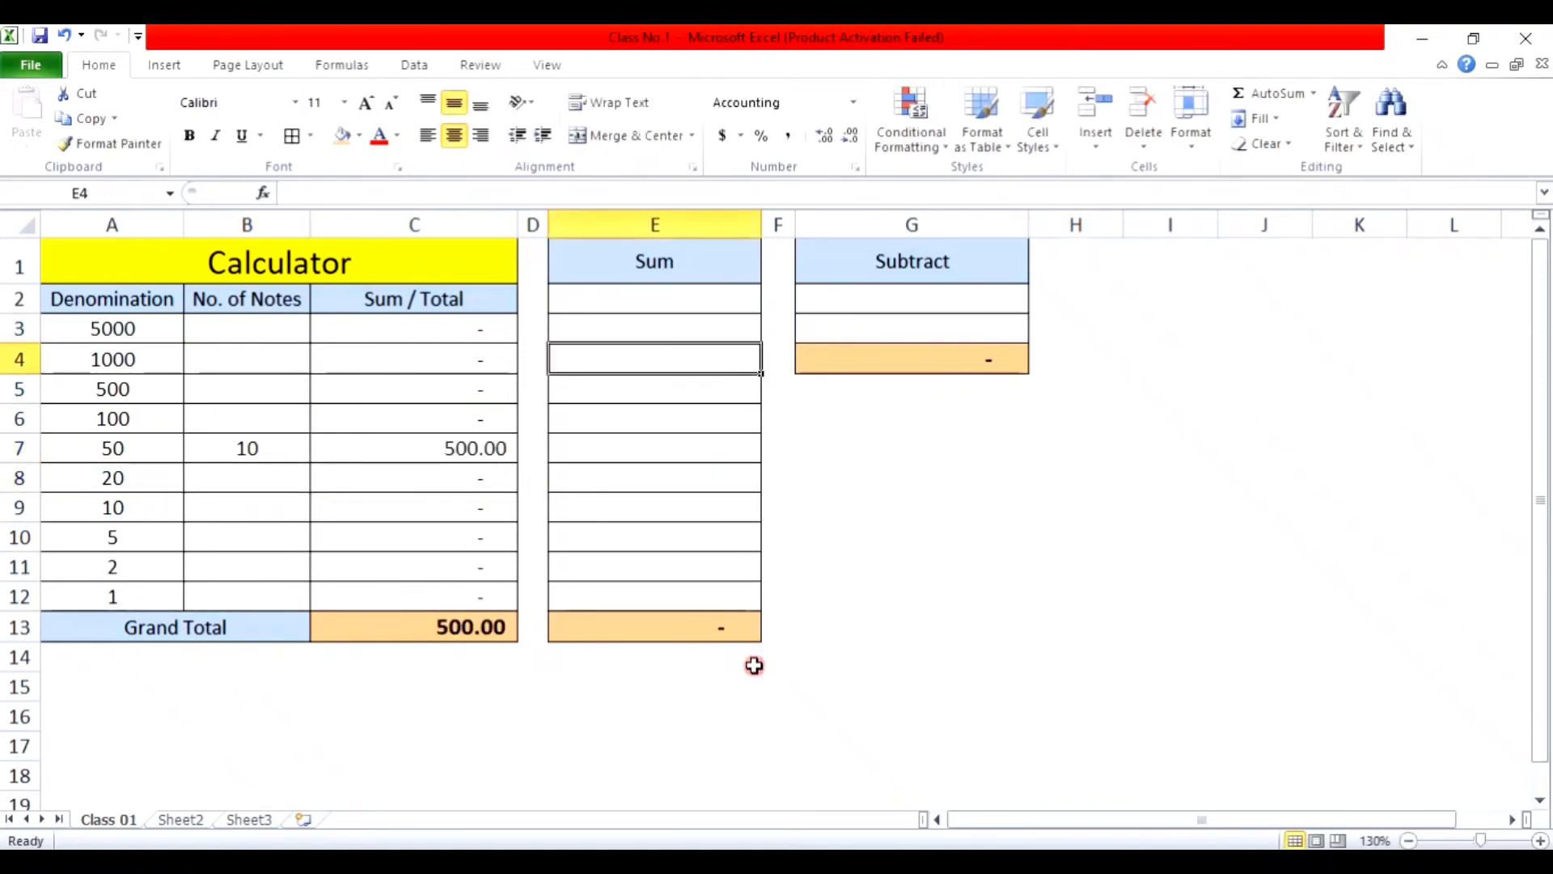
pyautogui.write('6')
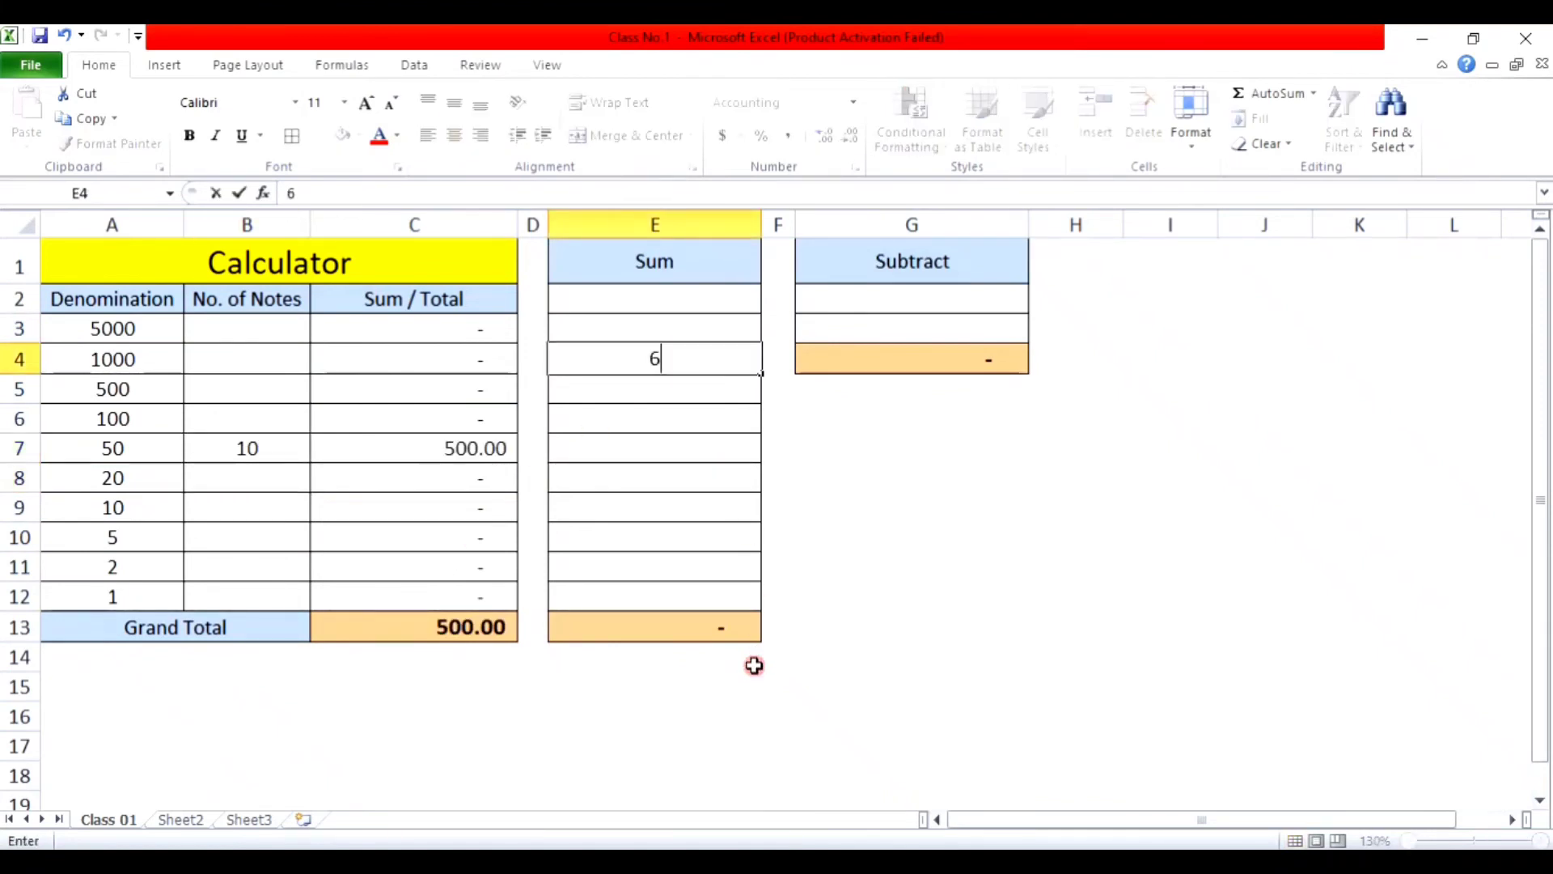
pyautogui.press('Return')
pyautogui.write('2')
pyautogui.press('Return')
pyautogui.write('4')
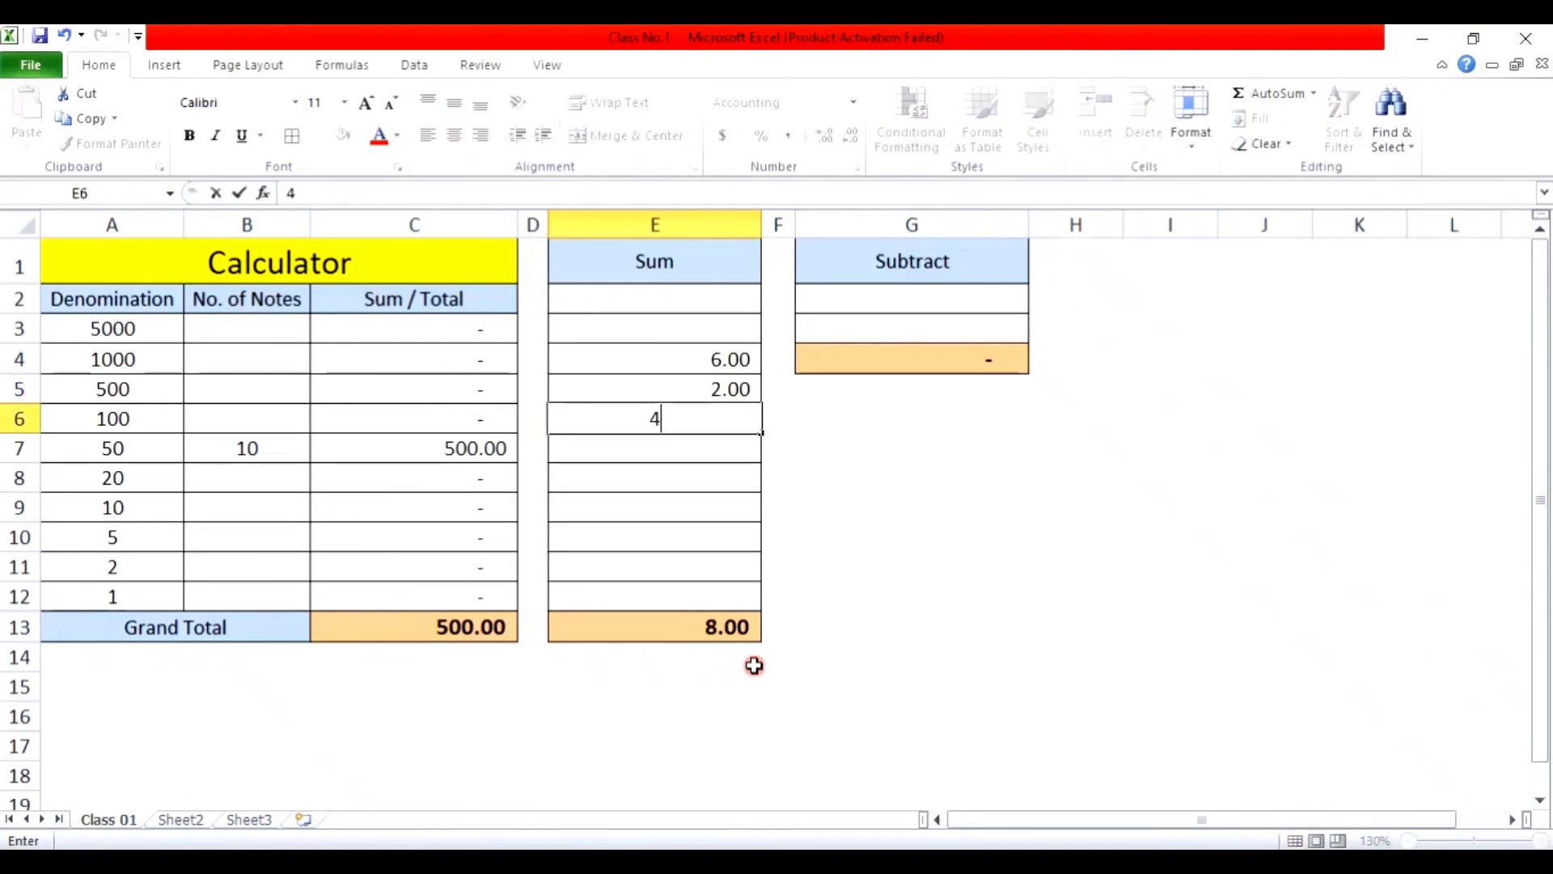
pyautogui.press('Return')
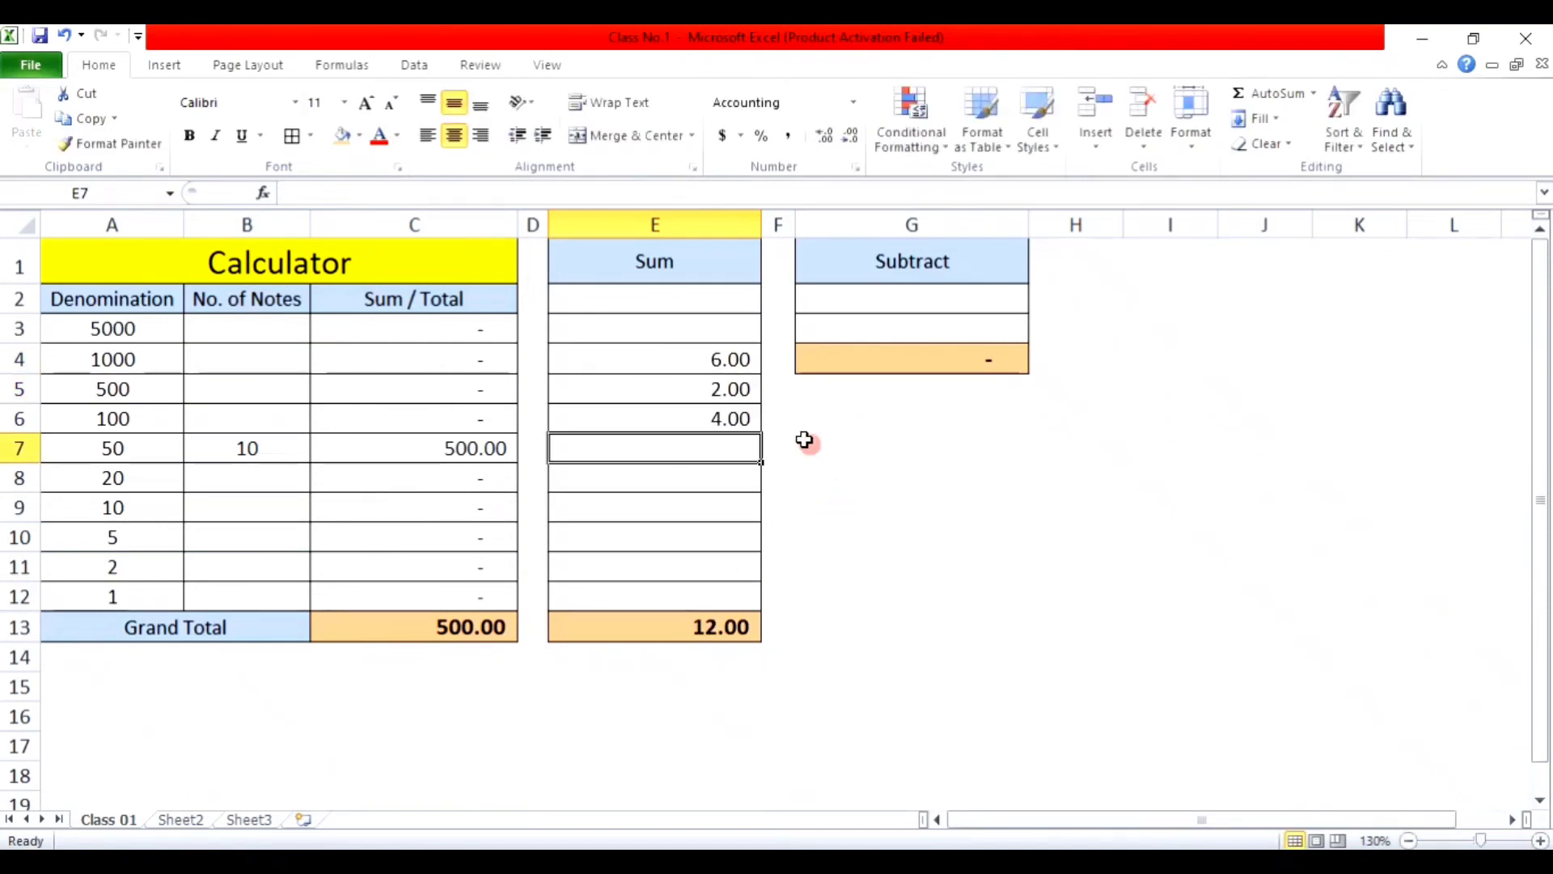
pyautogui.moveTo(670, 299); pyautogui.dragTo(698, 581)
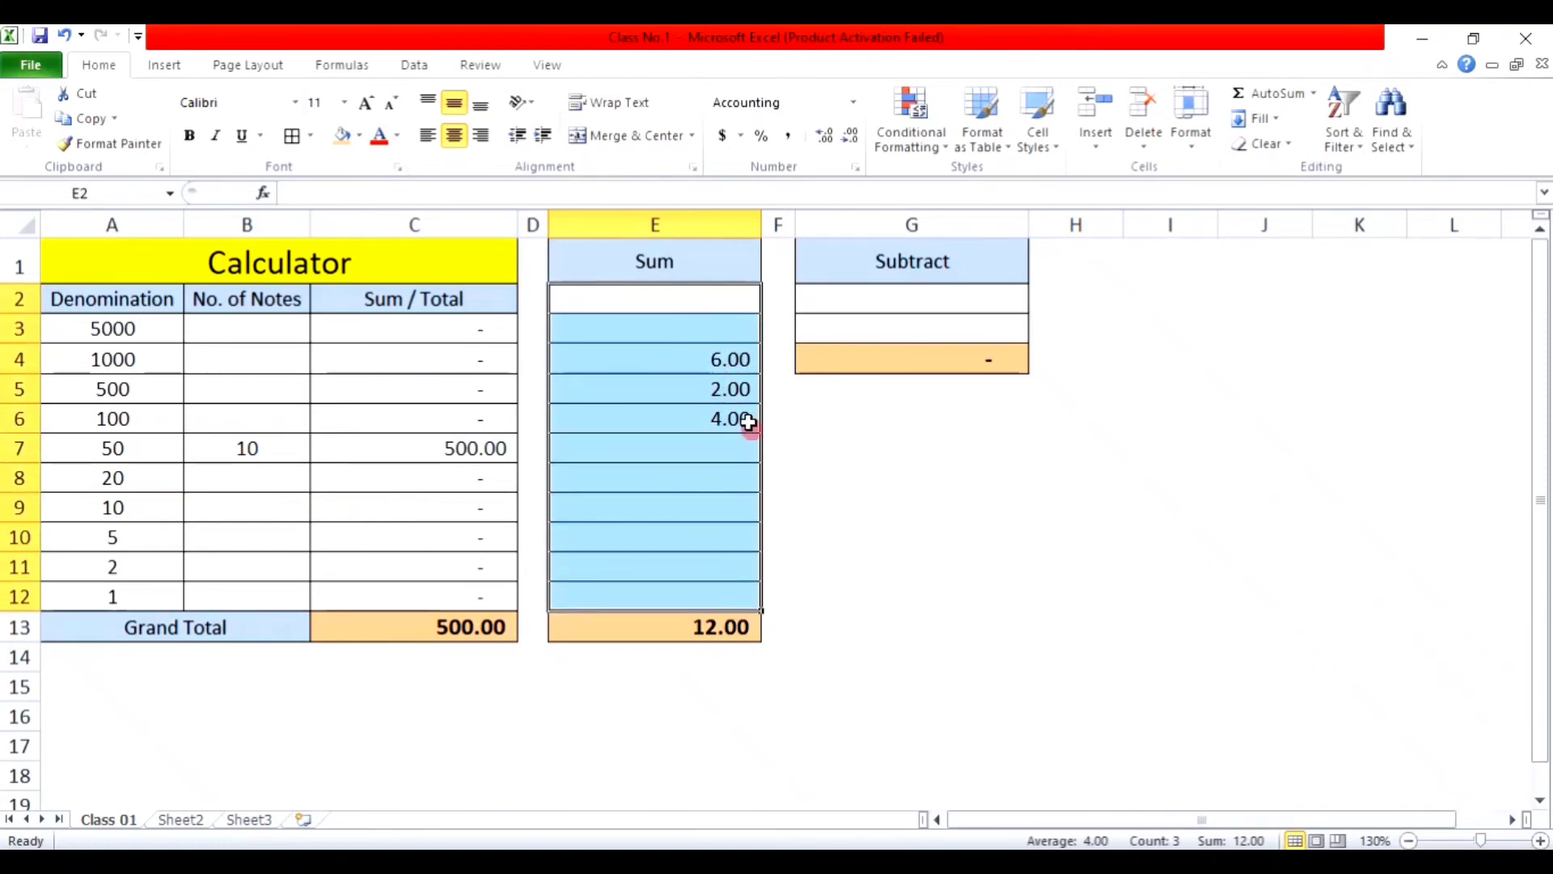
# Step: Adjust the Sum values' decimal places, removing the decimals, and centre them in their cells
pyautogui.click(825, 139)
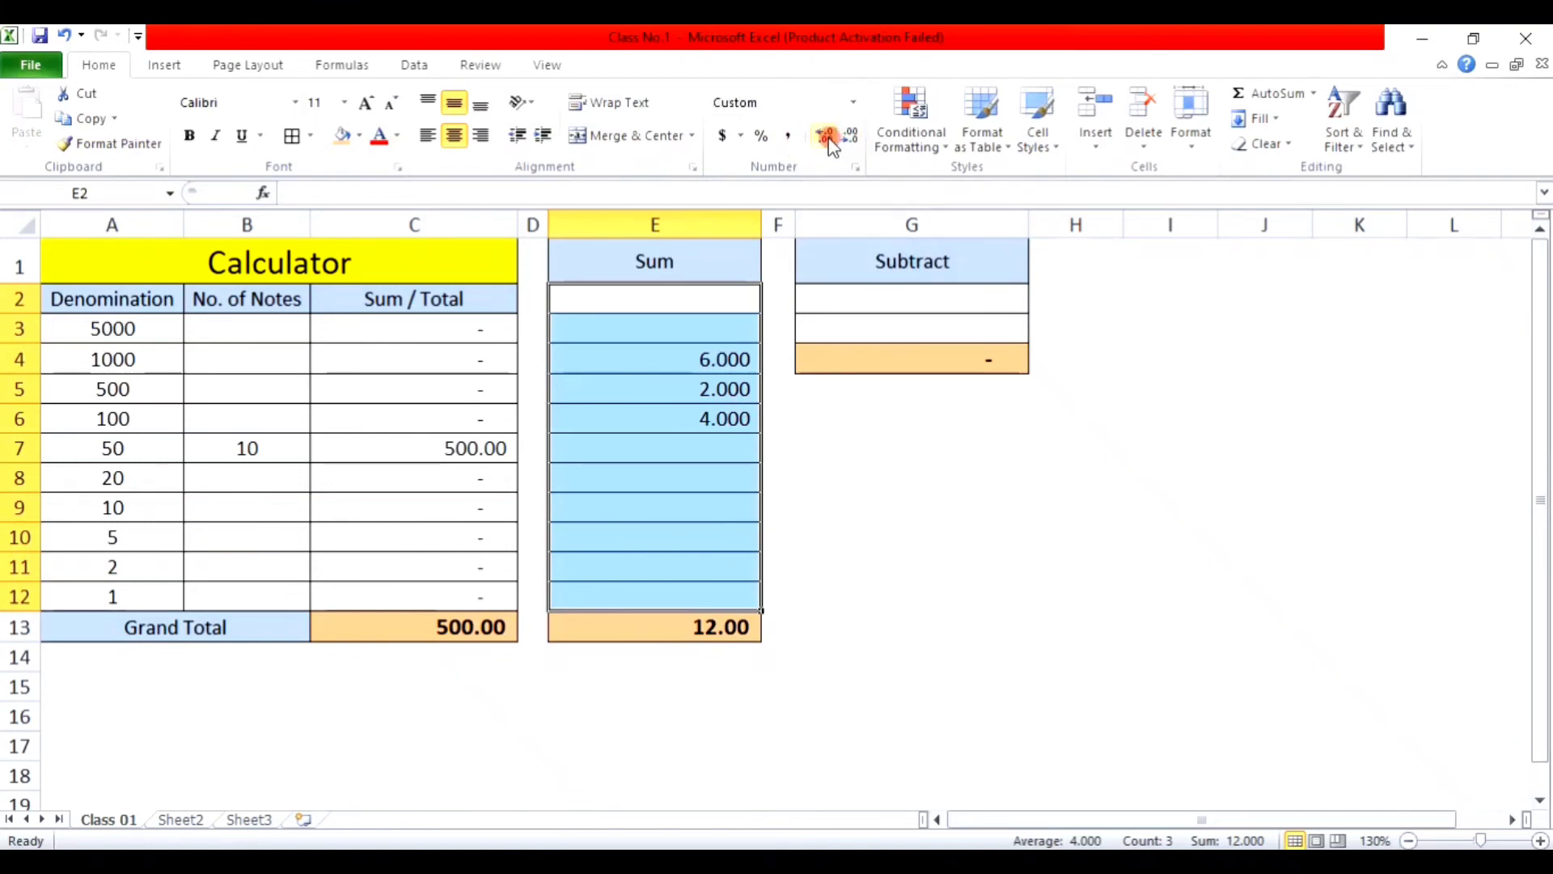
pyautogui.click(829, 139)
pyautogui.click(849, 139)
pyautogui.click(849, 139)
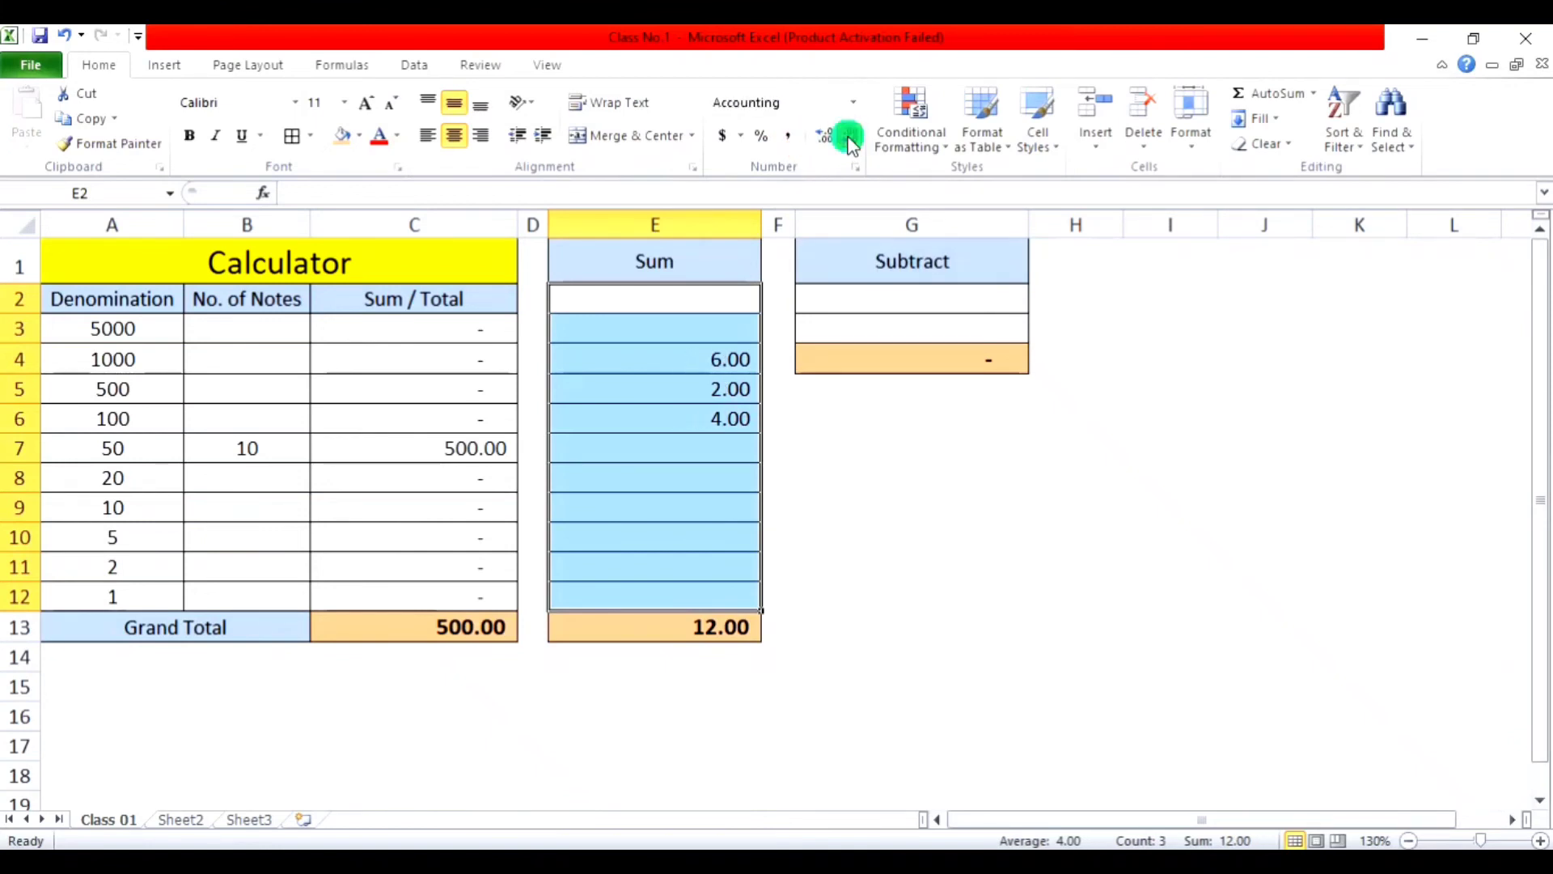
pyautogui.click(850, 138)
pyautogui.click(850, 137)
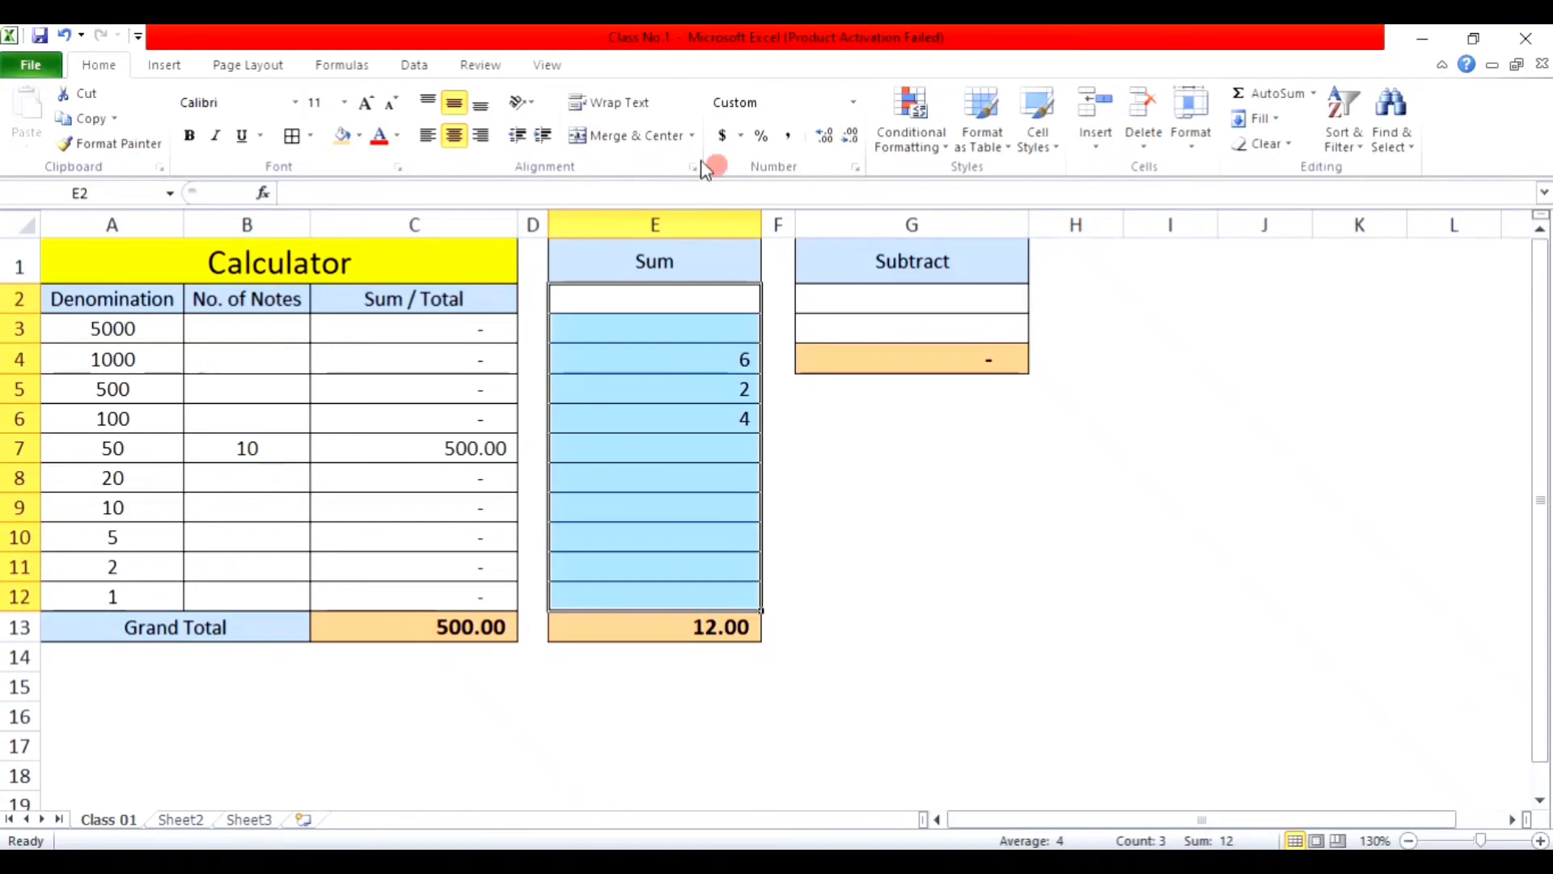
pyautogui.click(456, 137)
# Step: Give the Sum cells E2:E12 the custom number format code 0 for whole numbers
pyautogui.click(699, 307)
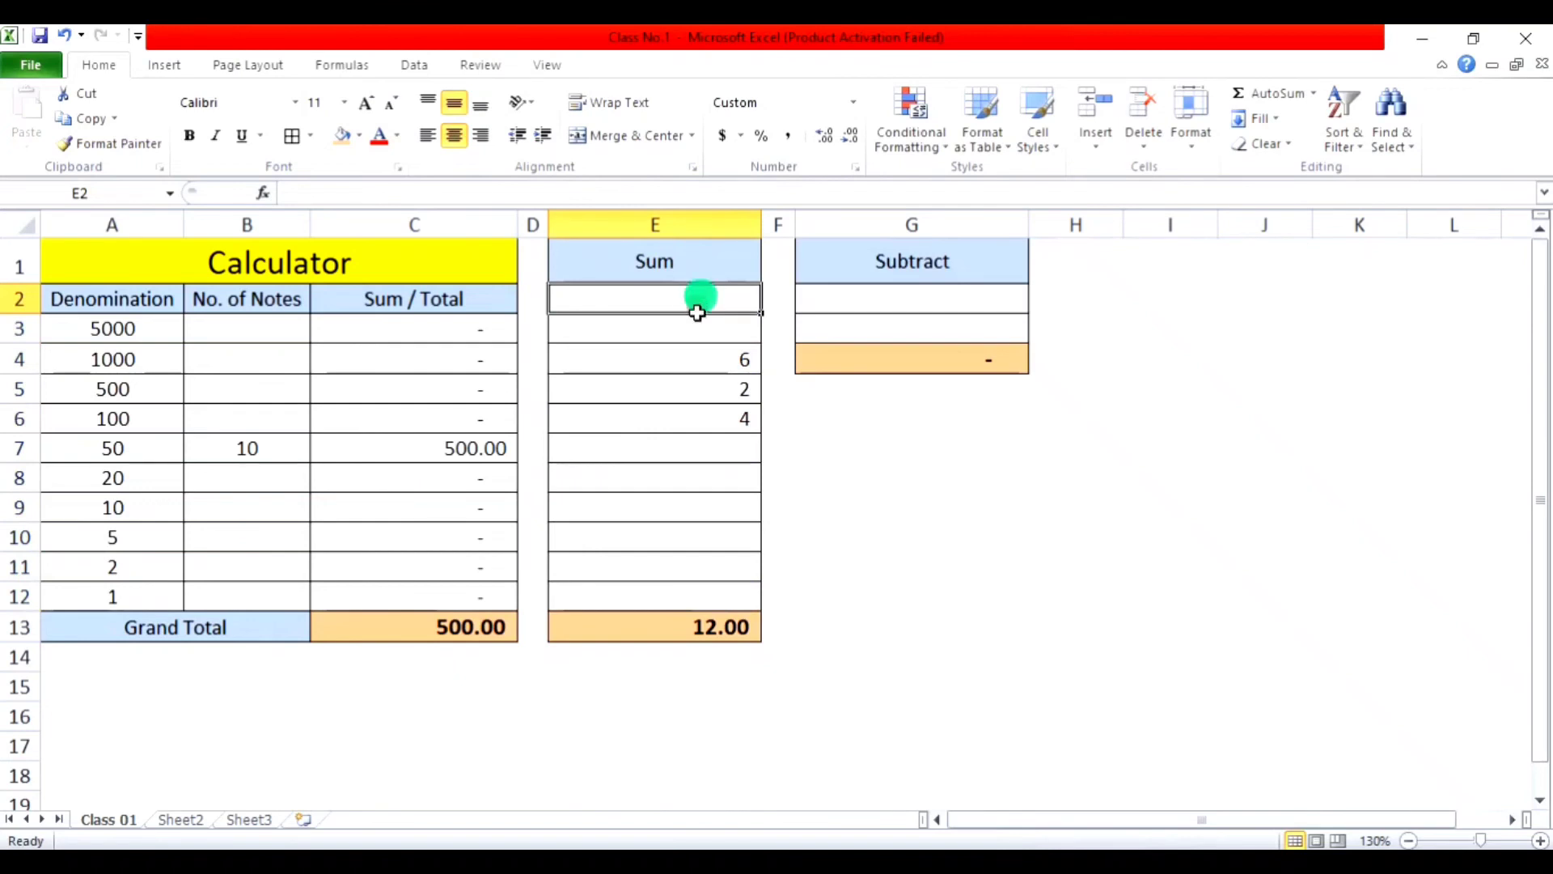
pyautogui.moveTo(698, 313); pyautogui.dragTo(690, 590)
pyautogui.rightClick(670, 324)
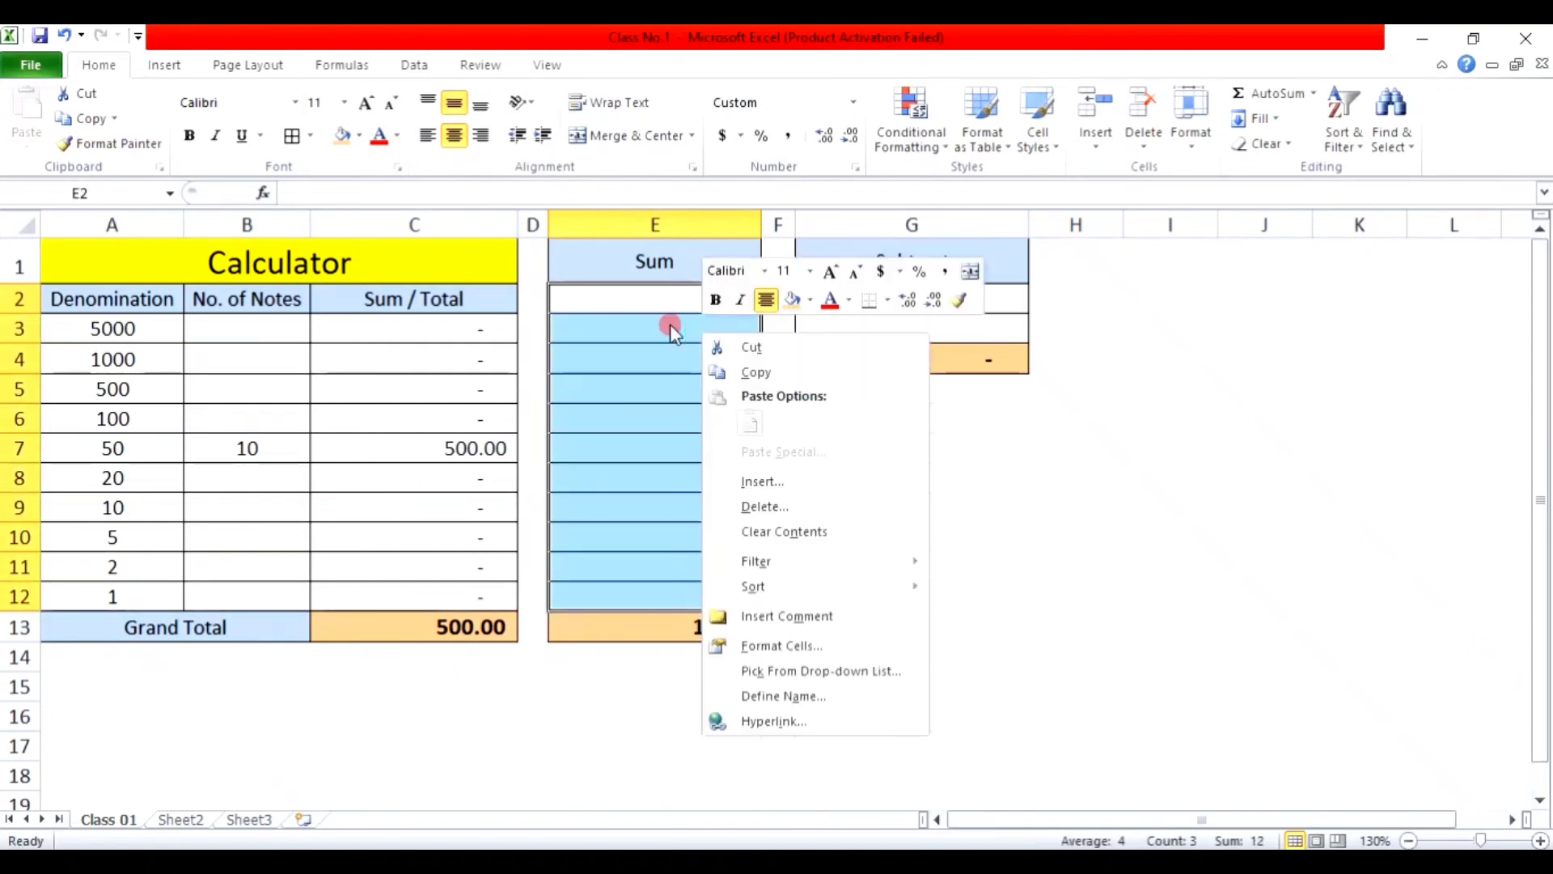
pyautogui.click(787, 641)
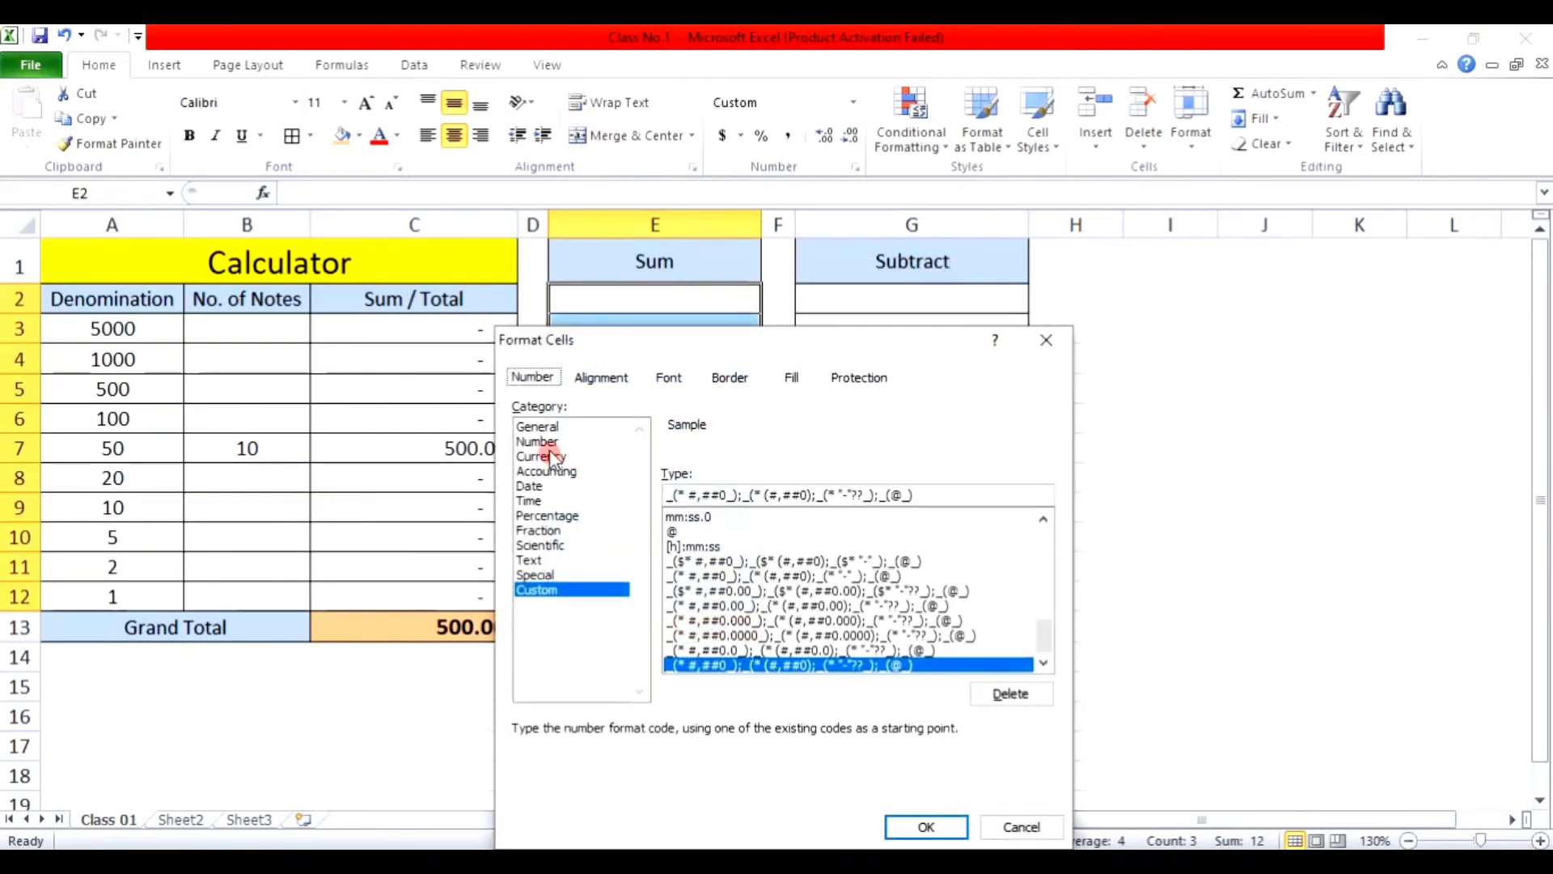
pyautogui.click(543, 441)
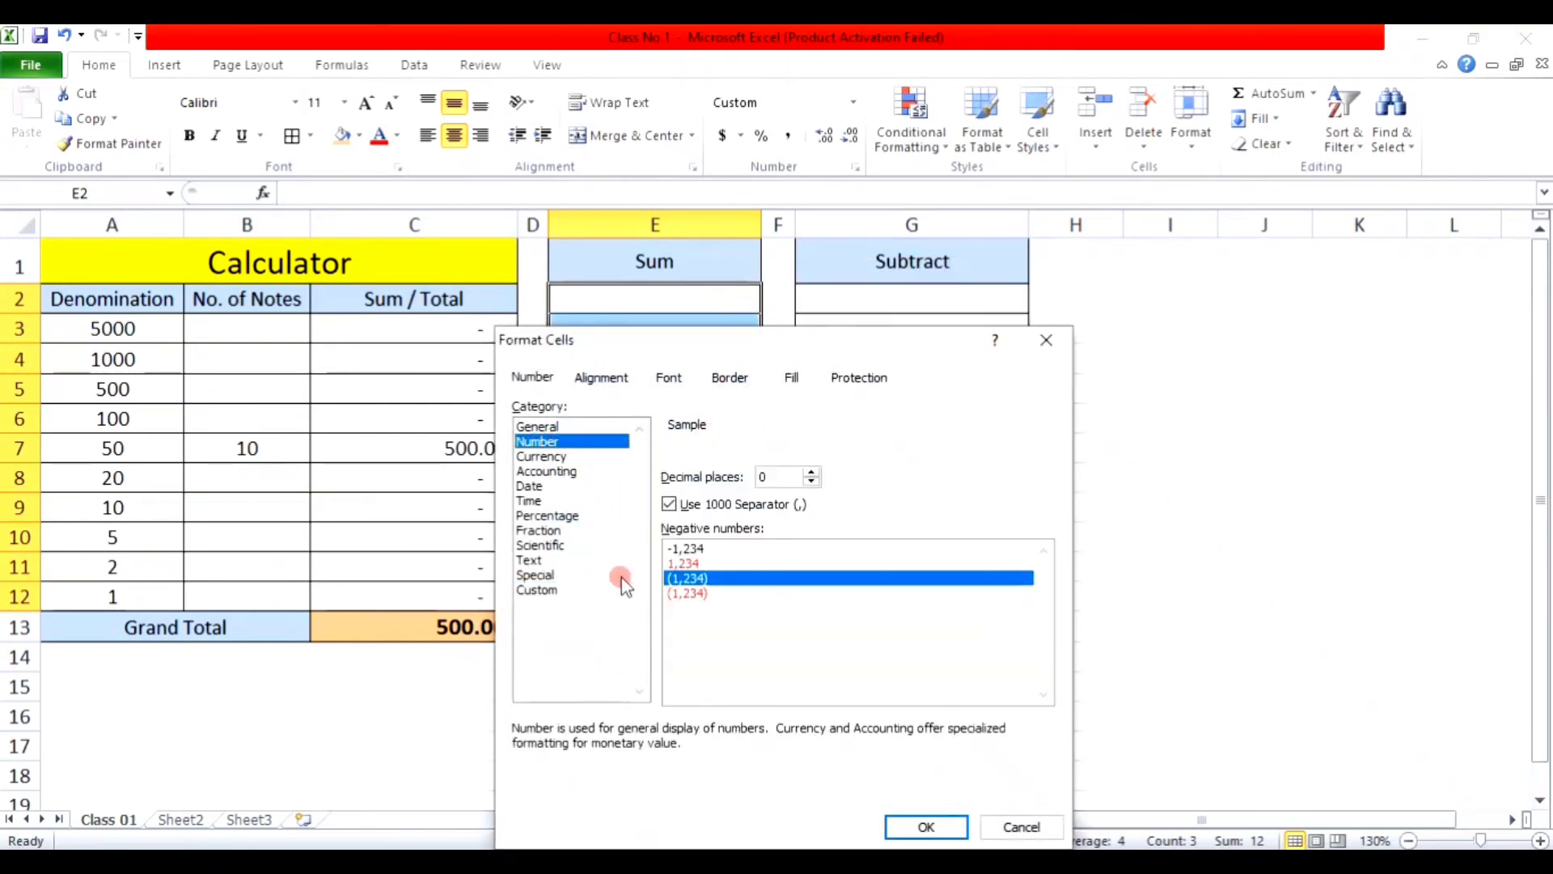
pyautogui.click(538, 589)
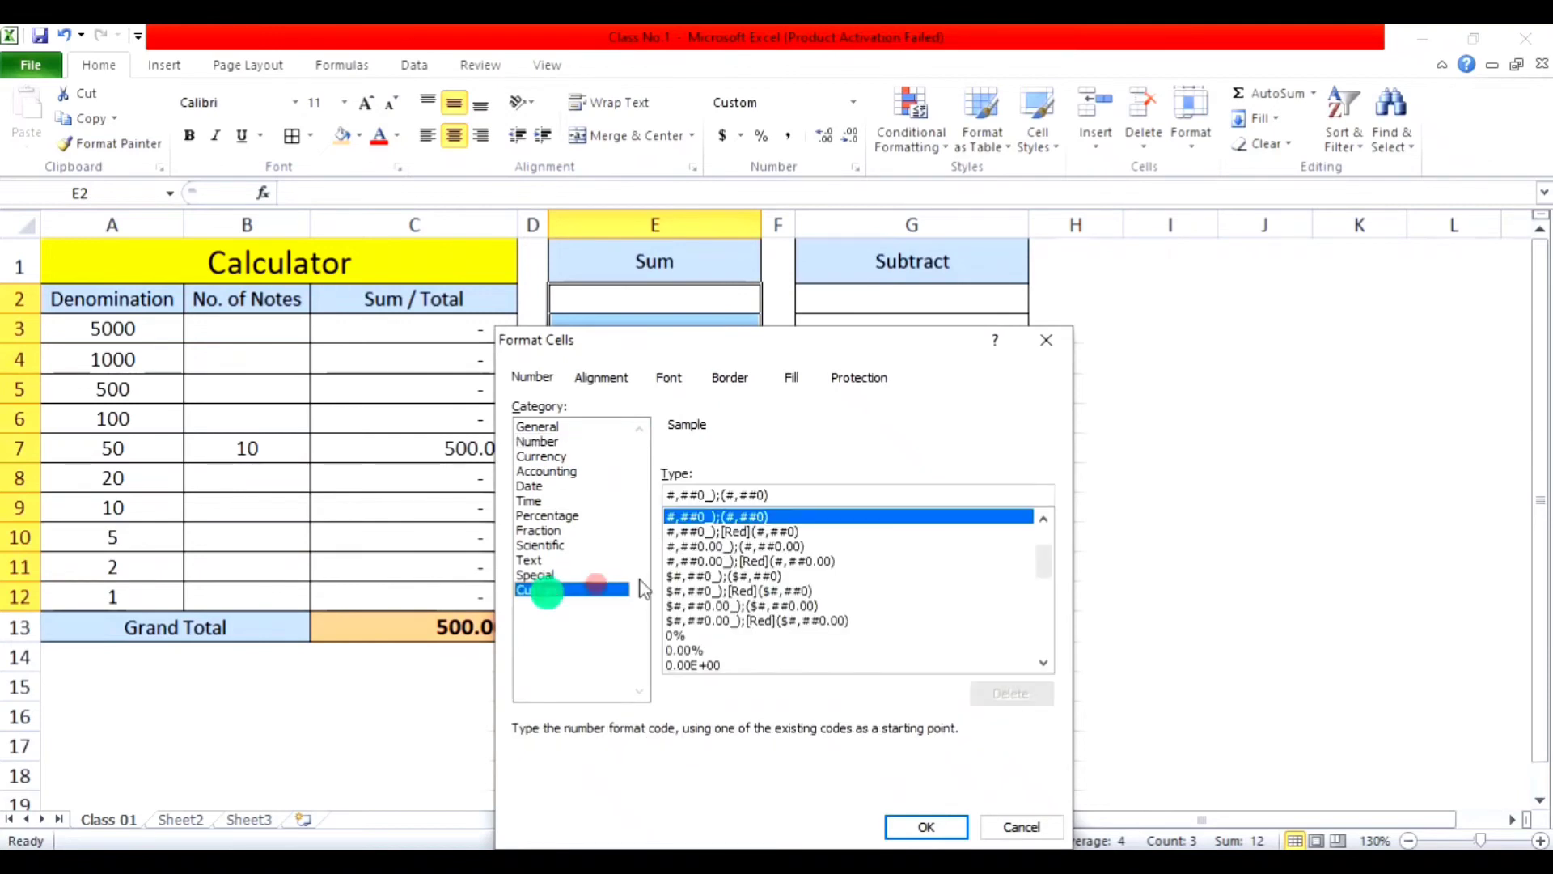
pyautogui.click(787, 494)
pyautogui.moveTo(788, 495); pyautogui.dragTo(612, 501)
pyautogui.write('0')
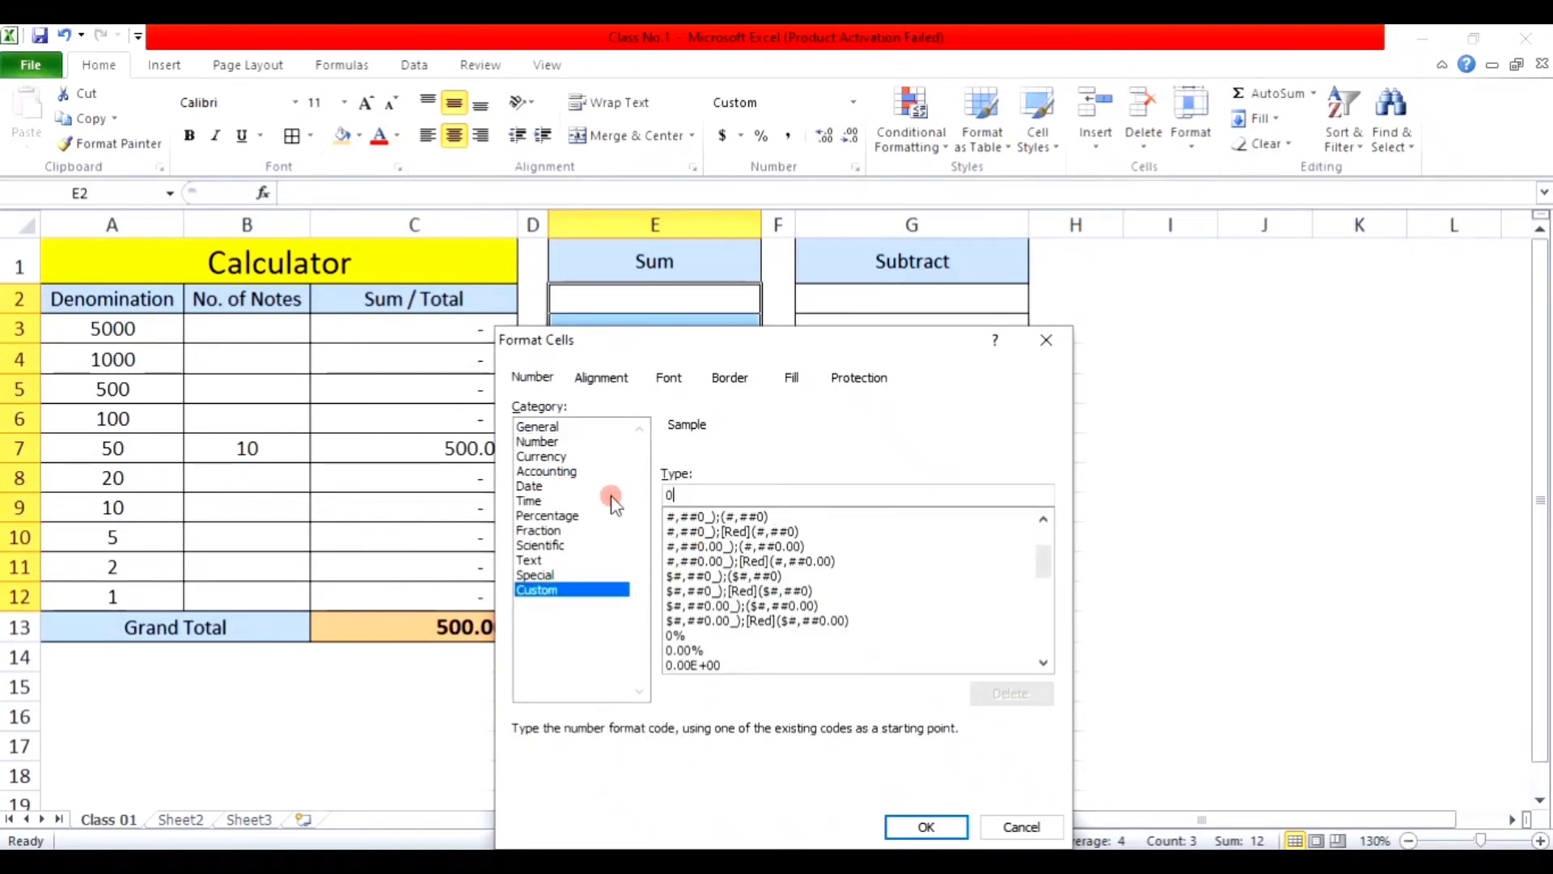
pyautogui.press('Return')
# Step: Check the whole-number values in E2, E4, E5 and E6, then reselect the Sum cells from E2 down
pyautogui.click(680, 412)
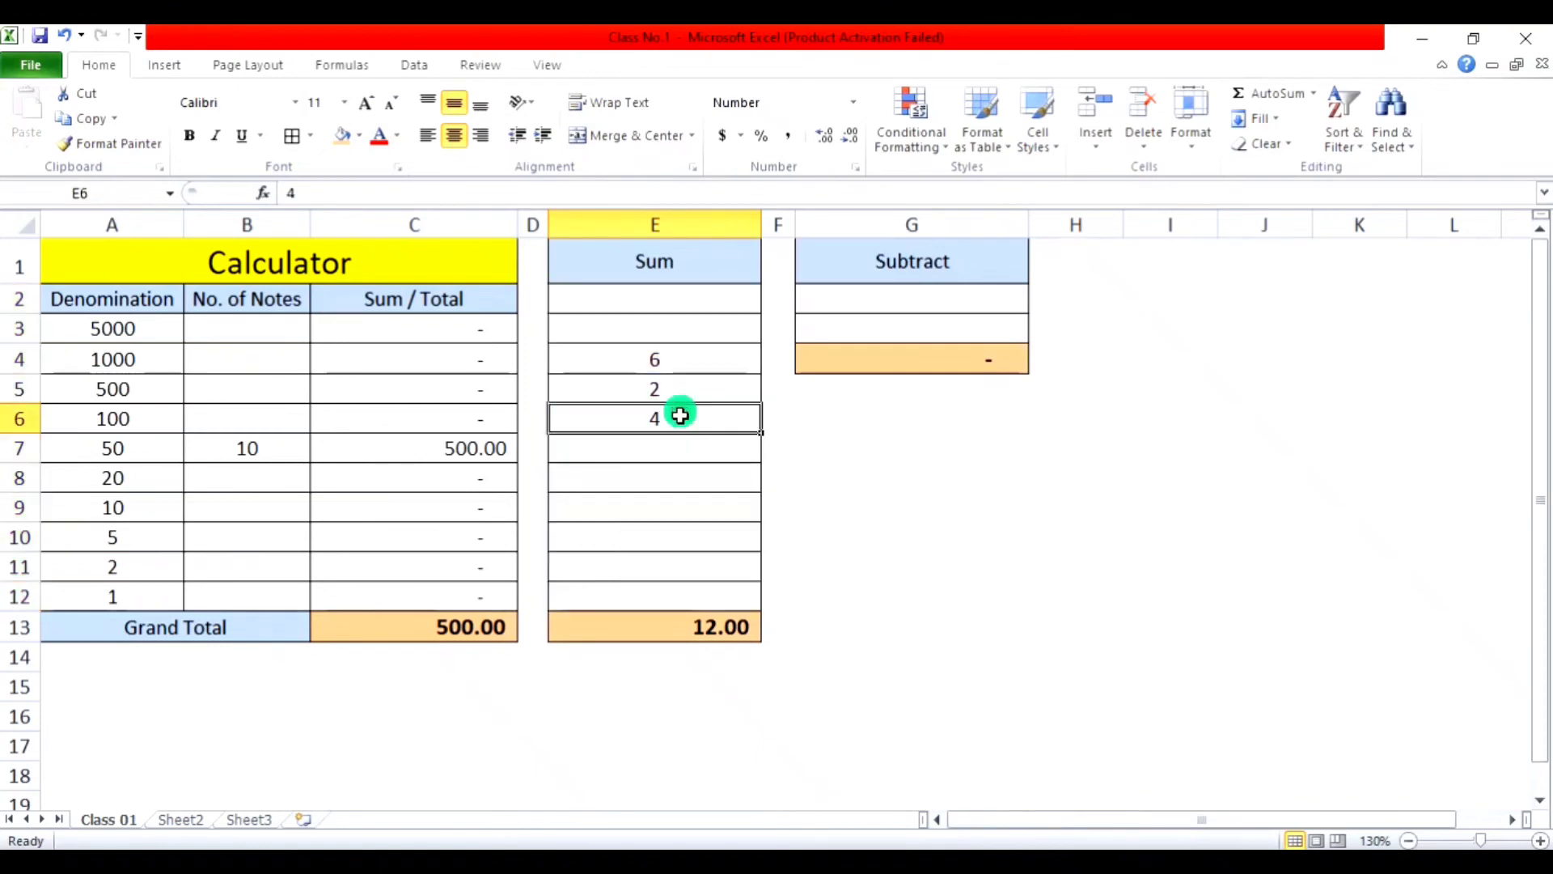
pyautogui.click(680, 346)
pyautogui.click(679, 302)
pyautogui.moveTo(678, 364); pyautogui.dragTo(676, 393)
pyautogui.click(675, 443)
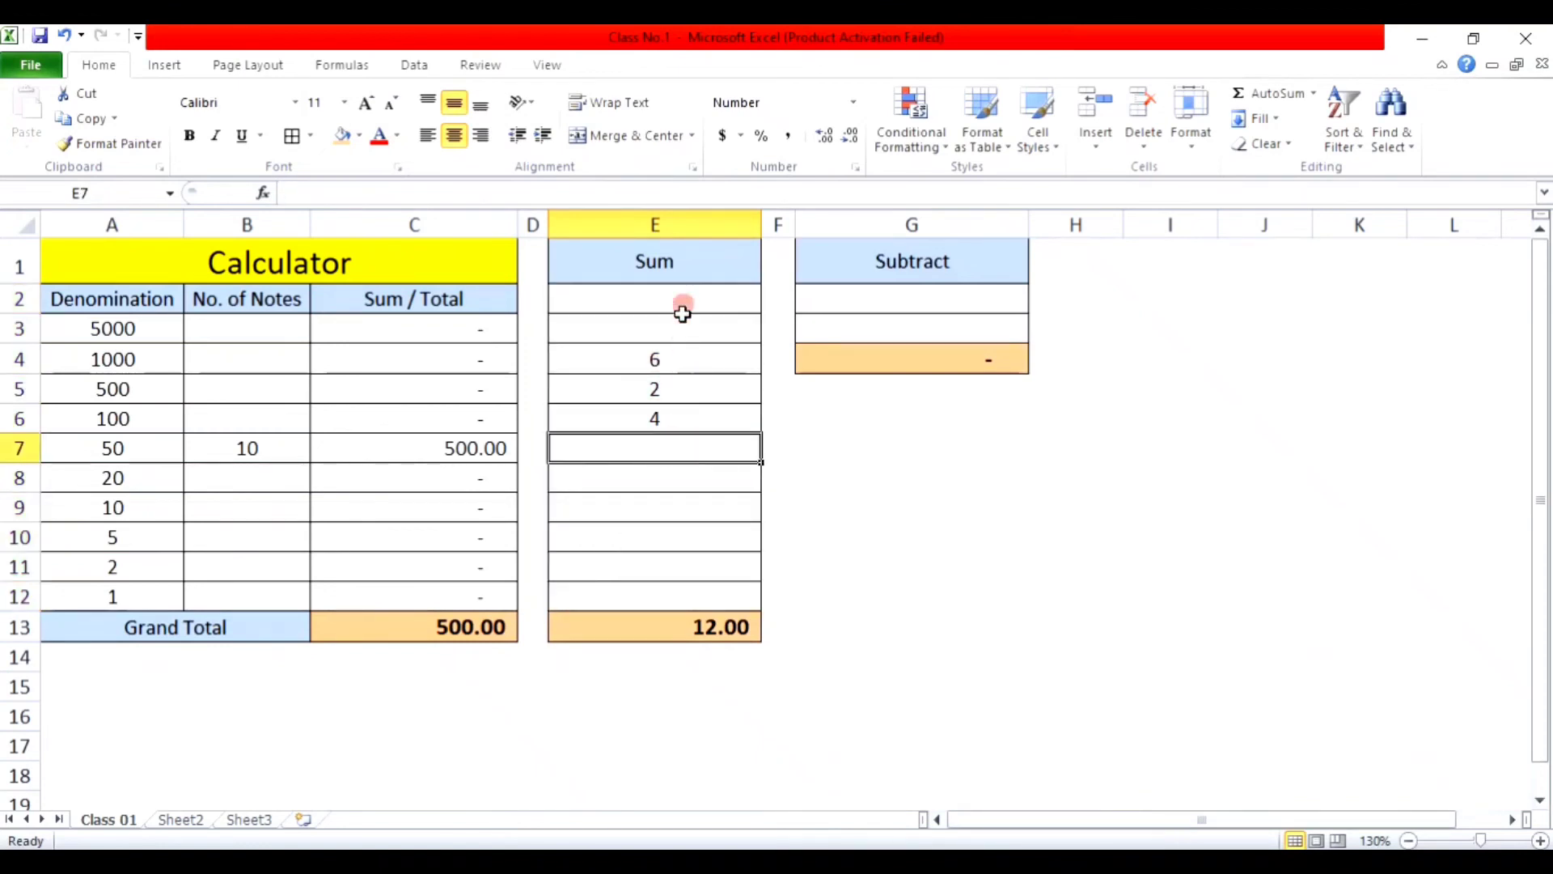
pyautogui.moveTo(683, 301); pyautogui.dragTo(686, 595)
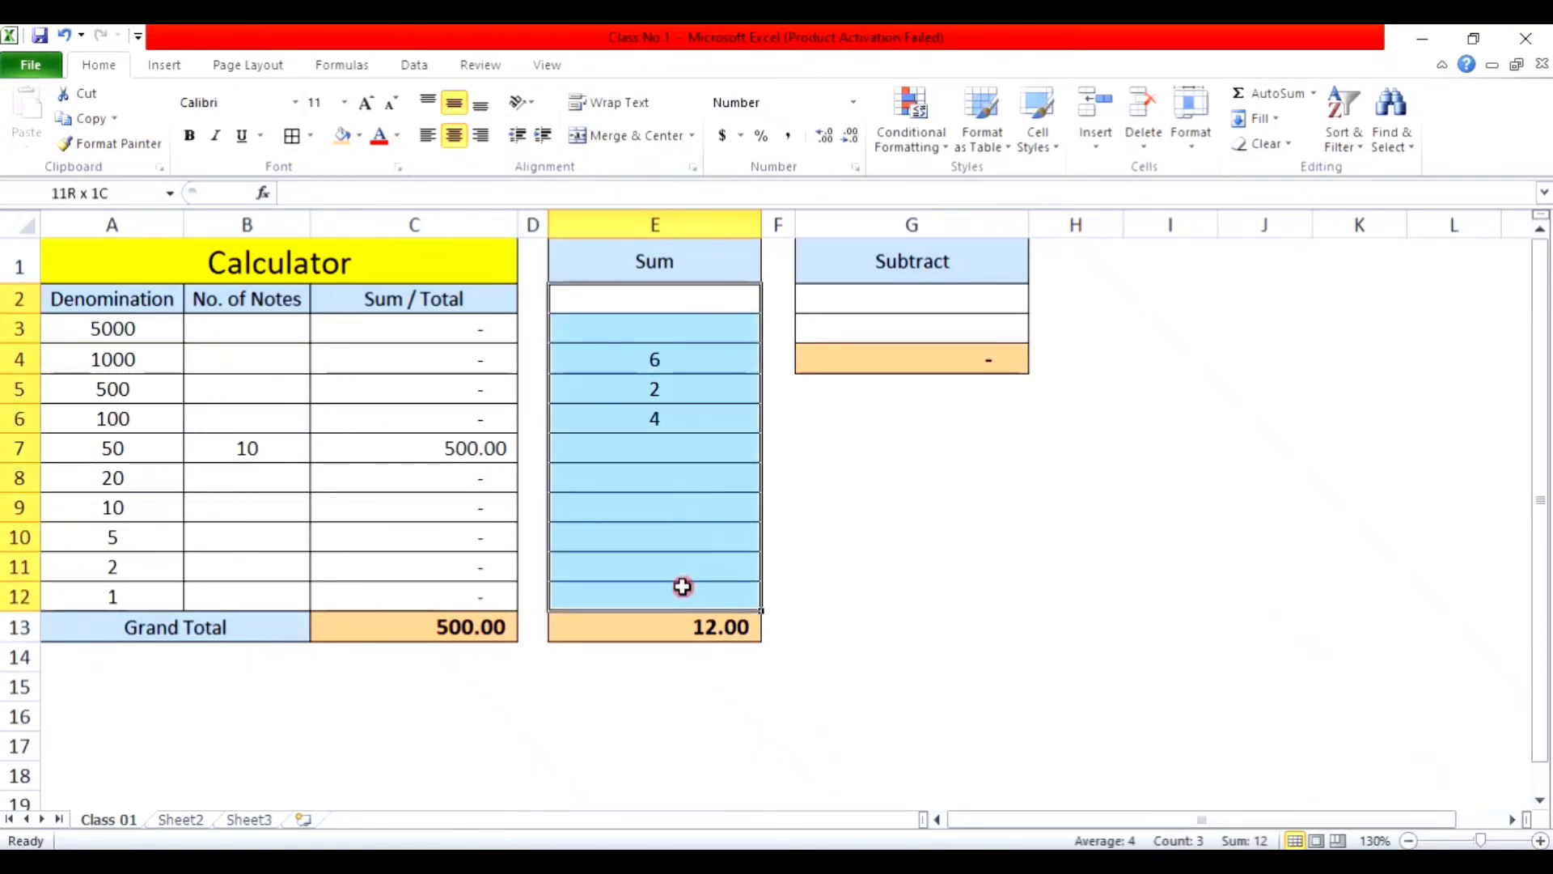
# Step: Restore two-decimal Comma Style to the Sum values and enter 6 in cell E8
pyautogui.click(788, 136)
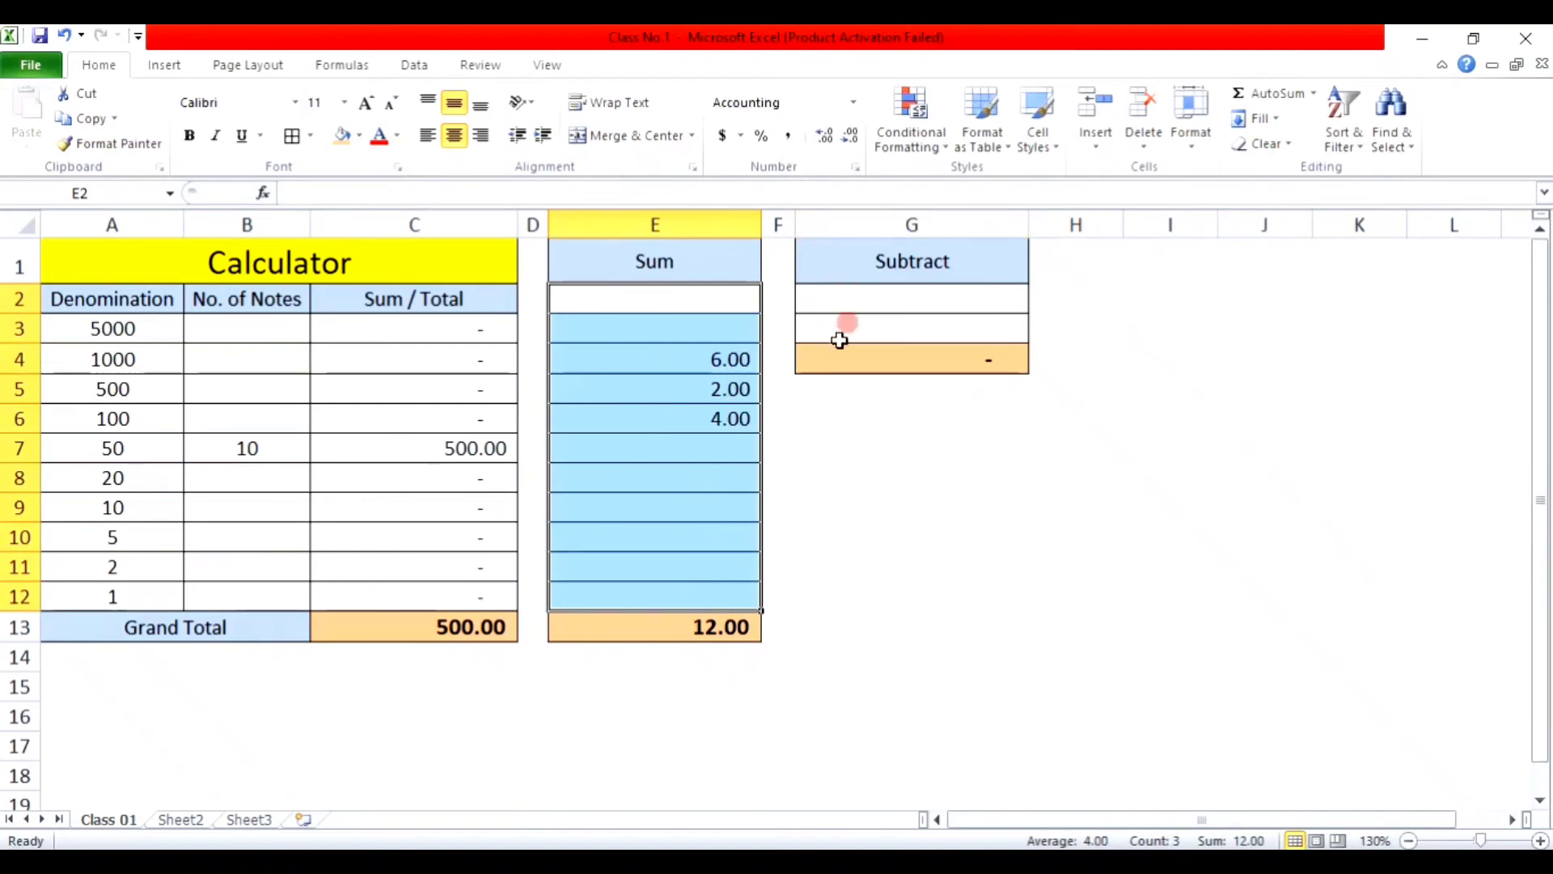
pyautogui.click(720, 302)
pyautogui.click(735, 474)
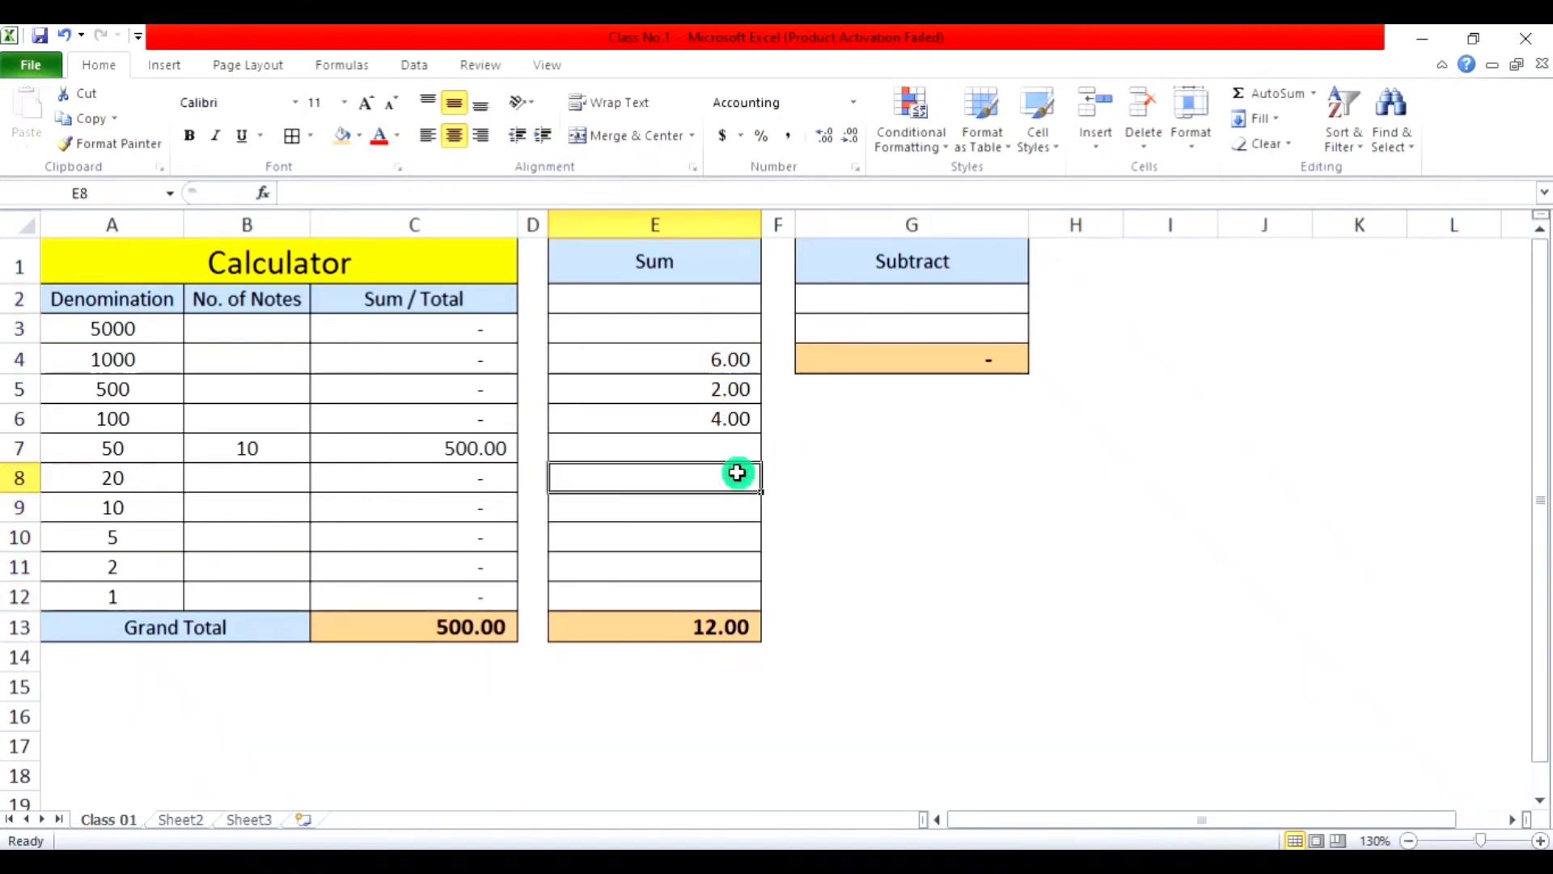
pyautogui.write('6')
pyautogui.press('Return')
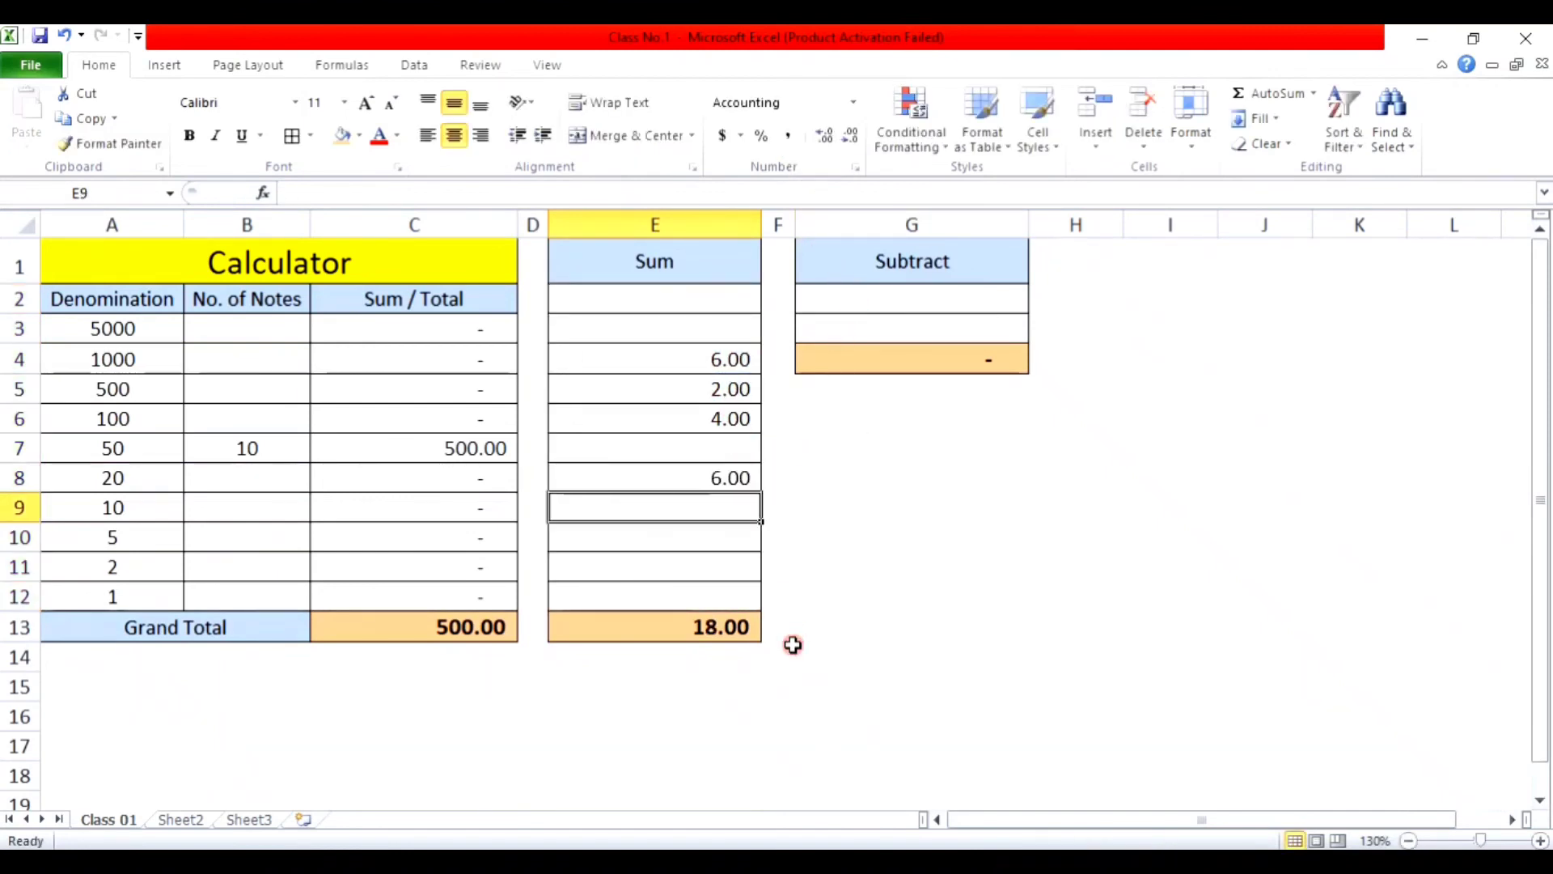
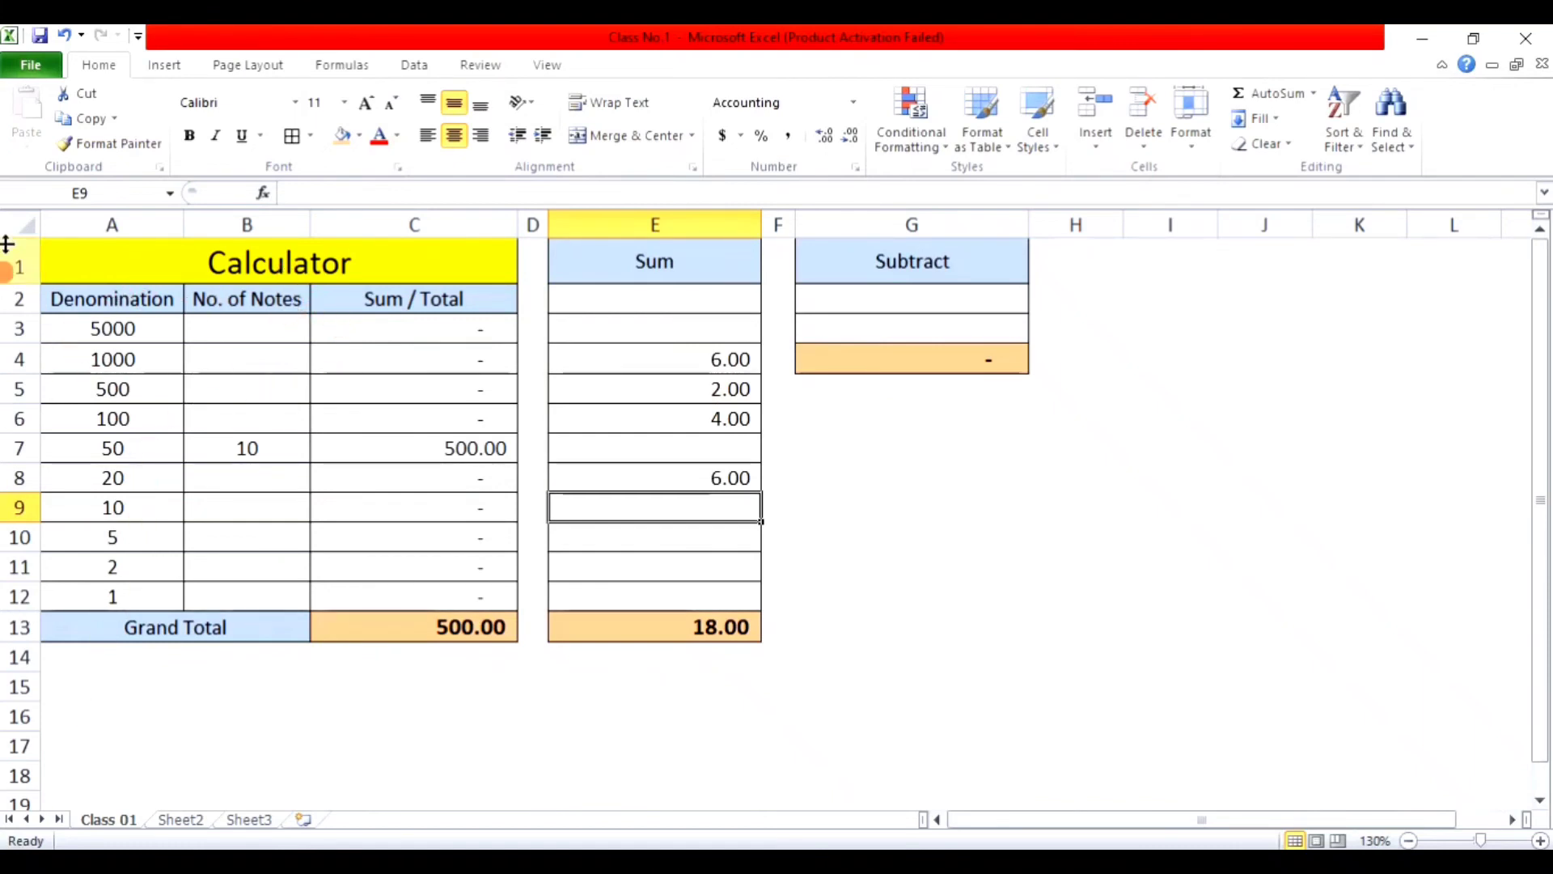
# Step: Save the workbook, then save a copy to the Desktop named 'Calculator'
pyautogui.click(28, 60)
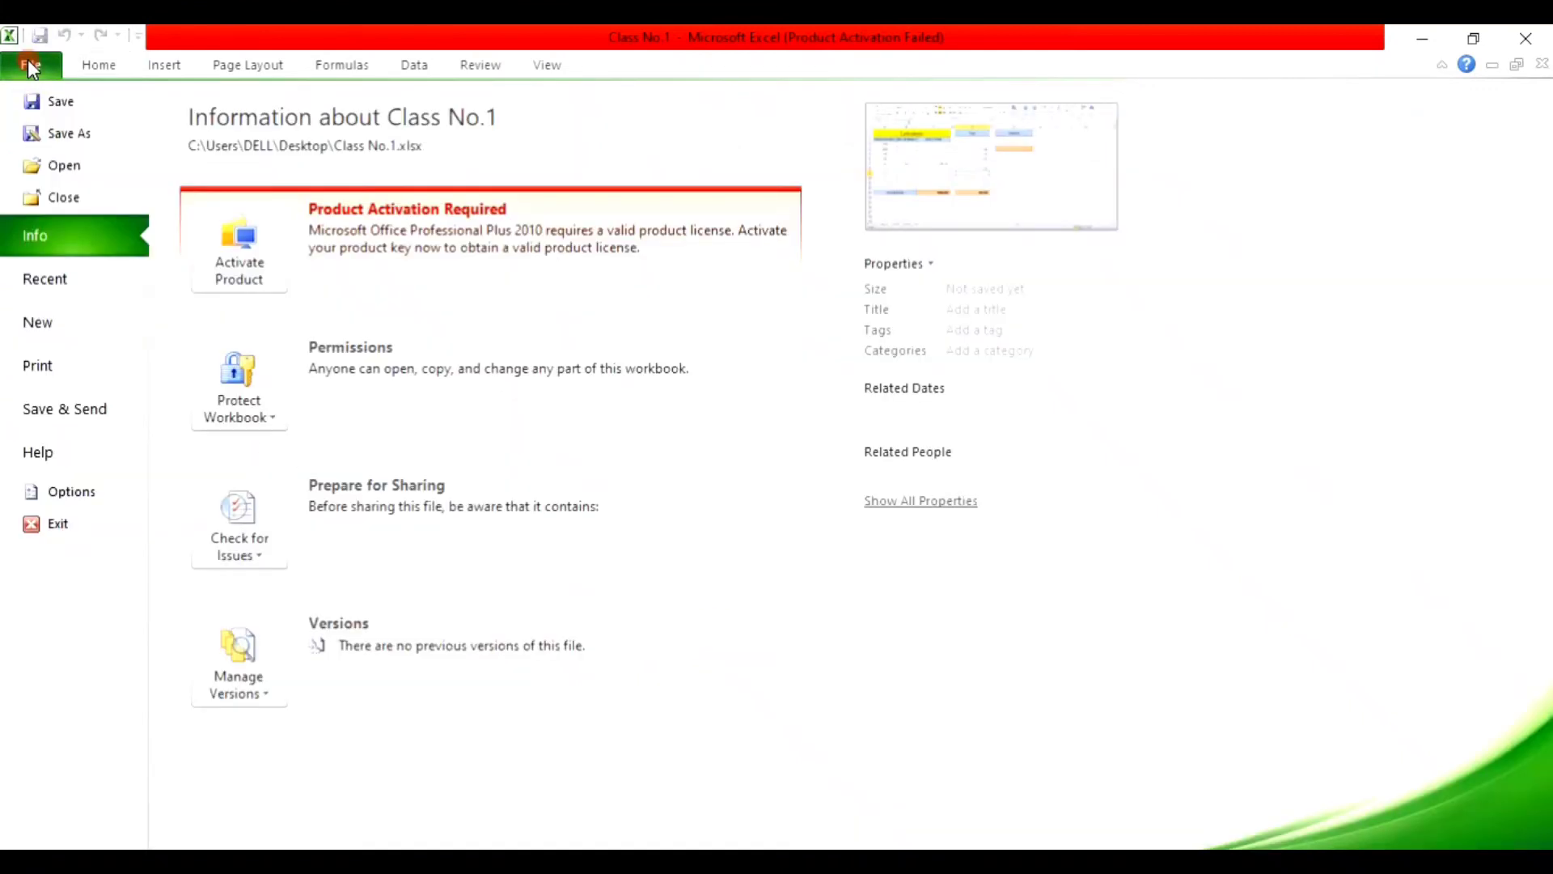
pyautogui.click(51, 104)
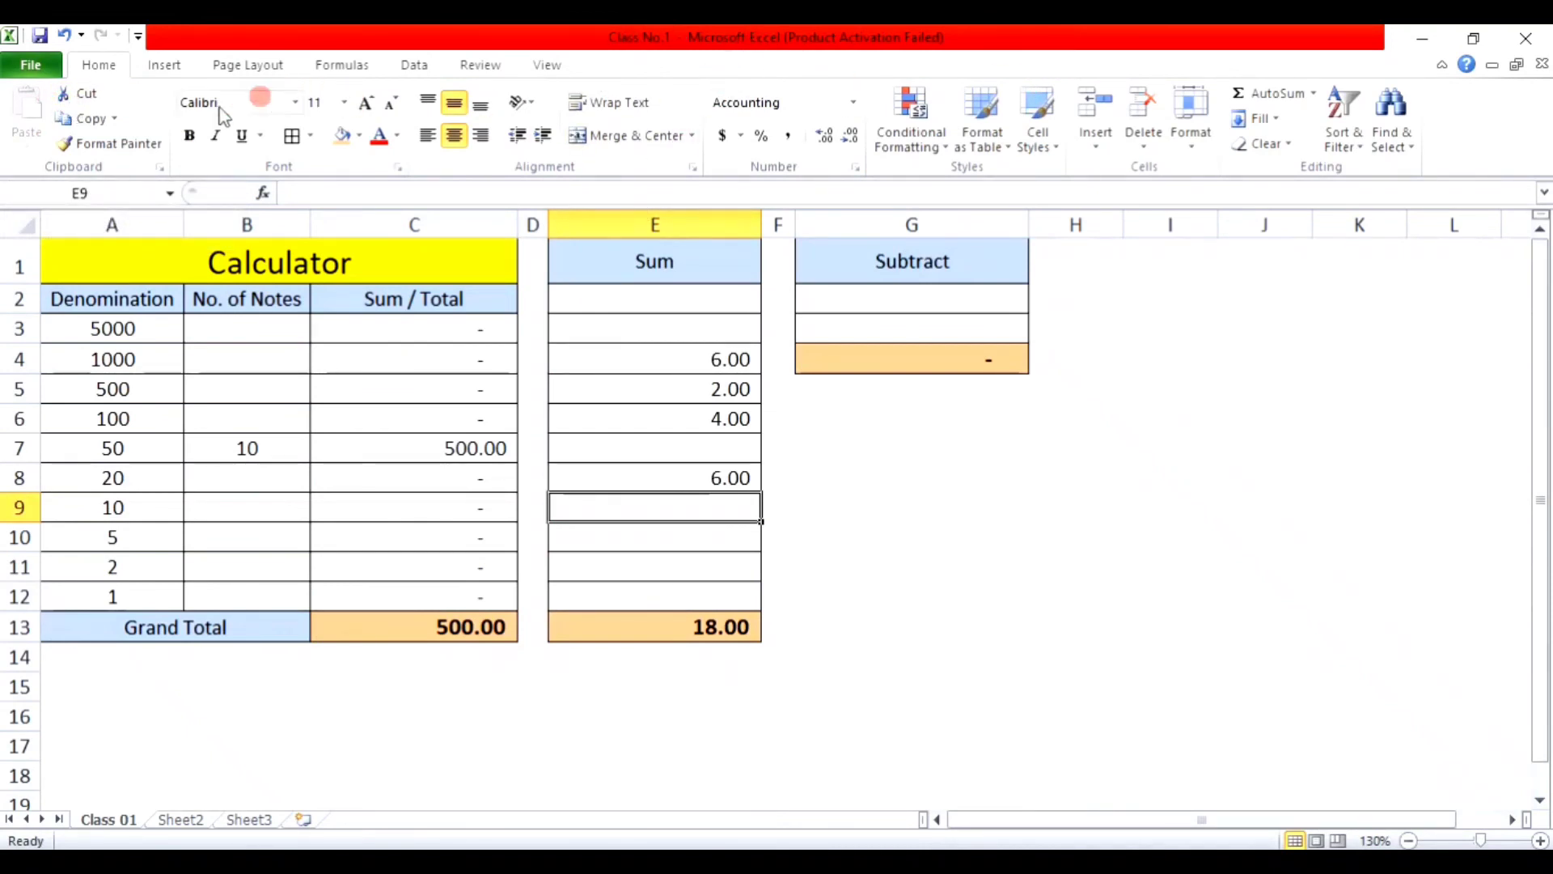
pyautogui.click(41, 70)
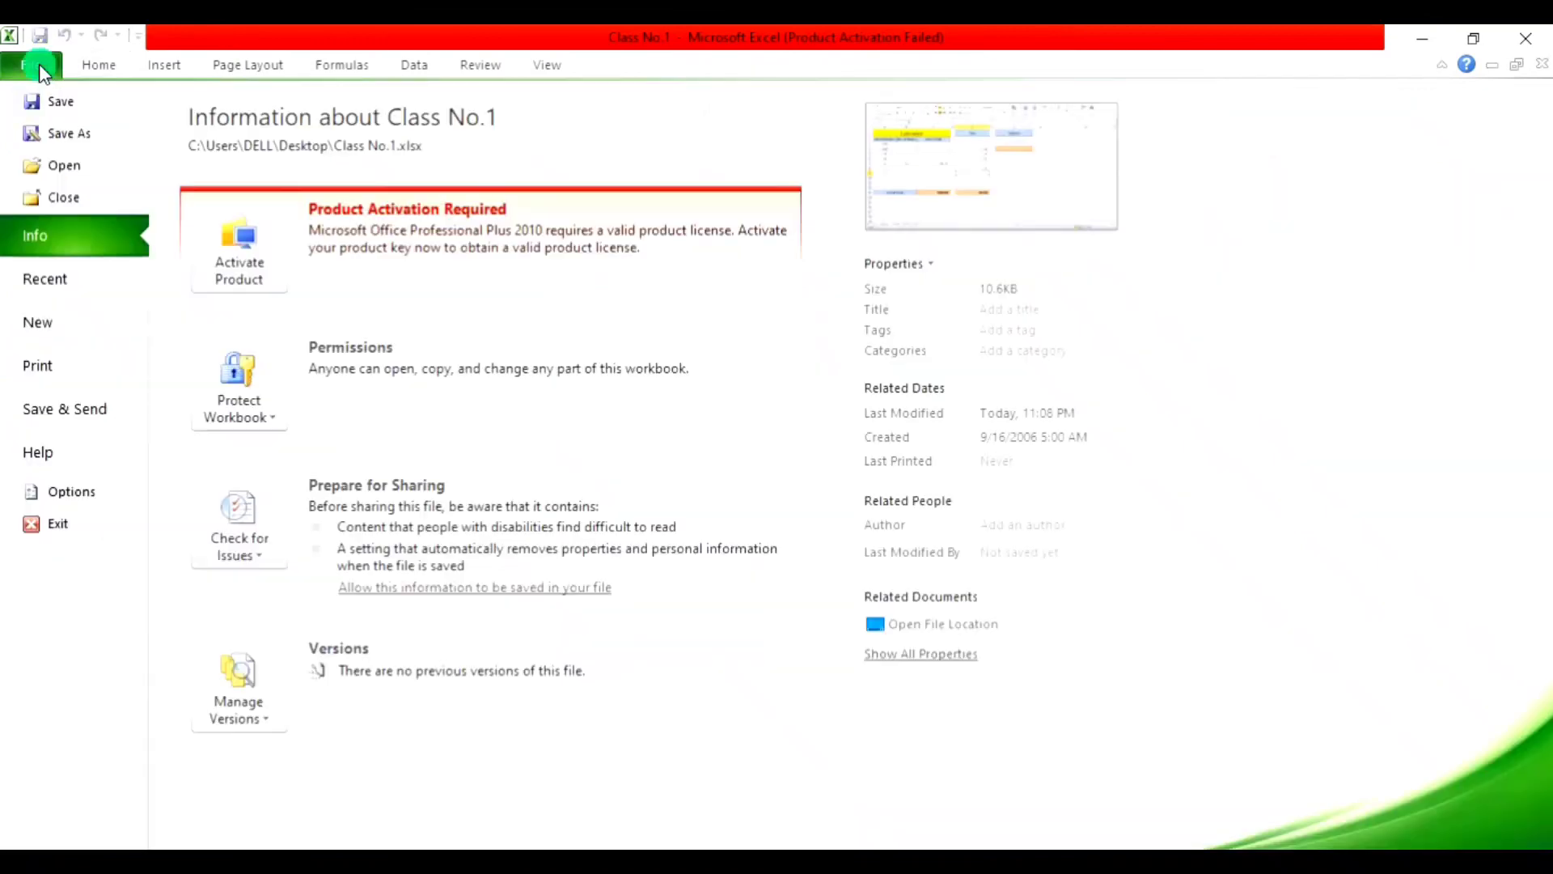
pyautogui.click(51, 134)
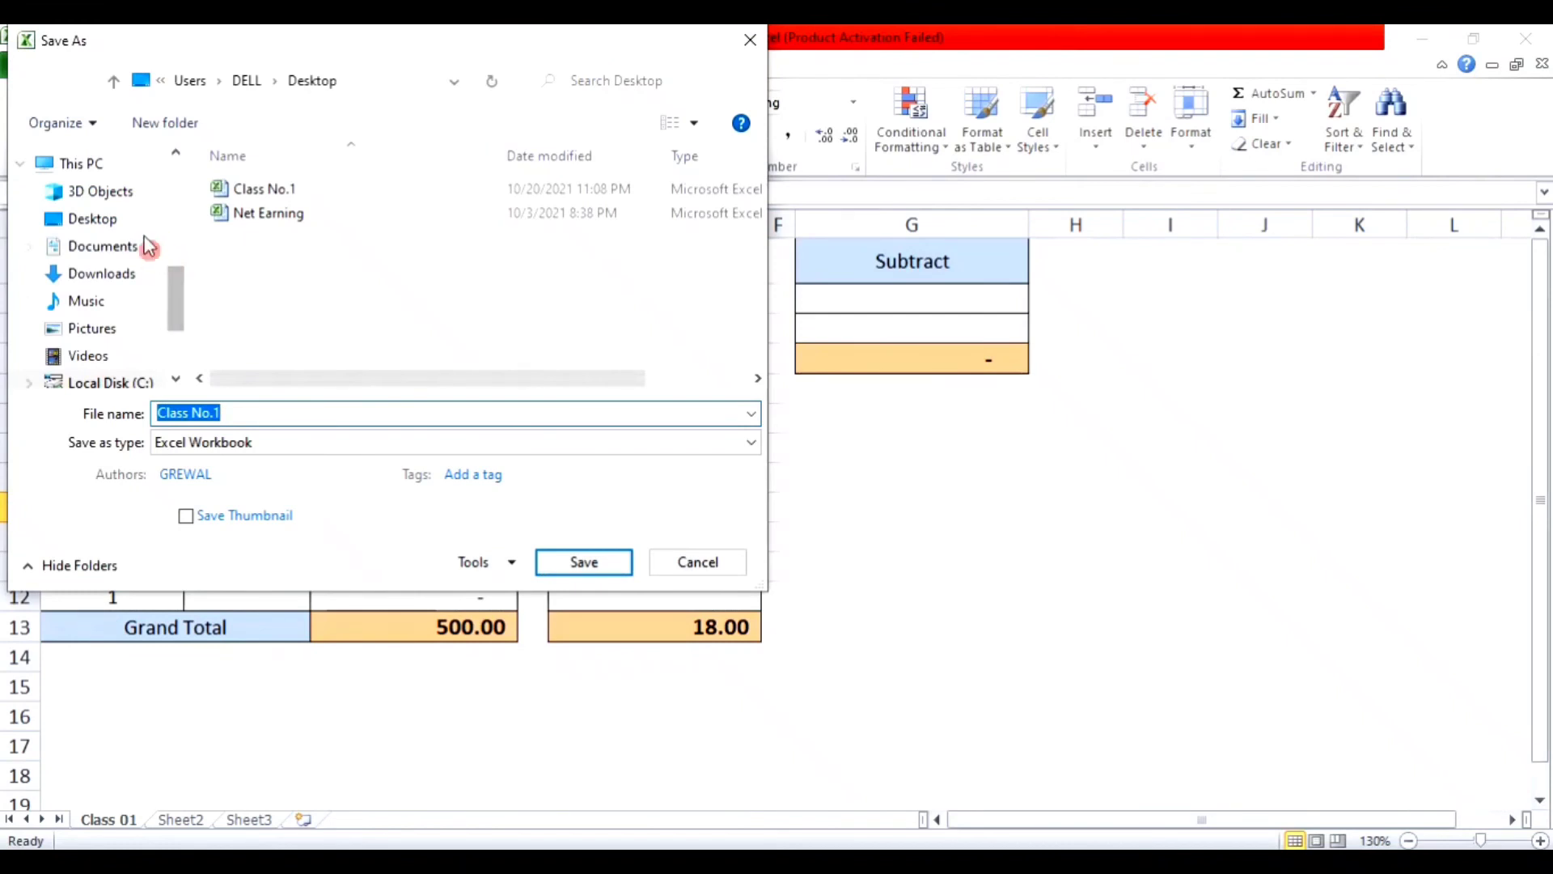
pyautogui.click(106, 218)
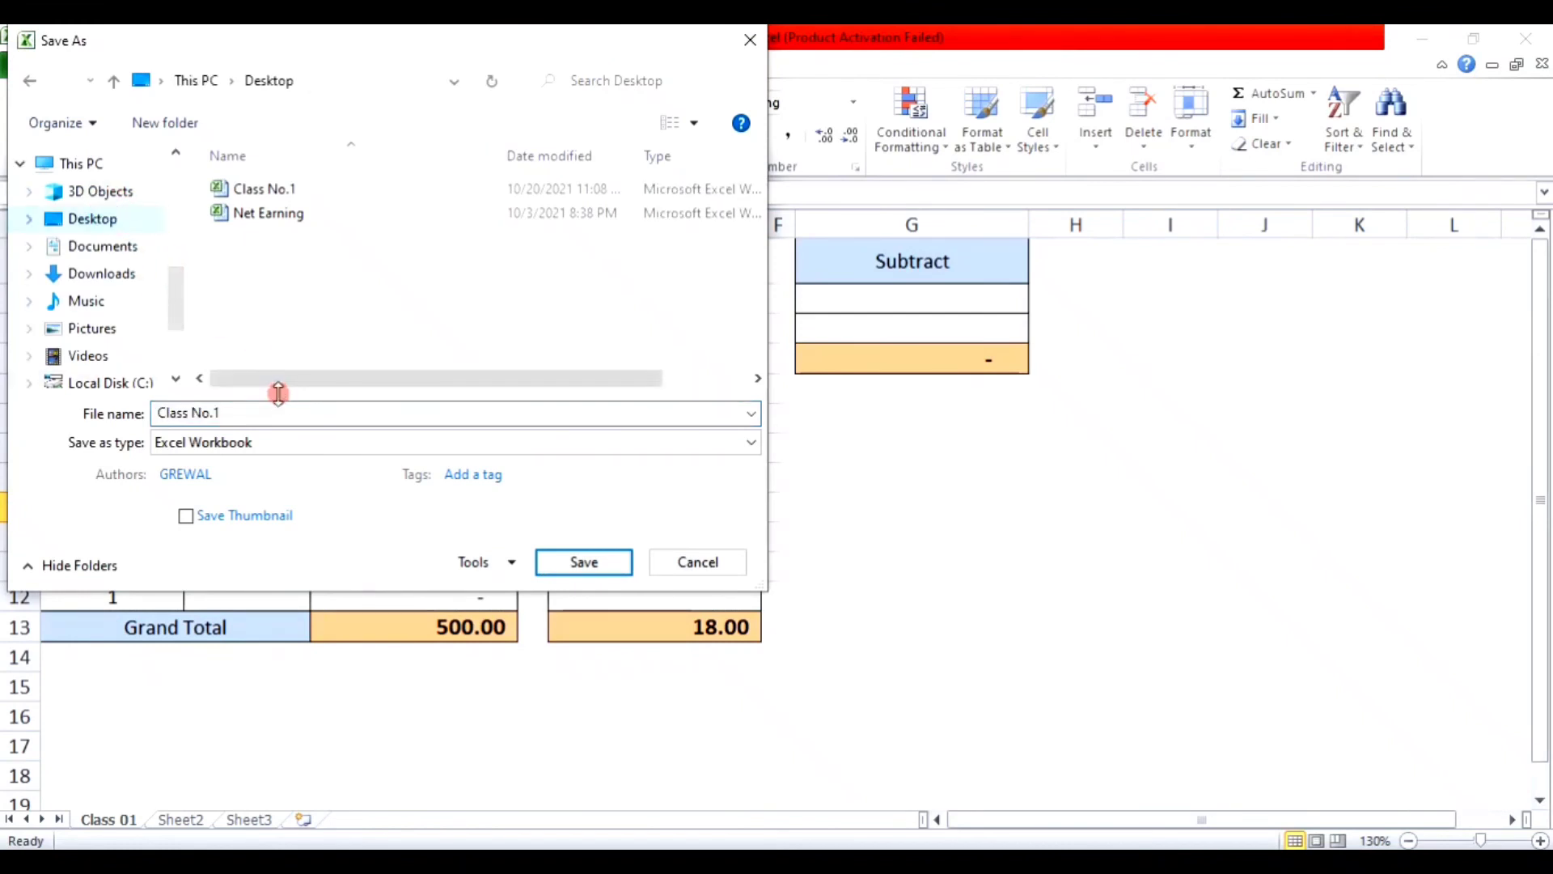
pyautogui.click(279, 408)
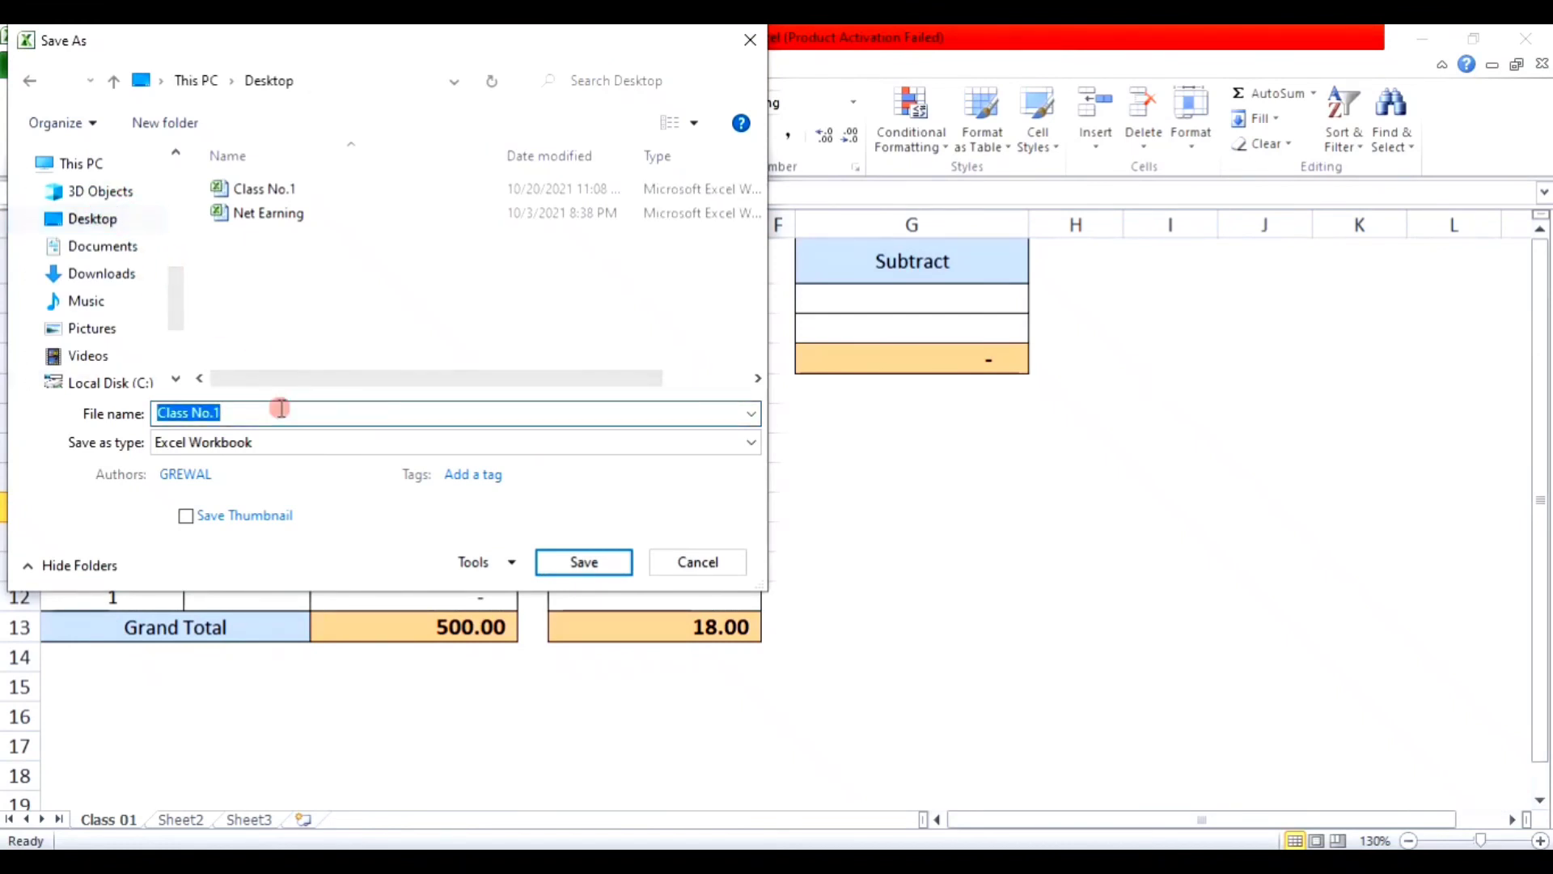
pyautogui.write('Calculator')
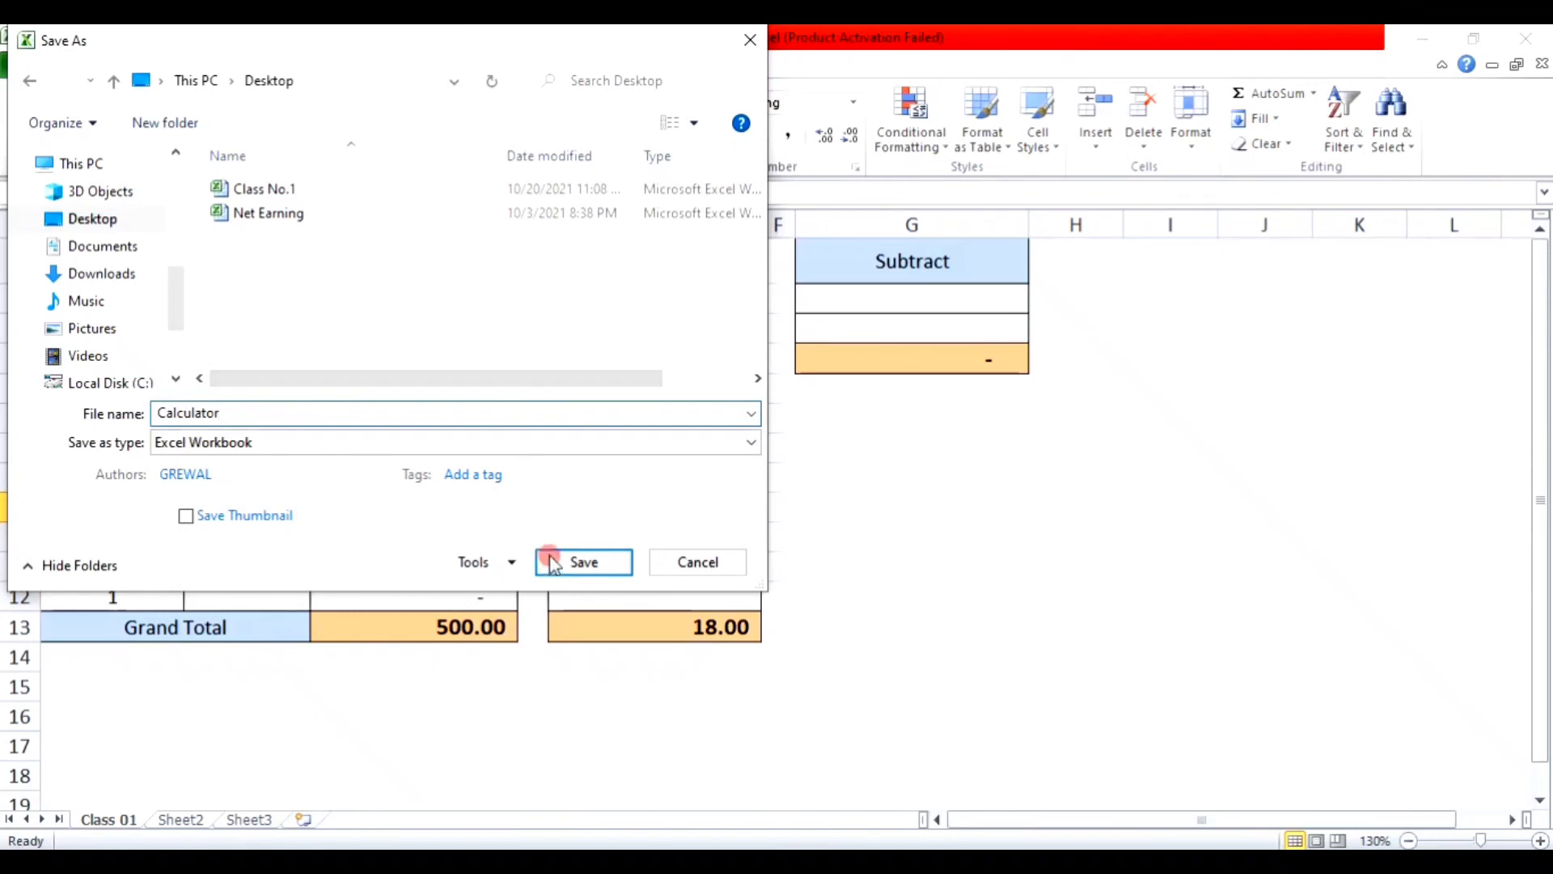
pyautogui.click(580, 562)
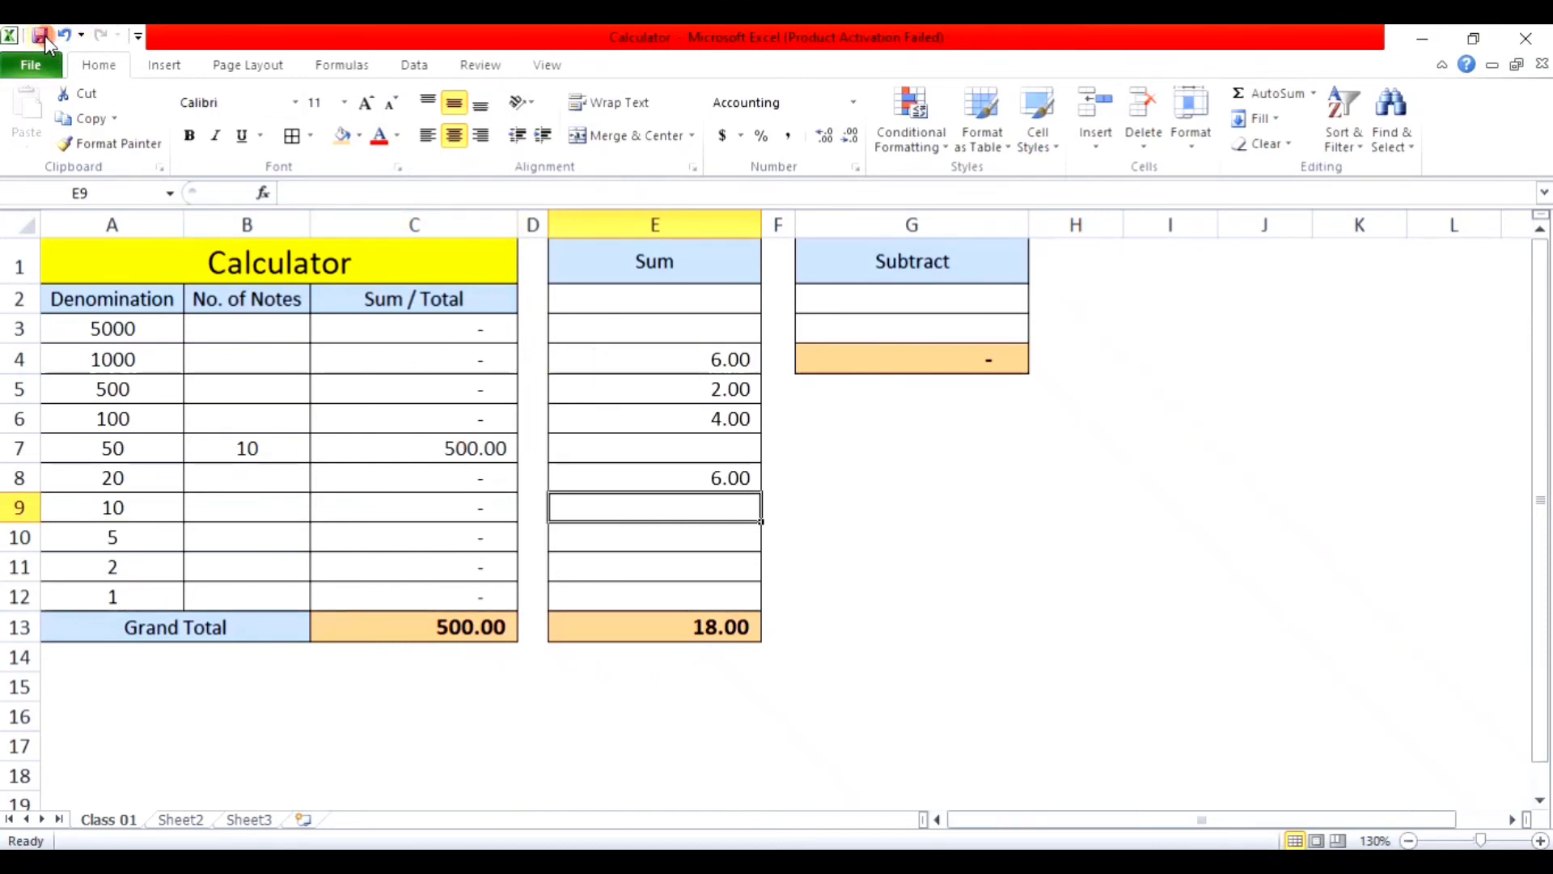
# Step: Close Excel and reopen the Calculator file from its desktop icon
pyautogui.click(1547, 34)
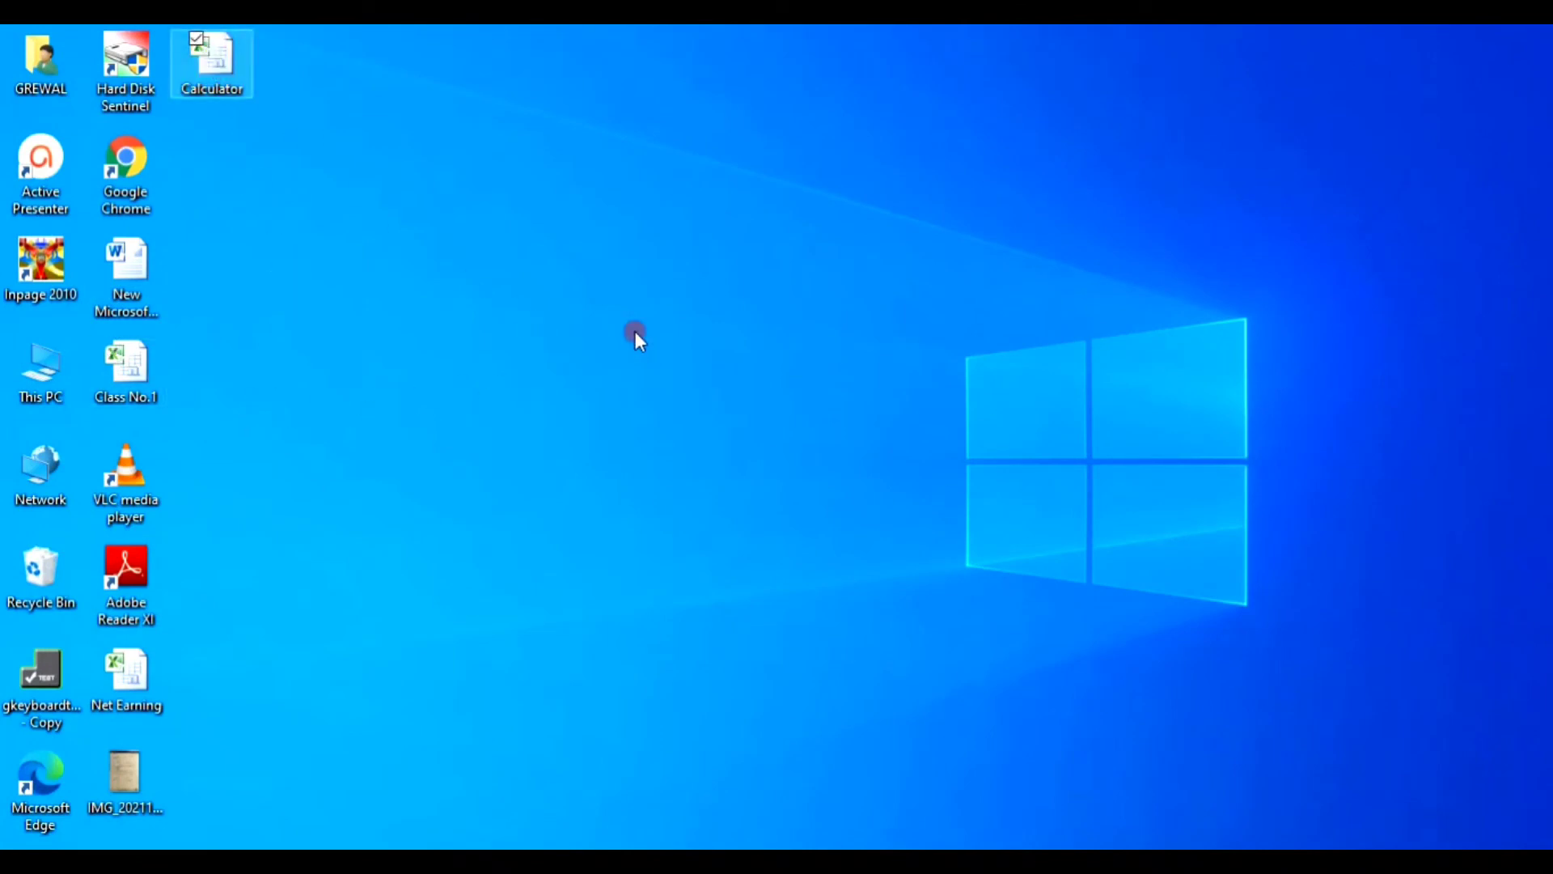
pyautogui.doubleClick(218, 83)
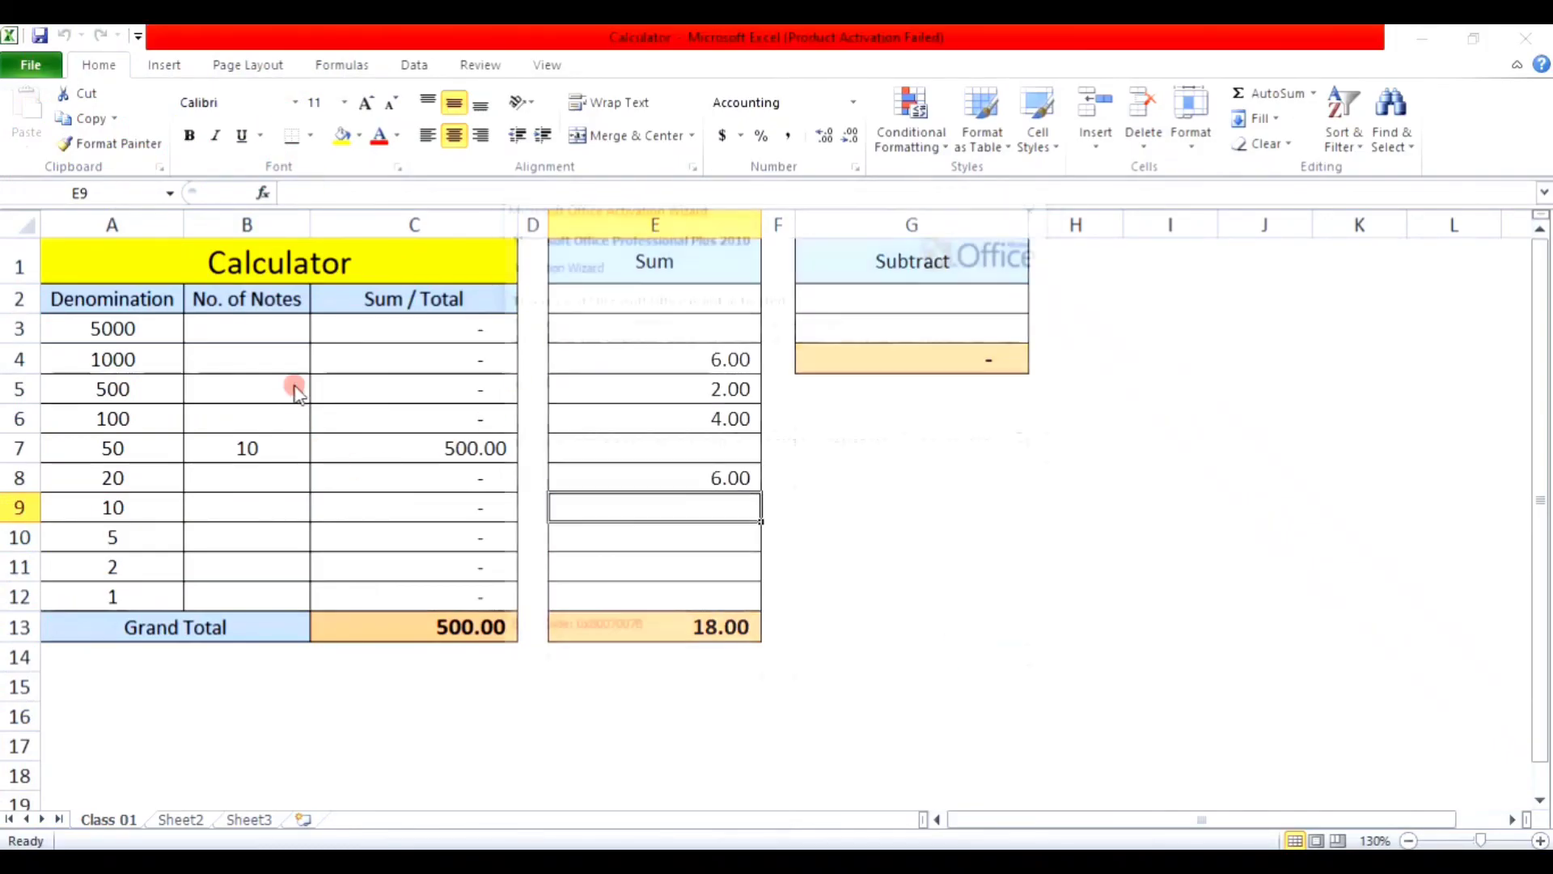
# Step: Close the Microsoft Office Activation Wizard to return to the Calculator sheet
pyautogui.click(1010, 666)
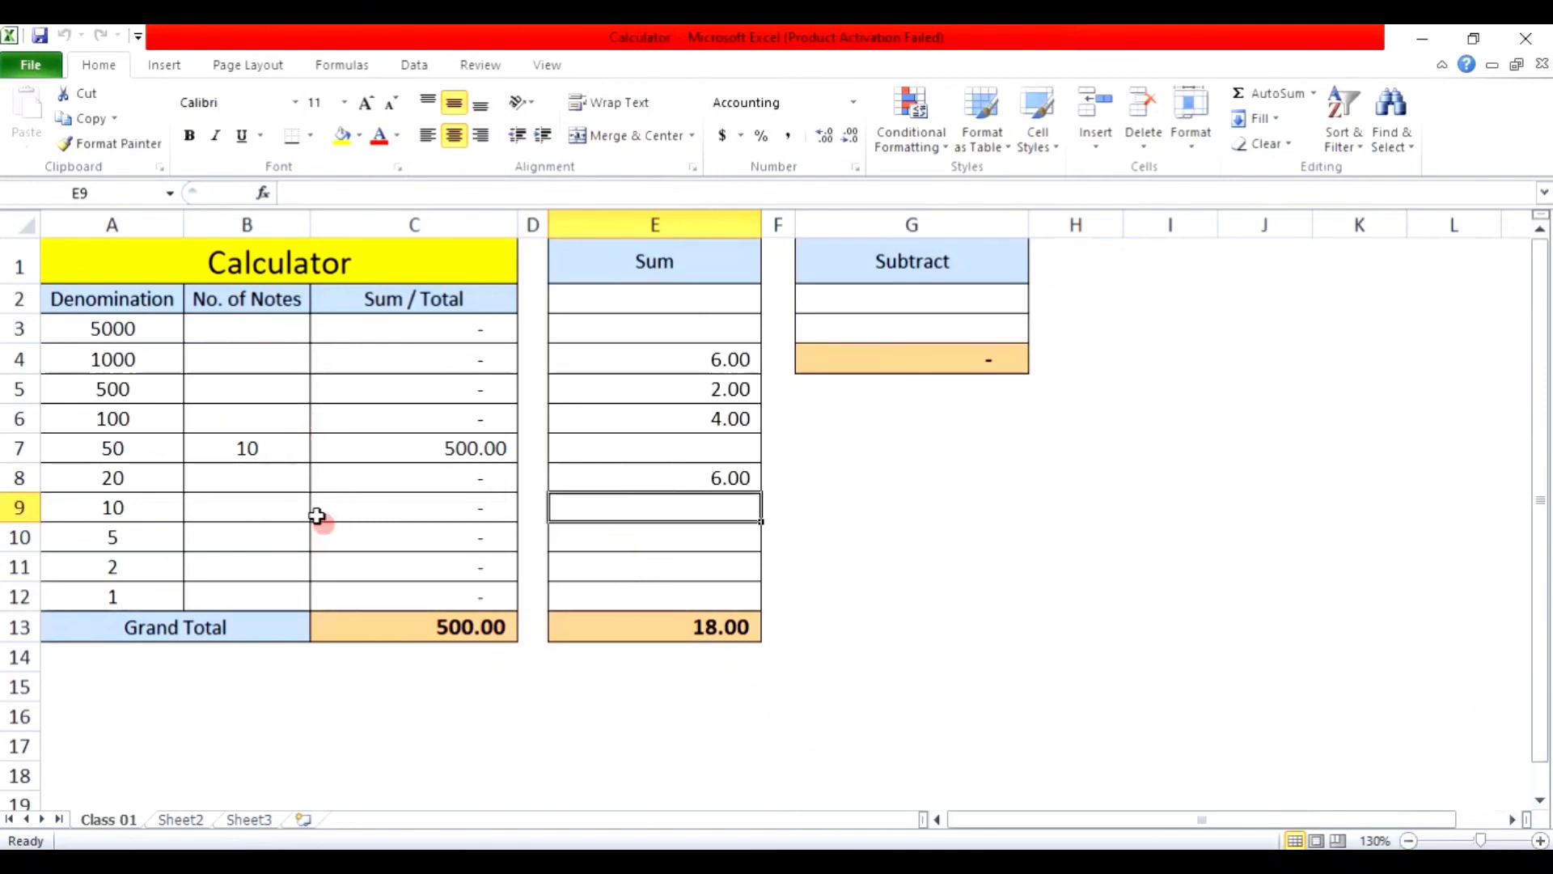
# Step: Encrypt the Calculator workbook with an open password, re-enter it, and save
pyautogui.click(33, 66)
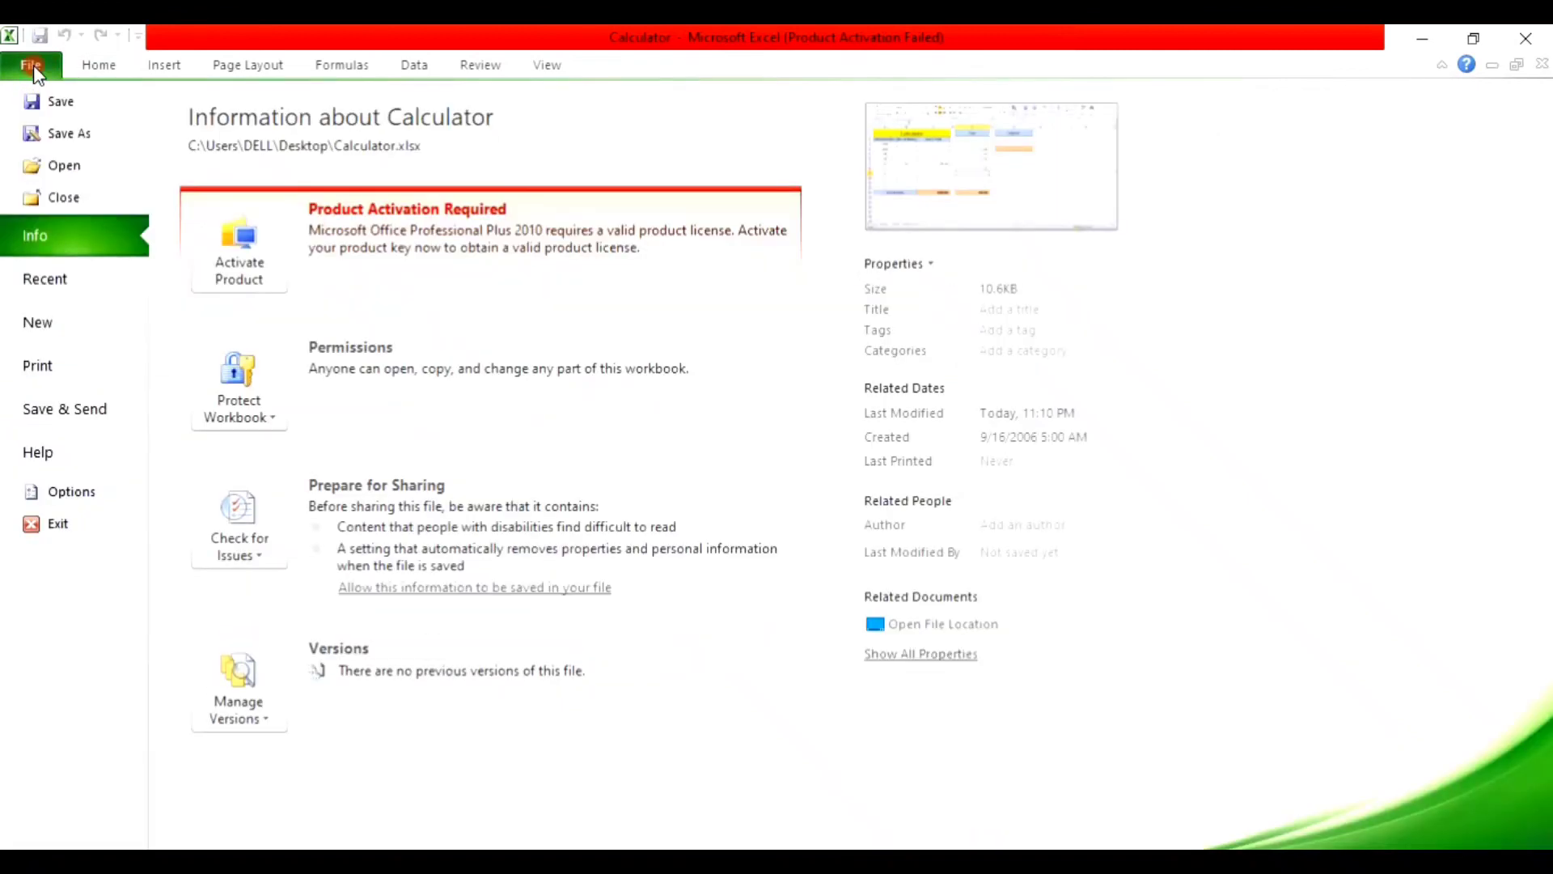
pyautogui.click(263, 419)
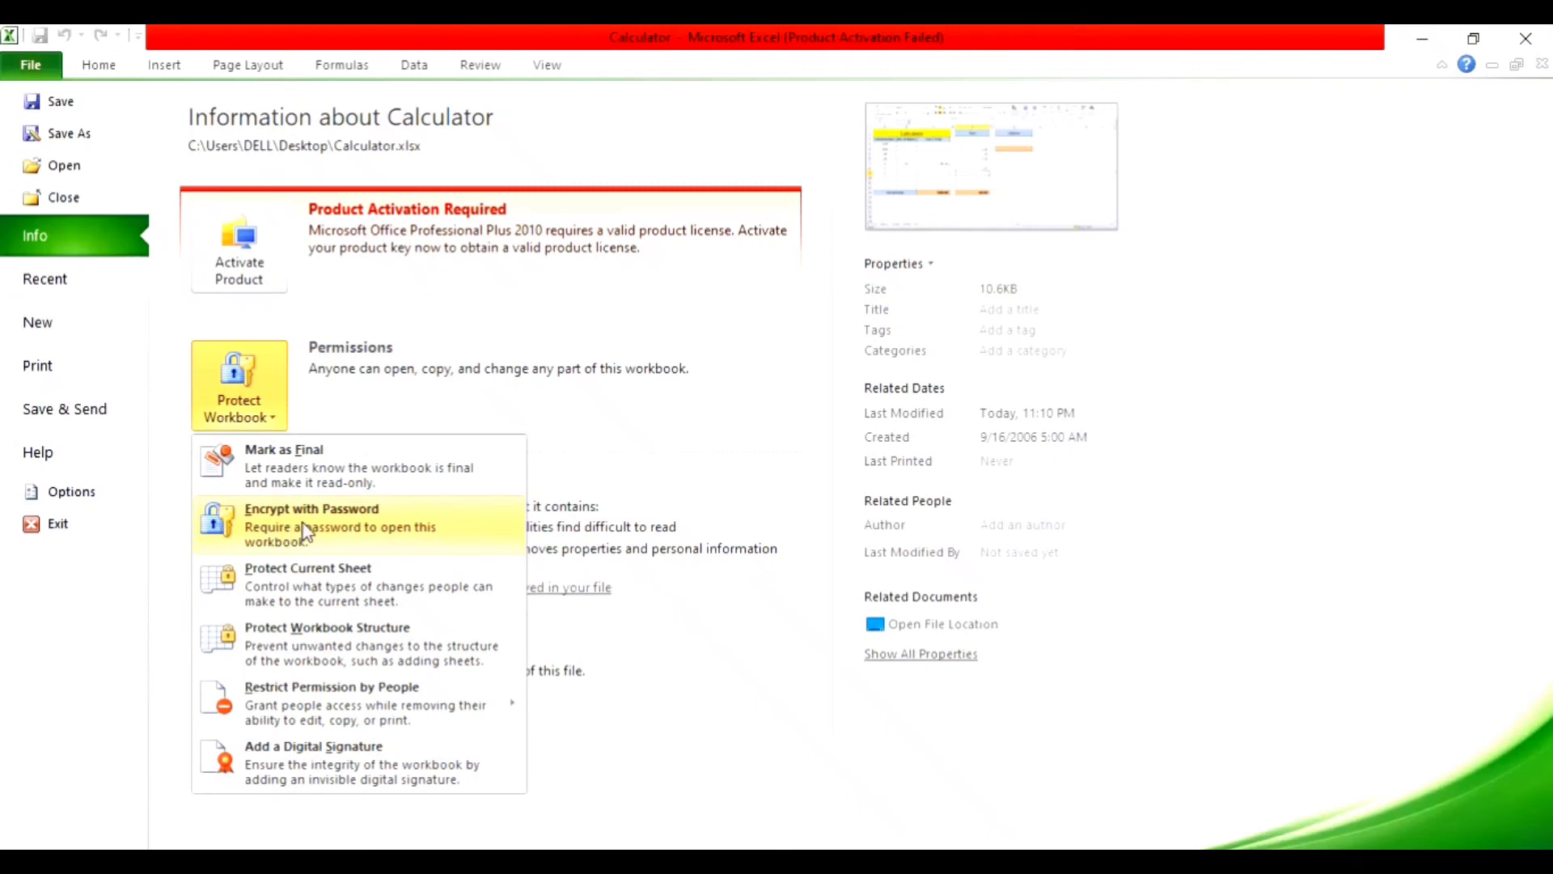
pyautogui.click(327, 522)
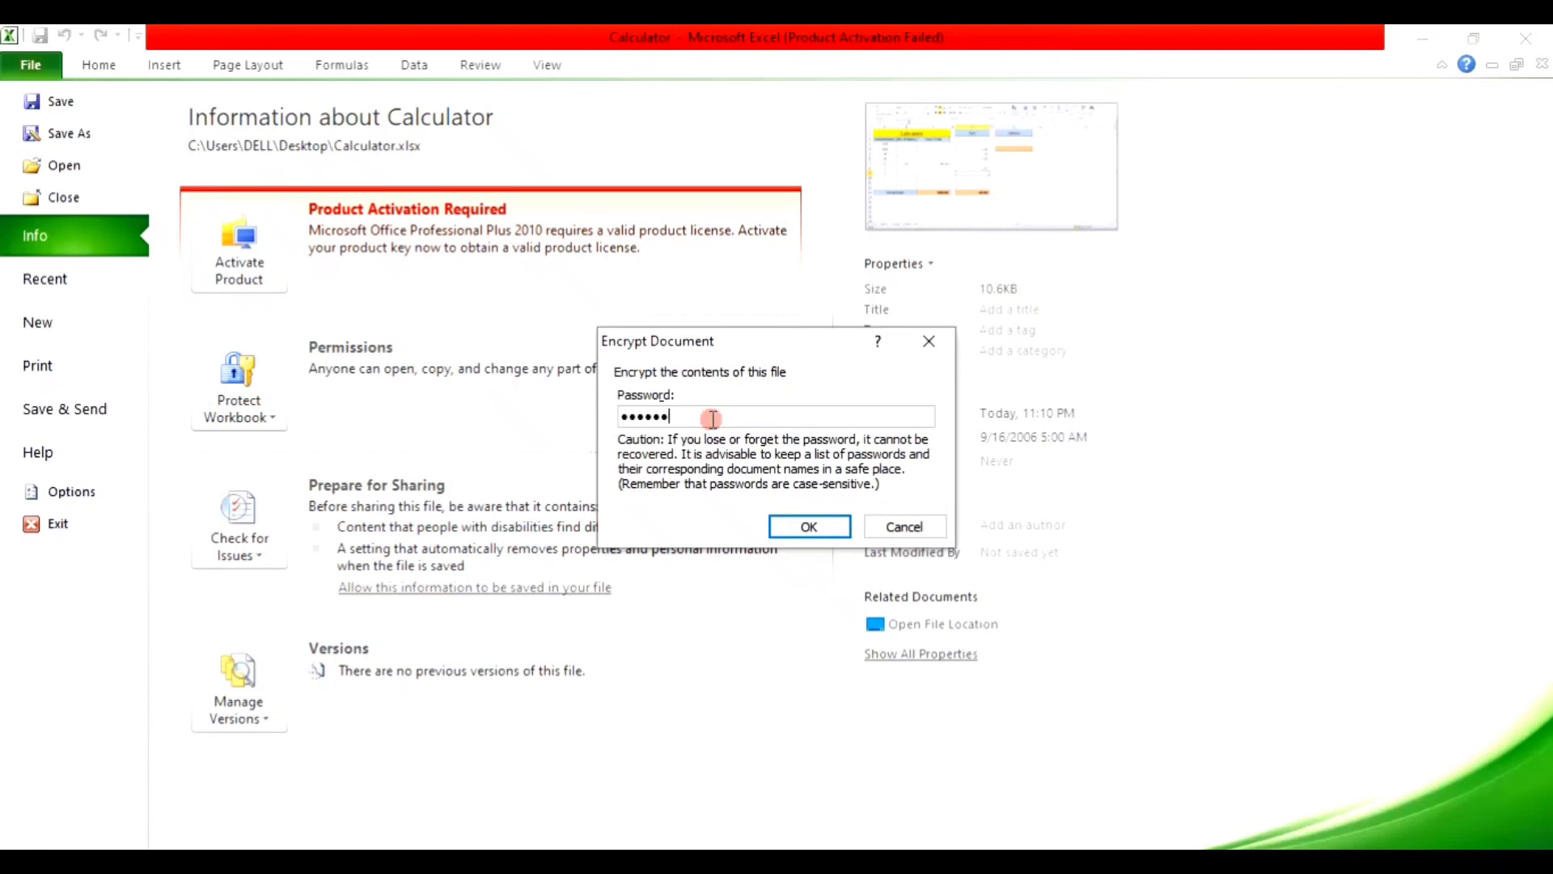
pyautogui.click(808, 525)
pyautogui.click(696, 414)
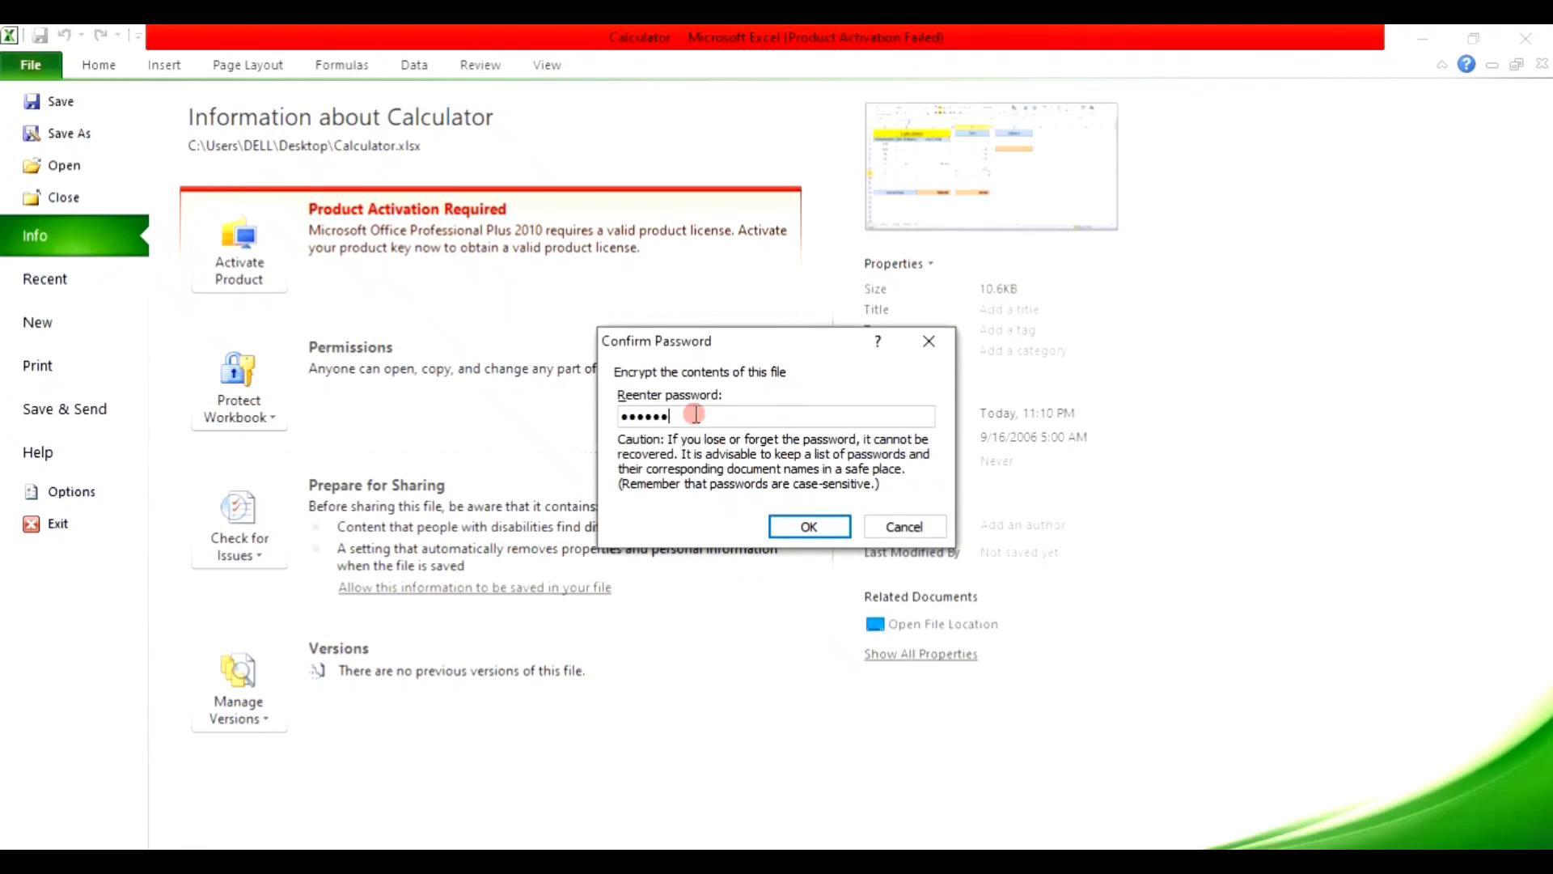
pyautogui.click(790, 531)
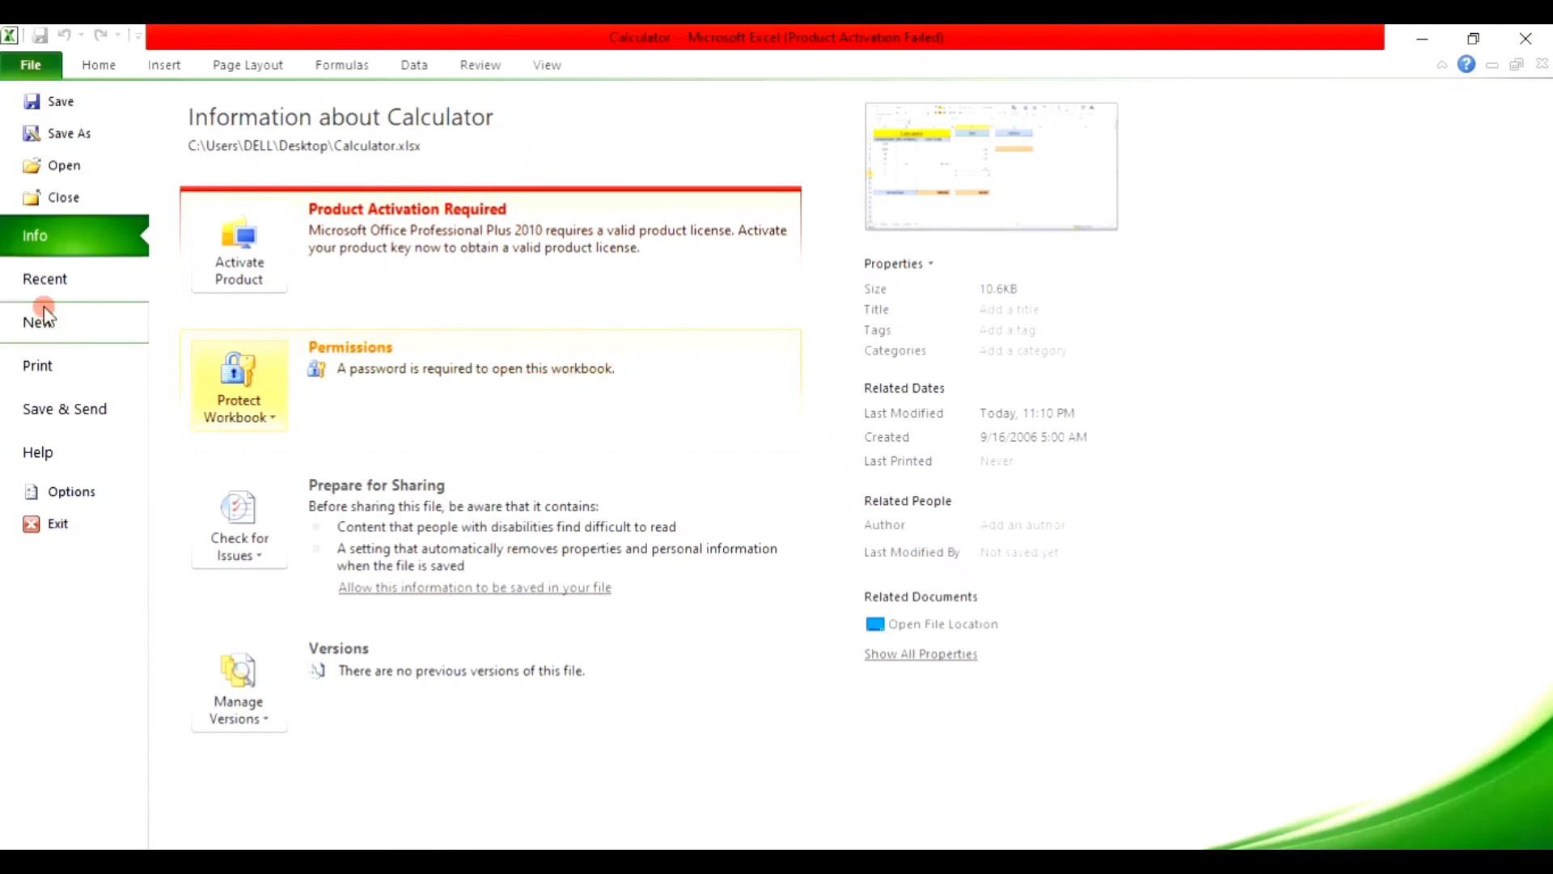
pyautogui.click(50, 104)
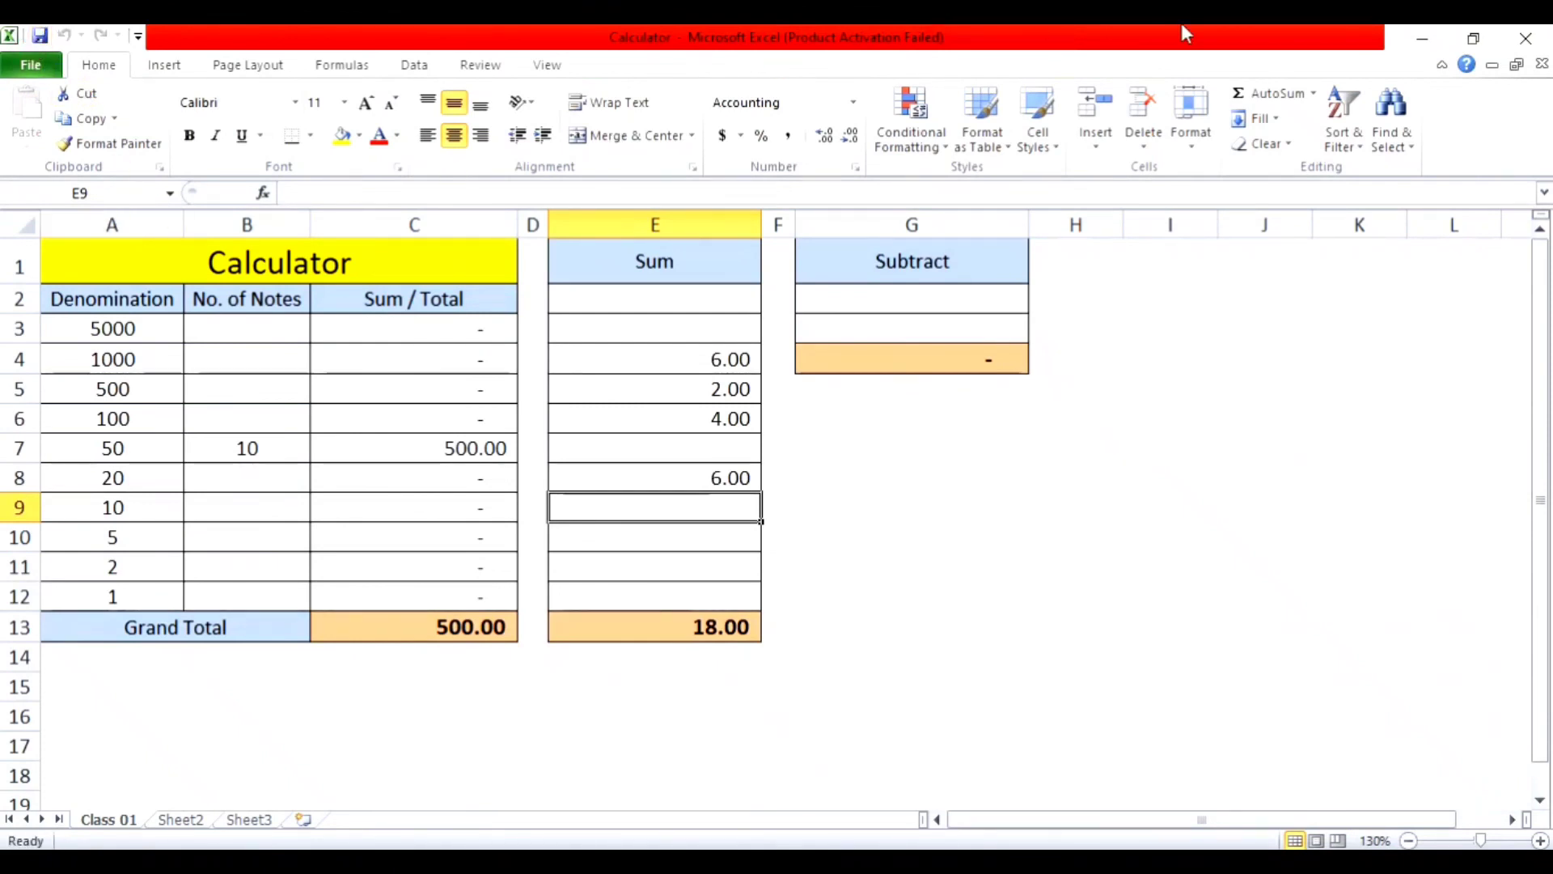
# Step: Close Excel and reopen Calculator using its password, dismissing the activation notice
pyautogui.click(1526, 38)
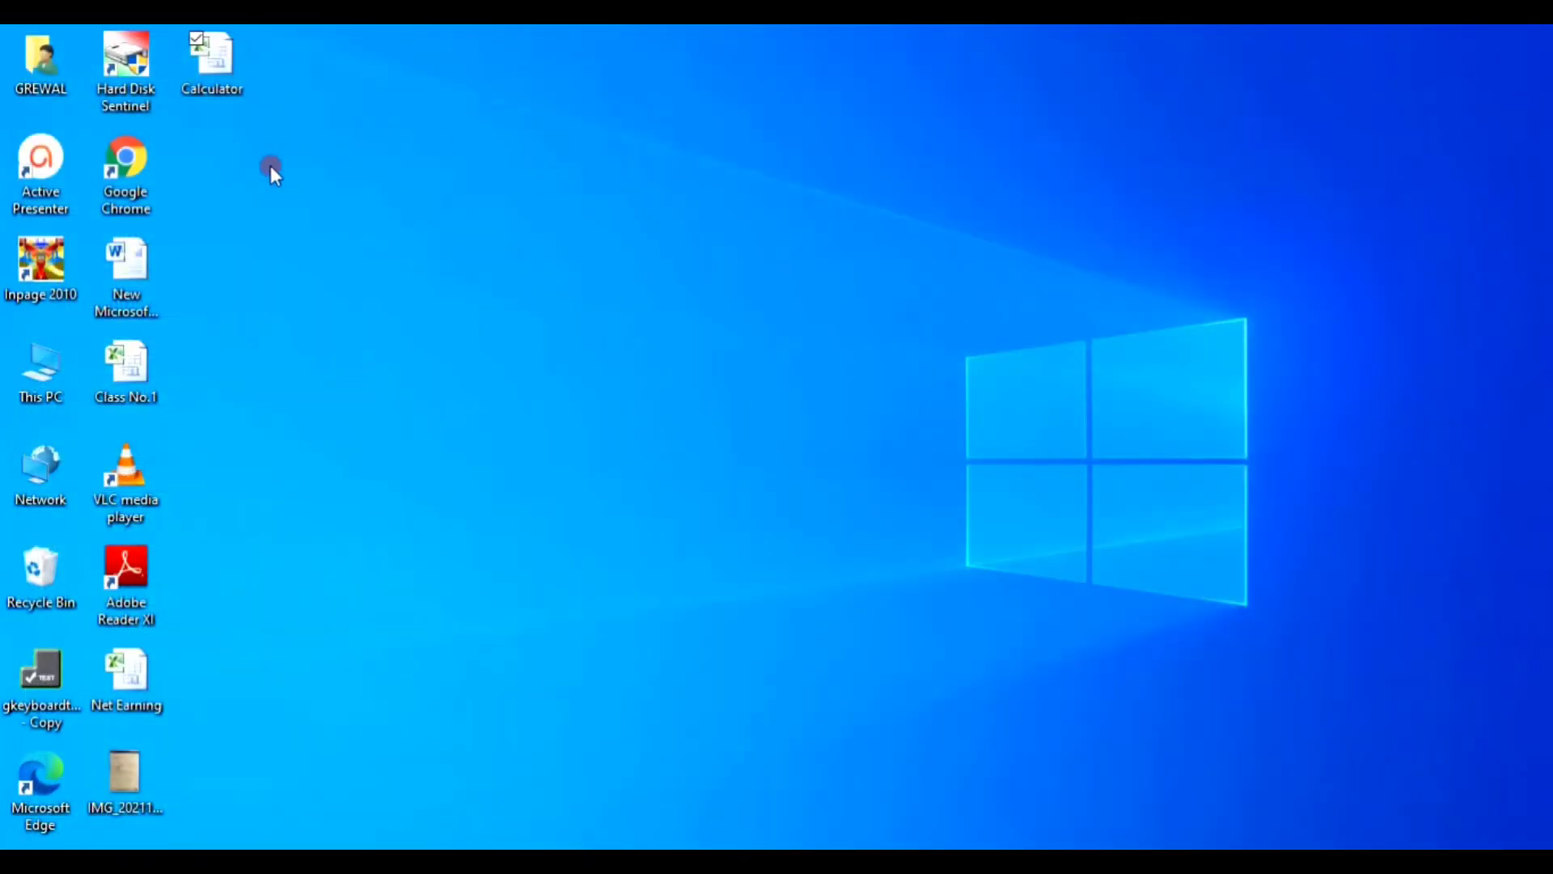
pyautogui.doubleClick(243, 98)
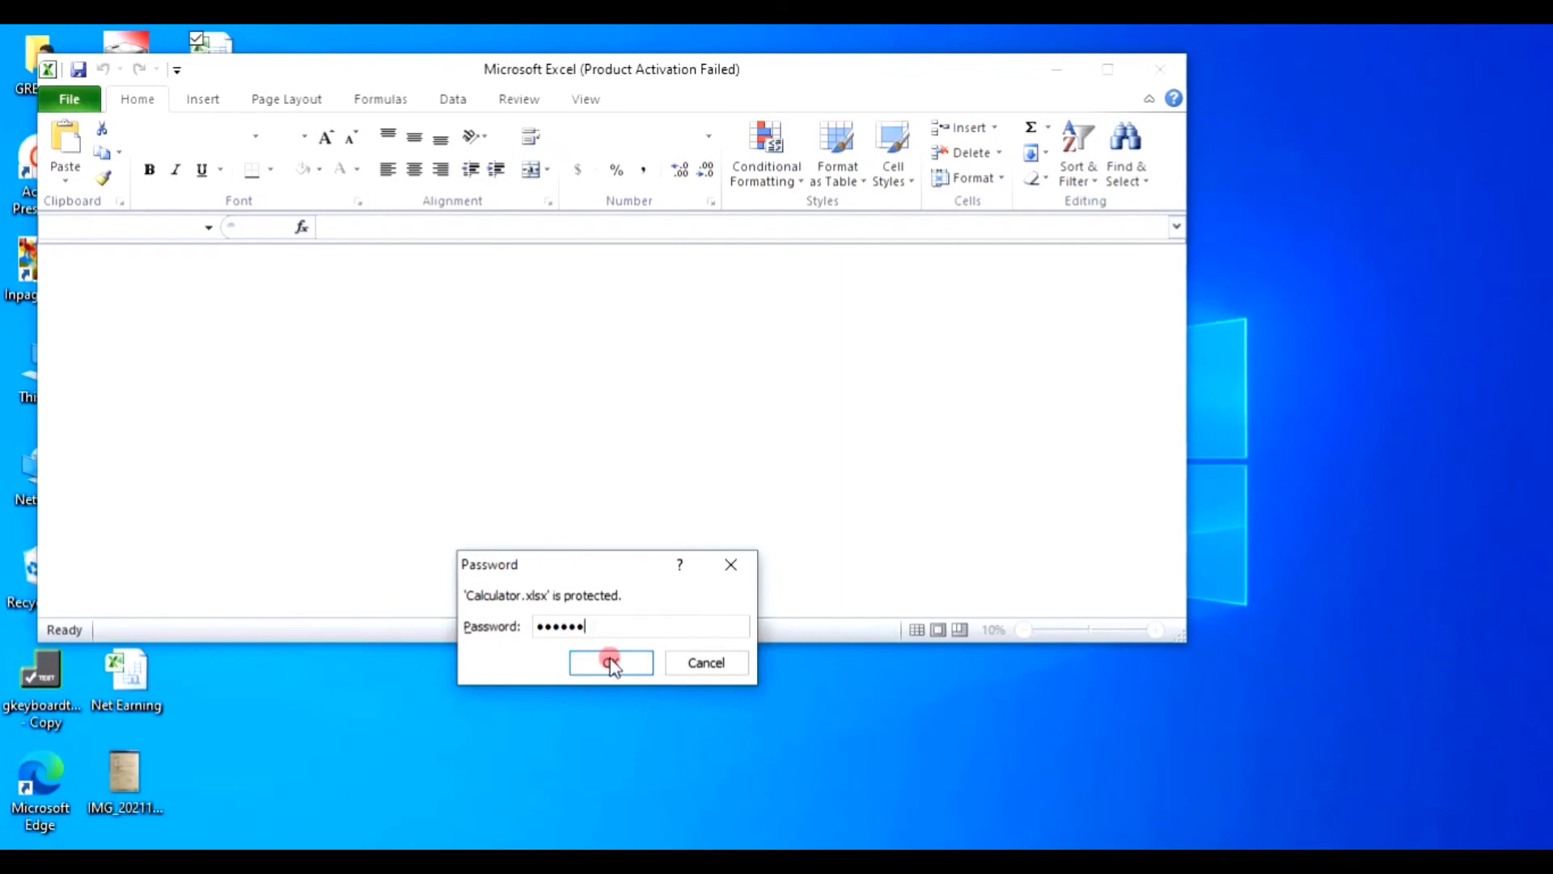
pyautogui.click(610, 660)
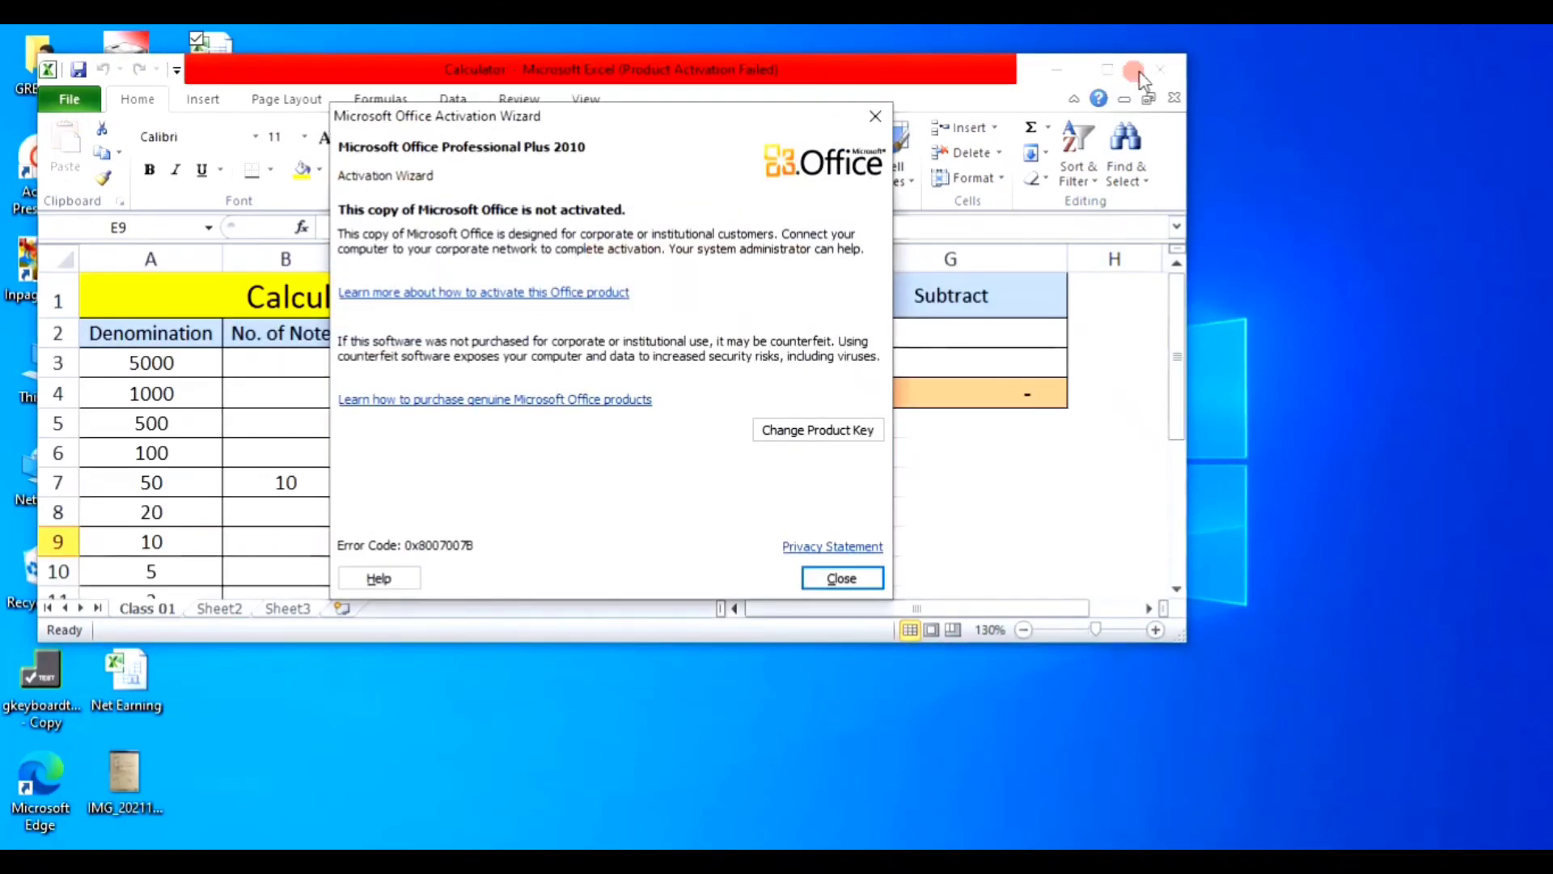
pyautogui.click(837, 575)
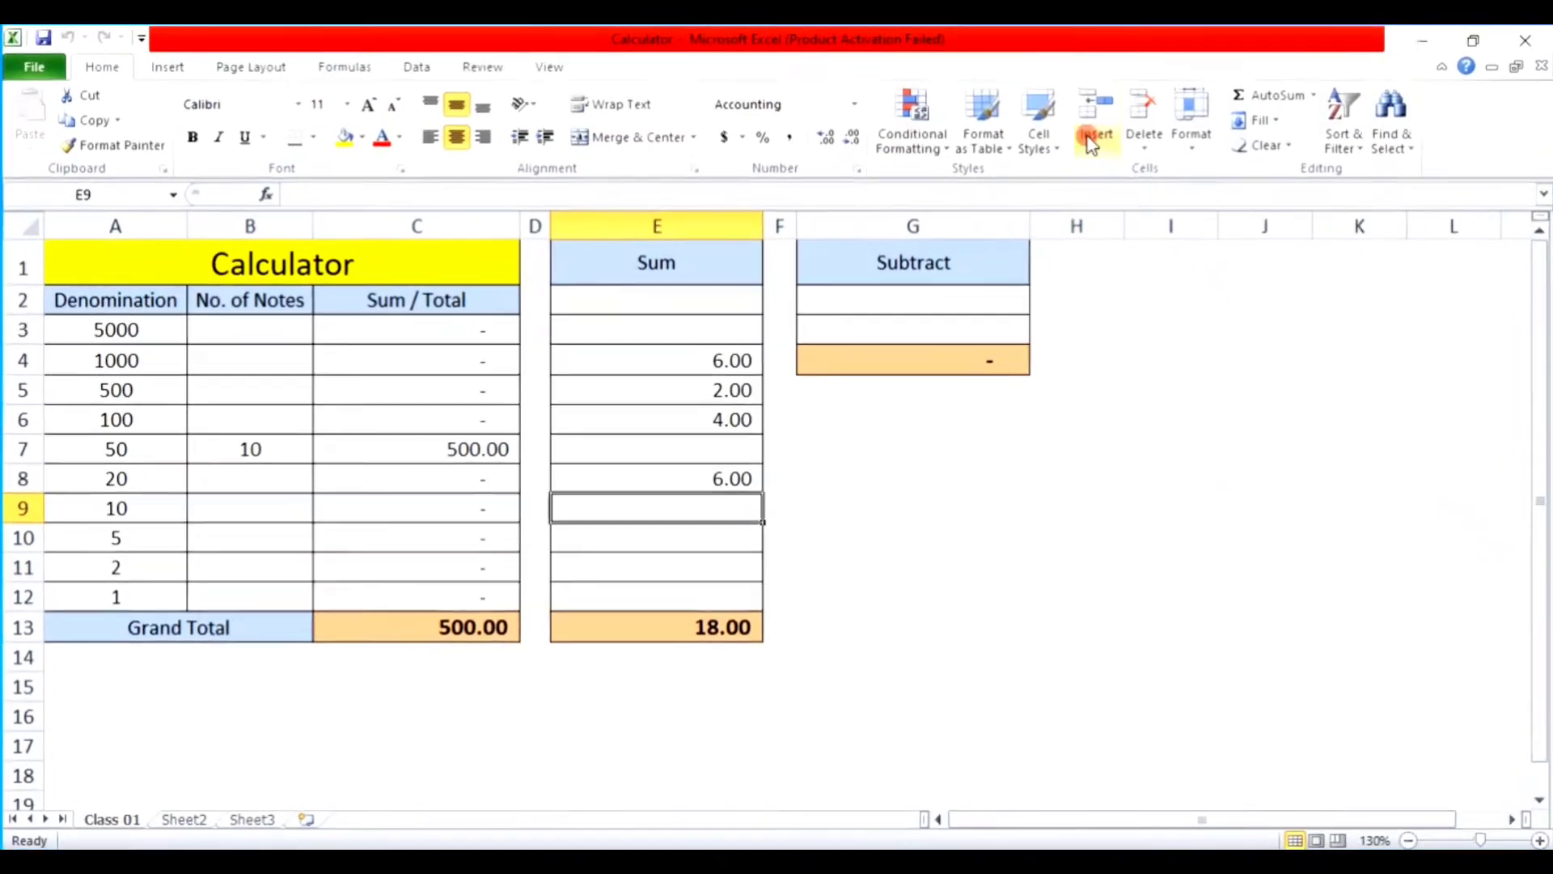
# Step: Maximize the Calculator window, save the workbook, and close Excel
pyautogui.click(1109, 69)
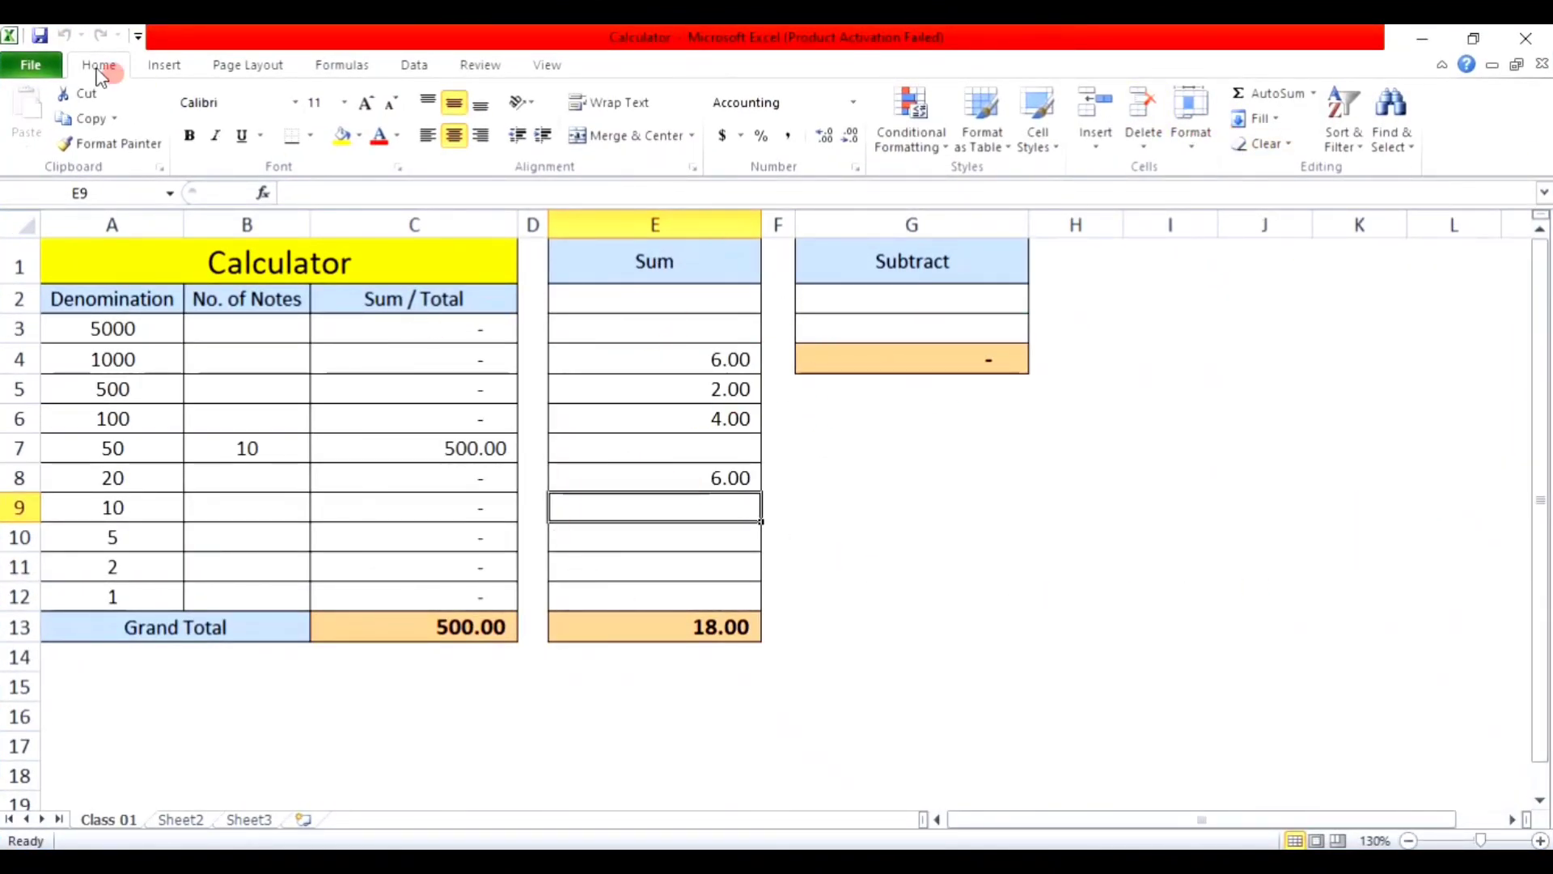
pyautogui.click(39, 35)
pyautogui.click(1535, 35)
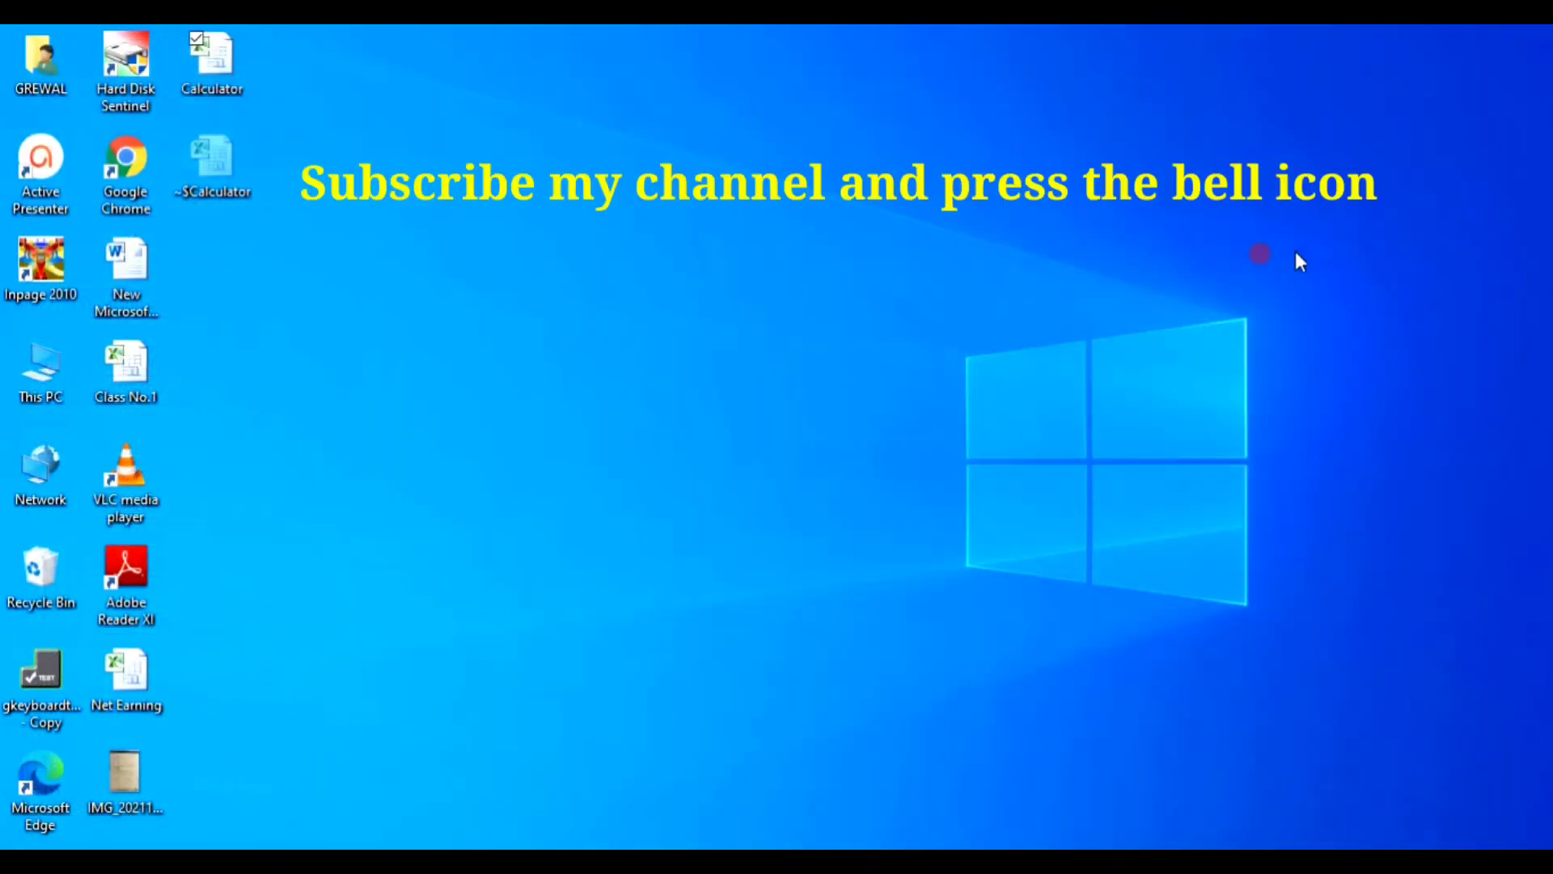